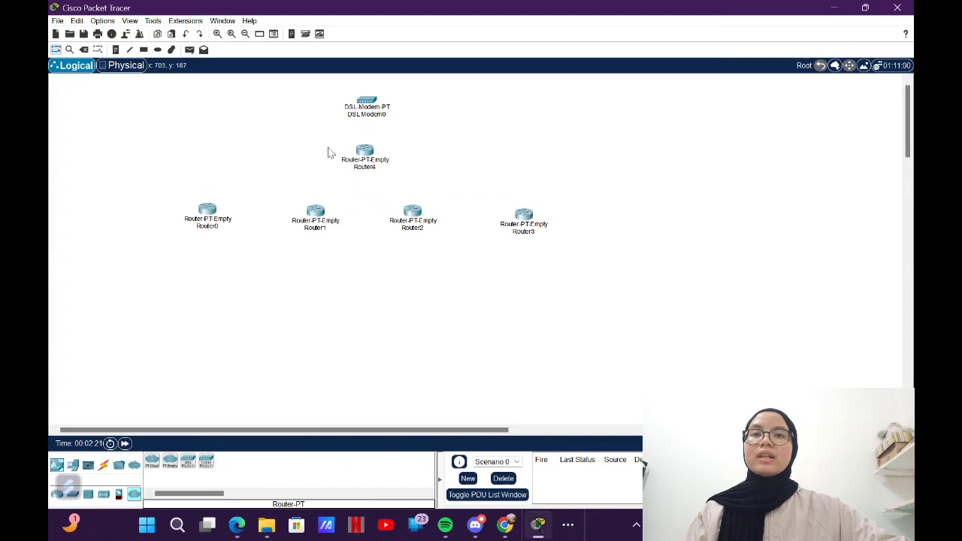
Step: Place a Cloud-PT in the open area beyond Router3 and a Server-PT directly below it
click(138, 467)
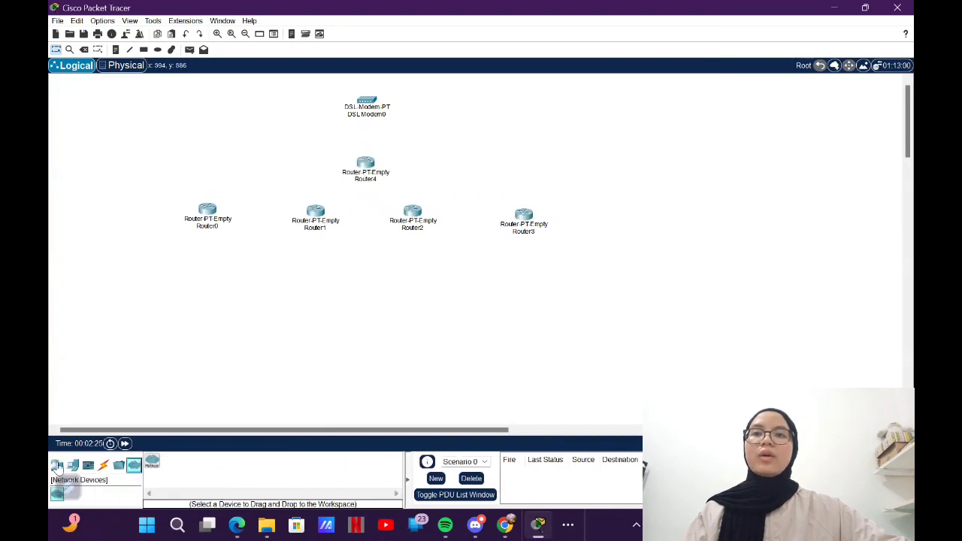
click(58, 465)
click(134, 496)
drag(151, 461, 634, 111)
click(72, 466)
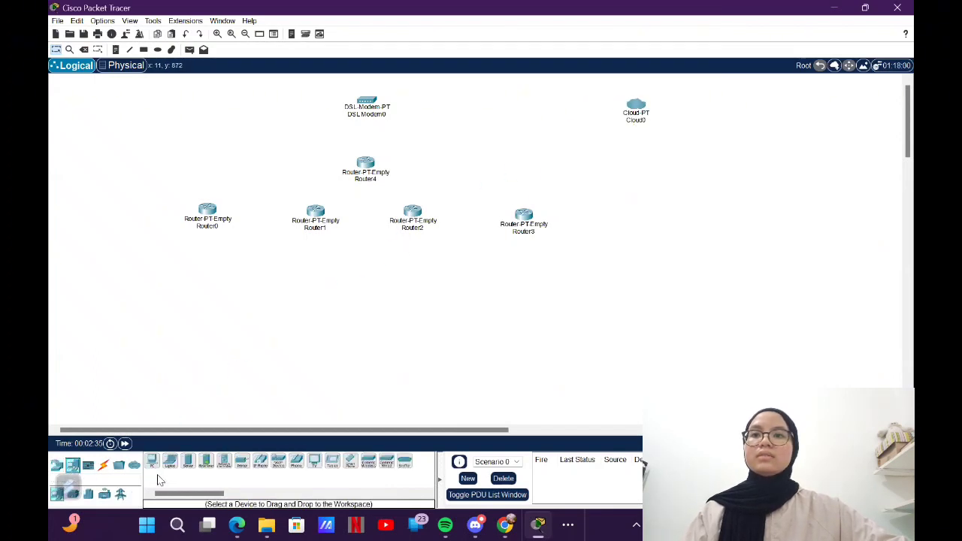
drag(188, 462, 637, 180)
Step: Shift the row of Router0 to Router3 slightly down and place four PCs in a row below it
drag(122, 210, 525, 237)
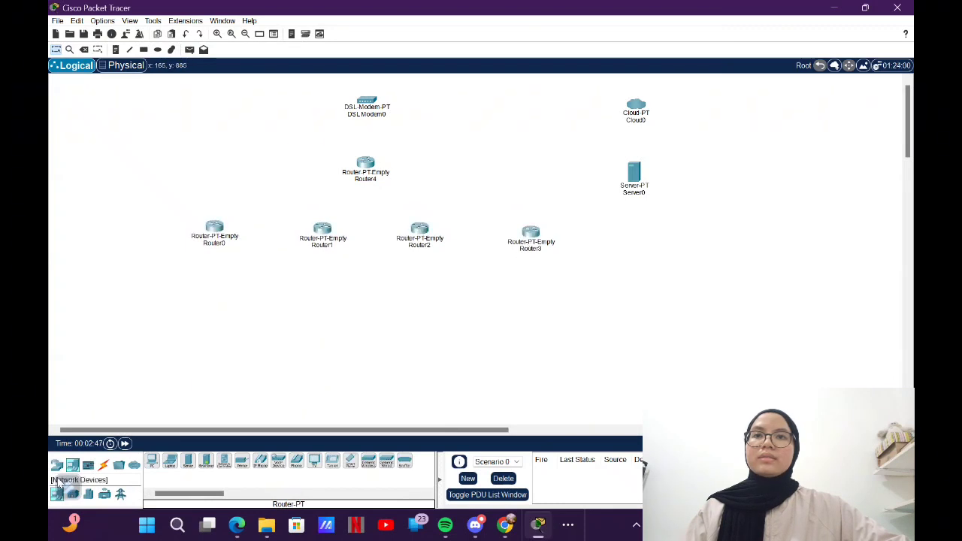
drag(152, 463, 208, 346)
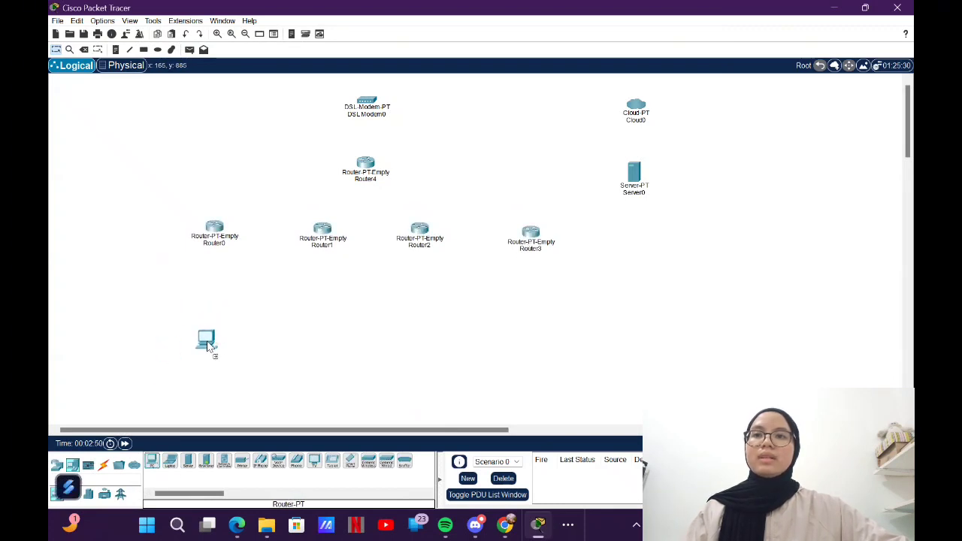
drag(152, 462, 292, 353)
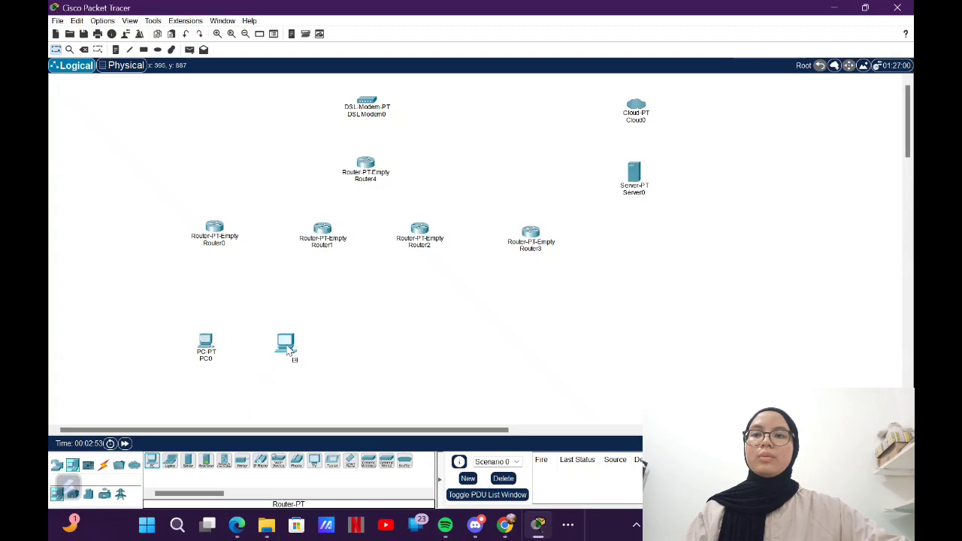
drag(152, 463, 346, 349)
drag(285, 347, 289, 343)
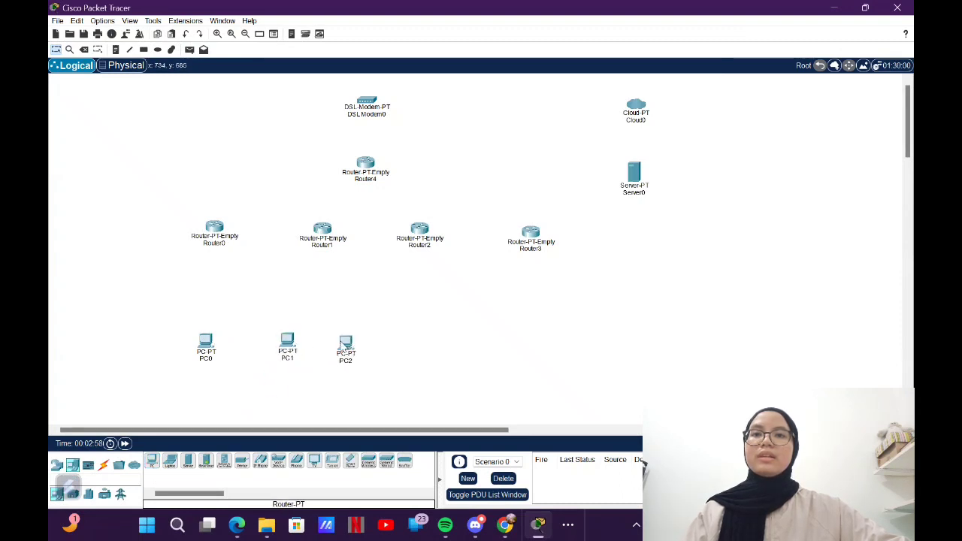
drag(151, 462, 409, 347)
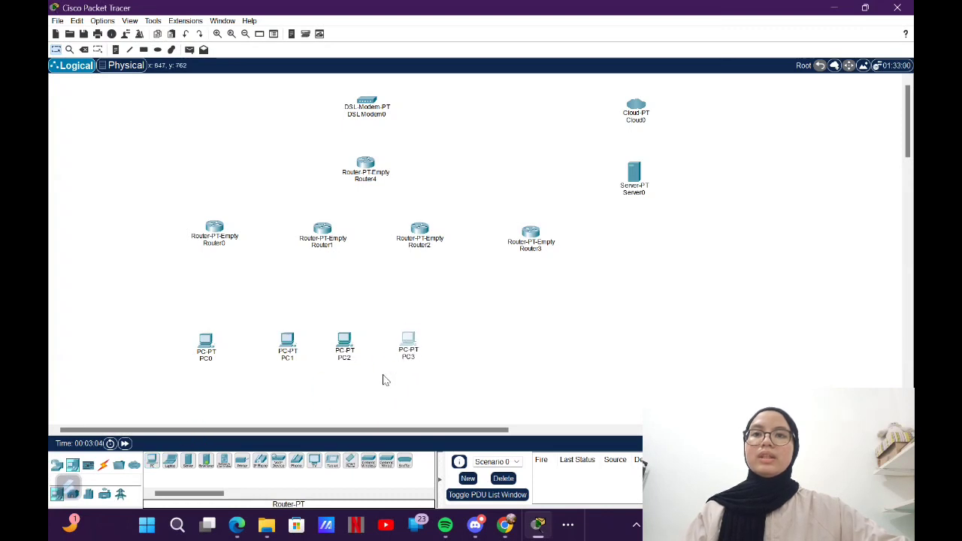
Step: Add three more PCs to the end of the PC row and nudge Router2 and Router3 slightly right
drag(152, 462, 459, 342)
drag(424, 227, 430, 226)
drag(151, 463, 582, 342)
click(837, 36)
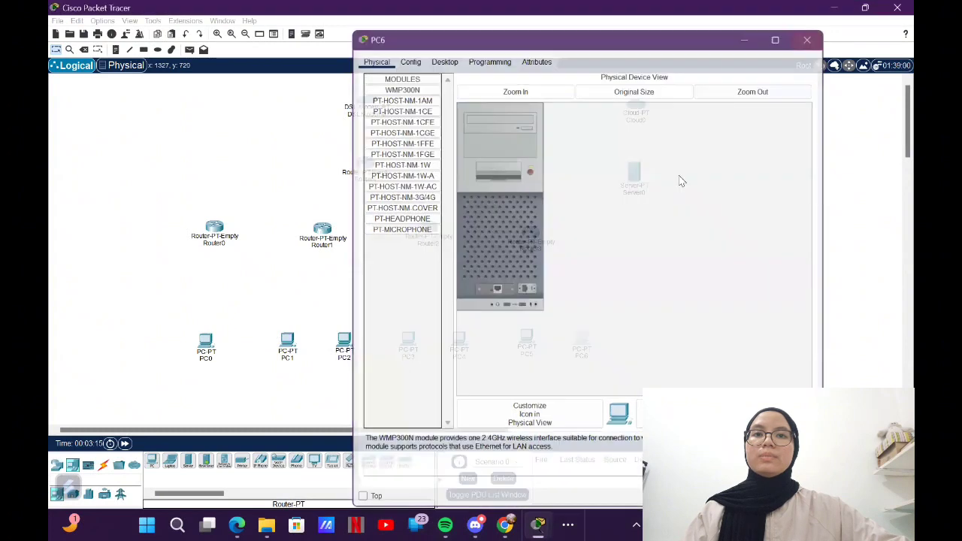
mouse_move(538, 234)
mouse_down()
mouse_move(557, 235)
mouse_move(551, 229)
mouse_up()
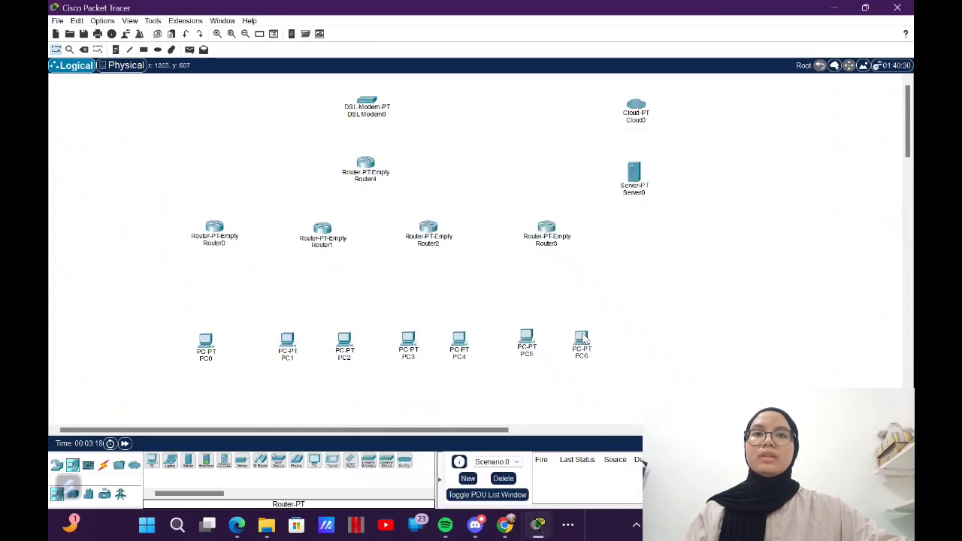
drag(585, 336, 585, 336)
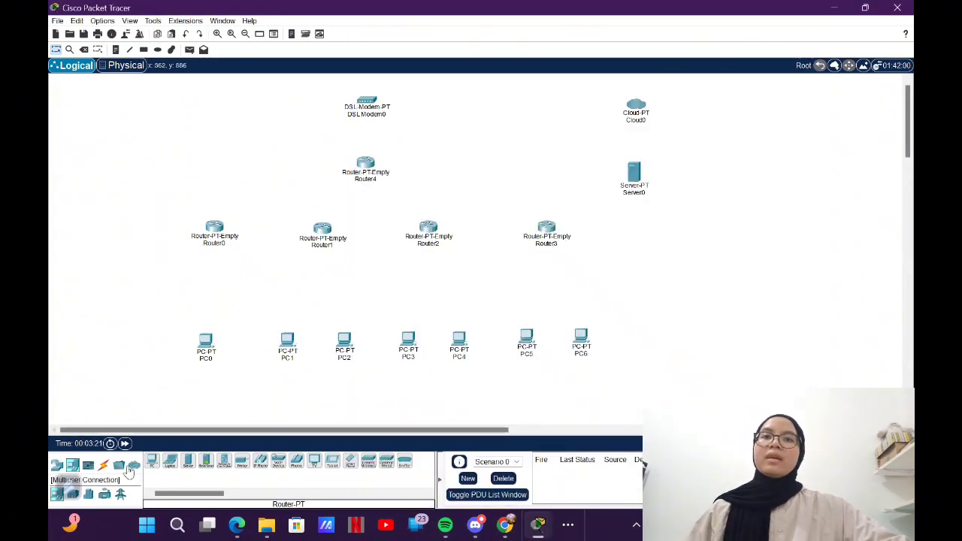
Step: Place seven 2960 switches between the router row and the PCs, one above each PC
click(57, 465)
click(88, 494)
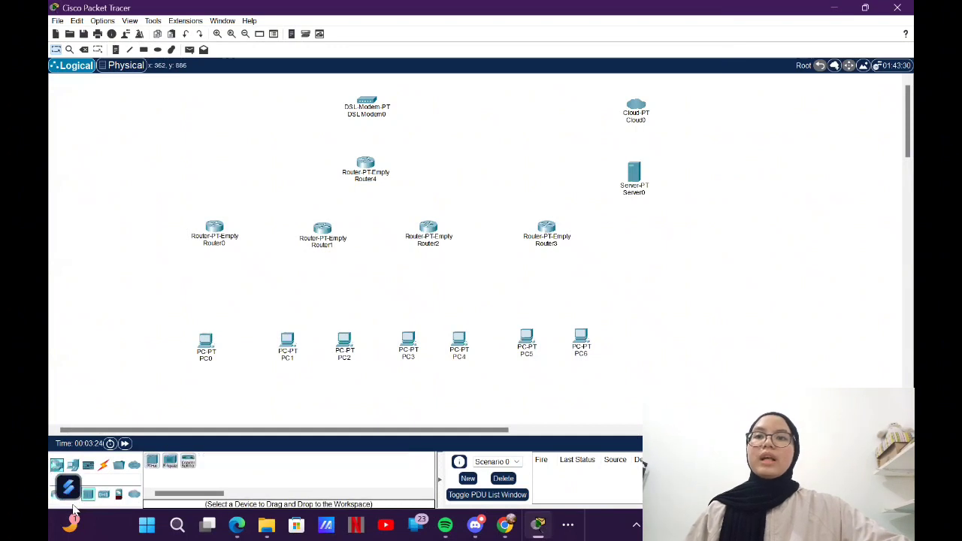
click(72, 493)
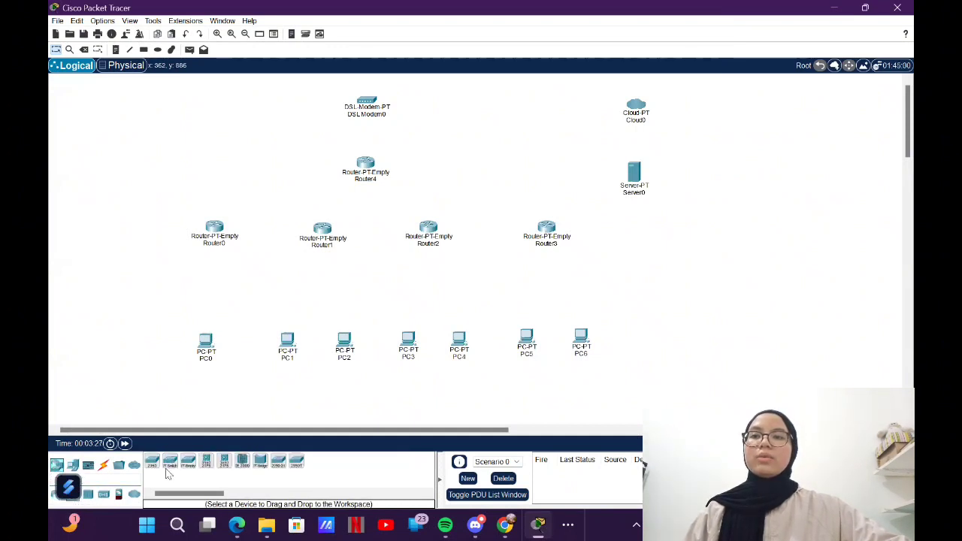
drag(149, 469, 207, 287)
drag(152, 461, 293, 282)
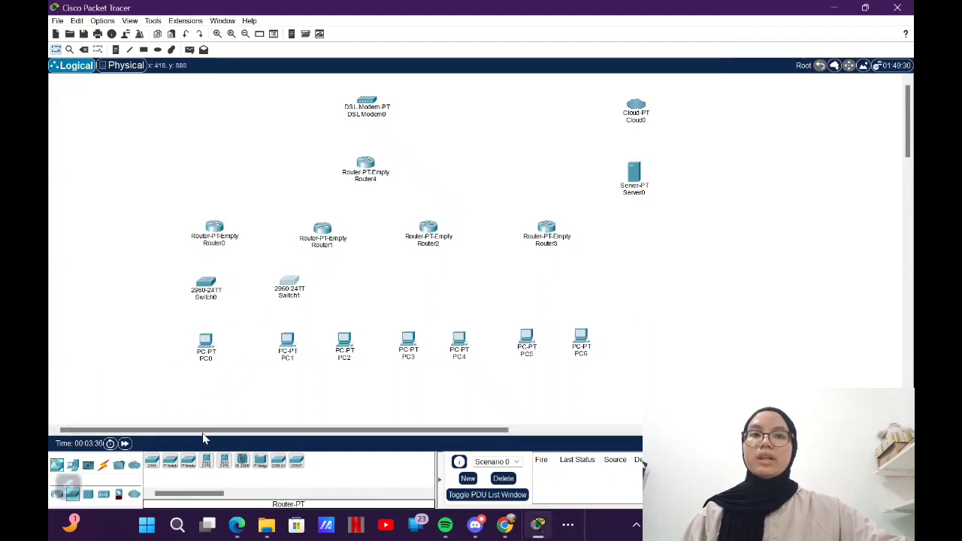
drag(152, 461, 352, 290)
drag(152, 461, 414, 284)
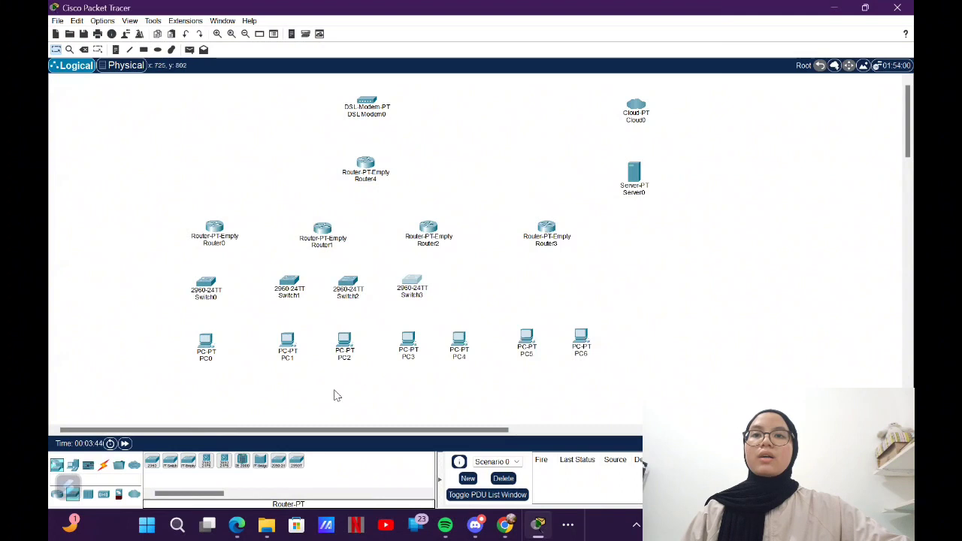
drag(152, 461, 467, 293)
drag(152, 461, 583, 284)
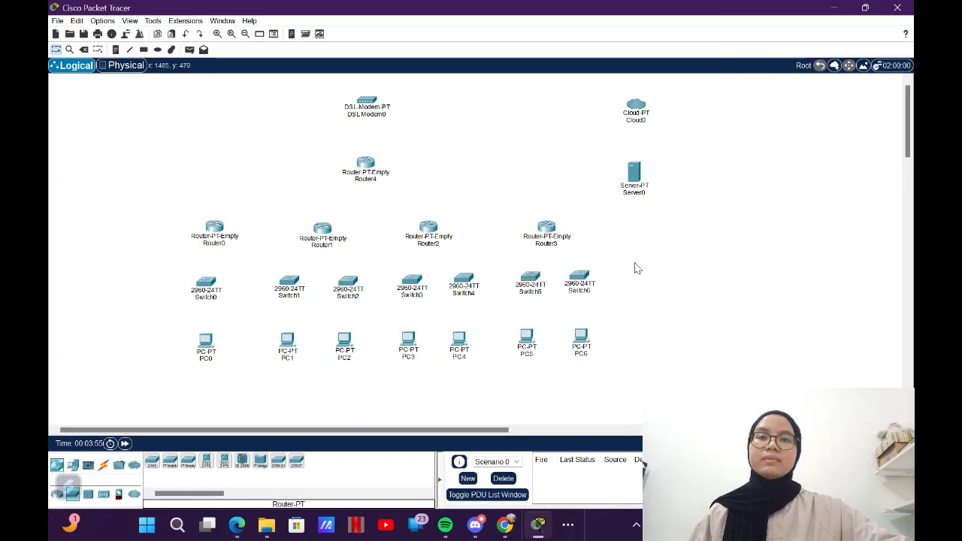
Step: Move the Router0 and Router1 groups, each with its switches and PCs, further left to spread out the layout
drag(143, 218, 218, 232)
drag(165, 209, 219, 379)
drag(204, 342, 143, 344)
drag(263, 220, 312, 342)
click(411, 225)
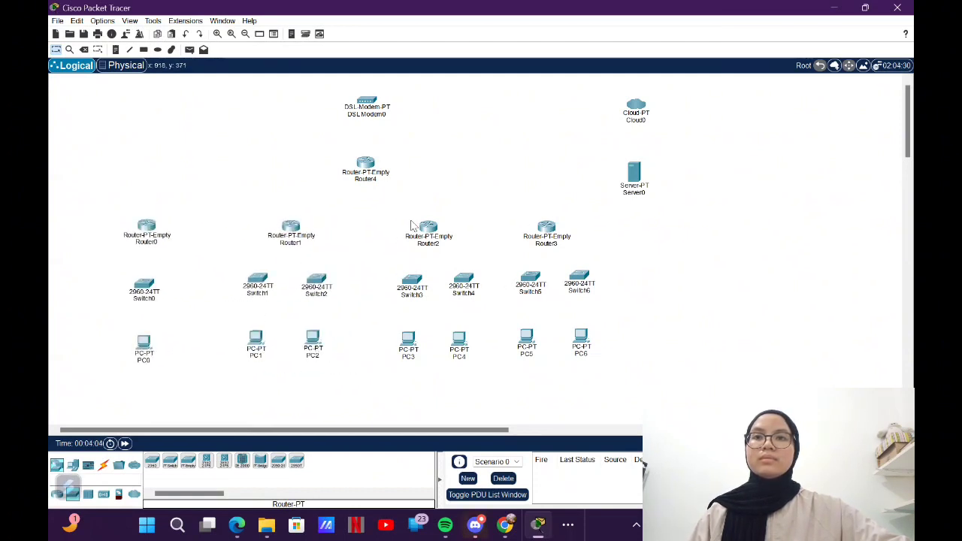
Step: Move the Router3 group well to the right and centre the Router2 group in the gap, including their switches and PCs
drag(505, 209, 593, 357)
drag(530, 278, 618, 278)
click(381, 238)
drag(366, 217, 478, 365)
drag(428, 229, 481, 362)
drag(408, 342, 423, 342)
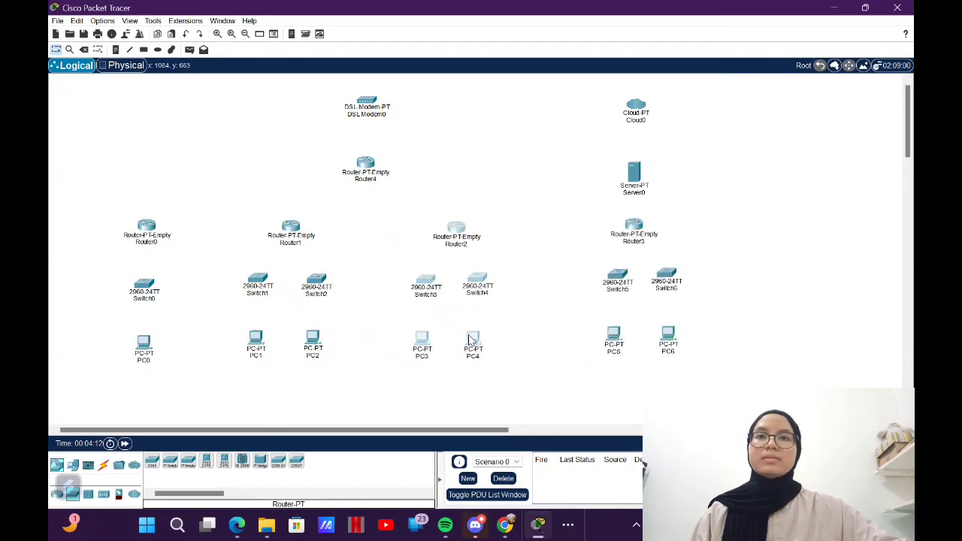
Step: Nudge Switch4 and PC4 slightly right so that they line up vertically and balance Switch3 and PC3 under Router2
drag(478, 279, 489, 280)
drag(475, 341, 490, 344)
drag(485, 274, 488, 285)
drag(487, 343, 489, 336)
drag(484, 282, 486, 280)
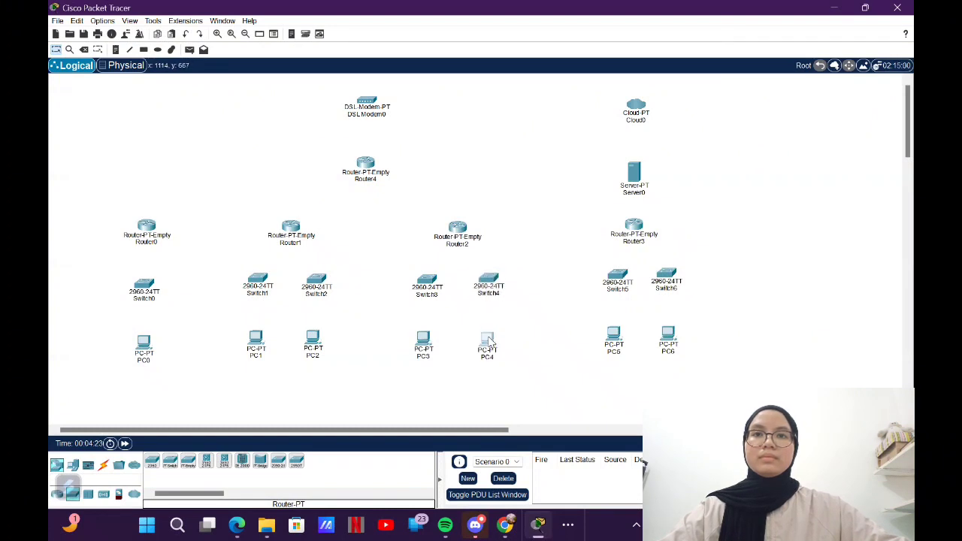
Step: Spread Switch5, Switch6, PC5 and PC6 evenly under Router3, and move the cloud and server further right
drag(607, 288, 604, 280)
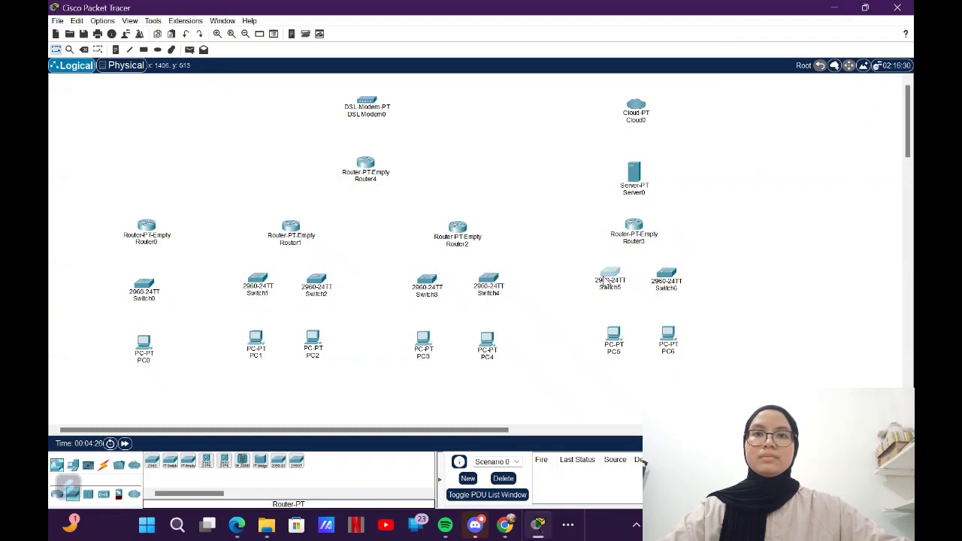
drag(671, 280, 671, 278)
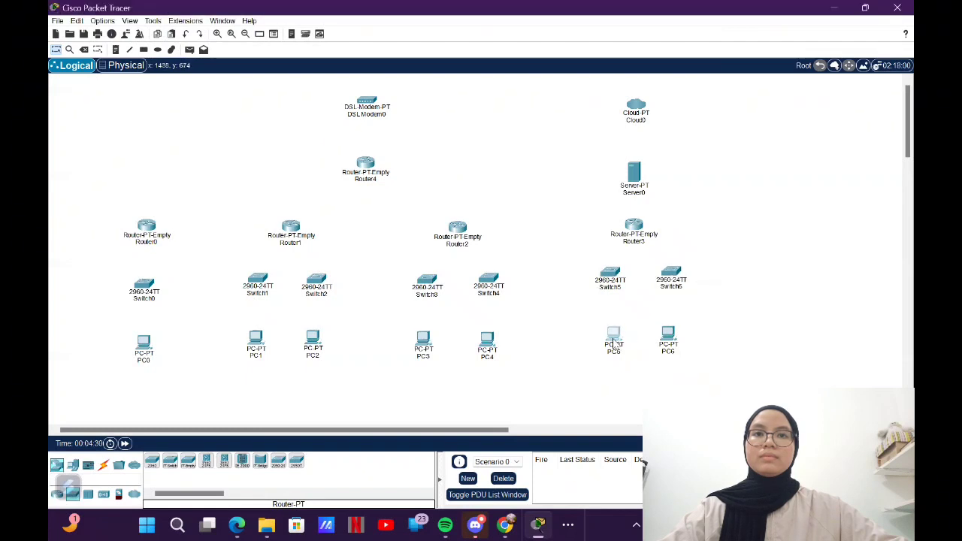
drag(670, 332, 680, 342)
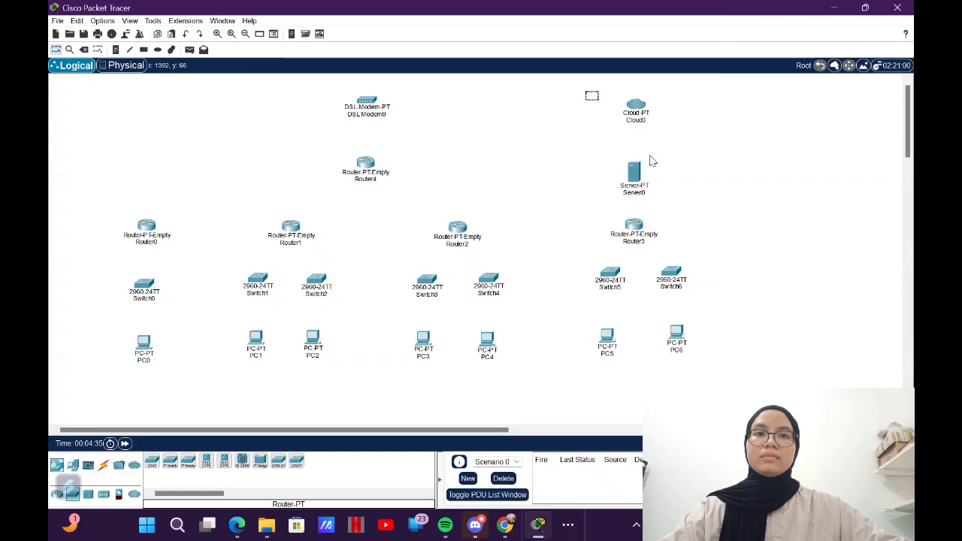
drag(633, 167, 741, 167)
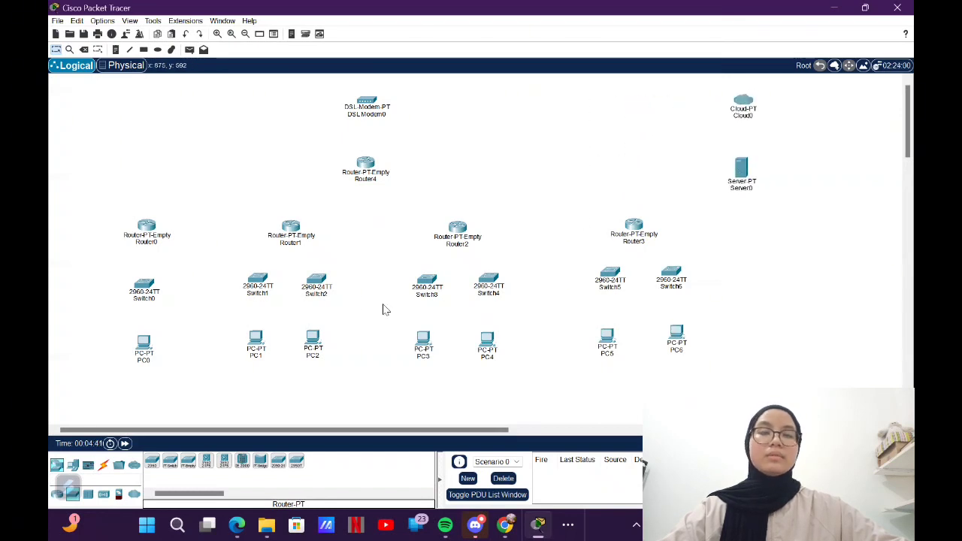
Step: With Router0 powered off, install PT-ROUTER-NM-1S and PT-ROUTER-NM-1CFE modules in its last two slots and restore its power
click(143, 227)
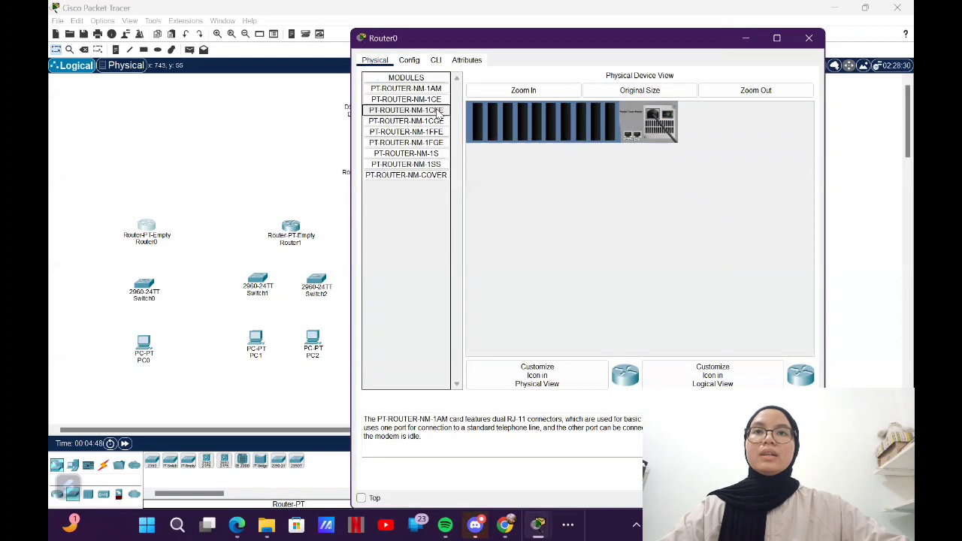
drag(405, 153, 661, 132)
drag(406, 154, 584, 135)
drag(406, 109, 596, 122)
click(666, 117)
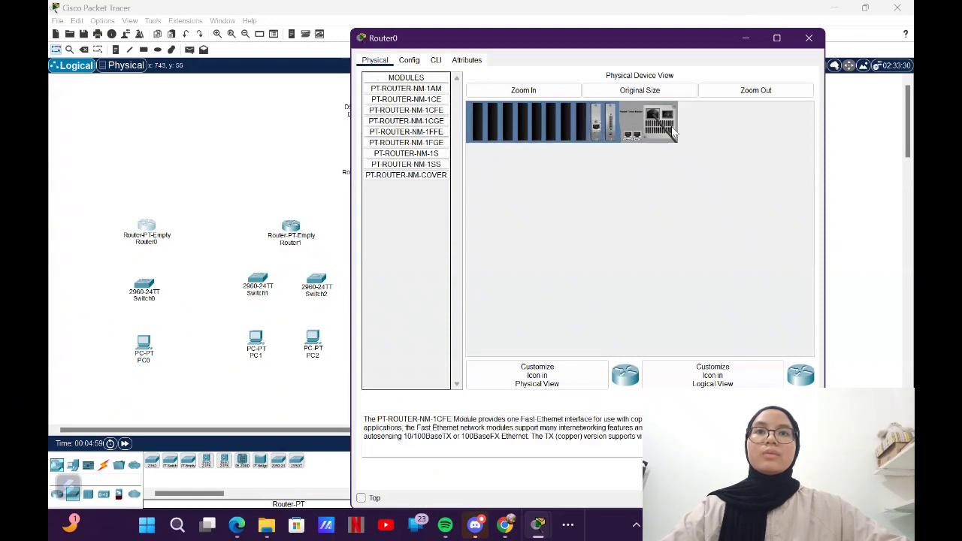
click(808, 38)
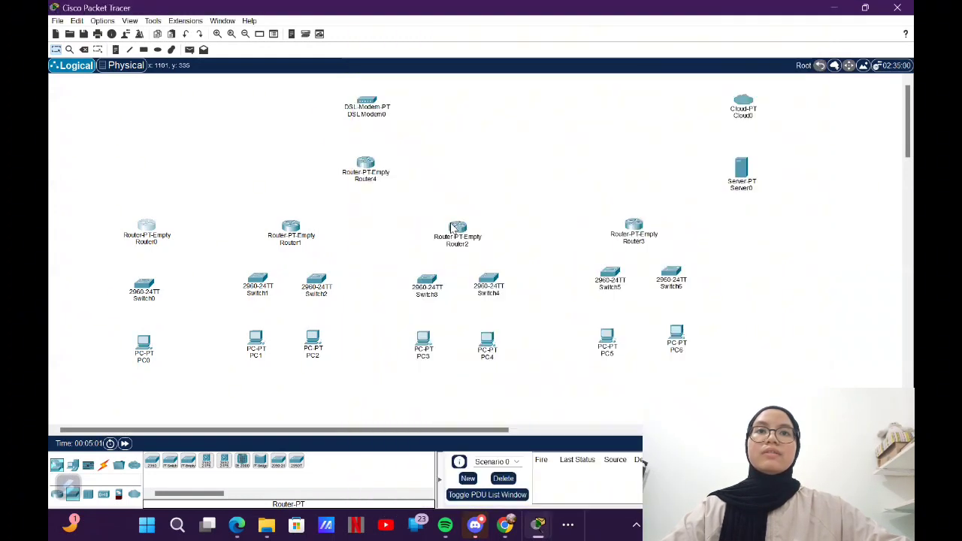
Step: Power off Router1, install PT-ROUTER-NM-1S and PT-ROUTER-NM-1CGE modules in it, and restore its power
click(286, 230)
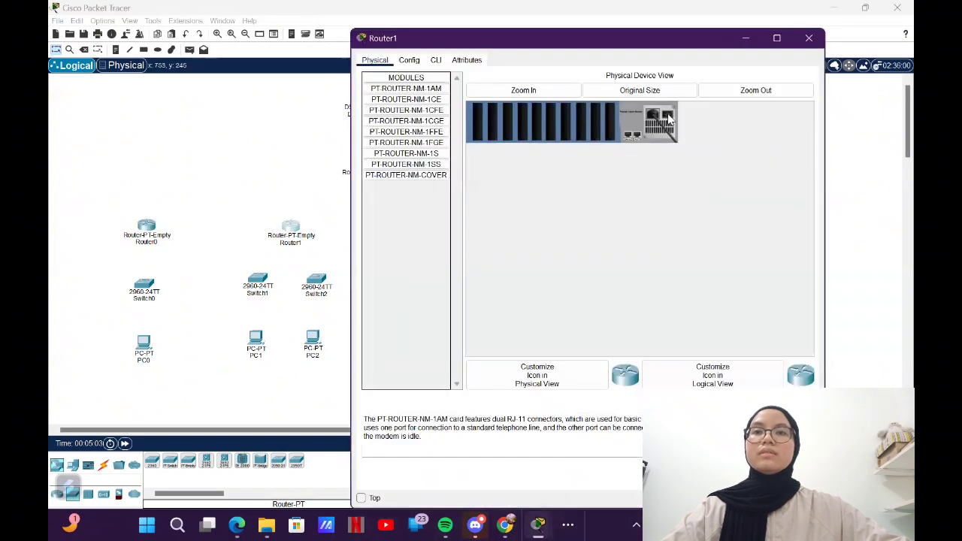
drag(410, 154, 613, 126)
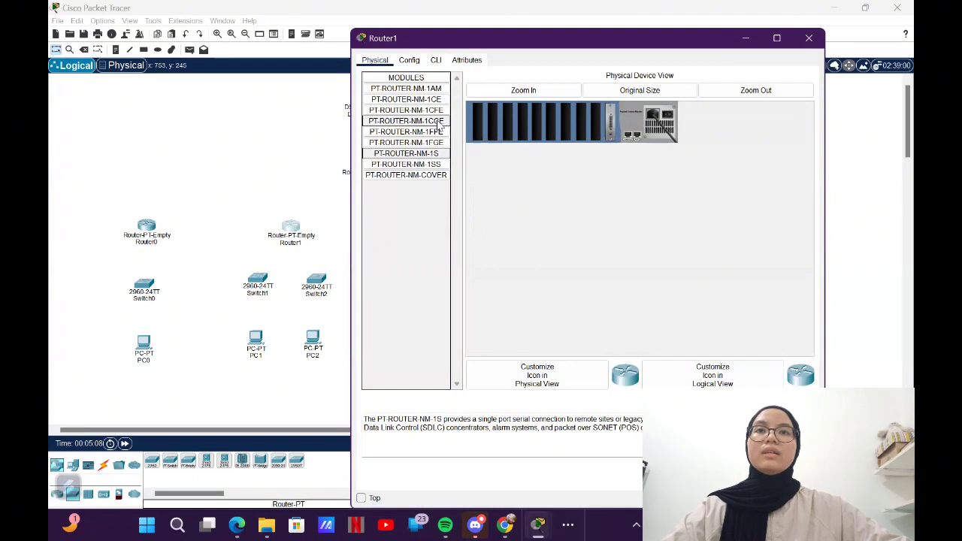
drag(443, 126, 597, 127)
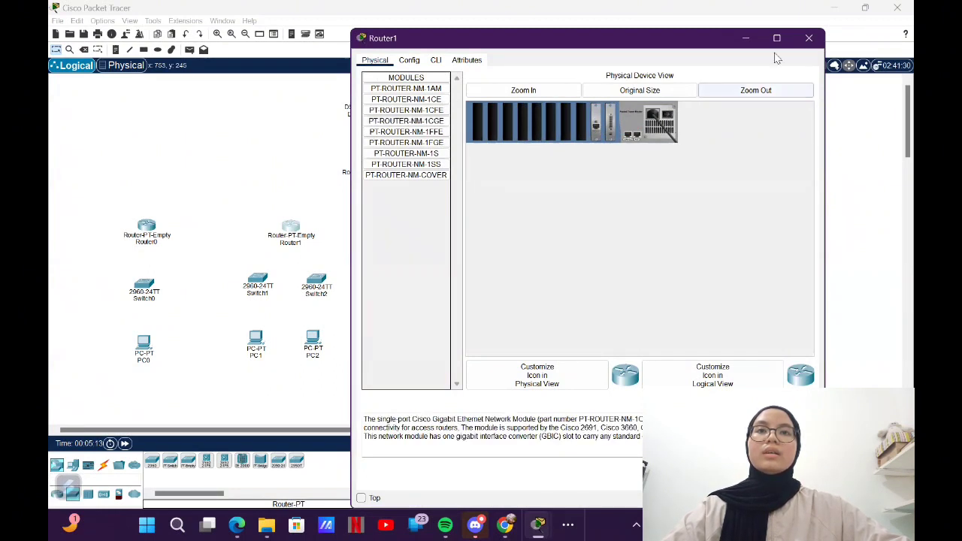
click(809, 37)
Step: Power off Router2, install PT-ROUTER-NM-1S and PT-ROUTER-NM-1CGE modules in it, and restore its power
click(455, 227)
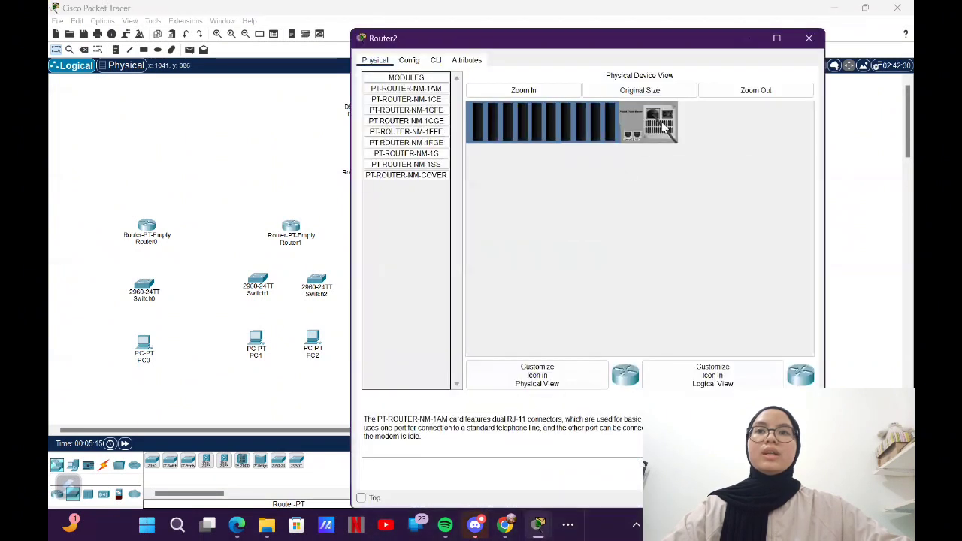
drag(447, 154, 596, 126)
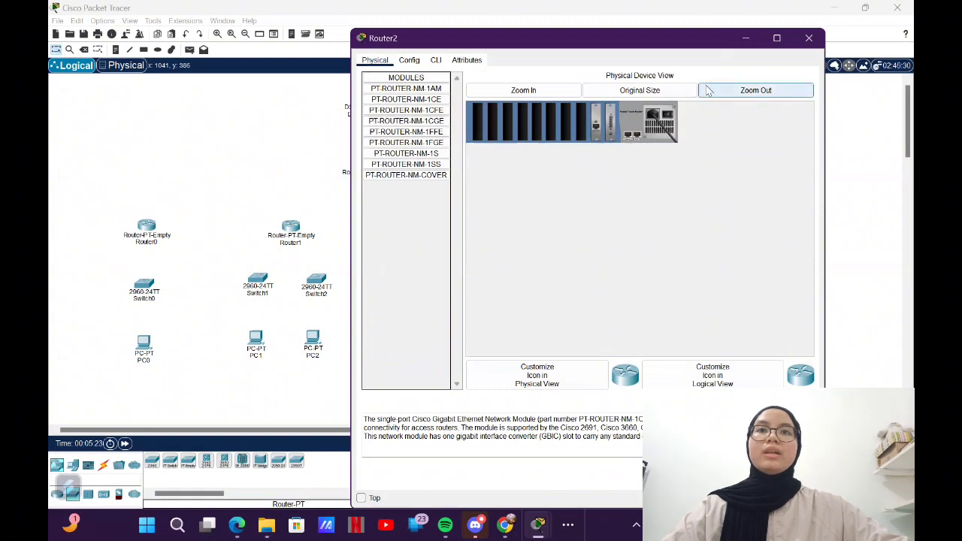
click(807, 37)
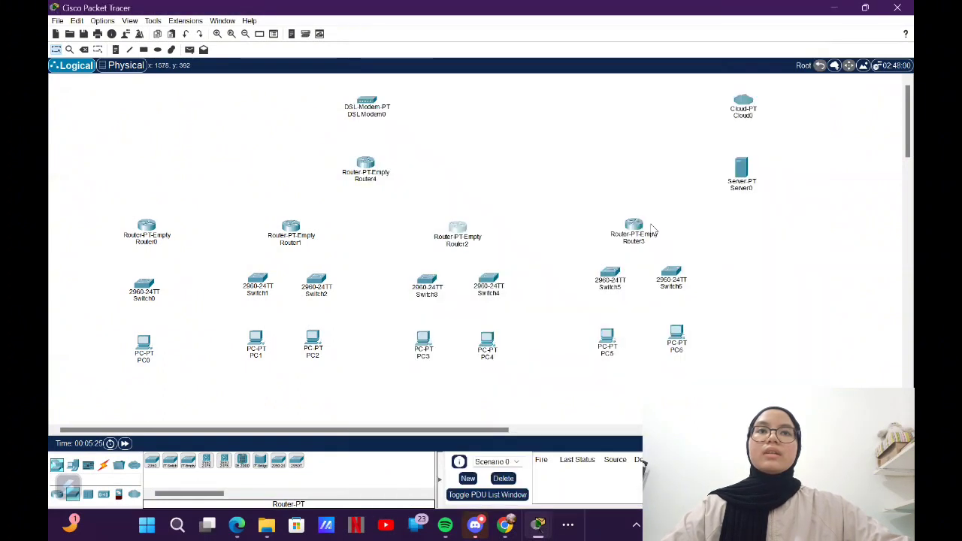
Step: Power off Router3, install PT-ROUTER-NM-1S and PT-ROUTER-NM-1CGE modules in it, and restore its power
click(633, 225)
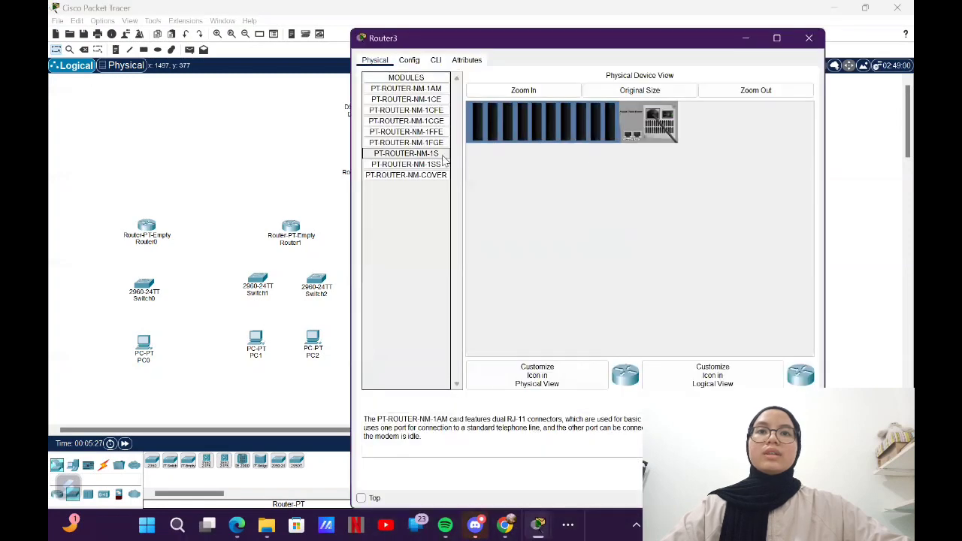
drag(406, 153, 615, 126)
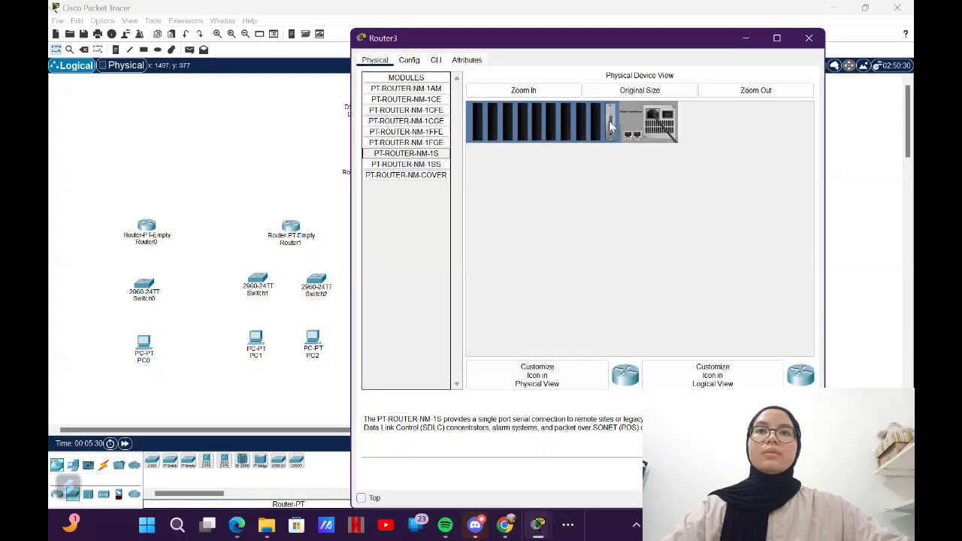
drag(405, 121, 595, 122)
click(669, 118)
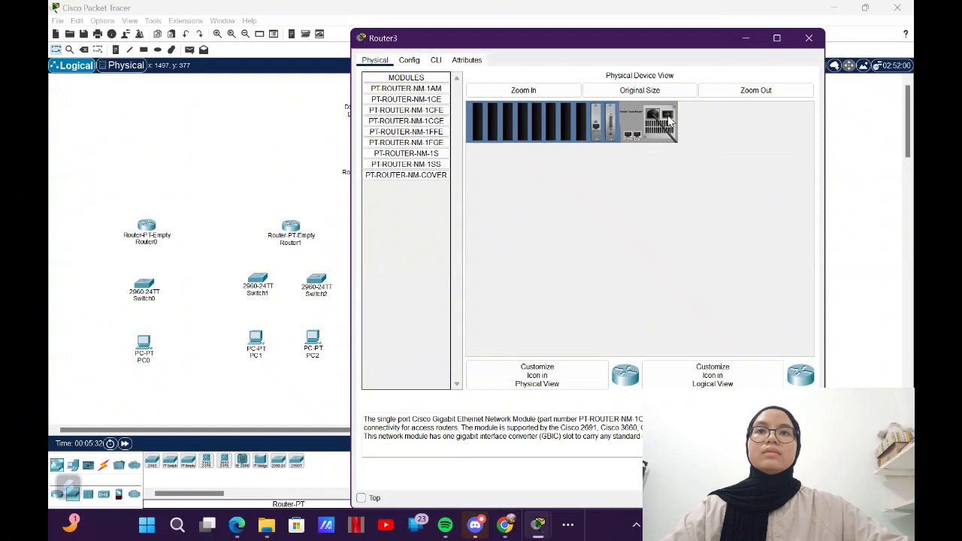
click(809, 38)
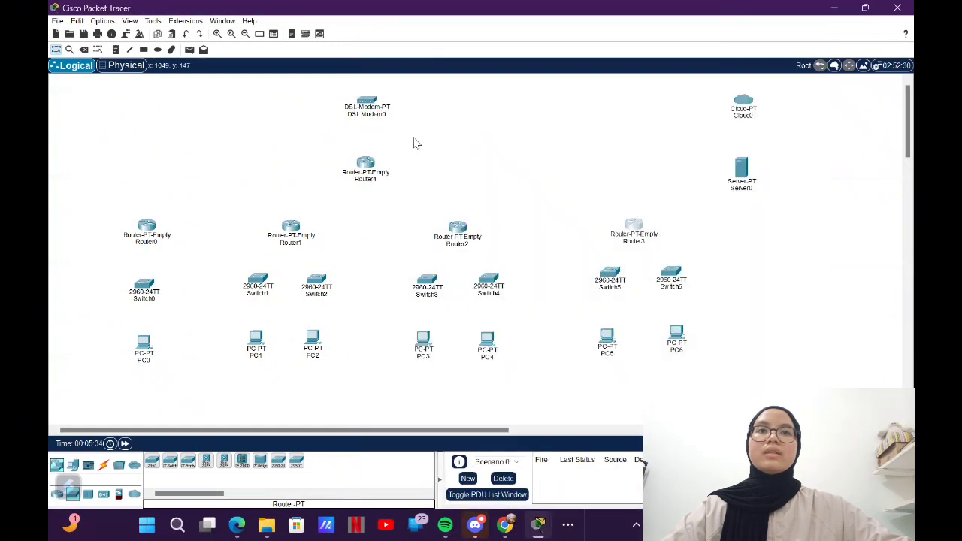
Step: Install four PT-ROUTER-NM-1S modules and one PT-ROUTER-NM-1CFE module in Router4
click(367, 163)
drag(444, 154, 592, 124)
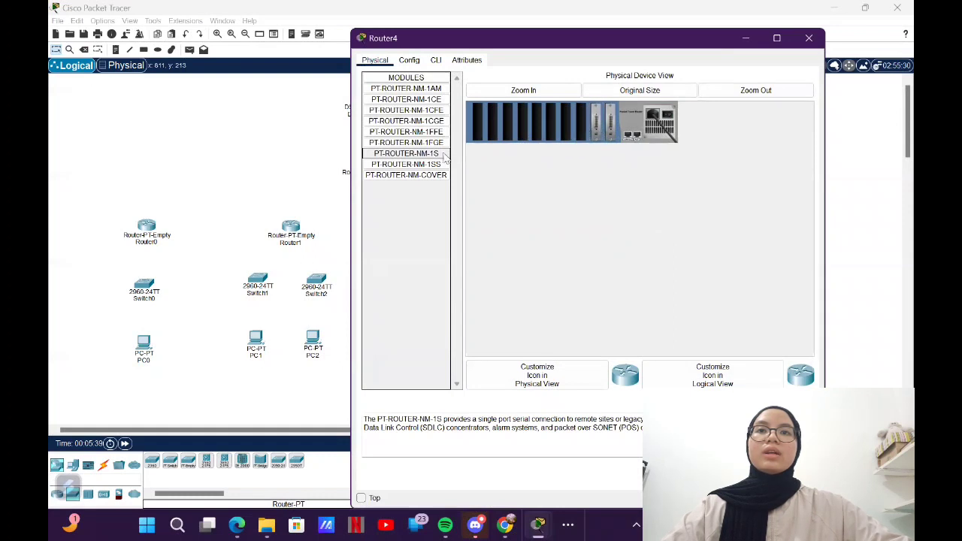
drag(440, 154, 580, 126)
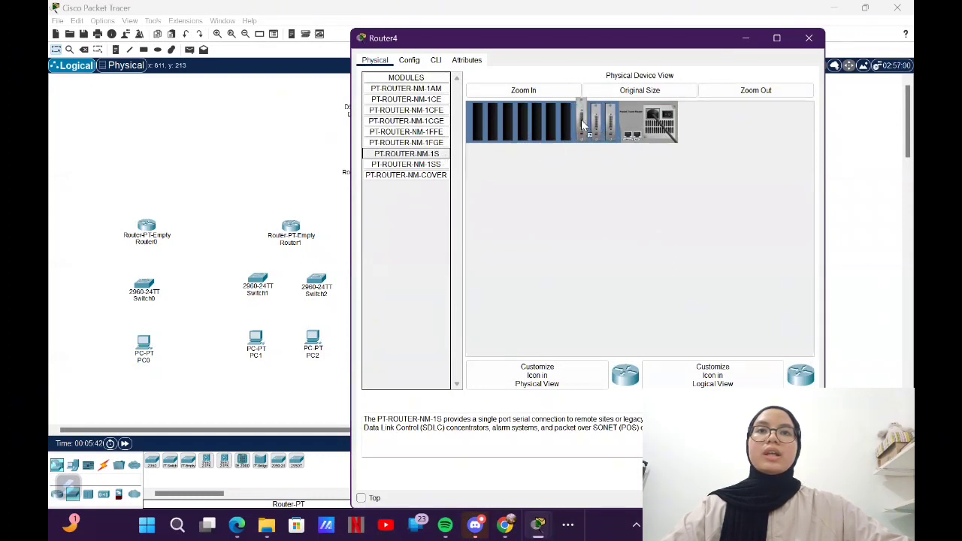
drag(421, 154, 565, 129)
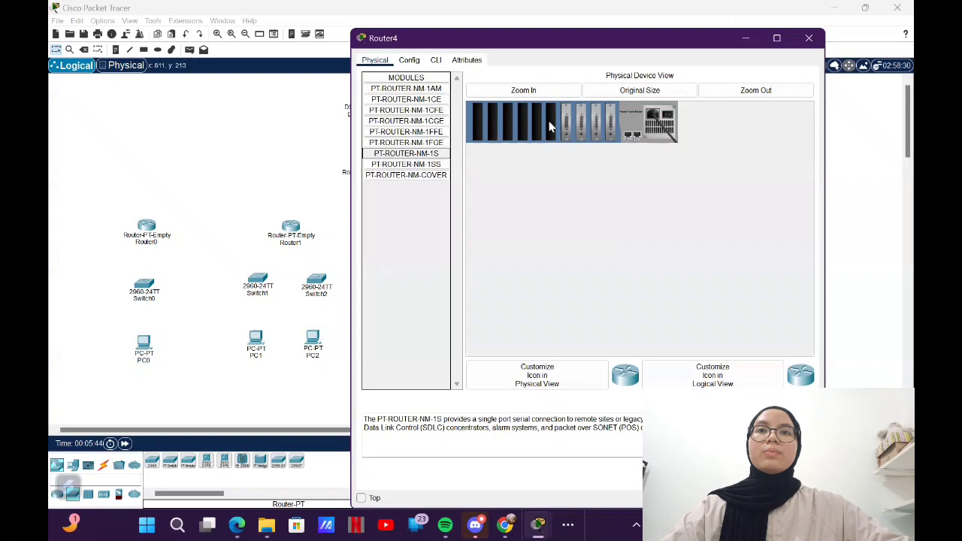
drag(440, 111, 553, 124)
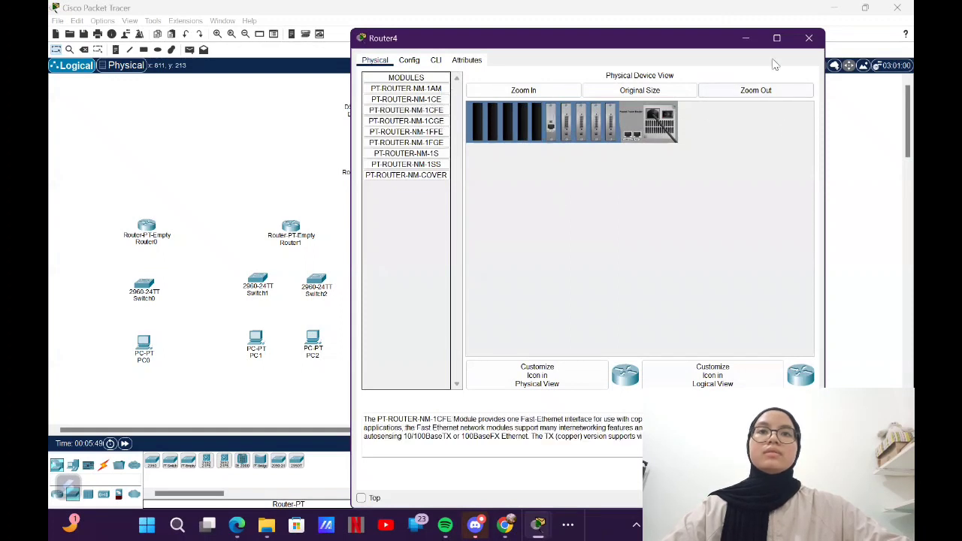
click(808, 38)
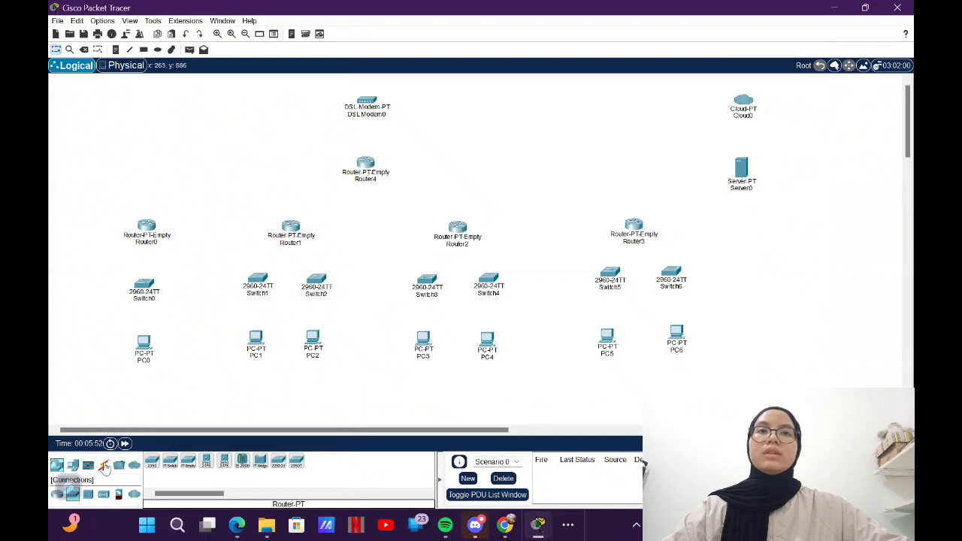
Step: Connect Switch0's FastEthernet0/1 to PC0's FastEthernet0 with a copper straight-through cable
click(102, 466)
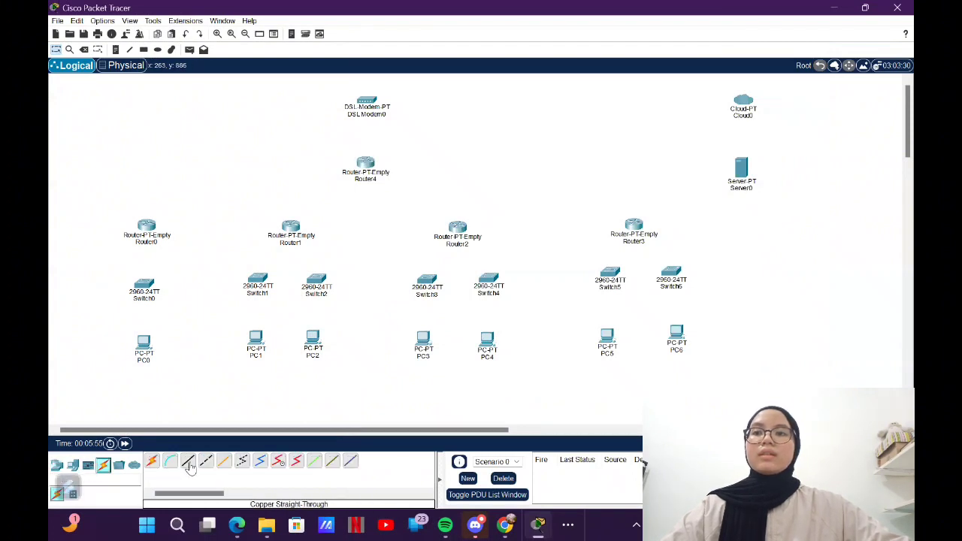
click(149, 287)
click(188, 79)
click(144, 342)
click(164, 373)
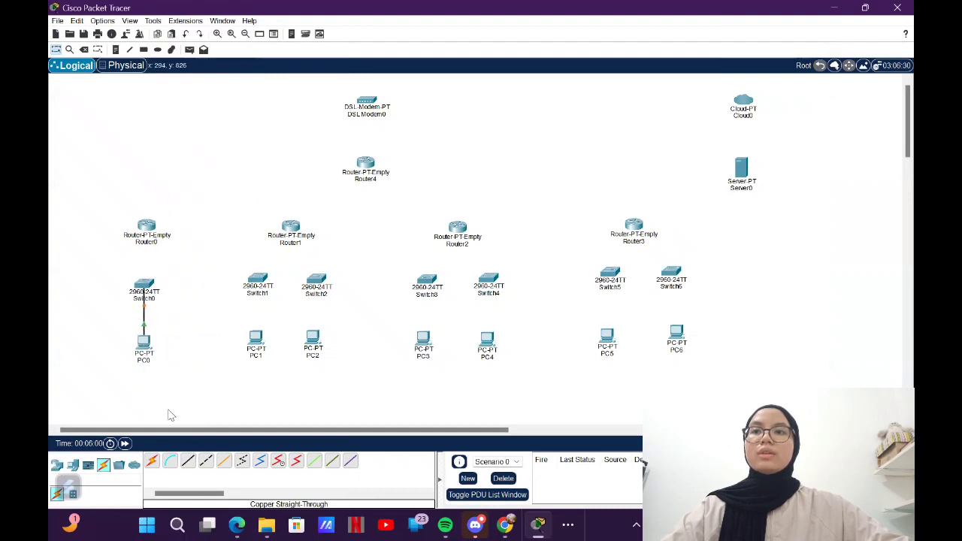
Step: Cable Switch1 to PC1 and Switch2 to PC2 with copper straight-through, using FastEthernet0 on both PCs
click(258, 284)
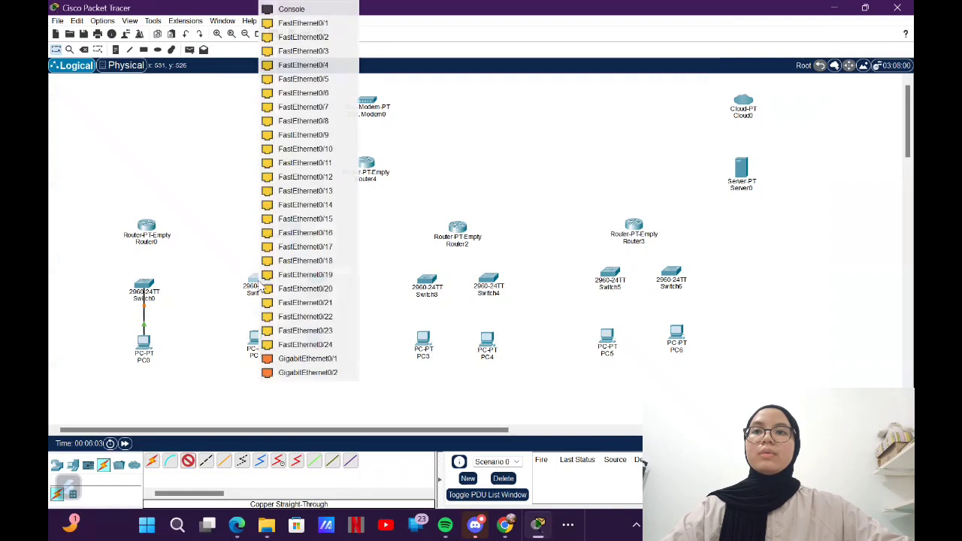
click(301, 36)
click(257, 342)
click(282, 395)
click(322, 279)
click(344, 94)
click(314, 342)
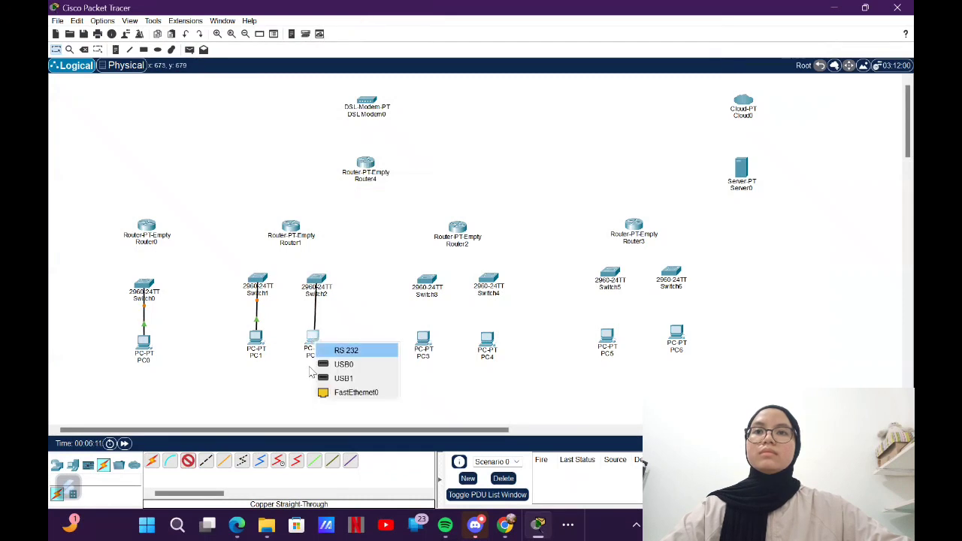
click(353, 391)
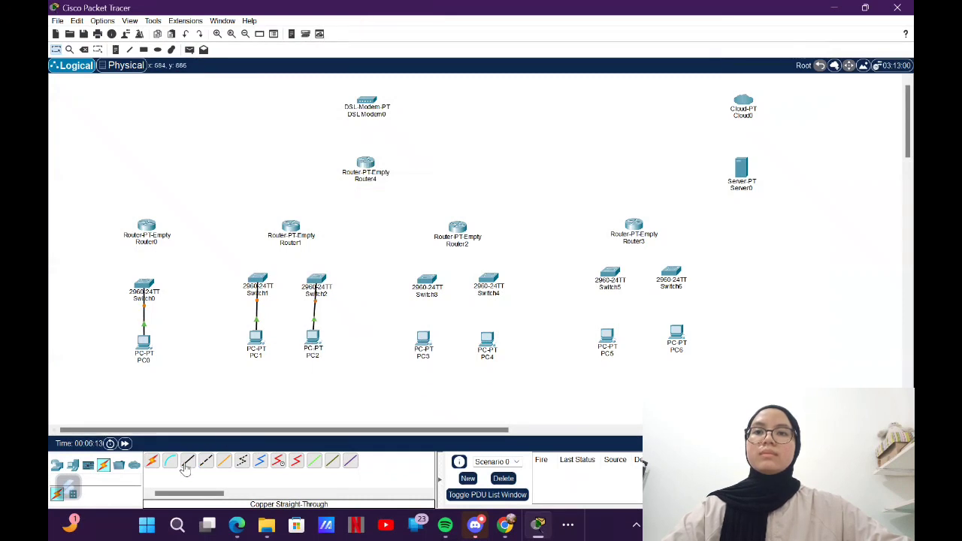
Step: Cable Switch3 to PC3 and Switch4 to PC4 with copper straight-through, from each switch's FastEthernet0/1 to the PC's FastEthernet0
click(433, 279)
click(452, 38)
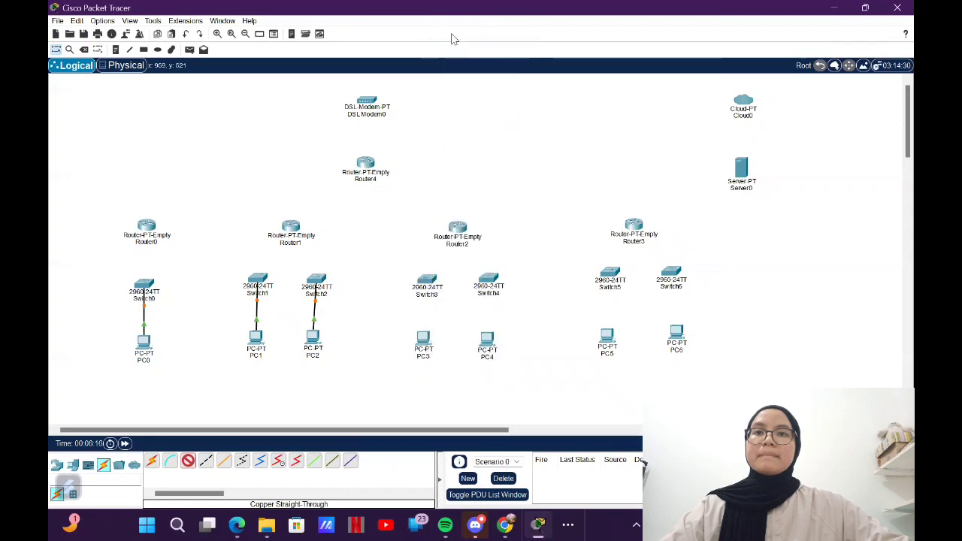
click(425, 342)
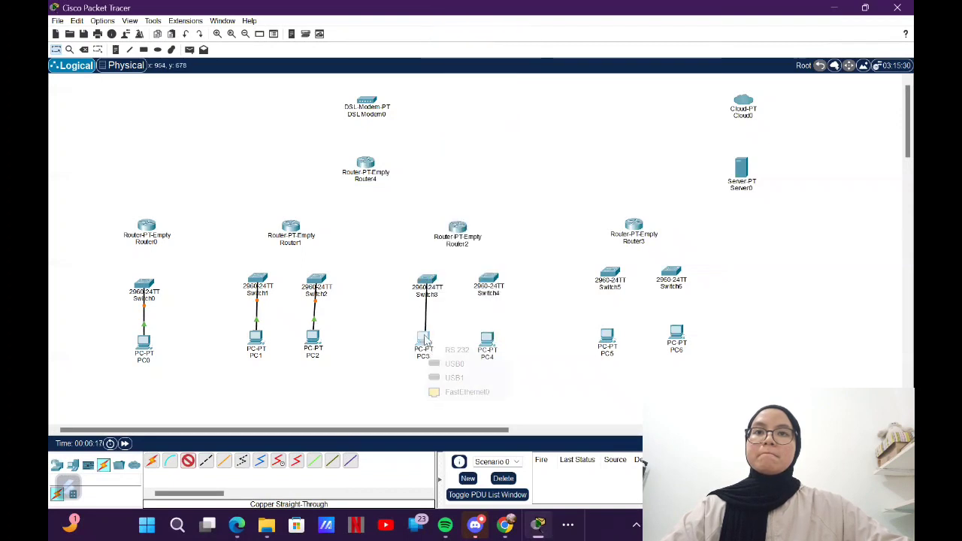
click(462, 391)
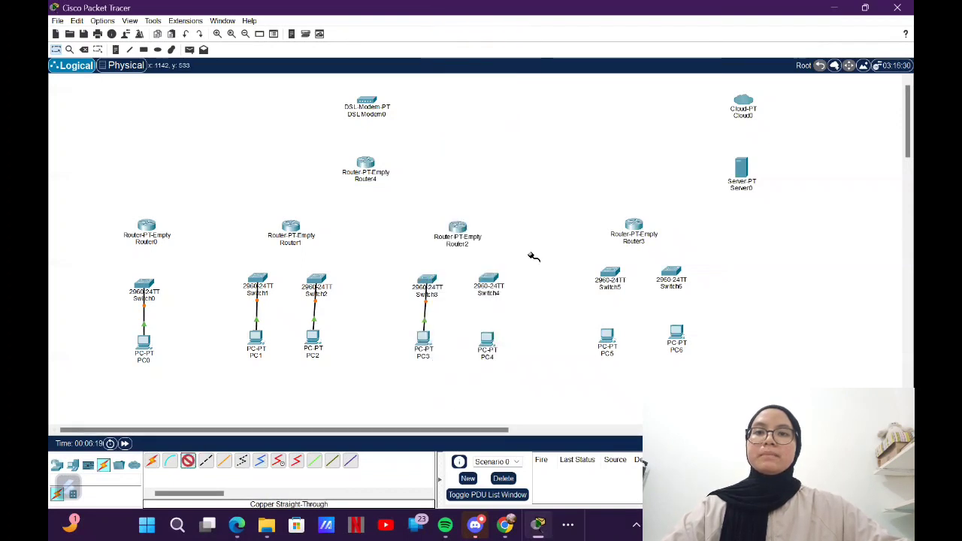
click(488, 281)
click(537, 21)
click(484, 339)
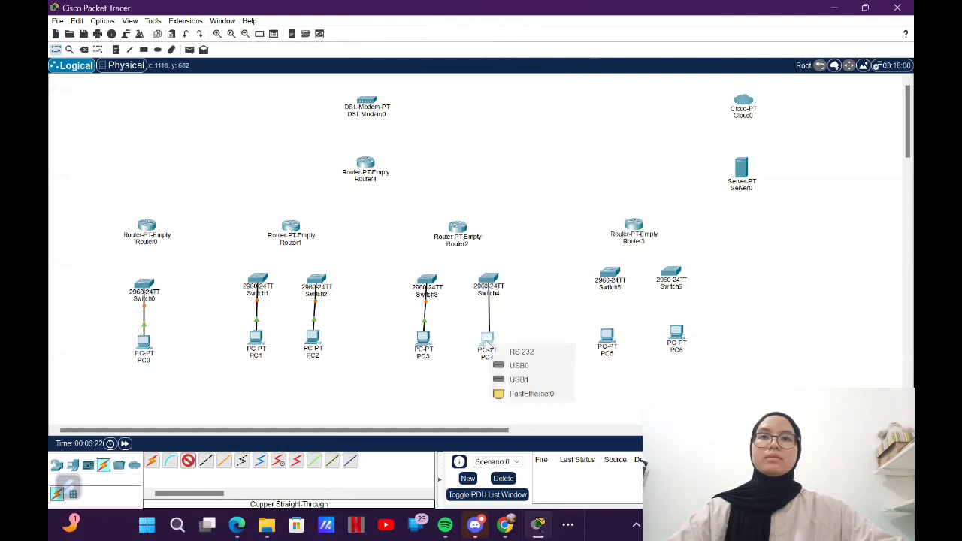
click(526, 393)
Step: Cable Switch5 to PC5 and Switch6 to PC6 with copper straight-through, from each switch's FastEthernet0/1 to the PC's FastEthernet0
click(188, 461)
click(609, 276)
click(655, 39)
click(607, 334)
click(640, 384)
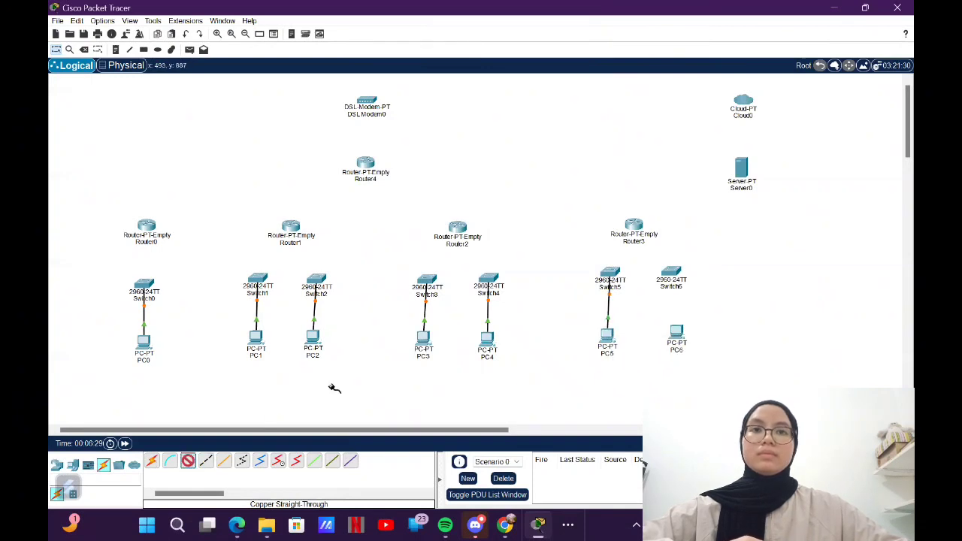
click(674, 279)
click(717, 22)
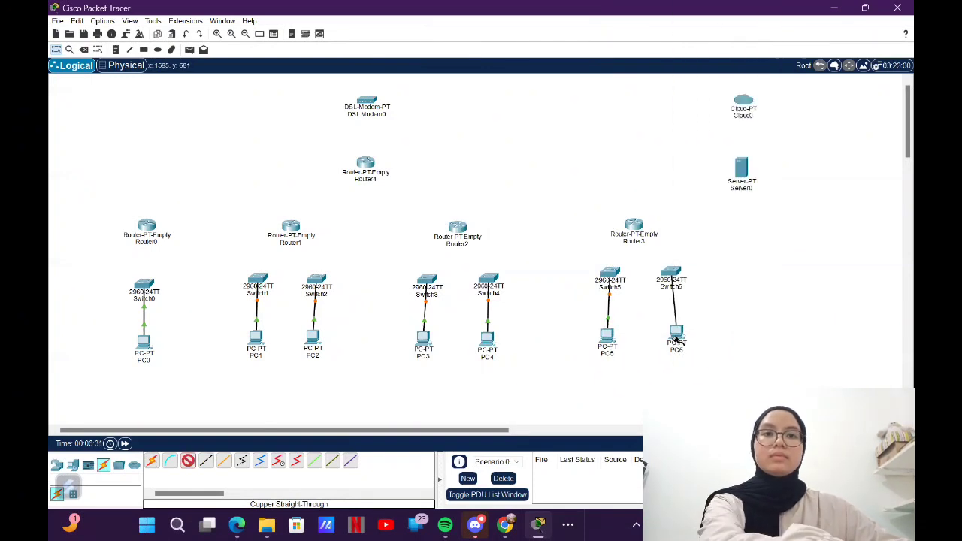
click(676, 336)
click(699, 382)
Step: Shift PC6 and PC2 slightly so each sits directly beneath its own switch
drag(676, 335, 670, 345)
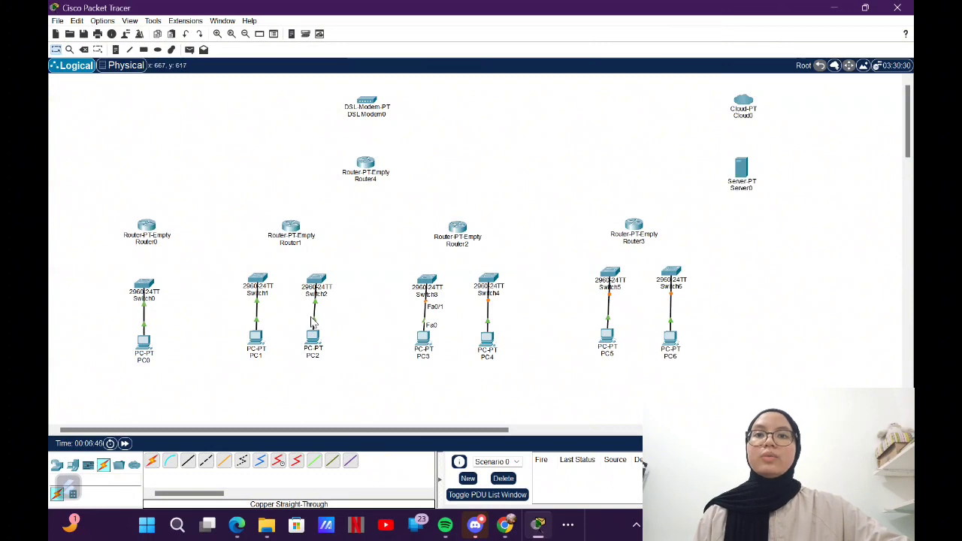
drag(318, 340, 317, 345)
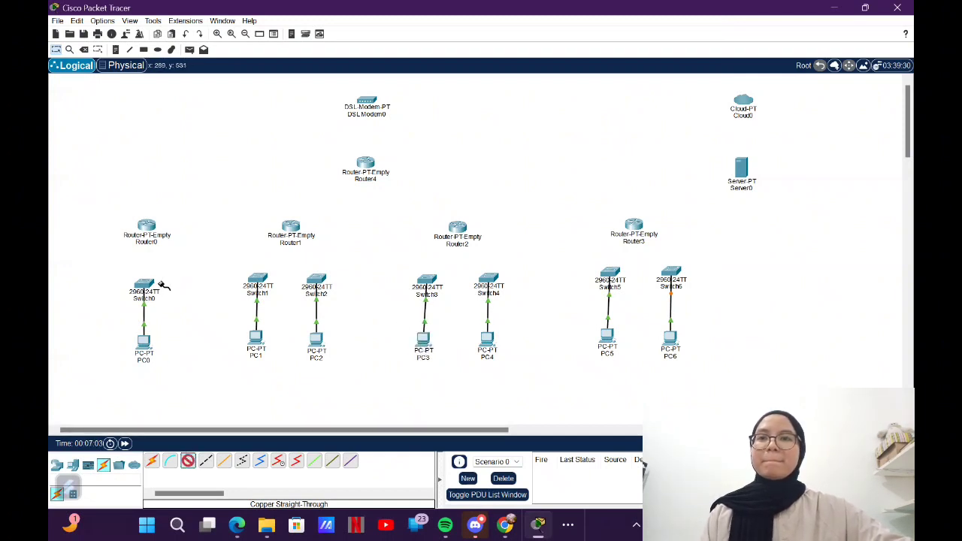
Step: Connect Router0's FastEthernet1/0 to Switch0's FastEthernet0/2 with a copper straight-through cable
mouse_move(140, 280)
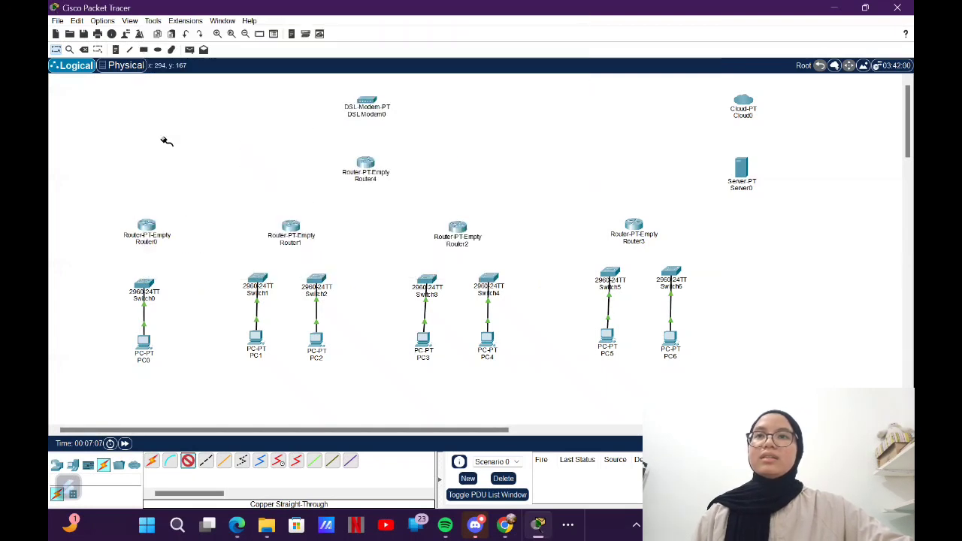
click(148, 226)
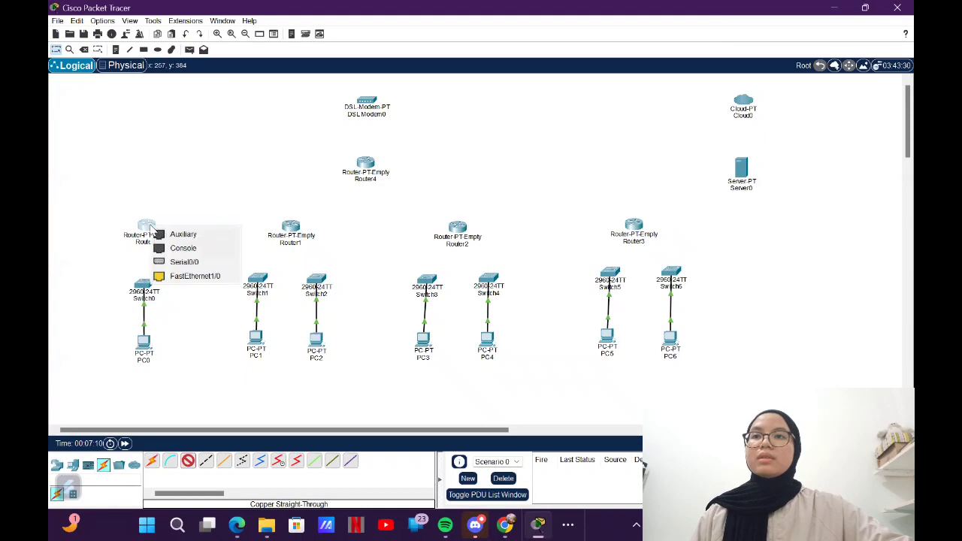
click(178, 278)
click(143, 283)
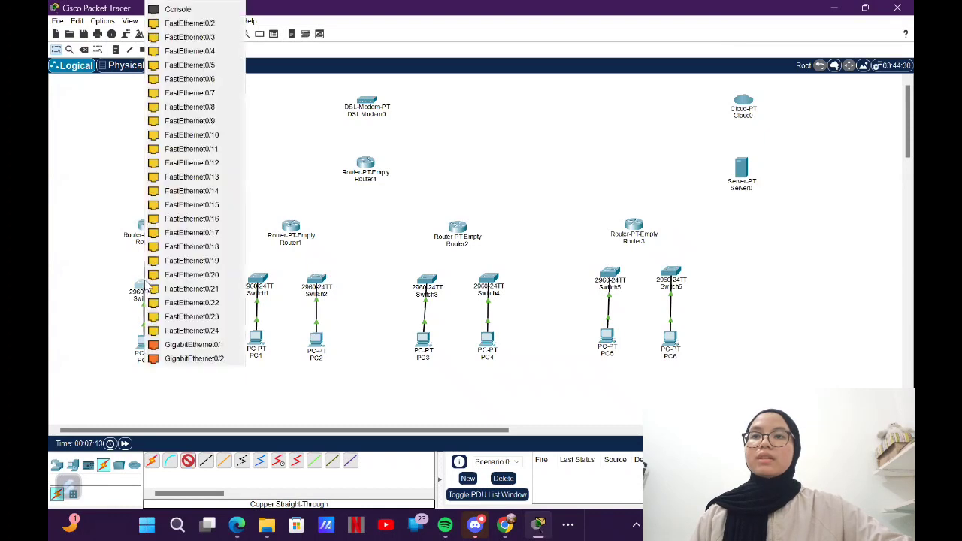
click(212, 25)
Step: Connect Switch1 to Switch2 through FastEthernet ports with a copper straight-through cable
click(187, 464)
click(256, 278)
click(330, 23)
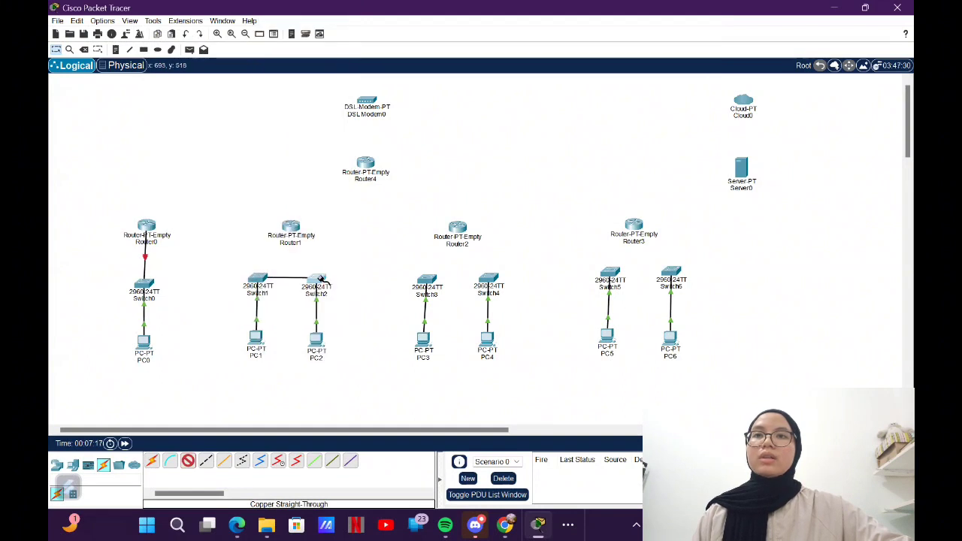
click(316, 279)
click(403, 25)
Step: Connect Switch3 to Switch4 through FastEthernet ports with a copper straight-through cable
click(188, 461)
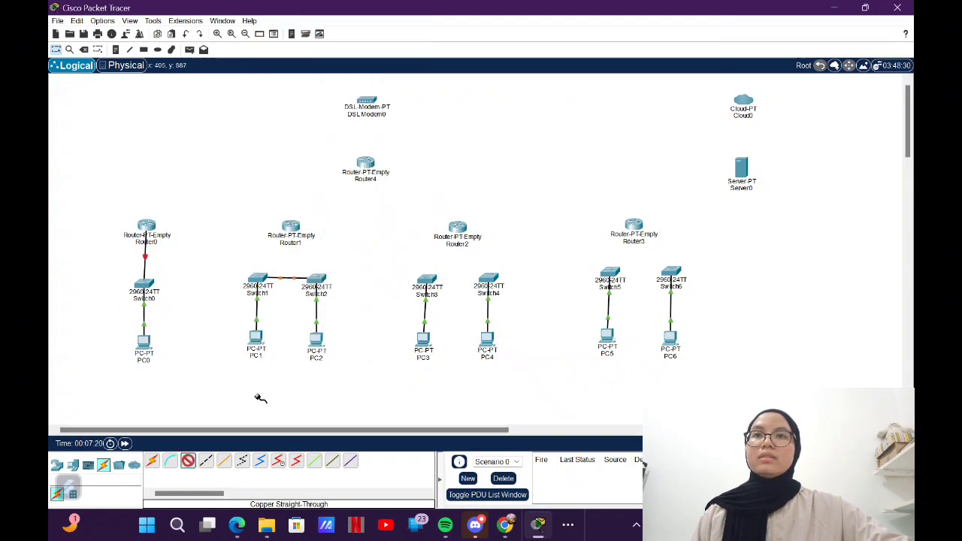
click(426, 282)
click(509, 30)
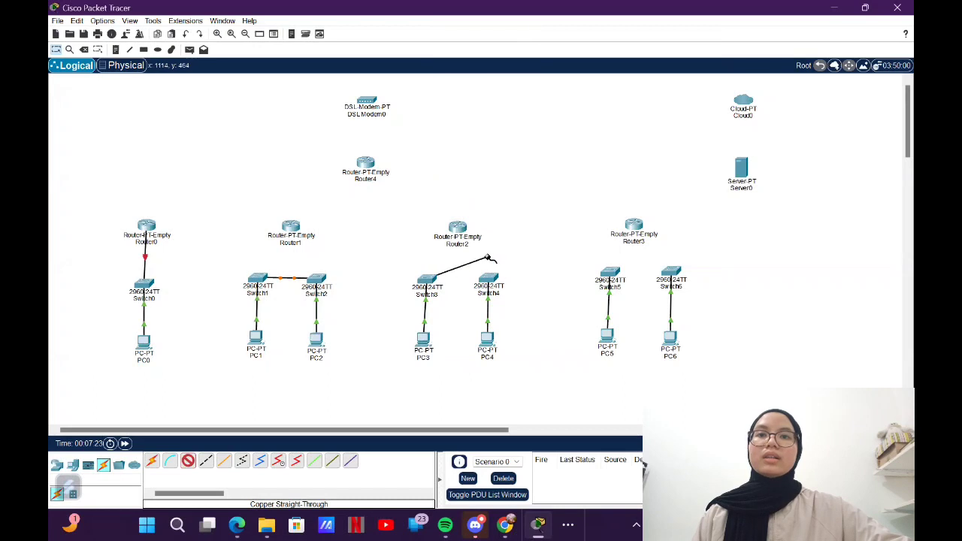
click(488, 280)
click(556, 24)
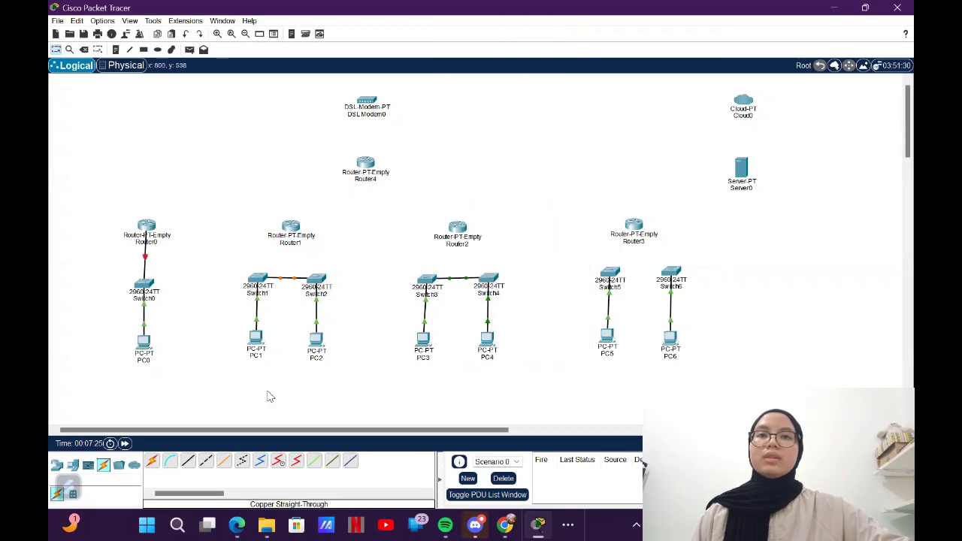
Step: Try to connect Switch5's FastEthernet0/2 to Switch6's FastEthernet0/3 with a copper straight-through cable, and delete that cable
click(188, 461)
click(611, 274)
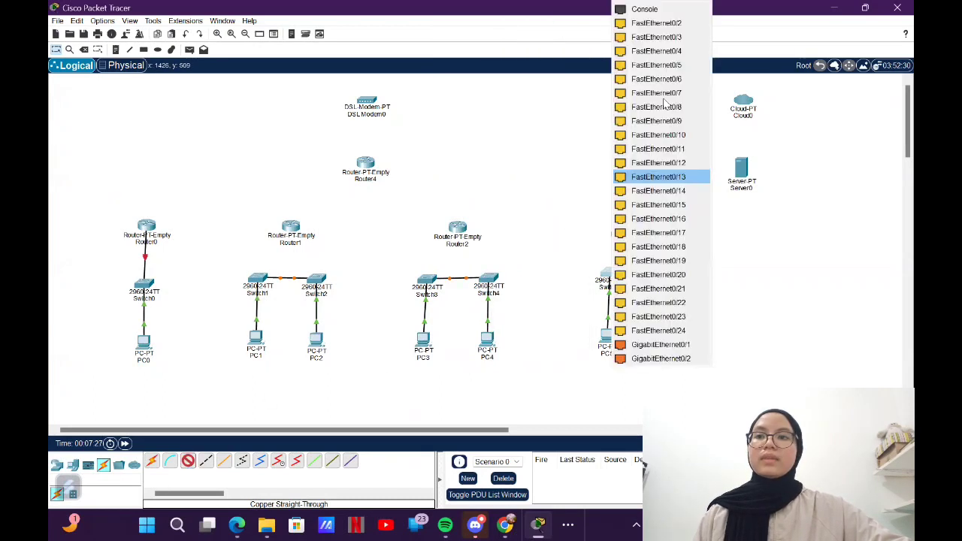
click(661, 21)
click(671, 270)
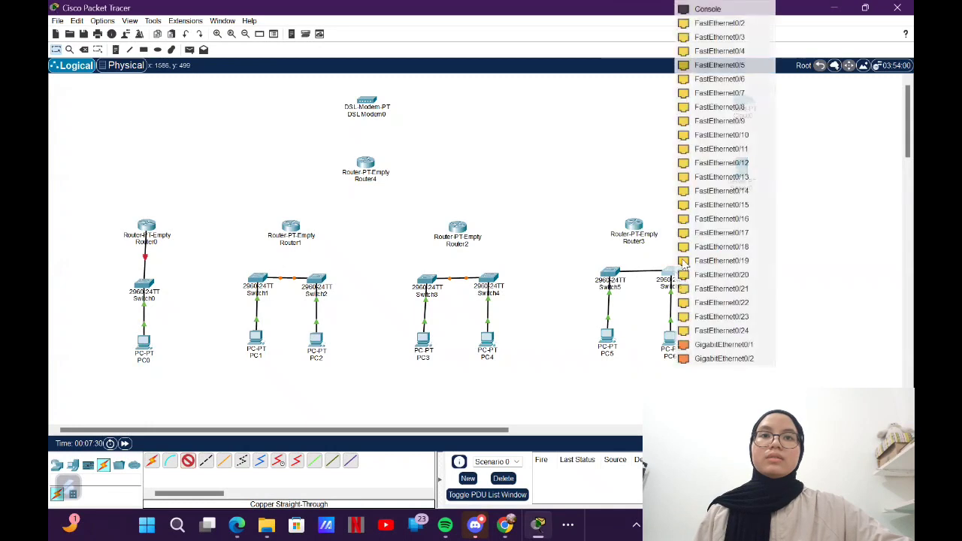
click(718, 36)
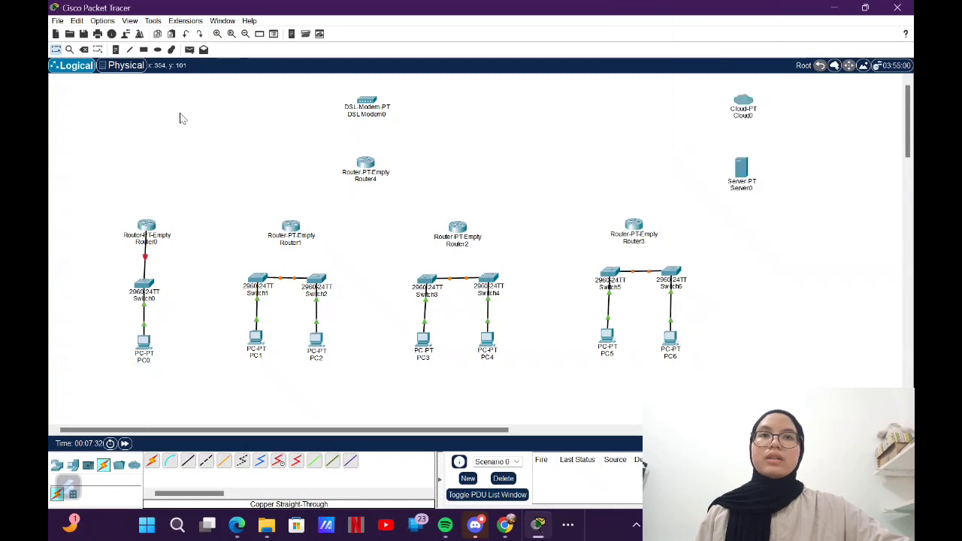
click(637, 269)
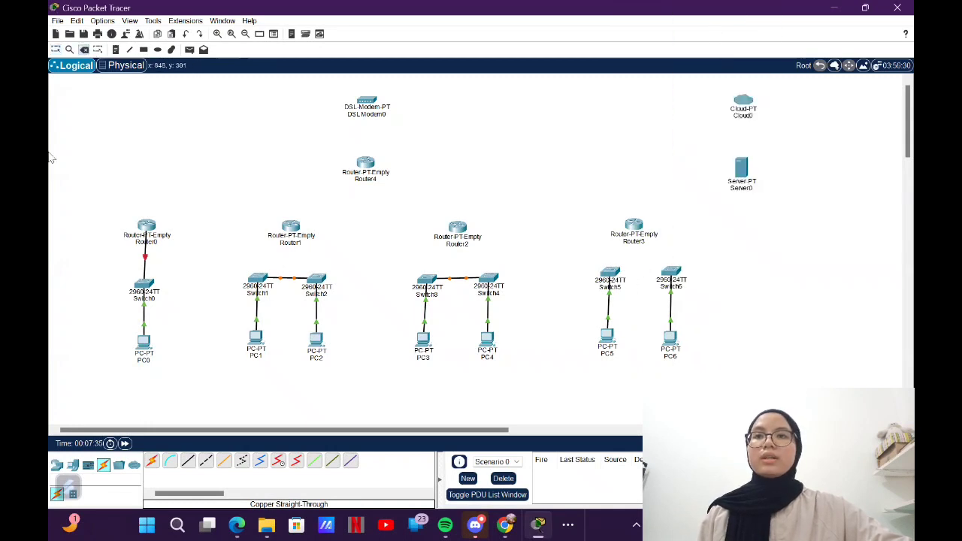
Step: Connect Switch5 to Switch6's FastEthernet0/2 with a copper straight-through cable
click(608, 272)
click(668, 36)
click(672, 270)
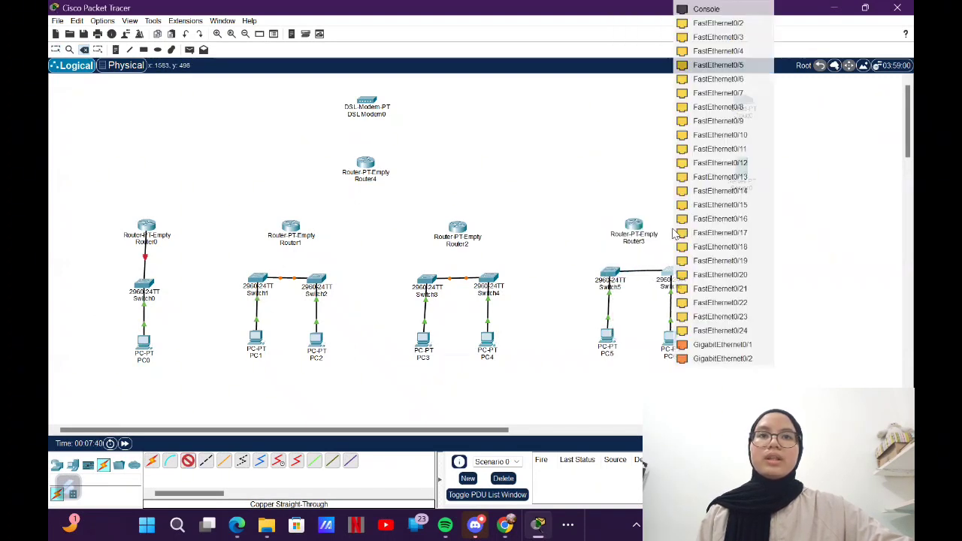
click(721, 27)
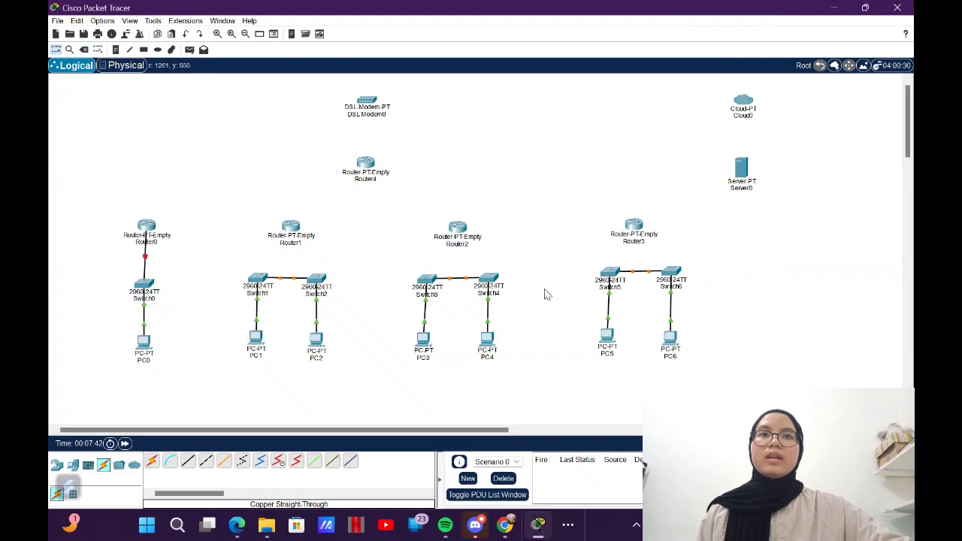
Step: Move Switch5, Switch6, PC5 and PC6 together slightly downward to align them with the other groups
drag(603, 292, 672, 342)
click(716, 332)
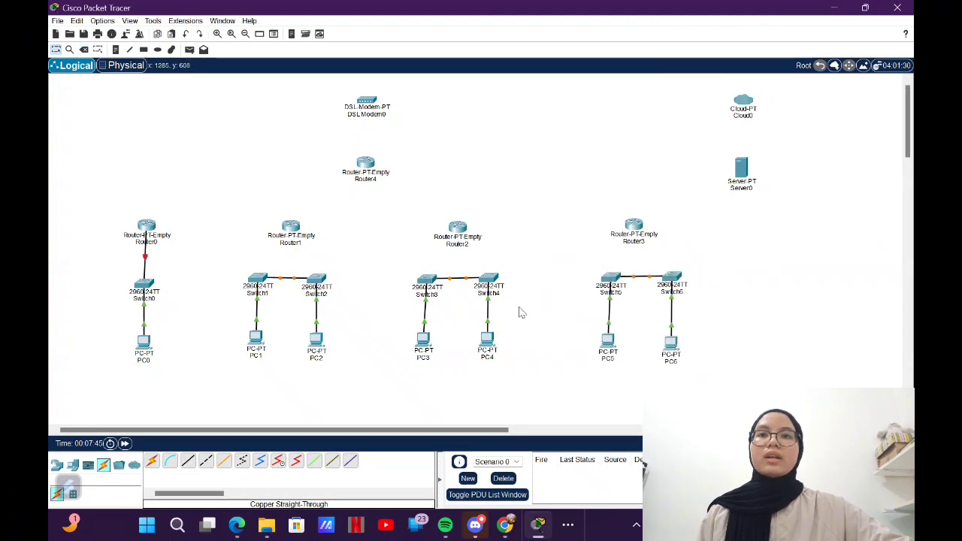
Step: Connect Router1's GigabitEthernet1/0 to Switch1's FastEthernet0/3 with a copper straight-through cable
click(188, 460)
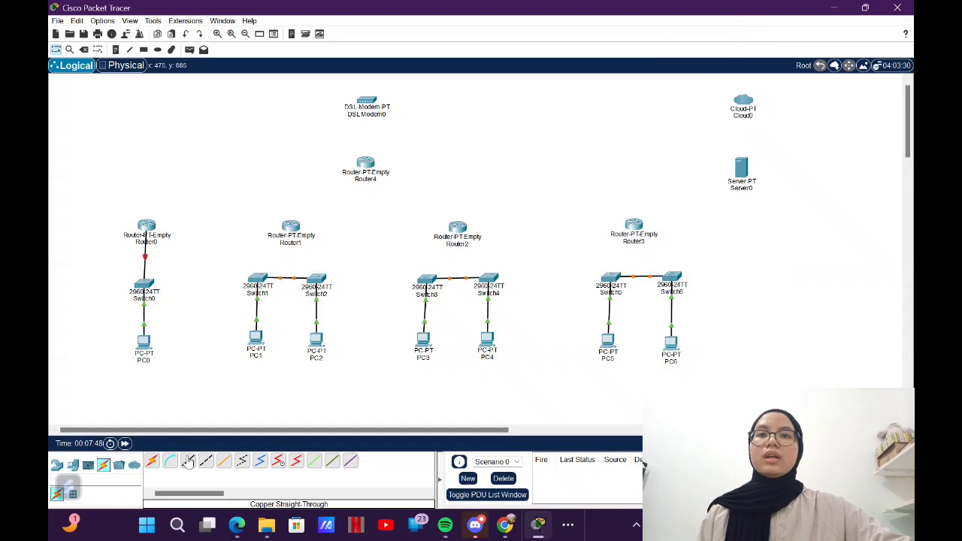
click(293, 227)
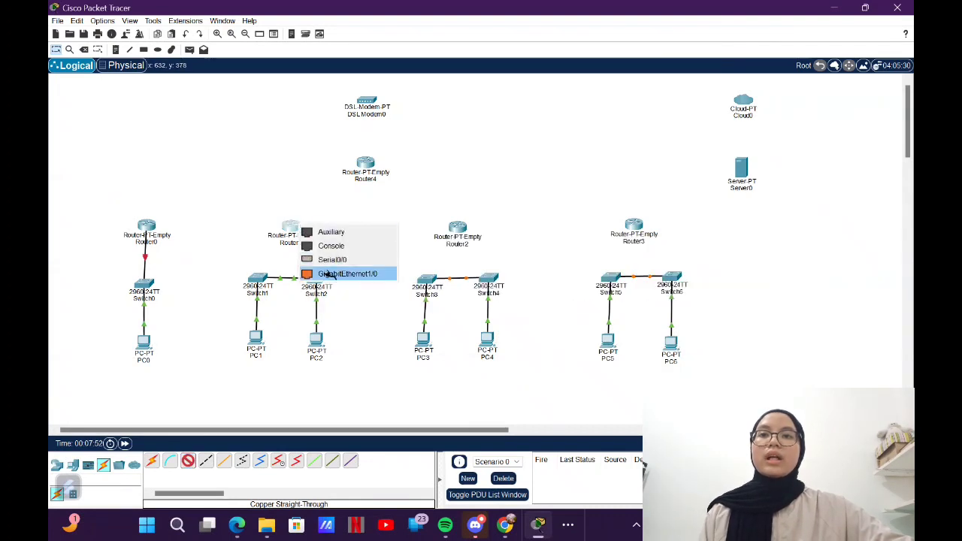
click(328, 274)
click(258, 278)
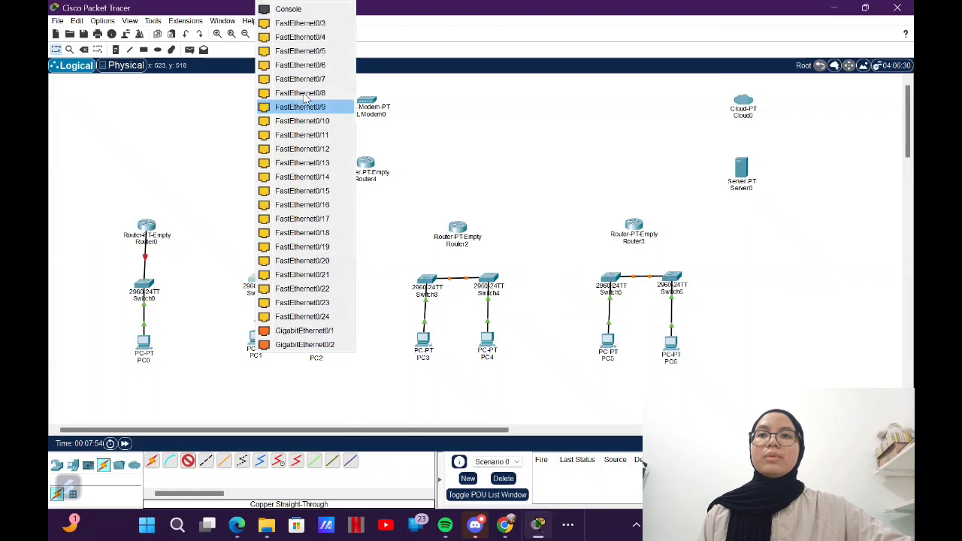
click(328, 27)
Step: Connect Router2's GigabitEthernet port to a free FastEthernet port on Switch3 with a copper straight-through cable
click(459, 227)
click(492, 277)
click(429, 279)
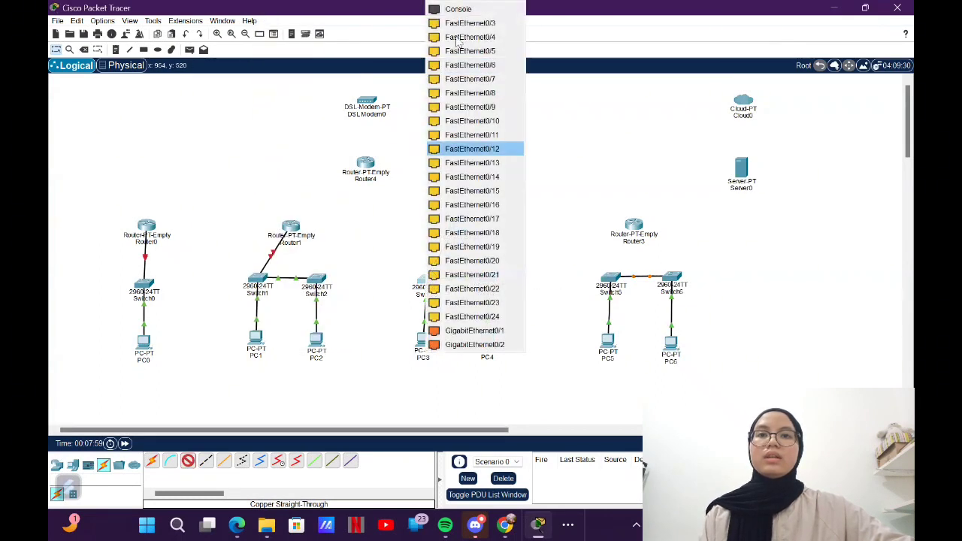
click(457, 38)
Step: Connect Router3's GigabitEthernet port to Switch5's FastEthernet0/3 with a copper straight-through cable
click(633, 224)
click(685, 275)
click(609, 278)
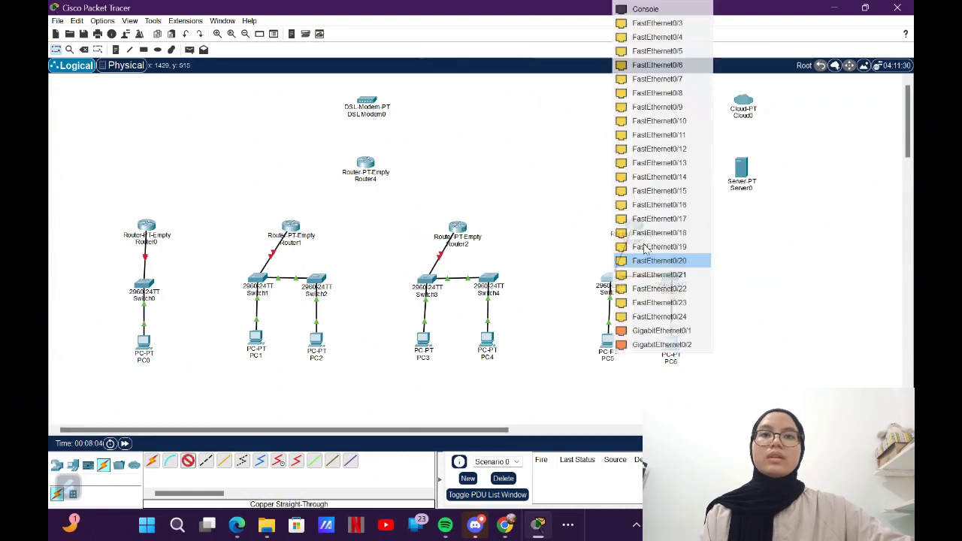
click(644, 26)
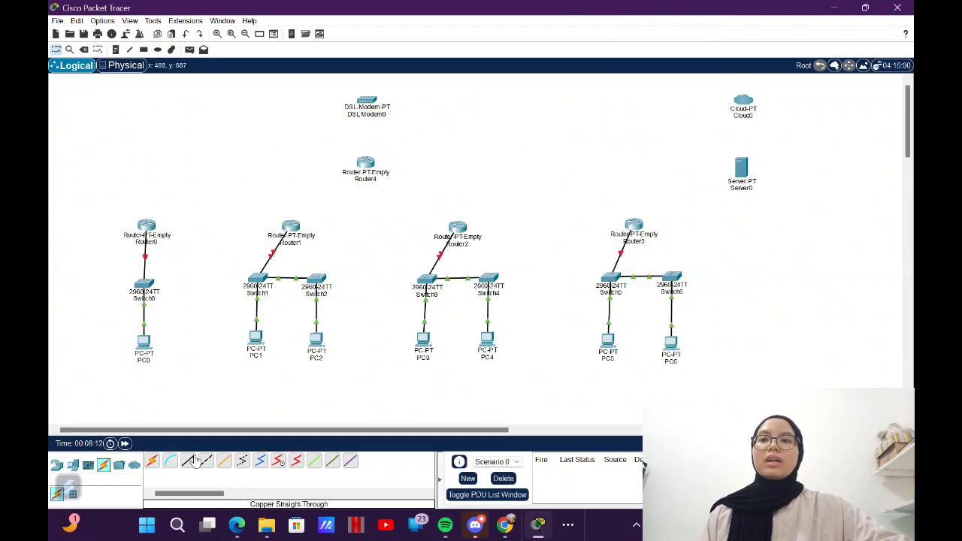
Step: Connect Router4 to Router0 through their serial ports with a Serial DCE cable
click(278, 461)
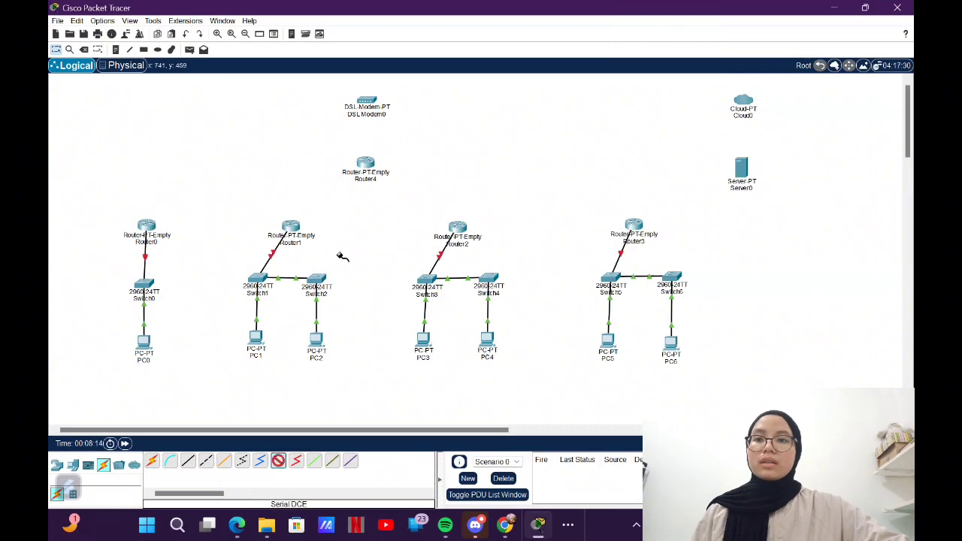
click(366, 163)
click(417, 200)
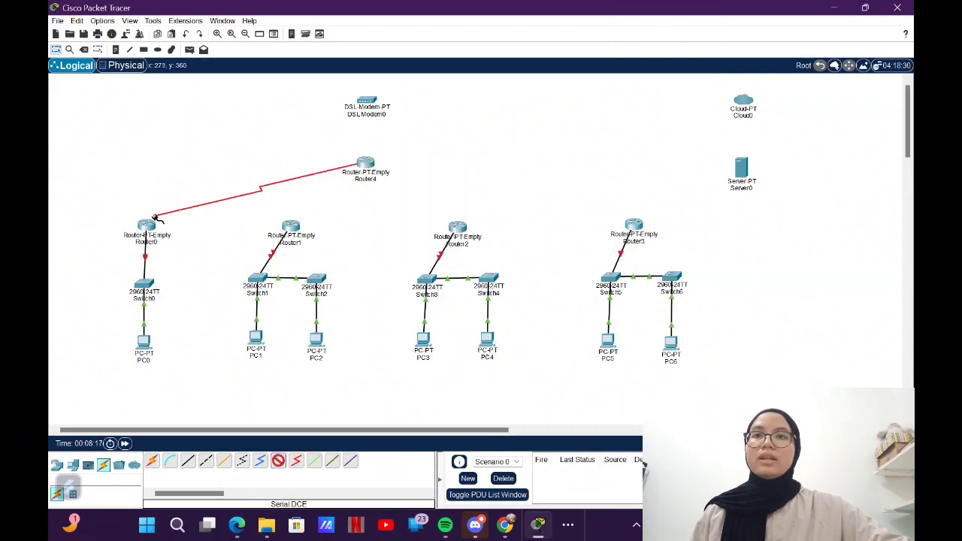
click(148, 225)
click(183, 259)
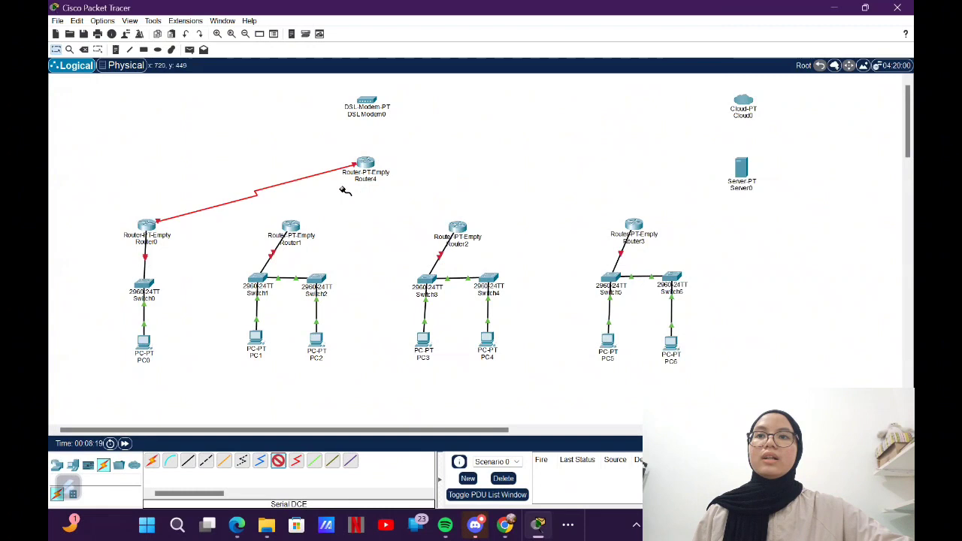
Step: Connect Router4 to Router1 through their serial ports with a Serial DCE cable
click(367, 168)
click(389, 209)
click(290, 227)
click(318, 263)
Step: Connect Router4's Serial2/0 to Router2's Serial0/0 with a Serial DCE cable
click(278, 460)
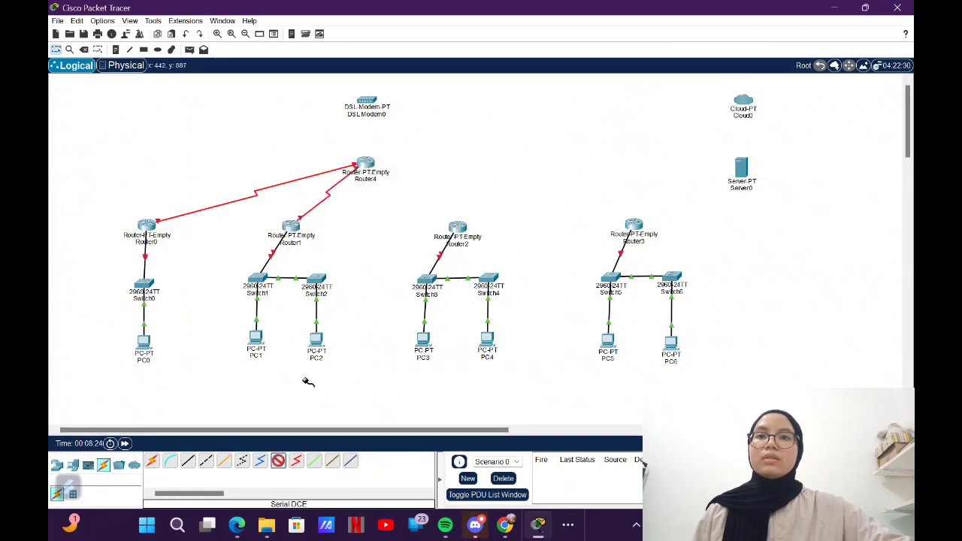
click(367, 164)
click(396, 197)
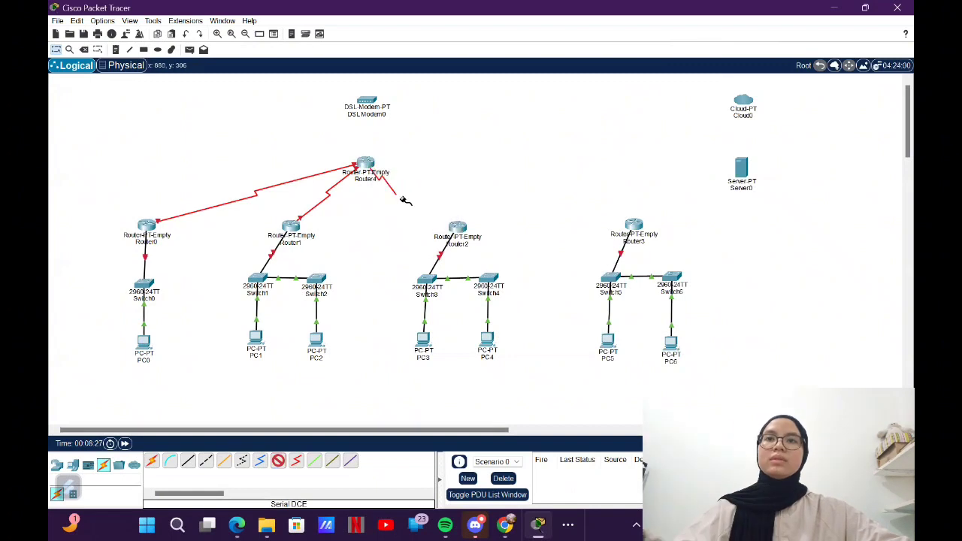
click(456, 226)
click(477, 261)
Step: Connect Router4 to Router3 through their serial ports with a Serial DCE cable
click(278, 461)
click(366, 164)
click(399, 204)
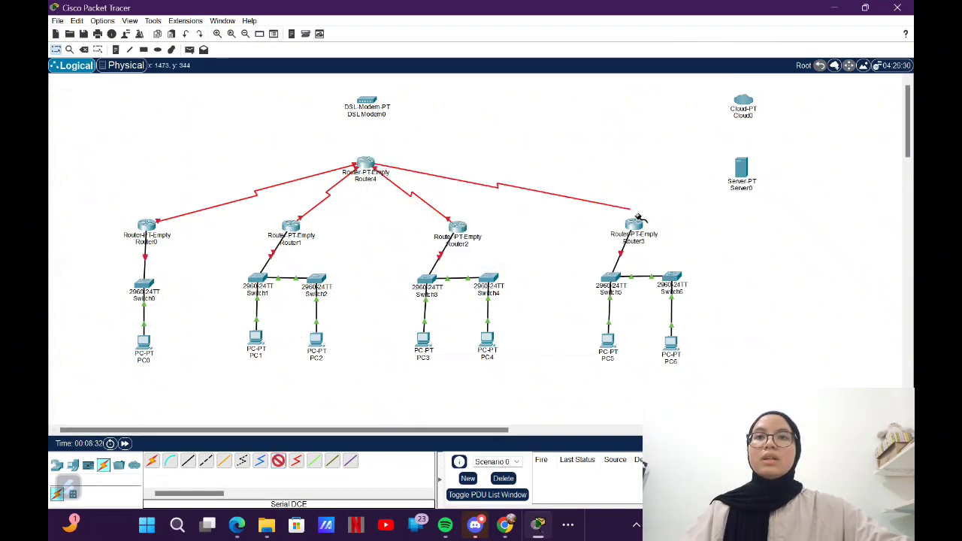
click(634, 224)
click(639, 242)
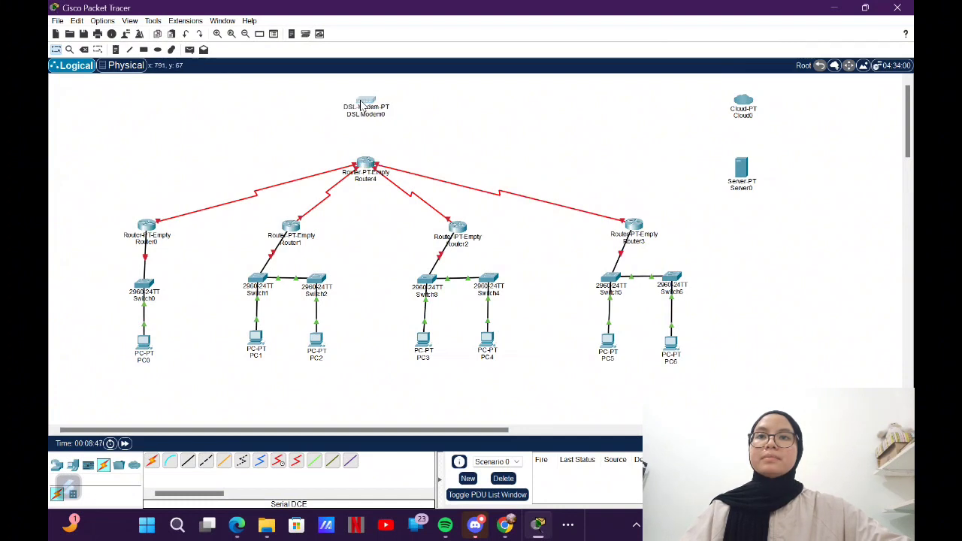
Step: Connect Router4 to Port 1 of DSL Modem0 with a copper straight-through cable
click(188, 462)
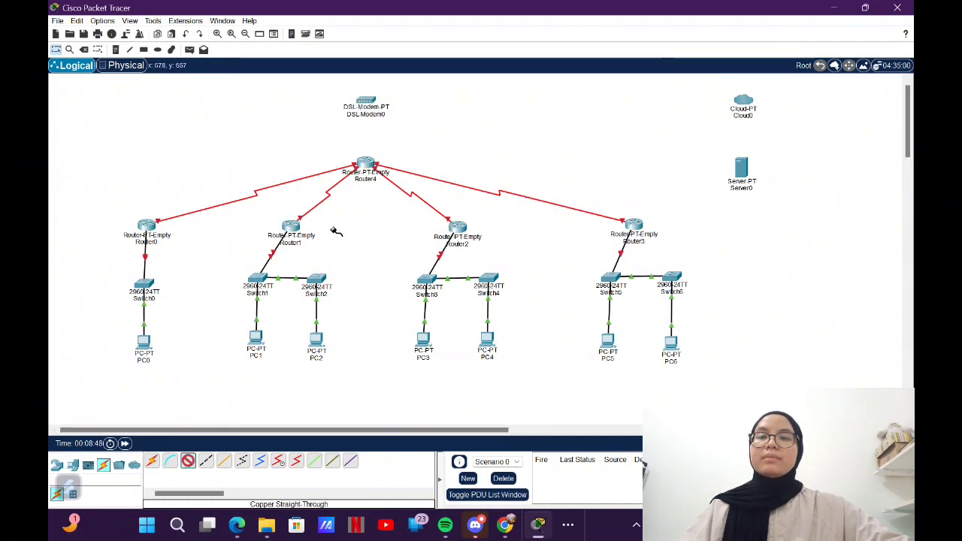
click(366, 163)
click(398, 197)
click(368, 102)
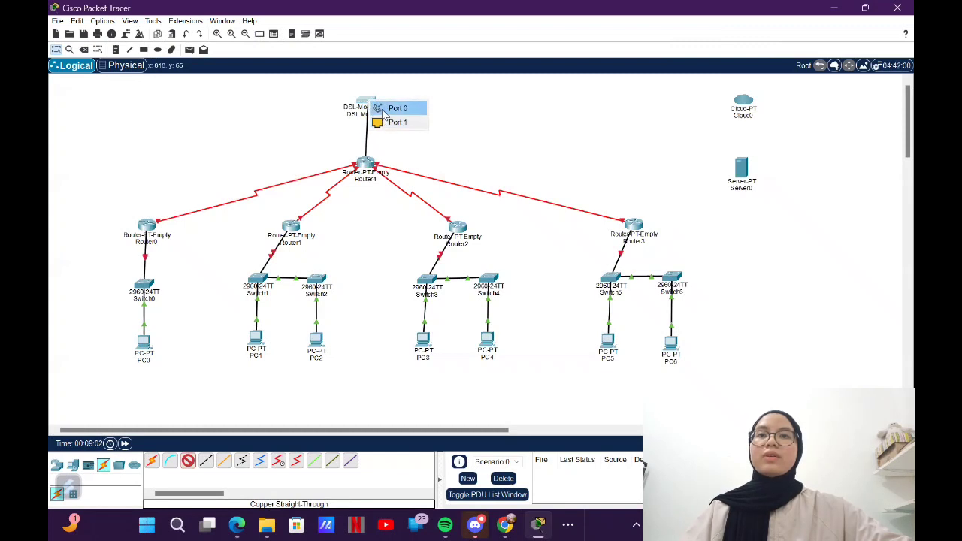
click(384, 110)
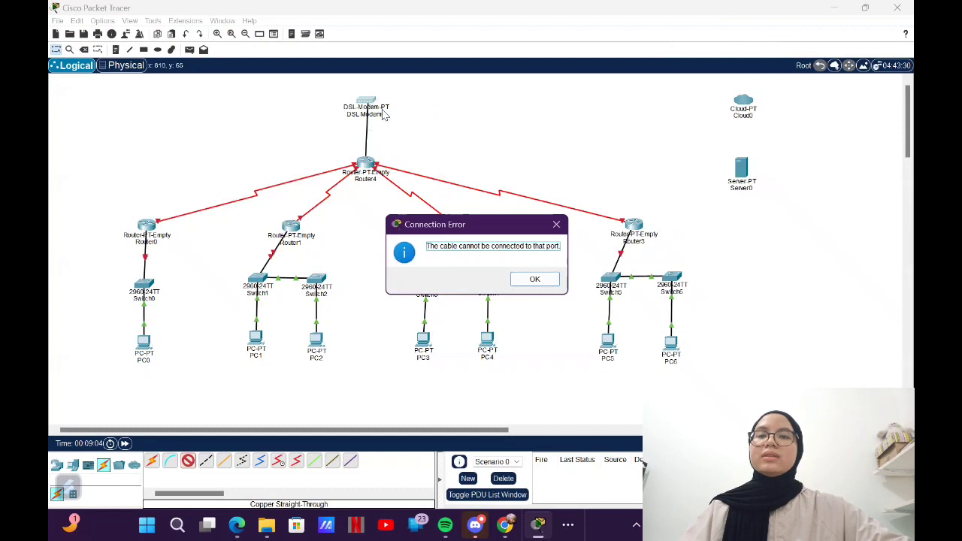
click(532, 279)
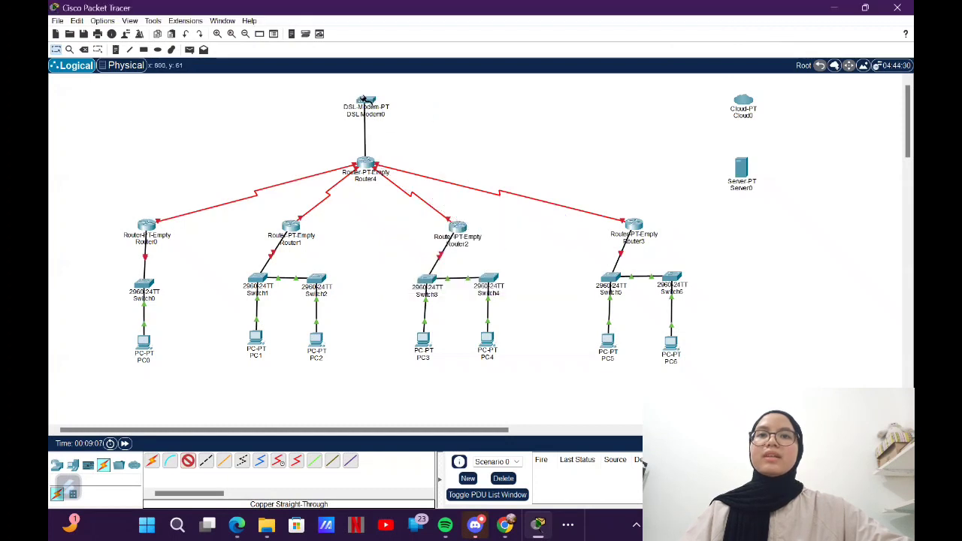
click(368, 99)
click(386, 120)
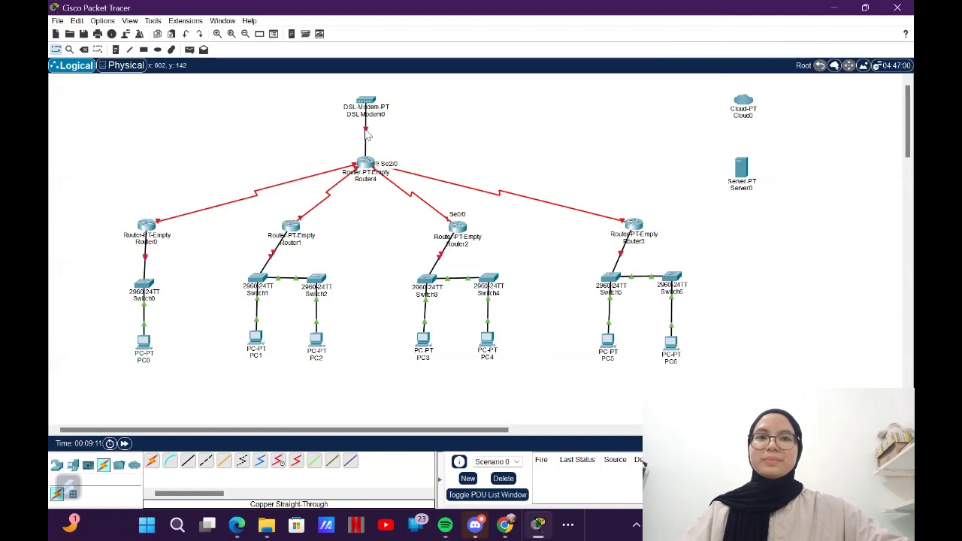
Step: Connect DSL Modem0's Port 0 to Cloud0's Modem4 port with a phone cable
click(241, 460)
click(370, 98)
click(387, 104)
click(744, 102)
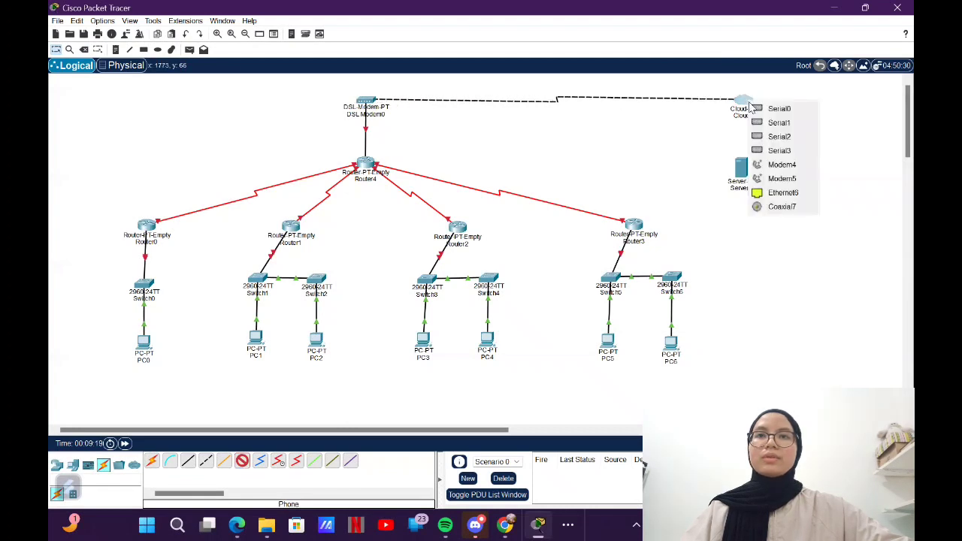
click(781, 164)
Step: Connect Server0 to Cloud0's Ethernet6 port with a copper straight-through cable
click(188, 462)
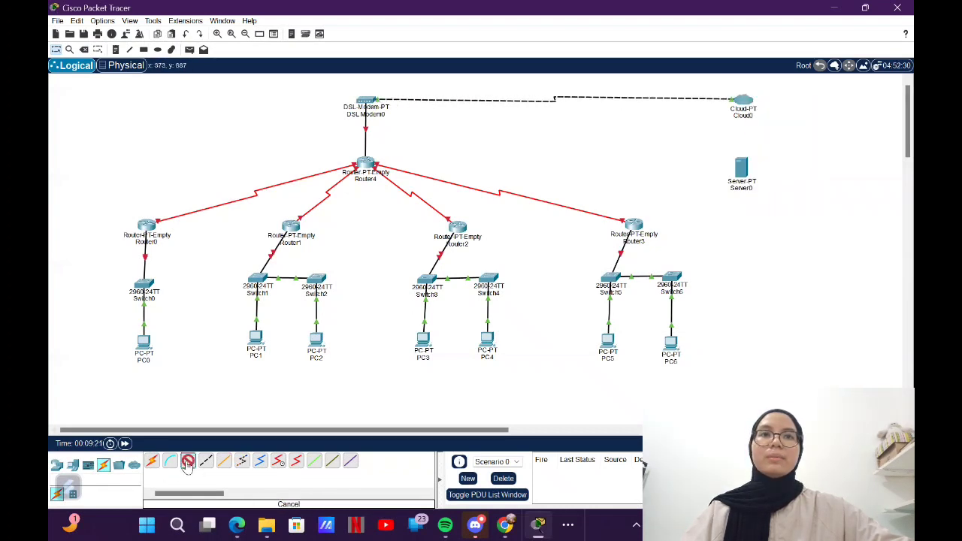
click(741, 167)
click(781, 173)
click(743, 96)
click(770, 180)
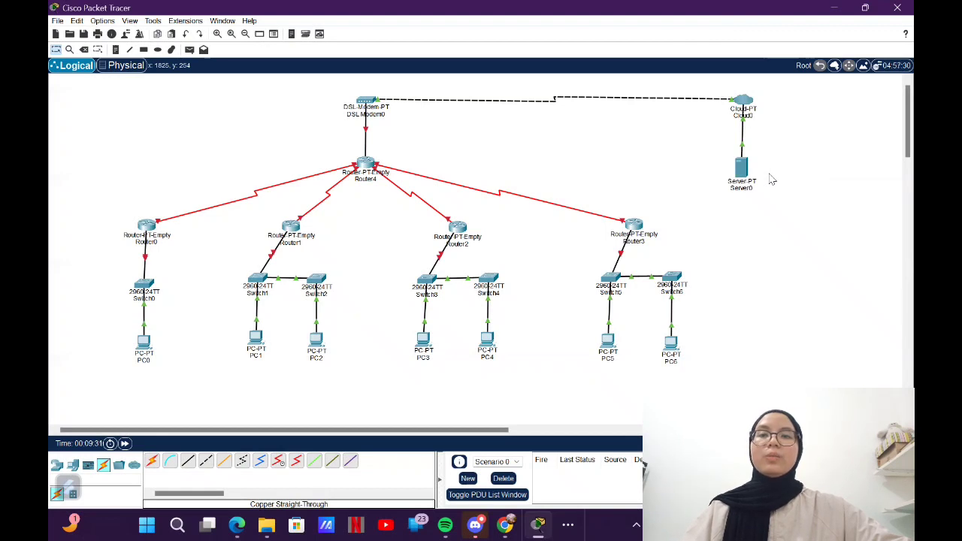
Step: Place a two-line note below PC0 reading 192.168.5.2 and 255.255.255.0
click(116, 50)
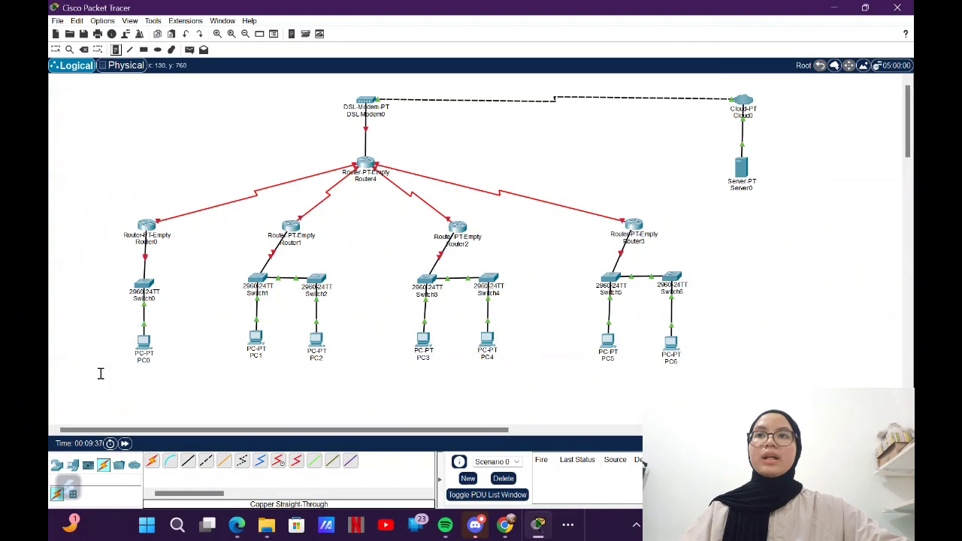
click(101, 374)
text(192.16)
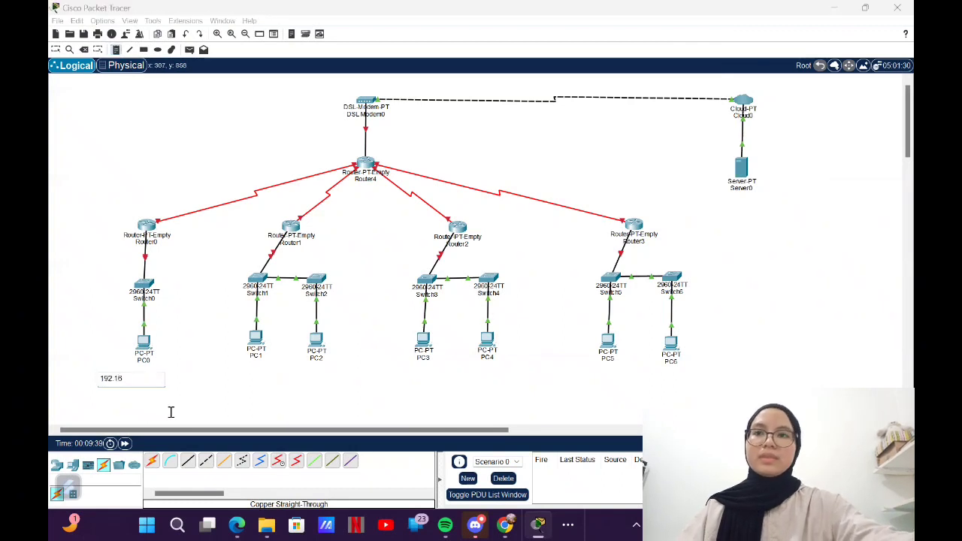
text(8)
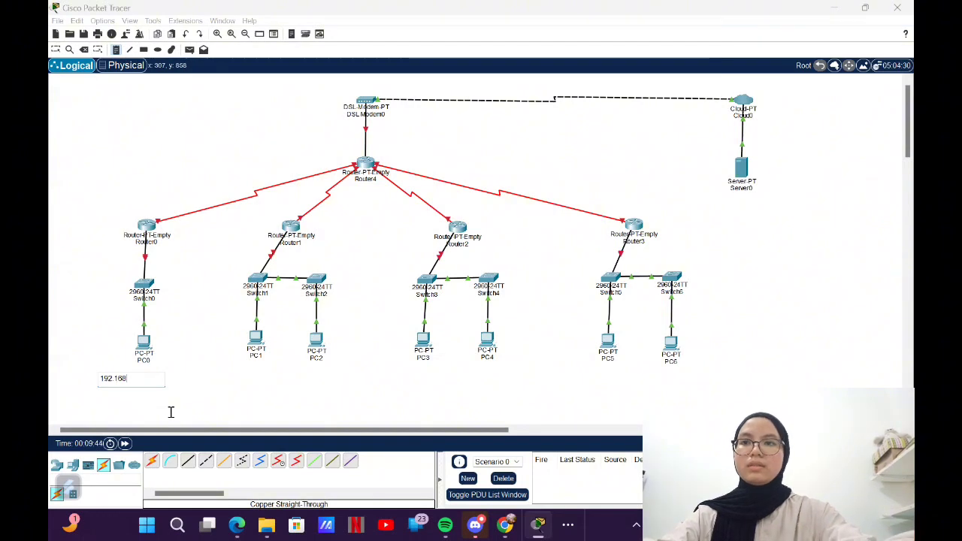
text(.5)
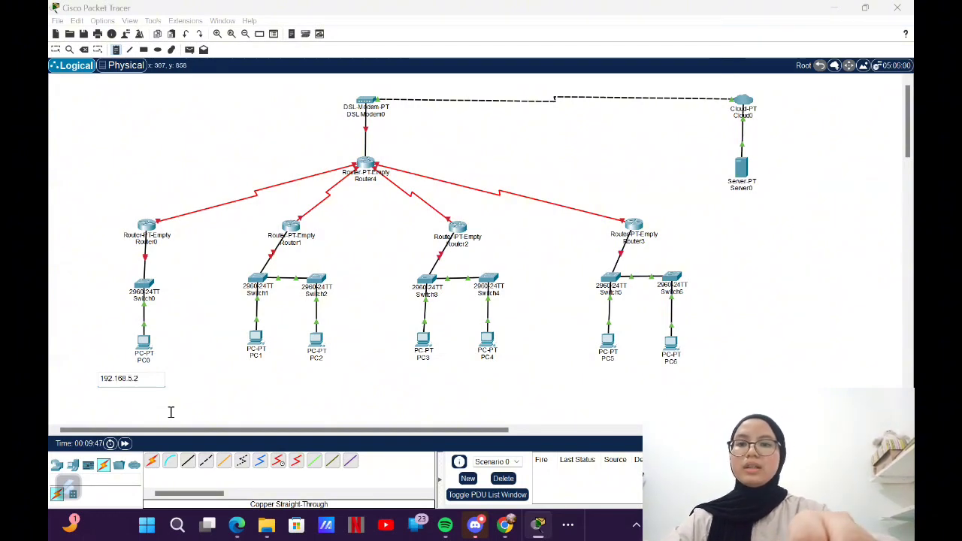
text(.2)
key(Return)
text(255)
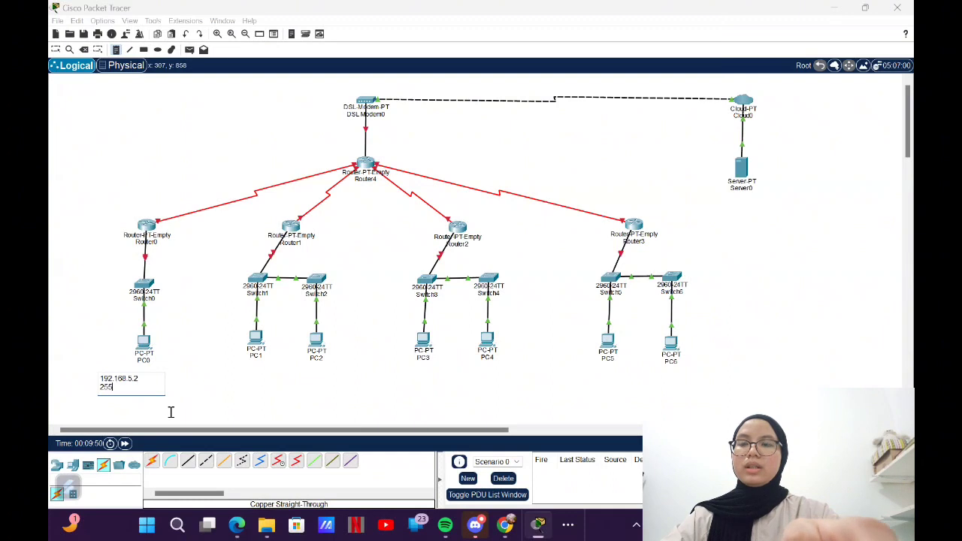
text(.255.255.0)
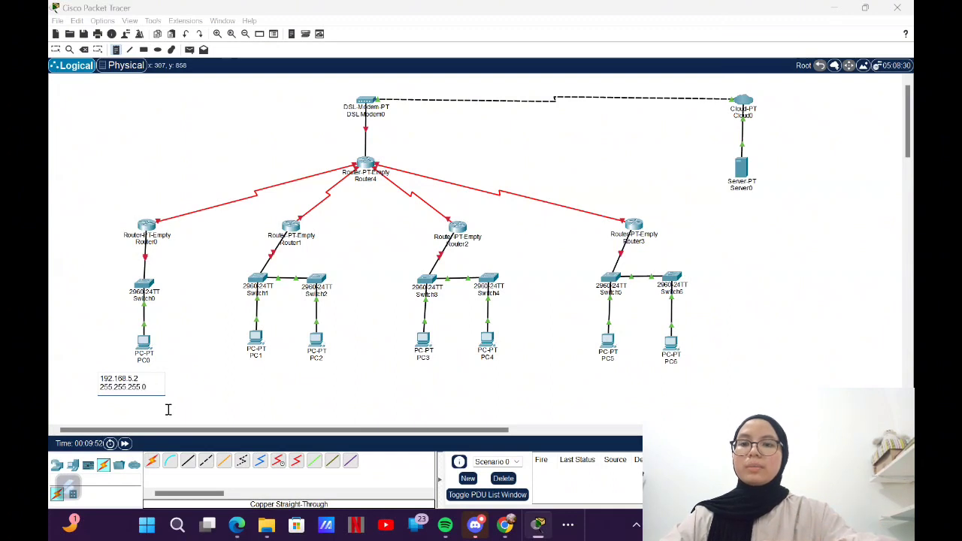
Step: Copy the subnet mask line from PC0's note, and place a note reading 192.168.5.1 below Router0
shift+click(99, 388)
key(ctrl+c)
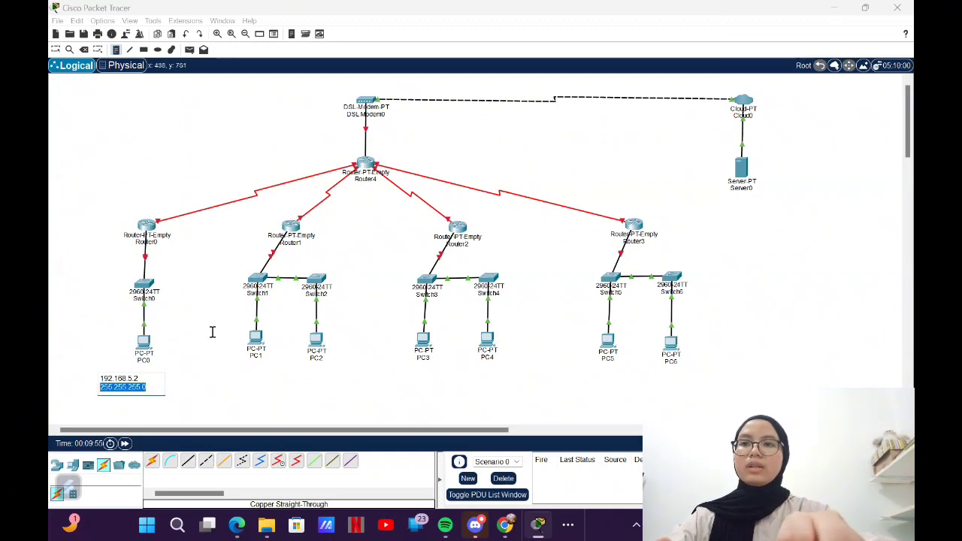
click(97, 244)
text(192.168.5.1)
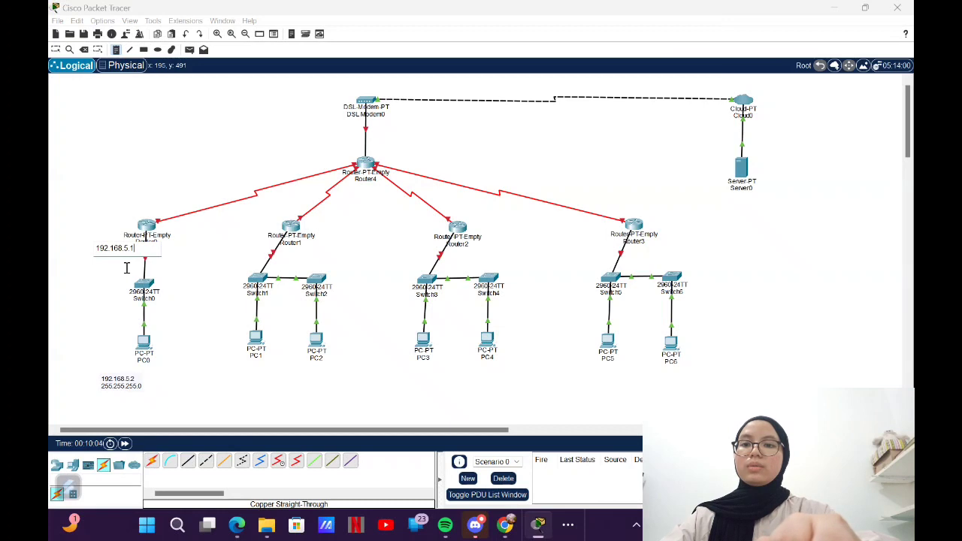
Step: Place a note below PC1 reading 192.168.10.2 and 255.255.255.0, and a note reading 192.168.10.1 above Switch1
click(228, 375)
text(192)
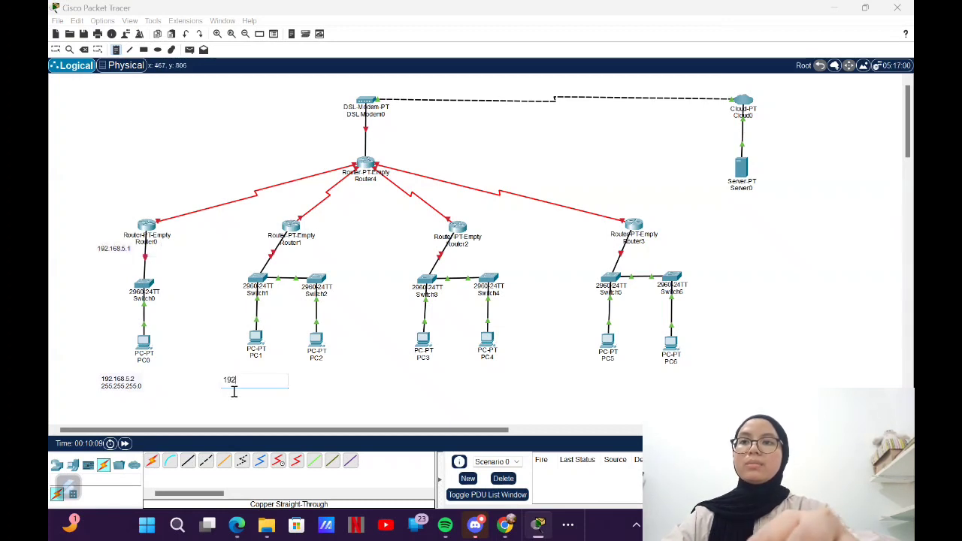
text(.168.10.2)
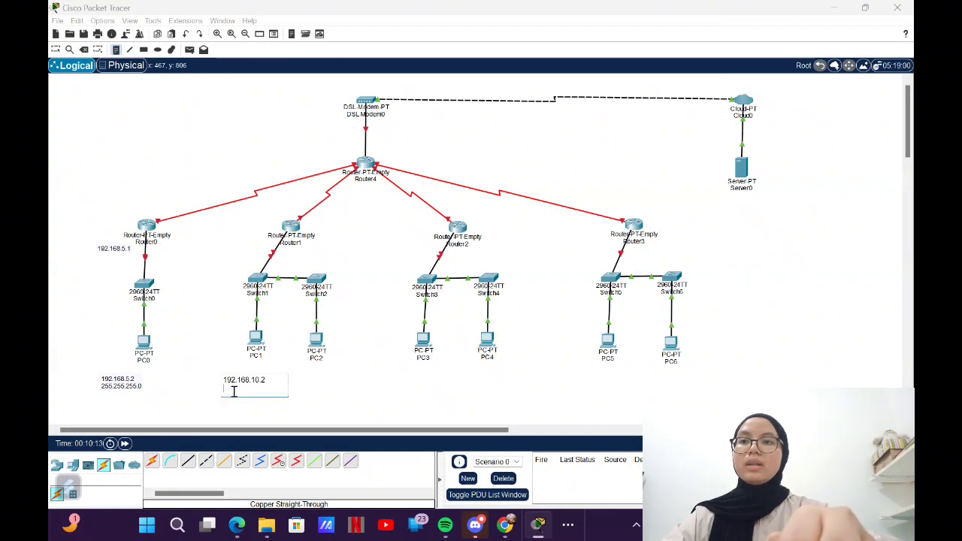
key(ctrl+v)
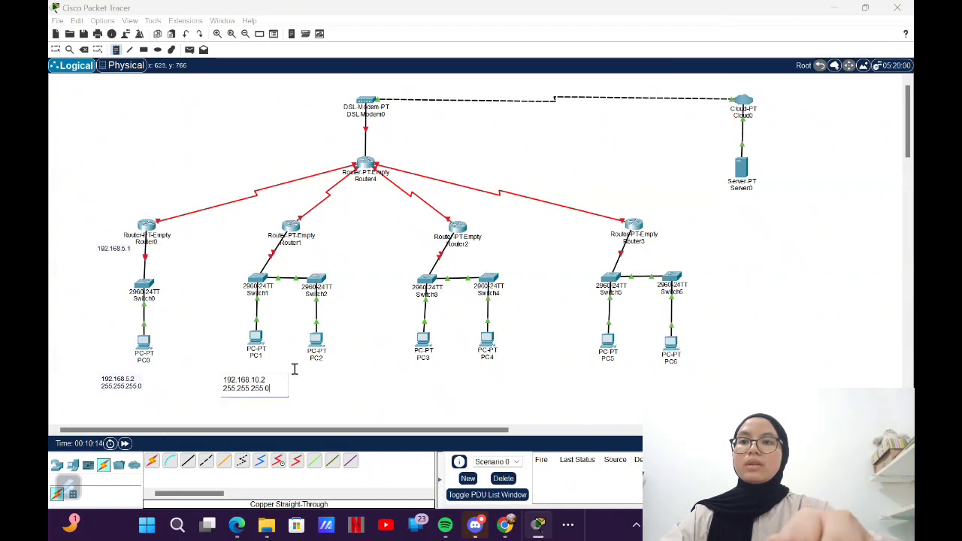
click(243, 247)
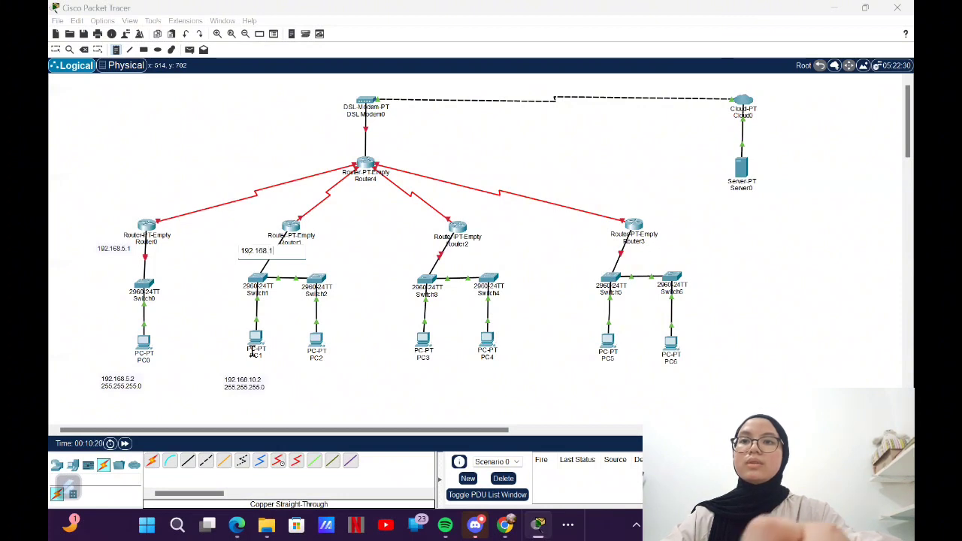
Step: Place a note below PC2 reading 192.168..20.2 and 255.255.255.0, and a note reading 192.168.20.1 above Switch2
click(290, 380)
text(192.168)
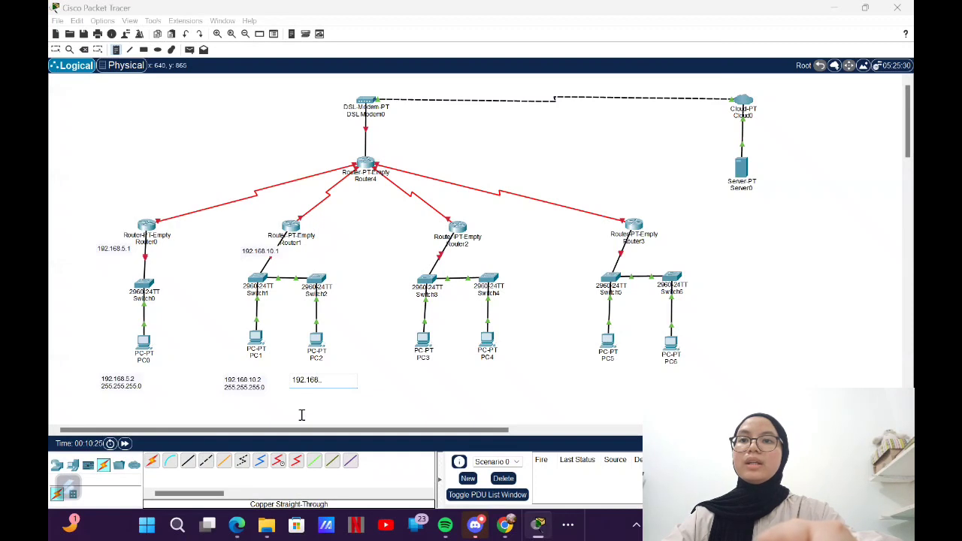
text(..20.2)
key(Return)
text(255.255.255.0)
click(294, 250)
text(192.168.20.1)
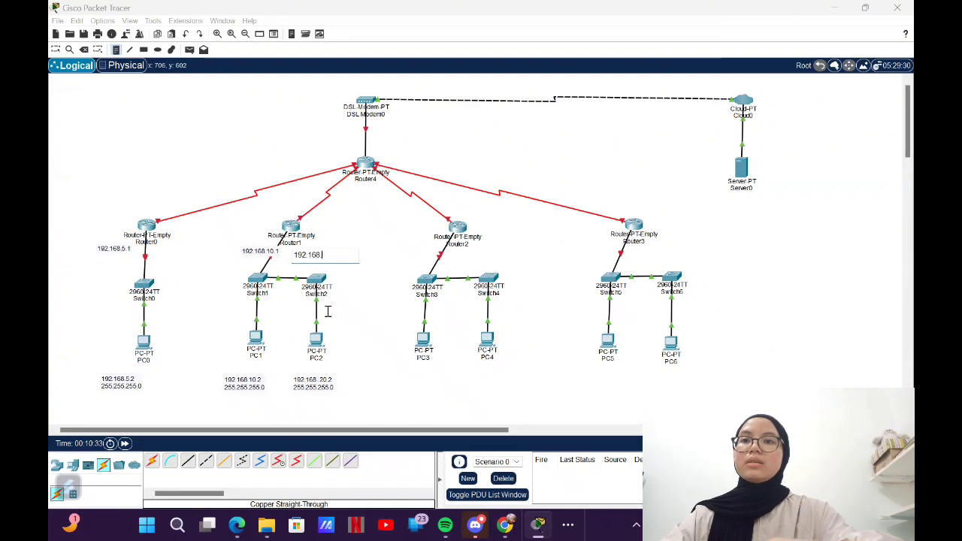
Step: Place a two-line note below PC3 reading 192.168.30.2 and 255.255.255.0
click(392, 376)
text(192.1)
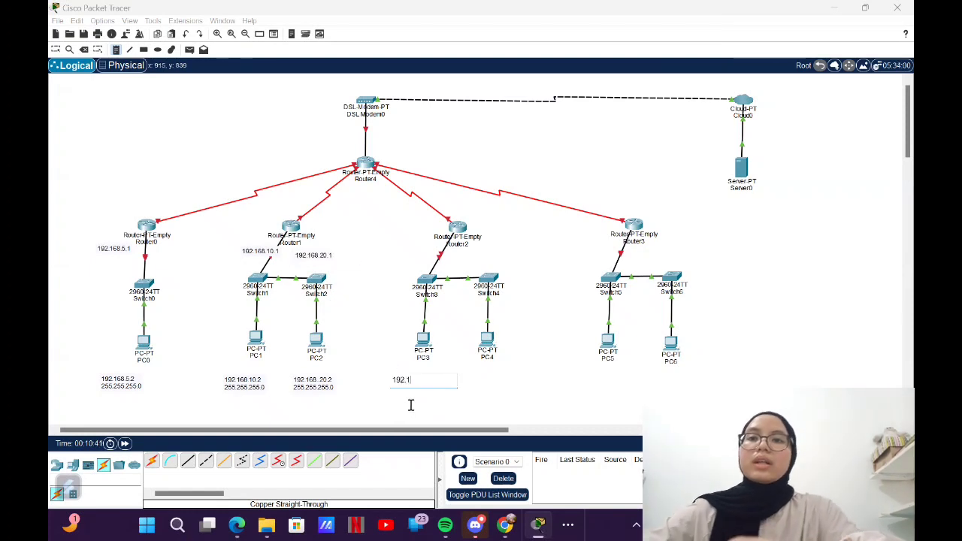
text(68.30.2)
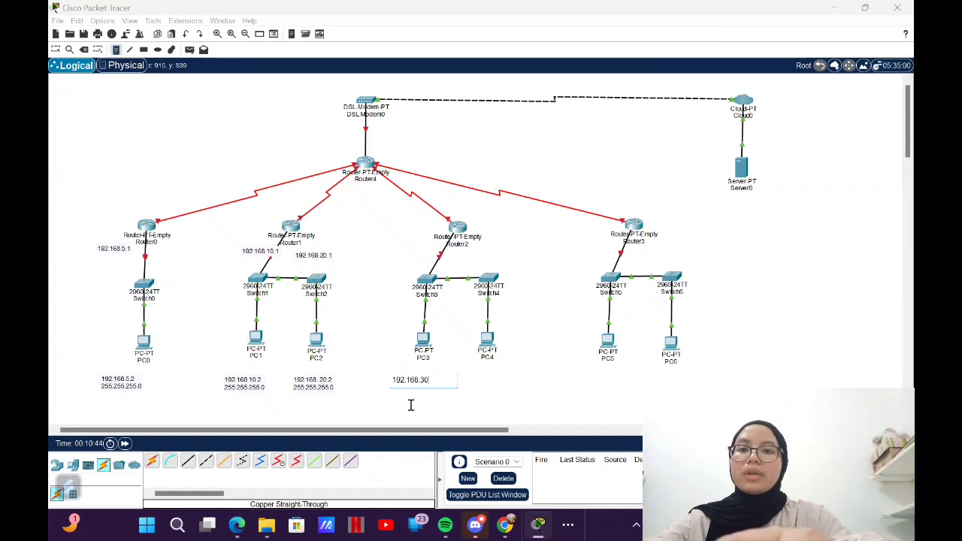
key(Return)
text(255.255.255.0)
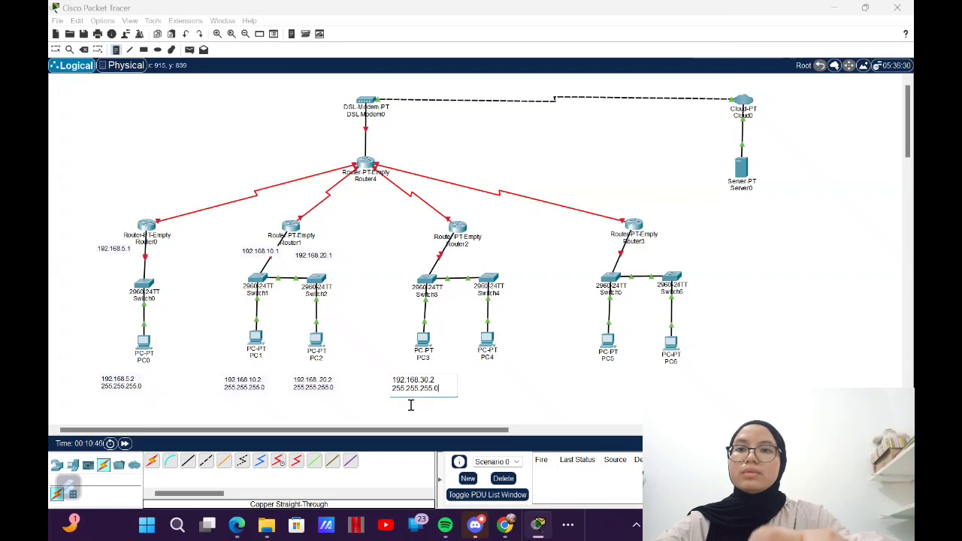
Step: Place a two-line note below PC4 reading 192.168.40.2 and 255.255.255.0
click(467, 379)
text(192.1)
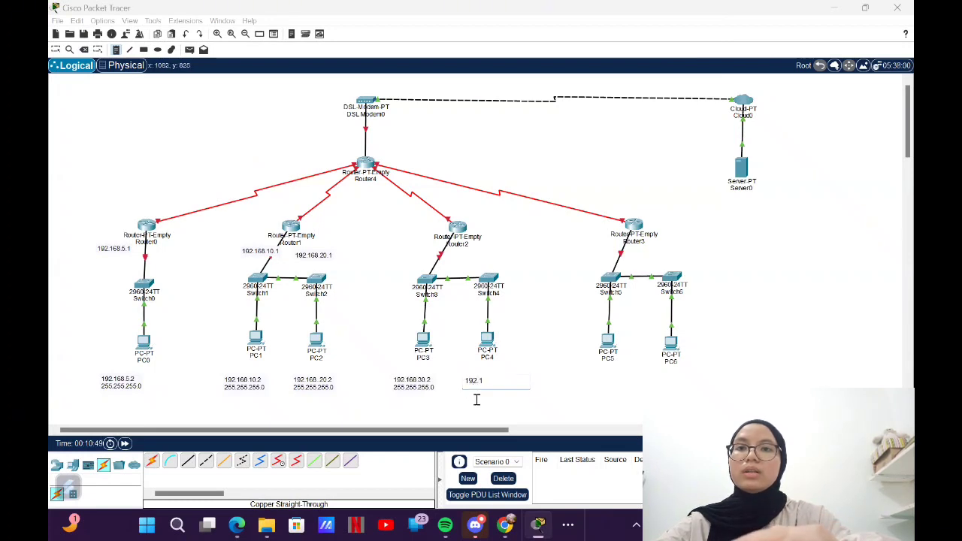
text(68.40.2)
key(Return)
text(255.255.255.0)
Step: Place a note reading 192.168.3.1 above Switch3 and a note reading 192.168.40.1 above Switch4
click(405, 250)
text(192.168.3.1)
text(192)
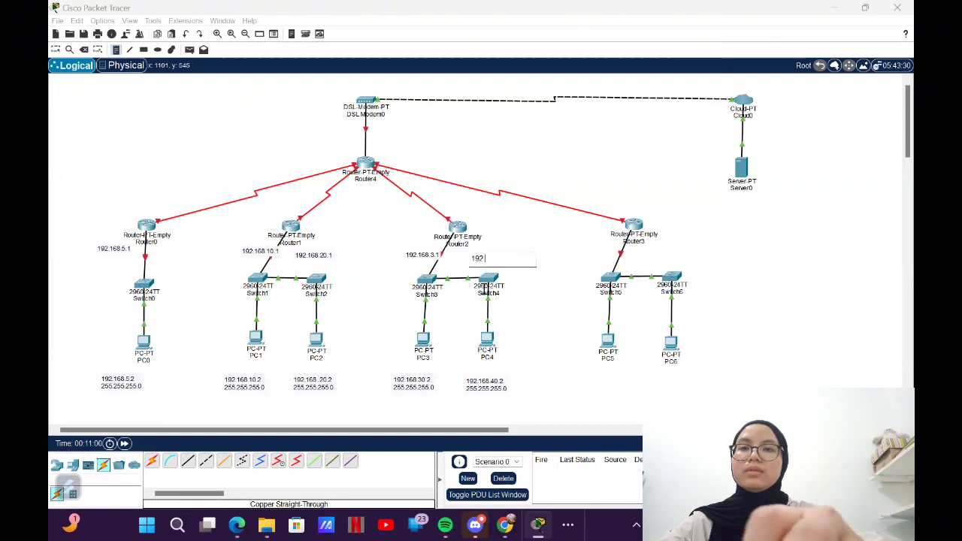
text(.168.40.1)
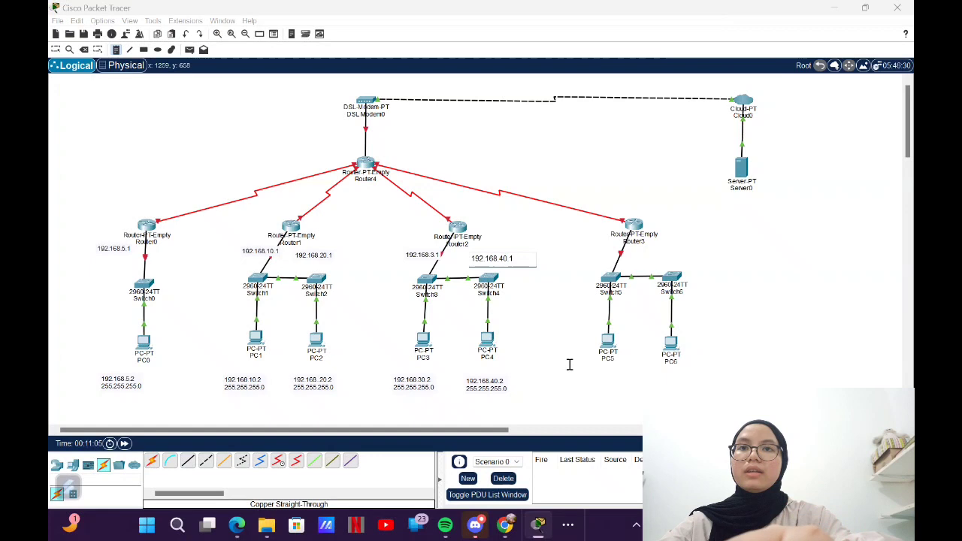
Step: Place a note below PC5 reading 192.168.50.2 and 255.255.255.0, and a note reading 192.168.50.1 above Switch5
click(581, 376)
text(192.1)
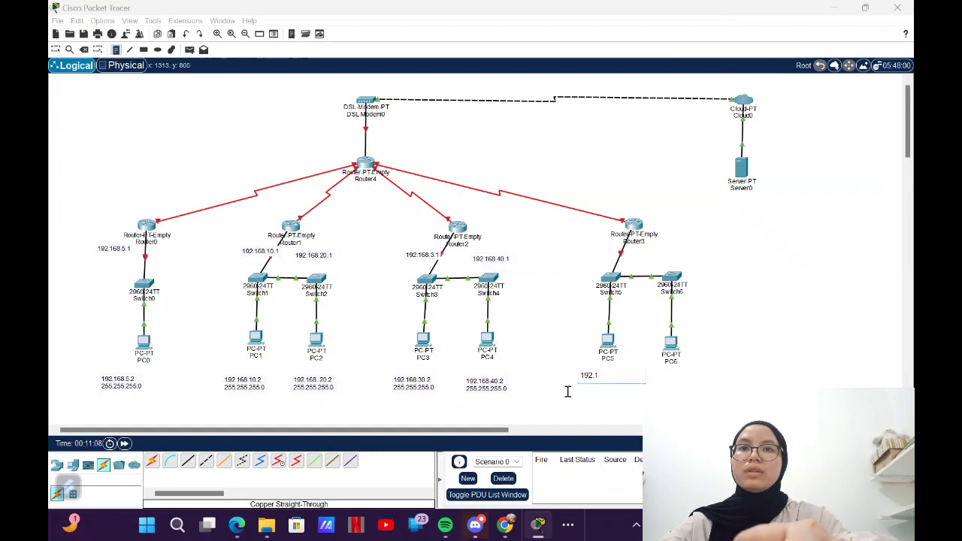
text(68.50.2)
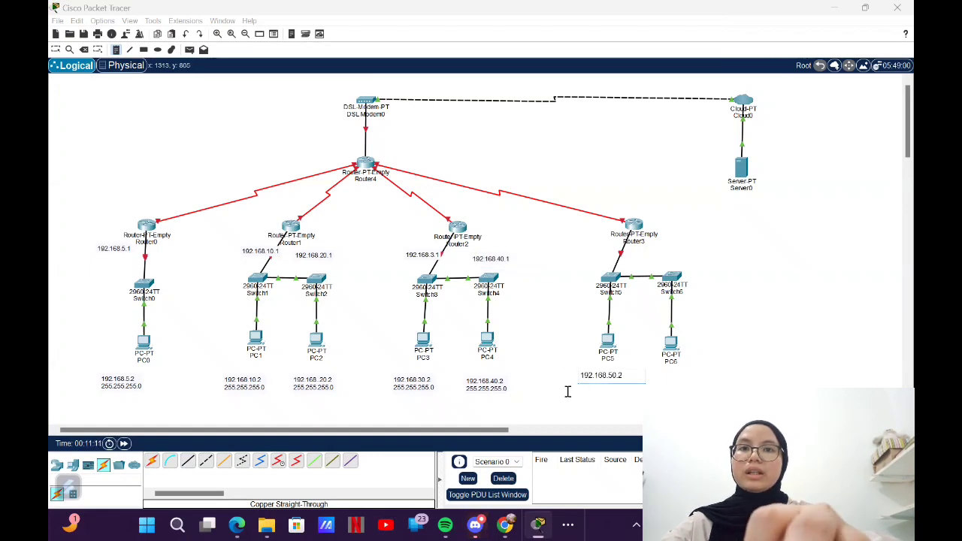
key(Return)
text(255.255.255.0)
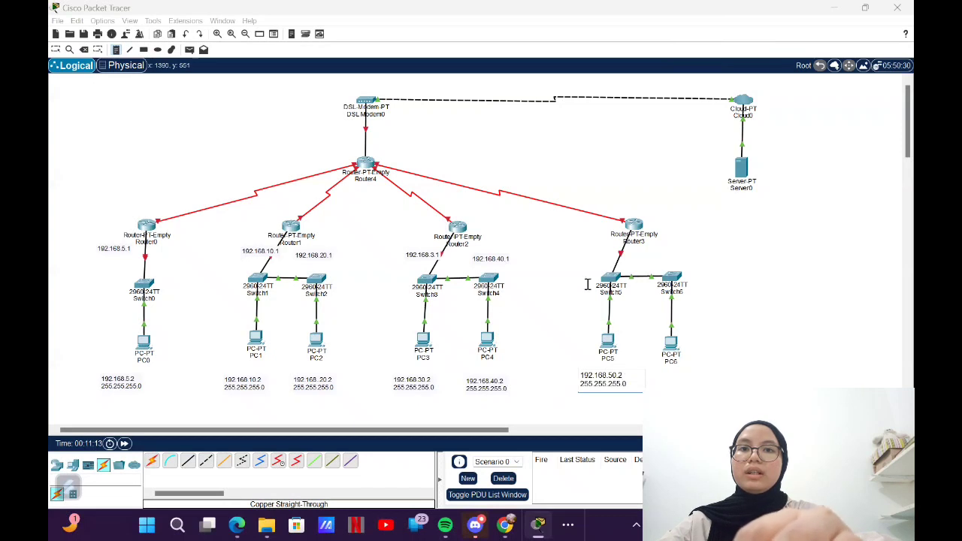
click(581, 249)
text(192.168)
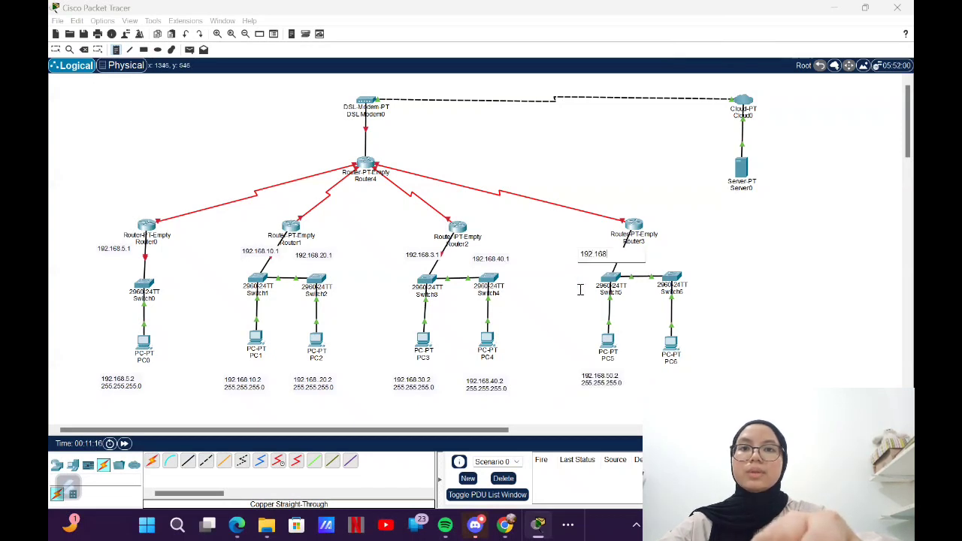
text(.50.1)
Step: Place a note below PC6 reading 192.168.60.2 and 255.255.255.0, and a note reading 192.168.60.2 above Switch6
click(653, 373)
text(192.)
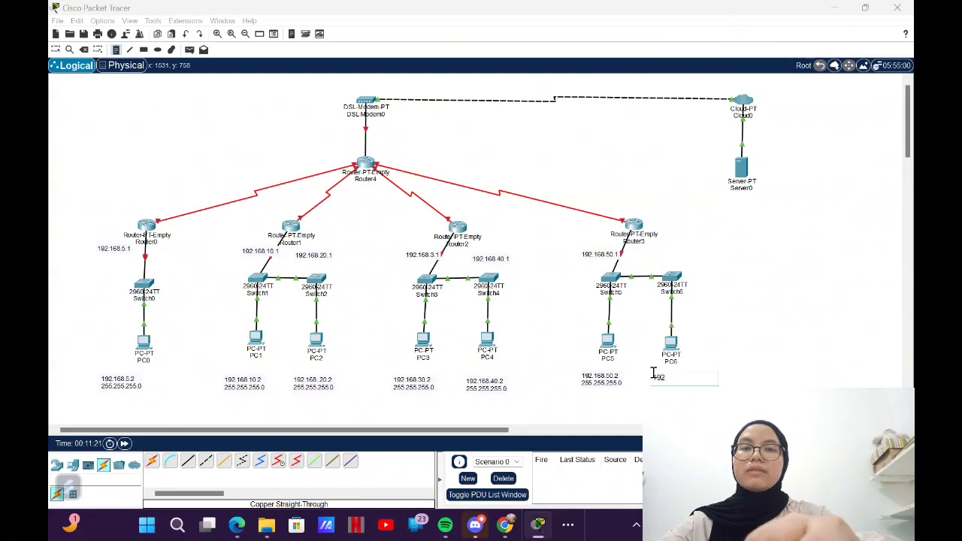
text(168.60.2)
key(Return)
text(255.255.255.0)
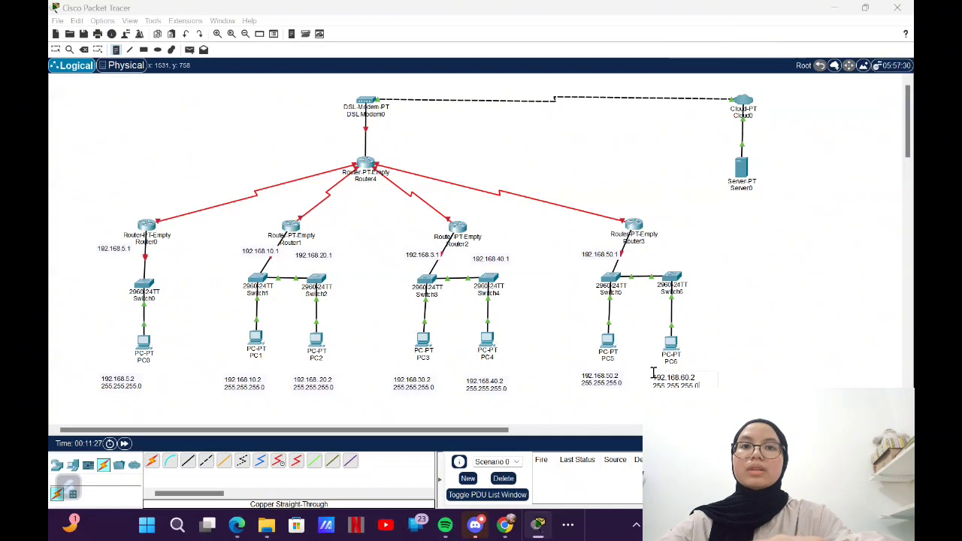
click(648, 256)
text(192.)
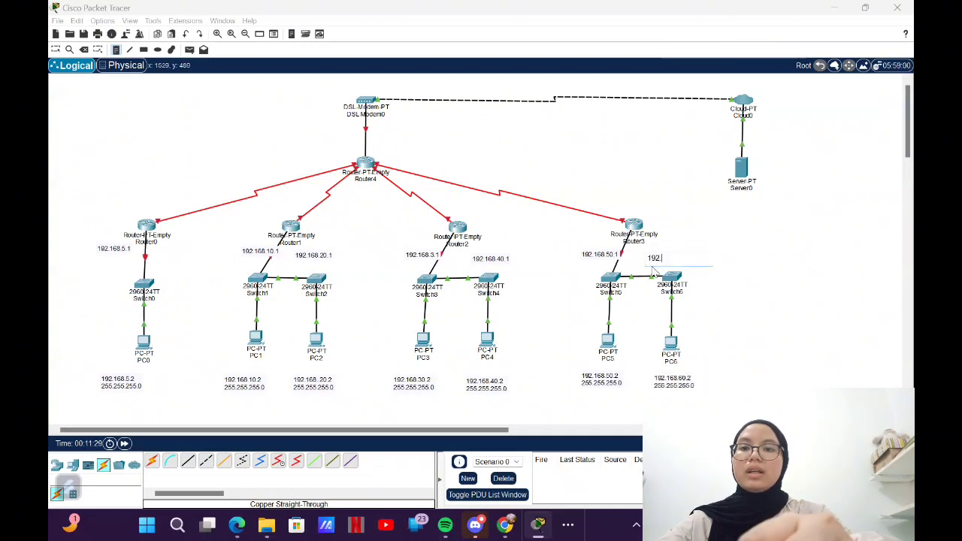
text(168.60.2)
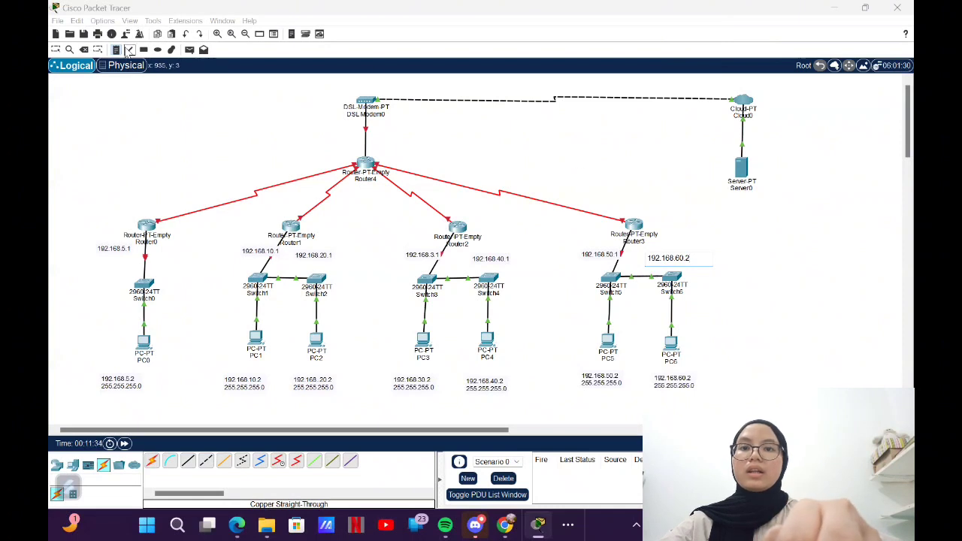
click(214, 82)
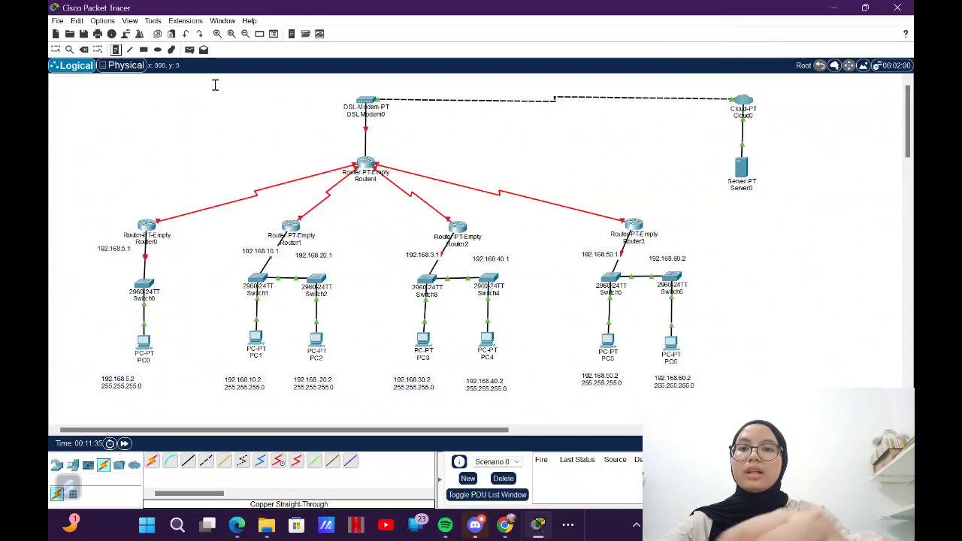
Step: Correct the note above Switch3 to read 192.168.30.1
double_click(435, 255)
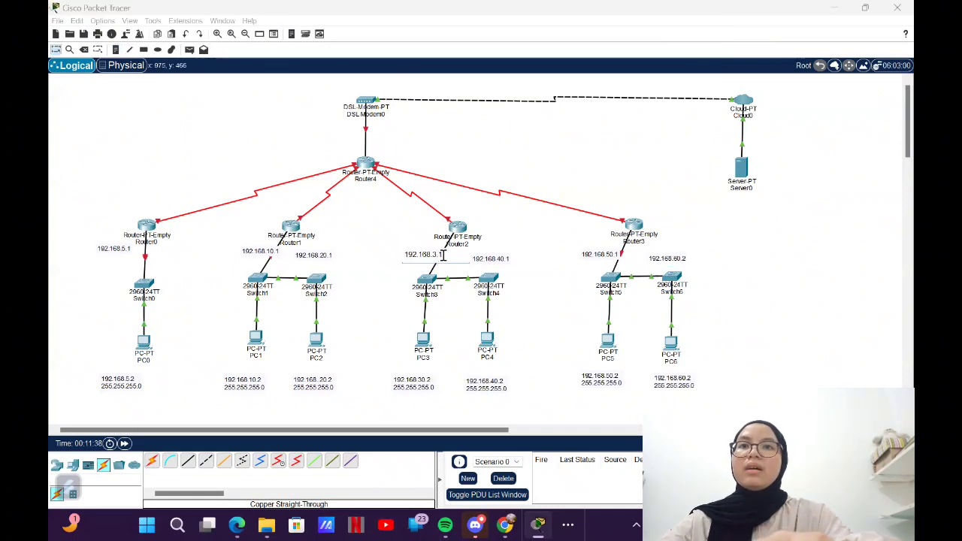
text(0)
click(109, 114)
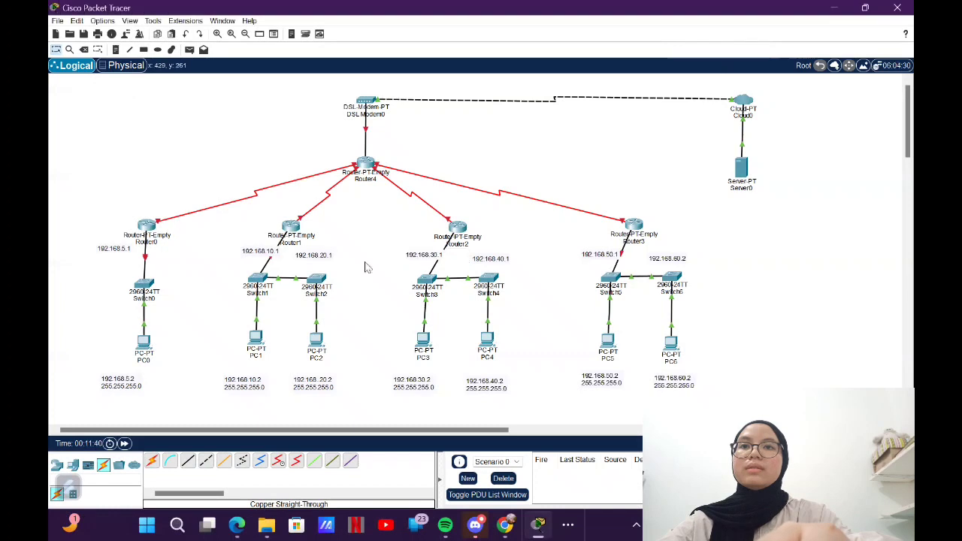
Step: Move the gateway address notes off the links so they sit beside Router0, Router1, Router2 and Router3
drag(266, 252, 249, 238)
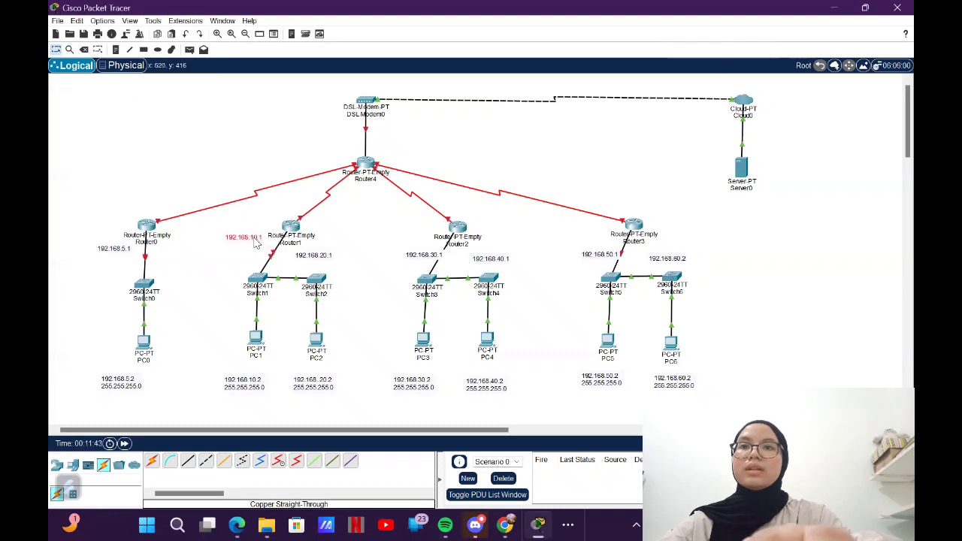
drag(321, 256, 340, 239)
drag(438, 257, 424, 238)
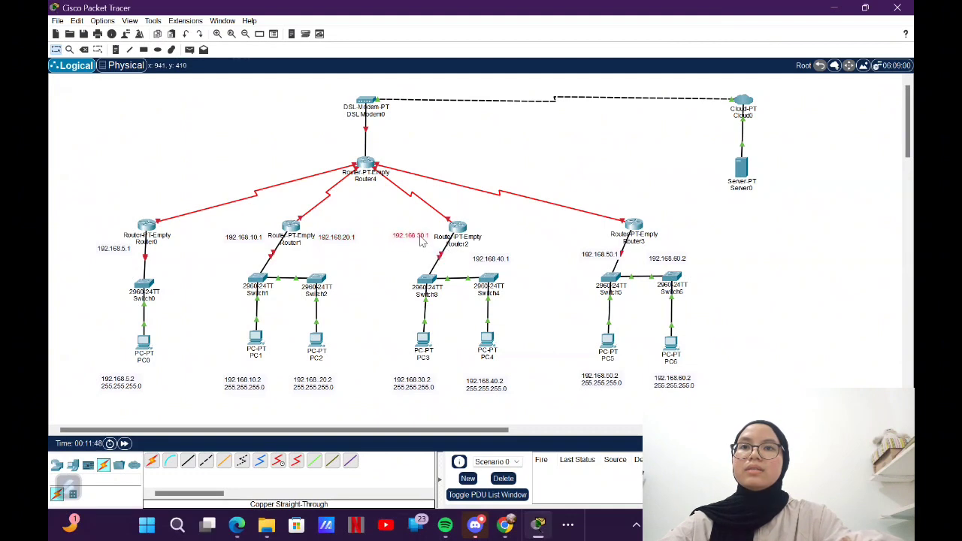
drag(492, 258, 506, 237)
drag(592, 257, 578, 242)
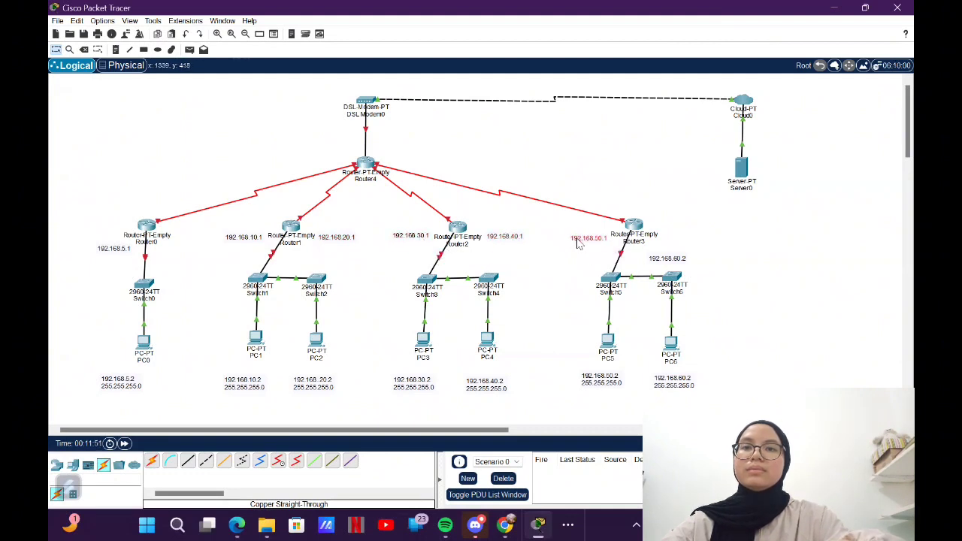
drag(665, 268, 680, 244)
drag(109, 251, 97, 237)
click(195, 269)
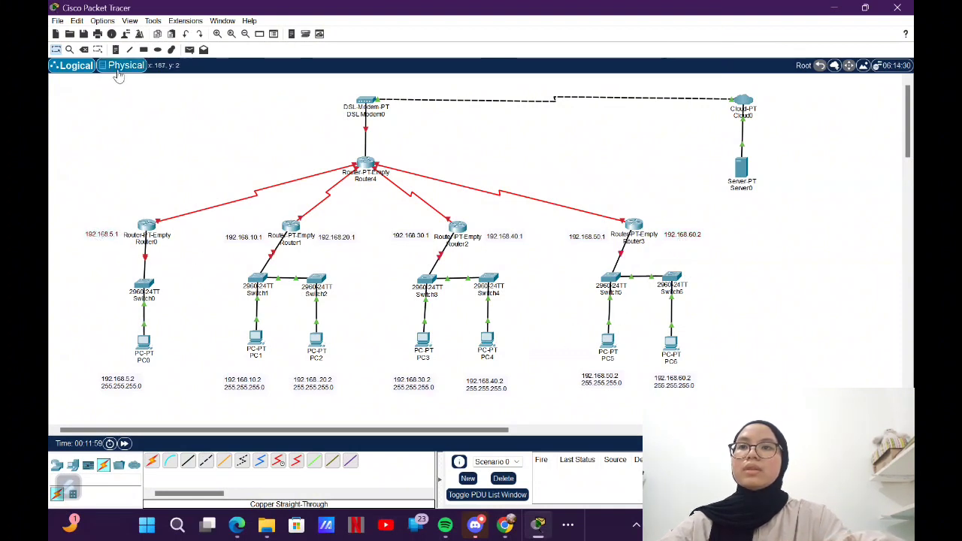
Step: Place notes reading Gig1/0 192.168.1.1 above Switch1, Gig1/0 192.168.1.2 above Switch3 and Gig1/0 192.168.1.3 above Switch5
click(118, 50)
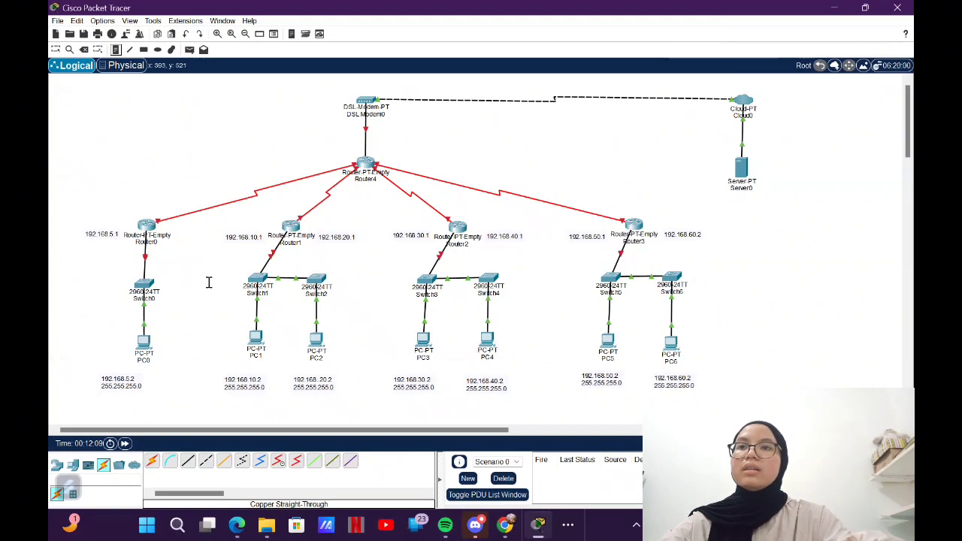
click(244, 256)
text(g1/0)
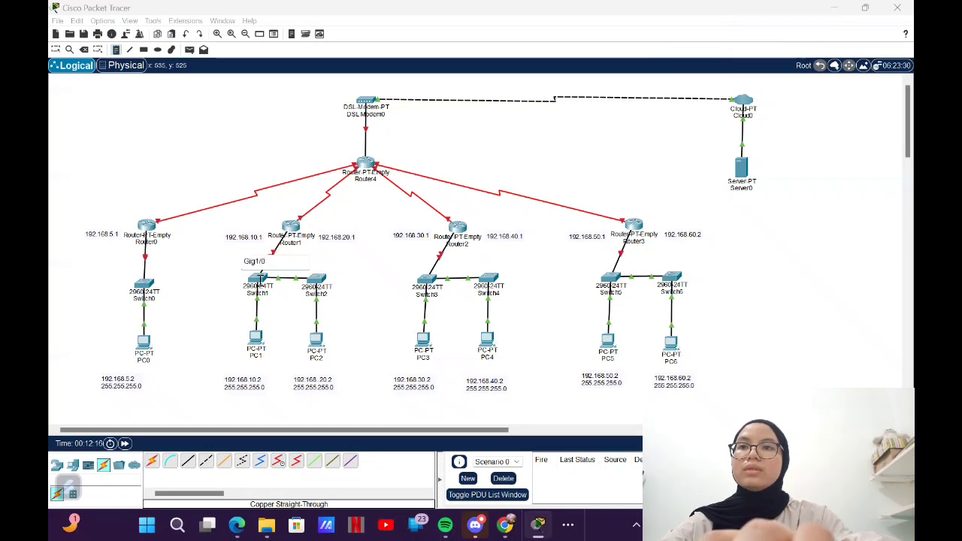
text(ig1/0 192.168.1.1)
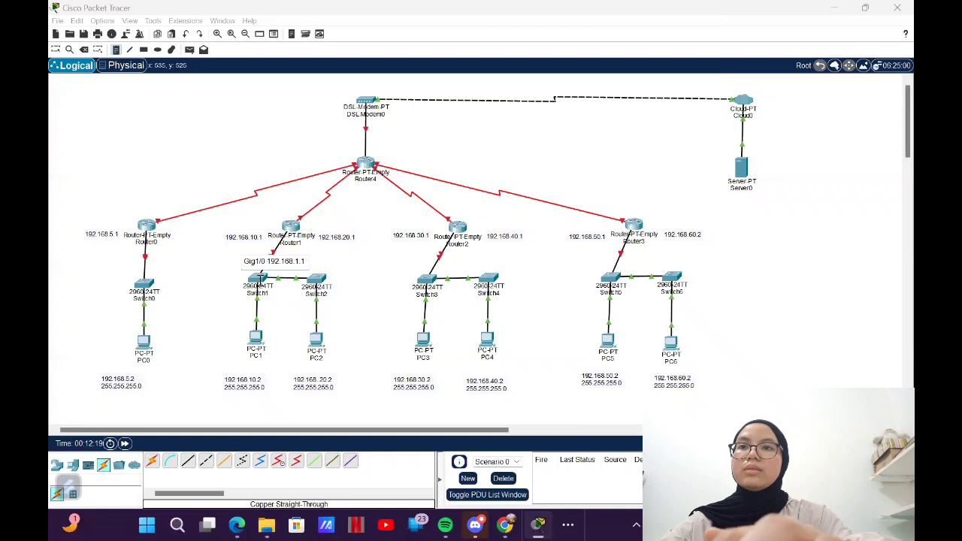
click(410, 261)
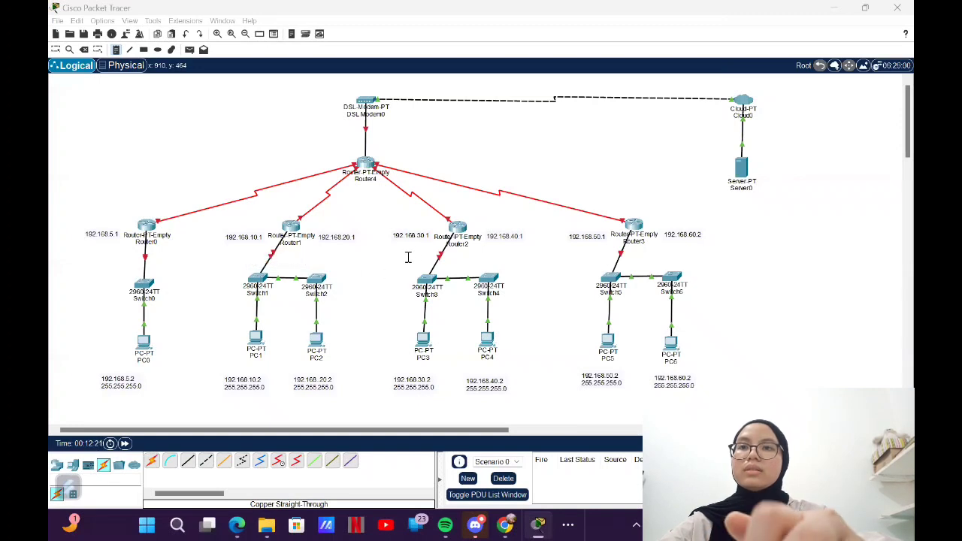
text(Gig1/0 192.168.1.2)
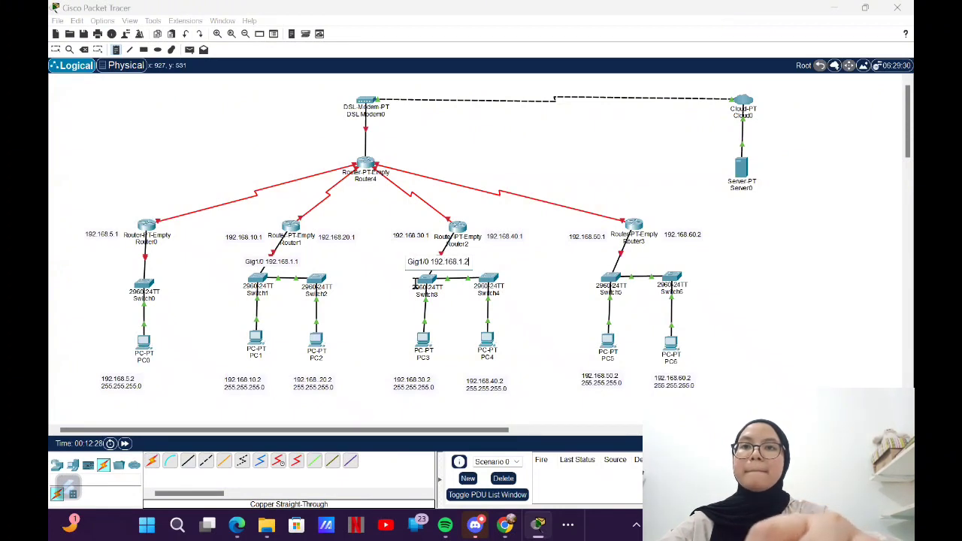
click(597, 256)
text(Gig1/0 192.168)
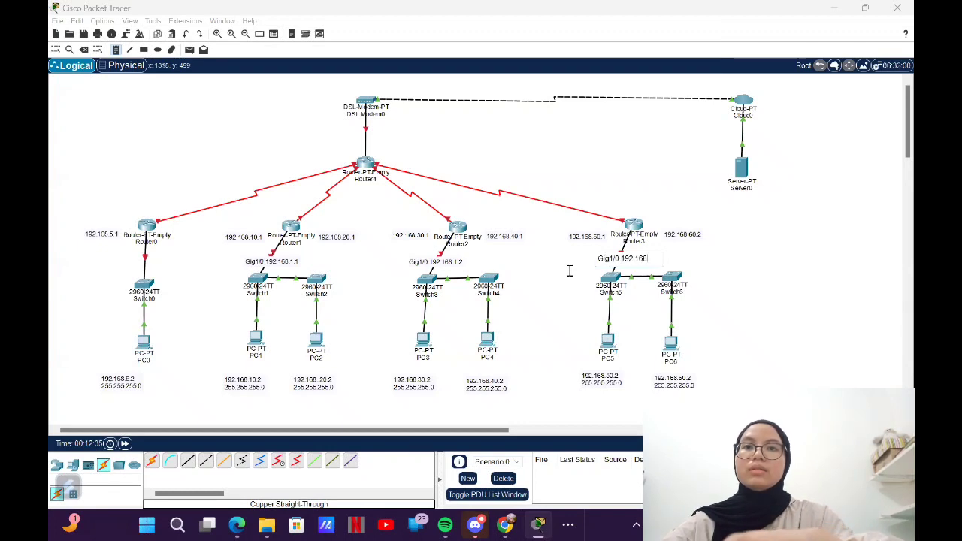
text(.1.3)
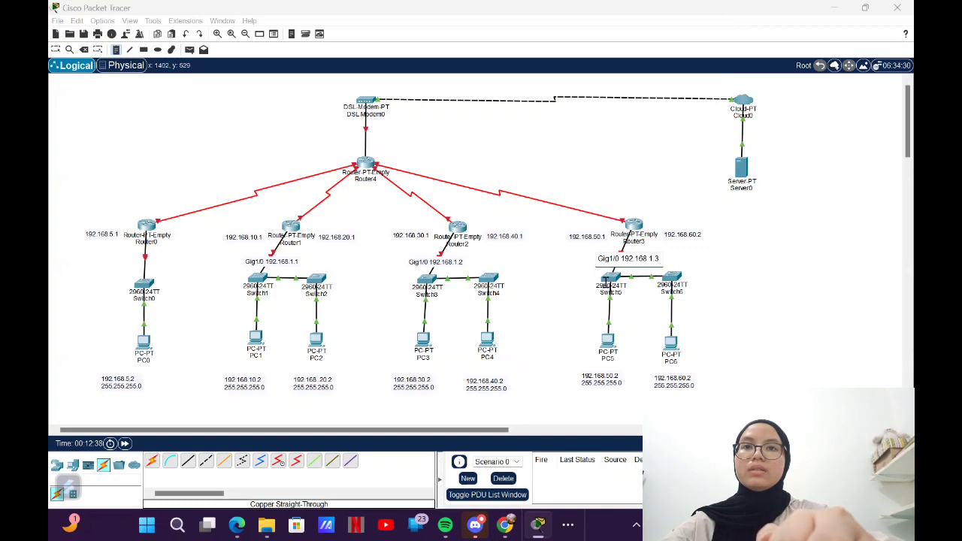
Step: Label the Router0–Router4 serial link with 192.168.2.1 above Router0 and 192.168.2.2 at the Router4 end
click(148, 205)
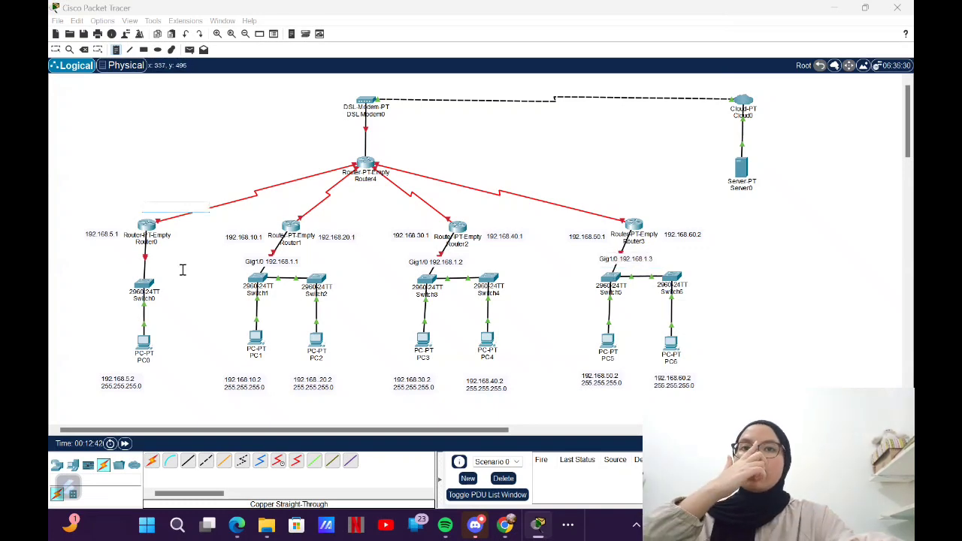
text(192.168)
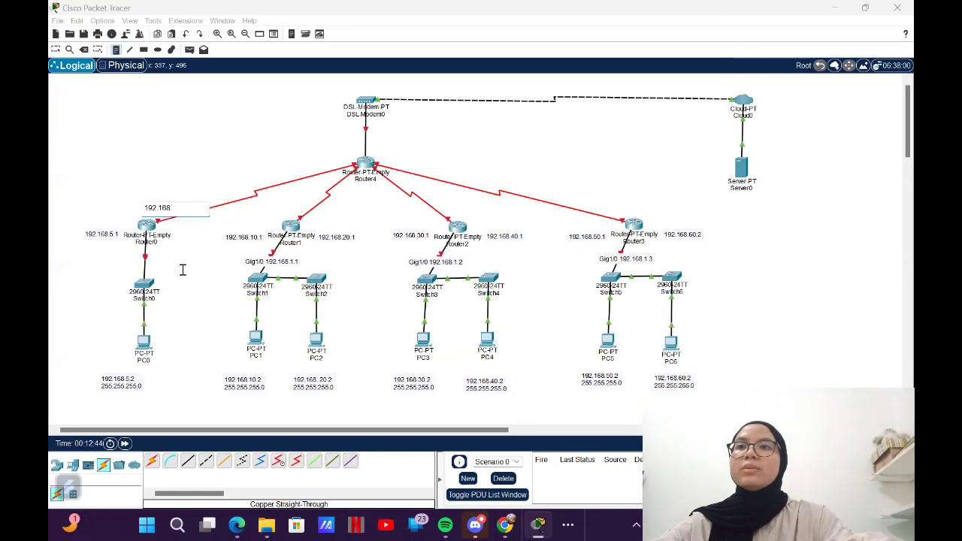
text(.21)
key(BackSpace)
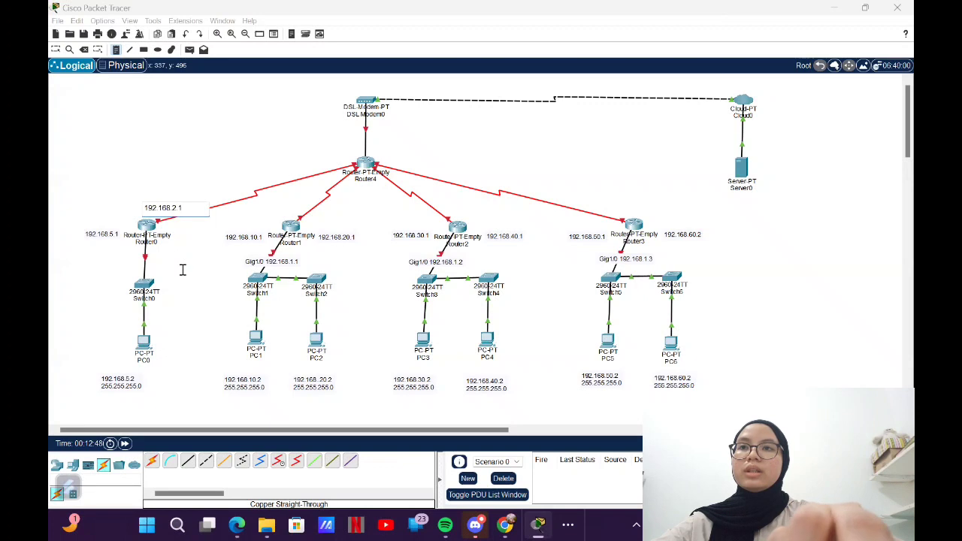
click(293, 167)
text(192.168.2.)
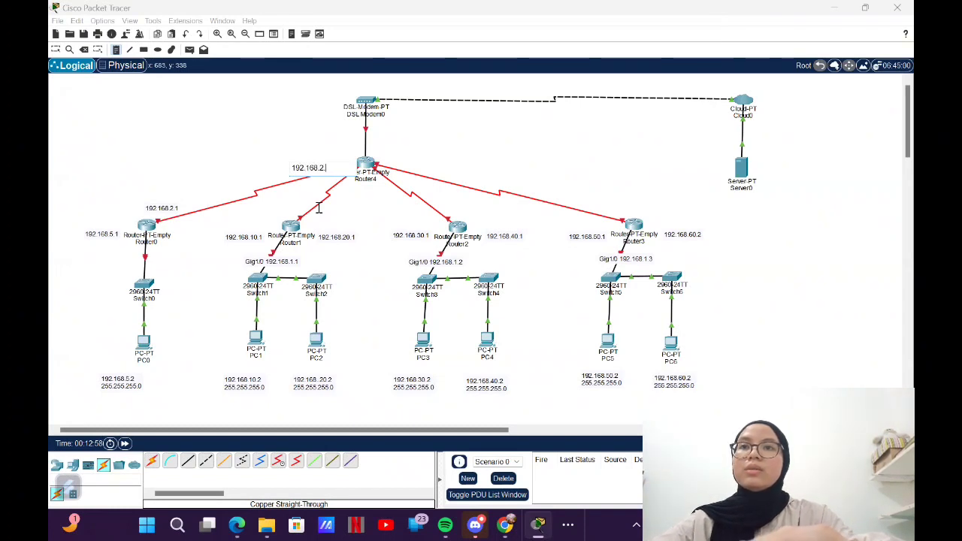
text(2)
Step: Label the Router1–Router4 serial link with 192.168.3.1 above Router1 and 192.168.3.2 at the Router4 end
click(289, 211)
text(192.168.3.1)
click(325, 185)
text(192)
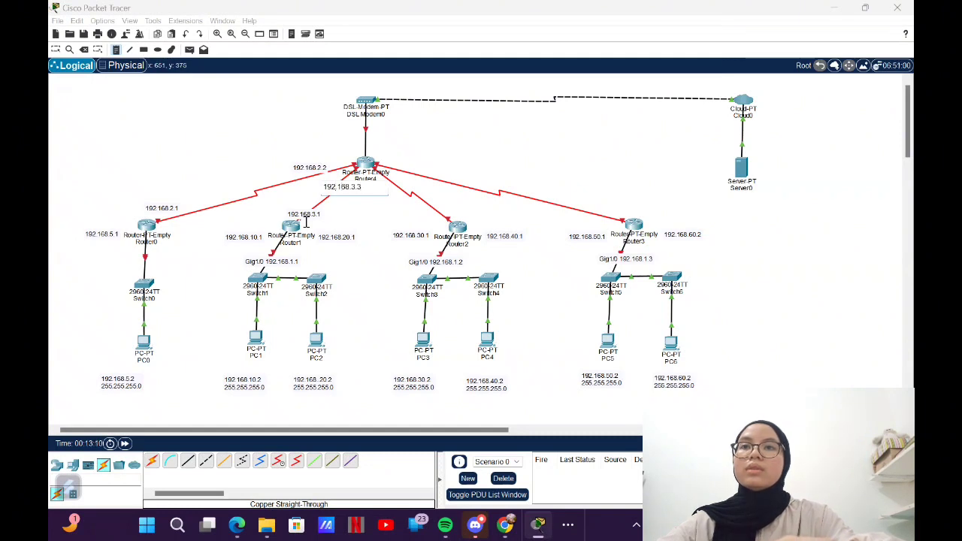
text(2)
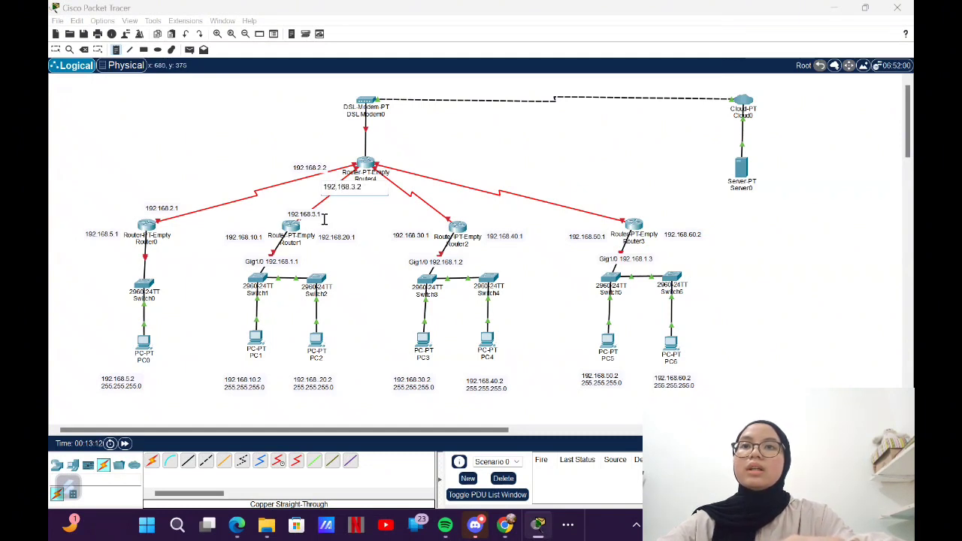
Step: Label the Router2–Router4 serial link with 192.168.4.1 above Router2 and 192.168.4.2 at the Router4 end
click(411, 219)
text(192)
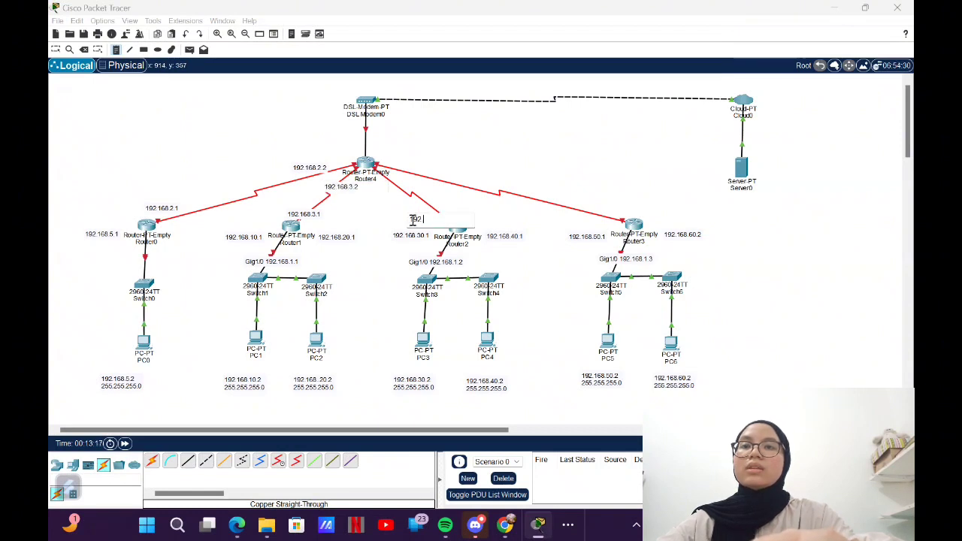
text(.168.4.1)
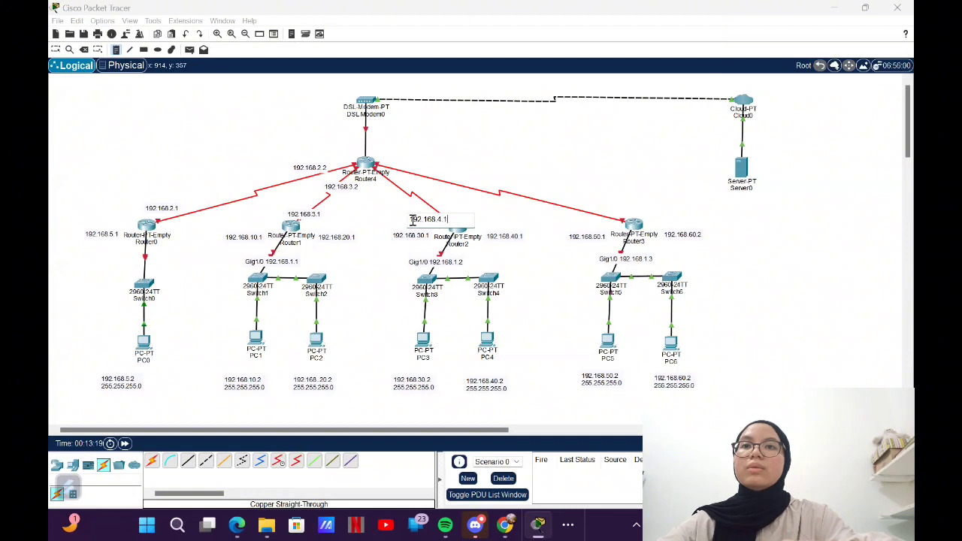
click(388, 190)
text(192.16)
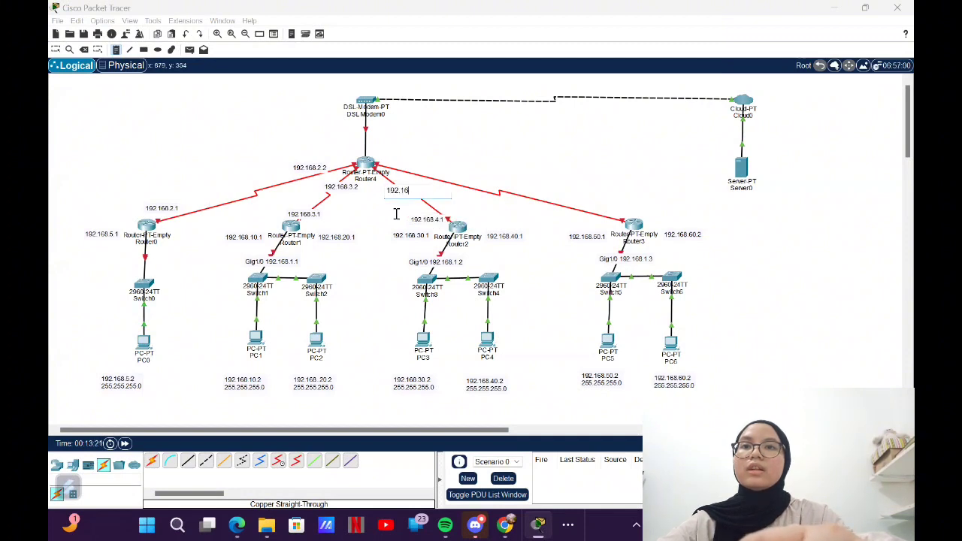
text(8.4.)
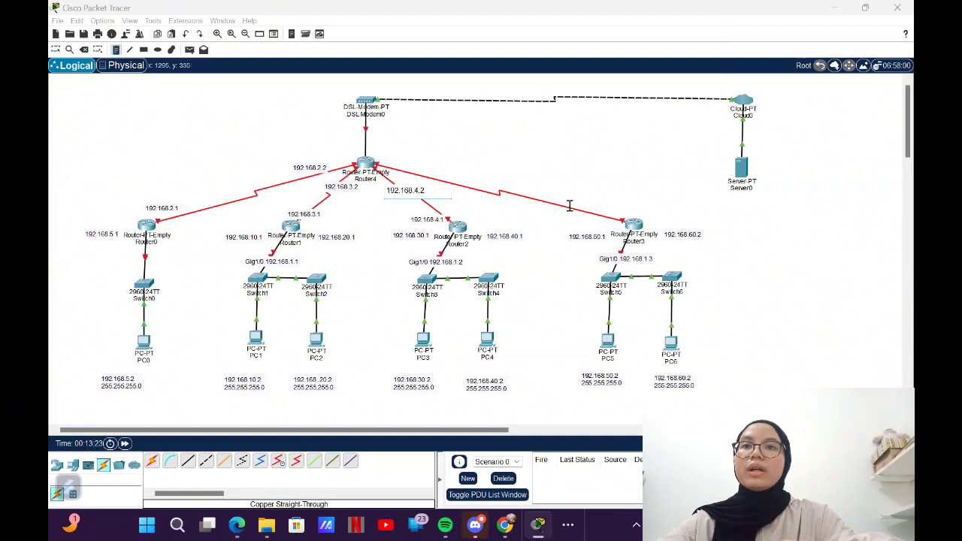
text(2)
Step: Label the Router3–Router4 serial link with 192.168.5.1 beside Router3 and 192.168.5.2 at the Router4 end
click(571, 218)
text(168.5.1)
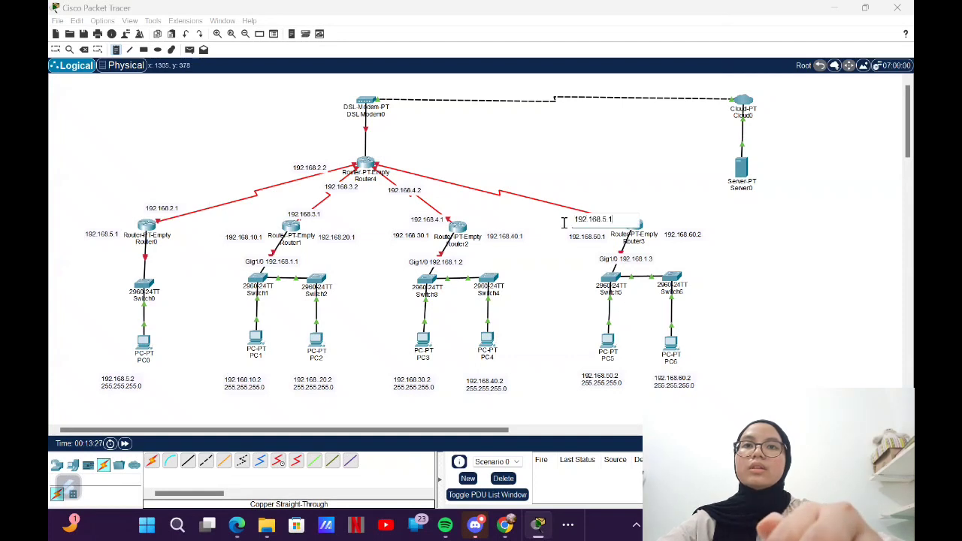
click(425, 176)
text(192.168.5.2)
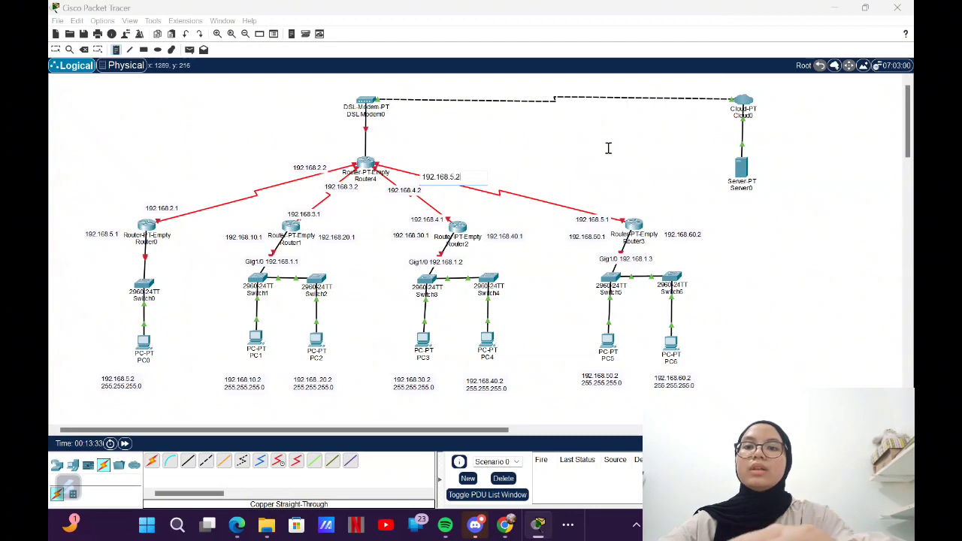
Step: Place notes reading 200.100.10.3 beside Server0 and 200.100.10.4 beside Cloud0
click(762, 166)
text(200.100.10.3)
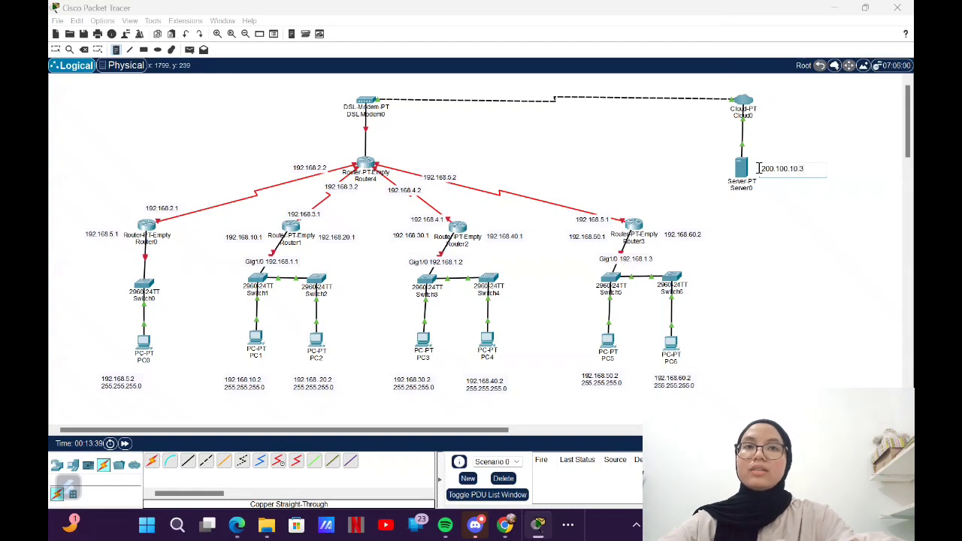
click(777, 99)
text(100.100.1)
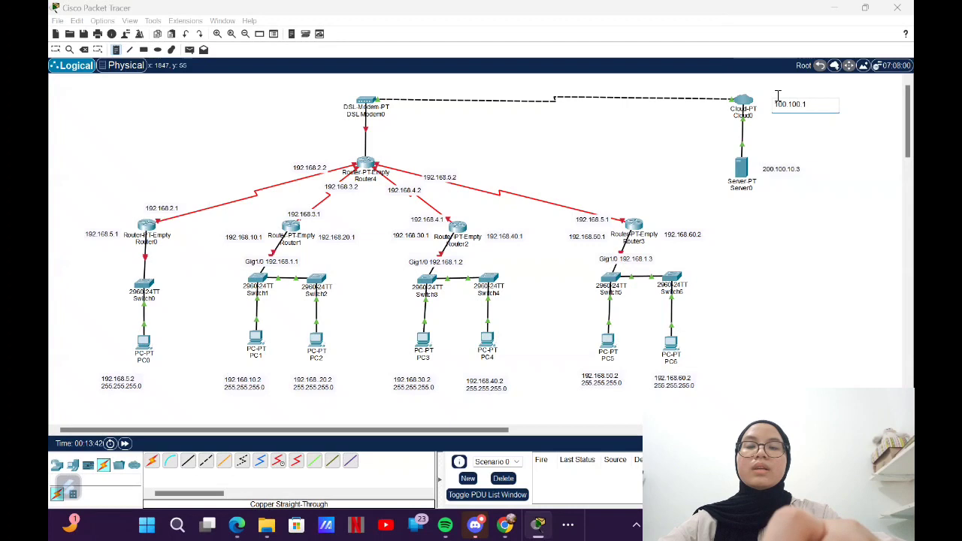
key(BackSpace)
key(BackSpace)
key(BackSpace)
key(BackSpace)
key(BackSpace)
text(.100.)
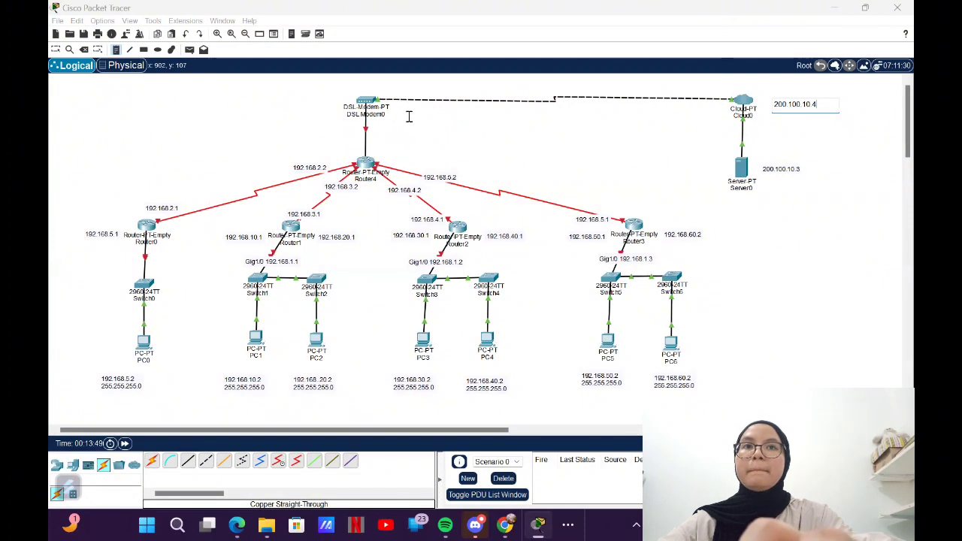
Step: Place a 200.100.10.1 note above Router4 and a 200.100.10.2 note at the Cloud0 end of the modem–cloud link
click(375, 153)
text(200.100.10.1)
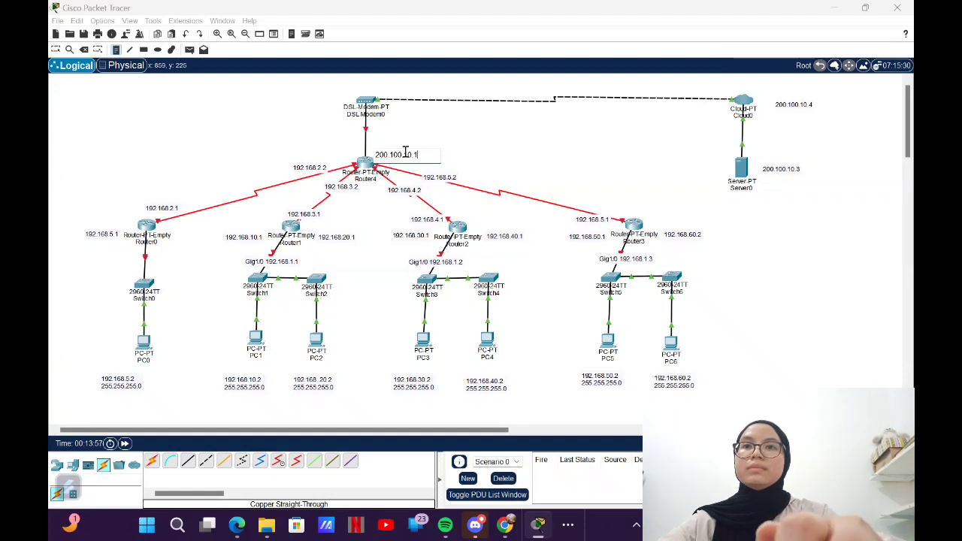
click(660, 96)
click(660, 97)
text(200.100.10.2)
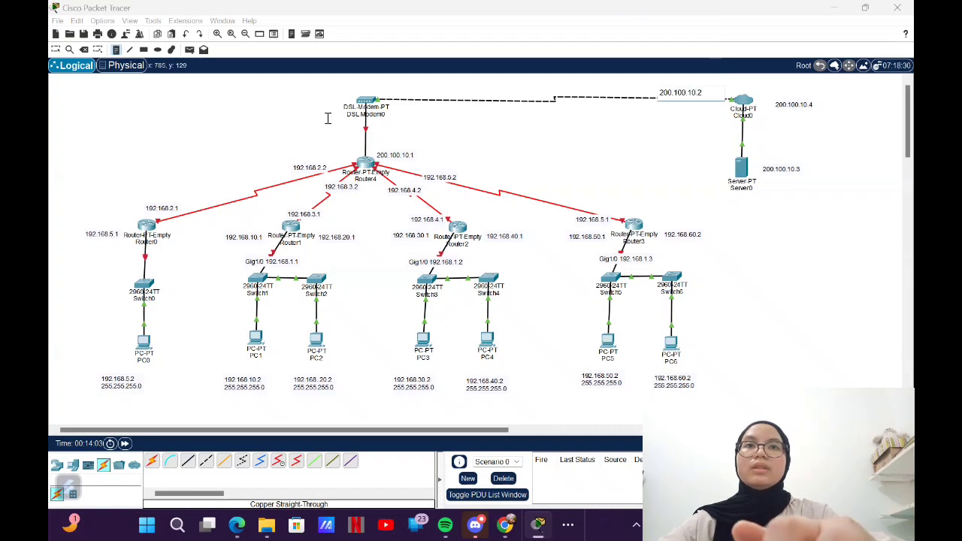
click(499, 221)
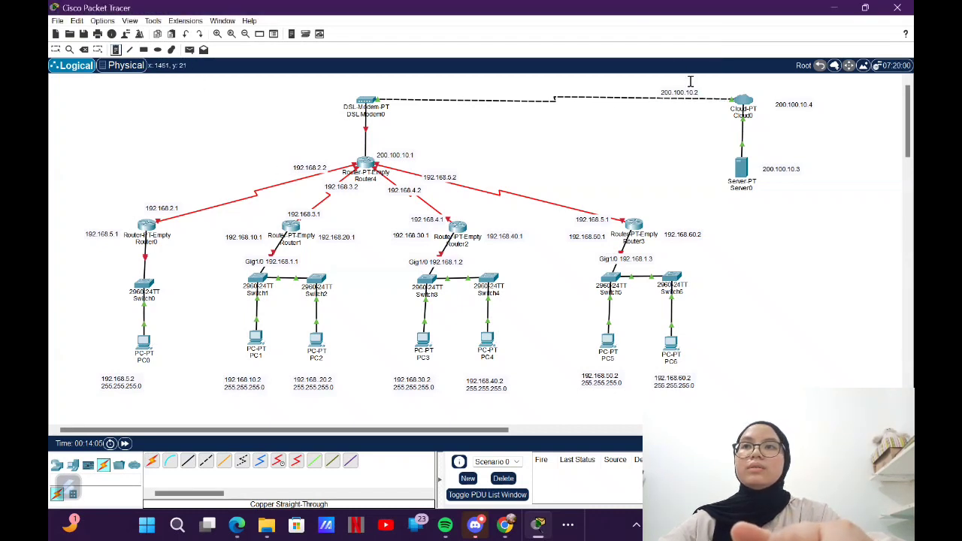
Step: Move the 200.100.10.2 note clear of the link and the 200.100.10.3 note away from Server0, and nudge Cloud0 and Server0 slightly
click(56, 49)
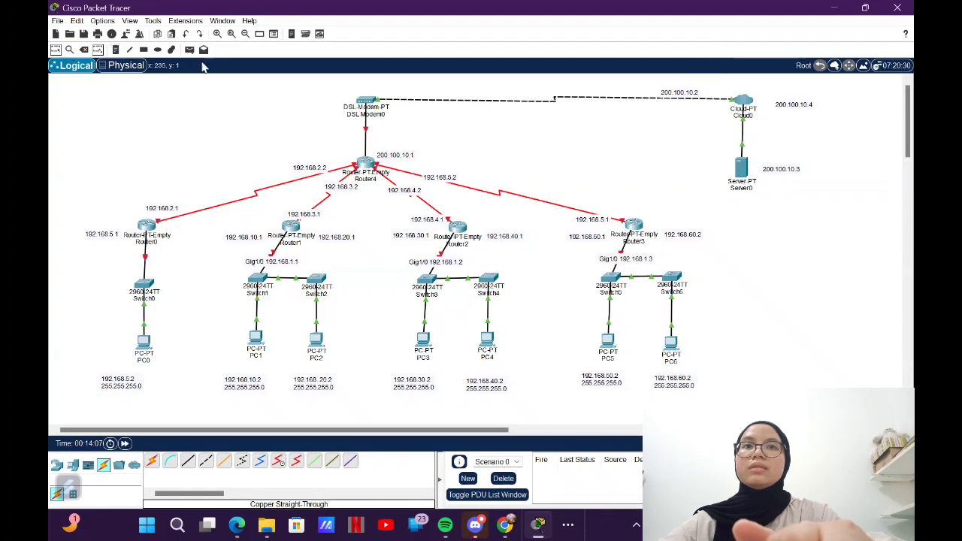
click(685, 92)
drag(687, 94, 690, 92)
drag(784, 172, 799, 178)
click(783, 205)
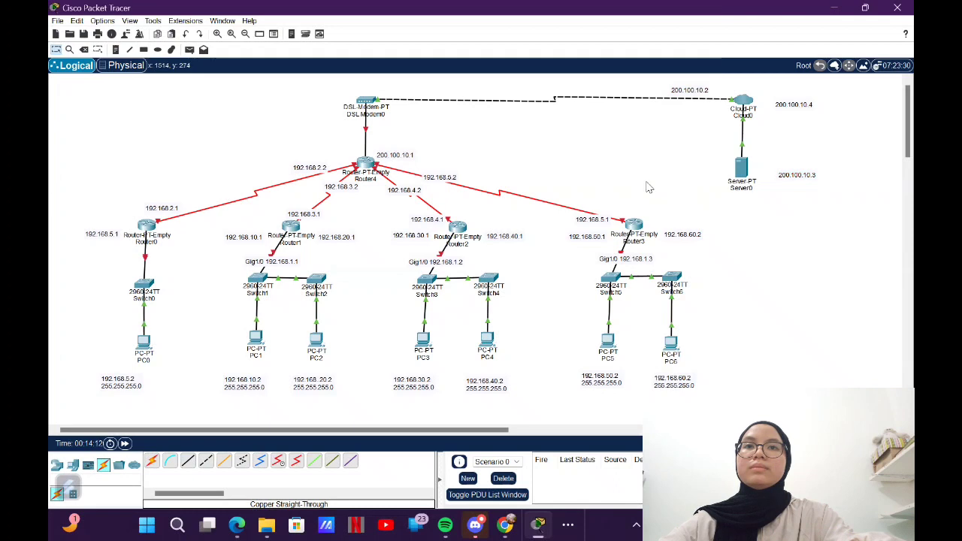
drag(744, 107, 742, 105)
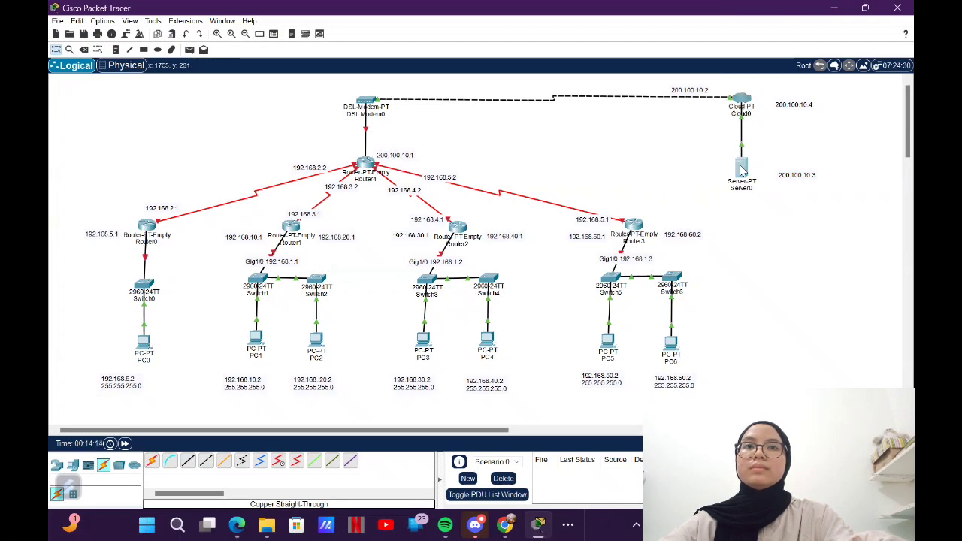
drag(743, 168, 740, 169)
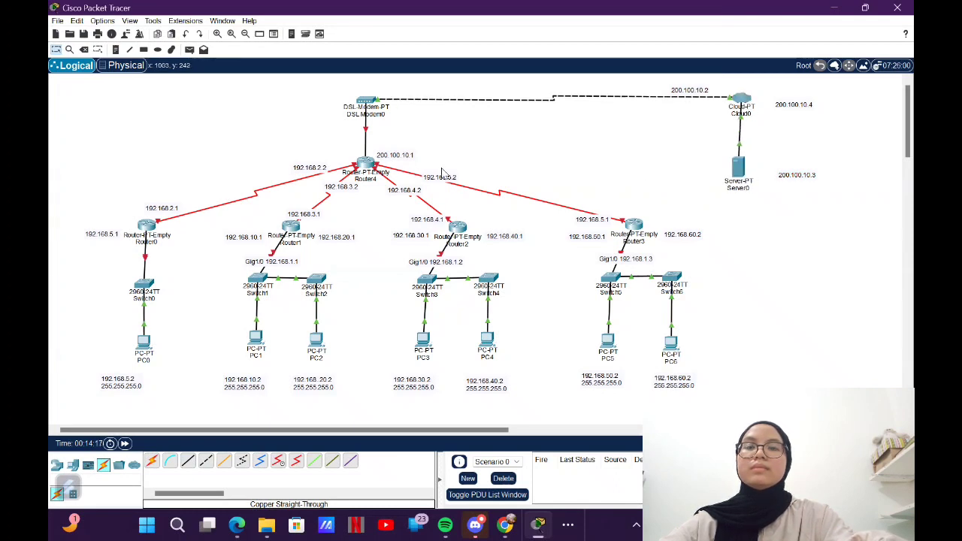
Step: Reposition the 192.168.3.1, 192.168.2.1, 192.168.4.1 and 192.168.5.1 notes just above the serial link ends at their routers
drag(319, 218, 319, 215)
drag(171, 209, 174, 214)
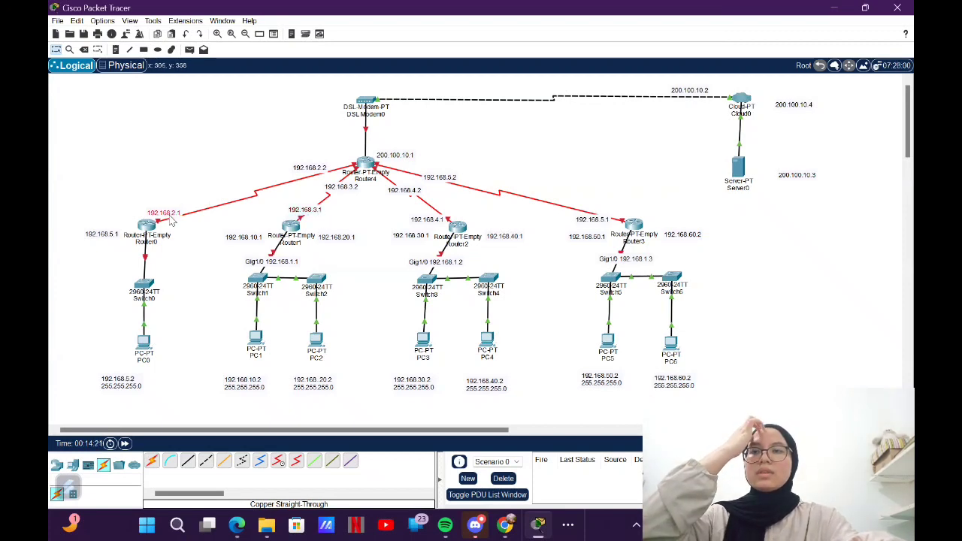
drag(417, 218, 441, 216)
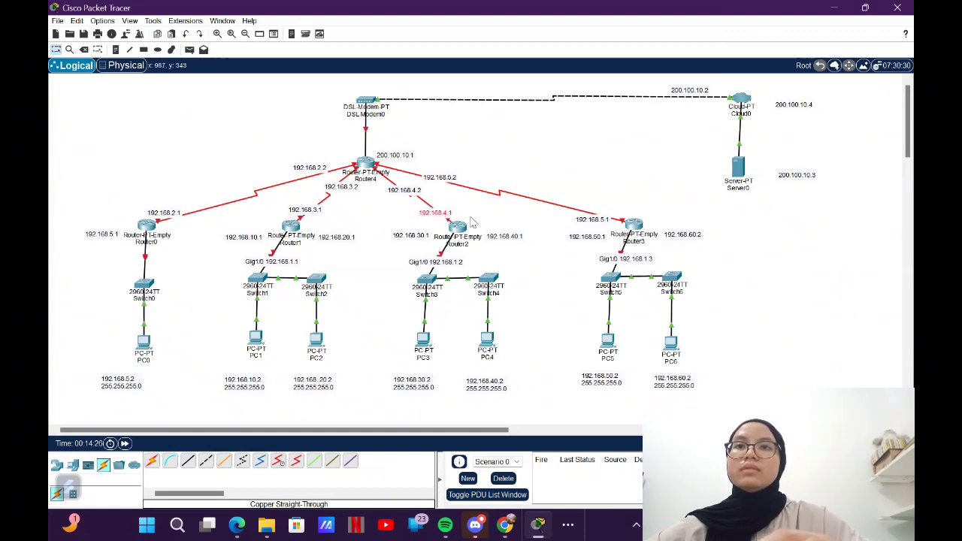
drag(580, 224, 607, 217)
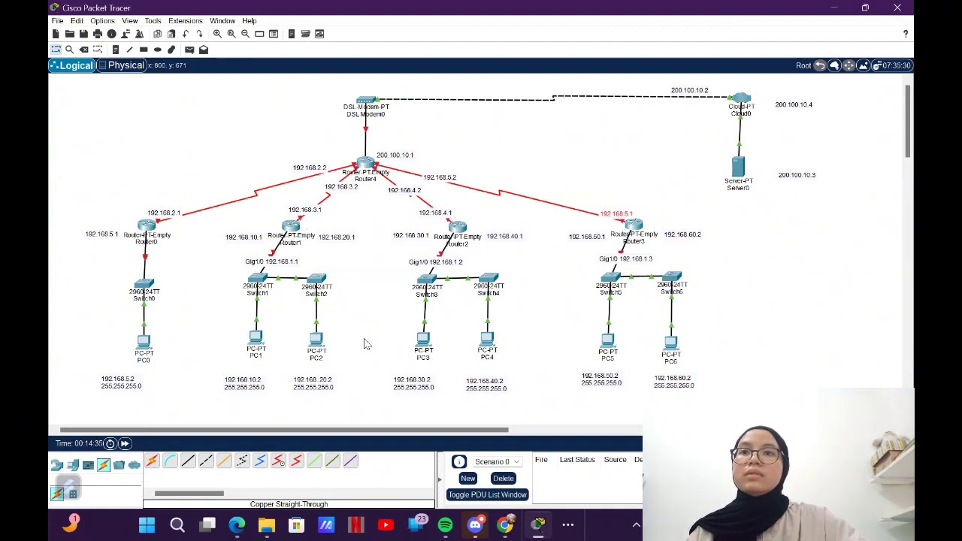
Step: Rename PC0 as LOBBY and PC1 as FINANCE
click(142, 360)
double_click(140, 360)
text(LOBBY)
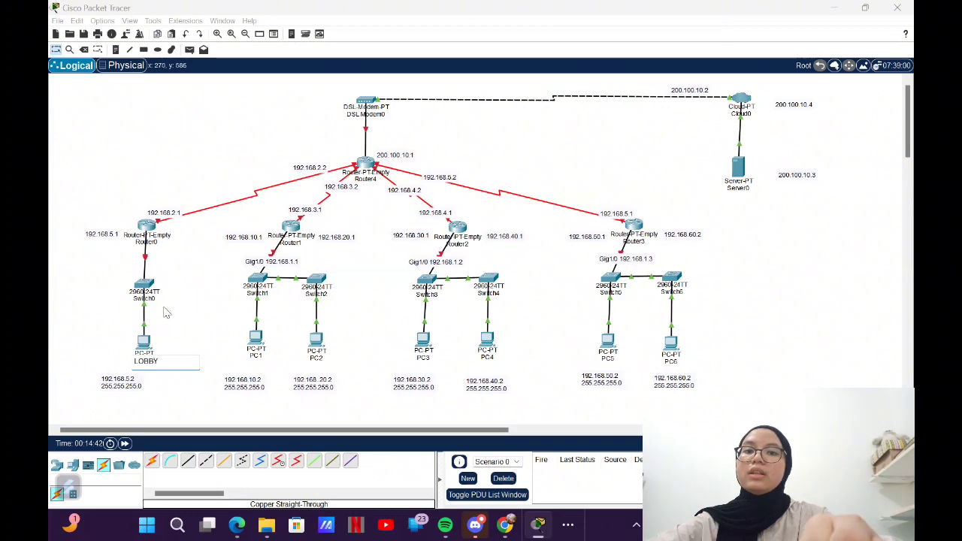
click(256, 357)
double_click(257, 358)
text(F)
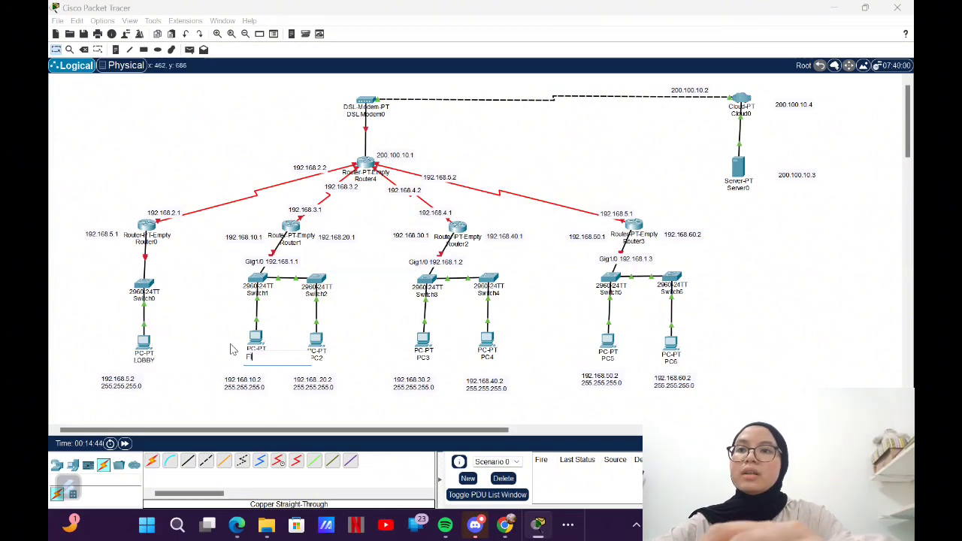
text(INANCE)
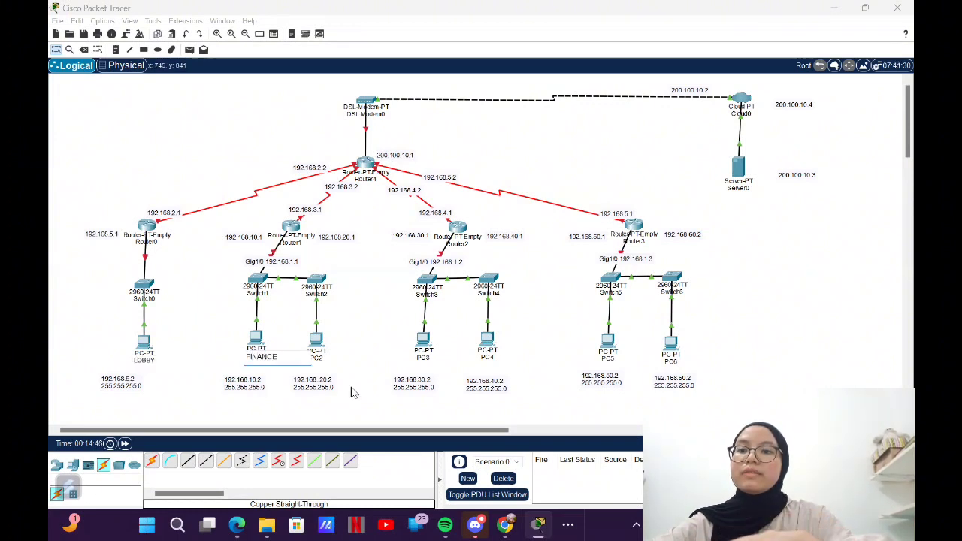
Step: Rename PC2 as MARKETING and PC3 as IT
click(321, 358)
double_click(320, 359)
text(MARKETING)
click(433, 359)
drag(433, 358, 411, 361)
text(IT)
Step: Rename PC4 as R&D, PC5 as CEO and PC6 as HR
click(498, 360)
drag(498, 360, 475, 362)
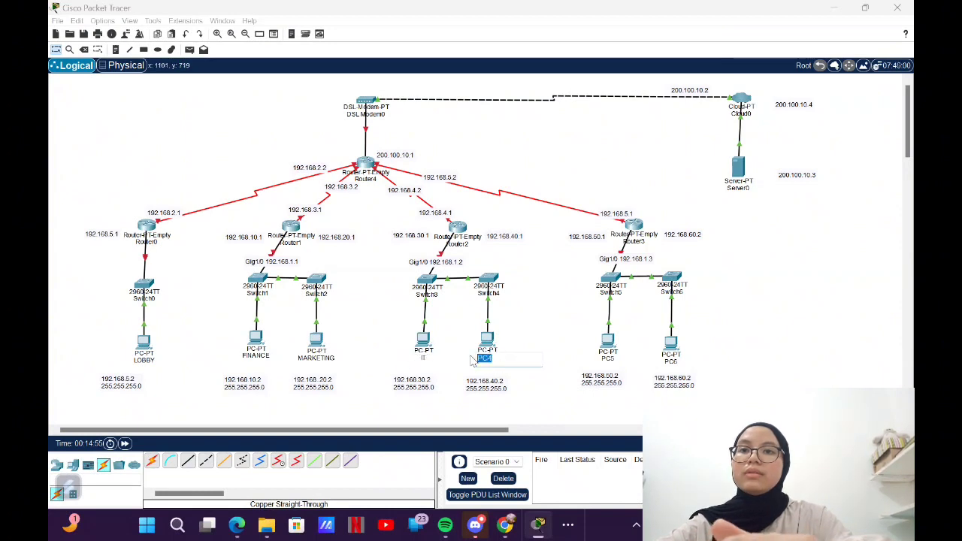
text(R&D)
click(612, 361)
drag(612, 361, 598, 361)
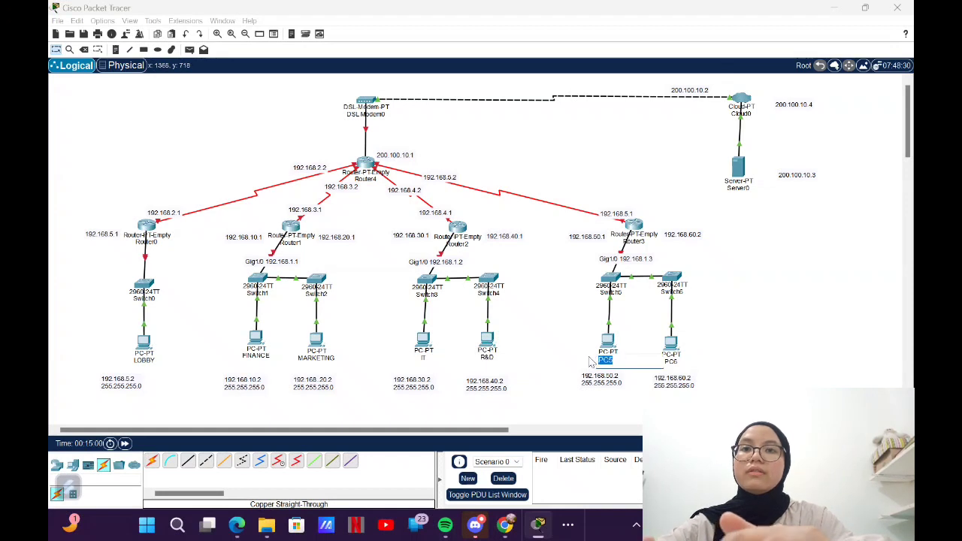
text(CEO)
click(671, 361)
text(HR)
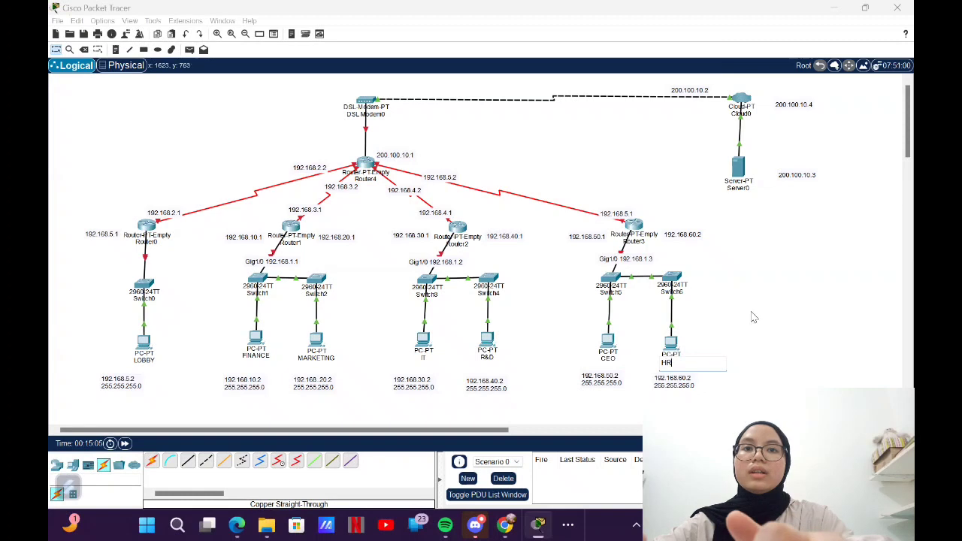
Step: Rename Server0 as DATA CENTER
click(740, 189)
text(DATA)
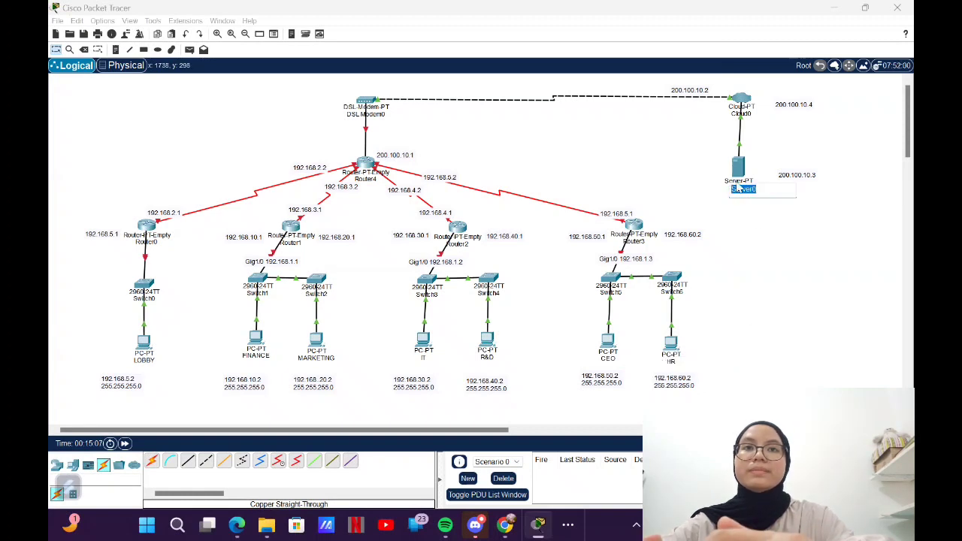
text( CENT)
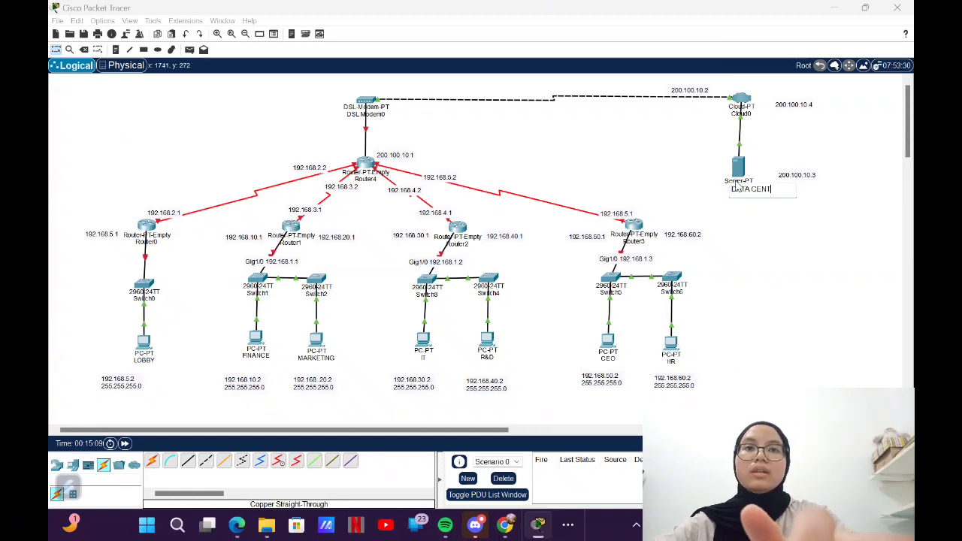
text(ER)
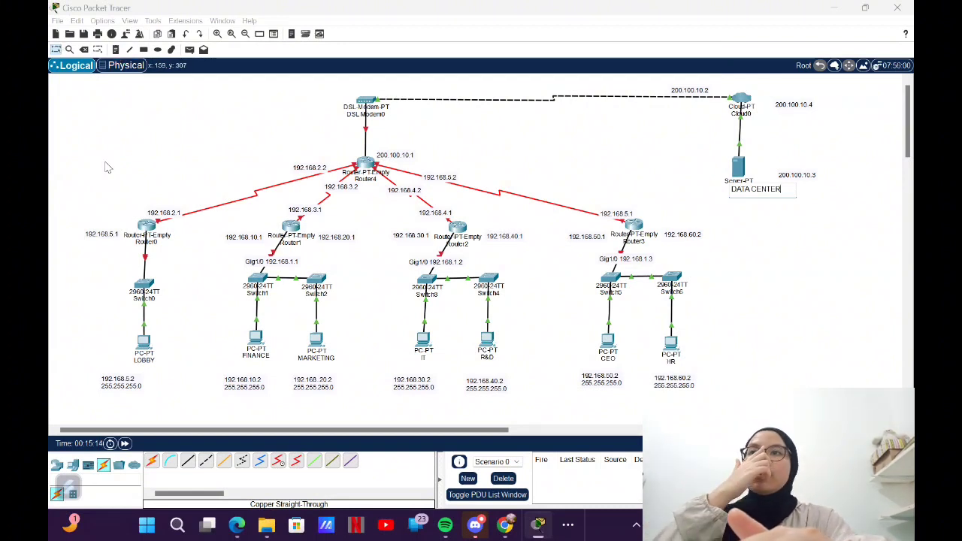
click(55, 50)
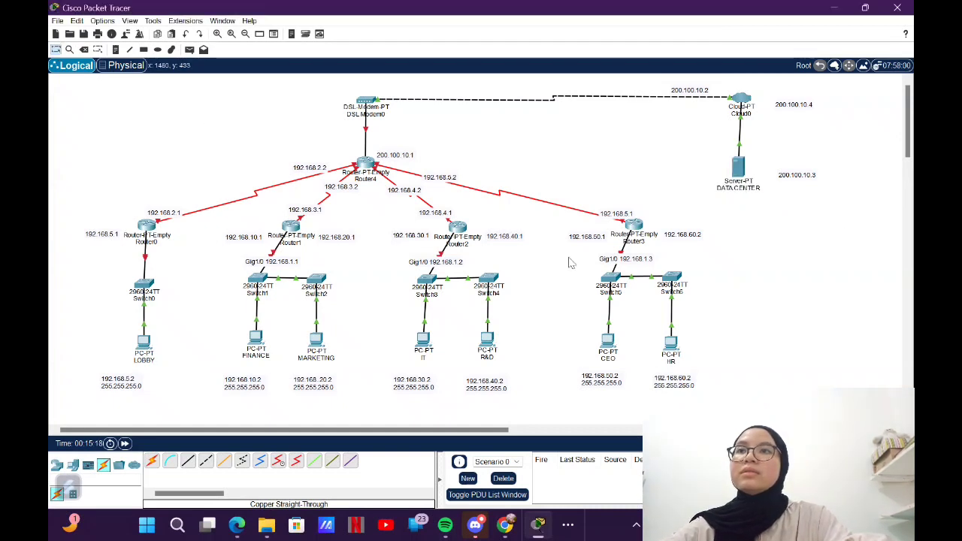
Step: Rename Switch0, above the LOBBY PC, as Switch_Lobby
click(150, 300)
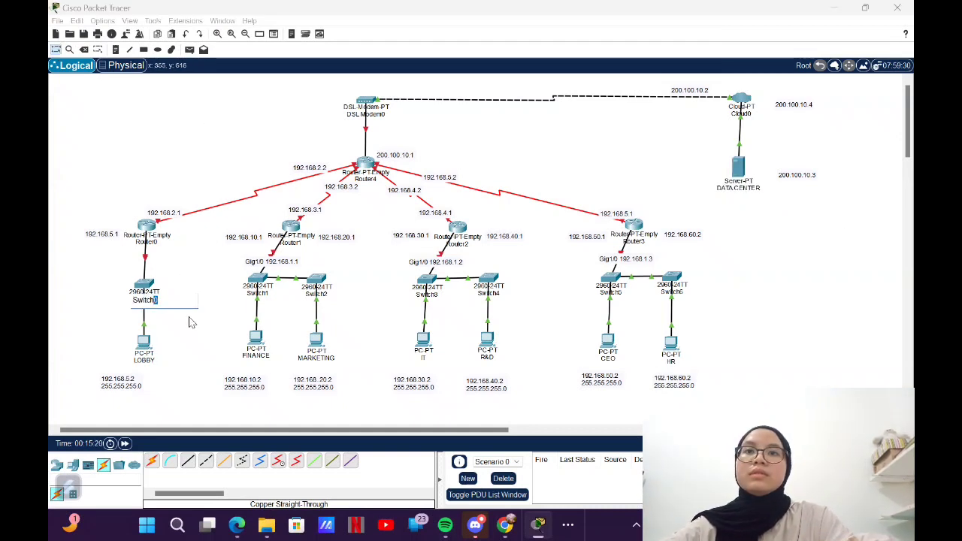
key(BackSpace)
key(BackSpace)
text(Lobby)
key(Return)
Step: Rename Switch1 as S_FINANCE and Switch2 as S_MARKETING
click(263, 296)
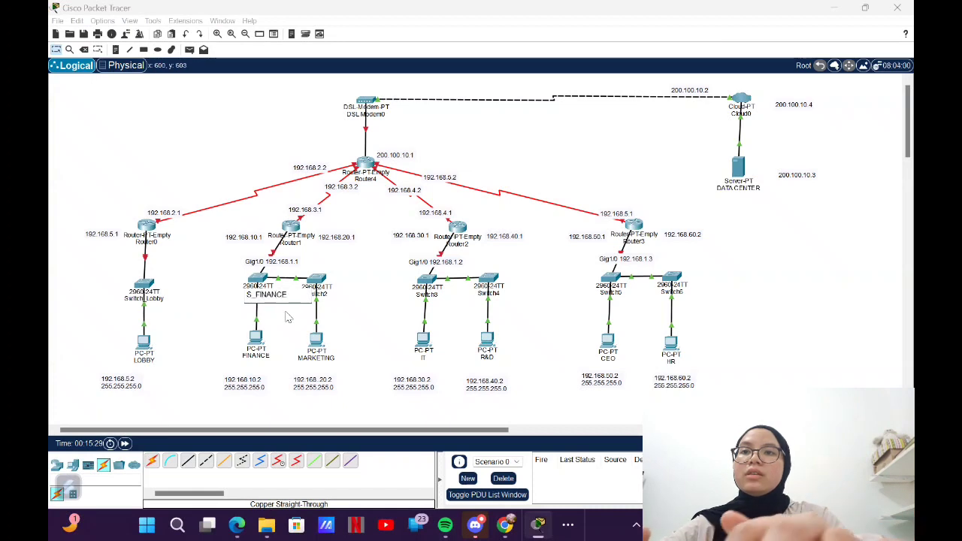
click(323, 297)
drag(329, 299, 308, 295)
text(S_)
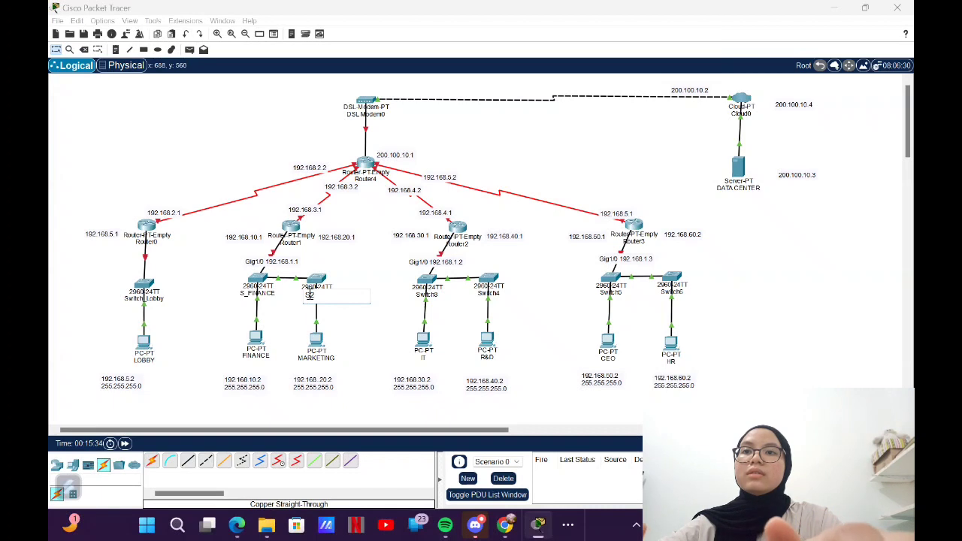
text(MAR)
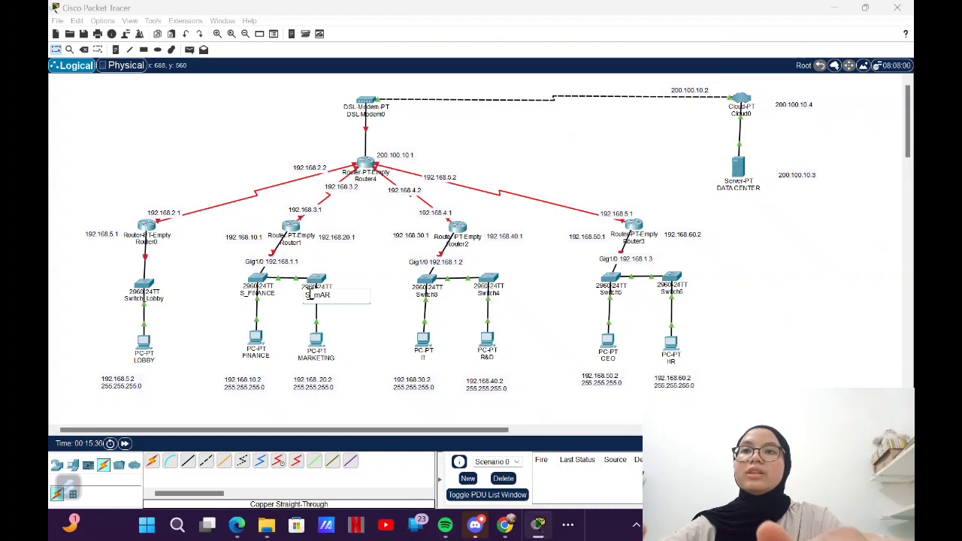
text(KETING)
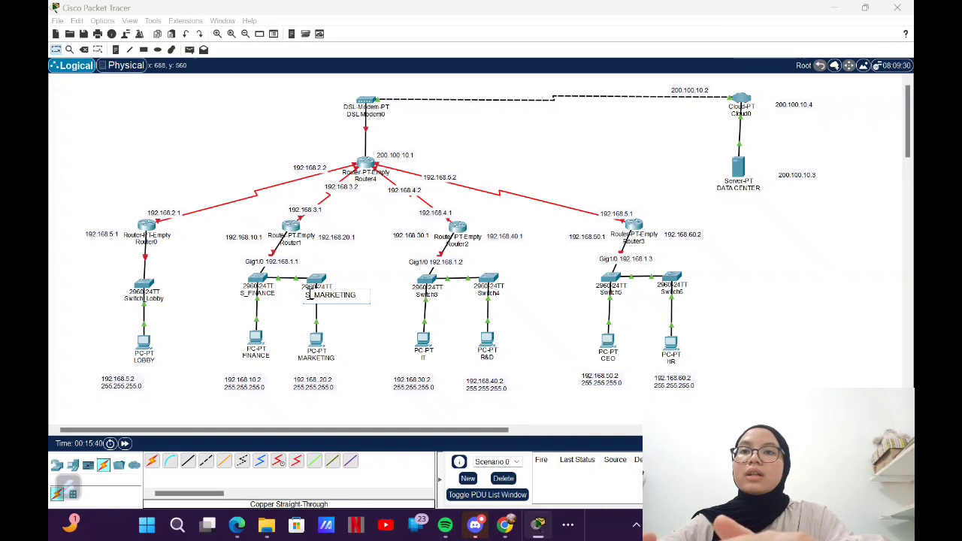
Step: Rename Switch3 as S_IT and Switch4 as S_RESEARCH
click(436, 294)
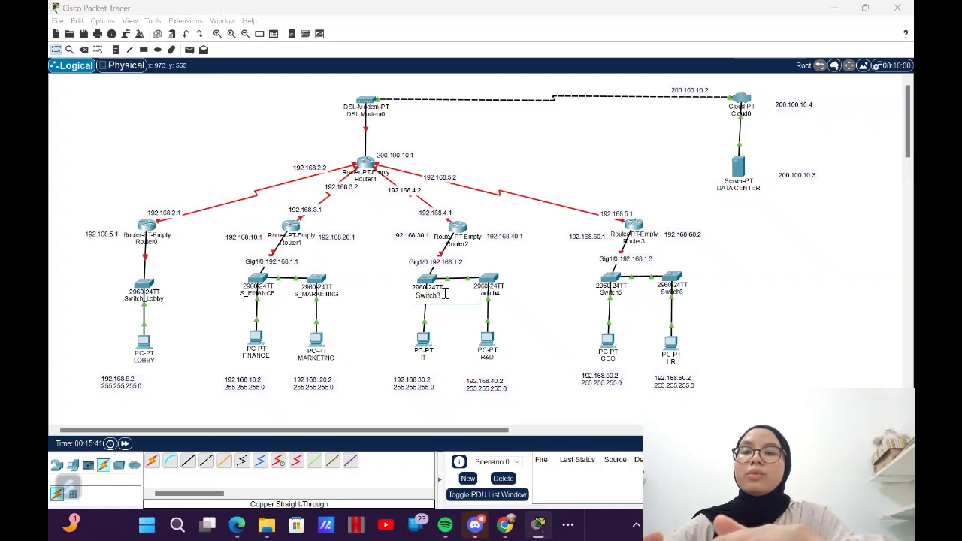
key(BackSpace)
text(S_IT)
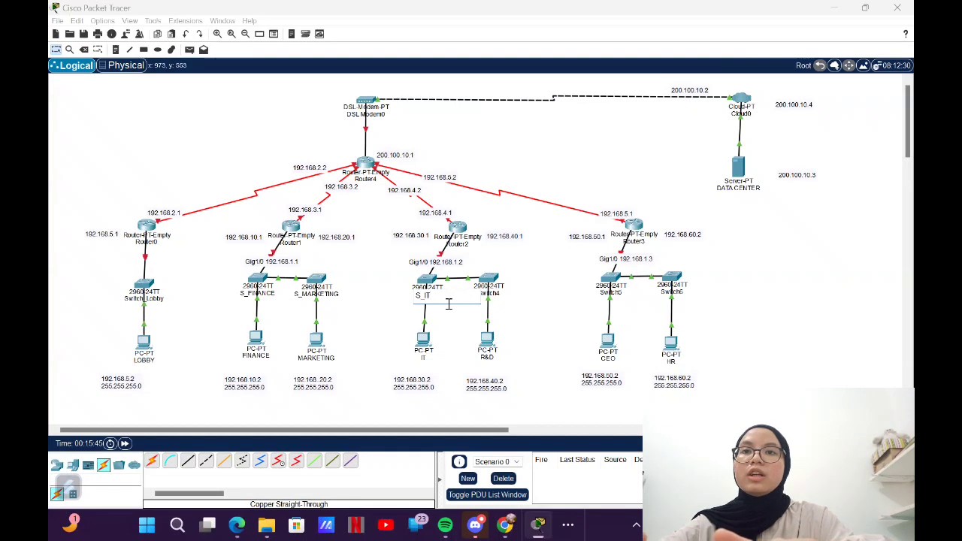
click(500, 295)
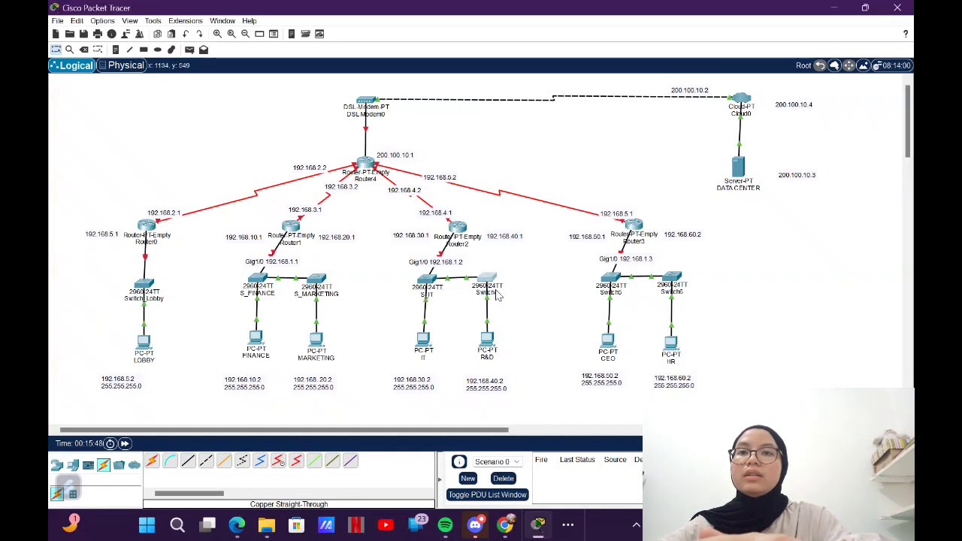
key(BackSpace)
text(S_RESEARCH)
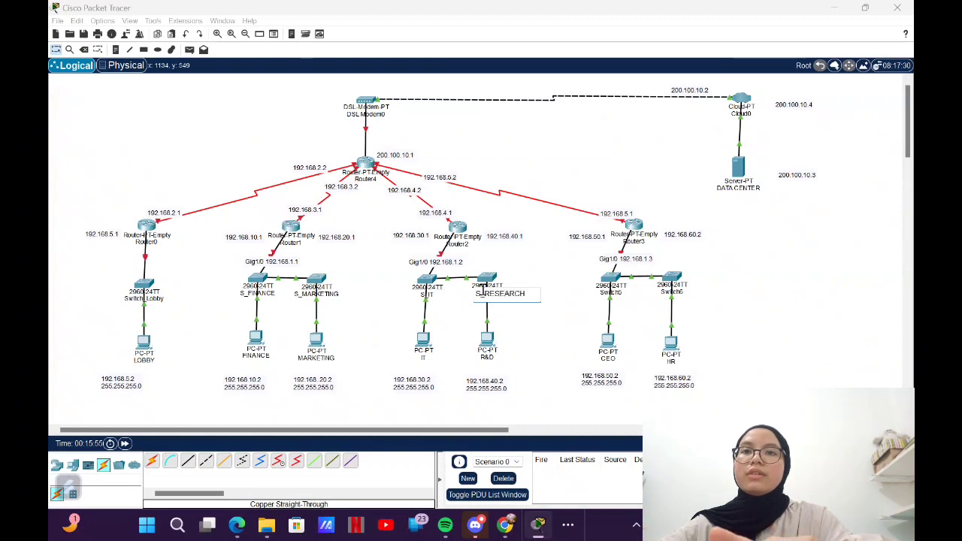
Step: Rename Switch5 as S_CEO and Switch6 as S_HR
click(610, 293)
drag(625, 294, 602, 293)
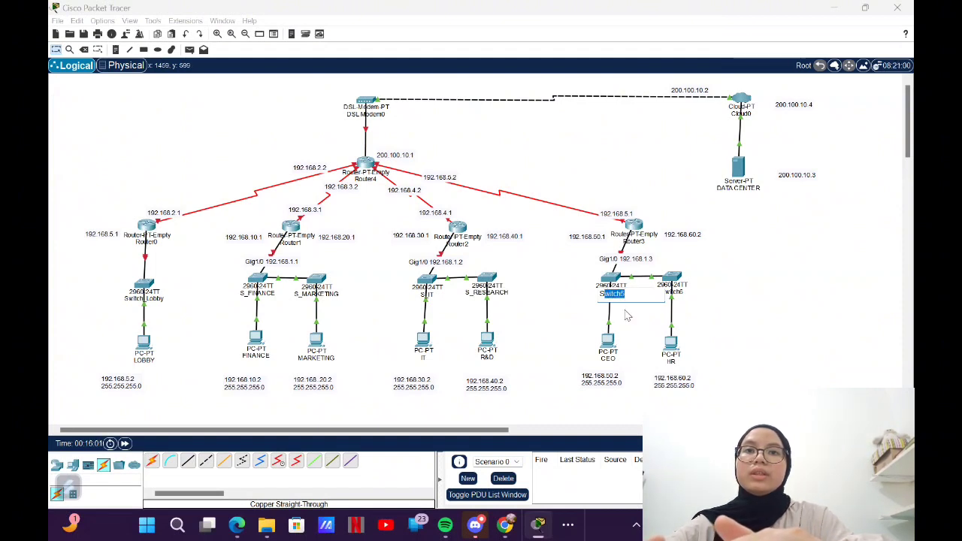
text(S_CEO)
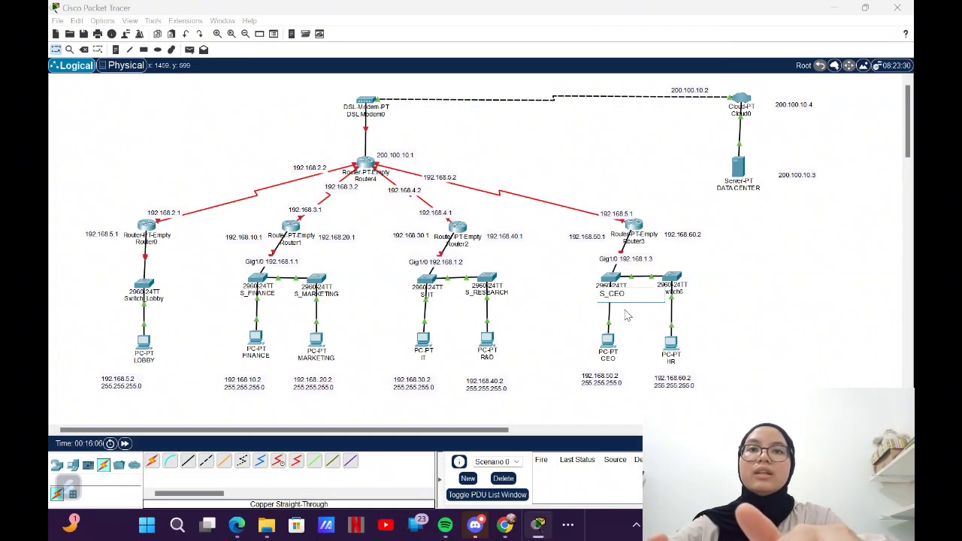
click(673, 292)
drag(686, 292, 665, 287)
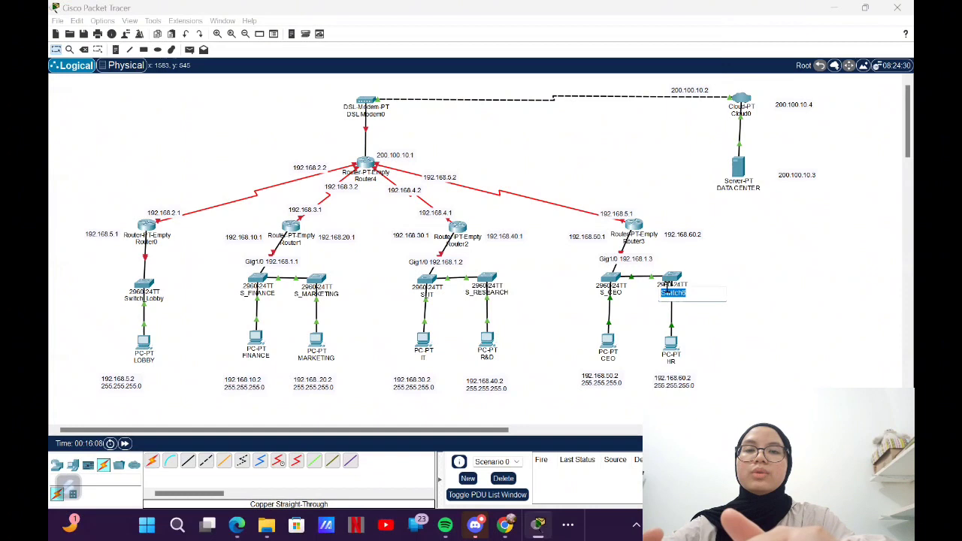
text(S_)
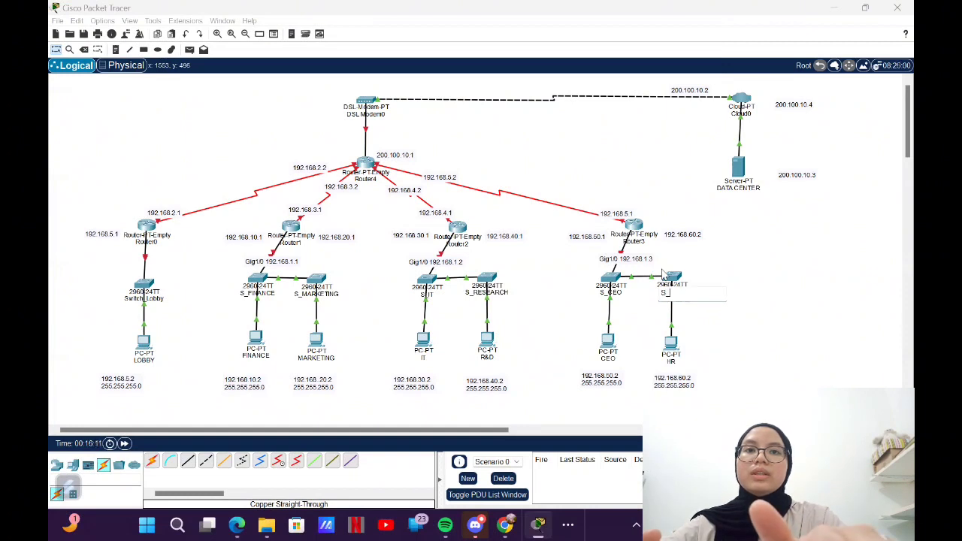
text(HR)
Step: Rename Router4, the central router below the DSL modem, as MAIN_ROUTER
click(368, 181)
drag(380, 180, 359, 180)
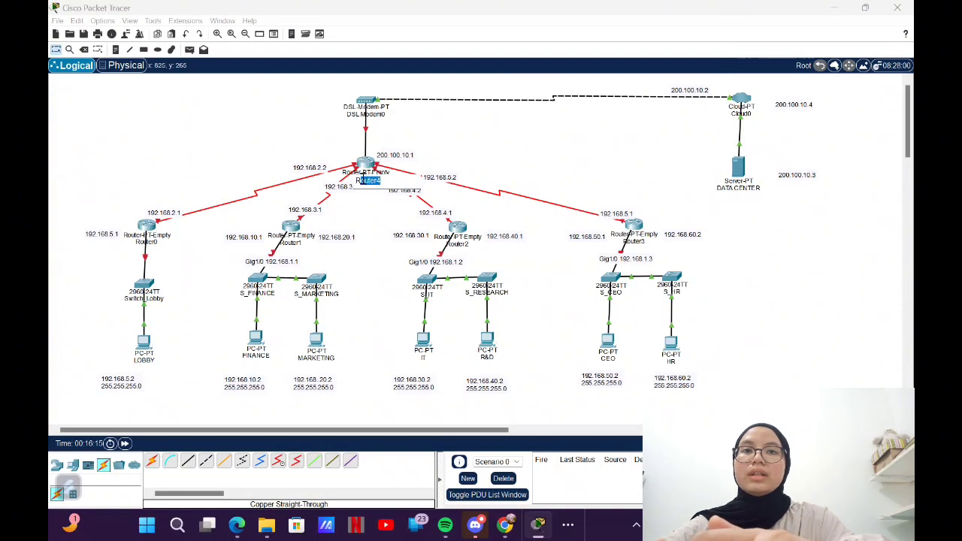
text(MAIN_ROU)
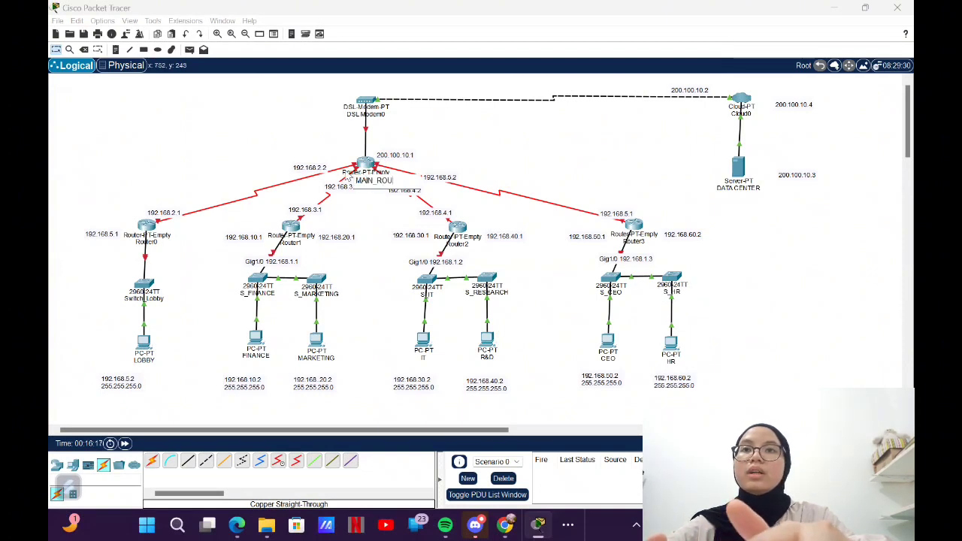
text(TER)
click(511, 174)
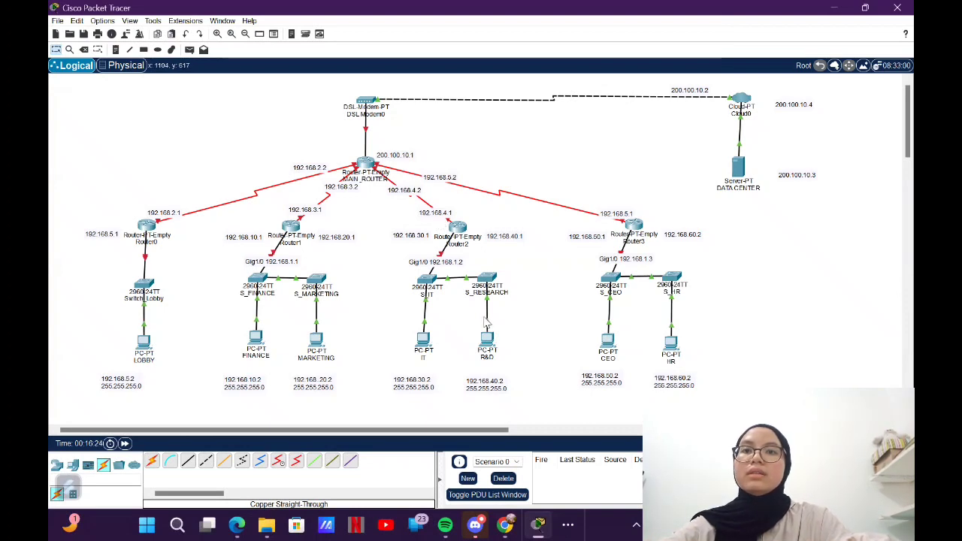
Step: Correct the address note under the MARKETING PC to 192.168.20.2 and the note beside Router3 to 192.168.60.1
double_click(330, 388)
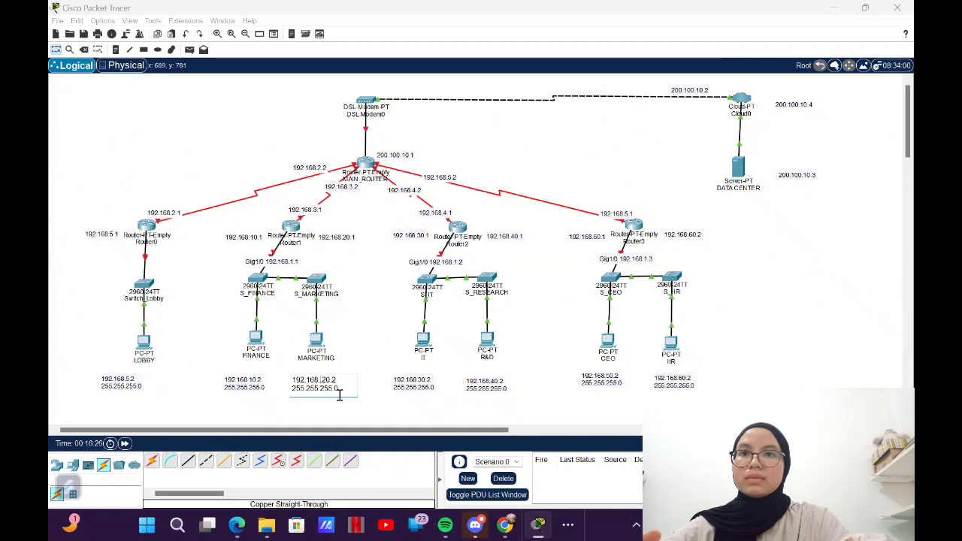
click(295, 419)
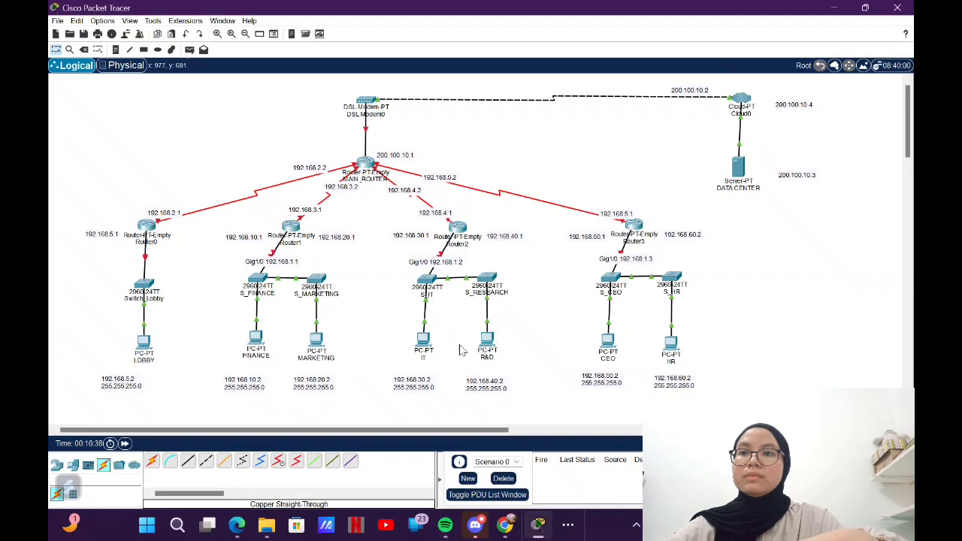
double_click(701, 235)
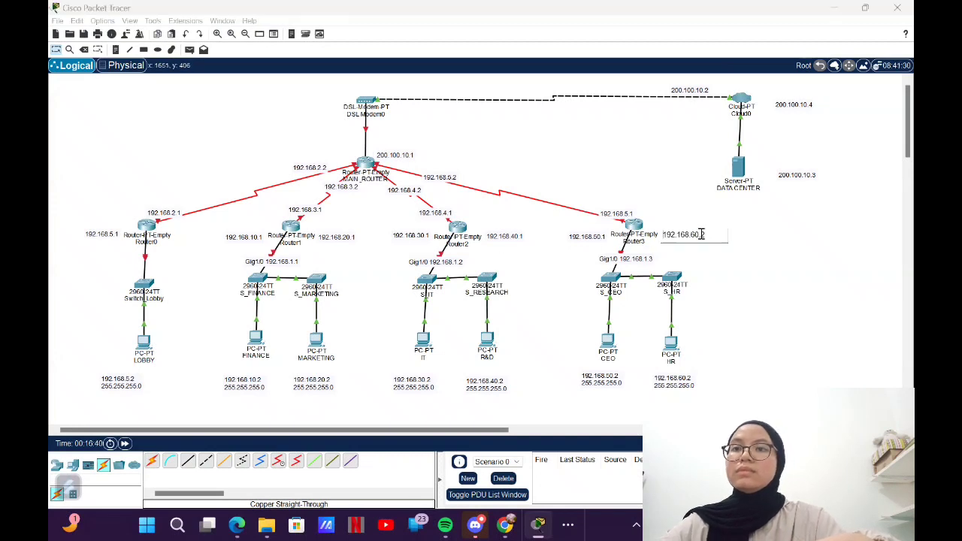
text(1)
click(685, 263)
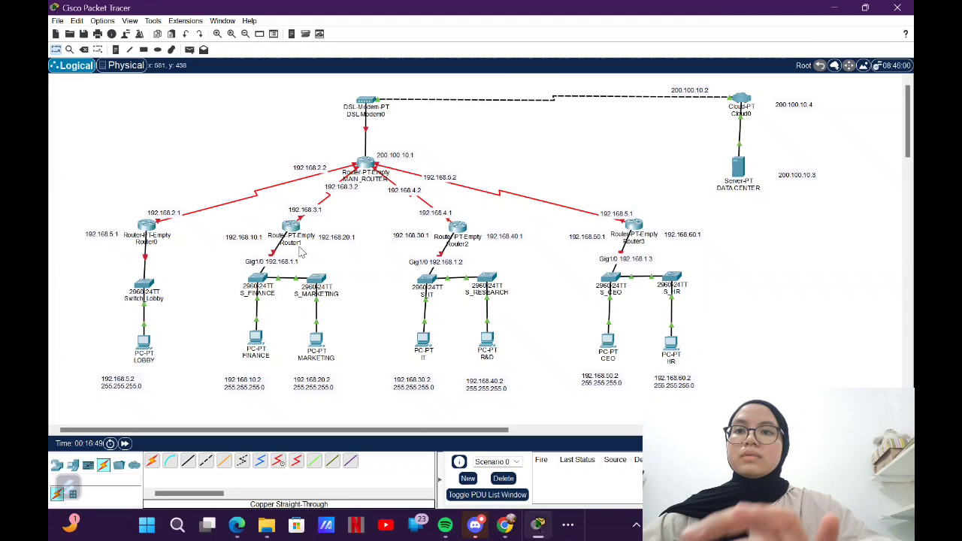
Step: Move the address notes of the R&D, IT, MARKETING, FINANCE and LOBBY PCs closer beneath their devices
drag(502, 382, 506, 375)
drag(423, 392, 426, 388)
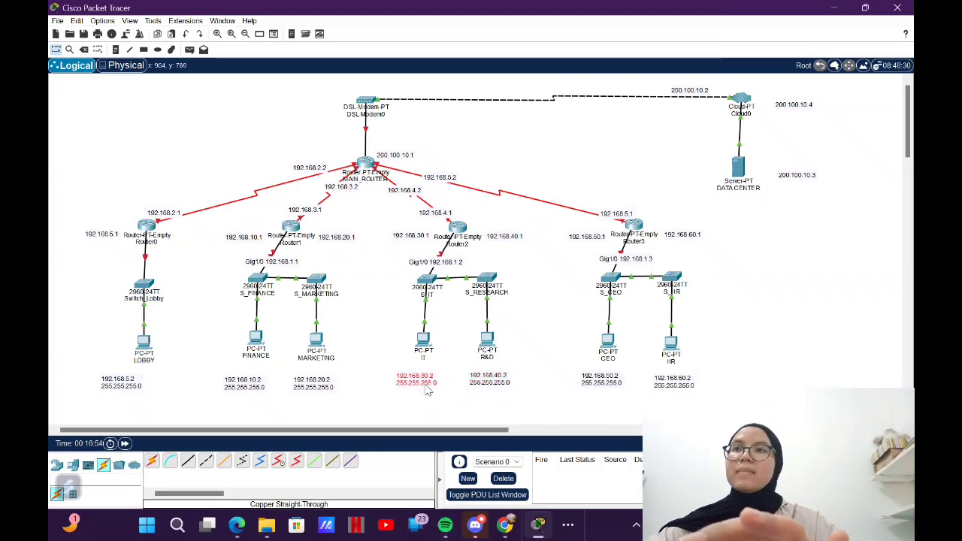
drag(308, 396, 259, 381)
drag(144, 388, 161, 386)
click(181, 378)
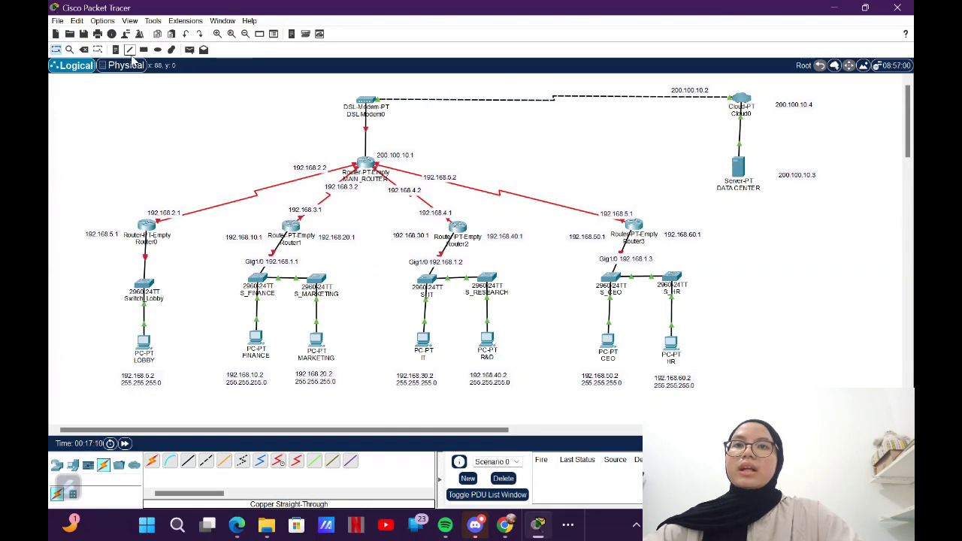
Step: Set the ellipse fill colour to #86aaff, draw an ellipse around the lobby devices and switch the drawing option to Fill Color
click(157, 50)
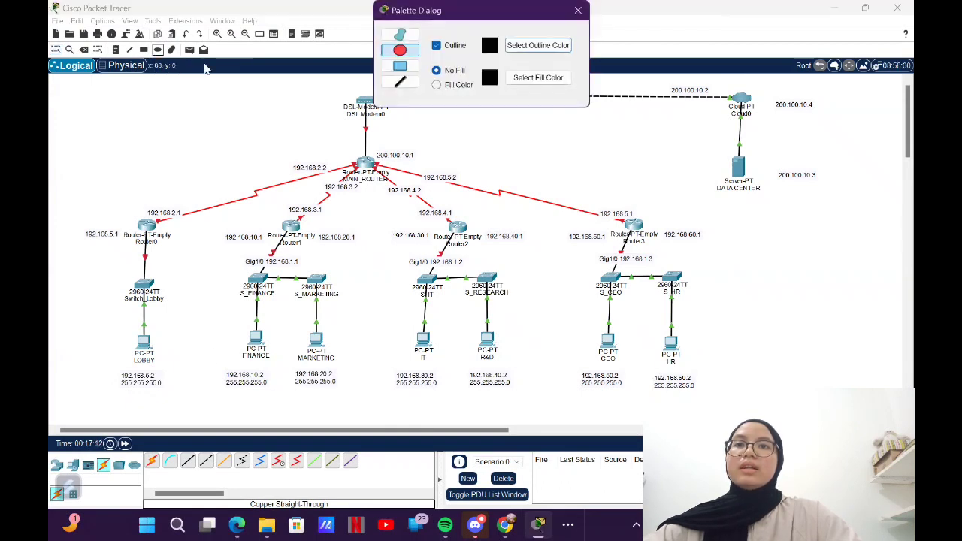
click(538, 78)
drag(492, 178, 499, 209)
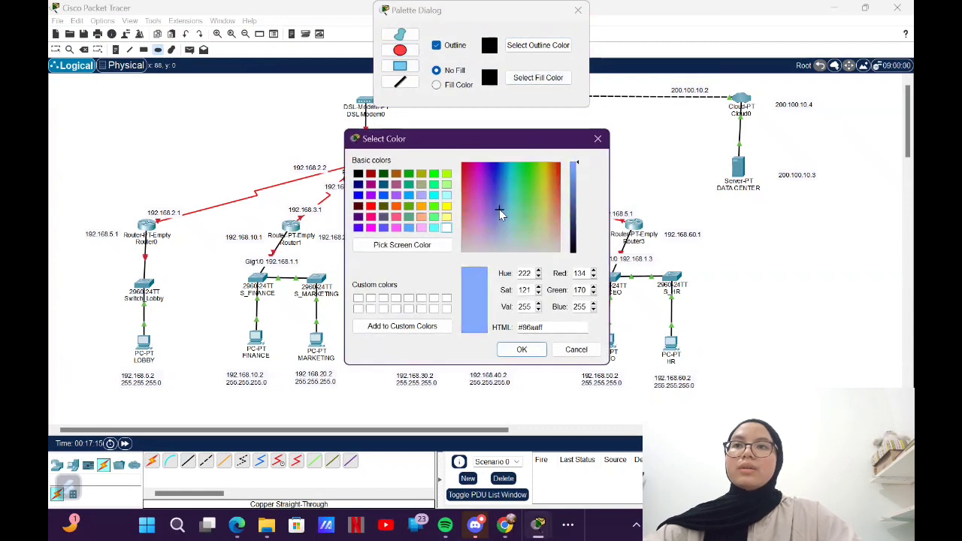
click(522, 350)
drag(114, 206, 180, 375)
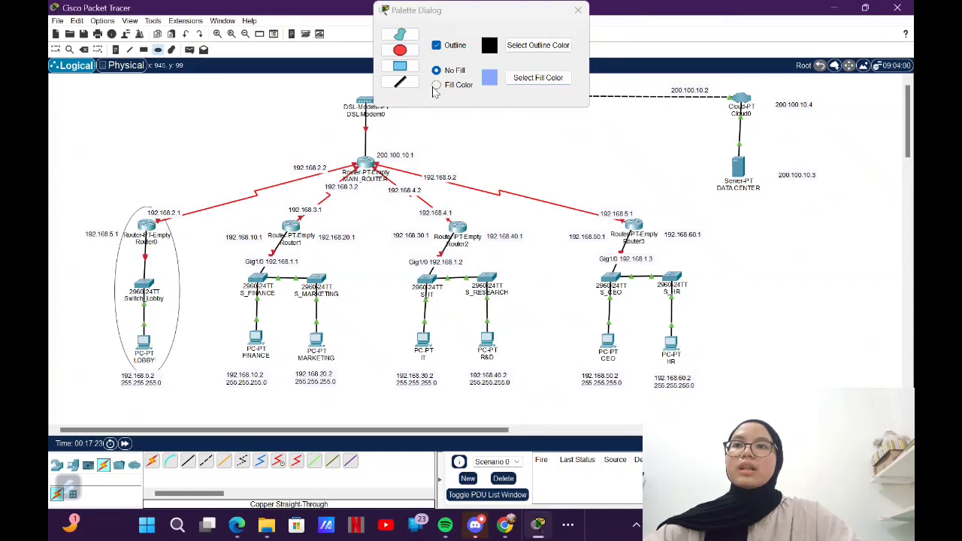
click(436, 84)
click(577, 10)
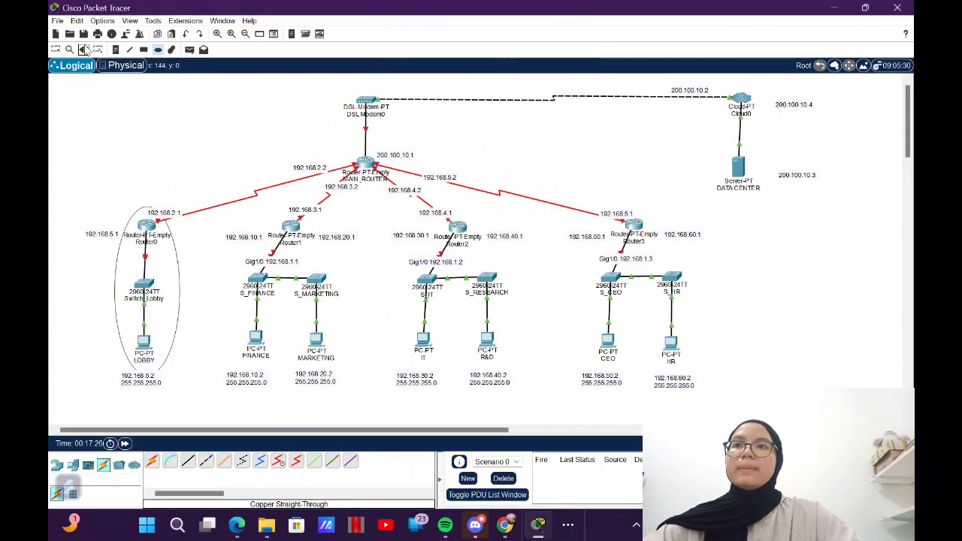
Step: Replace the unfilled lobby ellipse with a blue-filled one around Router0, Switch_Lobby and the LOBBY PC
click(84, 49)
click(159, 255)
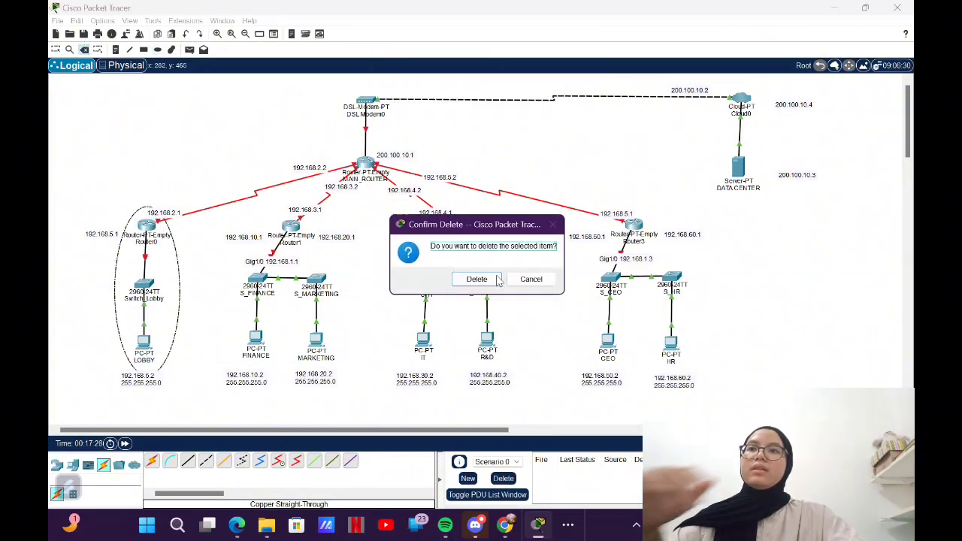
click(477, 278)
click(158, 48)
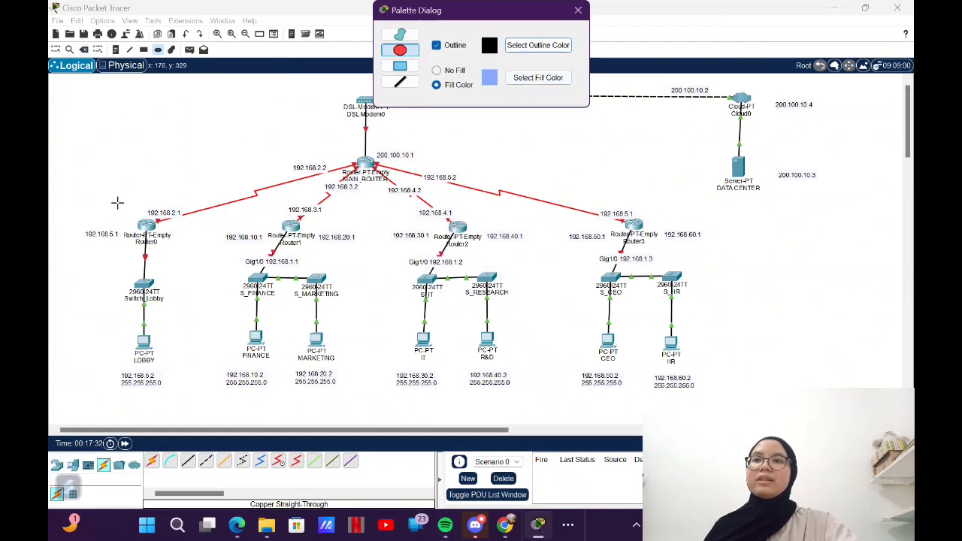
drag(117, 208, 177, 375)
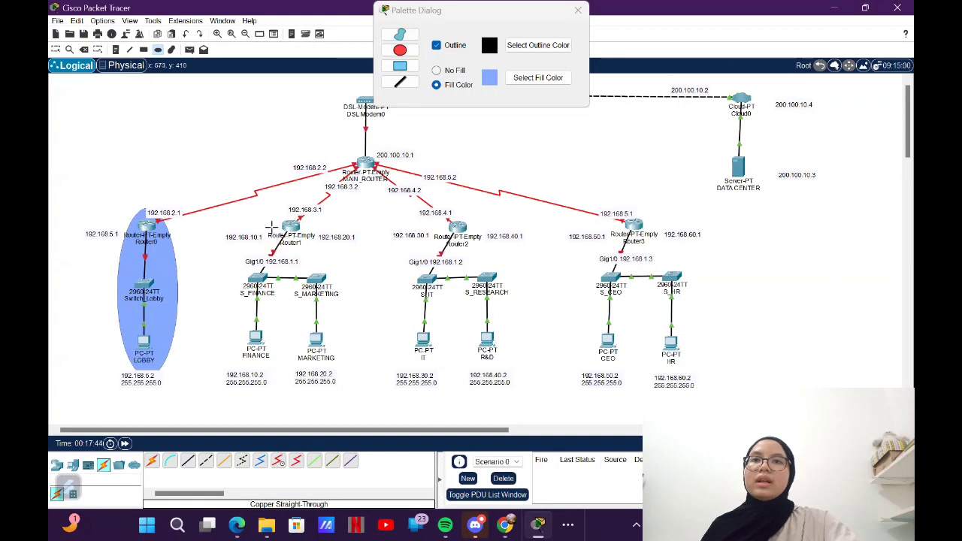
Step: Draw a large ellipse filled with light pink #fcd4ff around Router1 and the finance and marketing switches and PCs
click(530, 82)
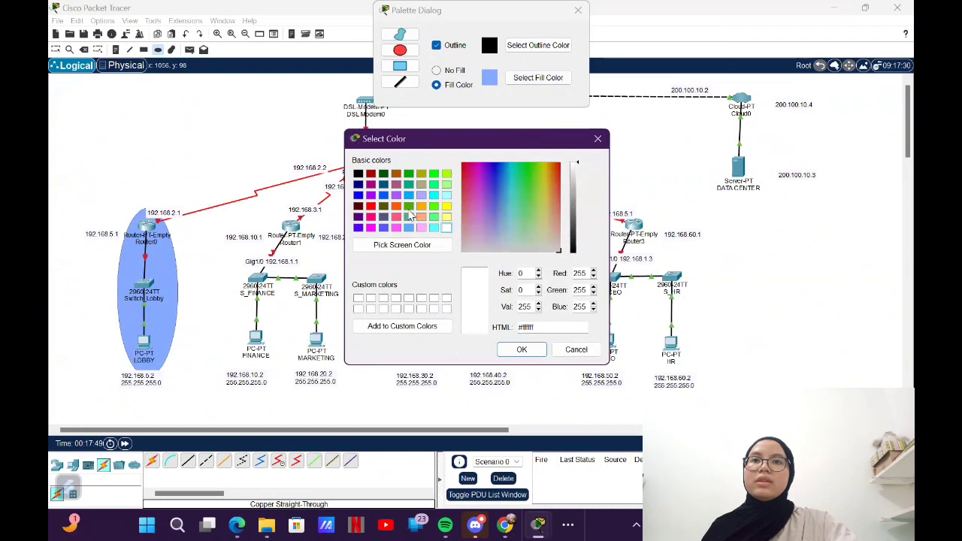
click(371, 195)
drag(483, 174, 479, 237)
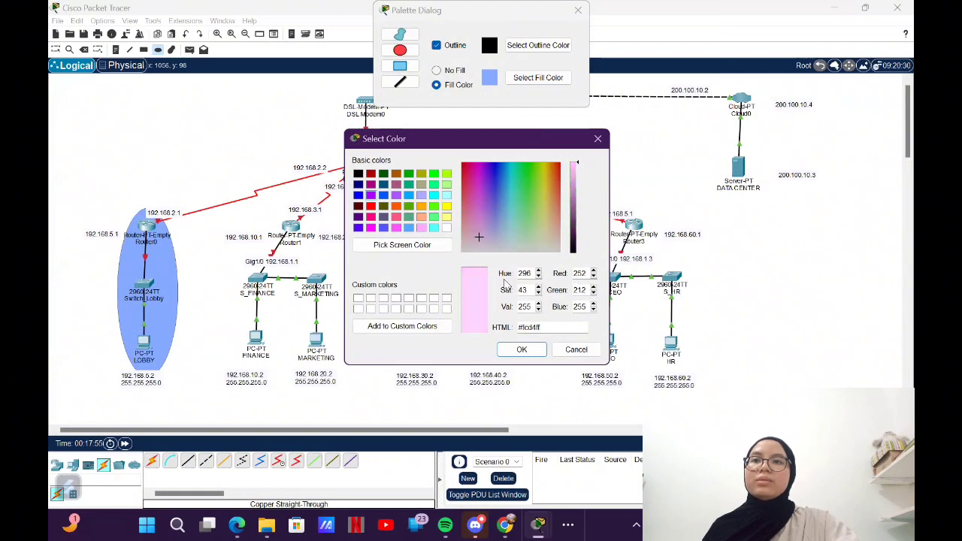
click(518, 348)
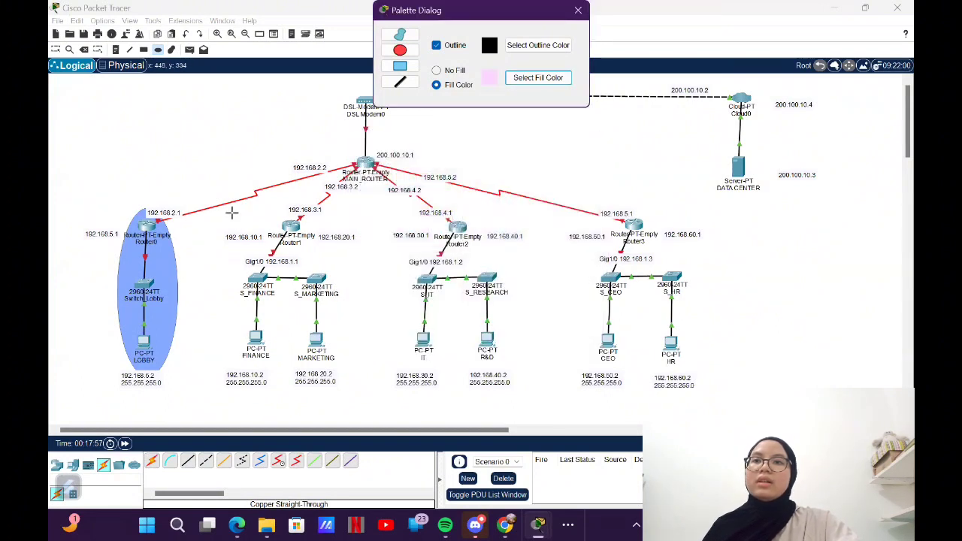
drag(234, 203, 339, 386)
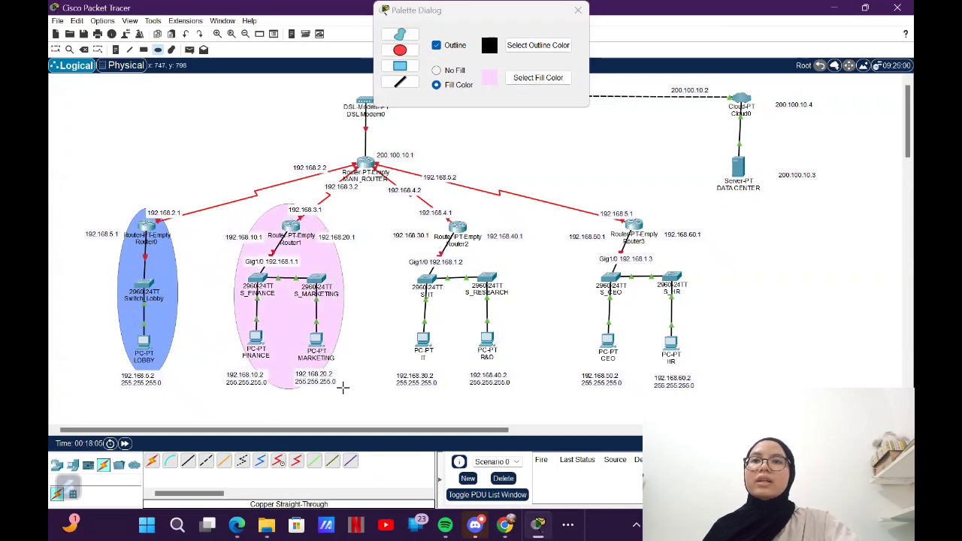
Step: Draw a smaller ellipse filled with #aaaaff around S_FINANCE and the FINANCE PC
click(538, 77)
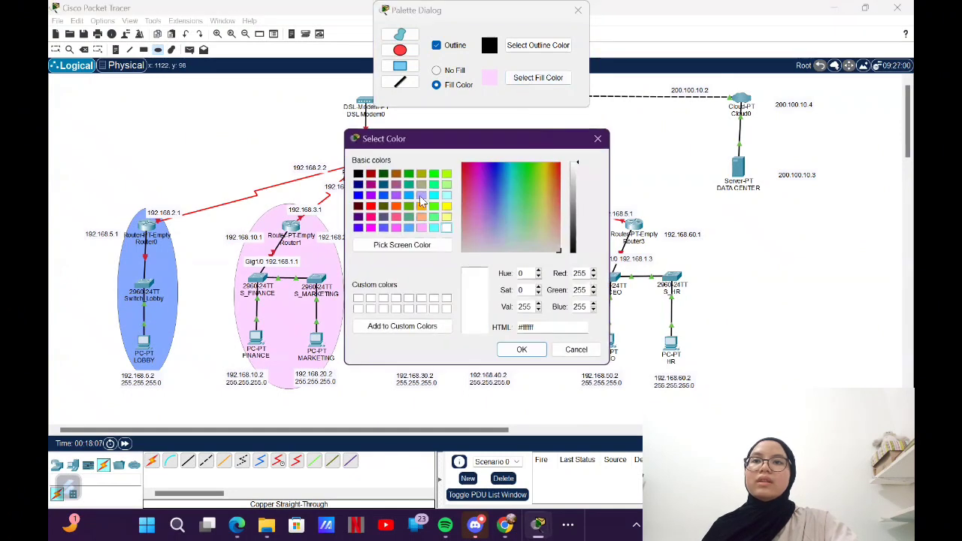
click(421, 195)
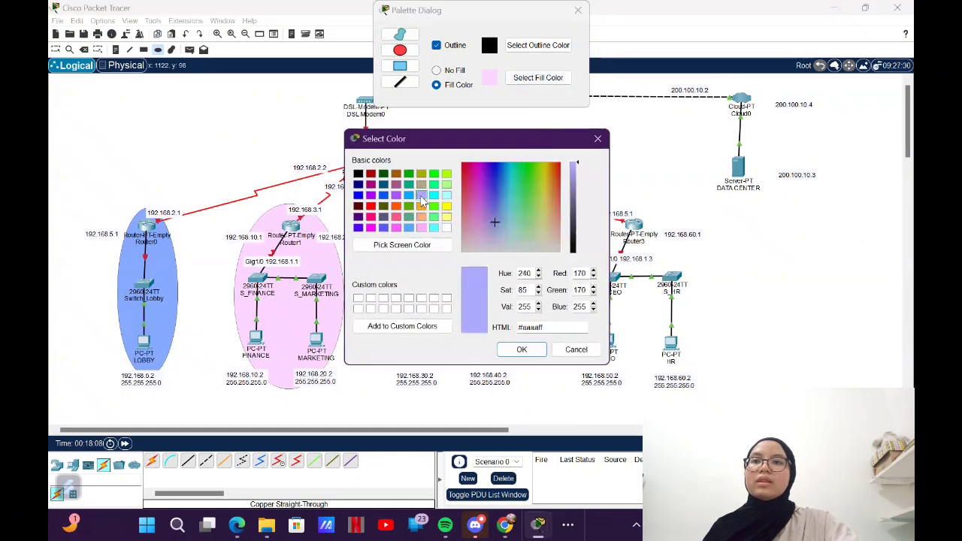
click(522, 349)
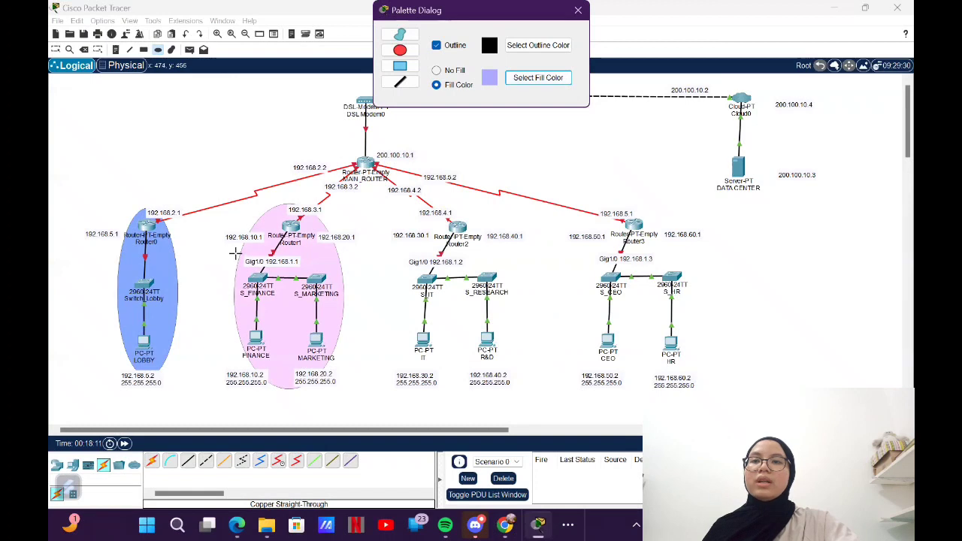
drag(231, 269, 283, 368)
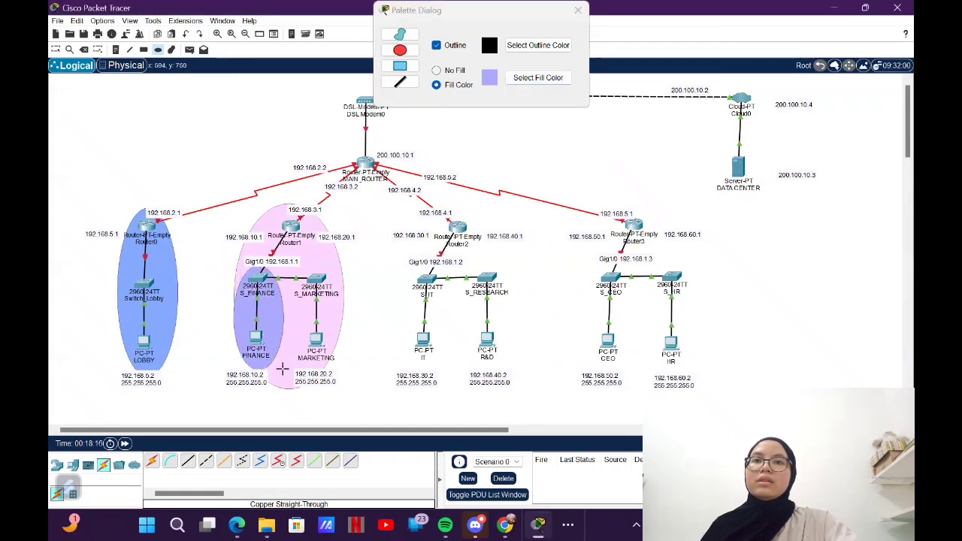
Step: Draw a smaller ellipse filled with pink #ff7ba3 around S_MARKETING and the MARKETING PC
click(528, 79)
drag(488, 196, 466, 210)
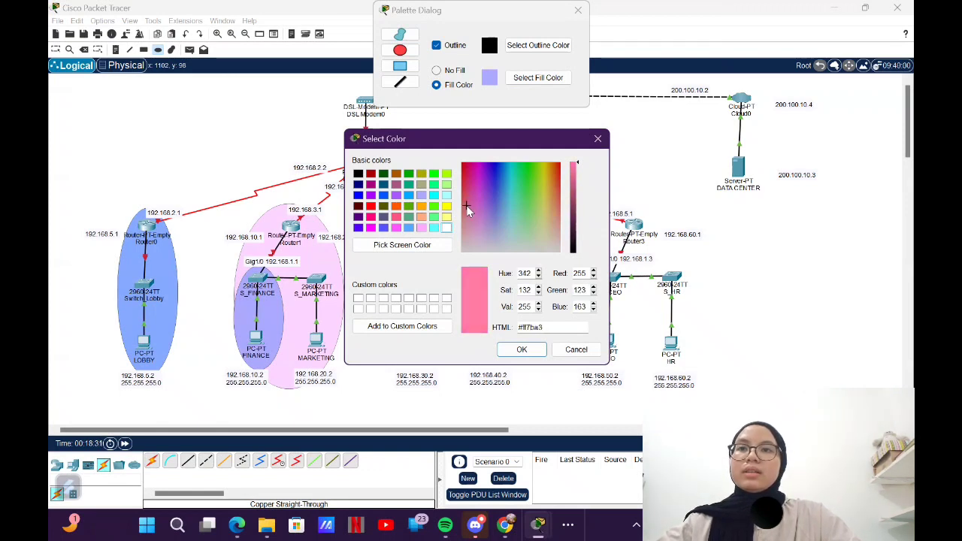
click(519, 349)
drag(302, 268, 344, 368)
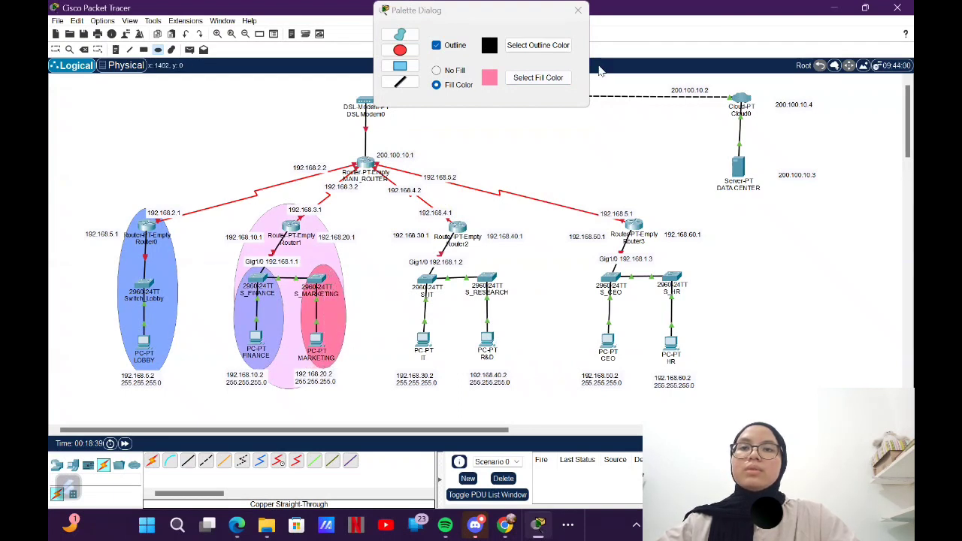
Step: Draw a large ellipse filled with light green around Router2 and the IT and research switches and PCs
click(548, 76)
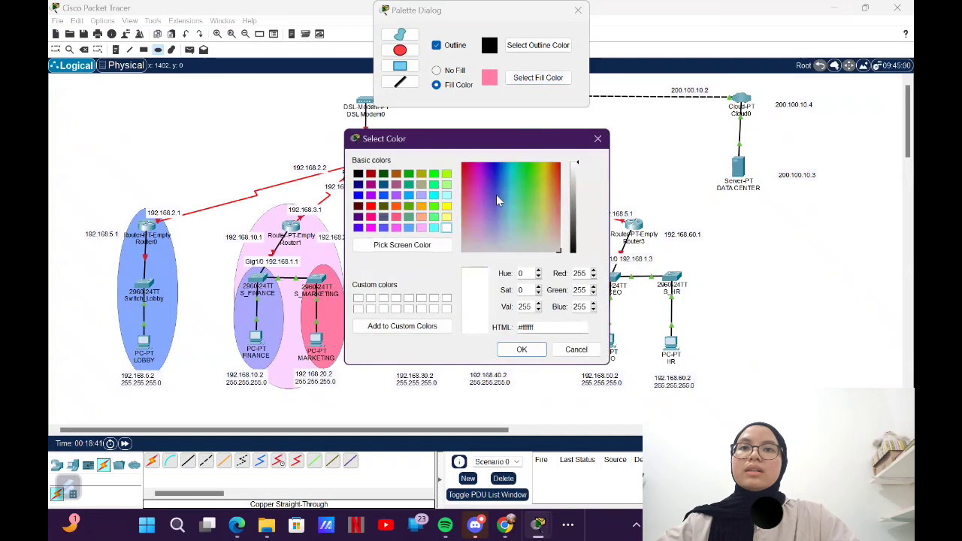
drag(530, 165, 529, 223)
click(522, 349)
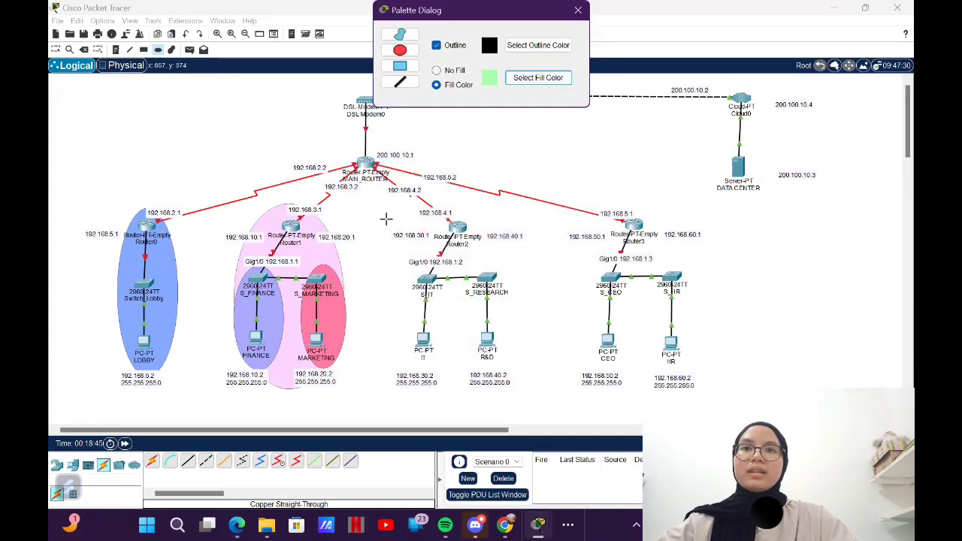
drag(373, 209, 405, 333)
mouse_move(520, 382)
mouse_down()
mouse_move(529, 389)
mouse_move(515, 389)
mouse_move(531, 385)
mouse_up()
Step: Draw a smaller ellipse filled with pale mint #beffe4 around S_IT and the IT PC
click(538, 77)
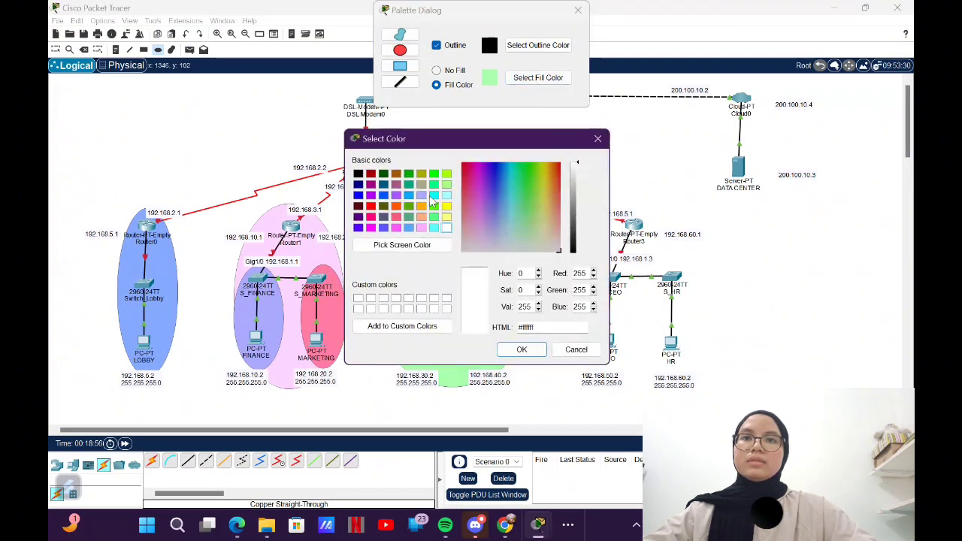
click(435, 185)
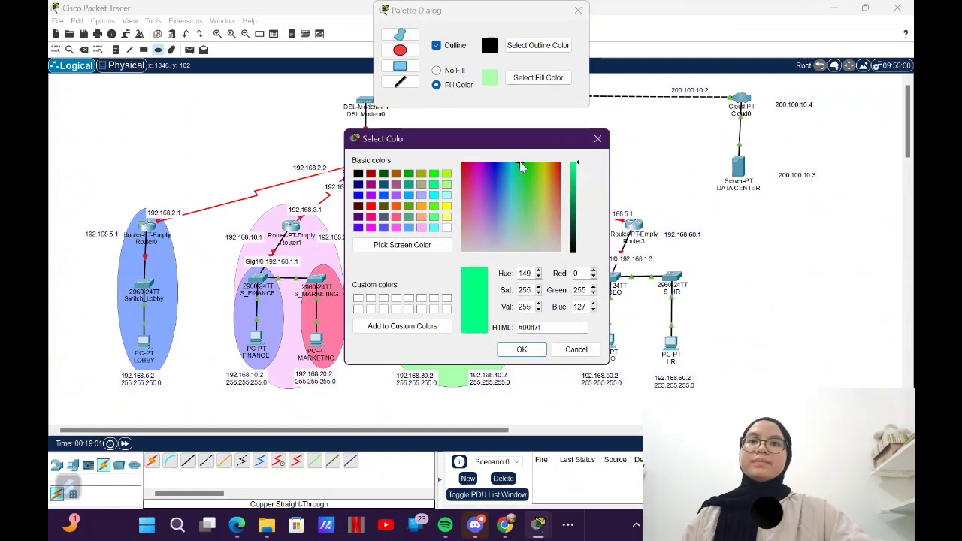
drag(515, 179, 518, 232)
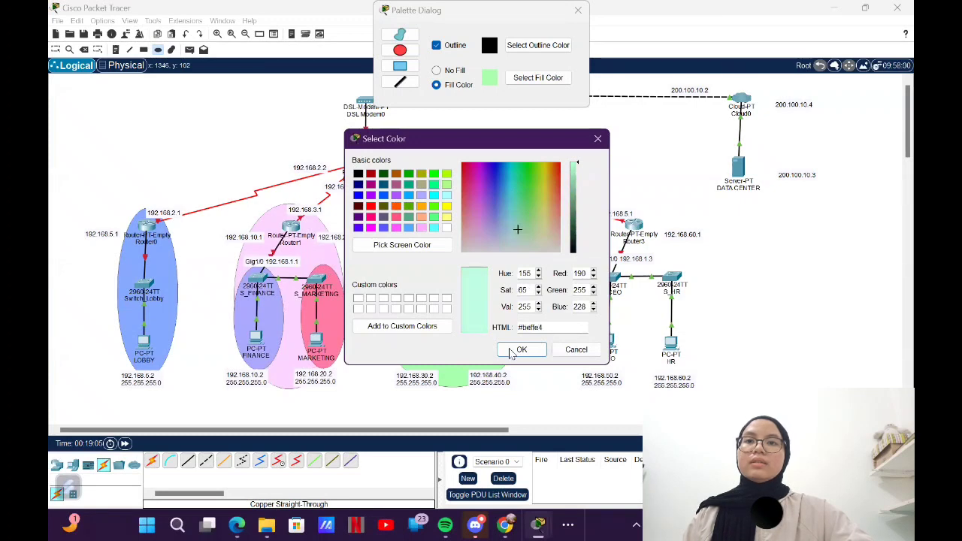
click(519, 350)
drag(394, 268, 452, 375)
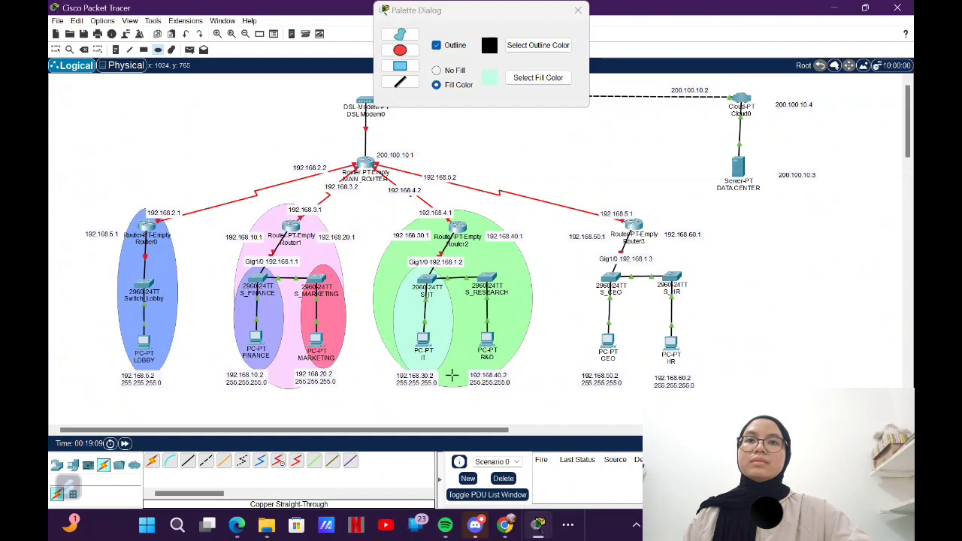
Step: Draw a smaller ellipse filled with light yellow #faff97 around S_RESEARCH and the R&D PC
click(538, 80)
click(543, 216)
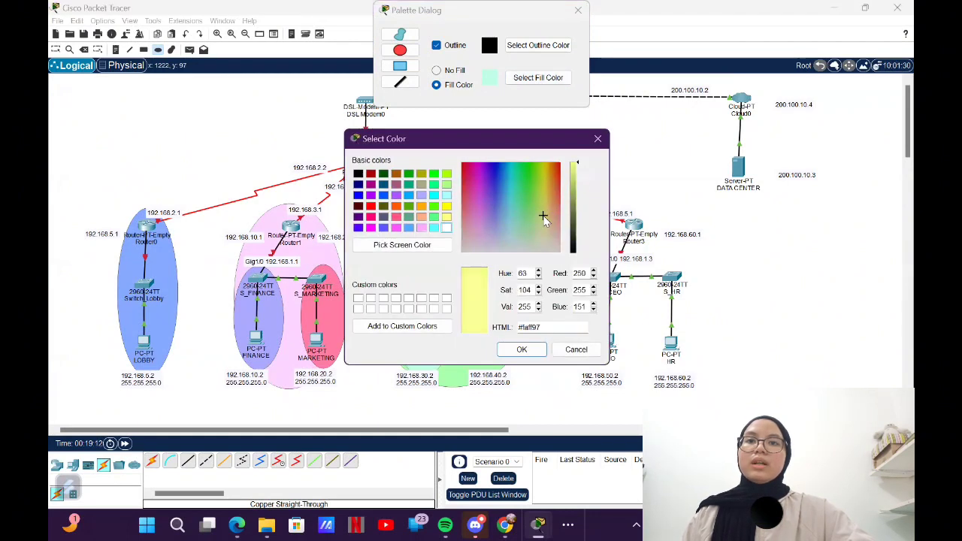
click(519, 348)
drag(459, 269, 511, 373)
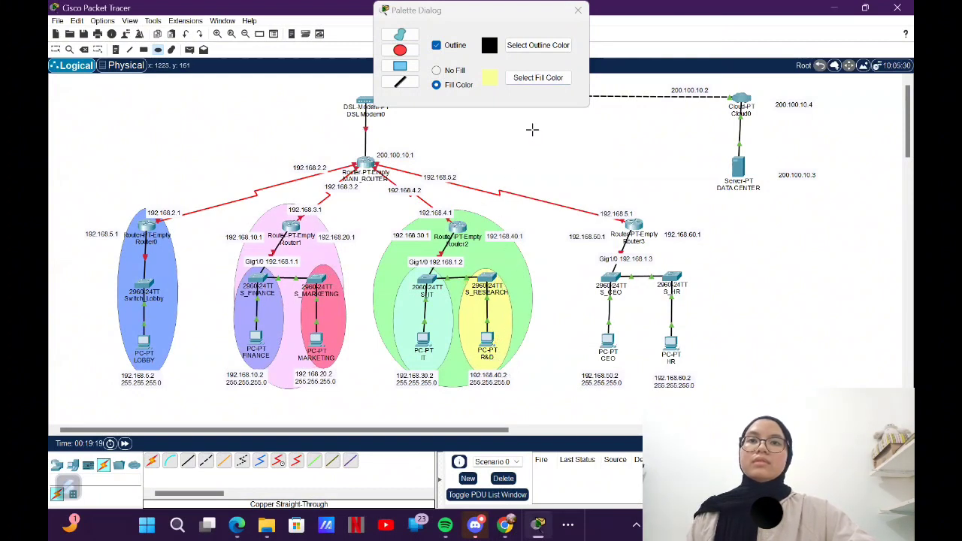
Step: Draw a large ellipse filled with orange #ffb829 around Router3 and the CEO and HR switches and PCs
click(535, 78)
click(516, 183)
click(544, 182)
click(482, 173)
click(468, 176)
click(468, 186)
click(540, 186)
click(552, 176)
click(549, 172)
click(548, 177)
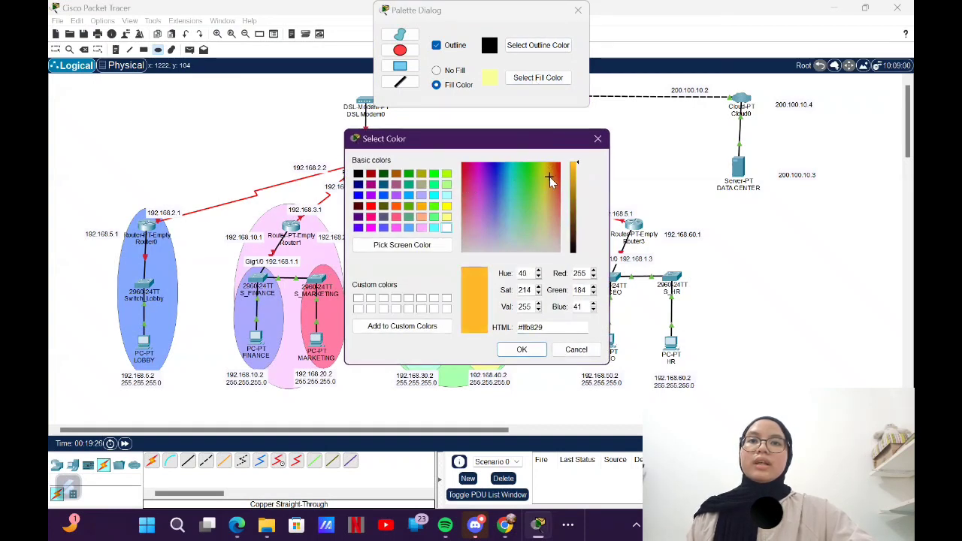
click(522, 350)
drag(574, 201, 708, 404)
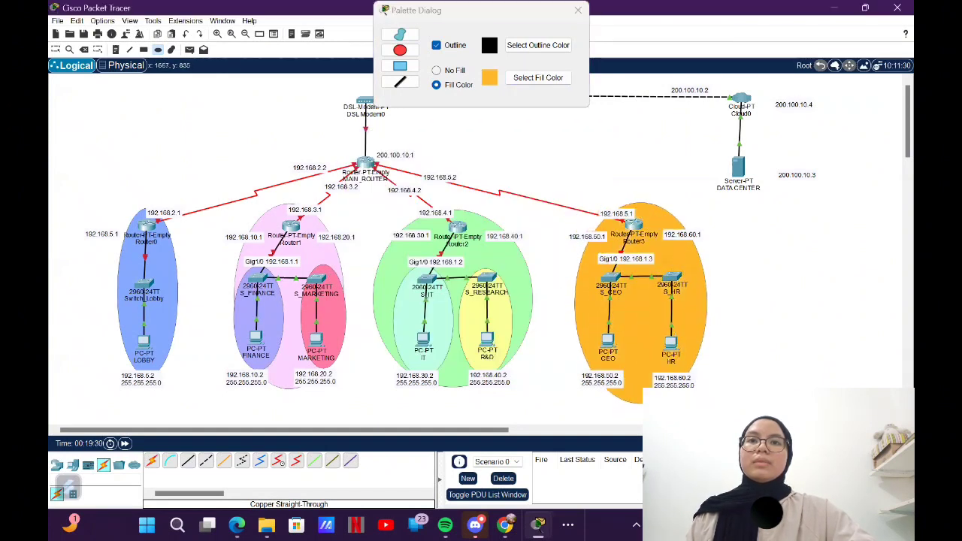
Step: Draw a smaller ellipse filled with cyan #22ffff around S_CEO and the CEO PC
click(551, 79)
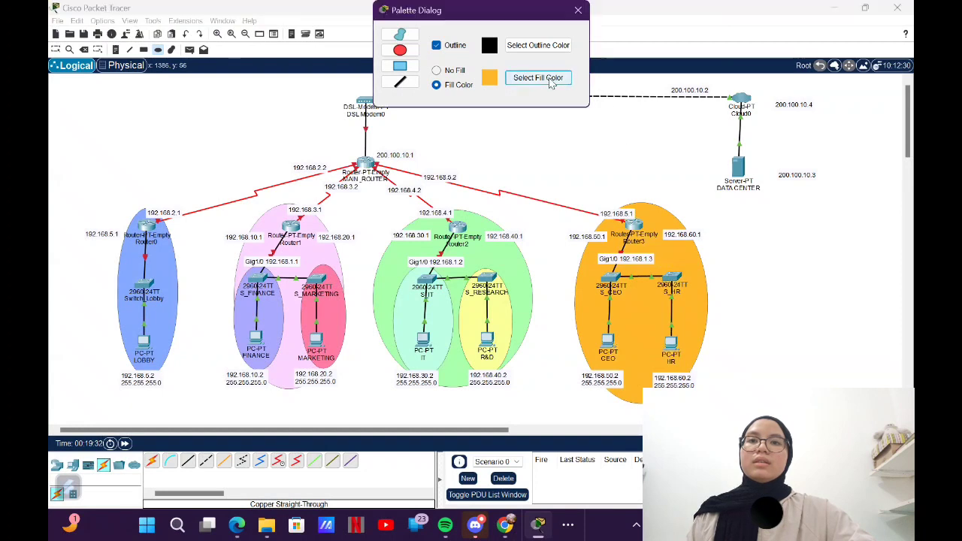
click(551, 81)
drag(524, 189, 510, 174)
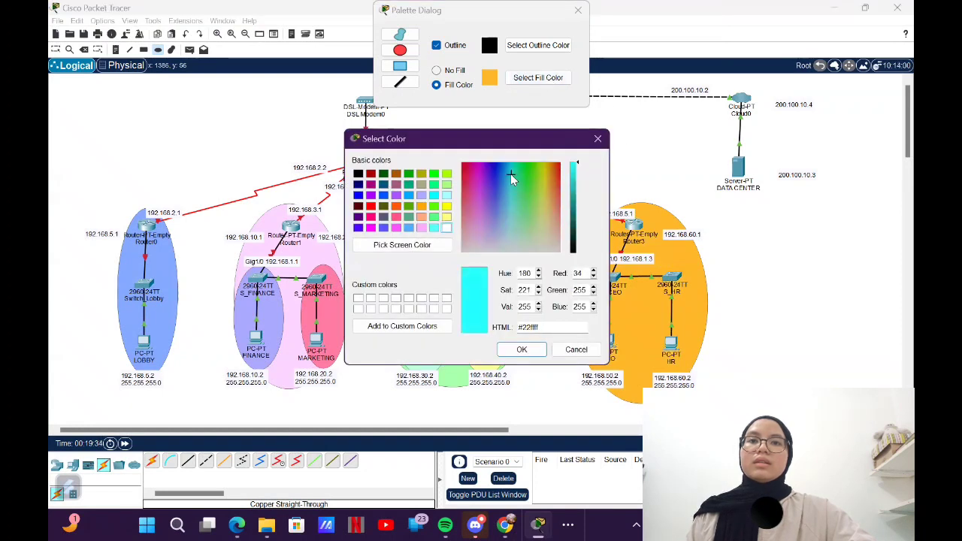
click(522, 349)
drag(581, 267, 636, 378)
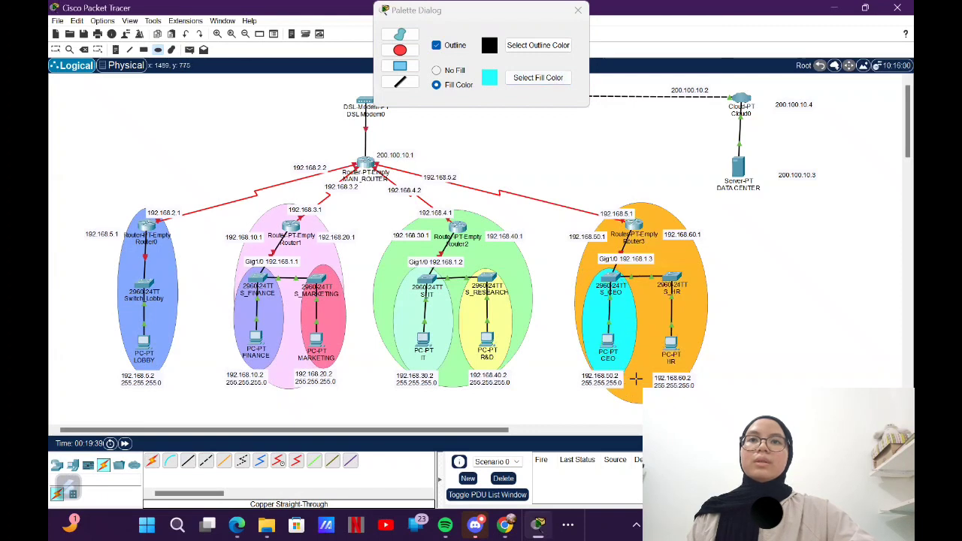
Step: Draw a smaller ellipse filled with magenta #ed65ff around S_HR and the HR PC
click(552, 80)
drag(515, 204, 482, 201)
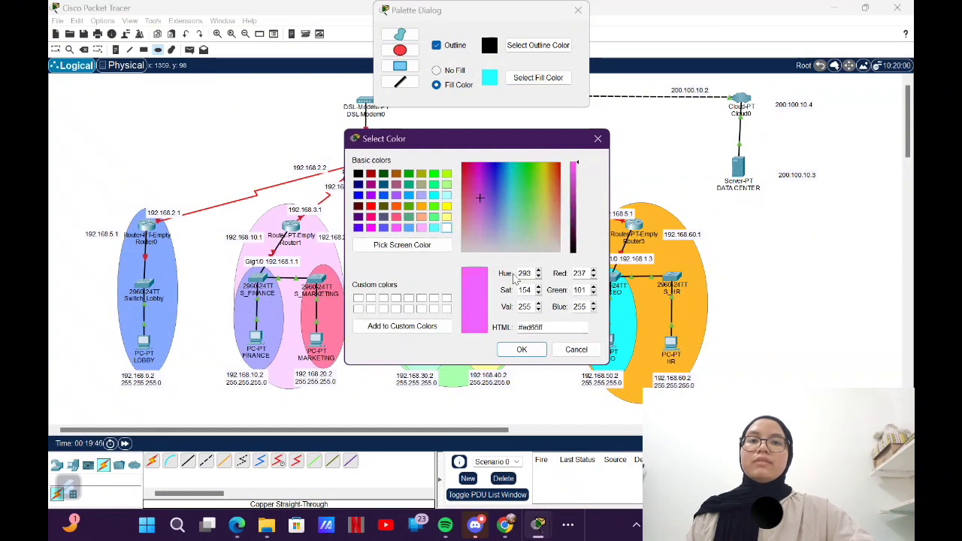
click(521, 350)
drag(646, 262, 699, 383)
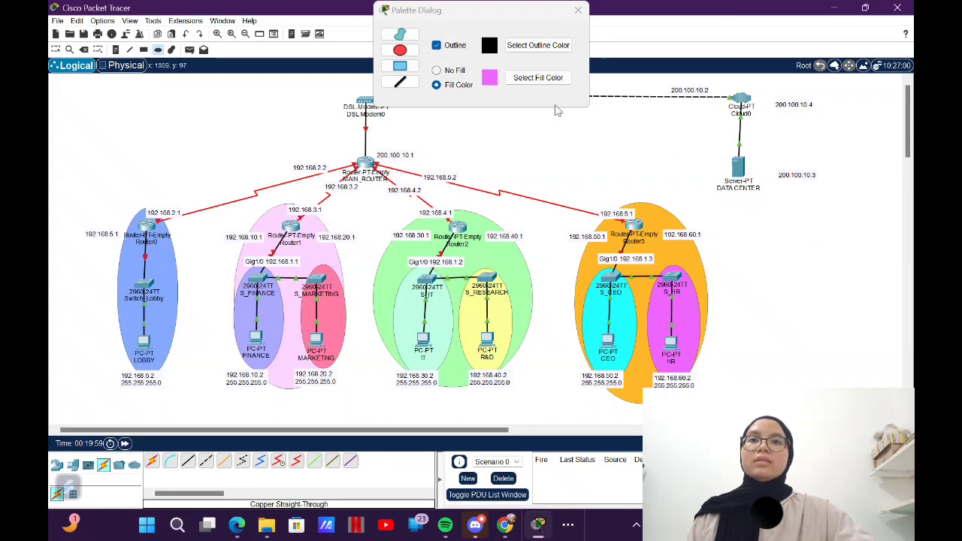
Step: Draw an ellipse filled with dark teal green around Cloud0 and the DATA CENTER server
click(538, 77)
click(471, 179)
click(422, 174)
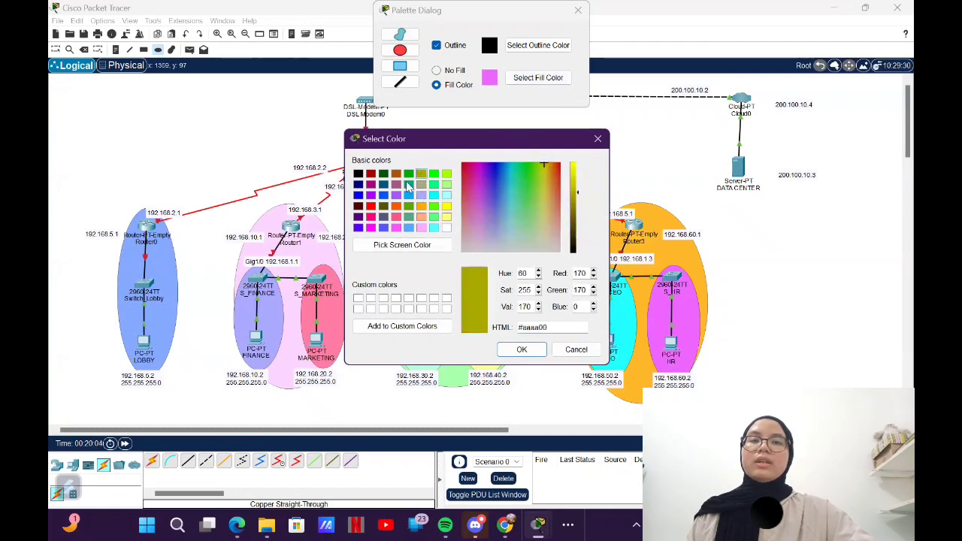
click(408, 185)
click(524, 350)
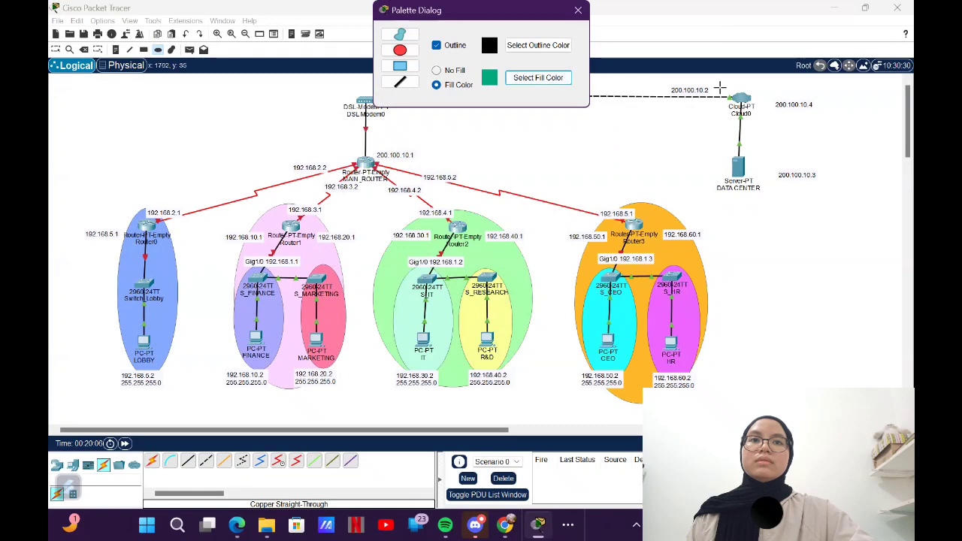
drag(718, 88, 770, 207)
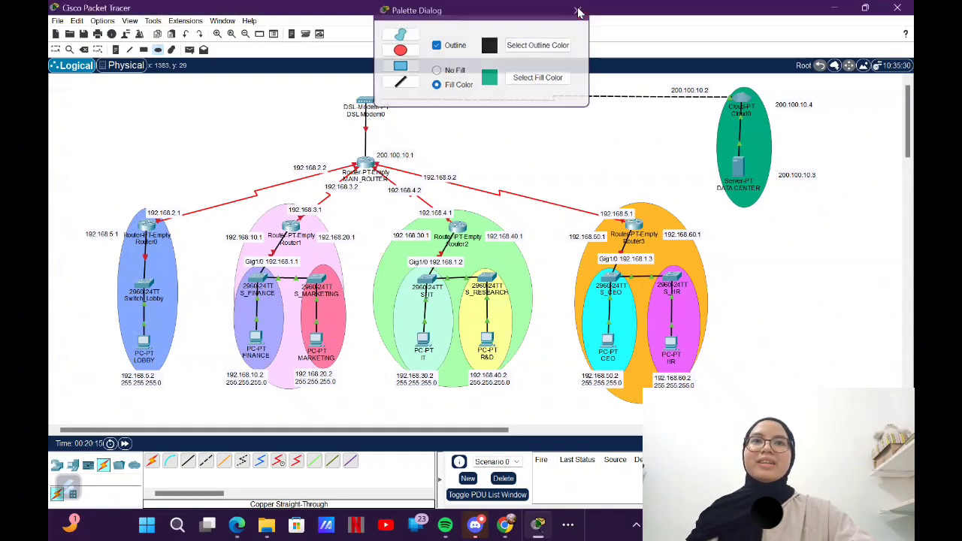
click(577, 11)
Step: Delete the teal green ellipse around Cloud0 and the DATA CENTER server
click(82, 50)
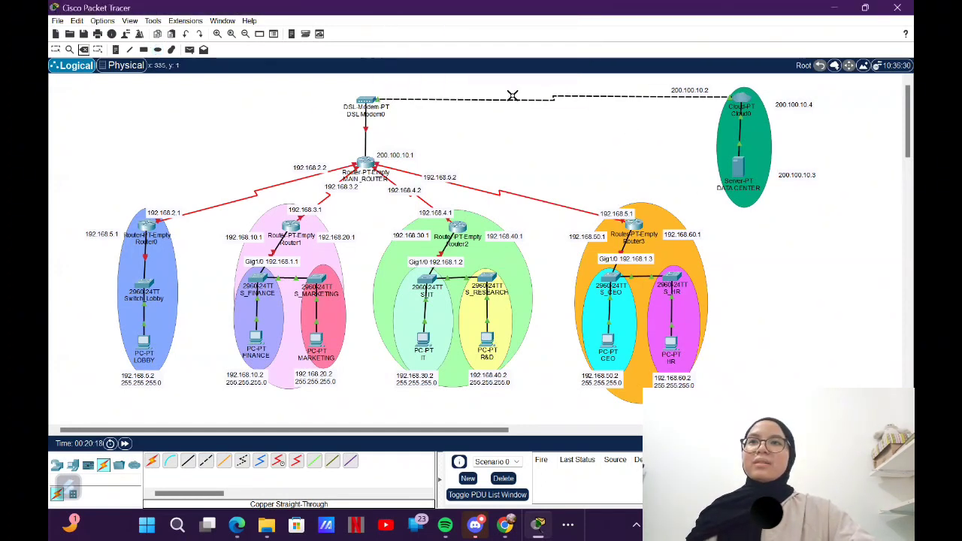
click(756, 143)
click(477, 278)
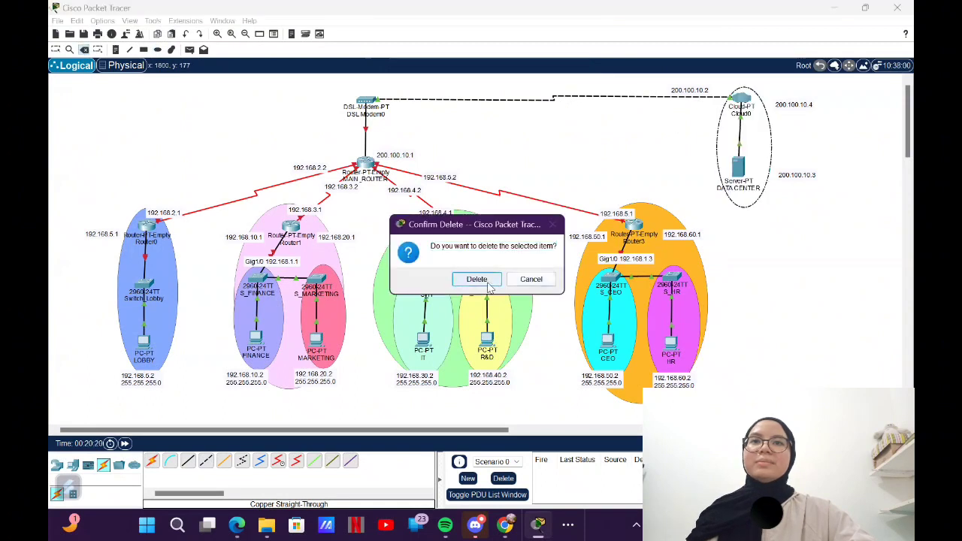
Step: Draw an ellipse filled with blue #339cff around Cloud0 and the DATA CENTER server
click(157, 49)
click(538, 78)
mouse_move(506, 180)
mouse_down()
mouse_move(494, 172)
mouse_move(495, 201)
mouse_move(486, 187)
mouse_move(498, 173)
mouse_move(502, 180)
mouse_up()
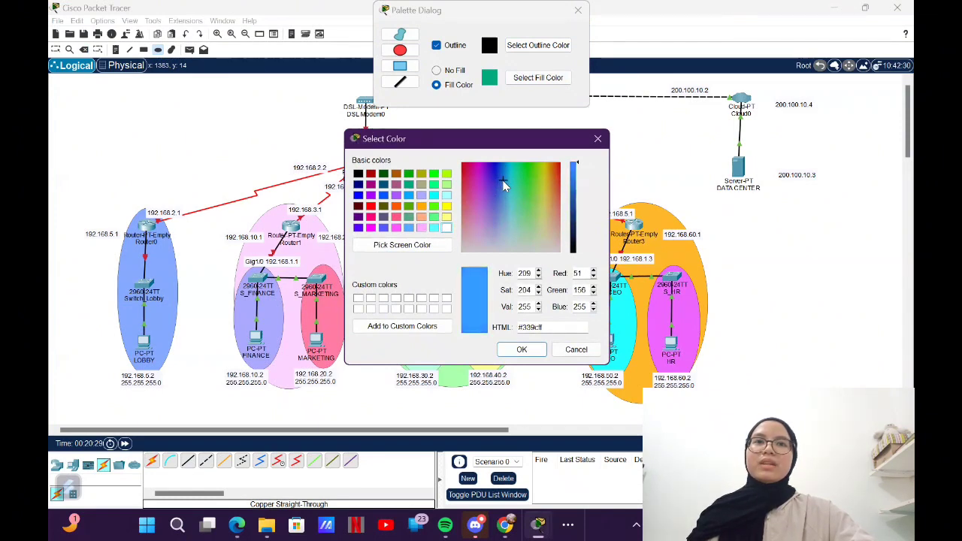
click(521, 350)
drag(712, 86, 767, 201)
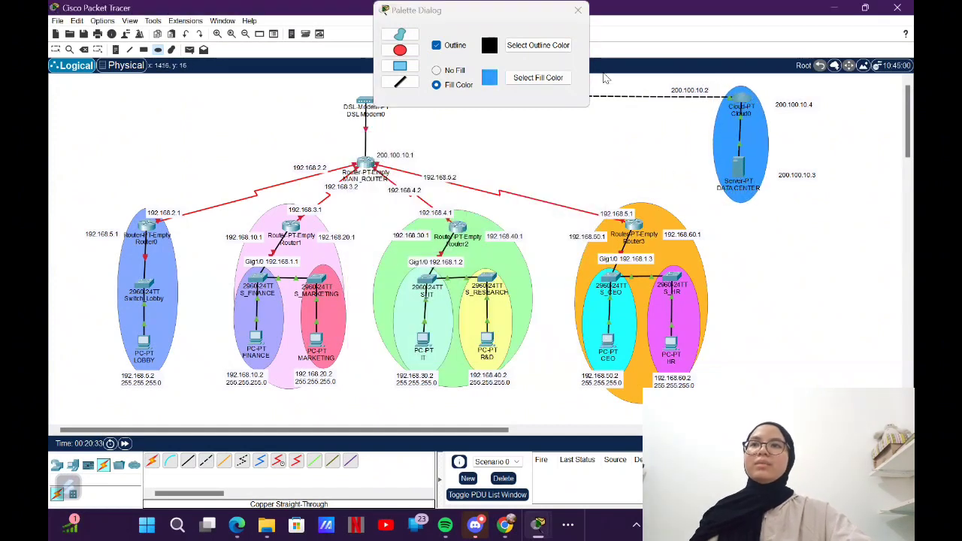
click(577, 10)
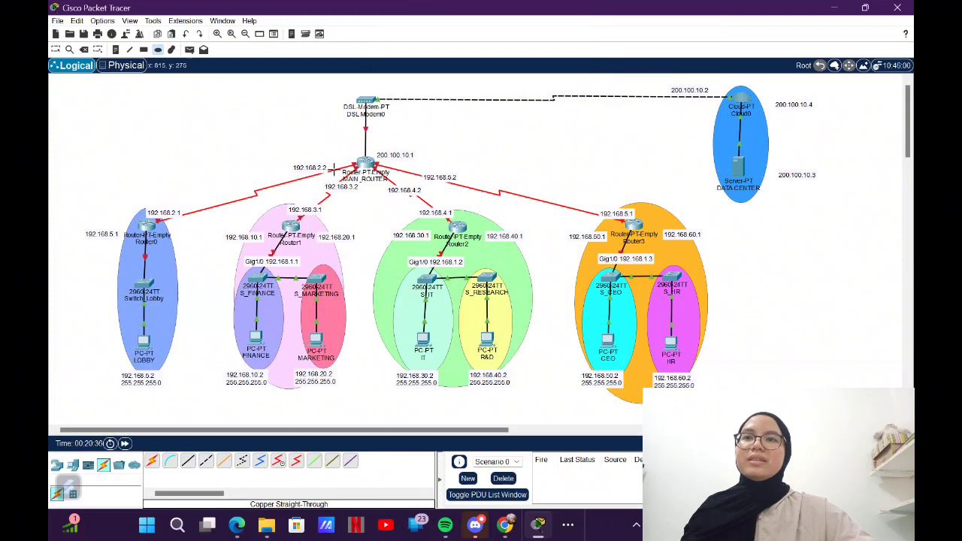
Step: Rename Router0 as "Router_Lt 1" and Router1 as "Router_Lt 2"
click(55, 49)
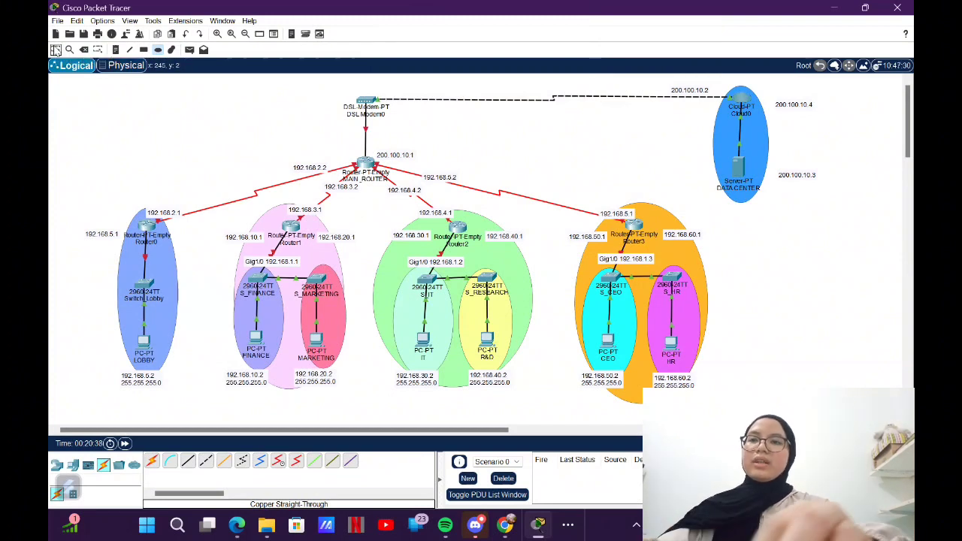
click(159, 242)
key(BackSpace)
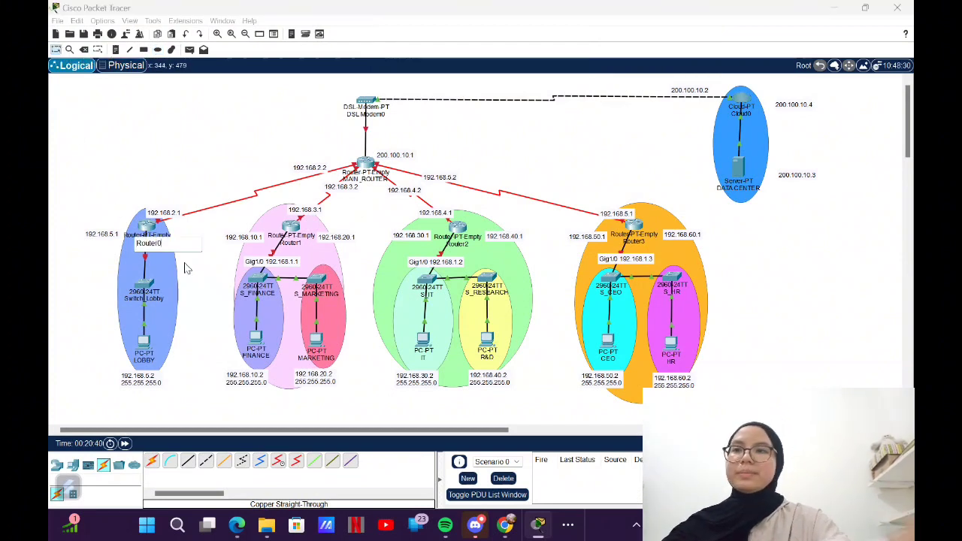
text(_L)
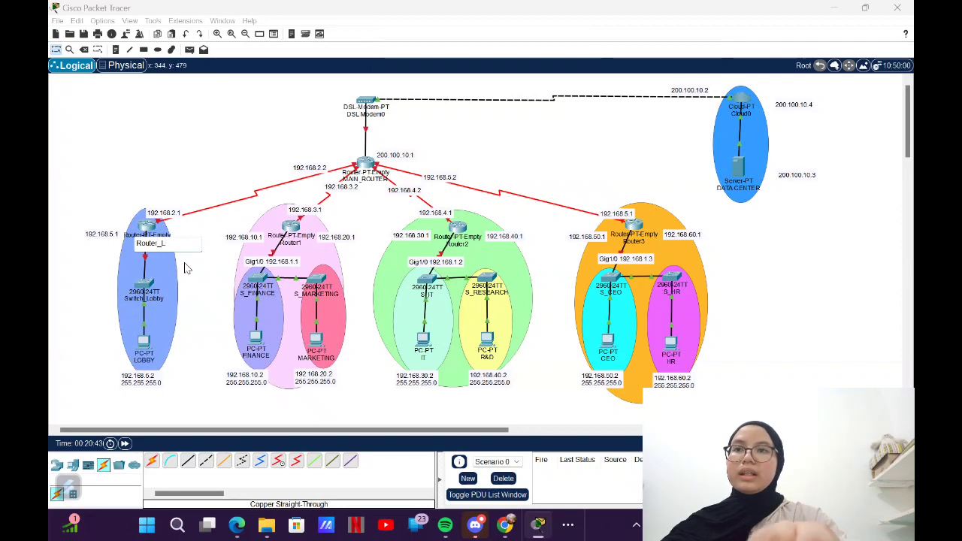
text(1)
click(307, 244)
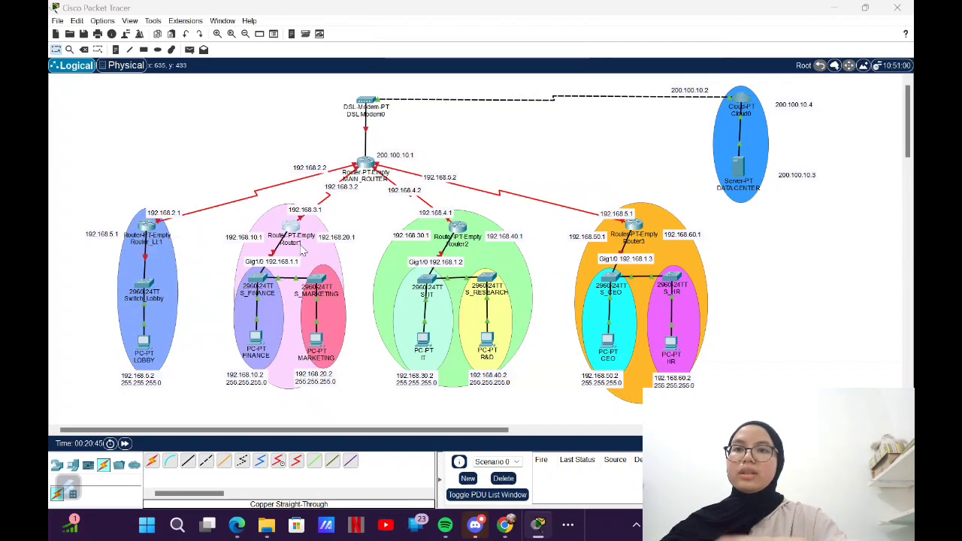
text(_L)
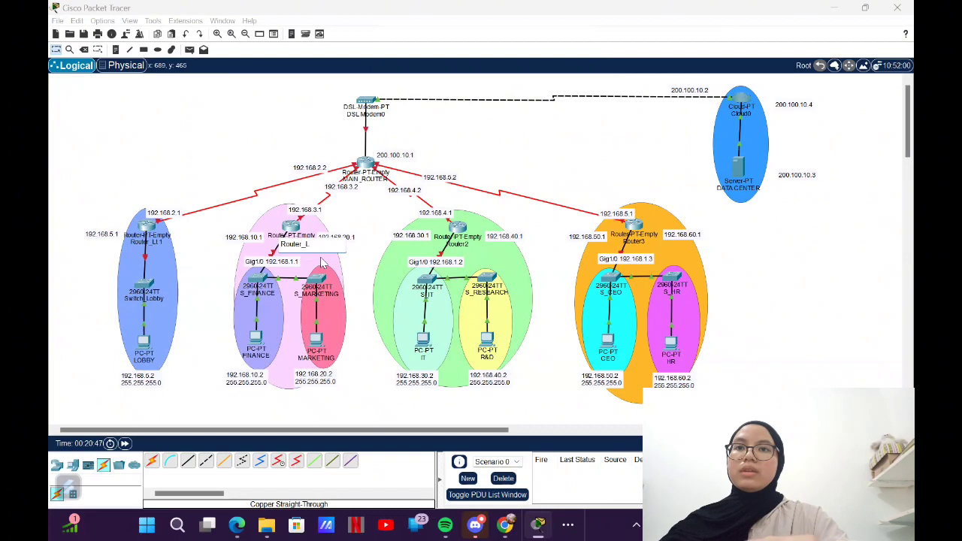
text(2)
Step: Rename Router2 as "Router_Lt 4" and Router3 as "Router_Lt 5"
click(460, 245)
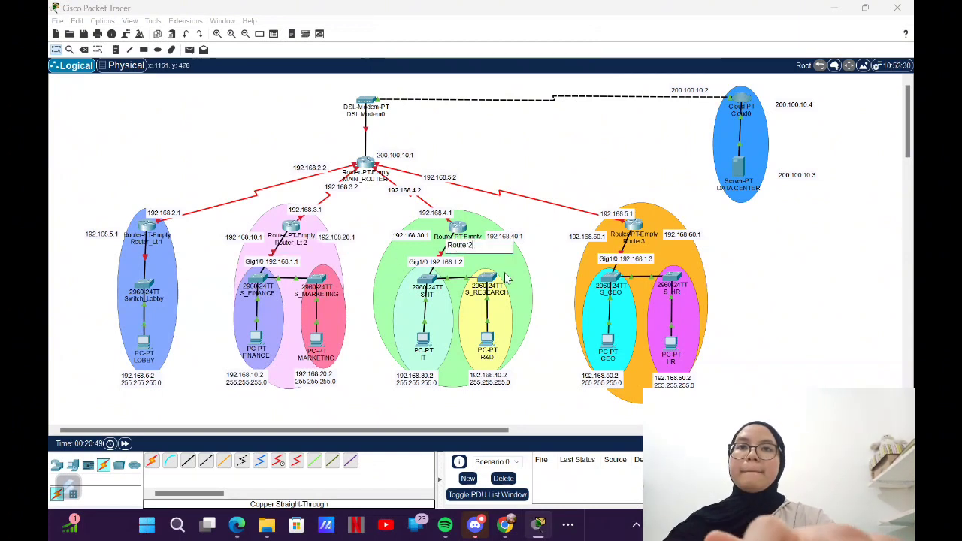
text(_L4)
click(632, 242)
key(BackSpace)
text(_Lt5)
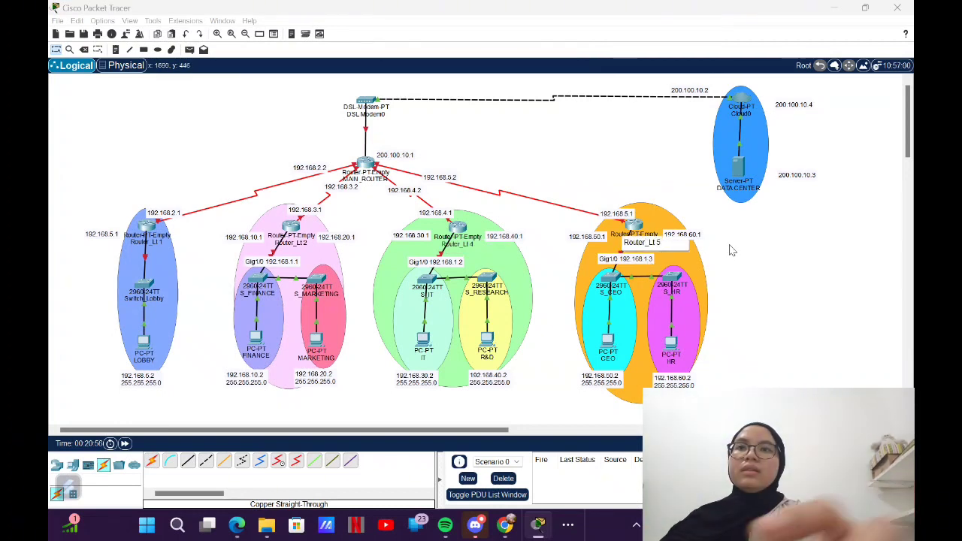
click(732, 250)
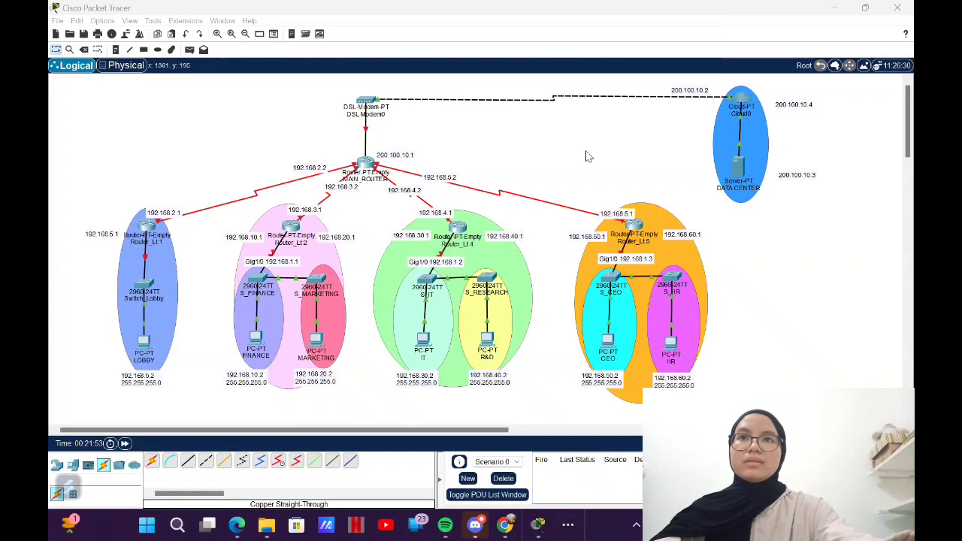
Step: Draw three unfilled, black-outlined rectangles across the topology: around MAIN_ROUTER, the row of four department routers, and the switches with their PCs
click(143, 48)
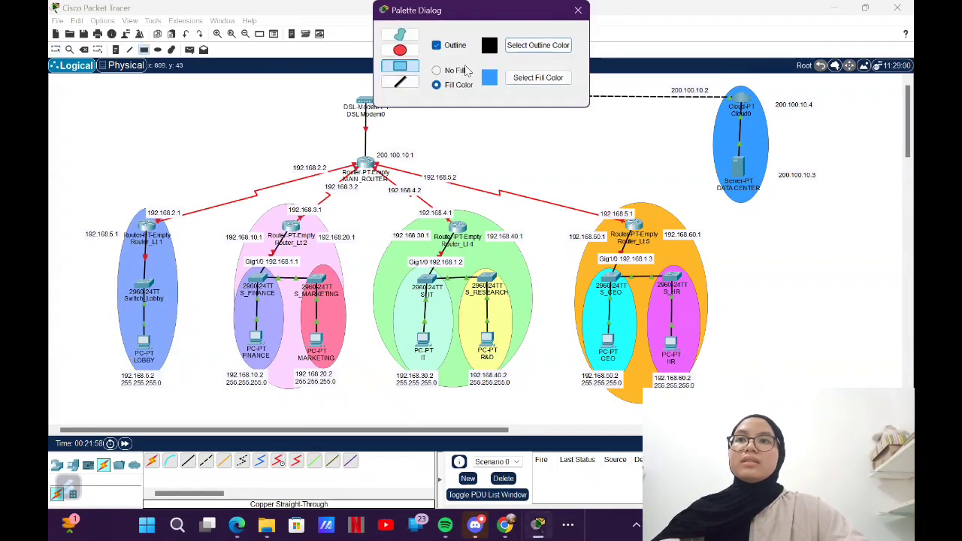
click(441, 72)
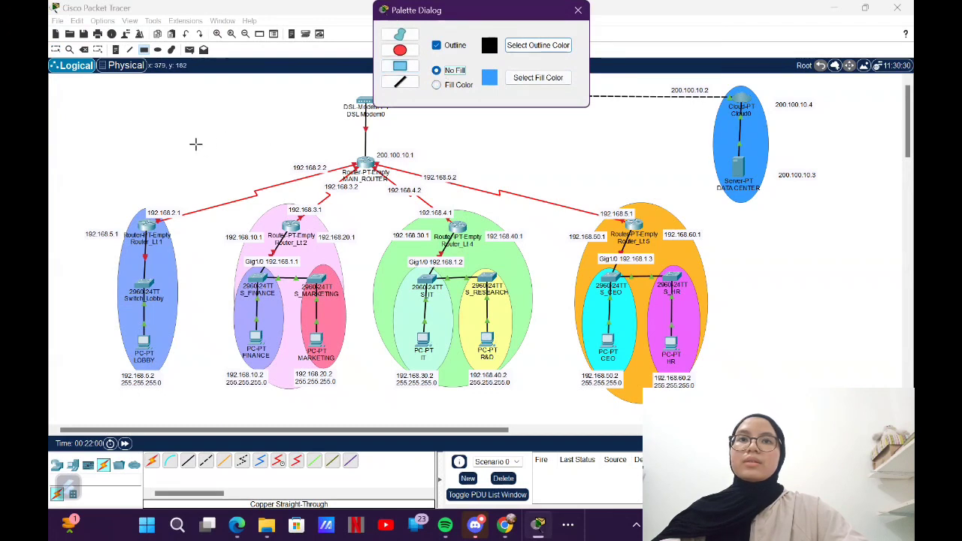
mouse_move(191, 130)
mouse_down()
mouse_move(443, 187)
mouse_move(689, 186)
mouse_move(596, 179)
mouse_up()
mouse_move(93, 194)
mouse_down()
mouse_move(144, 255)
mouse_move(714, 254)
mouse_up()
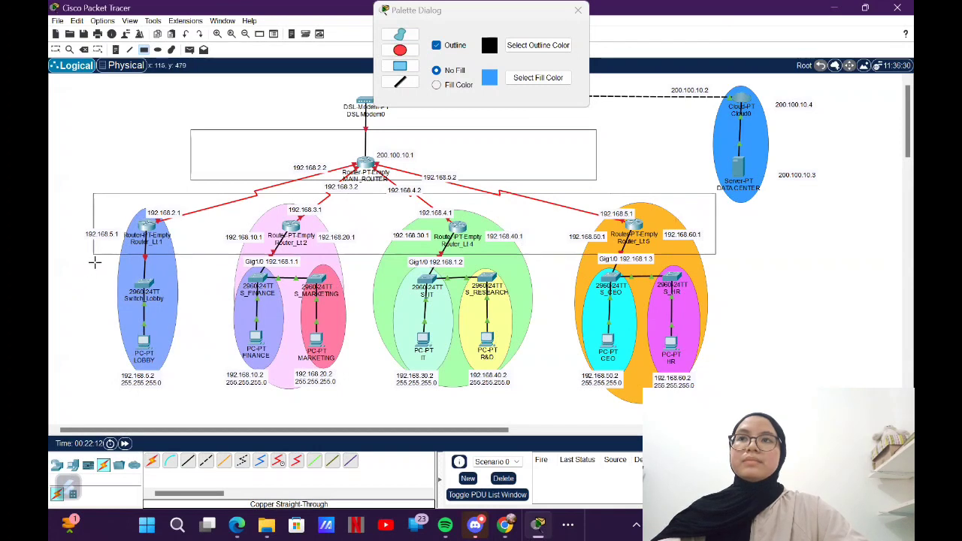
drag(93, 270, 718, 403)
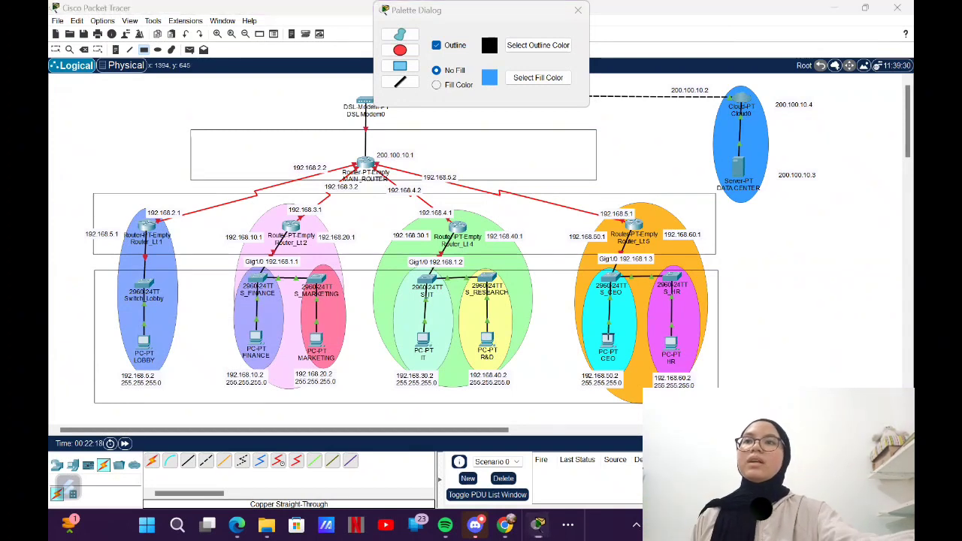
Step: Add three text notes beside the topology reading ACCESS LAYER, CORE LAYER and DISTRIBUTOR LAYER
click(577, 10)
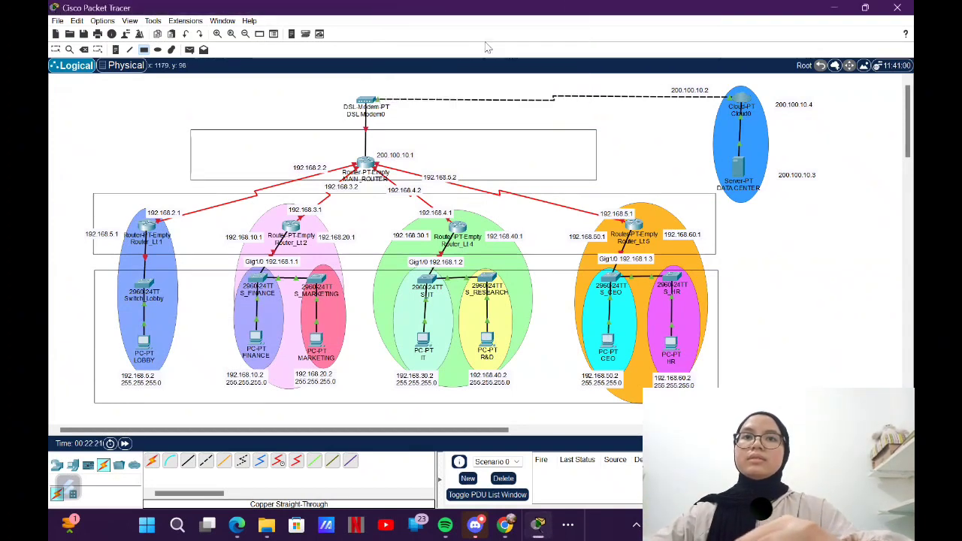
click(115, 49)
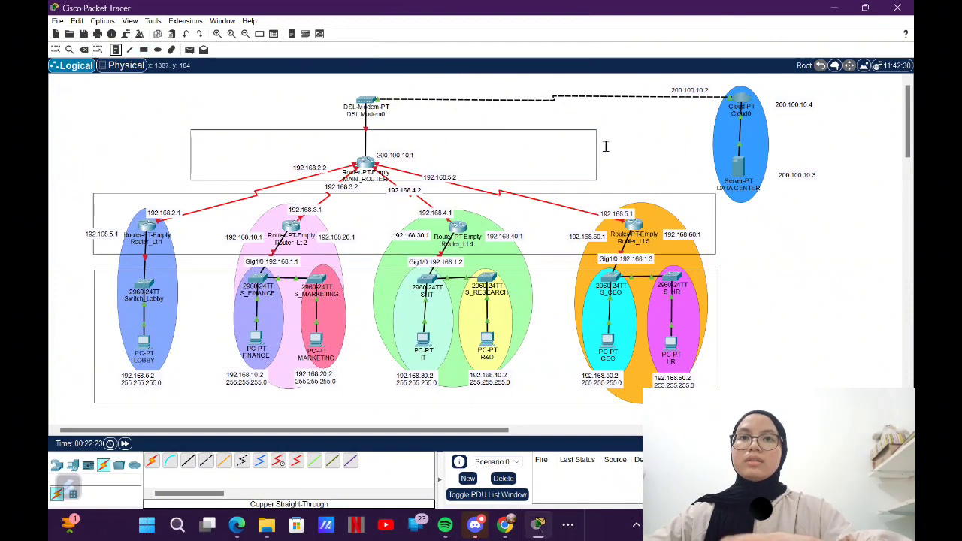
click(612, 150)
text(ACCESS LA)
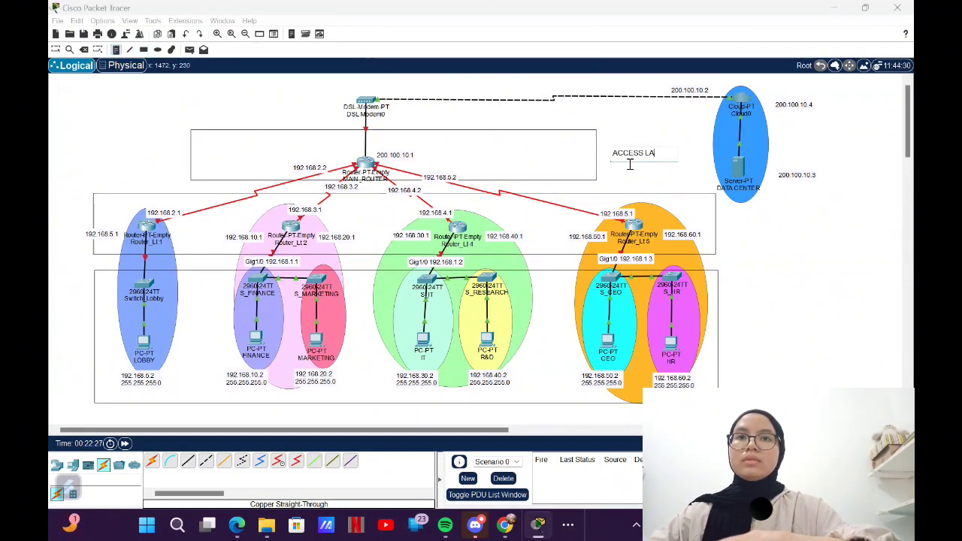
text(YER)
click(615, 177)
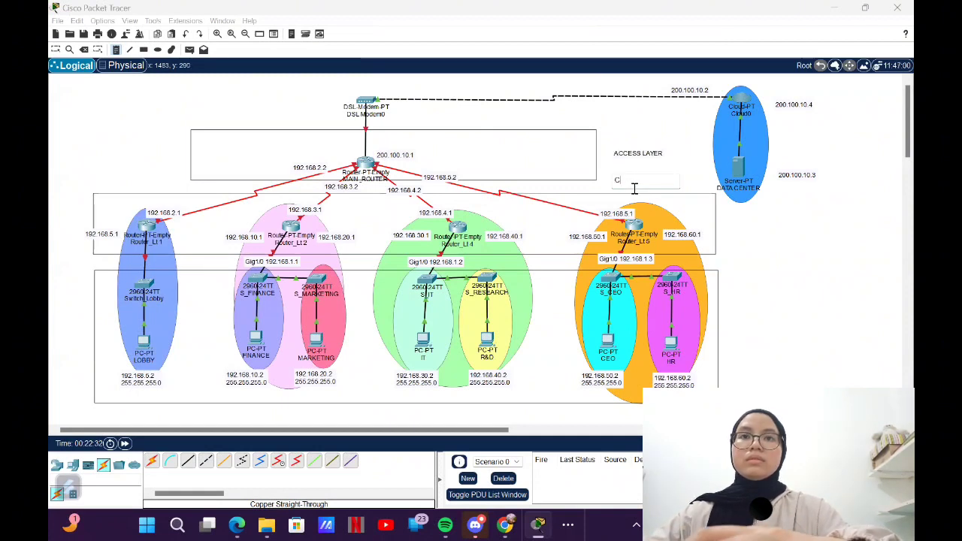
text(CORE LAYER)
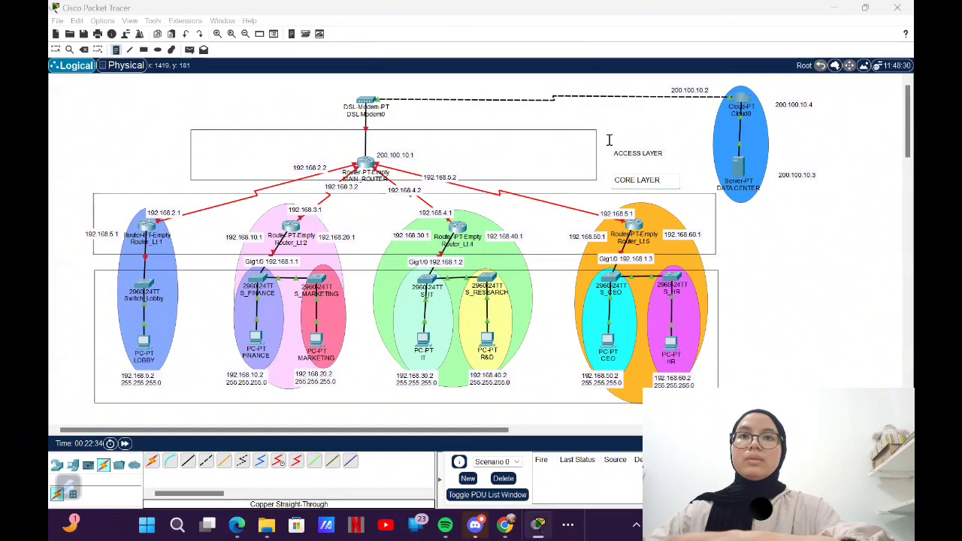
click(614, 127)
text(DIS)
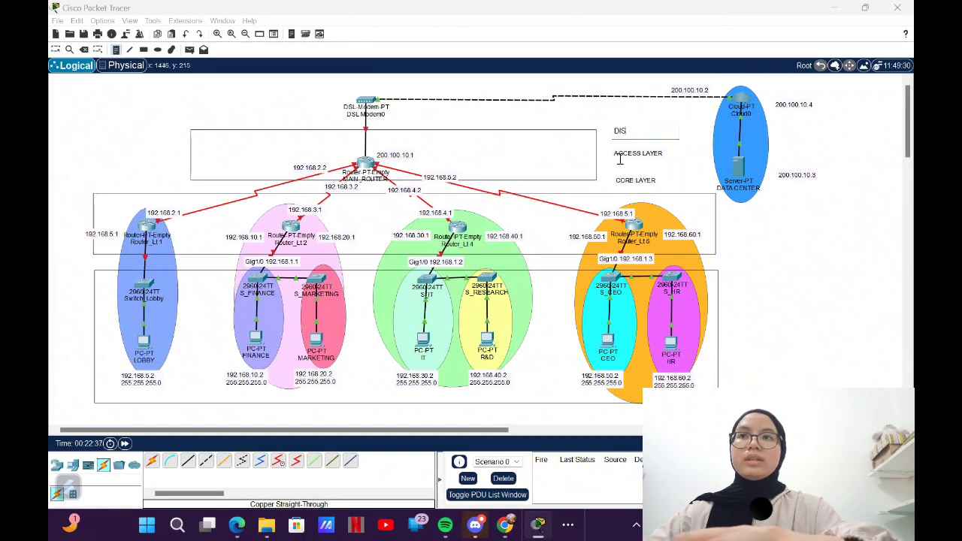
text(TRIBUTOR LAYER)
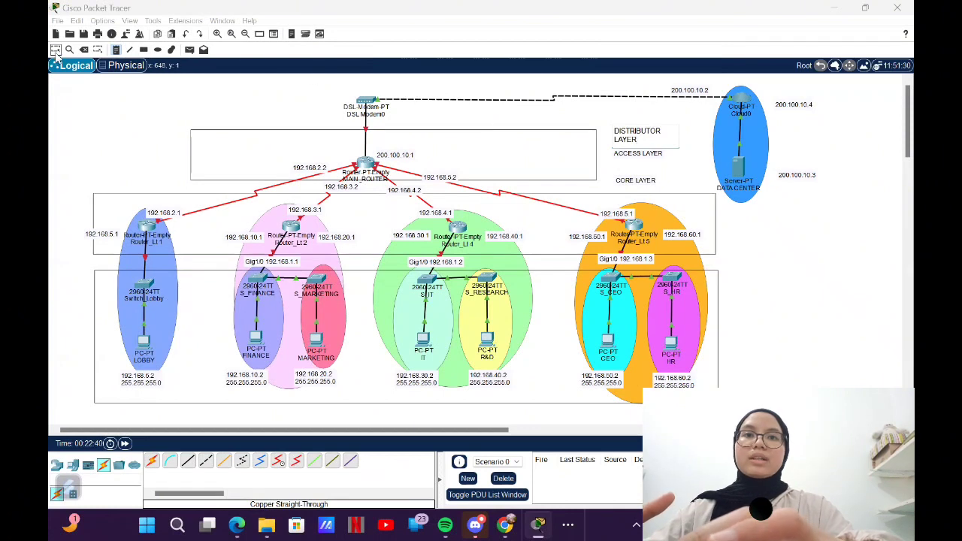
Step: Move each layer note beside its rectangle: CORE LAYER by MAIN_ROUTER, DISTRIBUTOR LAYER by the department routers, ACCESS LAYER by the switches and PCs
click(56, 53)
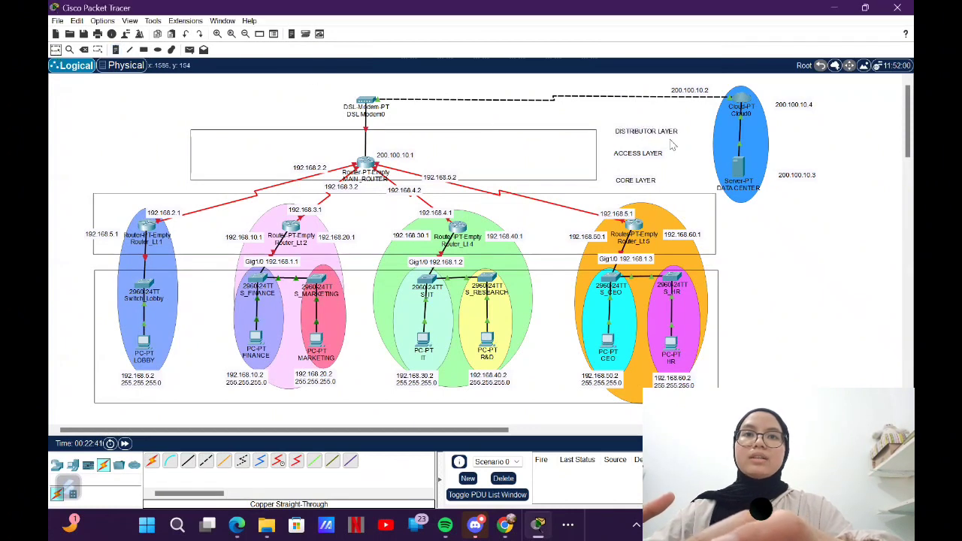
drag(646, 157, 768, 337)
drag(650, 135, 789, 248)
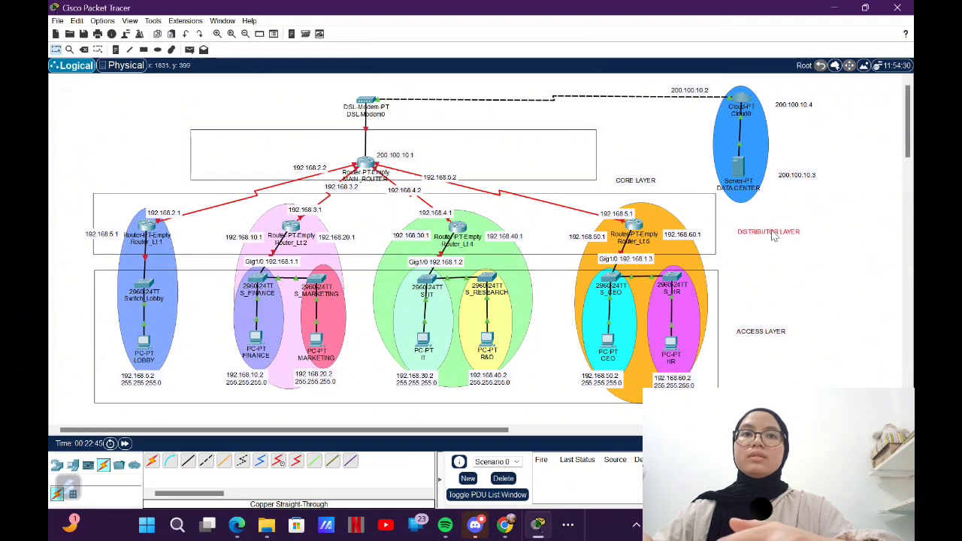
drag(653, 186, 646, 157)
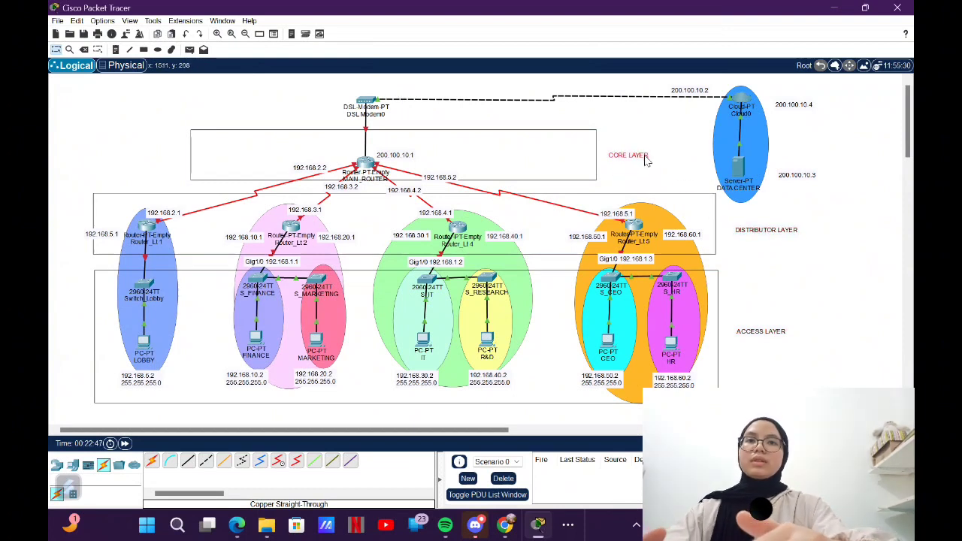
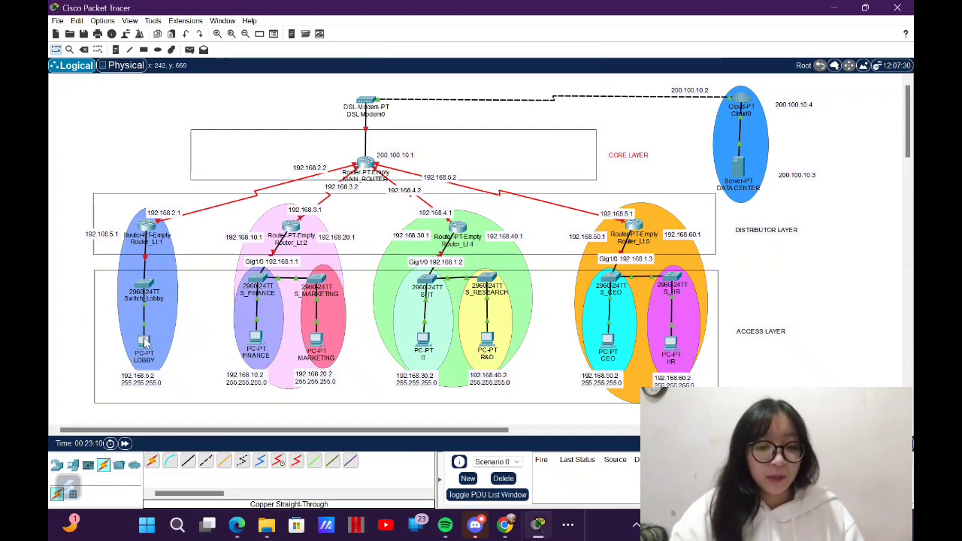
Step: Configure the LOBBY PC with static IPv4 address 192.168.5.2, subnet mask 255.255.255.0 and default gateway 192.168.5.1
click(146, 343)
click(420, 63)
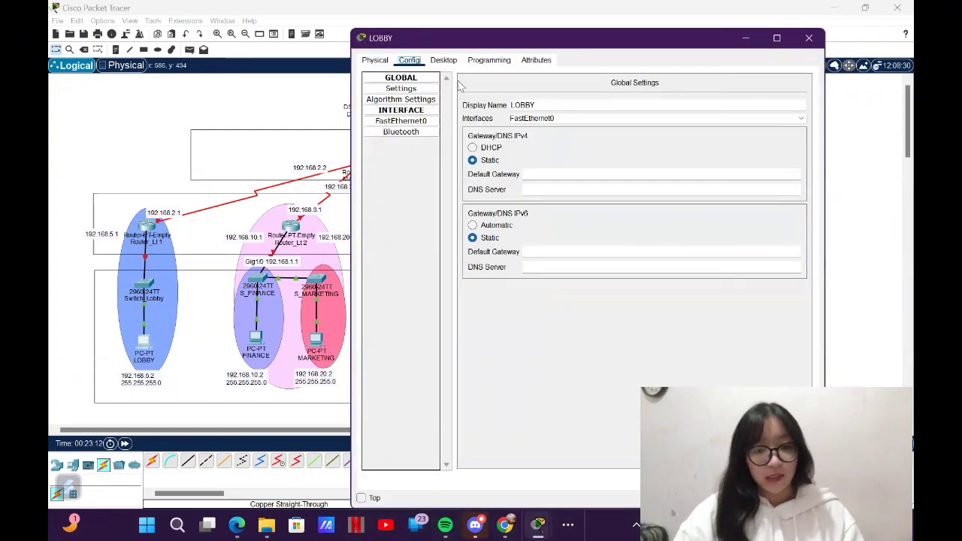
click(444, 61)
click(412, 100)
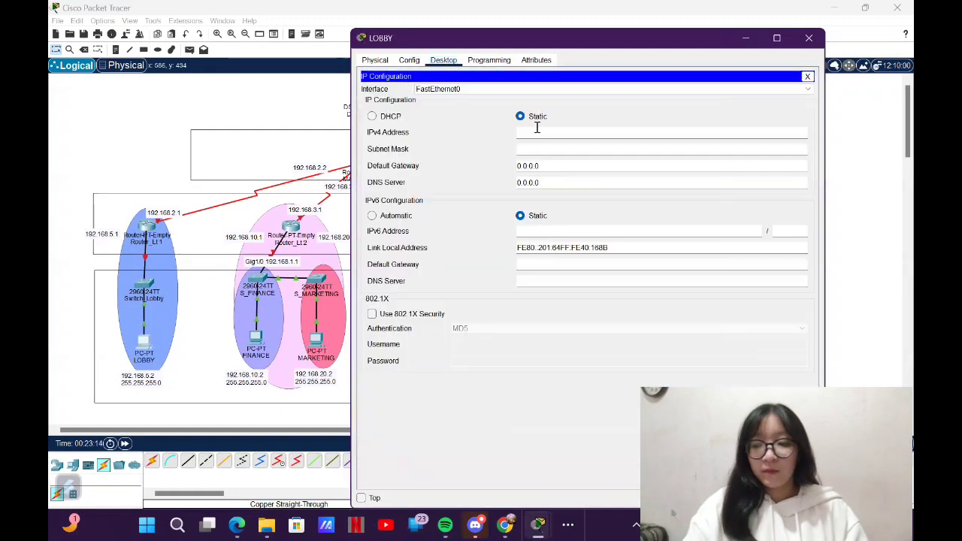
click(542, 132)
text(192.1)
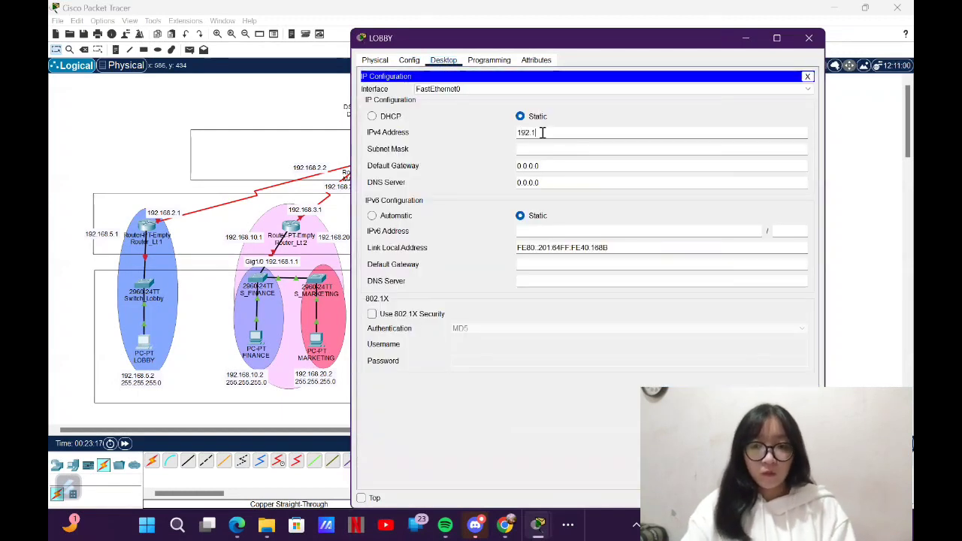
text(68.5.2)
click(559, 148)
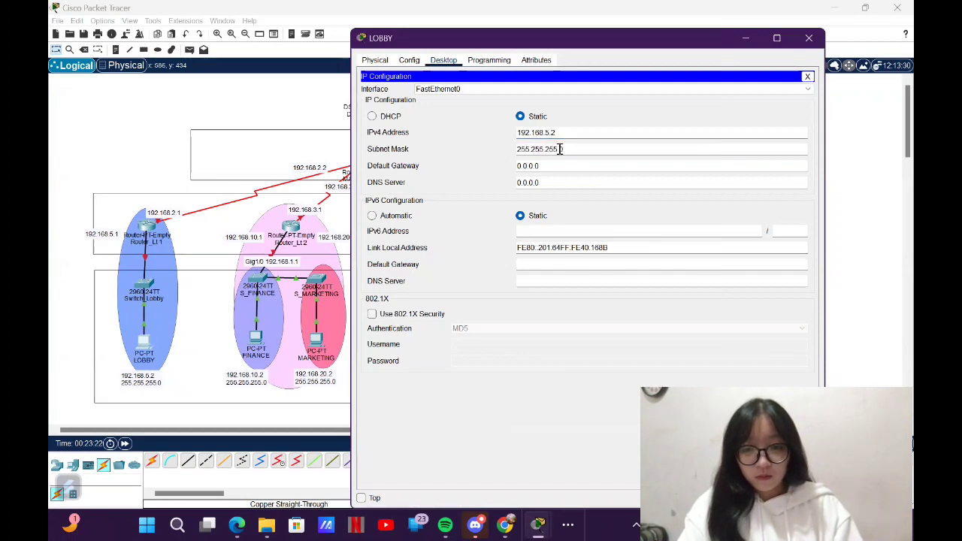
double_click(521, 166)
text(192.168.5.1)
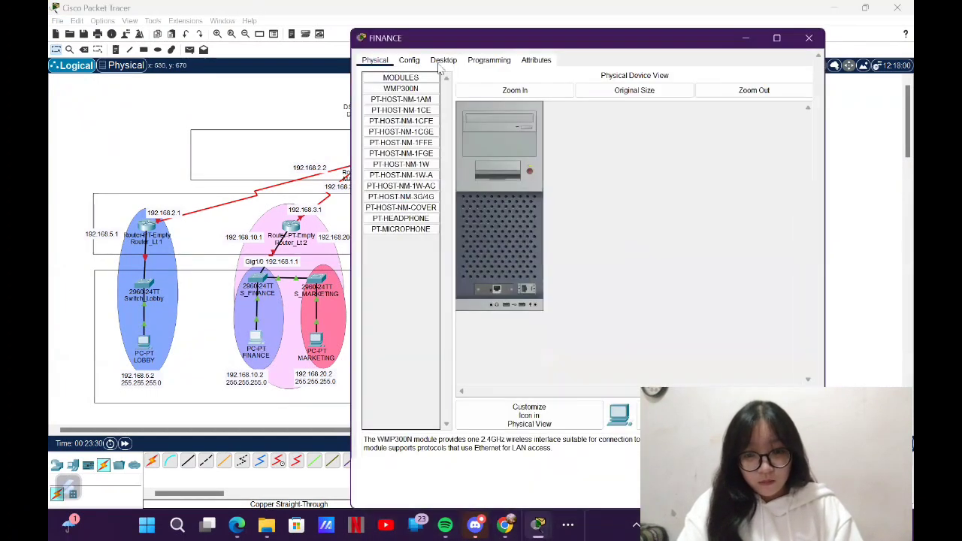
Step: Configure the FINANCE PC with static IPv4 address 192.168.10.2, subnet mask 255.255.255.0 and default gateway 192.168.10.1
click(443, 60)
click(429, 99)
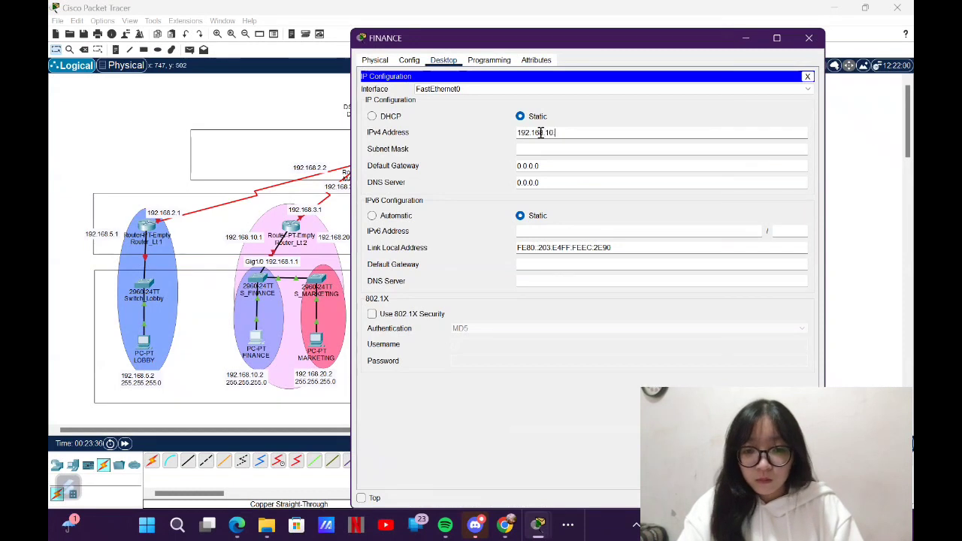
click(561, 148)
drag(564, 163, 509, 160)
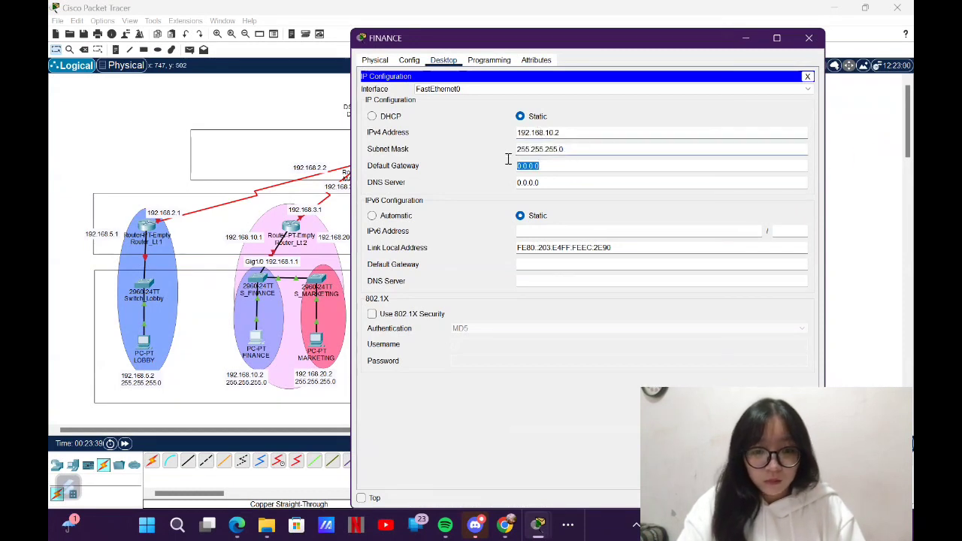
text(192.168.10.1)
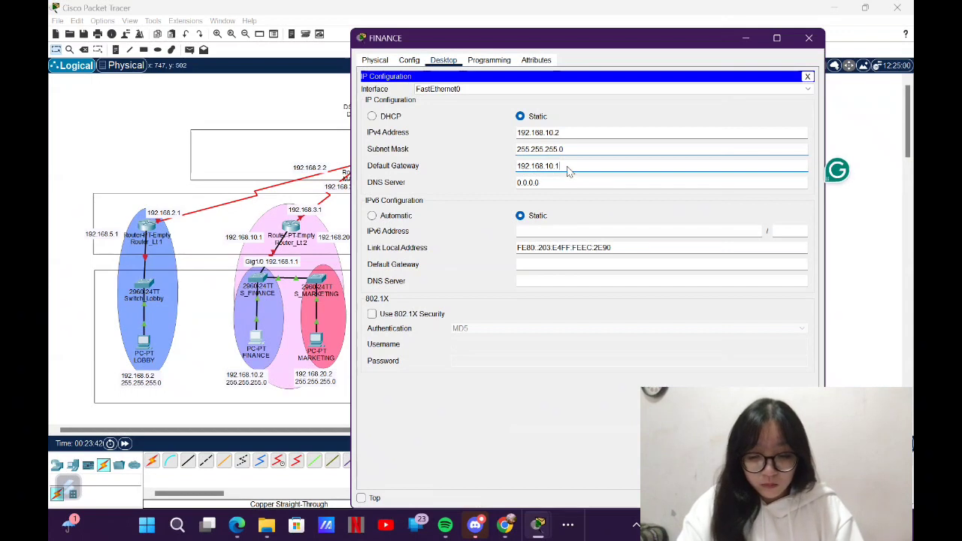
click(813, 37)
Step: Configure the MARKETING PC with static IPv4 address 192.168.20.2, subnet mask 255.255.255.0 and default gateway 192.168.20.1
click(315, 342)
click(417, 64)
click(443, 60)
click(406, 94)
click(556, 132)
text(192.168)
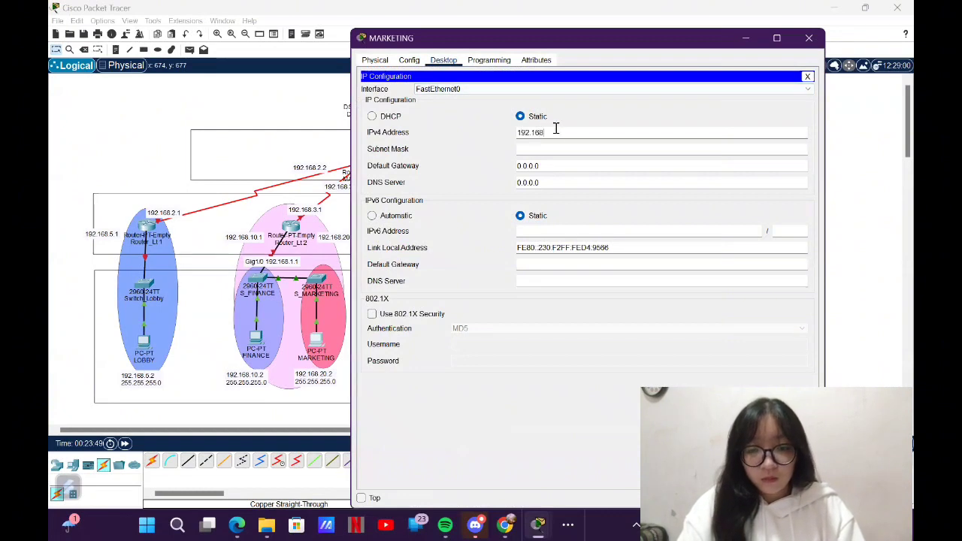
text(.20.2)
click(551, 149)
drag(553, 166, 515, 166)
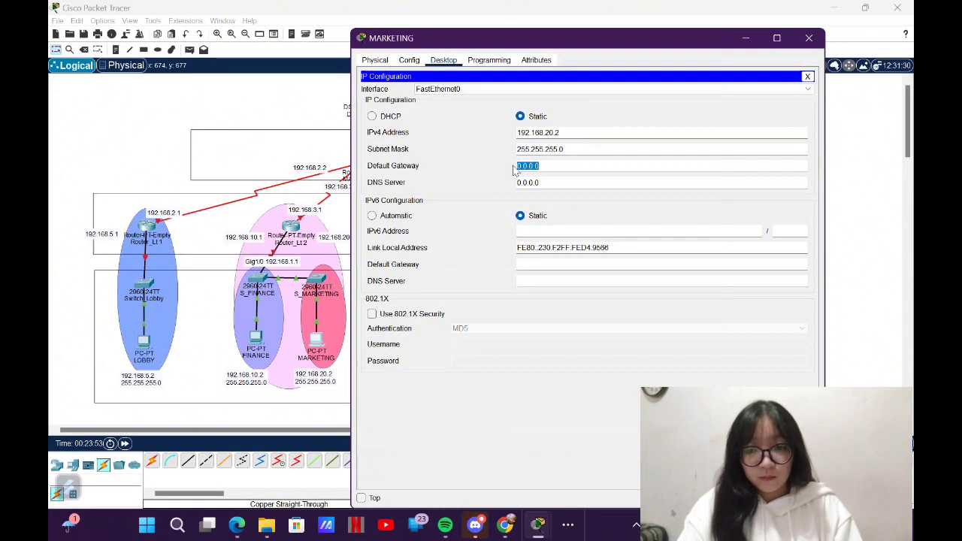
text(192.168)
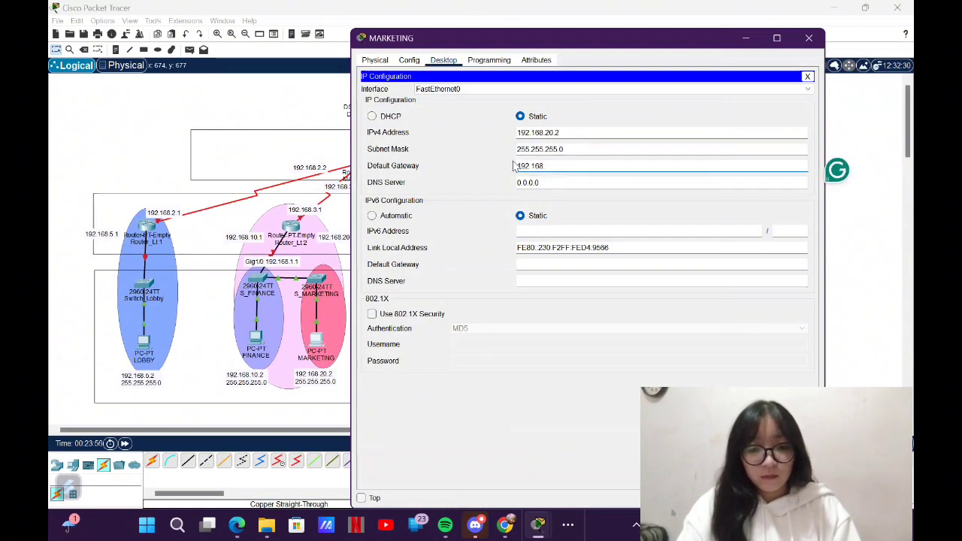
text(.20.1)
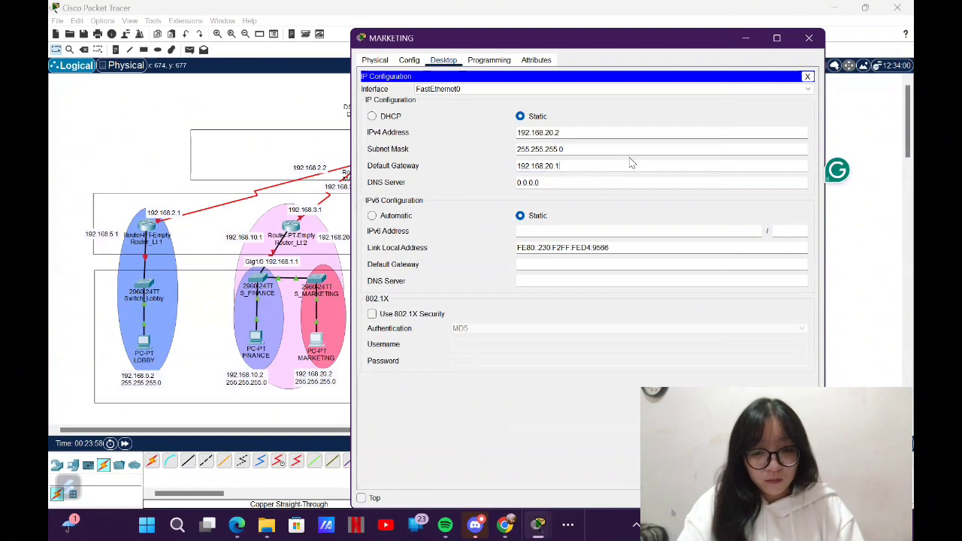
click(808, 38)
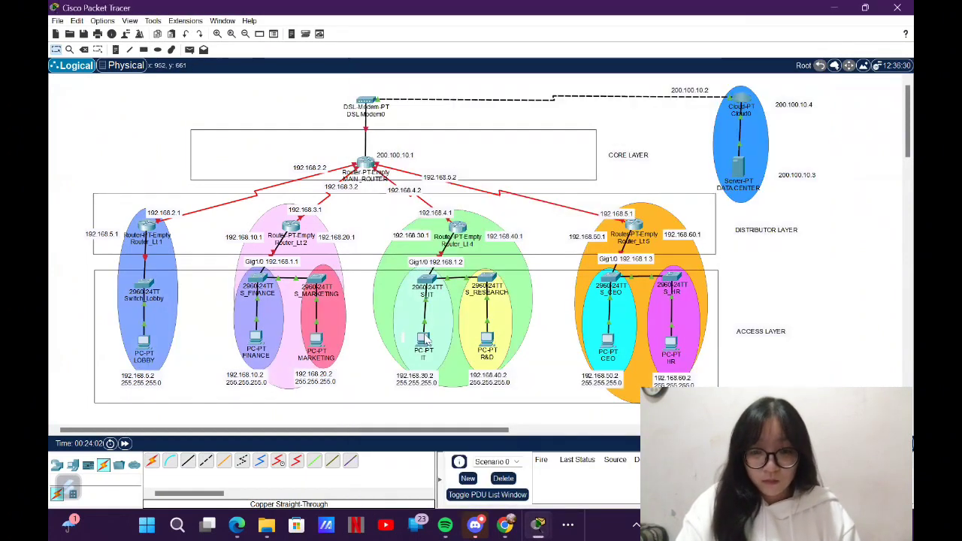
Step: Configure the IT PC with static IPv4 address 192.168.30.2, subnet mask 255.255.255.0 and default gateway 192.168.30.1
click(426, 340)
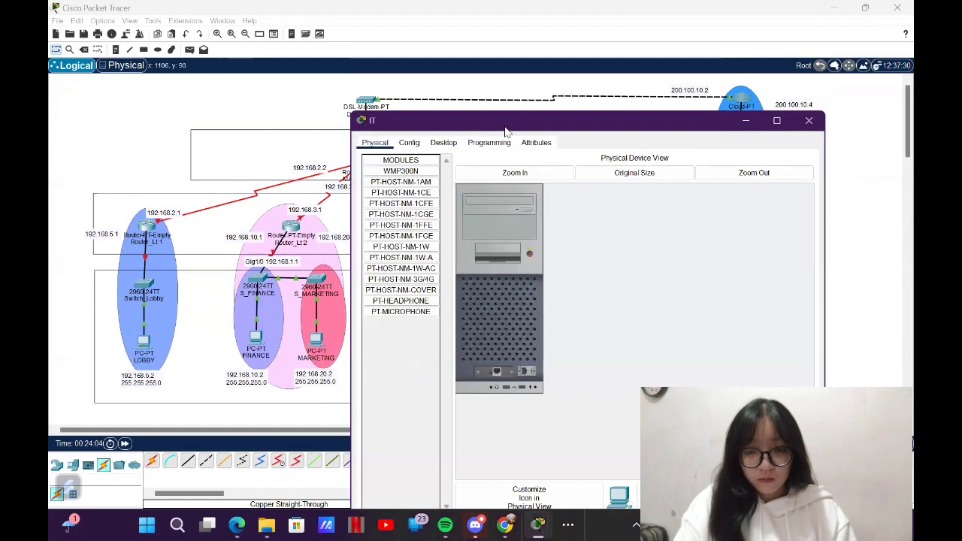
drag(505, 131, 523, 100)
click(460, 111)
click(427, 137)
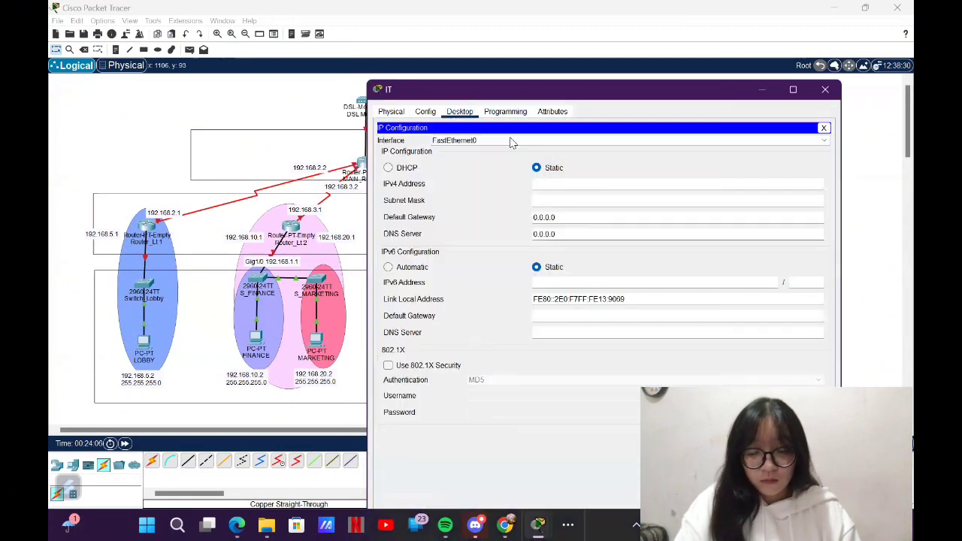
click(564, 184)
text(192.168.30.2)
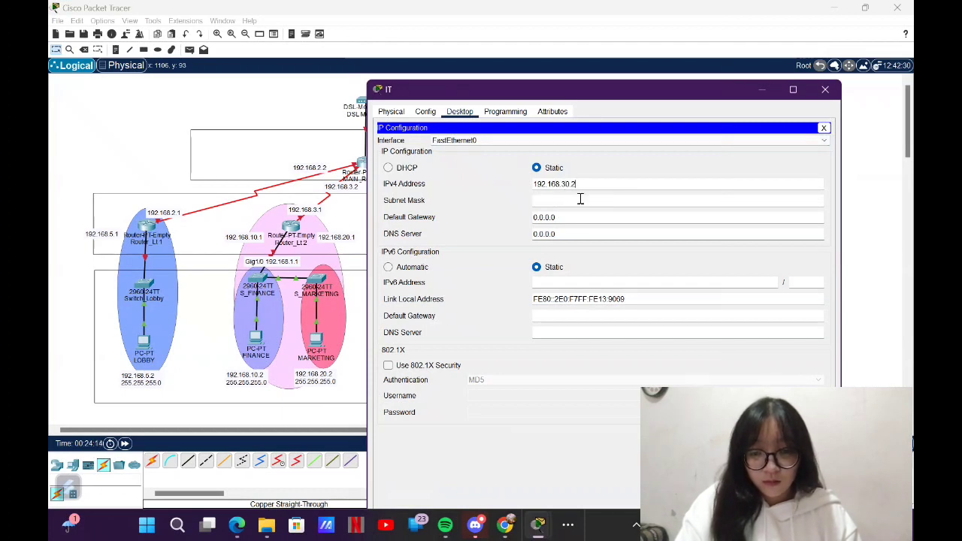
click(581, 199)
click(592, 216)
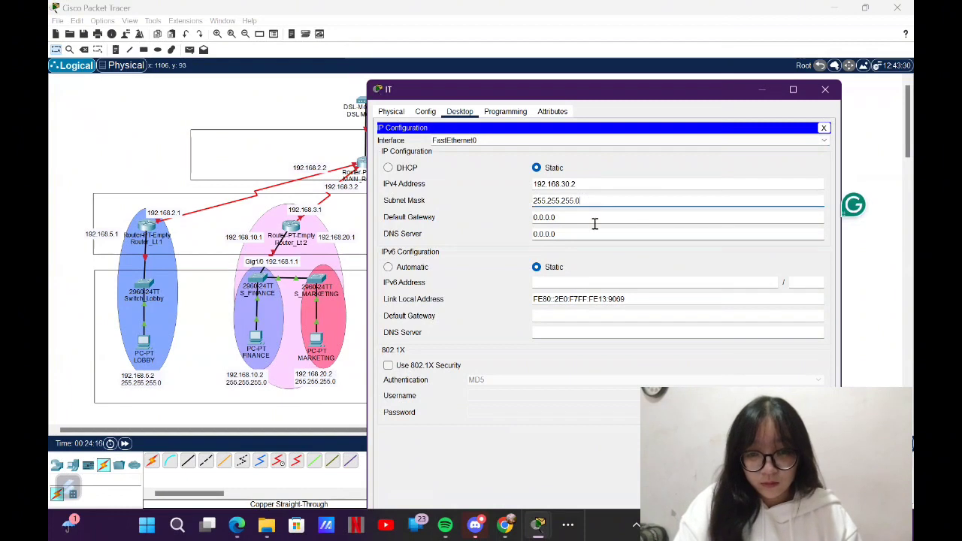
double_click(544, 216)
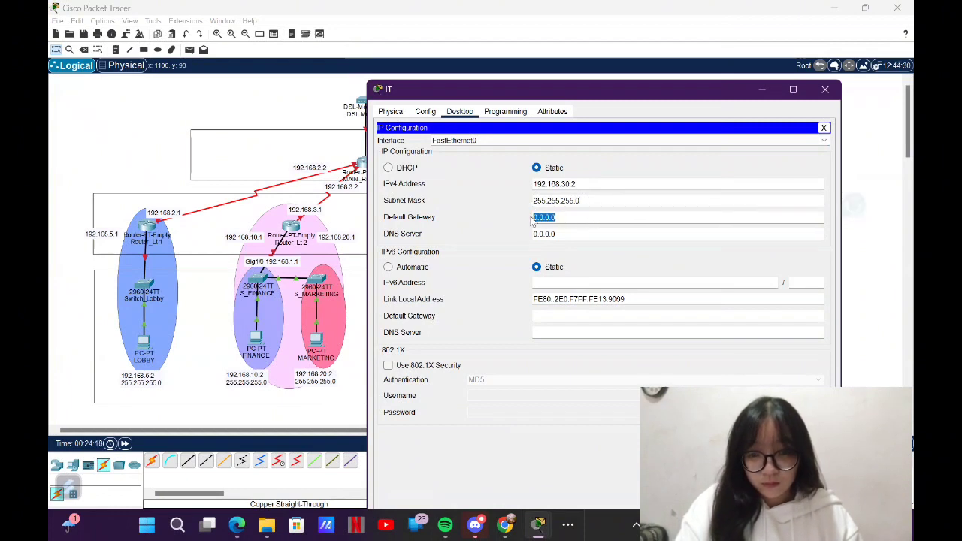
text(192.168.30.1)
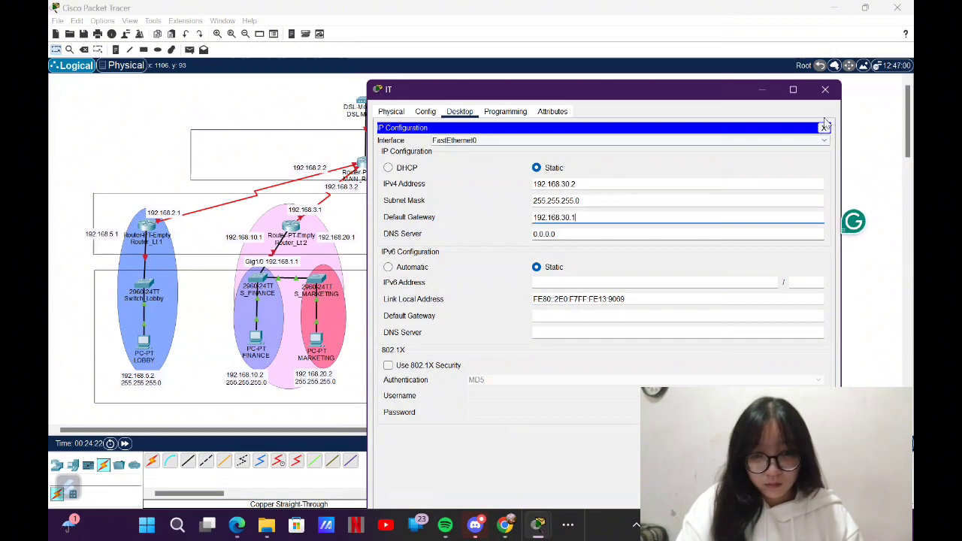
click(825, 90)
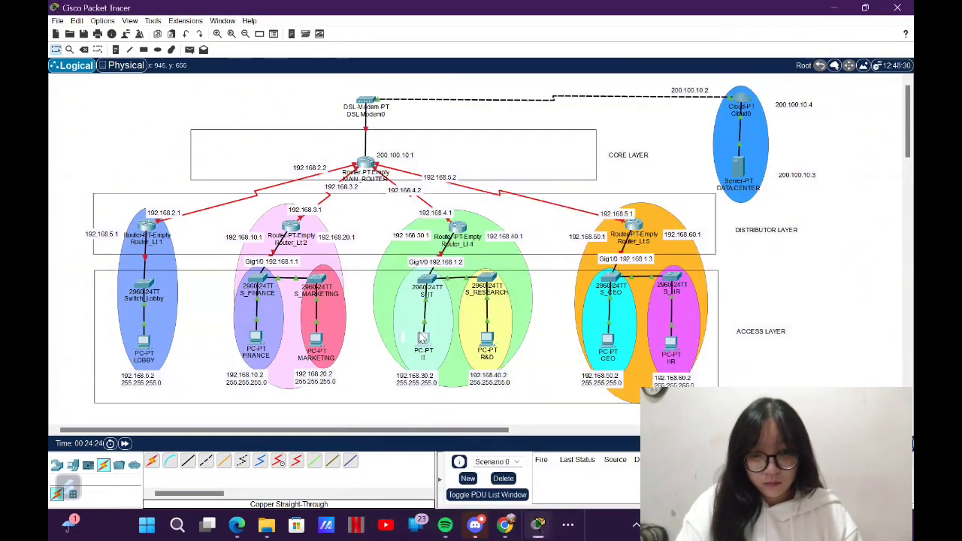
Step: Configure the R&D PC with static IPv4 address 192.168.40.2, subnet mask 255.255.255.0 and default gateway 192.168.40.1
click(485, 338)
click(444, 142)
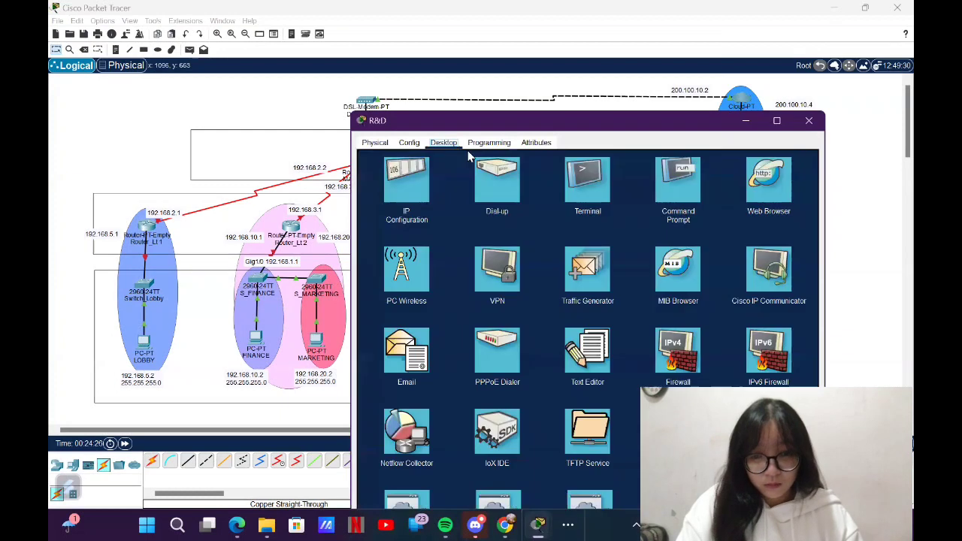
click(405, 182)
text(192)
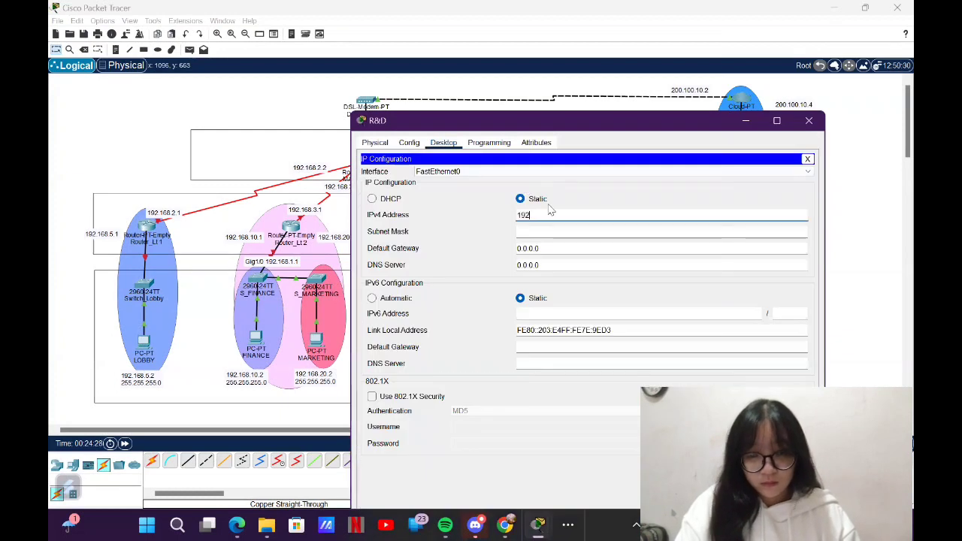
text(.168.40)
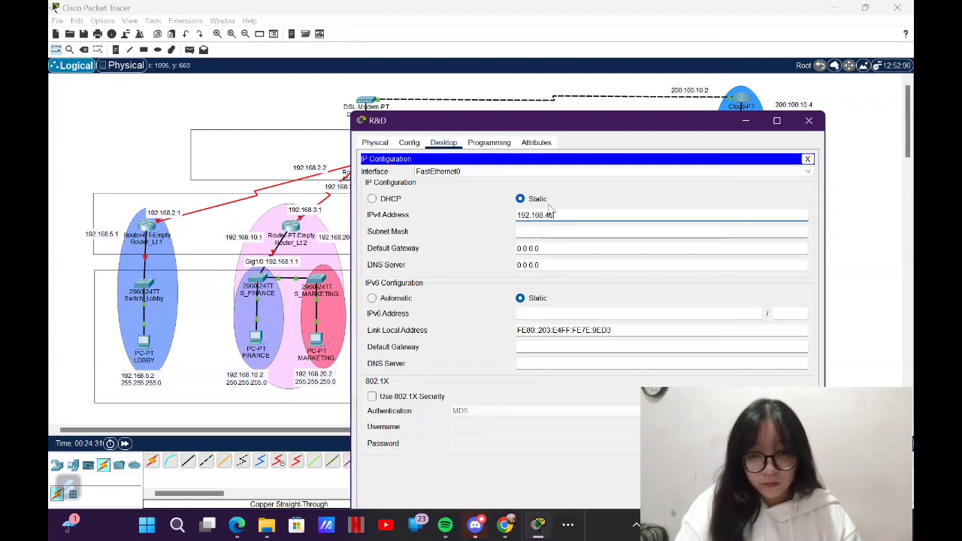
text(.2)
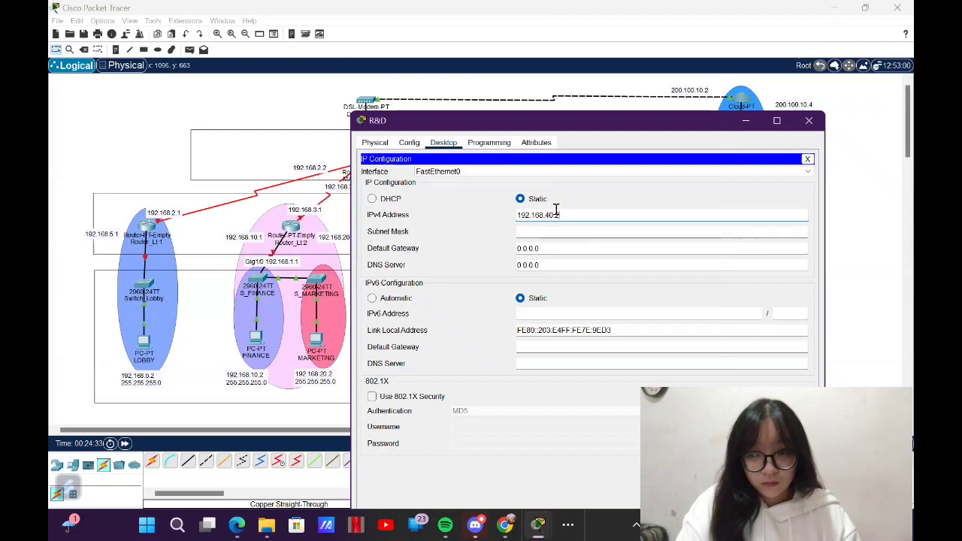
click(563, 229)
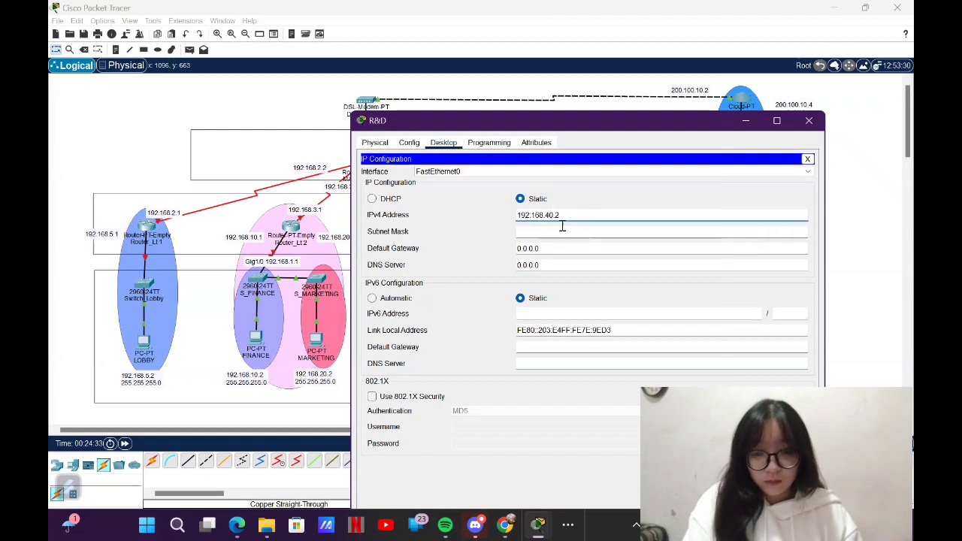
double_click(516, 250)
text(192.168.40.1)
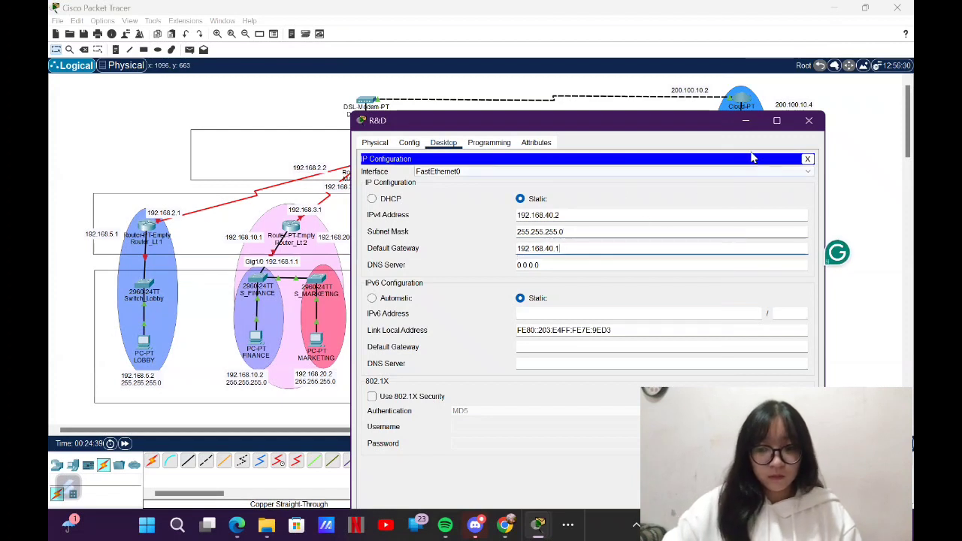
click(817, 121)
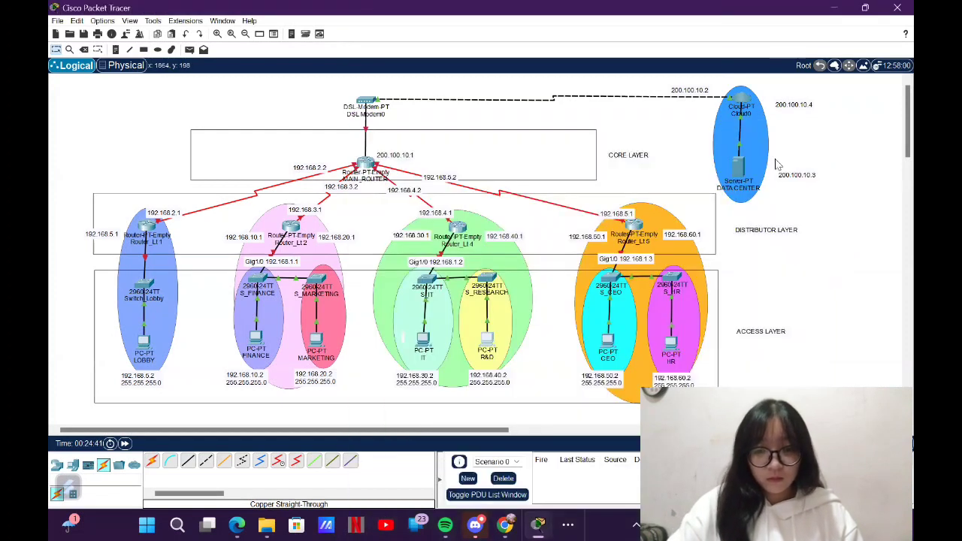
Step: Configure the CEO PC with static IPv4 address 192.168.50.2, subnet mask 255.255.255.0 and default gateway 192.168.50.1
click(610, 342)
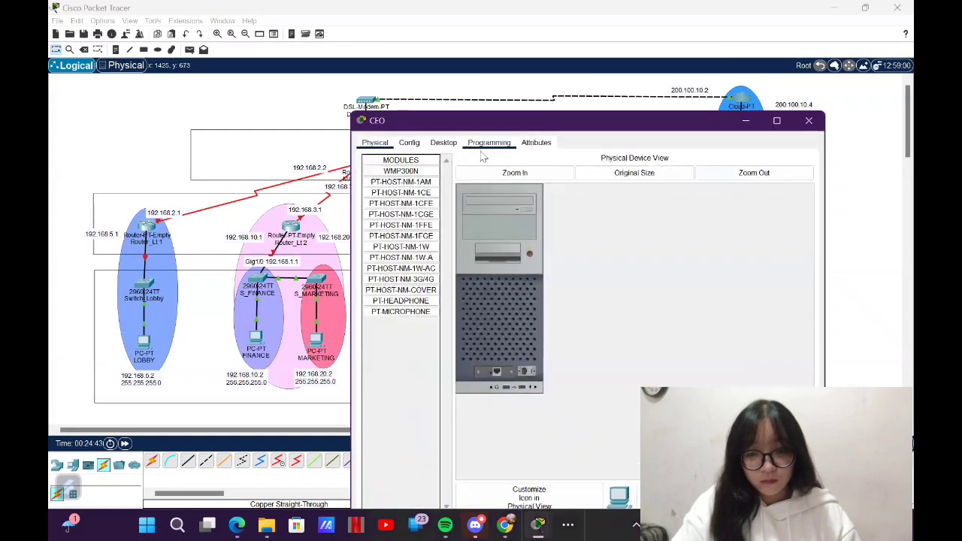
click(445, 142)
click(415, 167)
click(560, 215)
text(1)
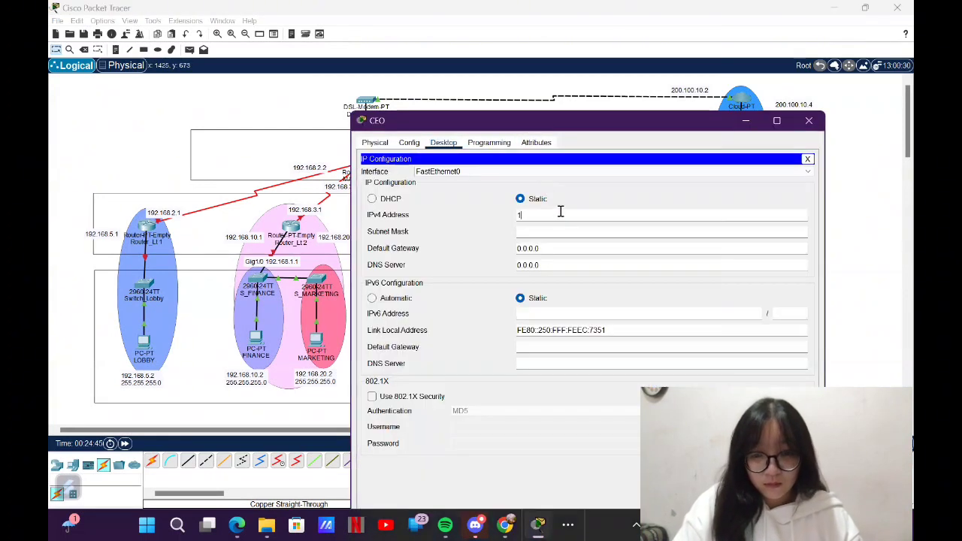
text(92.168.5)
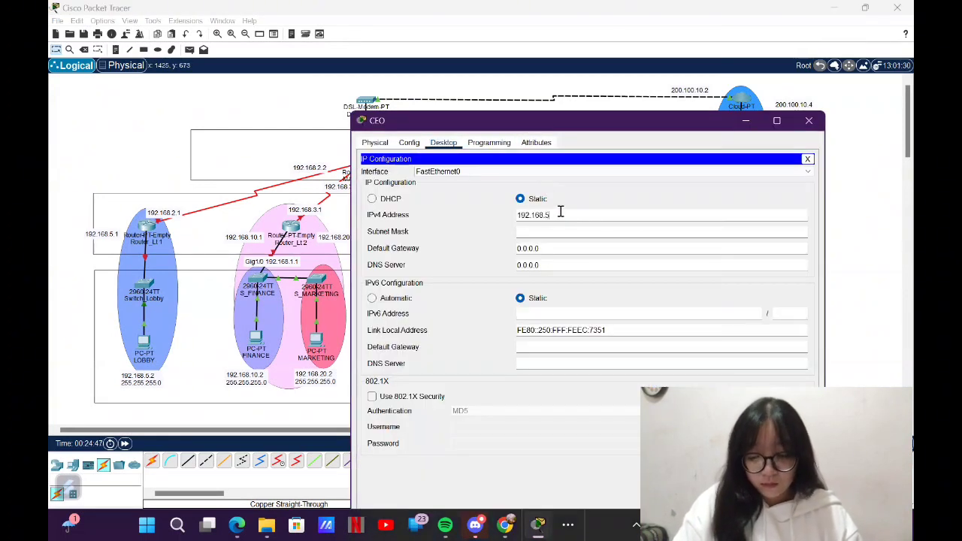
text(0.2)
click(566, 229)
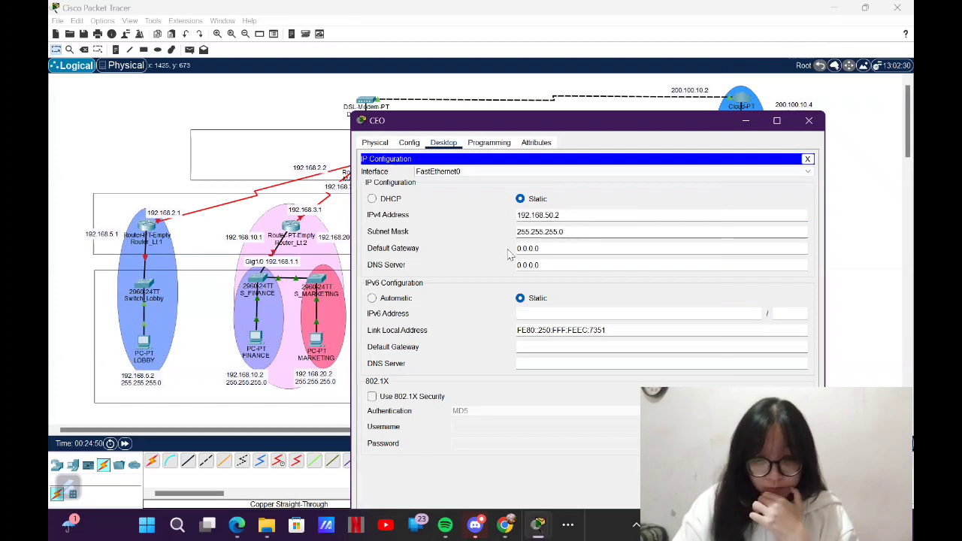
key(Tab)
key(BackSpace)
key(BackSpace)
key(BackSpace)
key(BackSpace)
key(BackSpace)
key(BackSpace)
key(BackSpace)
text(192)
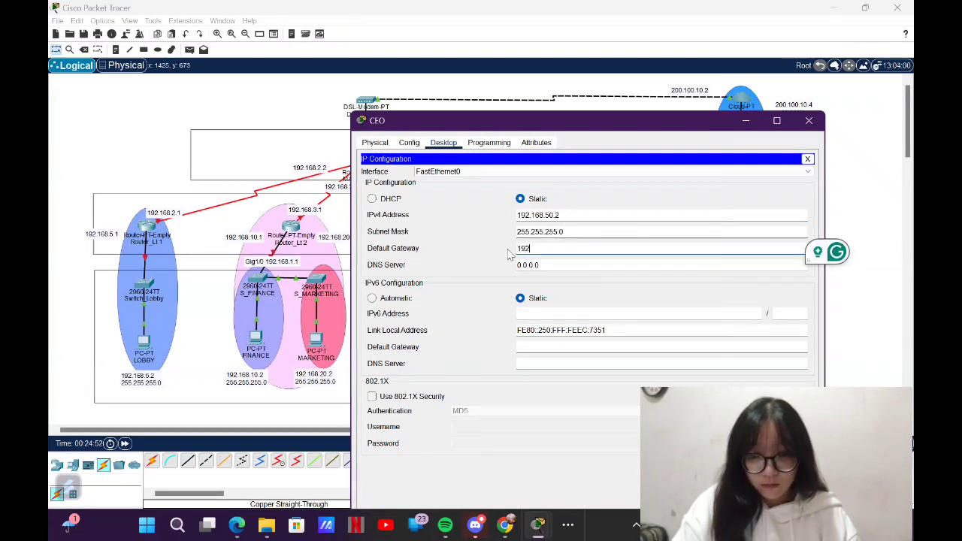
text(.168.50.1)
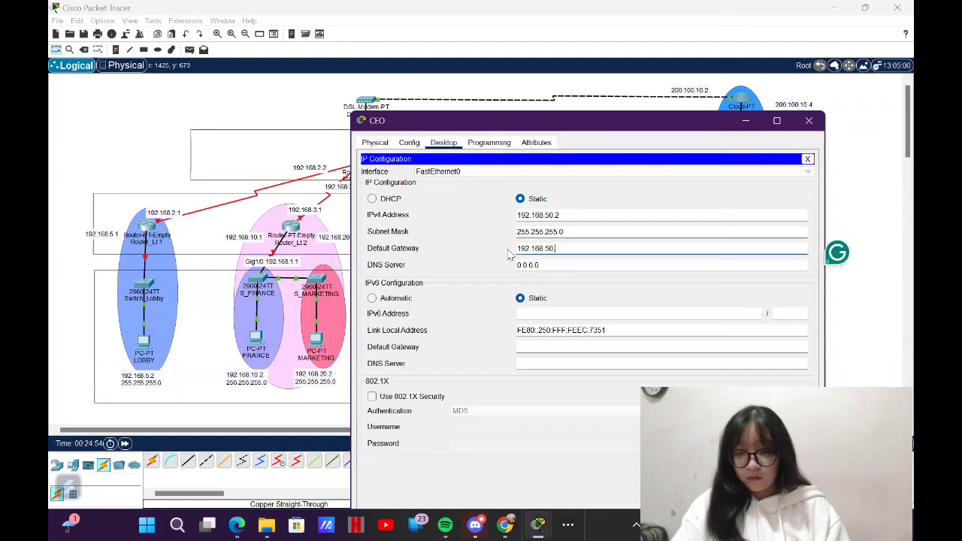
Step: Quit the Grammarly overlay and close the CEO PC's configuration window
click(835, 260)
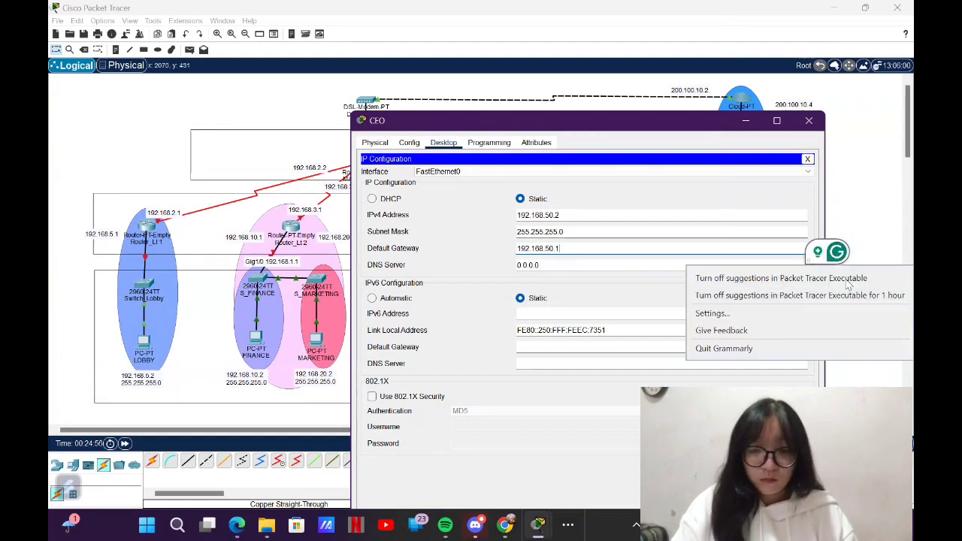
click(757, 348)
click(808, 121)
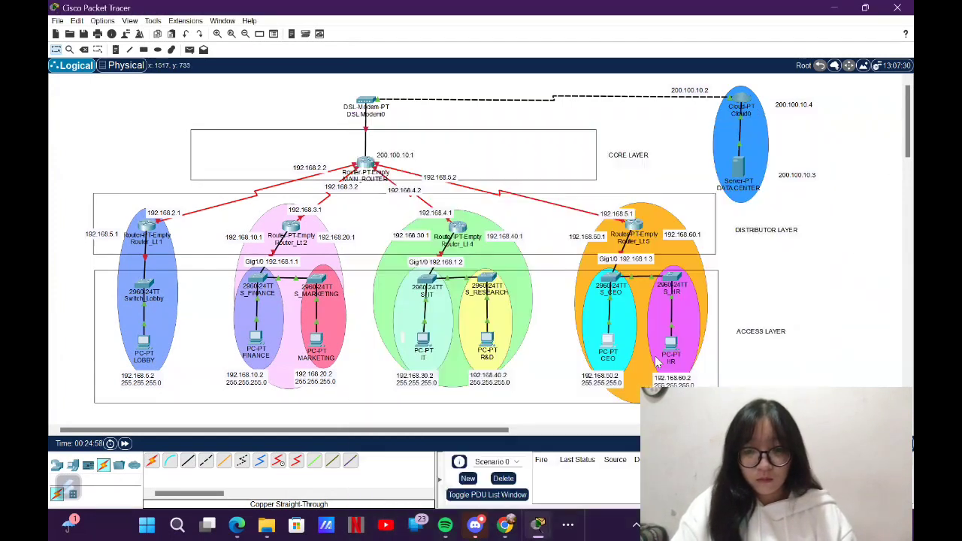
Step: Configure the HR PC with static IPv4 address 192.168.60.2, subnet mask 255.255.255.0 and default gateway 192.168.60.1
click(667, 342)
click(443, 60)
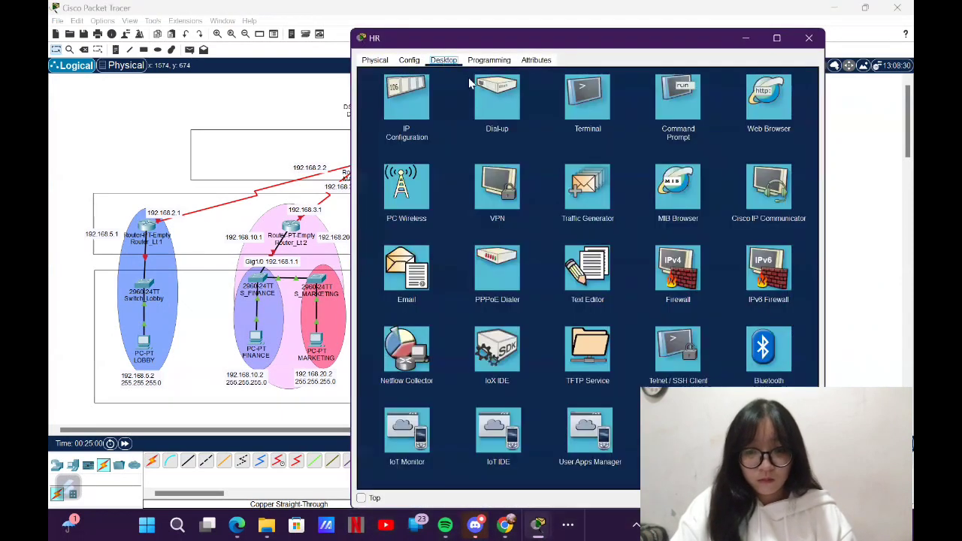
click(404, 96)
text(192.168.60.2)
click(580, 150)
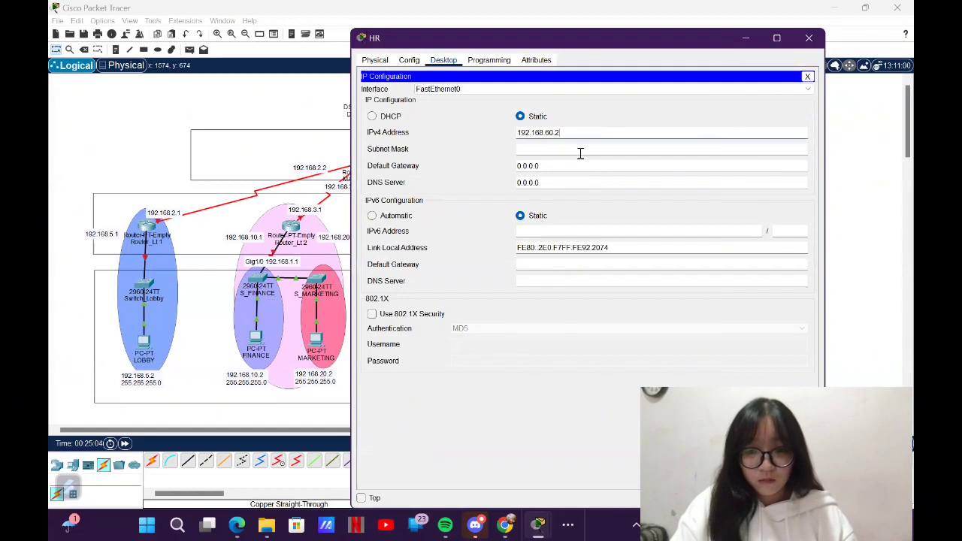
text(192.1)
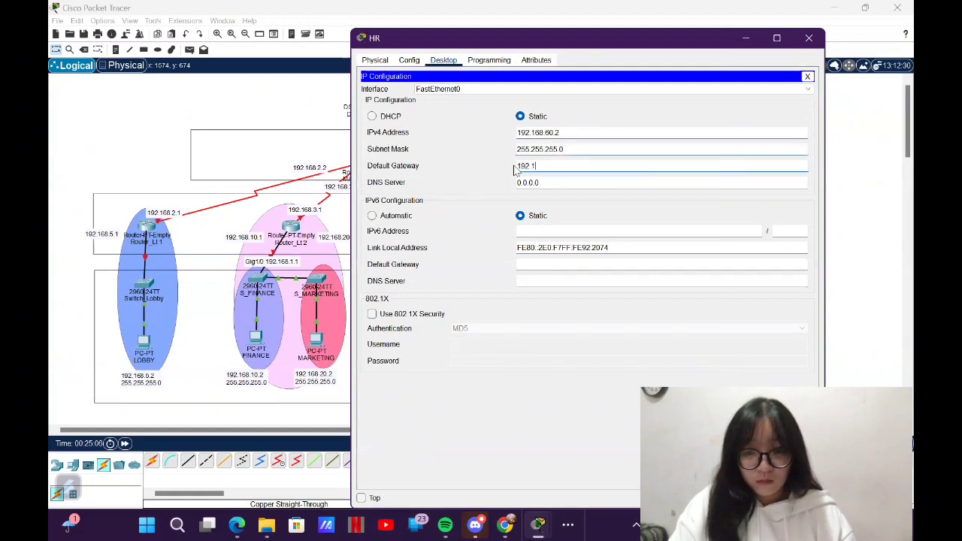
text(68.60.1)
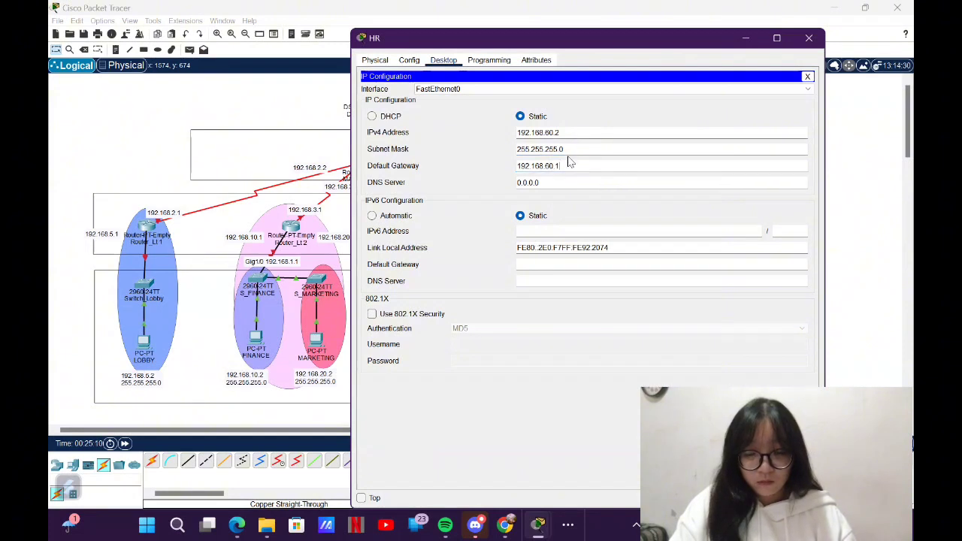
click(809, 38)
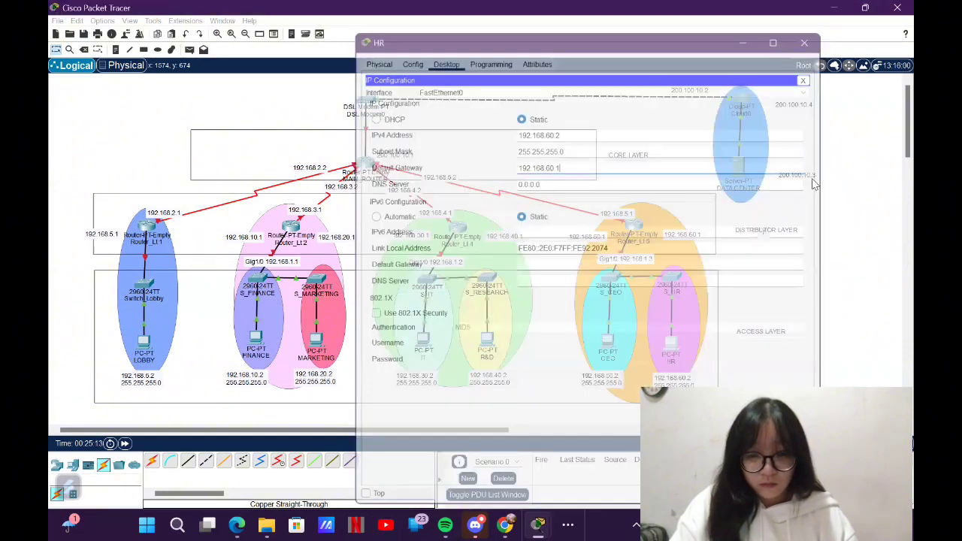
Step: Review the IP address and gateway summaries of the HR, R&D, MARKETING, FINANCE and LOBBY PCs in the topology
mouse_move(675, 350)
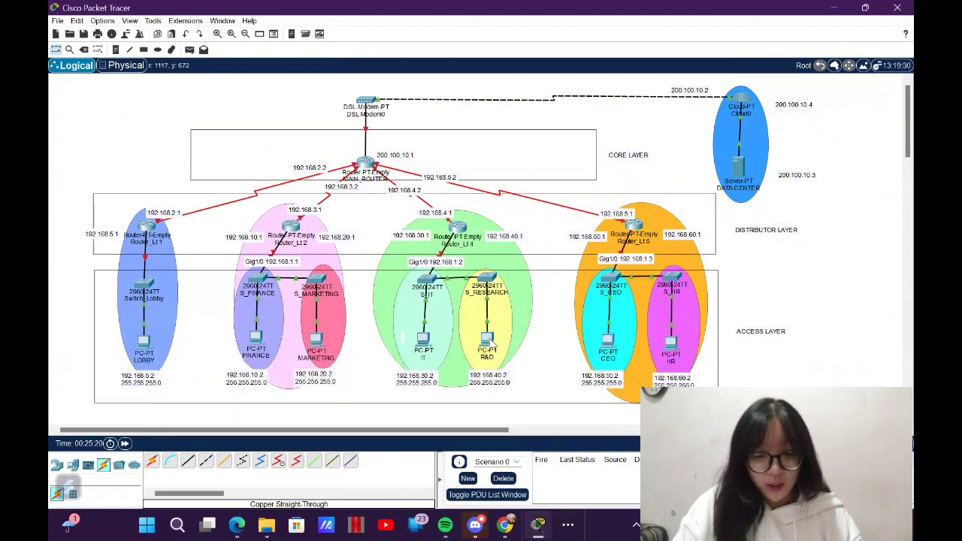
mouse_move(492, 344)
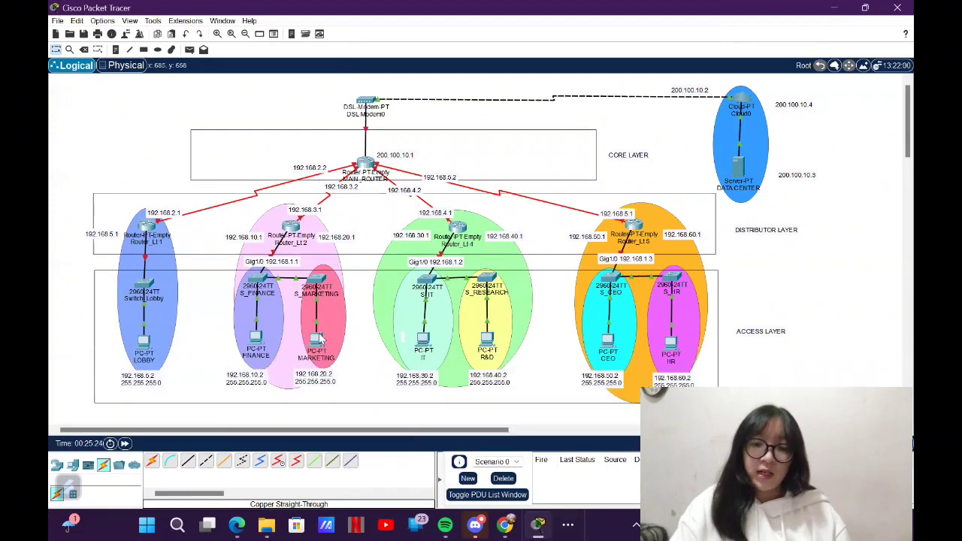
mouse_move(319, 340)
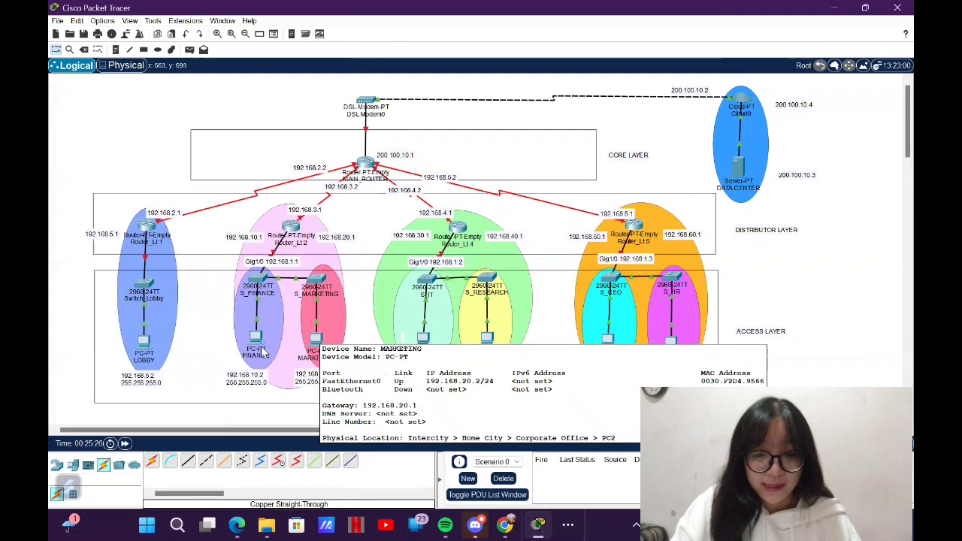
mouse_move(256, 342)
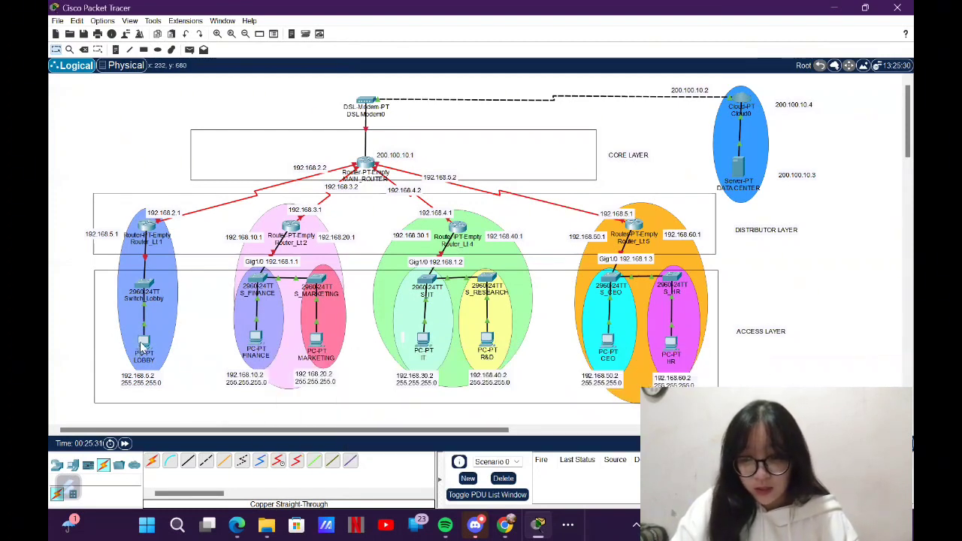
mouse_move(143, 345)
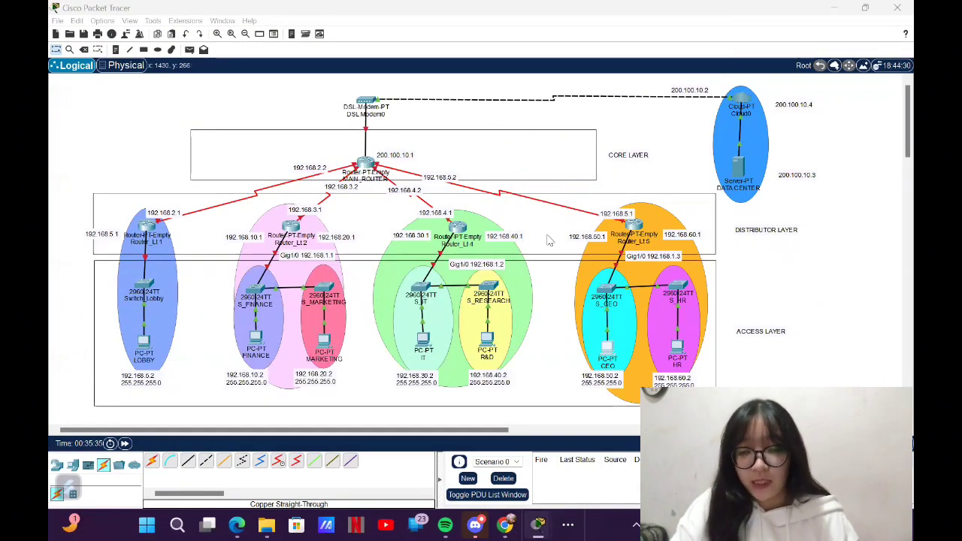
Step: Configure the DATA CENTER server with static IPv4 address 200.100.10.3, subnet mask 255.255.255.0 and a default gateway in the 200.100.10 network
click(742, 178)
click(425, 98)
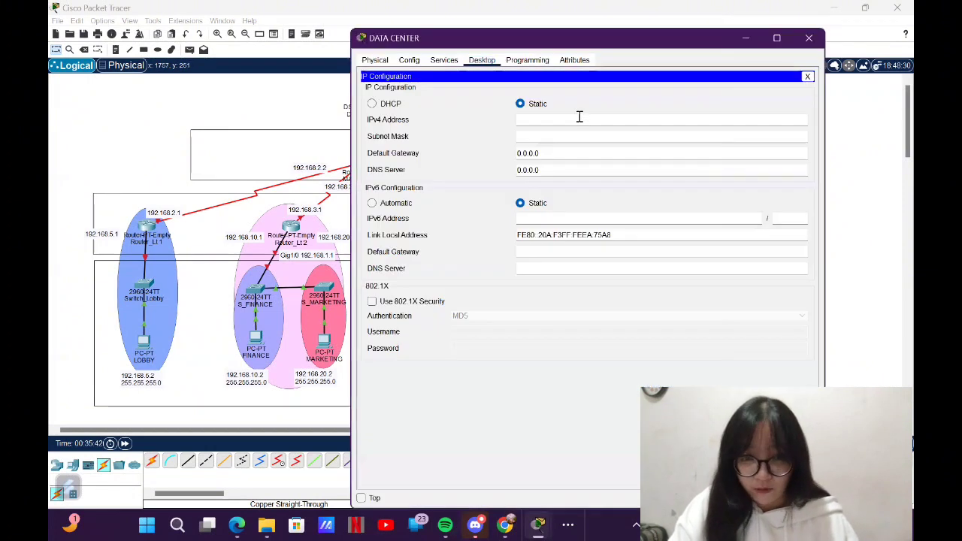
text(200.100.10.3)
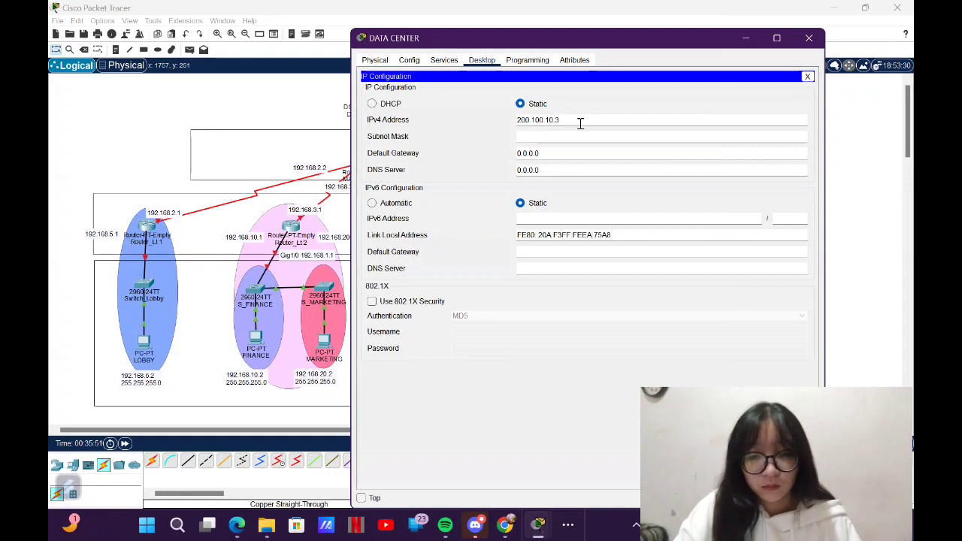
click(576, 141)
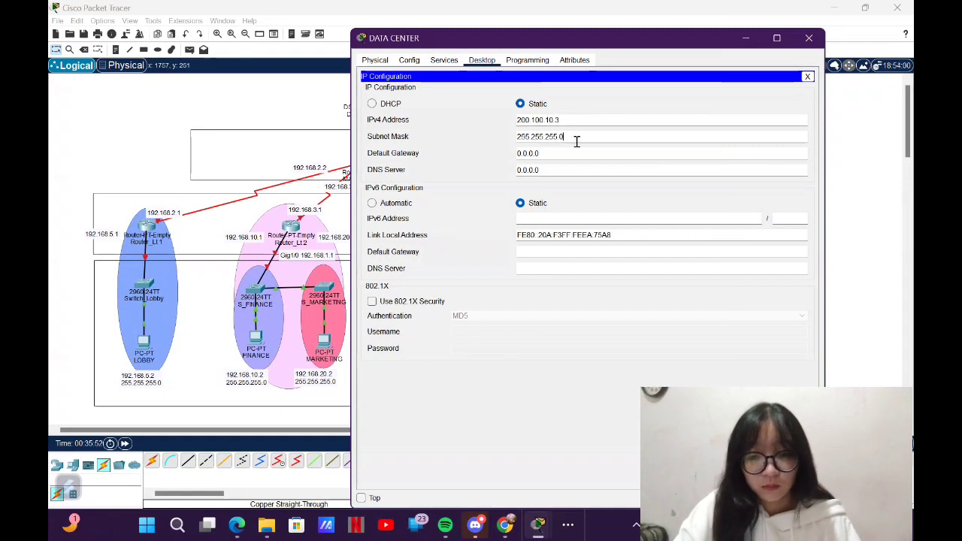
triple_click(550, 154)
text(200.100.)
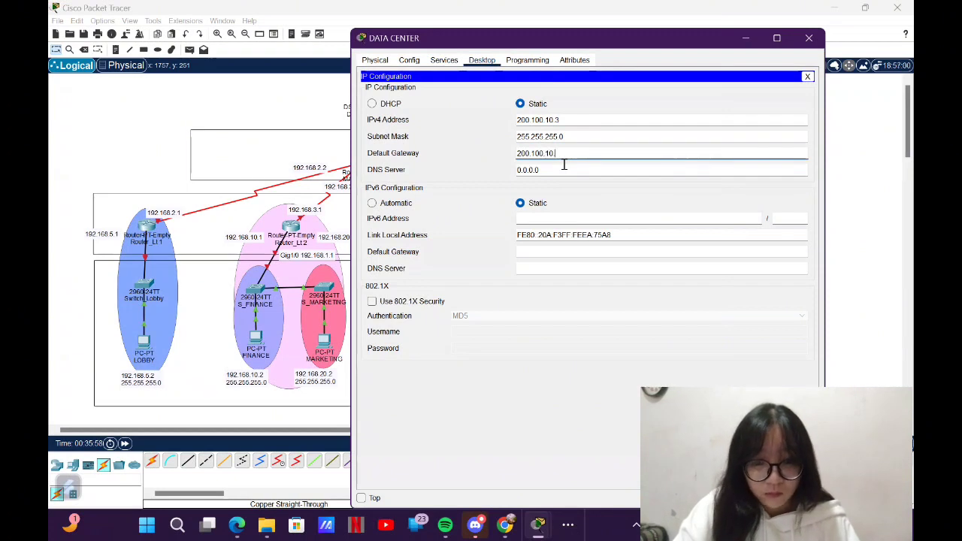
click(859, 160)
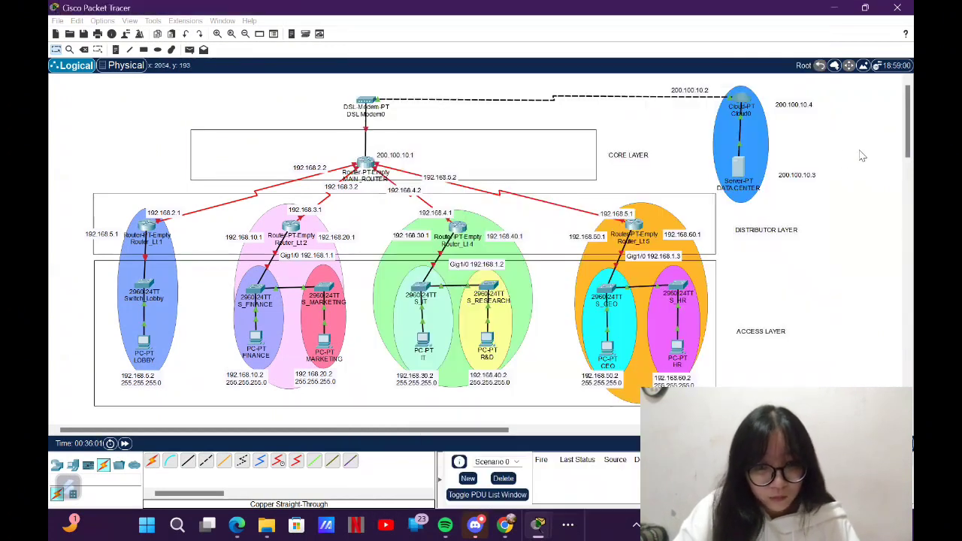
Step: Enter global configuration mode on Router_Lt 1's command line and set its hostname to LANTAI_1
click(150, 233)
click(436, 60)
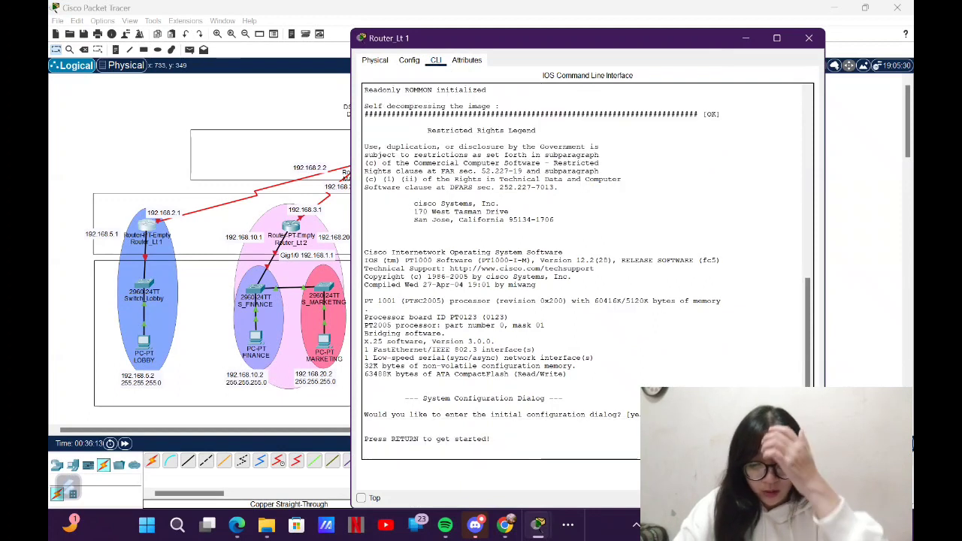
key(Return)
text(enable)
key(Return)
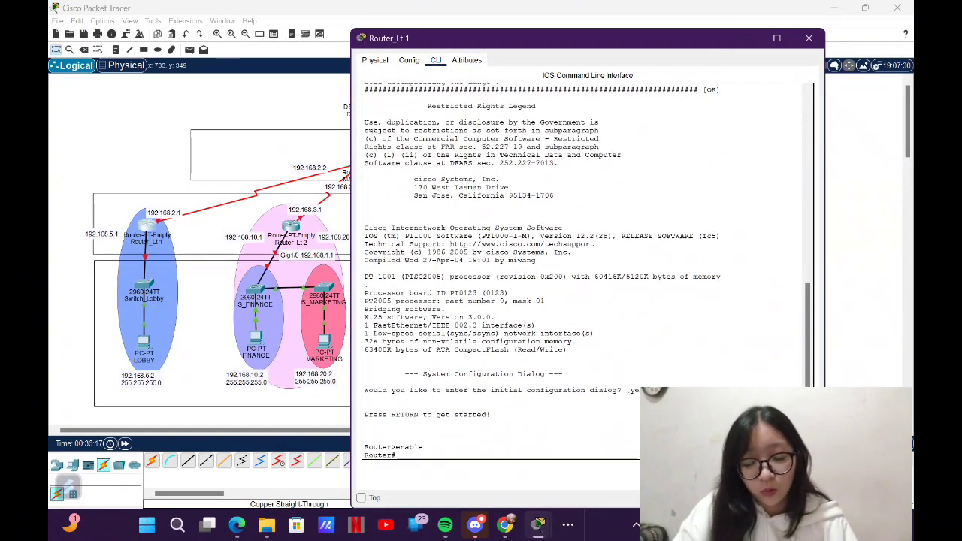
text(configure terminal)
key(Return)
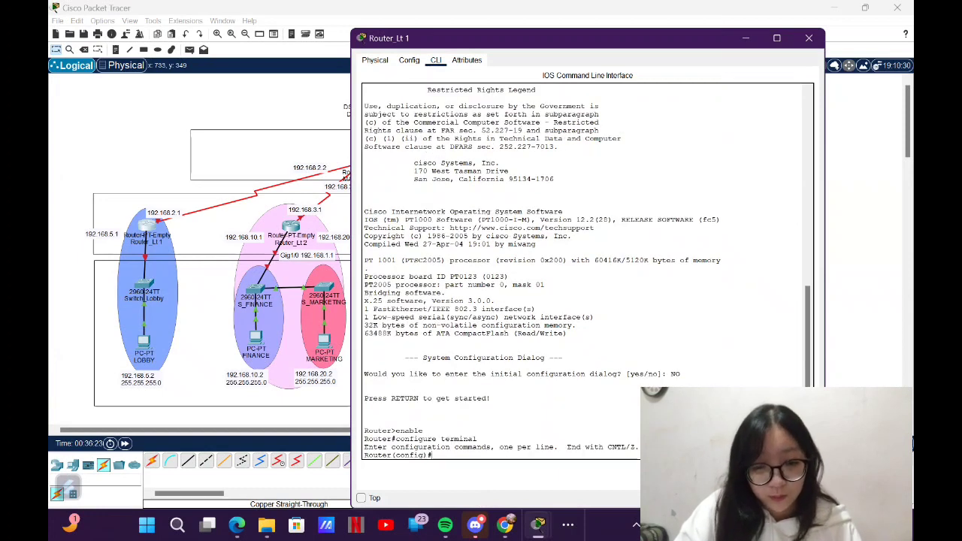
text(hostname LANATAI_1)
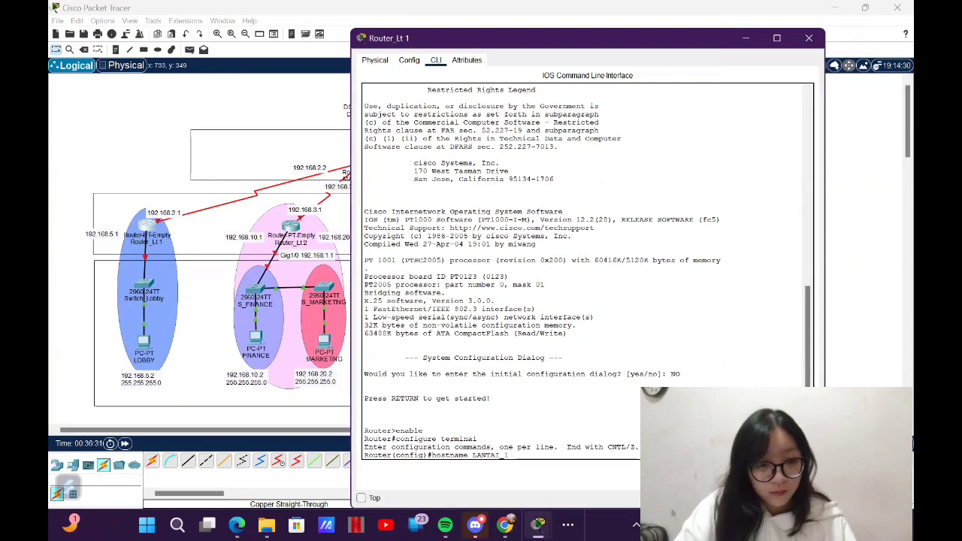
key(Return)
Step: Move Switch_Lobby slightly down to check its uplink's port labels, and enter interface configuration for fa1/0 on Router_Lt 1
text(interface fa)
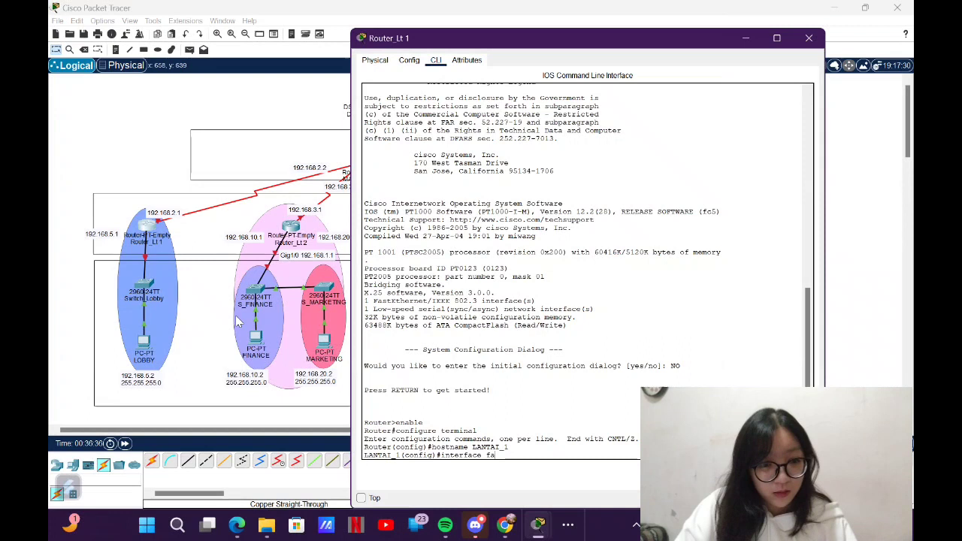
click(151, 266)
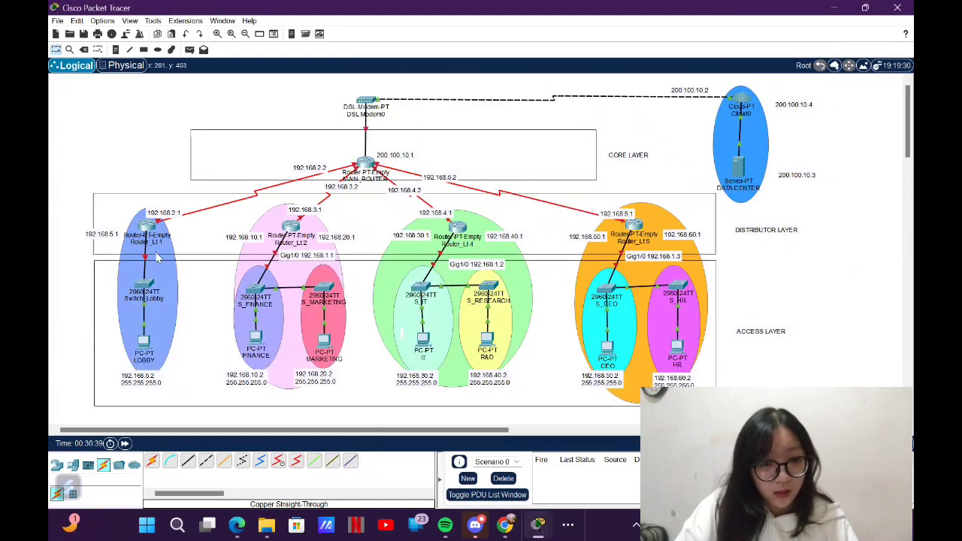
drag(144, 286, 144, 297)
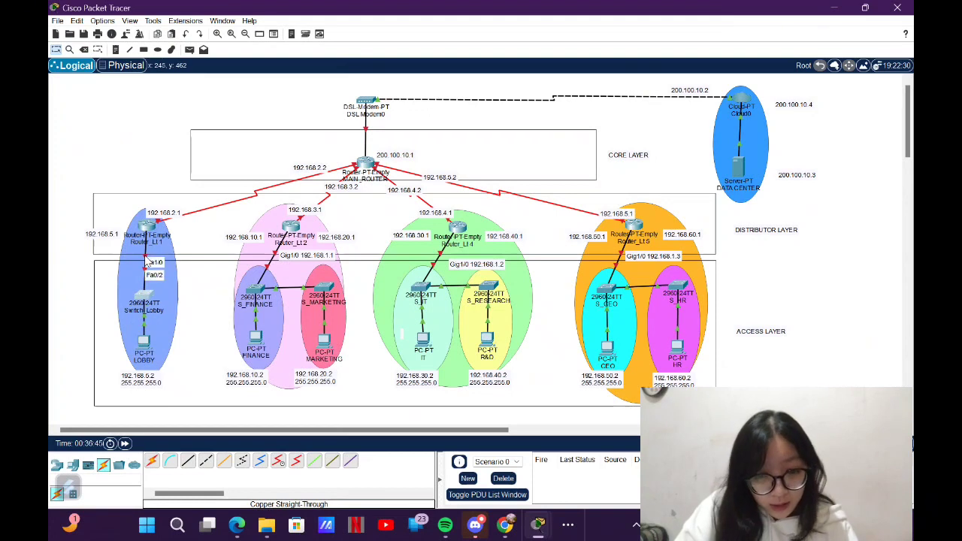
click(145, 224)
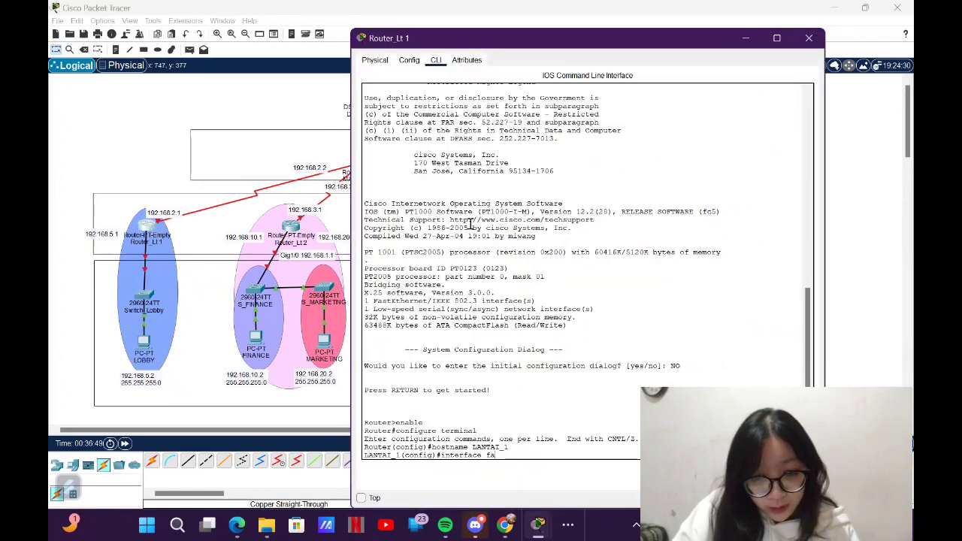
text(1/0)
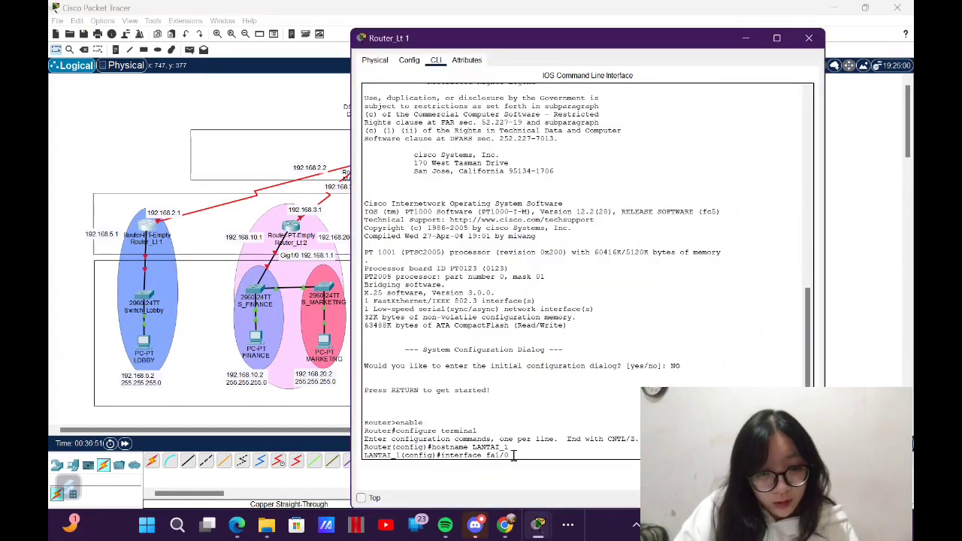
key(Return)
Step: Assign IP address 192.168.5.1 with mask 255.255.255.0 to Router_Lt 1's fa1/0 interface and enable it with no shutdown
text(ip add 192)
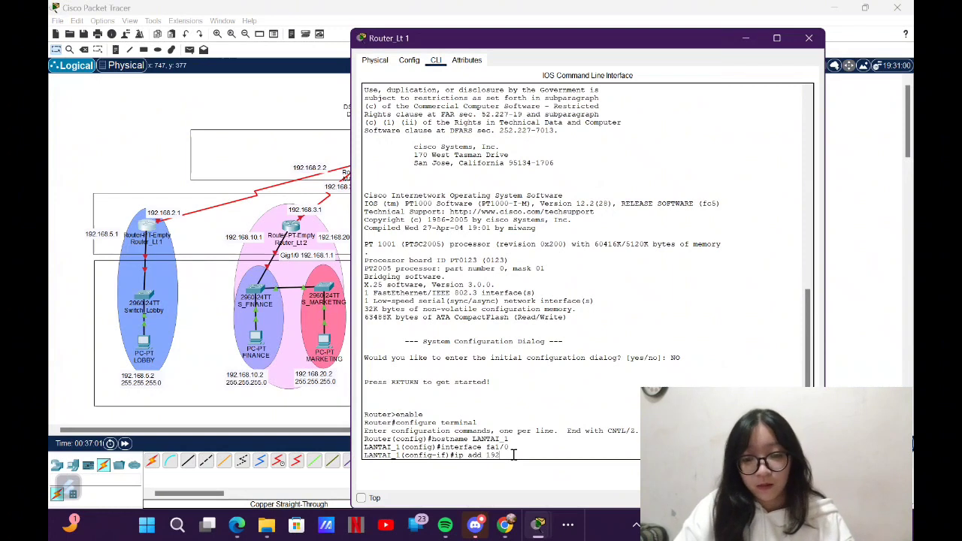
text(.168.5.)
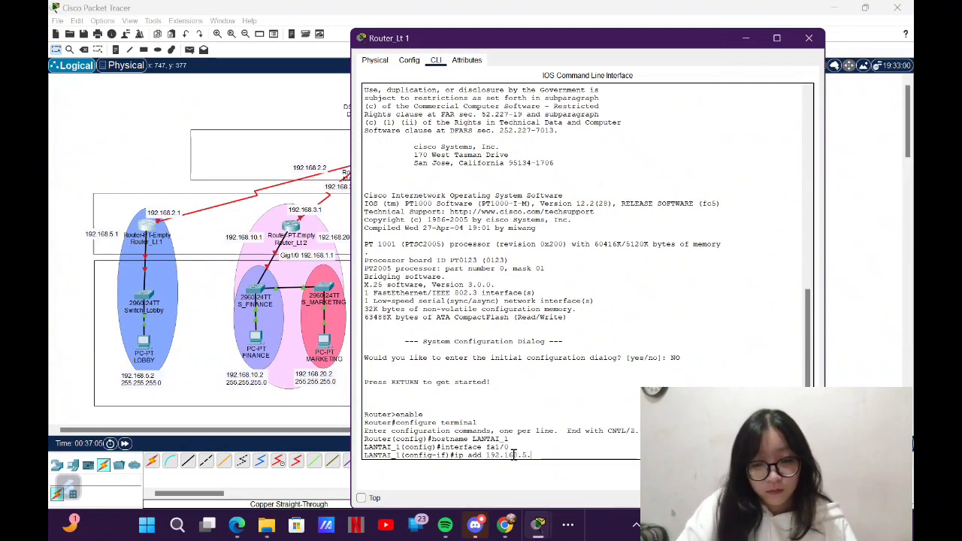
text(1 255.)
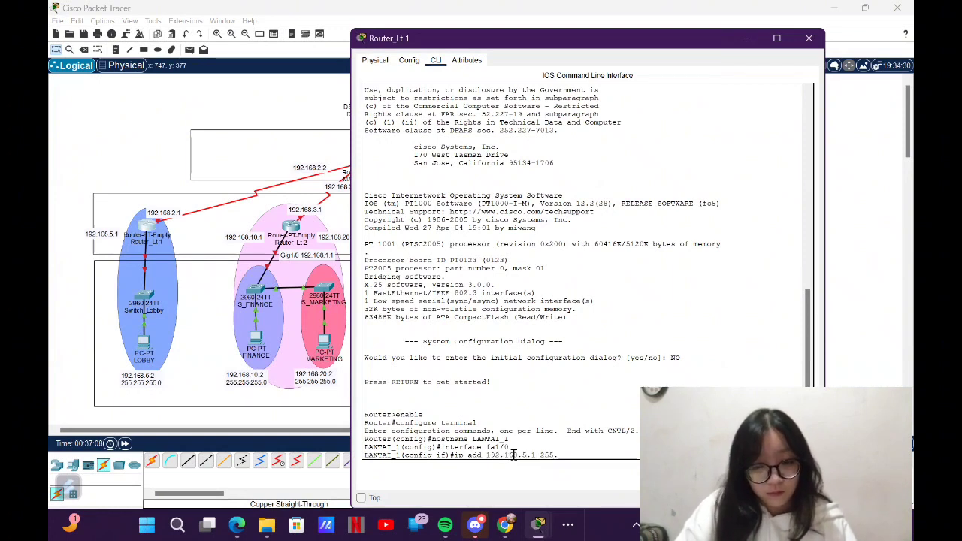
text(255.255.0)
key(Return)
text(no shutdown)
key(Return)
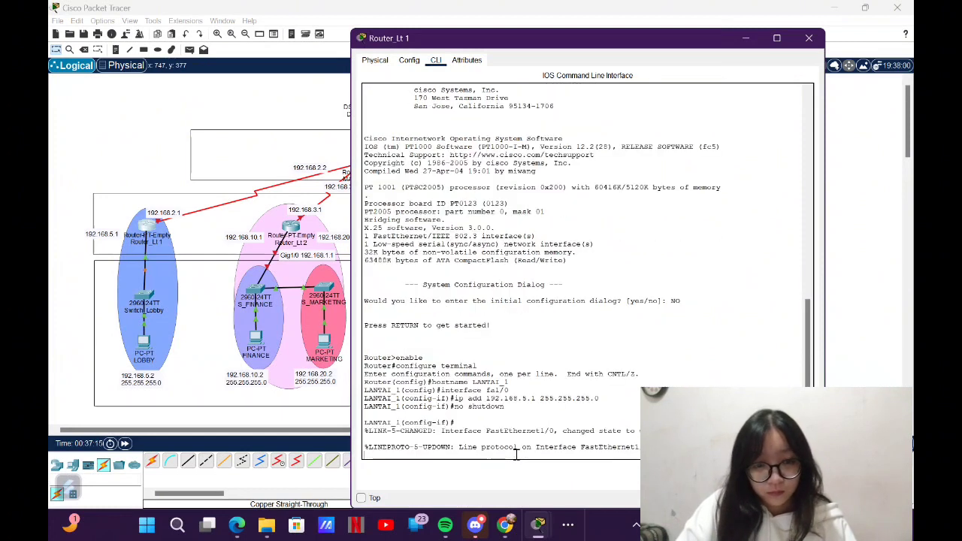
Step: Leave configuration mode on Router_Lt 1 and save its configuration with the write command
key(Return)
key(ctrl+z)
key(Return)
text(write)
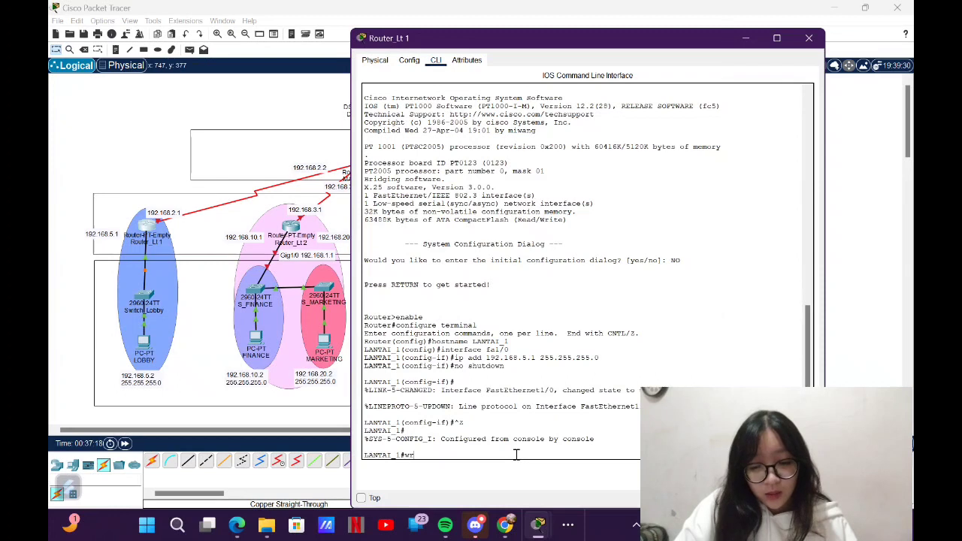
key(Return)
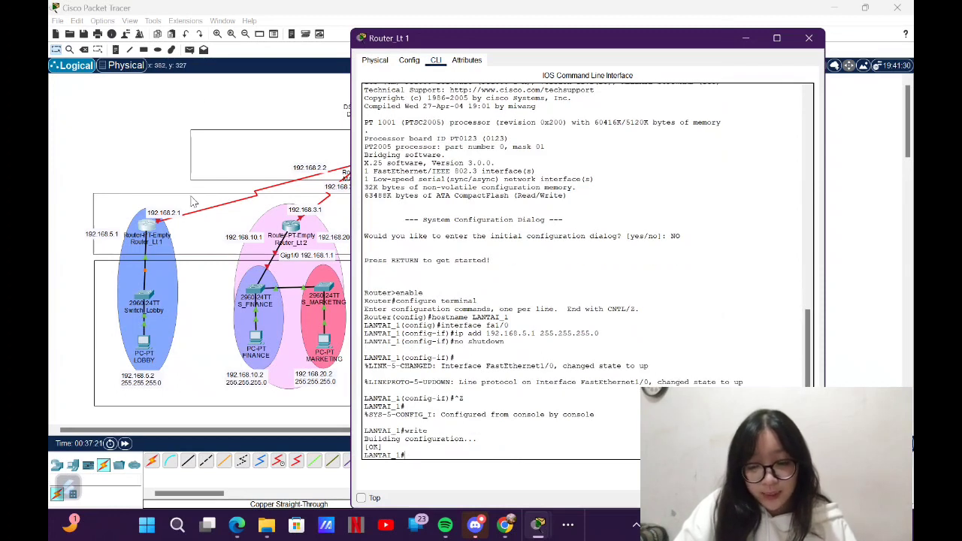
click(165, 175)
Step: Enter global configuration mode on the S_FINANCE switch's command line and set its hostname to S_FINANCE
click(256, 296)
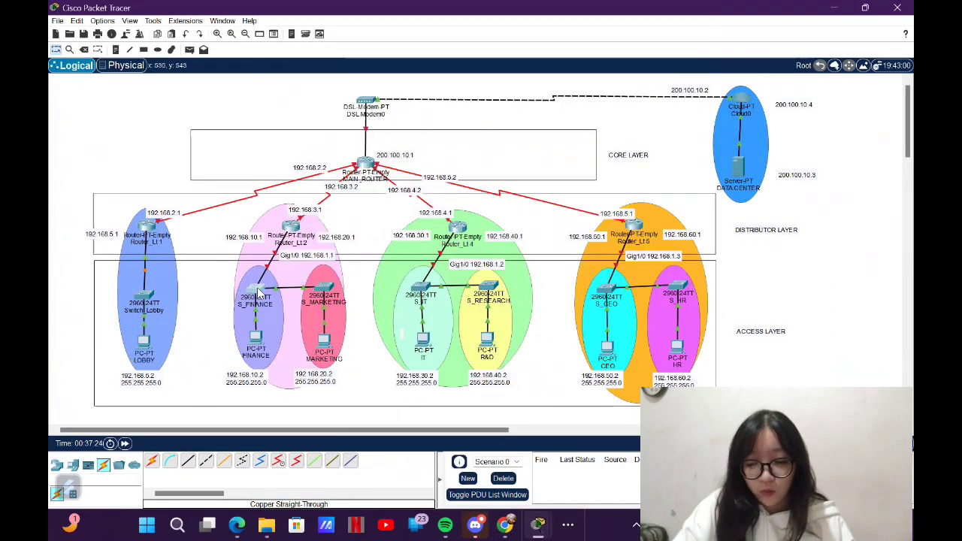
click(436, 60)
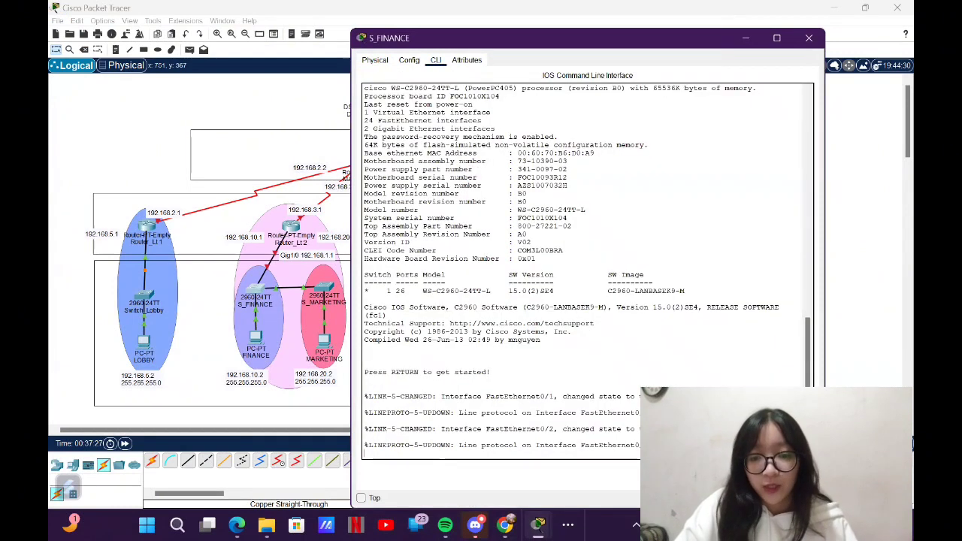
key(Return)
text(en)
key(Return)
text(conf t)
key(Return)
text(h)
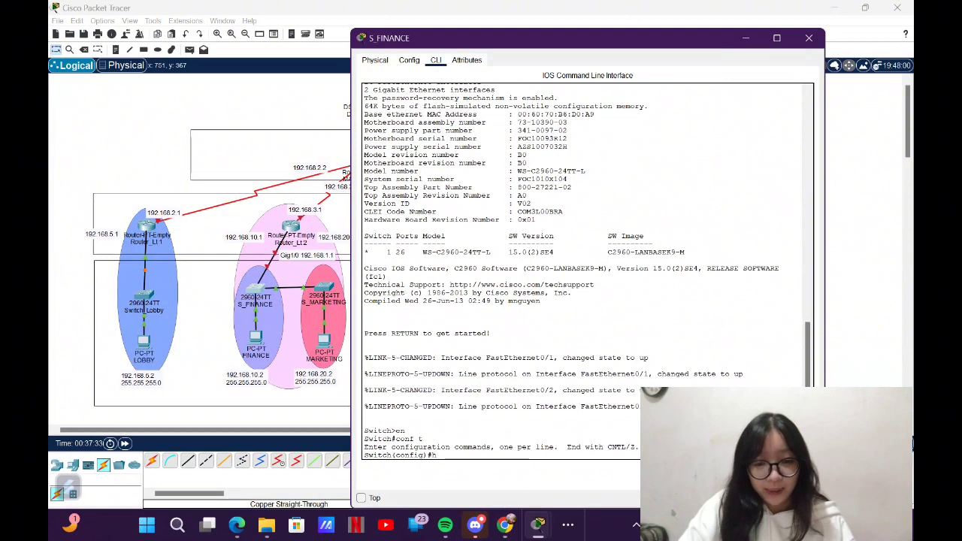
text(ostname S_FINANCE)
key(Return)
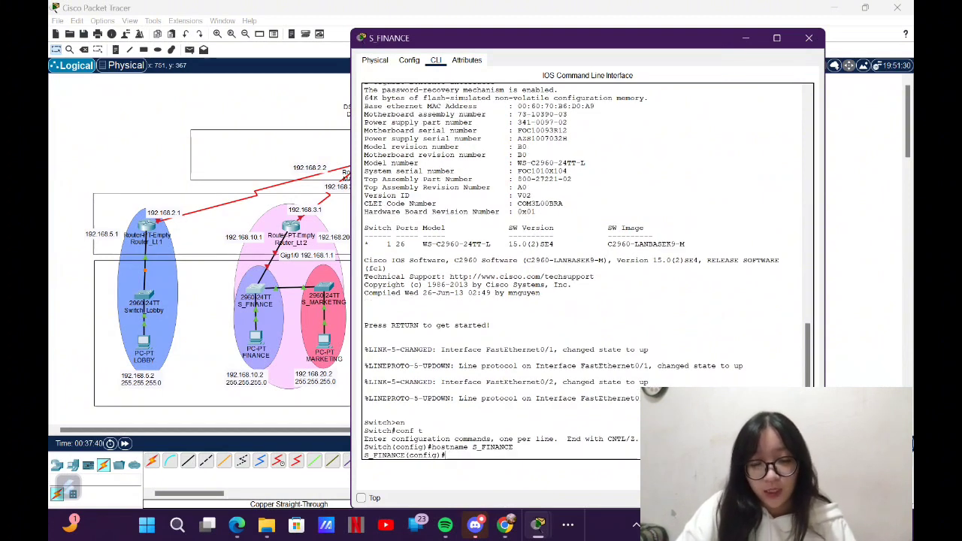
Step: Create VLAN 10 named Finance and VLAN 20 named Marketing on the S_FINANCE switch
text(vlan 10)
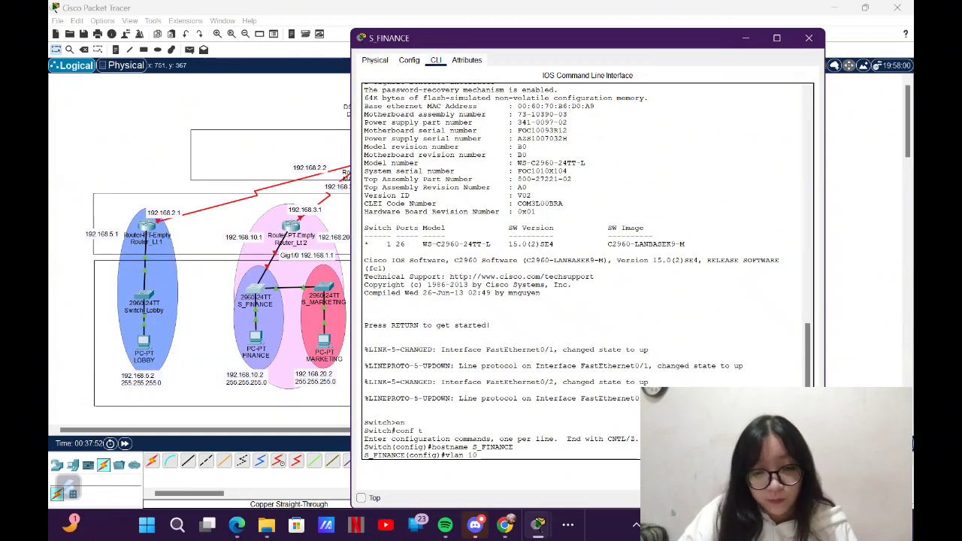
key(Return)
text(na)
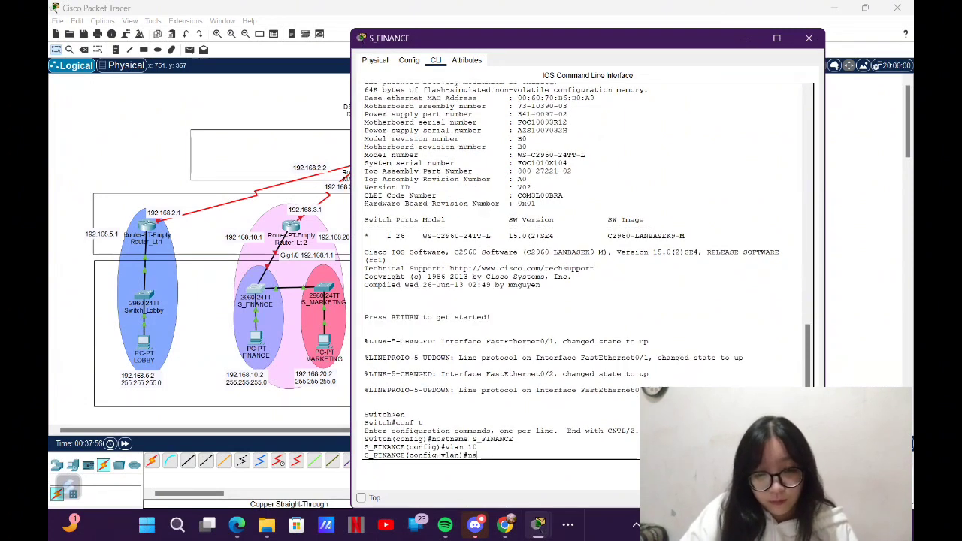
text(me Finance)
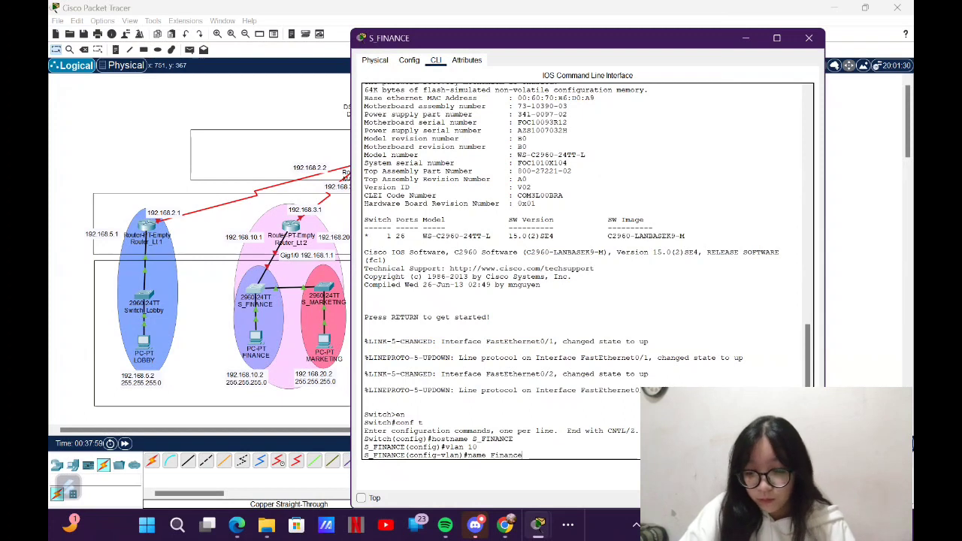
key(Return)
text(vlan 20)
key(Return)
text(name Marketing)
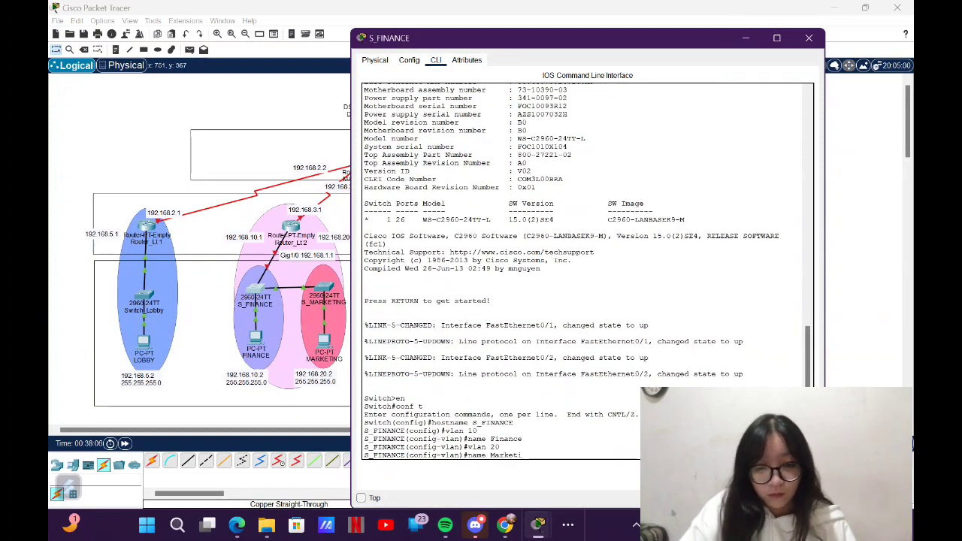
key(Return)
Step: Create VLAN 30 named IT and VLAN 40 named Research on the S_FINANCE switch
text(vlan 30)
key(Return)
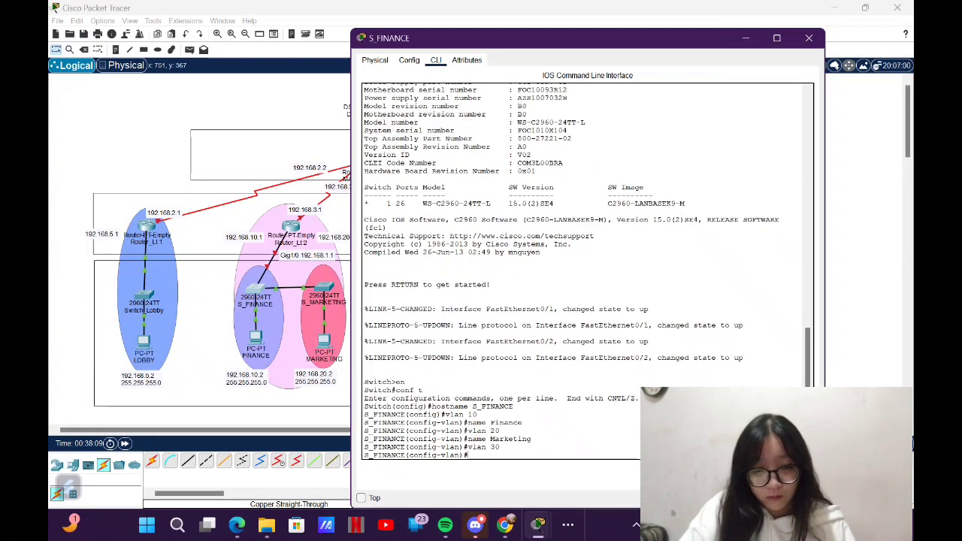
text(name IT)
key(Return)
text(vlan 40)
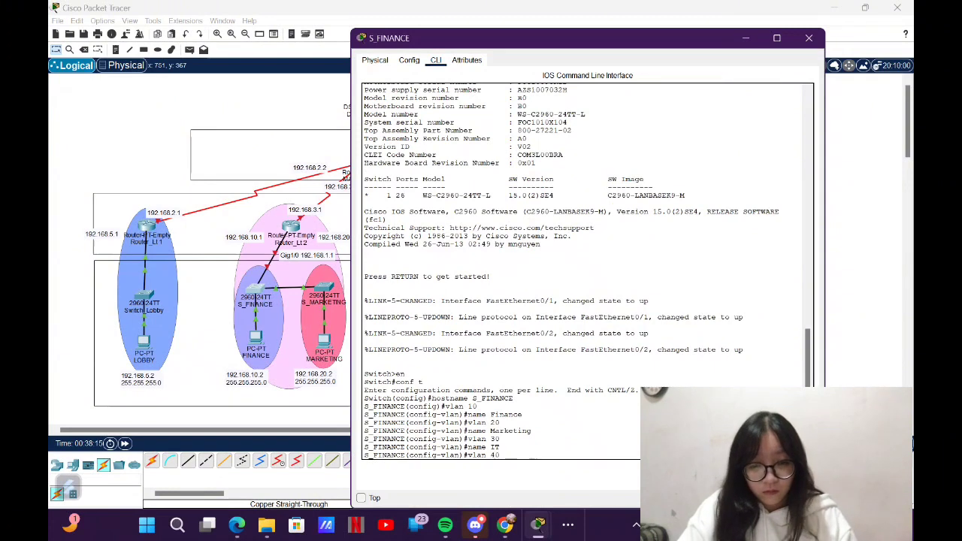
key(Return)
text(name Research)
key(Return)
Step: Create VLAN 50 named CEO and VLAN 60 named HR on the S_FINANCE switch
text(vlan)#)
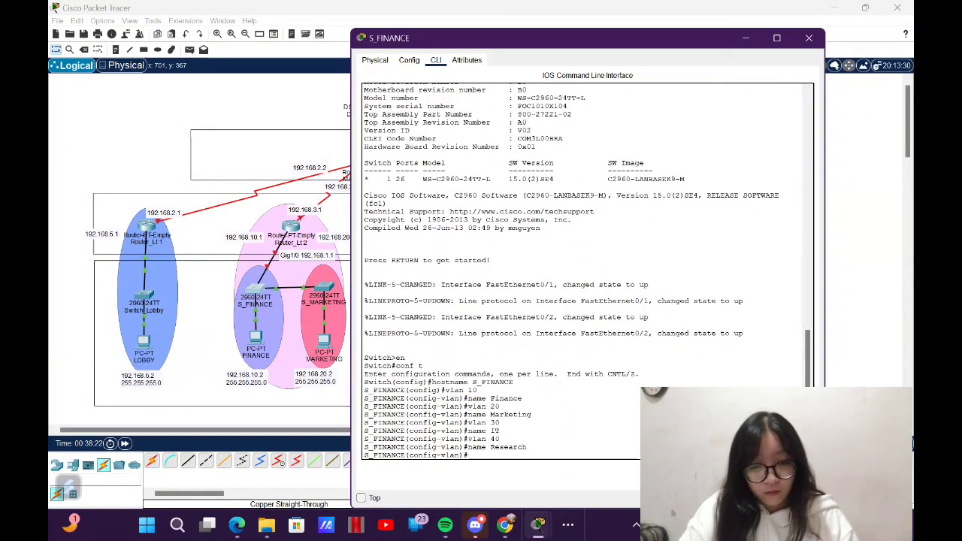
text( 50)
key(Return)
text(name CEO)
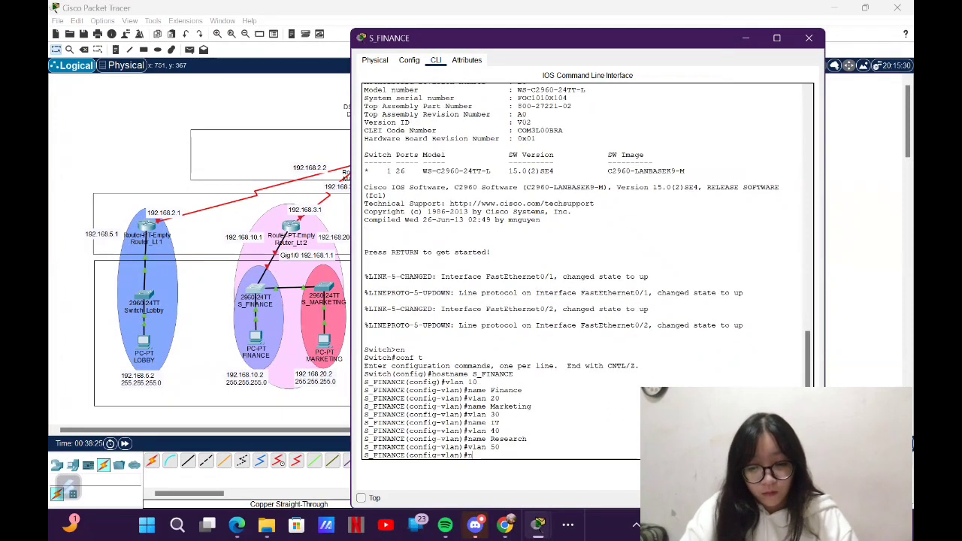
key(Return)
text(vlan 60)
key(Return)
text(name H)
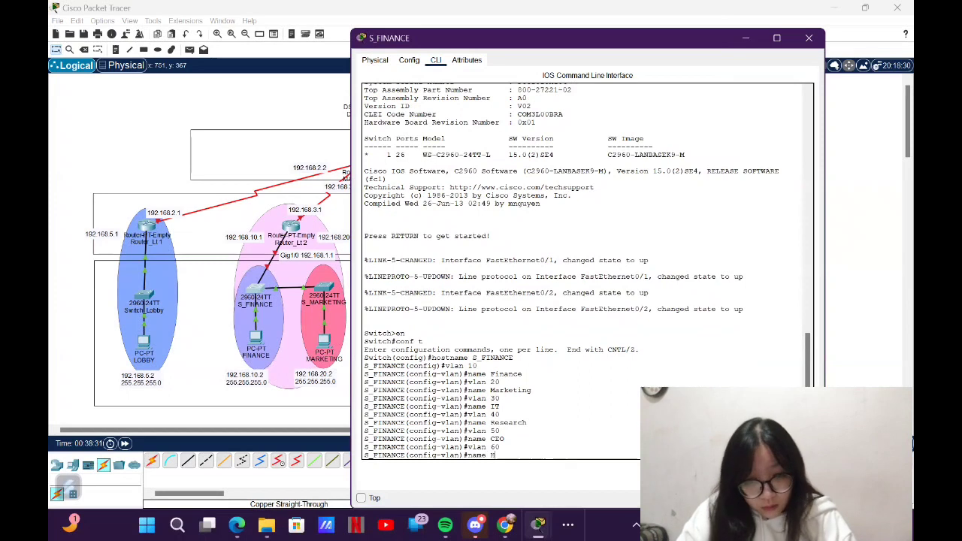
text(R)
key(Return)
Step: Check the S_FINANCE link ports in the topology and set the switch's interface fa0/2 to trunk mode
text(interface fa0/2)
key(Return)
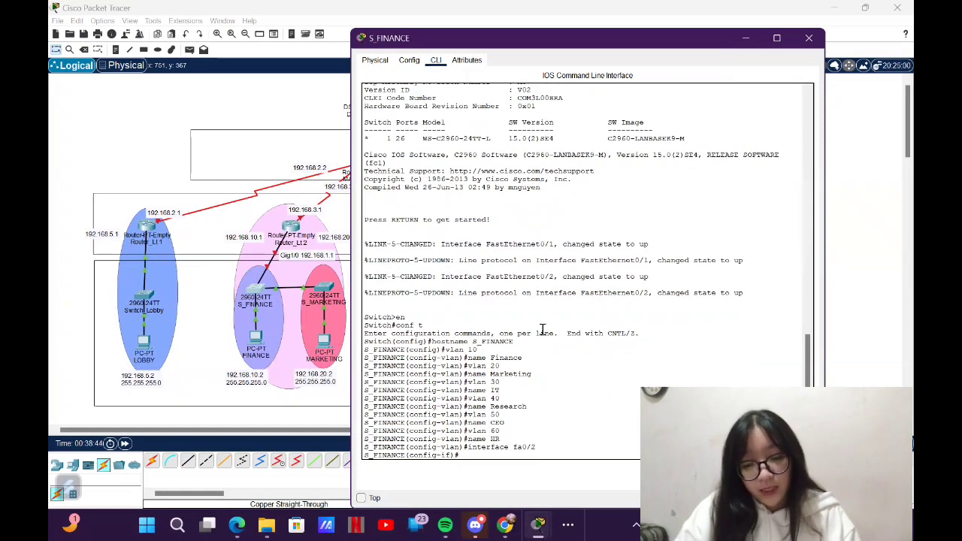
click(224, 321)
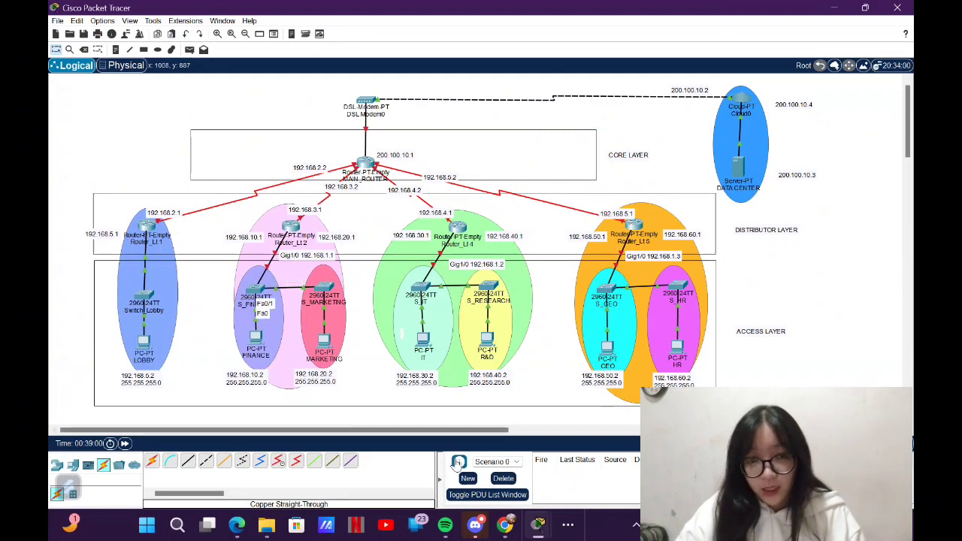
click(255, 293)
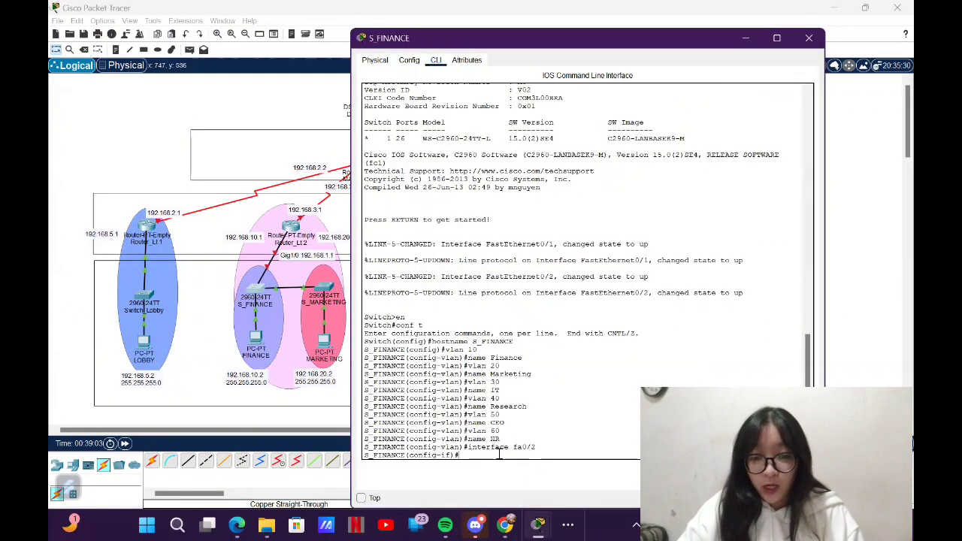
text(switchport mode trunk)
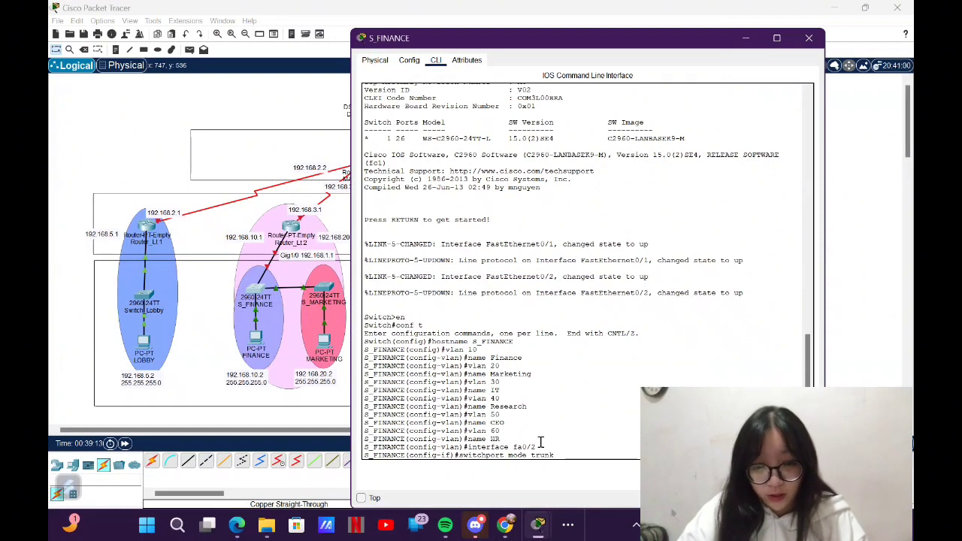
key(Return)
key(Return)
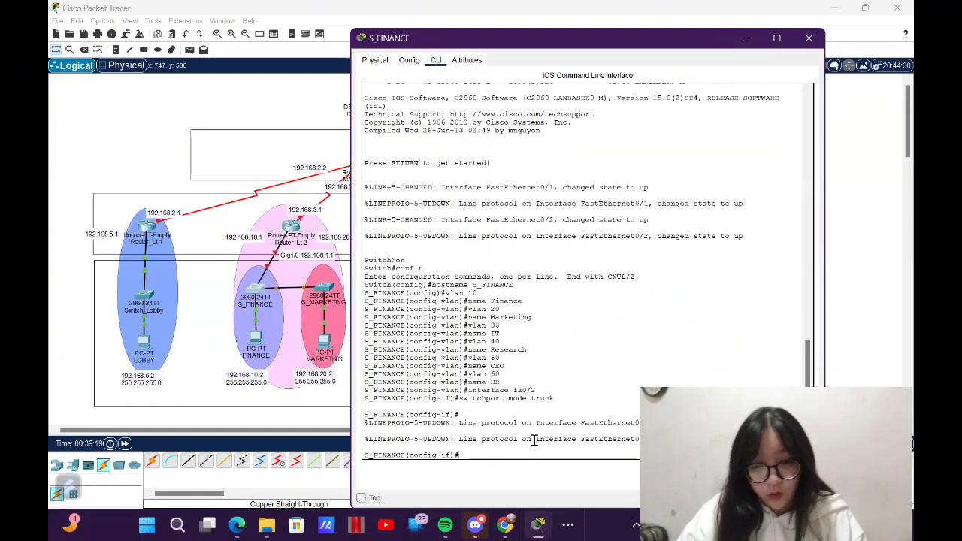
Step: Set interface fa0/3 on the S_FINANCE switch to trunk mode
text(interface fa0/3)
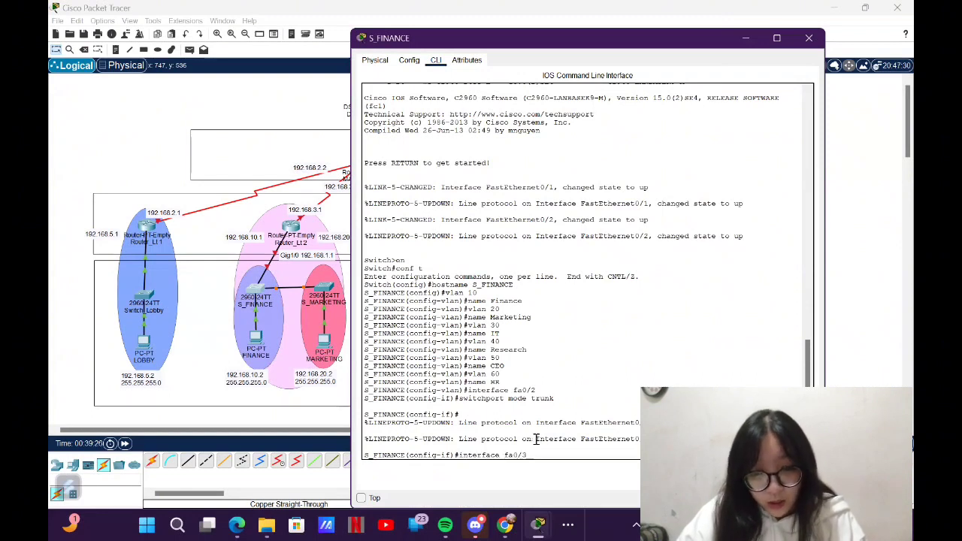
key(Return)
text(switchport mode trunk)
key(Return)
Step: Set interface fa0/1 on the S_FINANCE switch to access mode
text(interface 0/1)
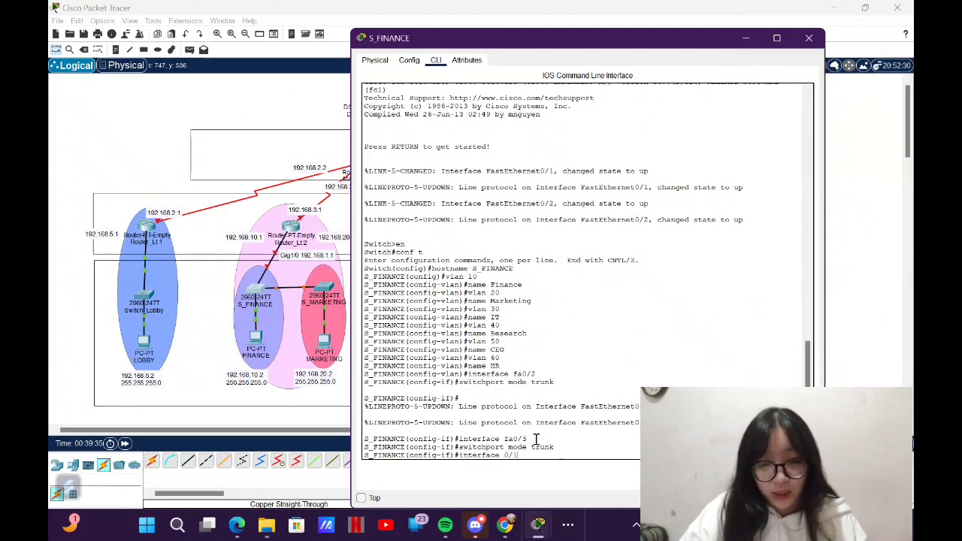
key(BackSpace)
key(BackSpace)
key(BackSpace)
text(fa0/1)
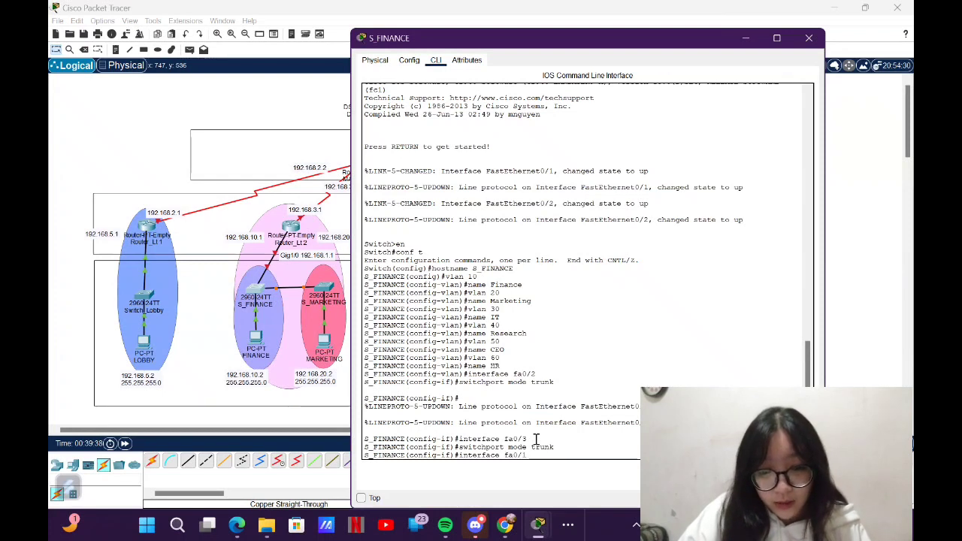
key(Return)
text(switchpo)
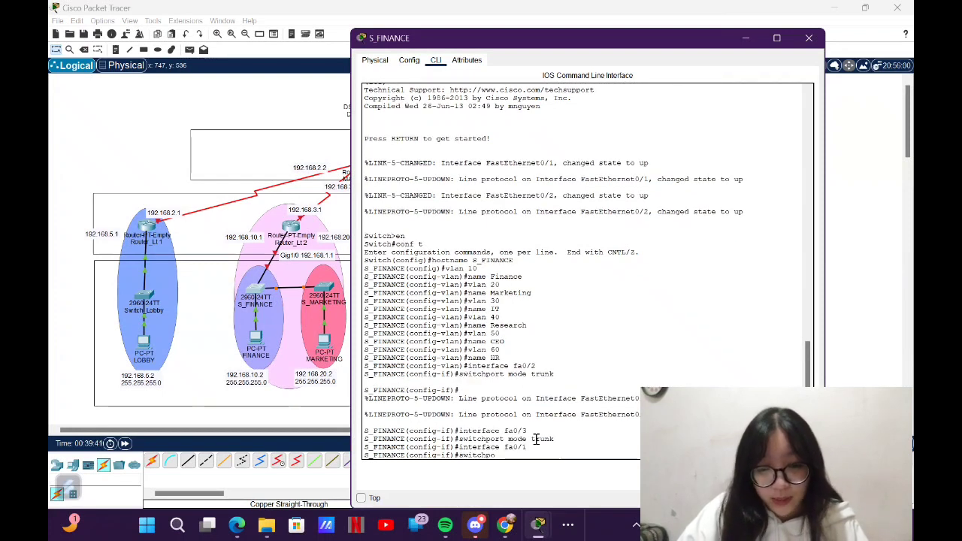
text(rt mode access)
key(Return)
Step: Assign interface fa0/1 on the S_FINANCE switch to access VLAN 10
text(swi)
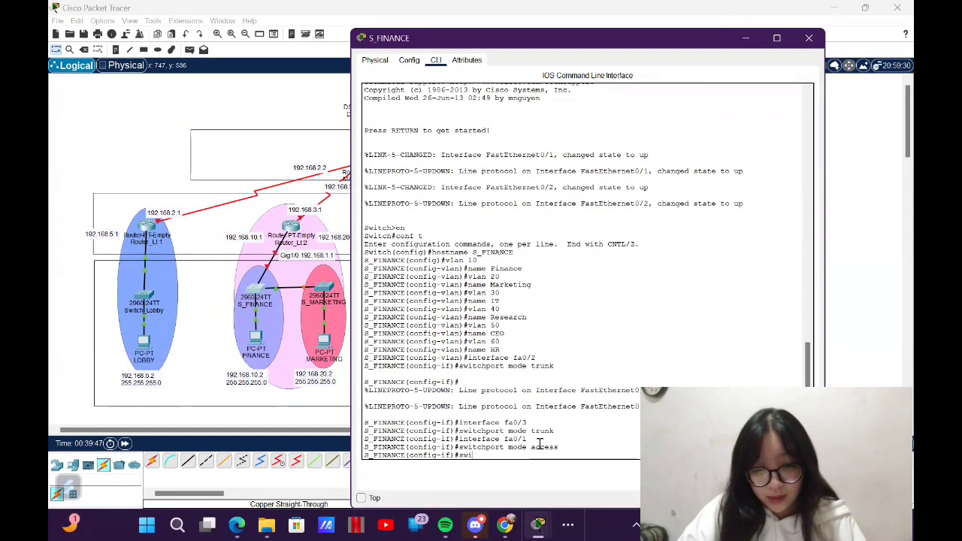
text(tchport acce)
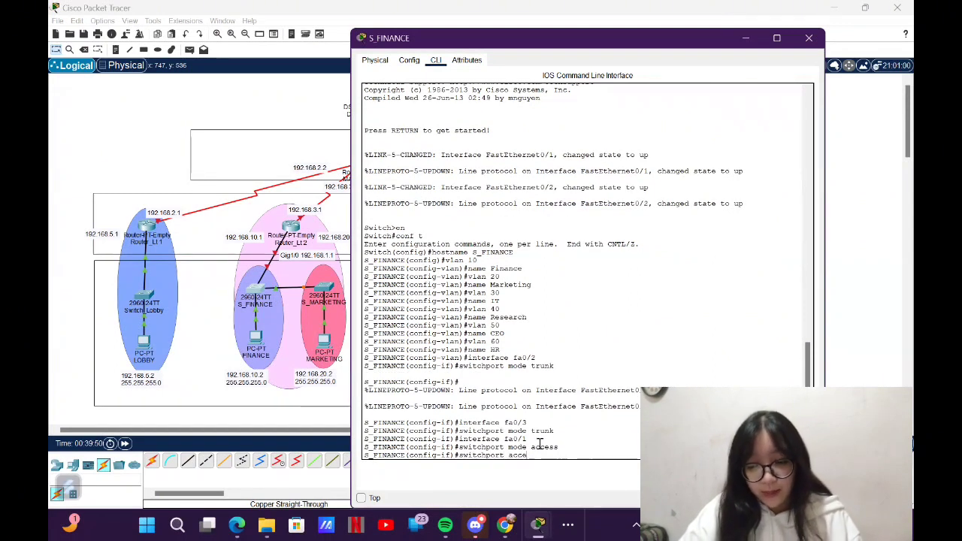
text(ss vlan)
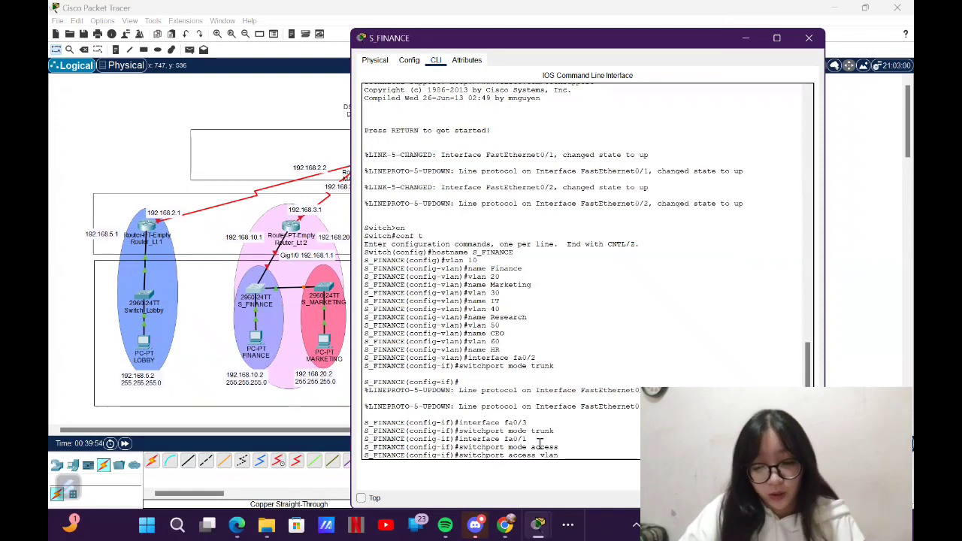
text( 10)
key(Return)
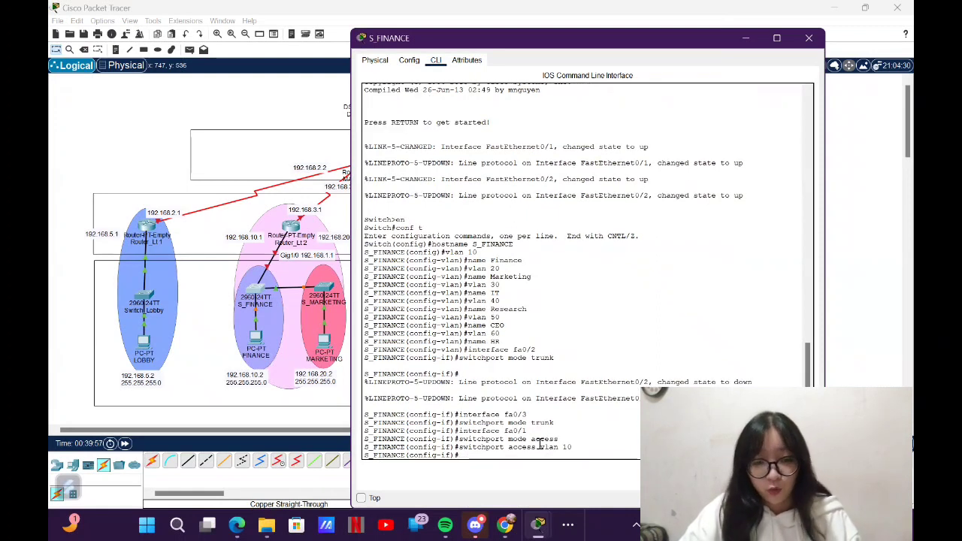
Step: Leave configuration mode on the S_FINANCE switch and save its configuration with the write command
key(ctrl+z)
key(Return)
text(write)
key(Return)
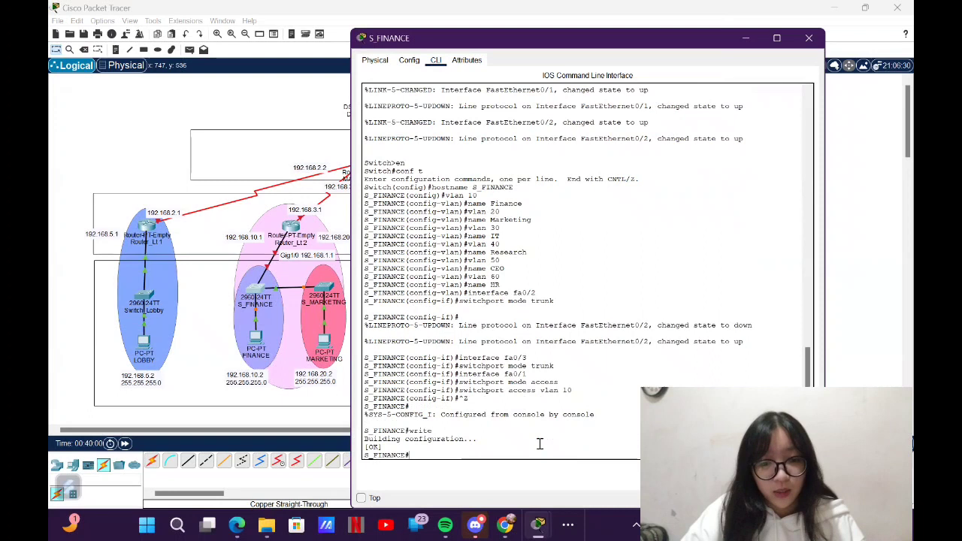
Step: Enter global configuration mode on the marketing switch and set its hostname to S_MARKETING
click(148, 141)
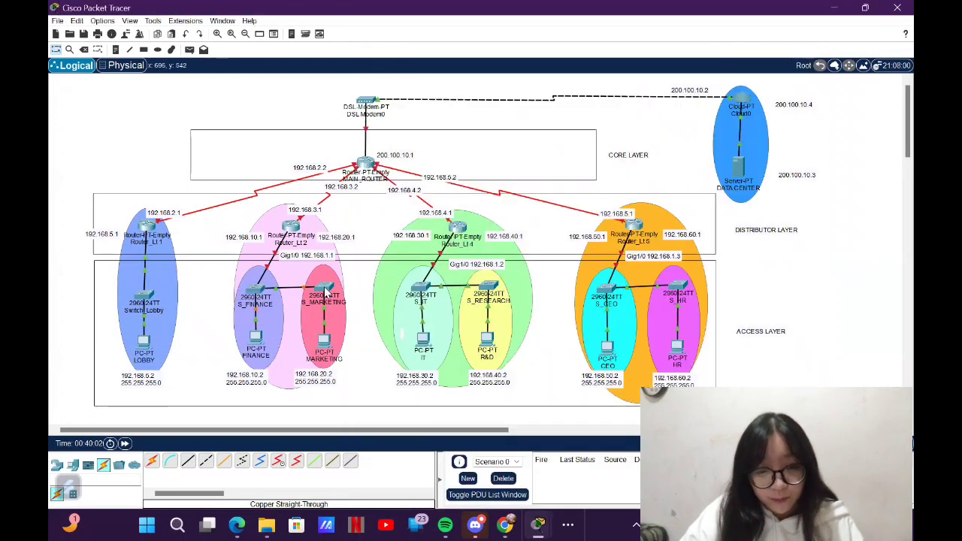
click(325, 291)
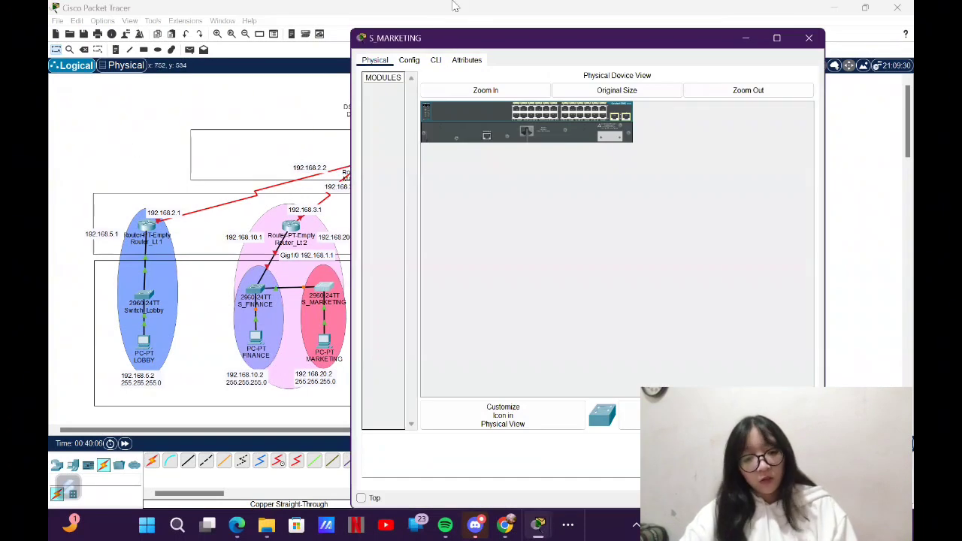
click(435, 59)
key(Return)
text(en)
key(Return)
text(conf t)
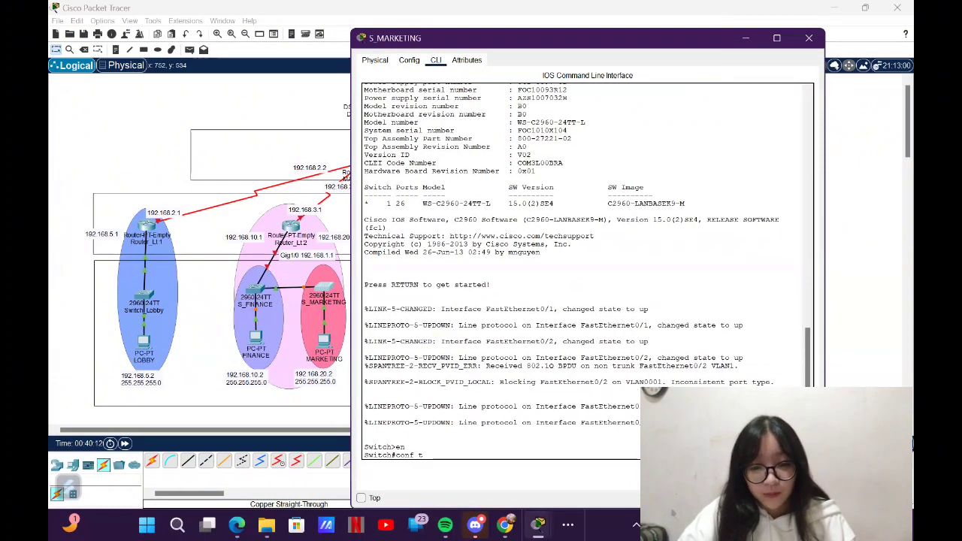
key(Return)
text(hostname S)
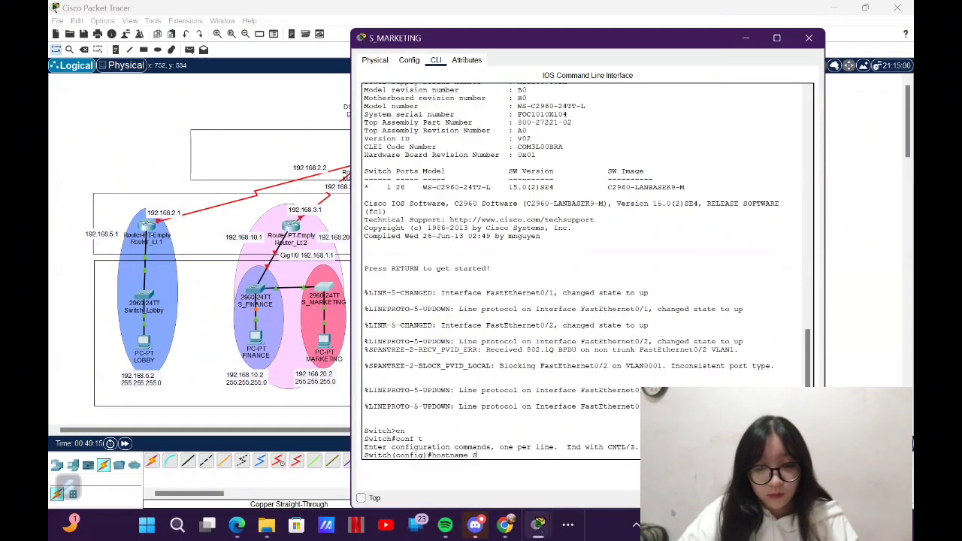
text(_MARKETING)
key(Return)
Step: Create VLAN 10 named Finance and VLAN 20 named Marketing on the S_MARKETING switch
text(vlan 10)
key(Return)
text(name )
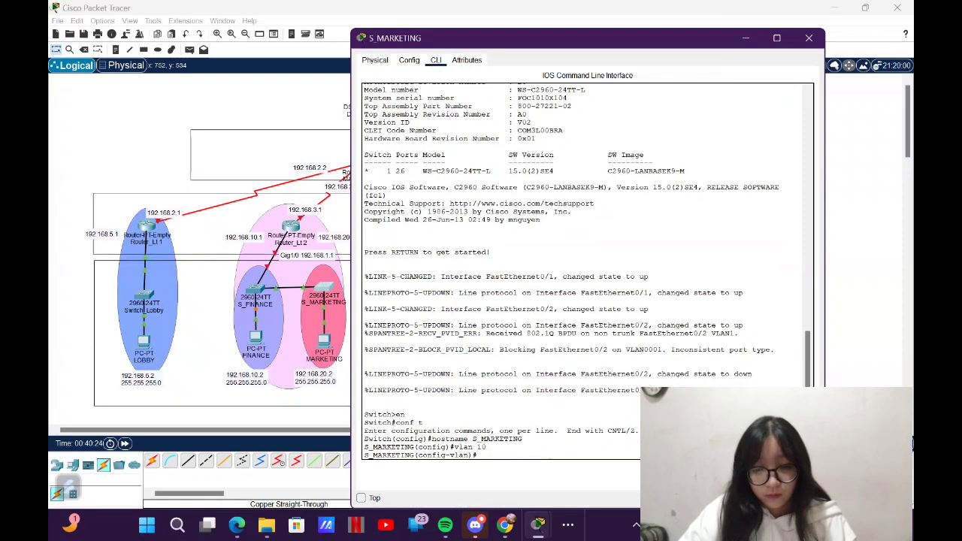
text(Finance)
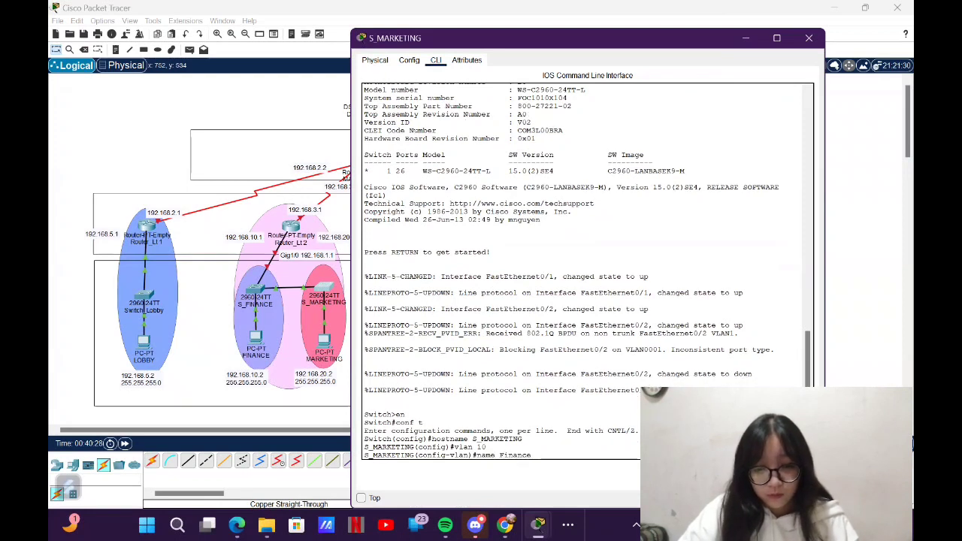
key(Return)
text(vlan 20)
key(Return)
text(name Mark)
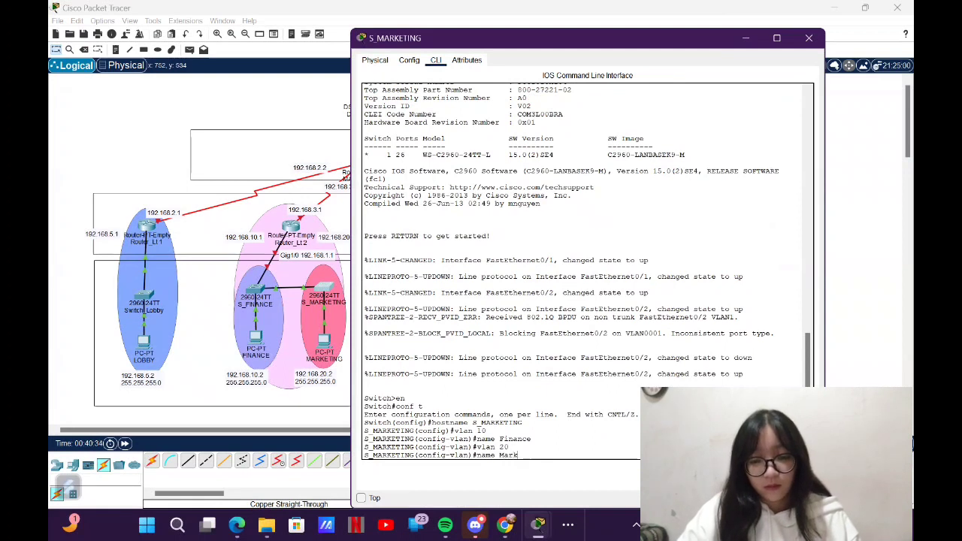
text(eting)
key(Return)
Step: Create VLAN 30 named IT and VLAN 40 named Research on the S_MARKETING switch
text(vlan 30)
key(Return)
text(name )
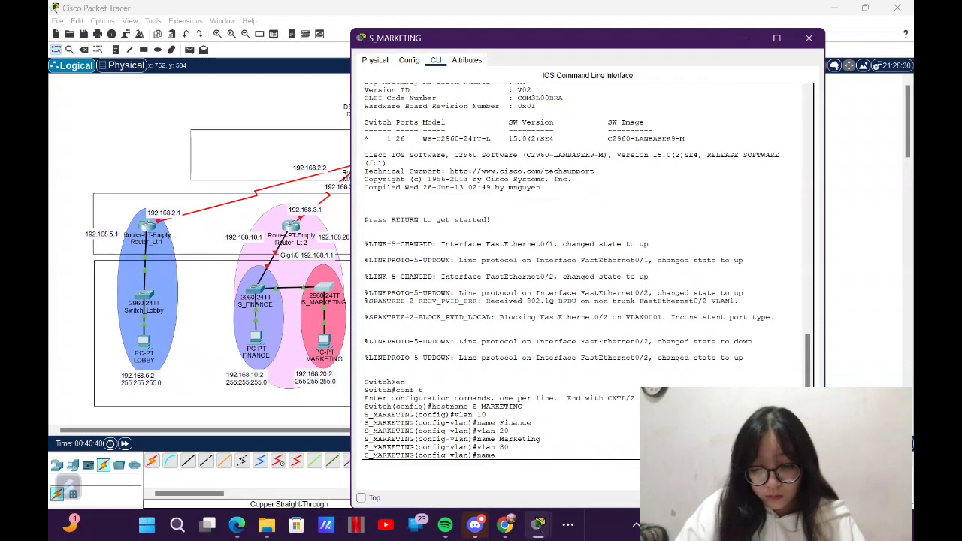
text(IT)
key(Return)
text(vlan 40)
key(Return)
text(name)
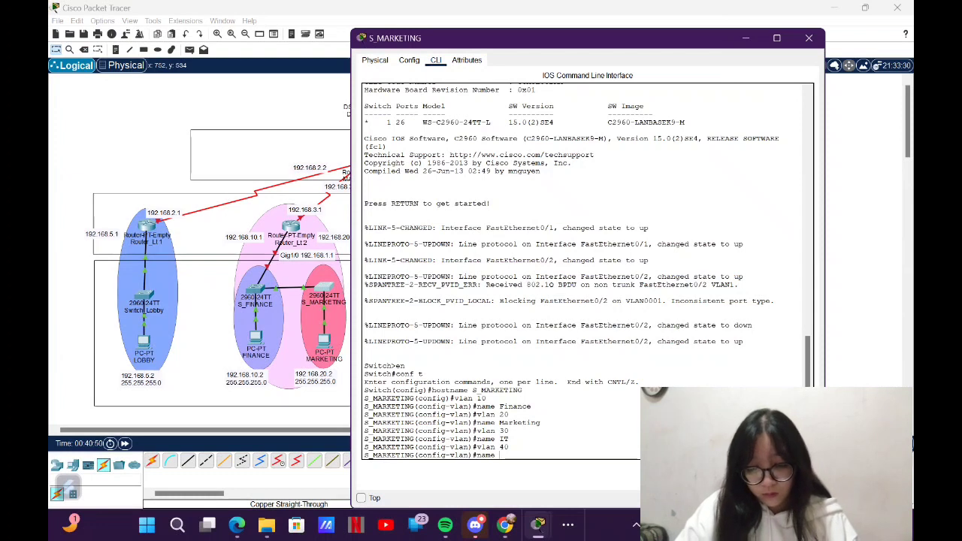
text( Research)
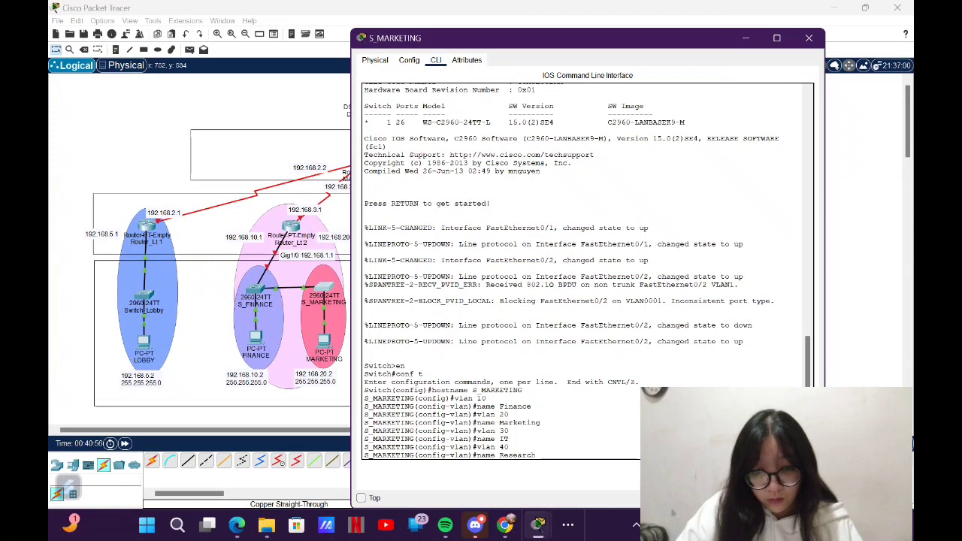
key(Return)
Step: Create VLAN 50 named CEO and VLAN 60 named HR on the S_MARKETING switch
text(vlan)#vlan)
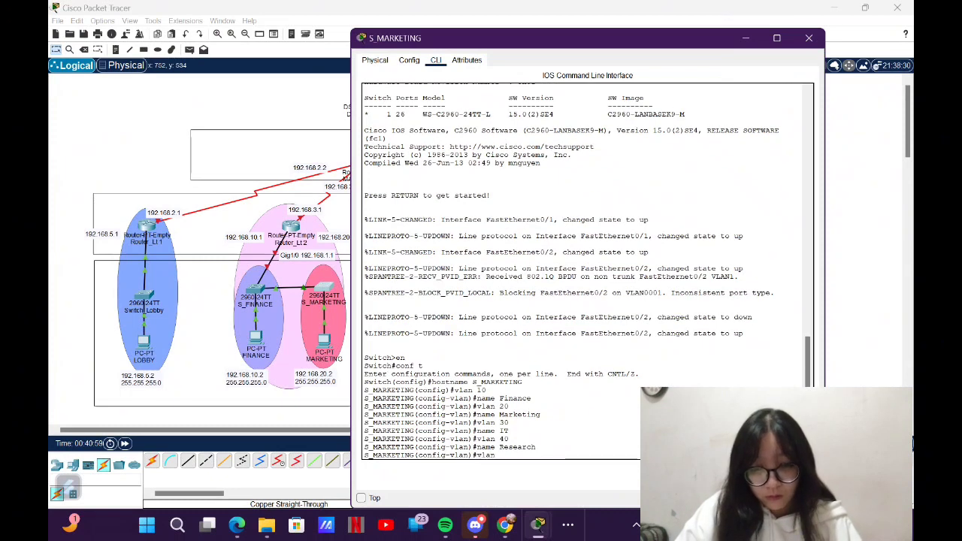
text( 50)
key(Return)
text(name)
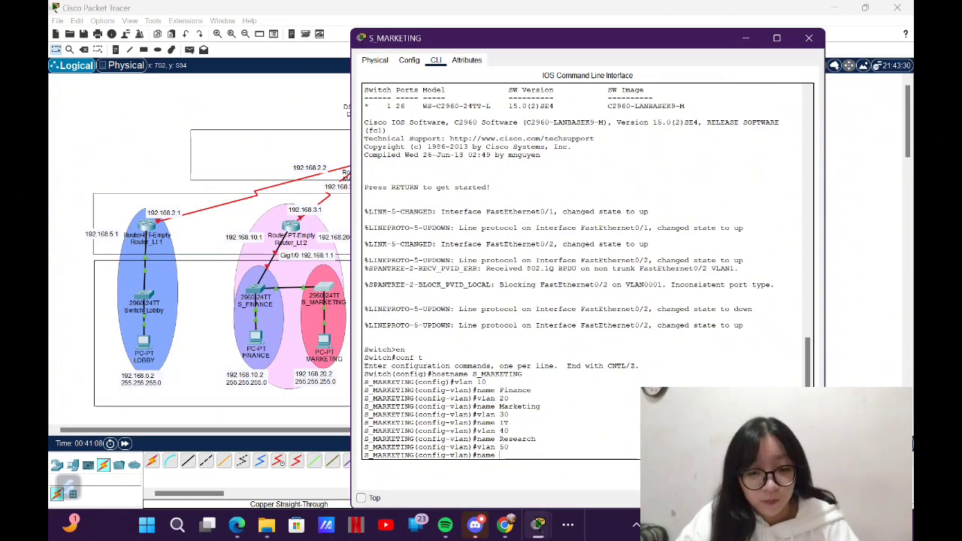
text( ce)
key(BackSpace)
text(EO)
key(Return)
text(vlan)#vlan 60)
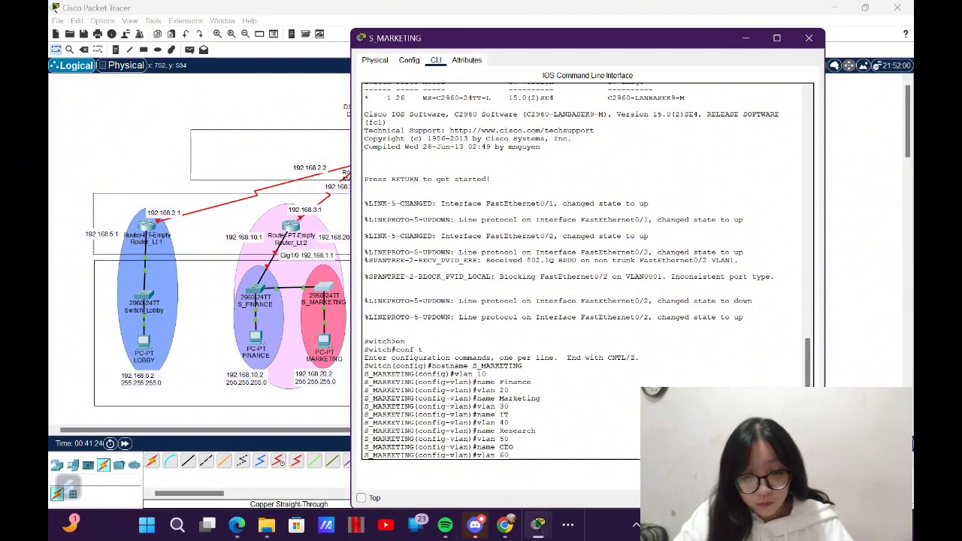
key(Return)
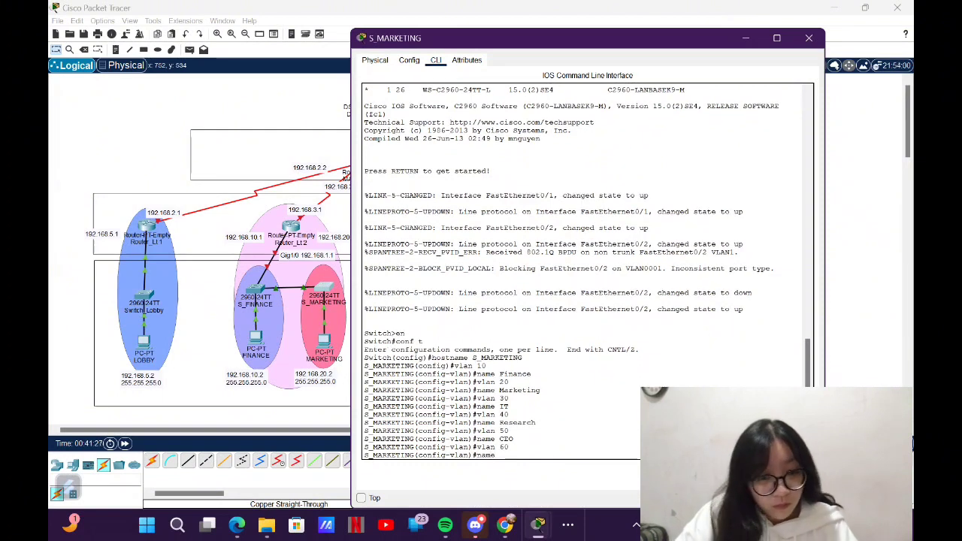
key(Return)
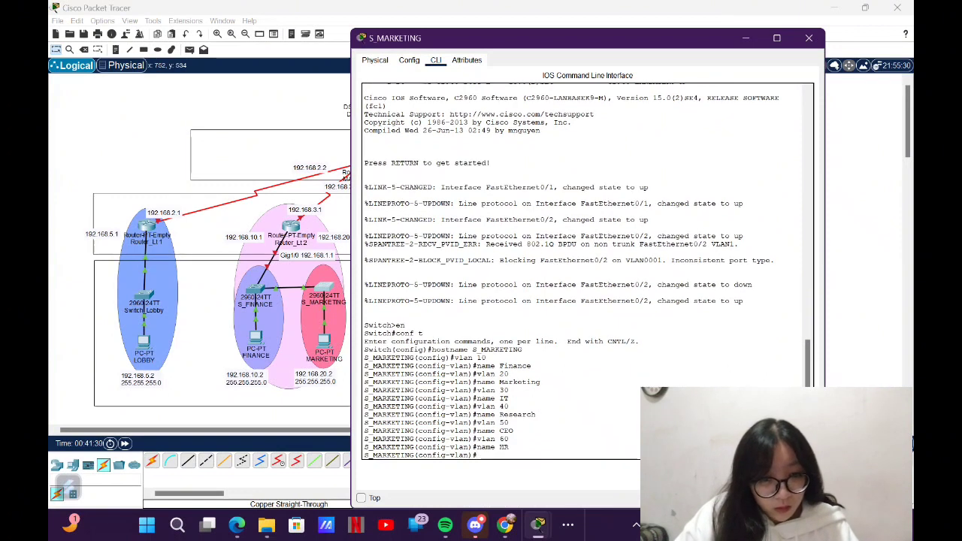
Step: Check the S_MARKETING link ports in the topology and set the switch's interface fa0/2 to trunk mode
click(154, 142)
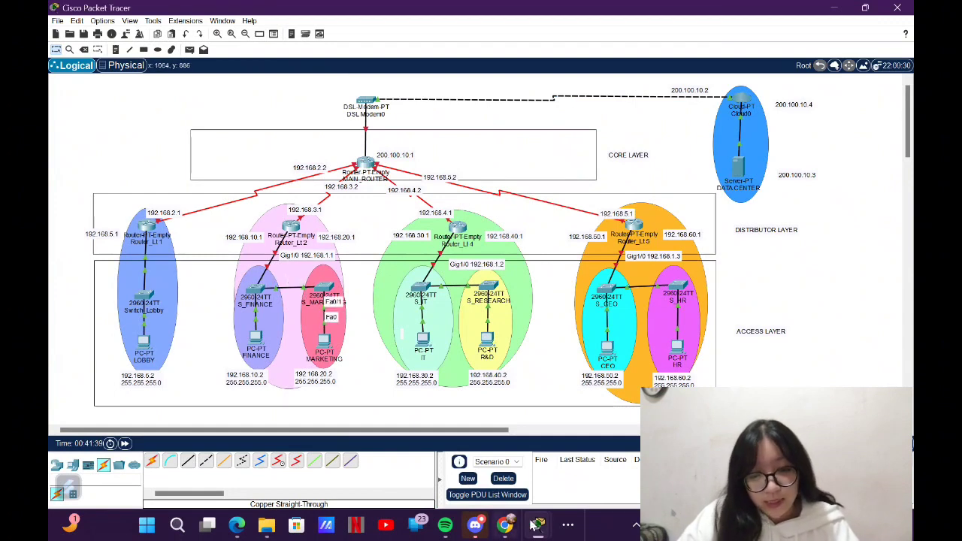
click(320, 290)
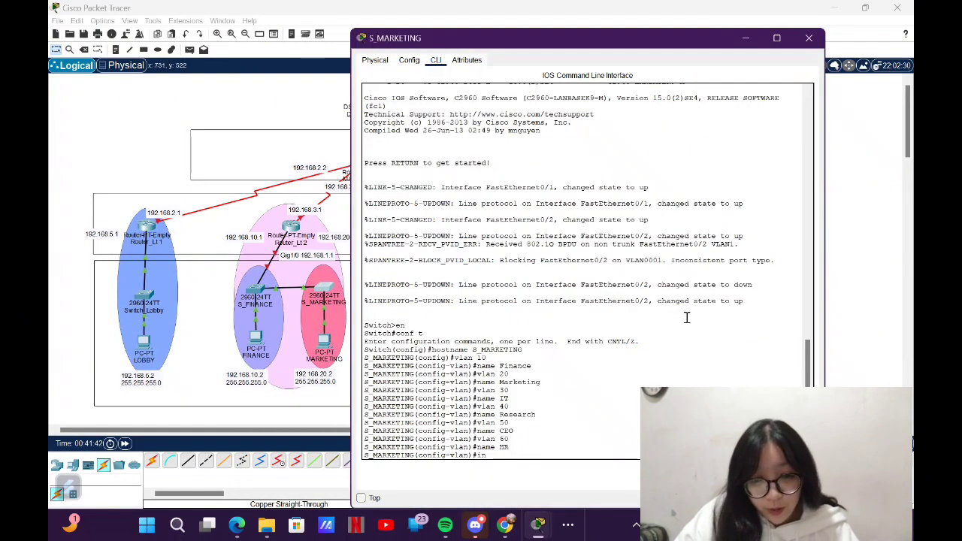
text(interfa)
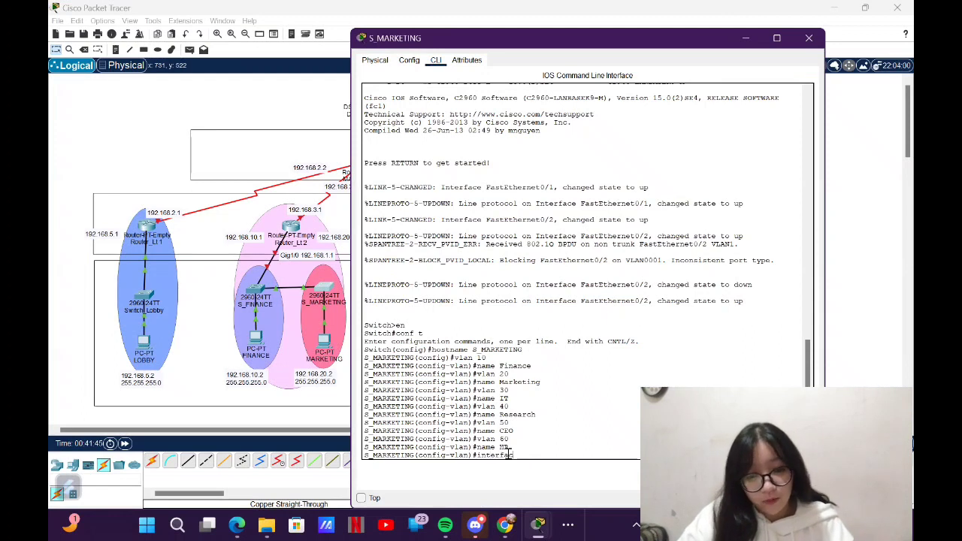
text(ce fa0/2)
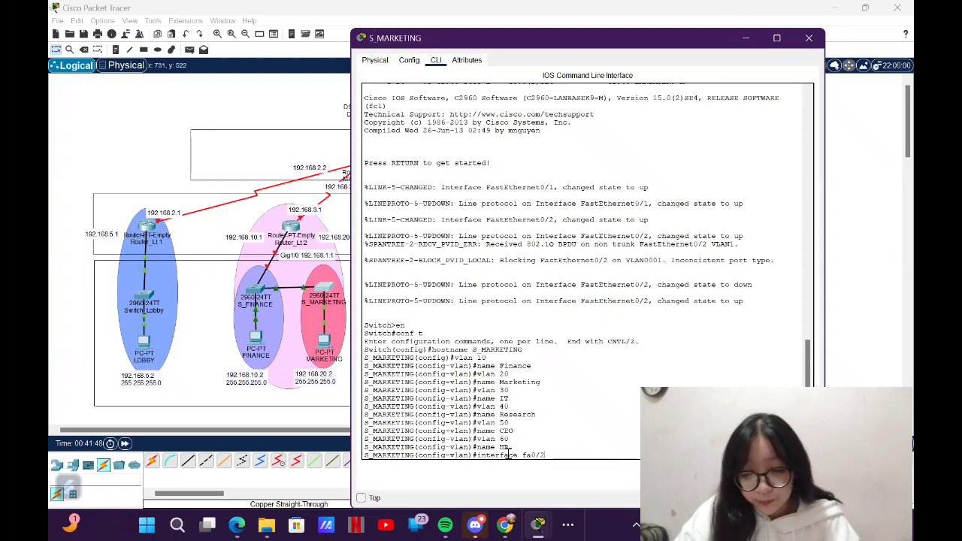
key(Return)
text(switchport mode trun)
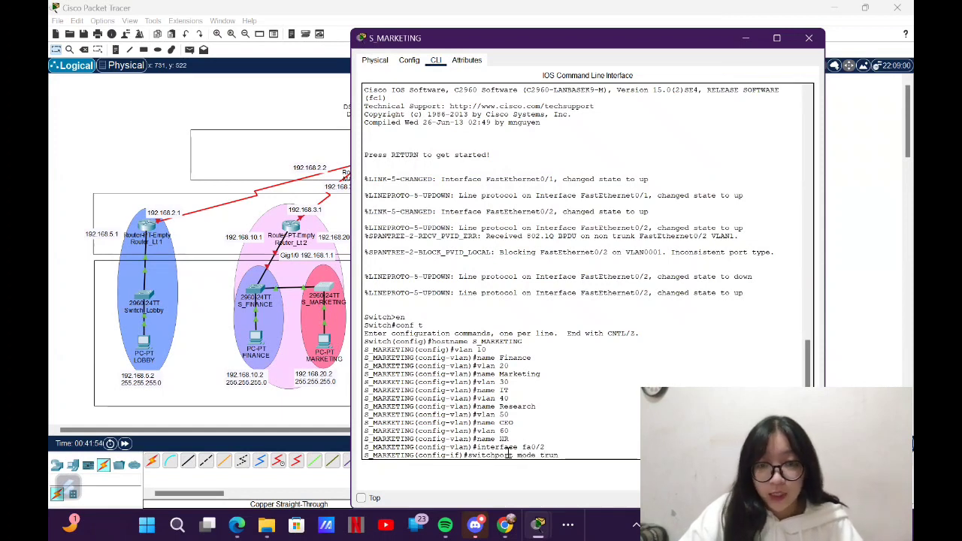
text(k)
key(Return)
Step: Set interface fa0/1 on the S_MARKETING switch to access mode and assign it to VLAN 20
text(interface fa0/2)
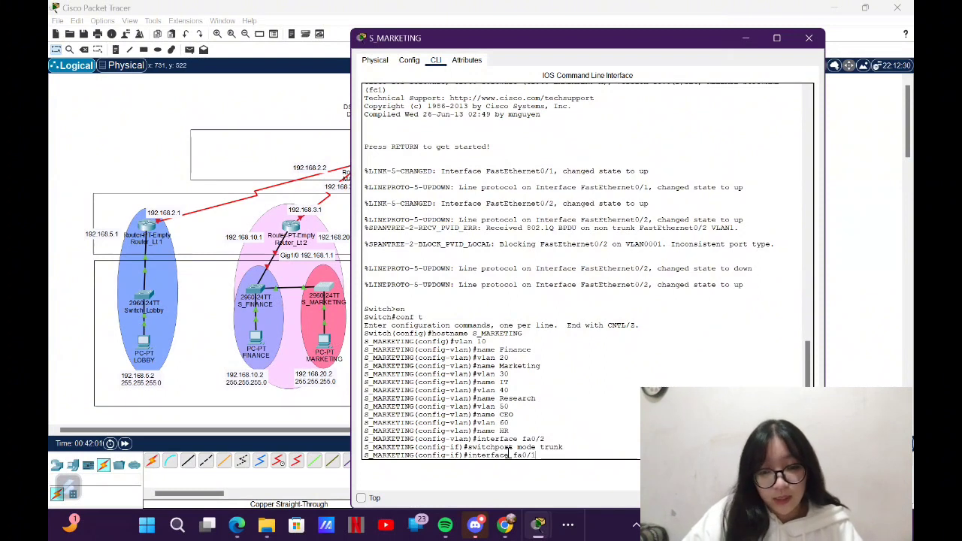
key(Return)
text(switchport mode access)
key(Return)
text(switc)
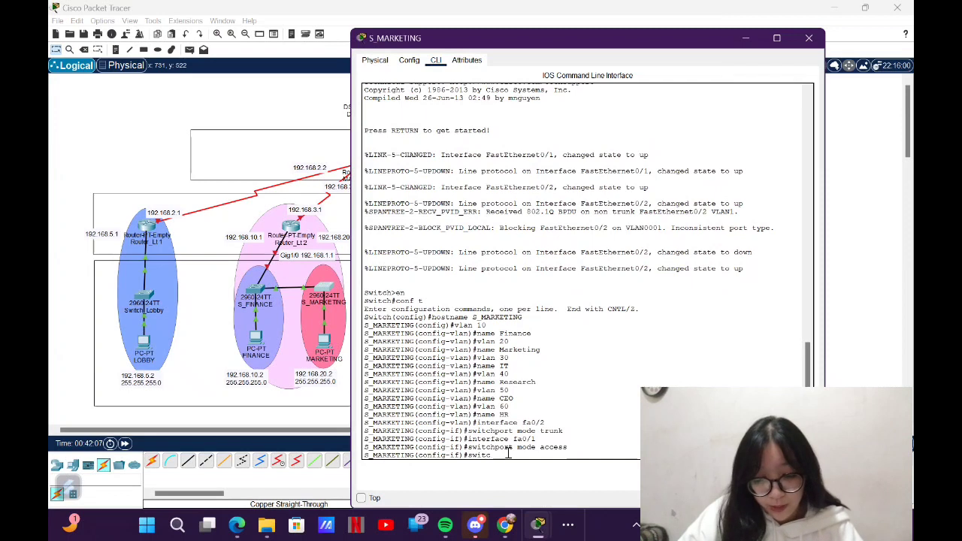
text(hport access vlan 20)
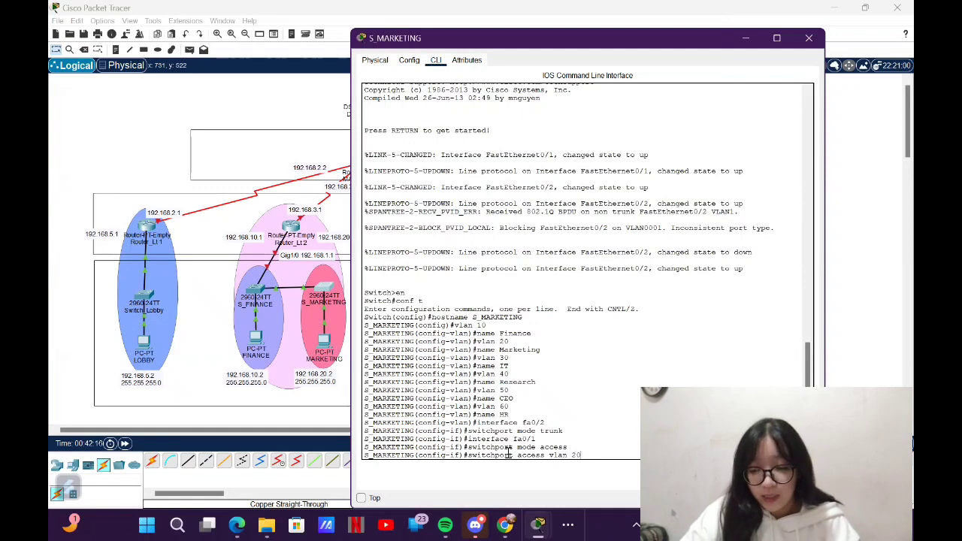
key(Return)
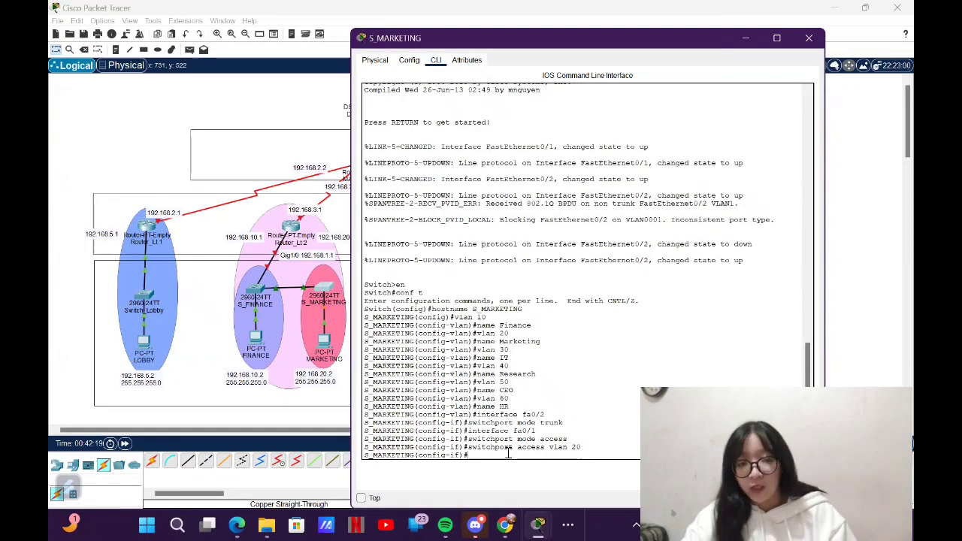
Step: Leave configuration mode on the S_MARKETING switch and save its configuration with the write command
key(ctrl+z)
text(write)
key(Return)
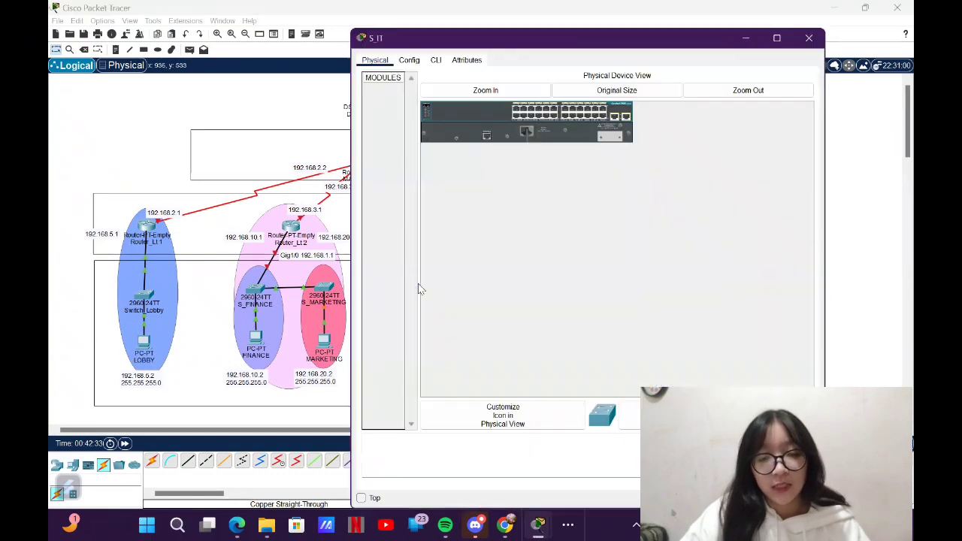
Step: Enter global configuration mode on the IT switch and set its hostname to S_IT
click(436, 60)
key(Return)
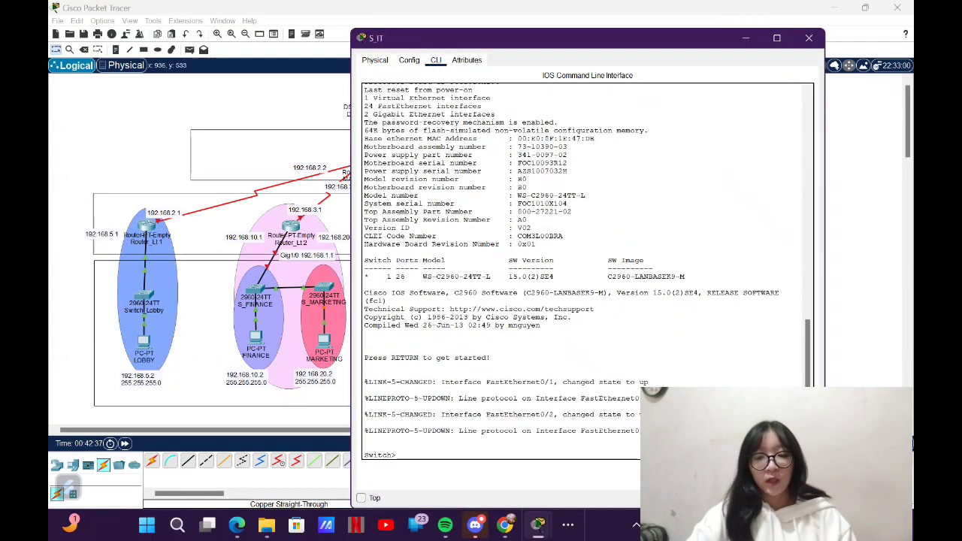
text(en)
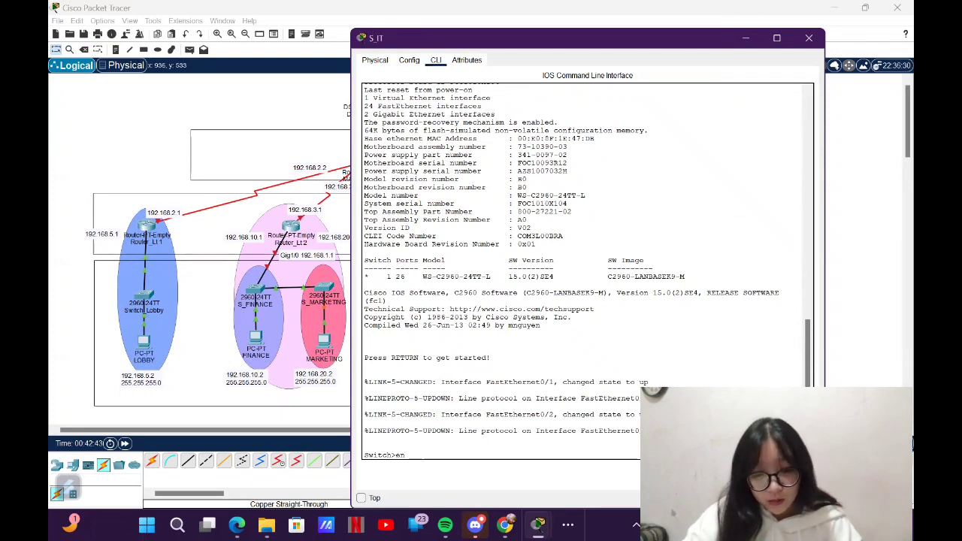
key(Return)
text(conf t)
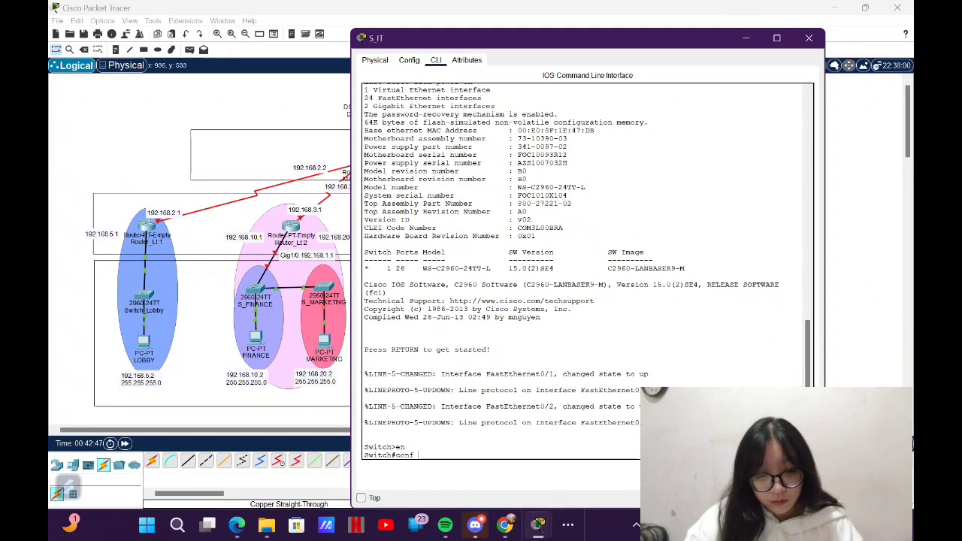
key(Return)
text(hostname S)
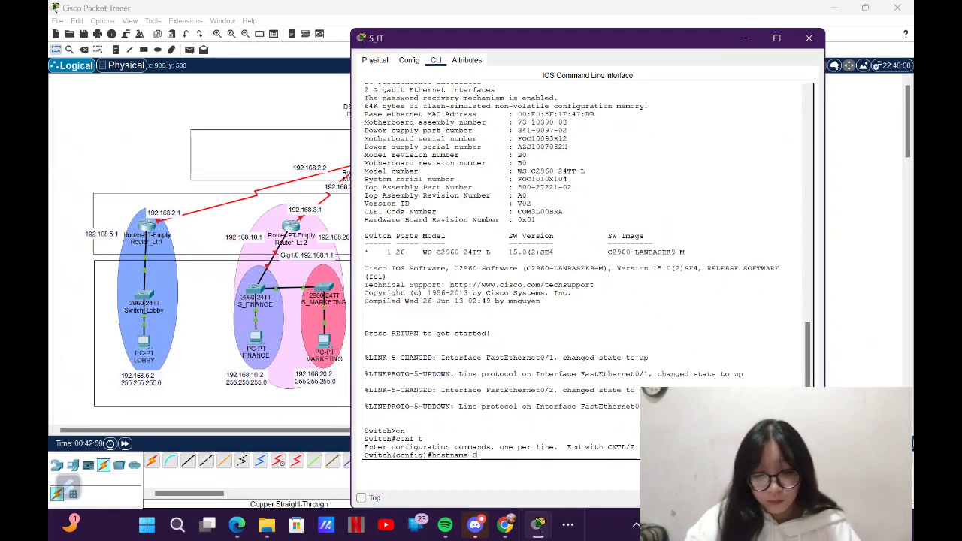
text(_IT)
key(Return)
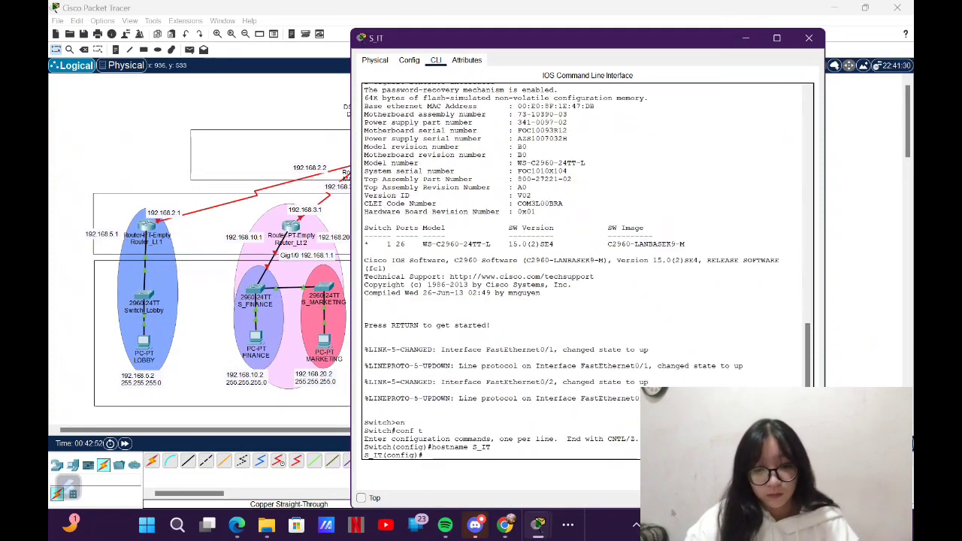
Step: Create VLAN 10 named Finance and VLAN 20 named Marketing on switch S_IT
text(int)
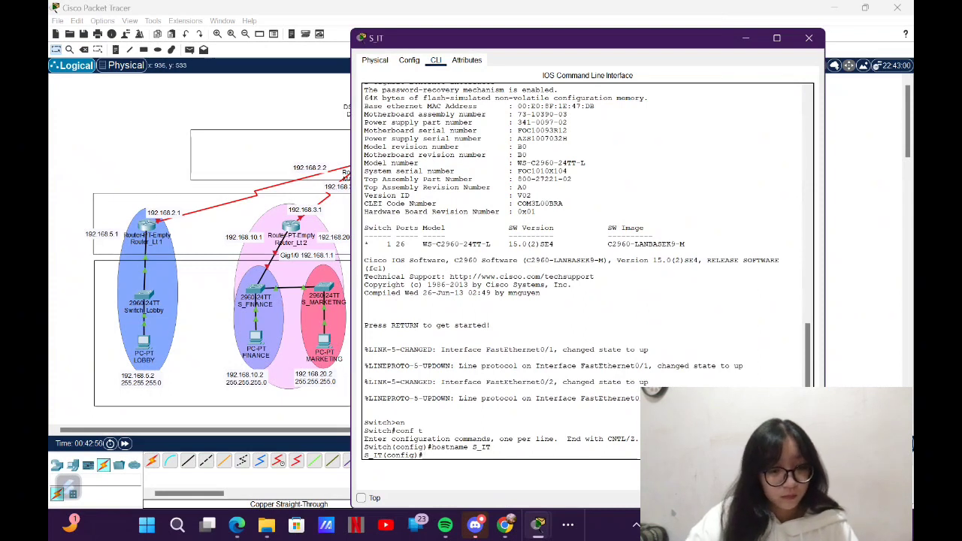
text( 10)
key(Return)
text(name Finance)
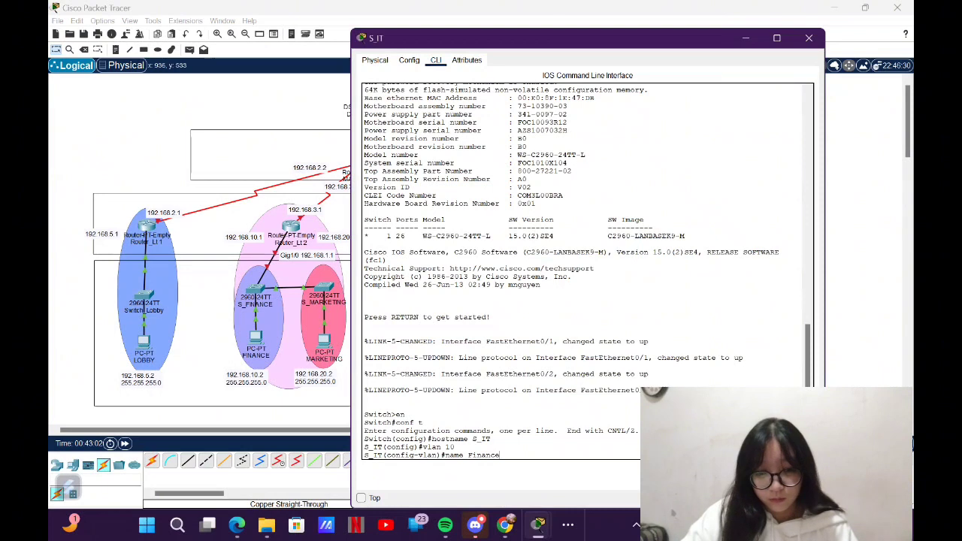
key(Return)
text(vlan 20)
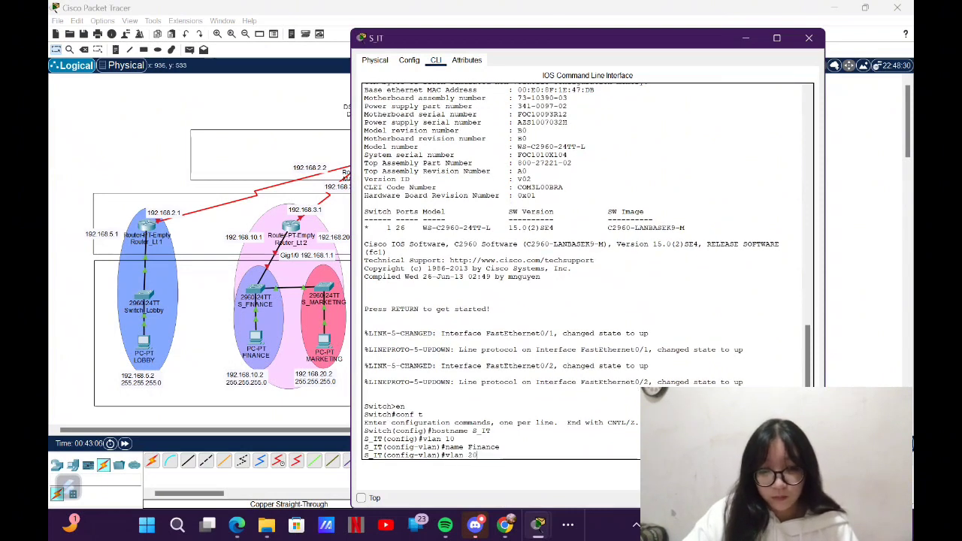
key(Return)
text(name Marketing)
key(Return)
Step: Add VLAN 30 named IT and VLAN 40 named Research on switch S_IT
text(vlan 30)
key(Return)
text(name IT)
key(Return)
text(vlan 40)
key(Return)
text(name Research)
key(Return)
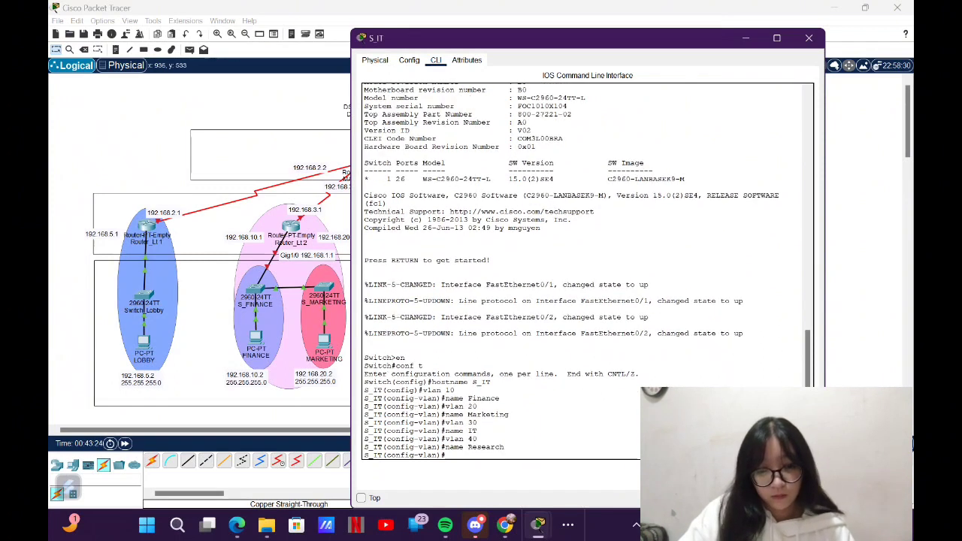
Step: Add VLAN 50 named CEO and VLAN 60 named HR on S_IT, and return to global configuration mode
text(vlan 50)
key(Return)
text(nfig-vlan)#name CEO)
key(Return)
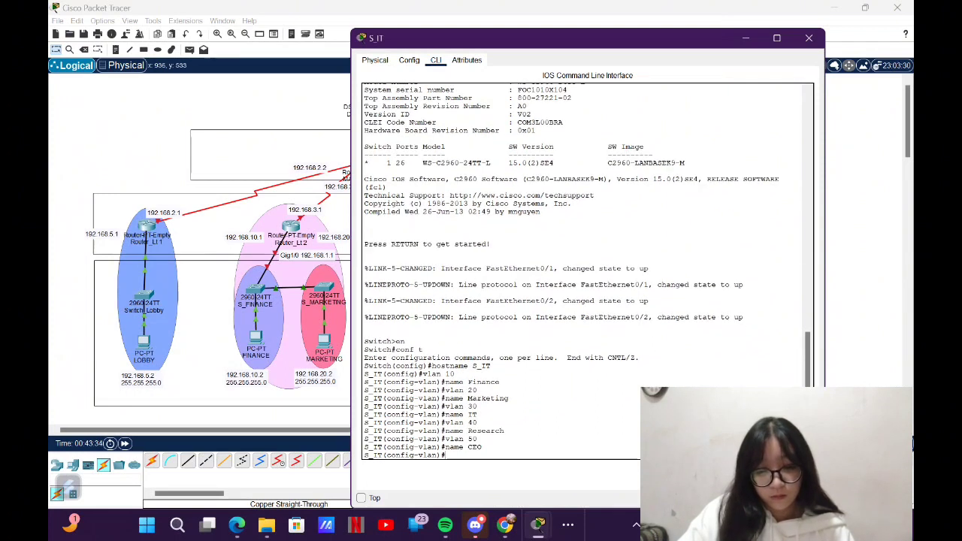
text(vlan 60)
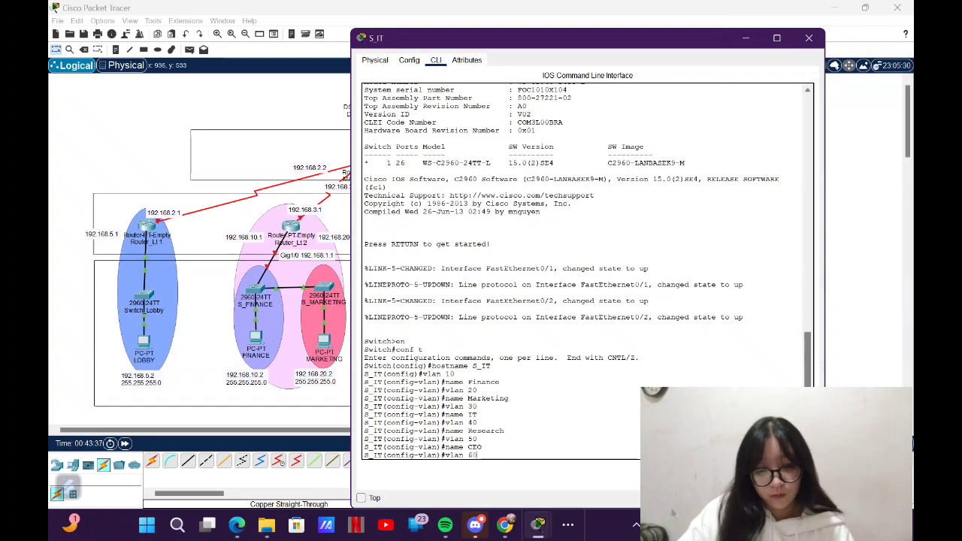
key(Return)
text(name HR)
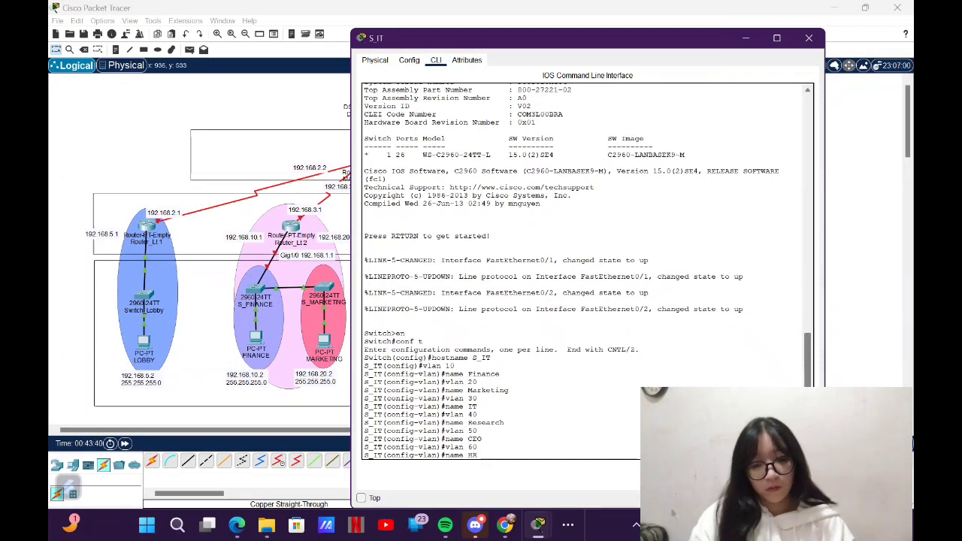
key(Return)
text(exit)
key(Return)
Step: Set interfaces fa0/3 and fa0/2 of S_IT to switchport trunk mode
text(in)
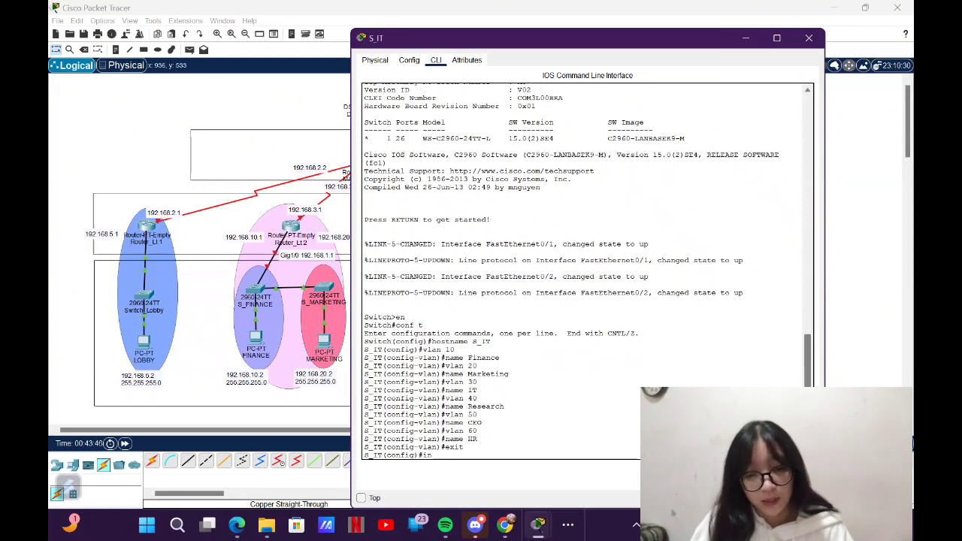
text(terface )
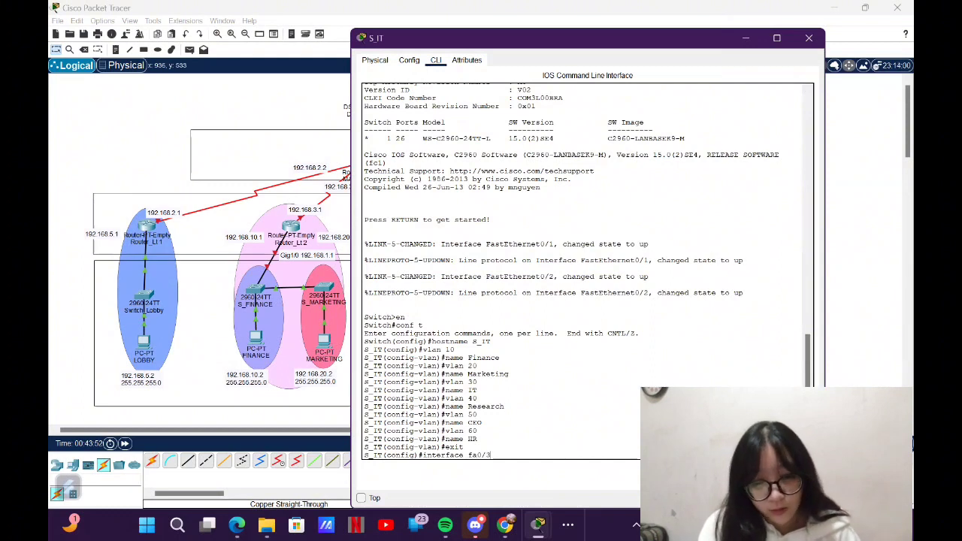
text(fa0/3)
key(Return)
text(switchport mode trunk)
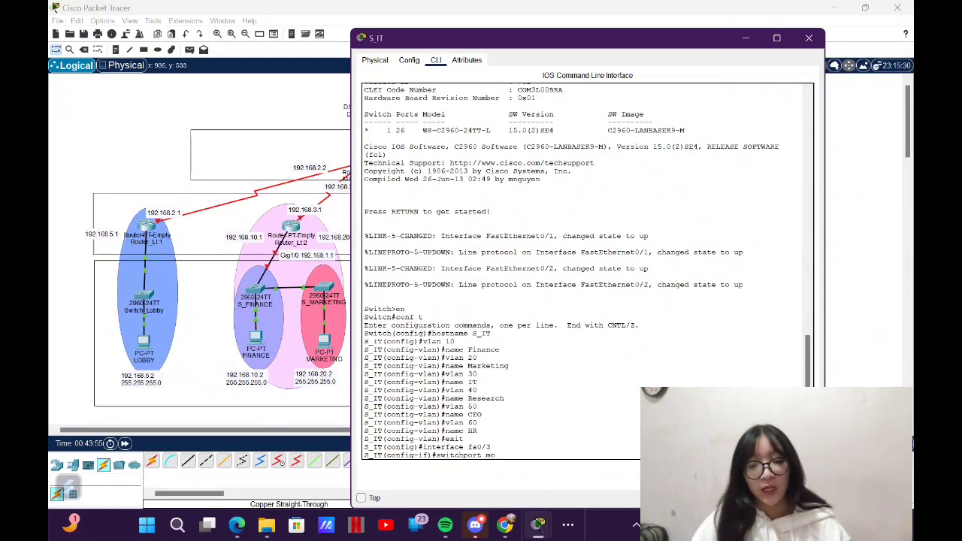
key(Return)
text(interface fa0/2)
key(Return)
text(switchport mode trunk)
key(Return)
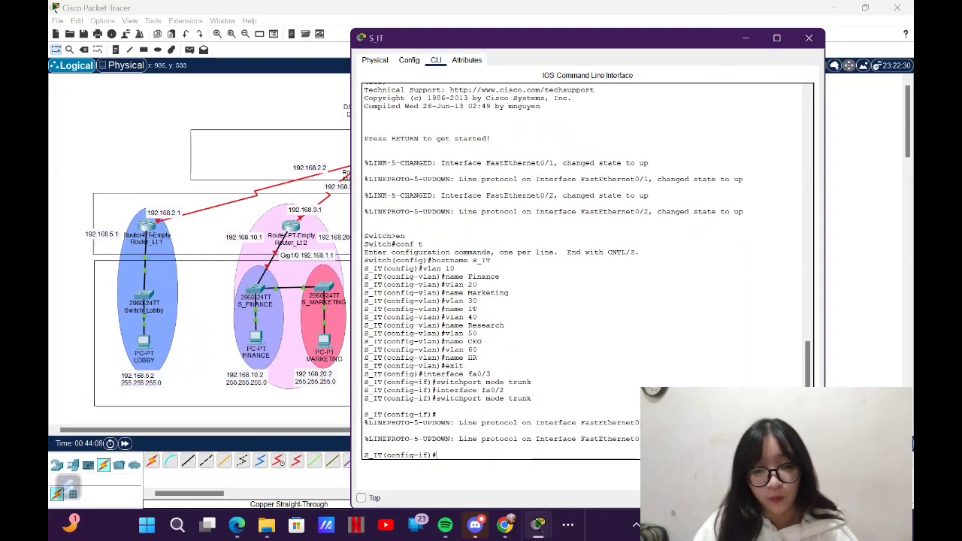
Step: Set interface fa0/1 of S_IT to access mode and assign it to VLAN 30
text(interfac)
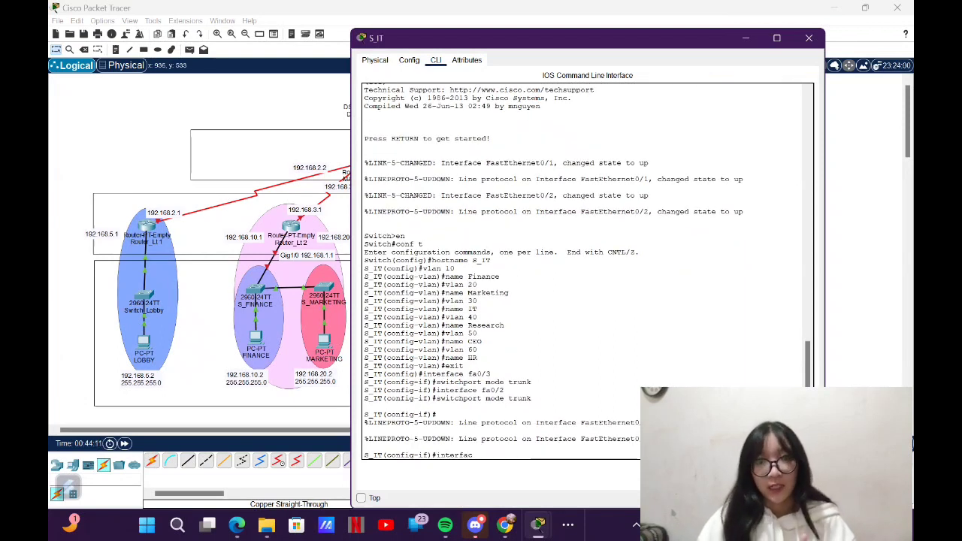
text(e fa0/1)
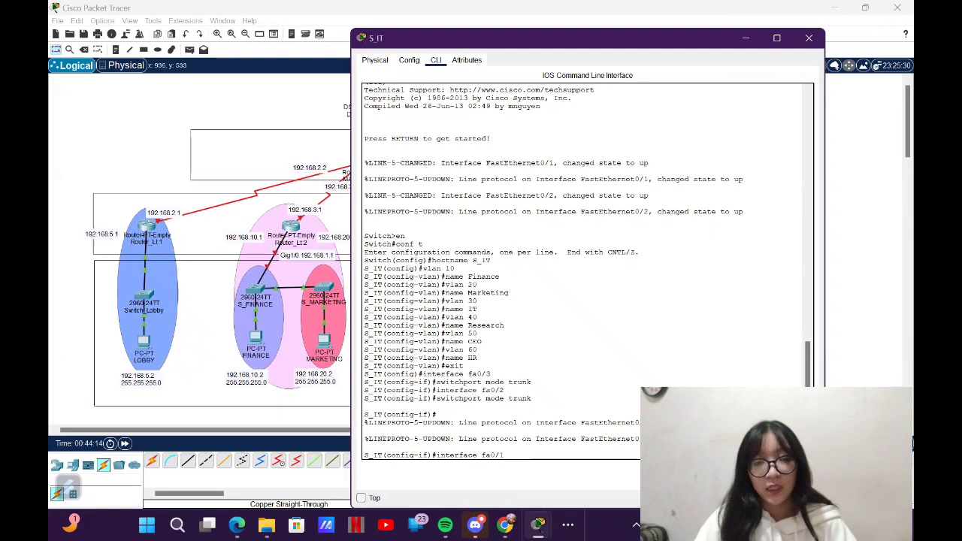
key(Return)
text(switchport)
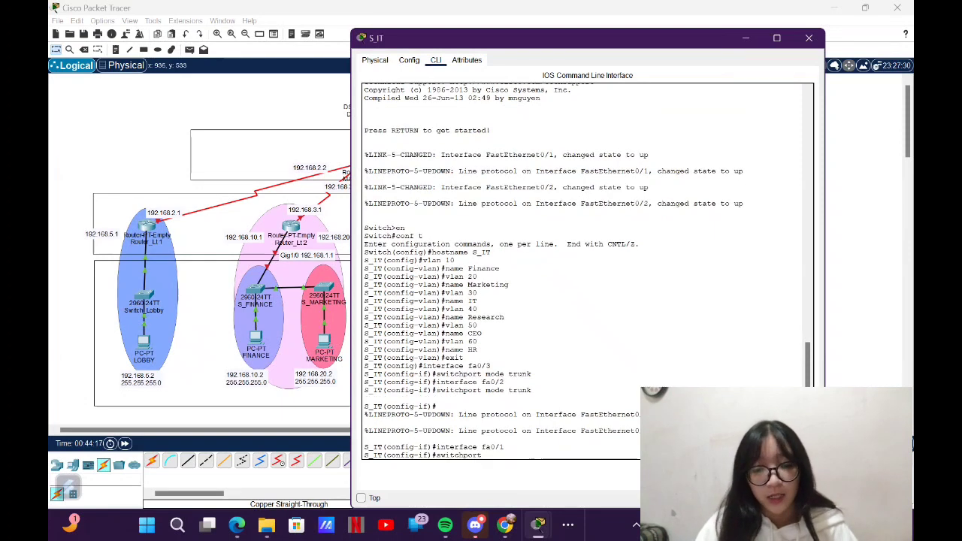
text( mode access)
key(Return)
text(switchport access vlan 30)
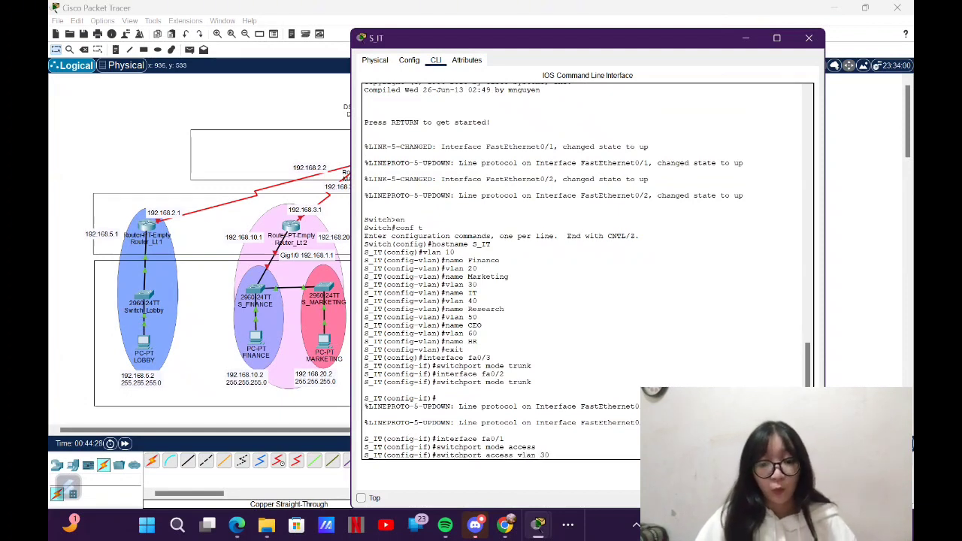
key(Return)
Step: Leave configuration mode on S_IT, save its configuration with write, and put its console away
key(ctrl+z)
key(Return)
text(write)
key(Return)
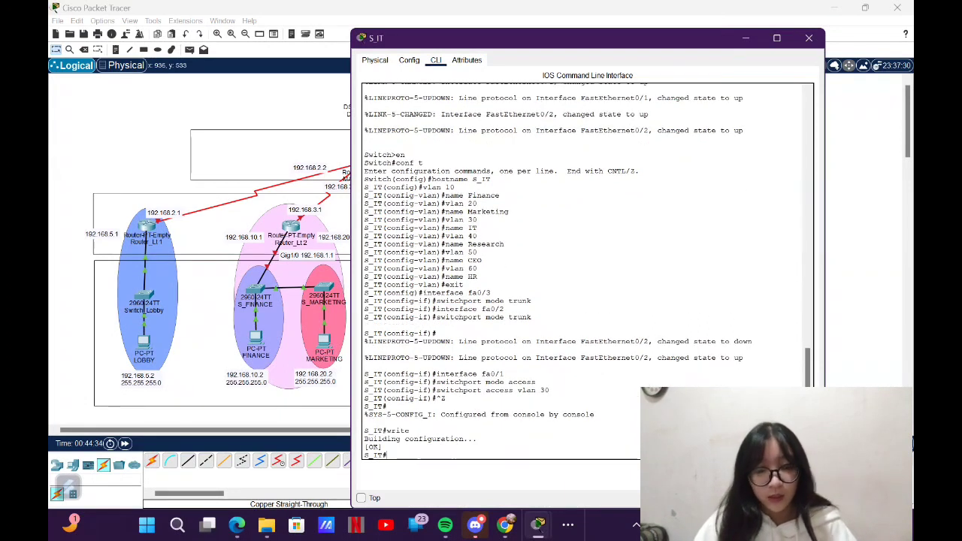
click(747, 37)
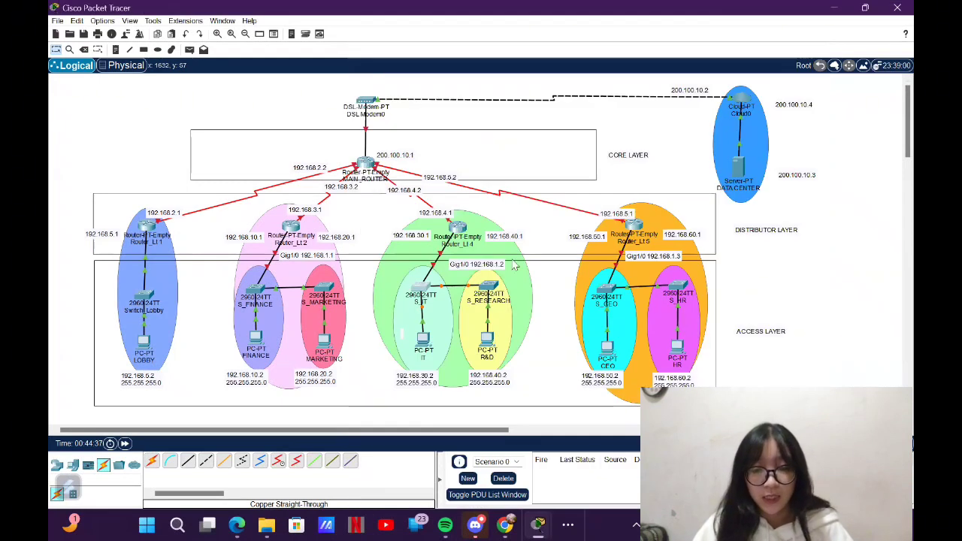
Step: Open the command line of the research switch, enter global configuration mode and set the hostname to S_RESEARCH
click(490, 289)
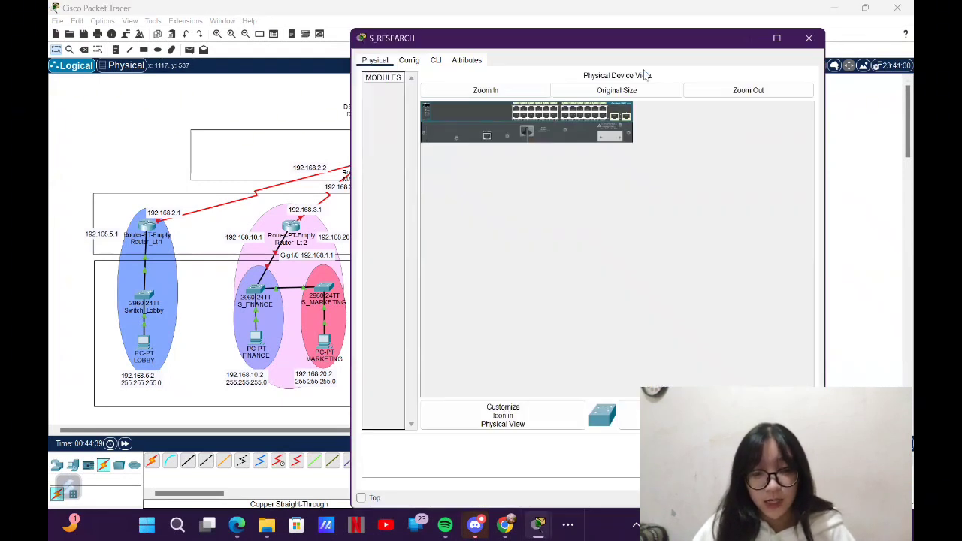
click(436, 60)
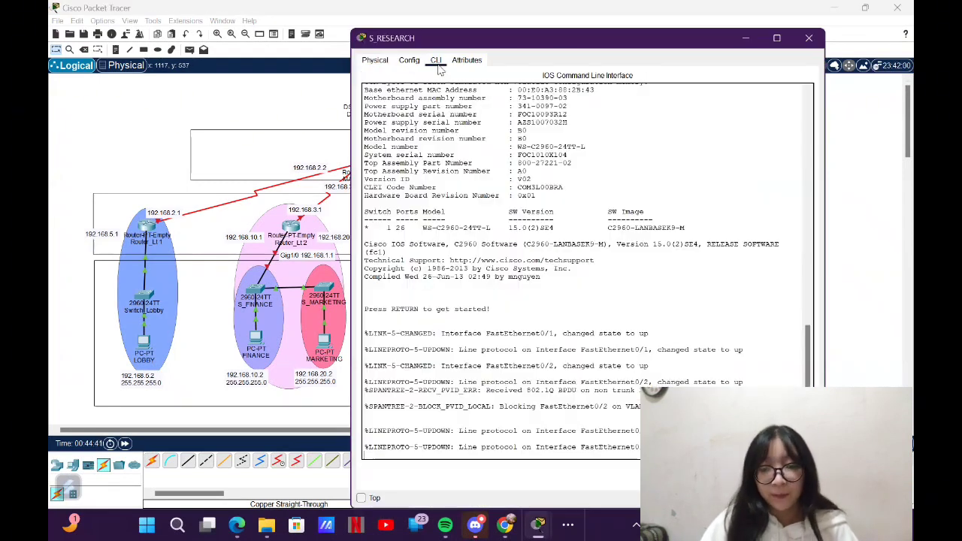
click(746, 39)
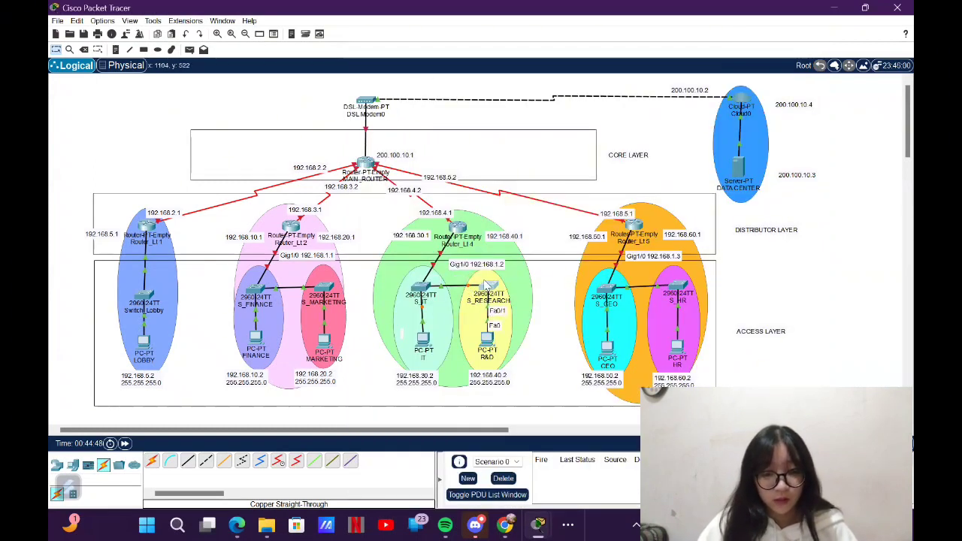
click(487, 286)
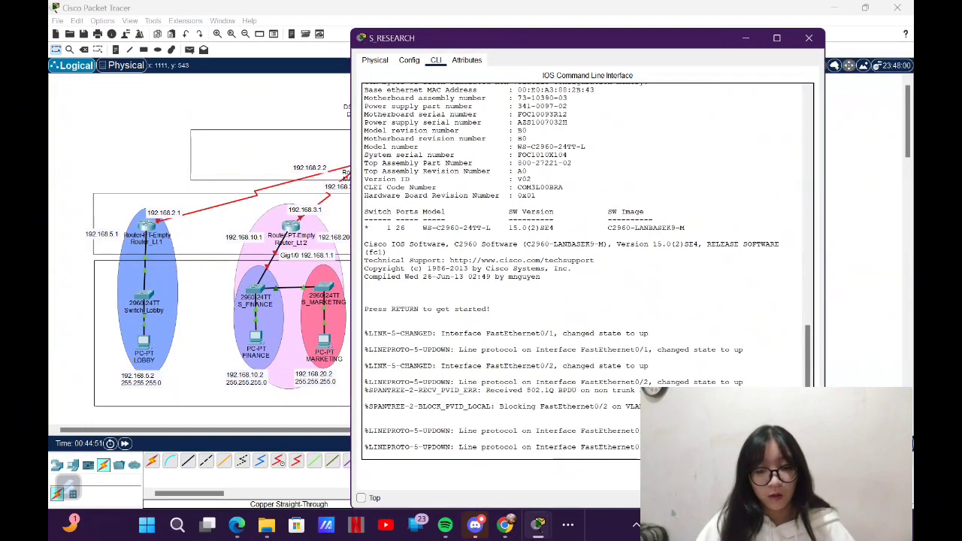
key(Return)
text(en)
key(Return)
text(conf t)
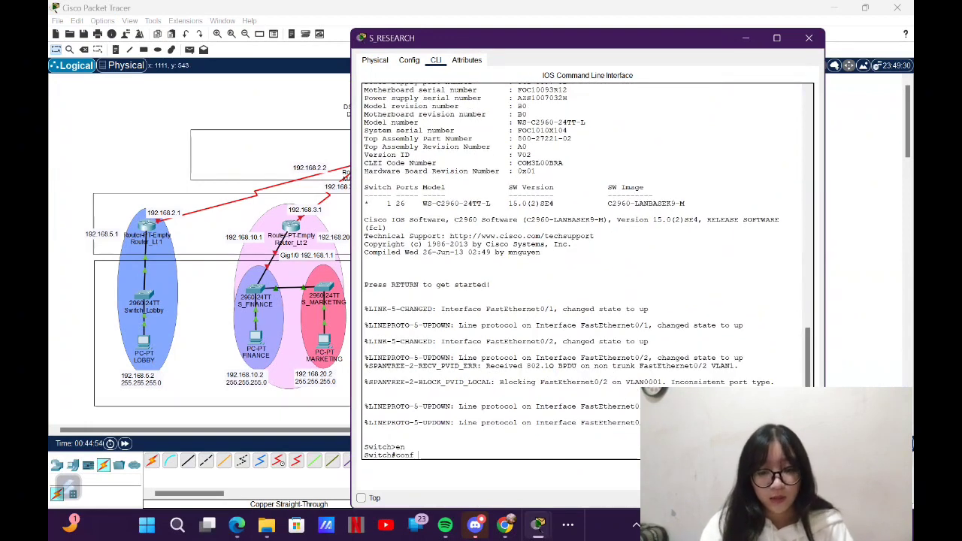
key(Return)
text(hostname )
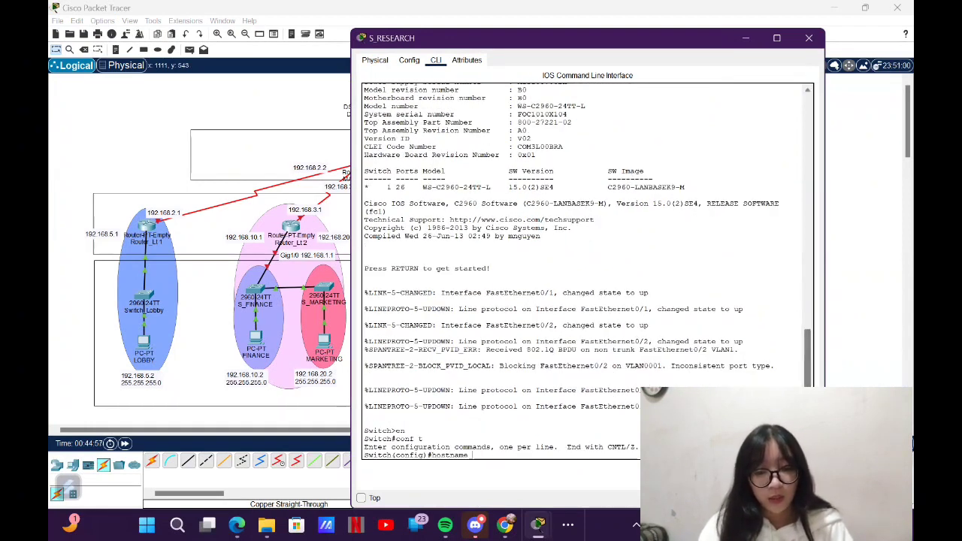
text(S_RESEARCH)
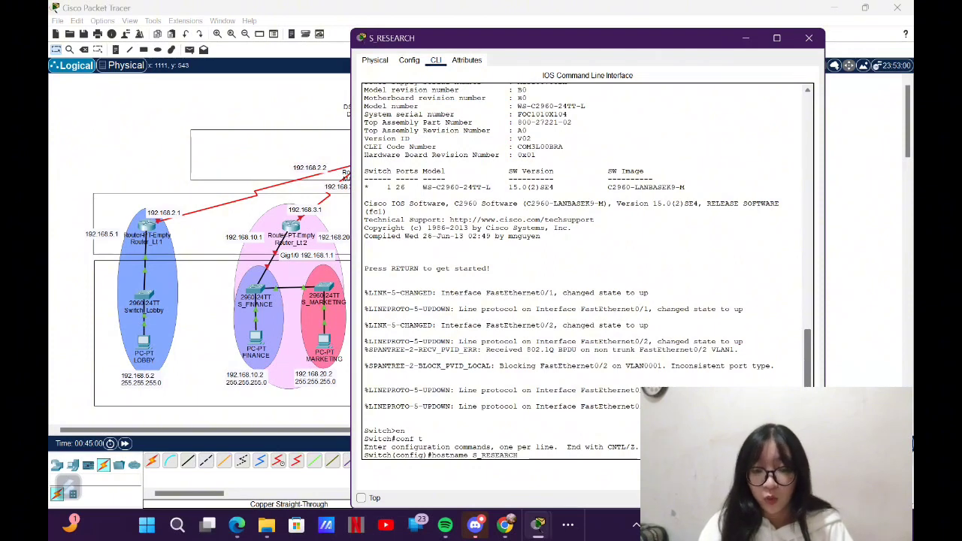
key(Return)
Step: Create VLAN 10 named Finance and VLAN 20 named Marketing on switch S_RESEARCH
text(vlan 10)
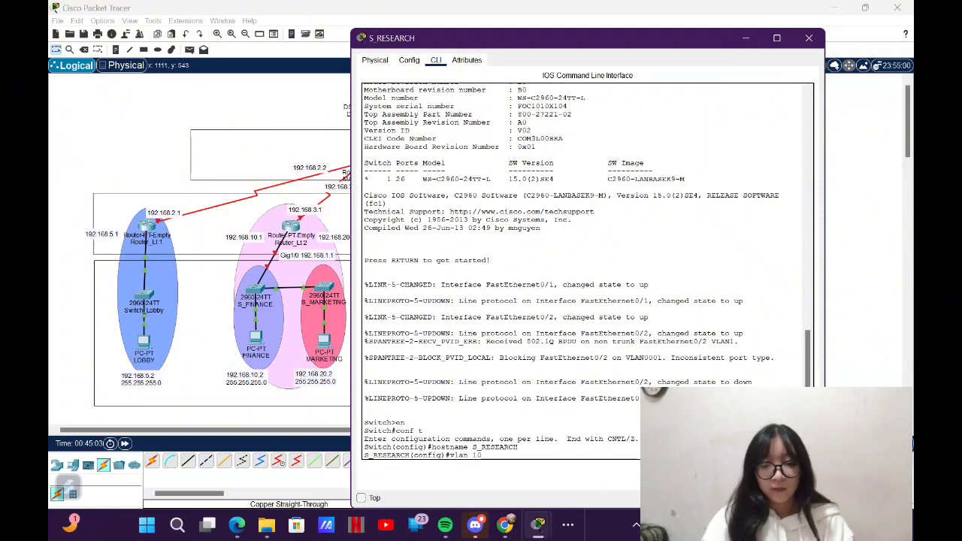
key(Return)
text(name Finance)
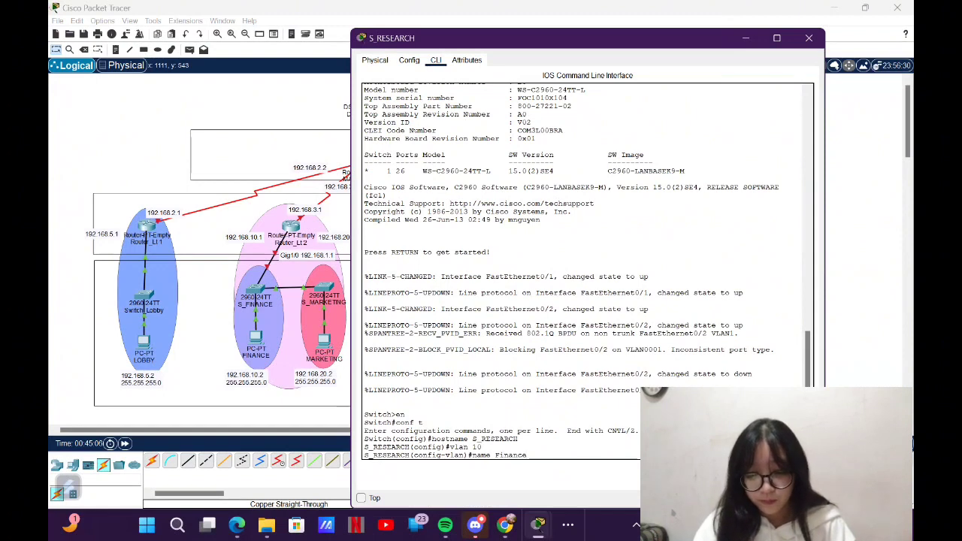
key(Return)
text(vlan 20)
key(Return)
text(name Marketin)
text(g)
key(Return)
Step: Add VLAN 30 named IT and VLAN 40 named Research on switch S_RESEARCH
text(vlan )
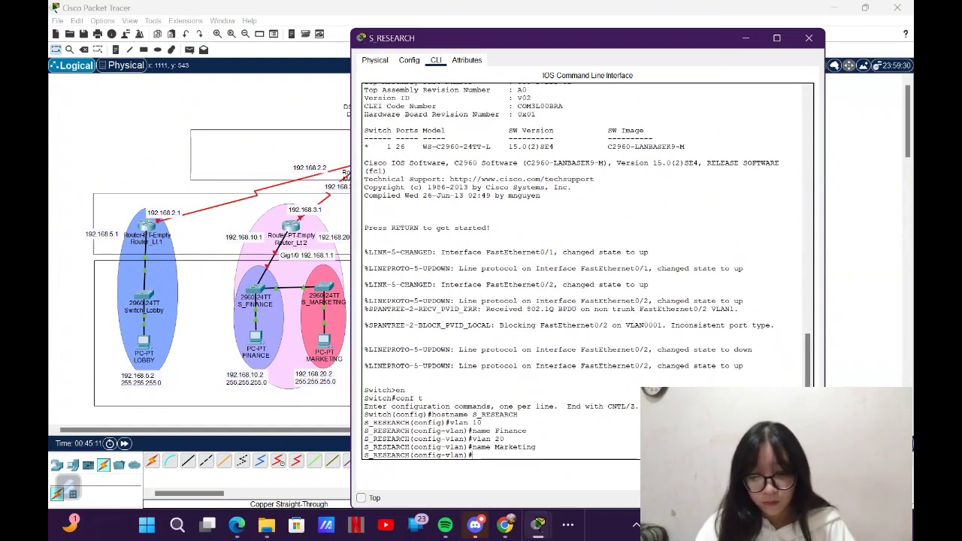
text(30)
key(Return)
text(name IT)
key(Return)
text(vlan 40)
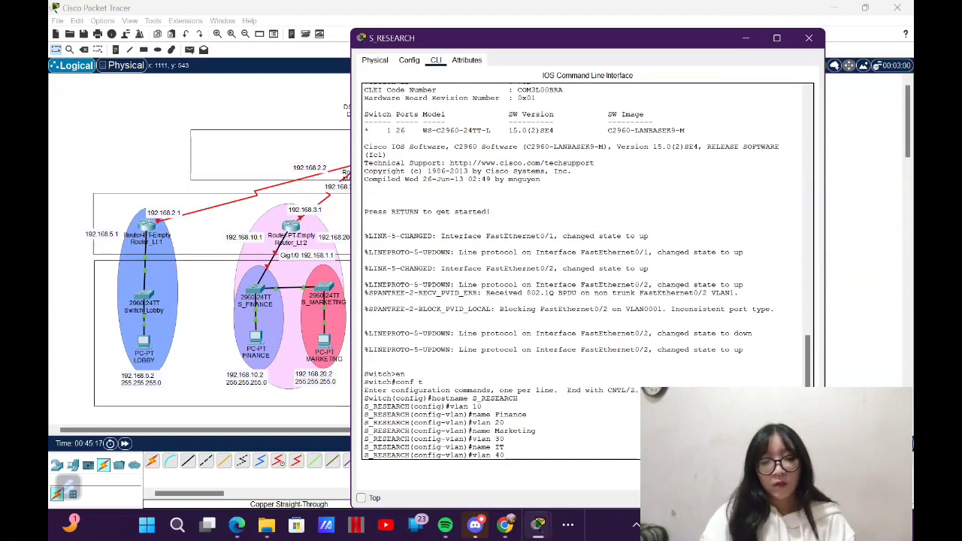
key(Return)
text(name Research)
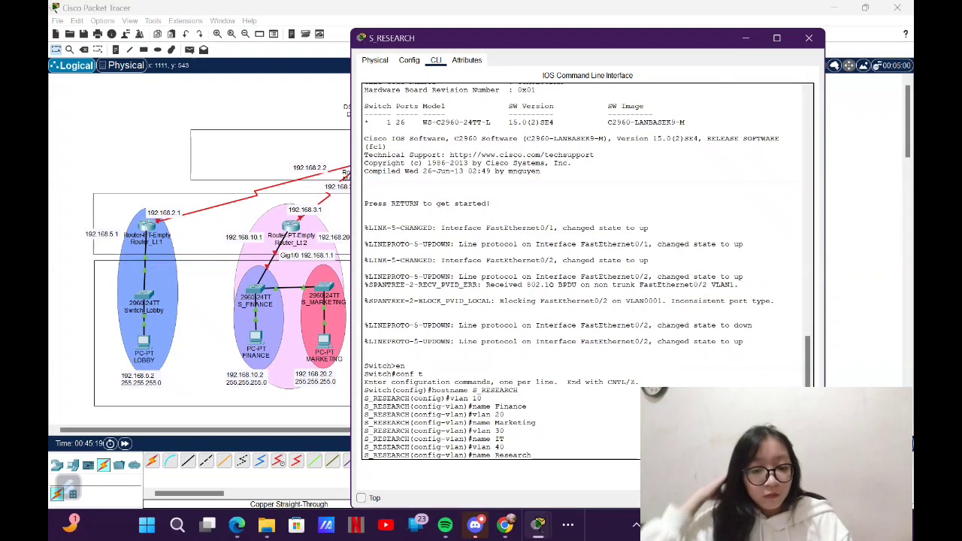
key(Return)
Step: Add VLAN 50 named CEO and VLAN 60 named HR on S_RESEARCH, and return to global configuration mode
text(vlan 50)
key(Return)
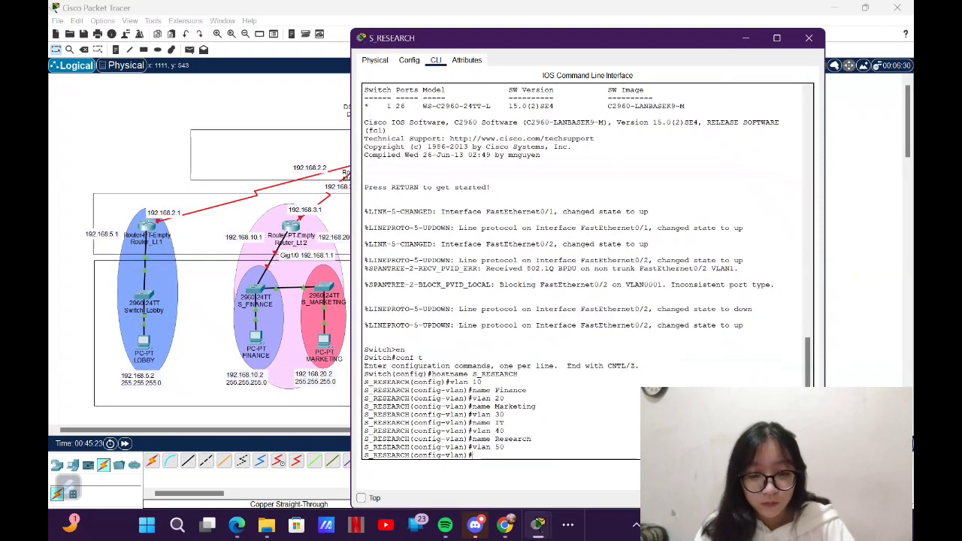
text(name CEO)
key(Return)
text(vlan 60)
key(Return)
text(name HR)
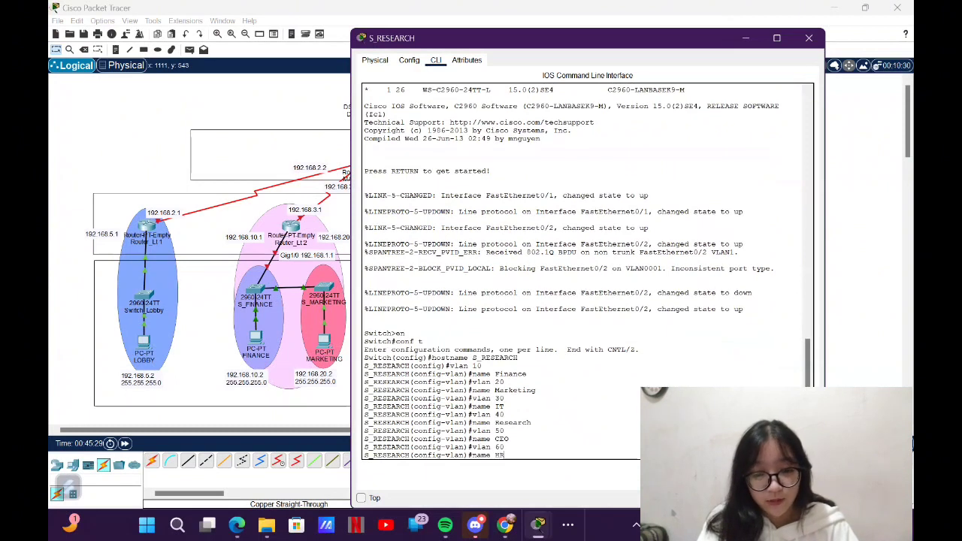
key(Return)
text(exit)
key(Return)
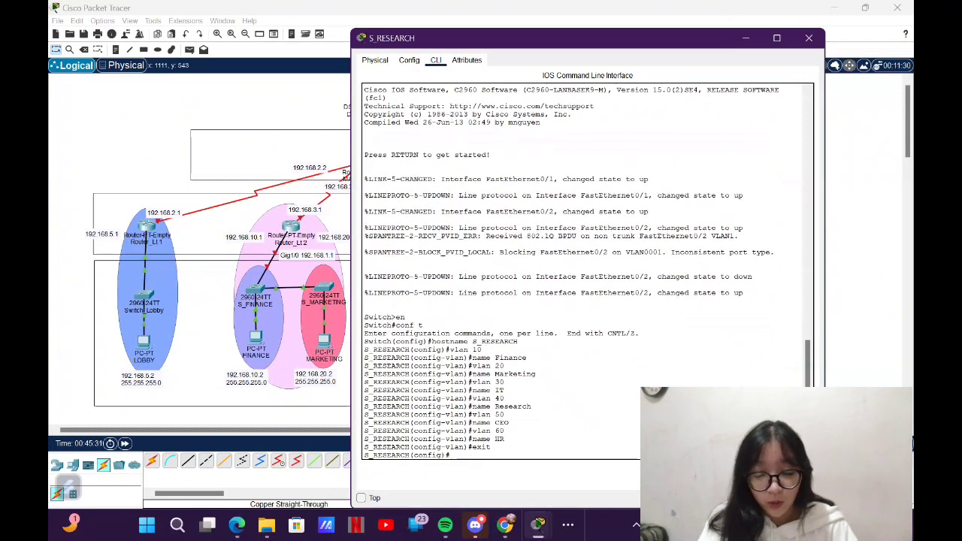
Step: Set interface fa0/2 on switch S_RESEARCH to trunk mode
text(interface)
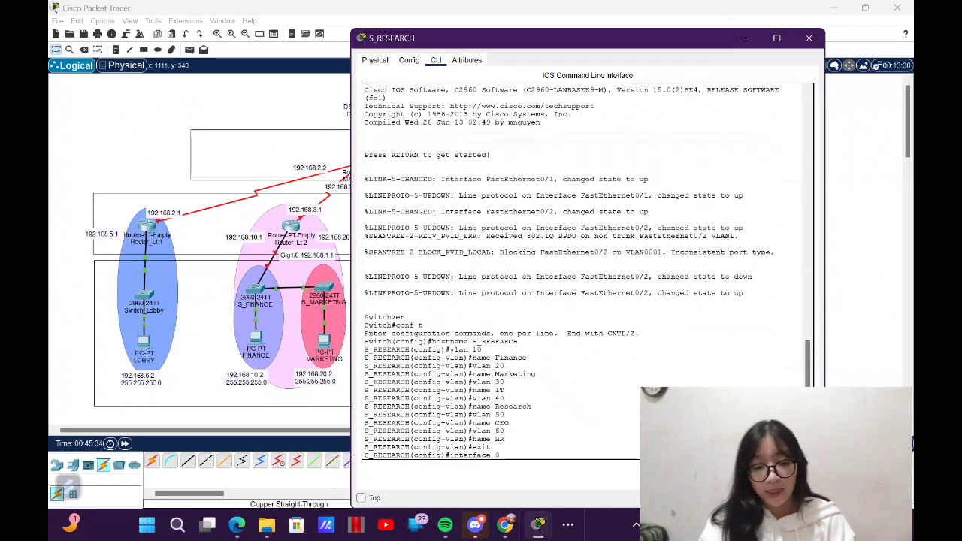
text( fa0/2)
key(Return)
text(sw)
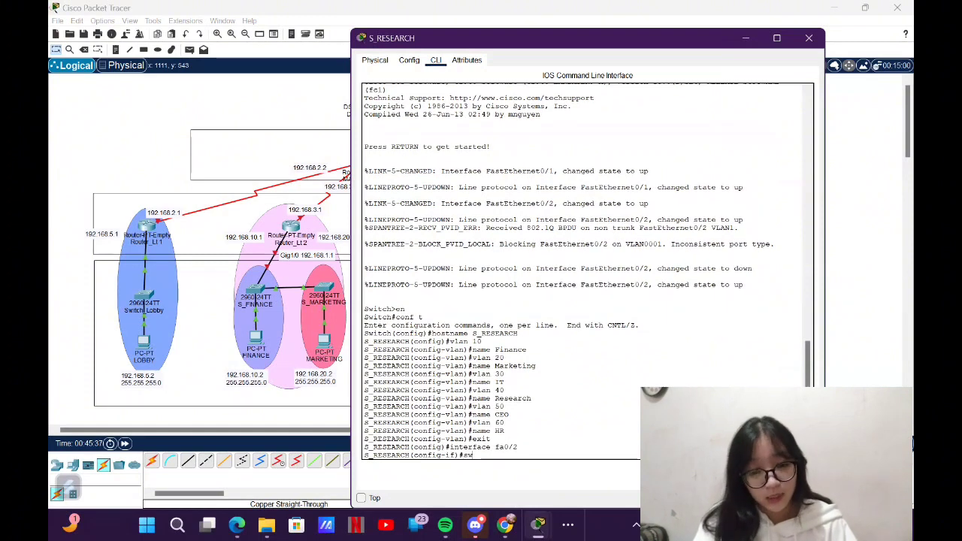
text(itchport mode trunk)
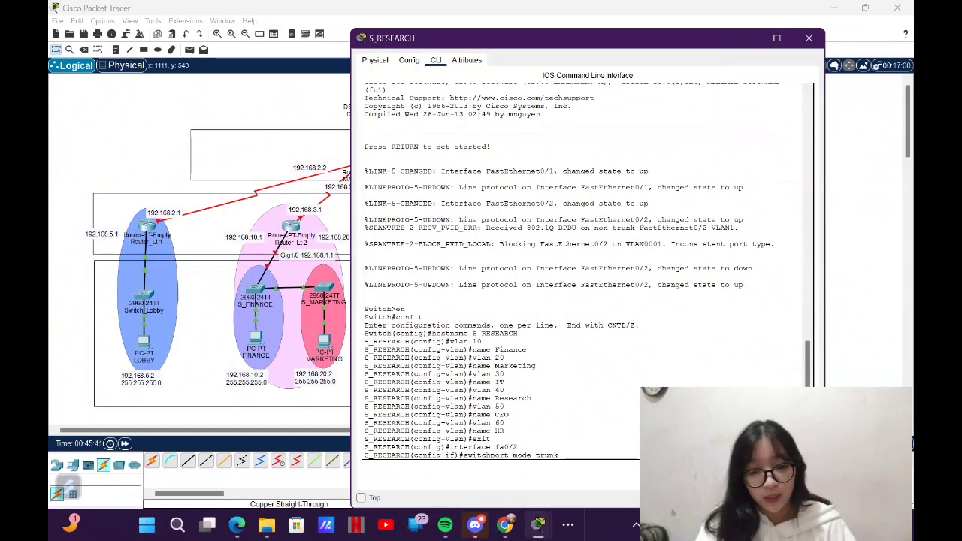
key(Return)
Step: Set interface fa0/1 on S_RESEARCH to access mode and assign it to VLAN 40
text(i)
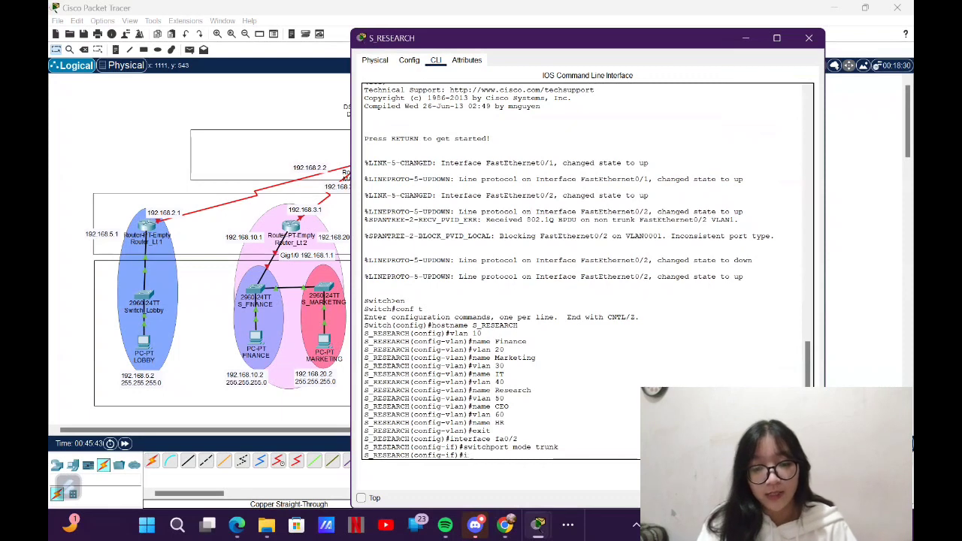
text(nterface fa0/1)
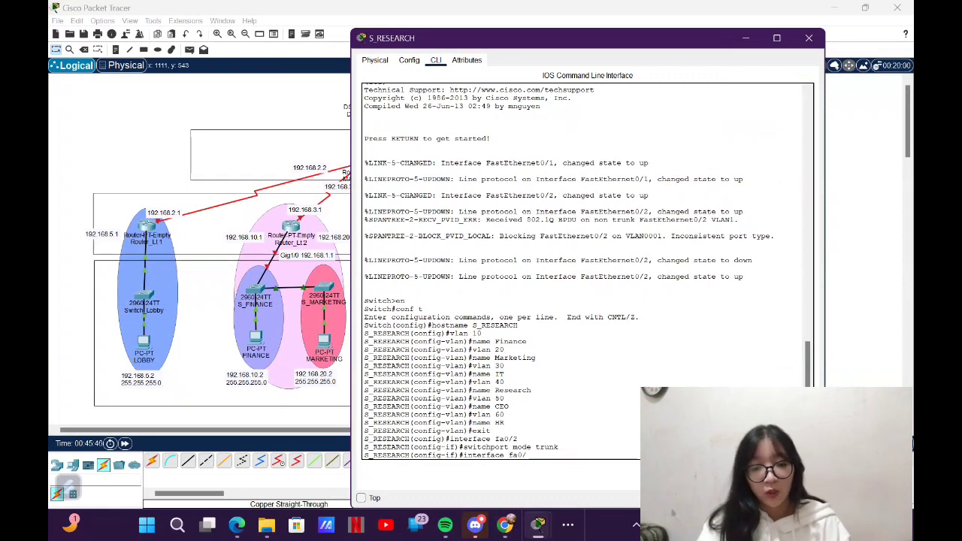
key(Return)
text(switch)
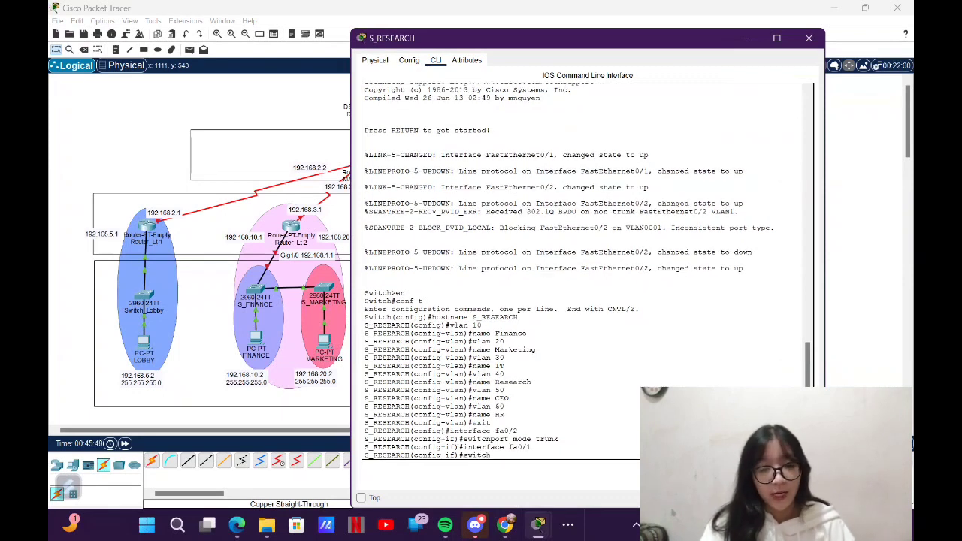
text(port mode access)
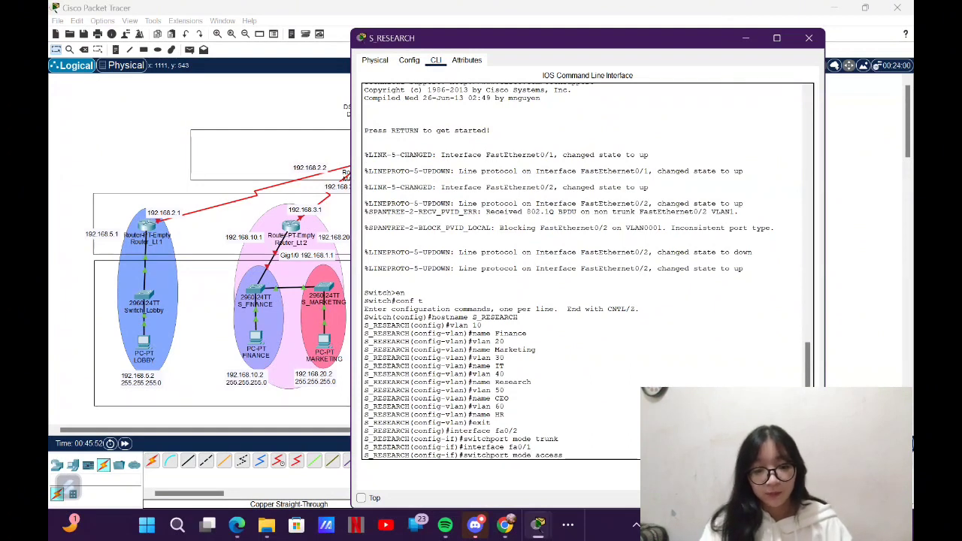
key(Return)
text(switchport access vlan )
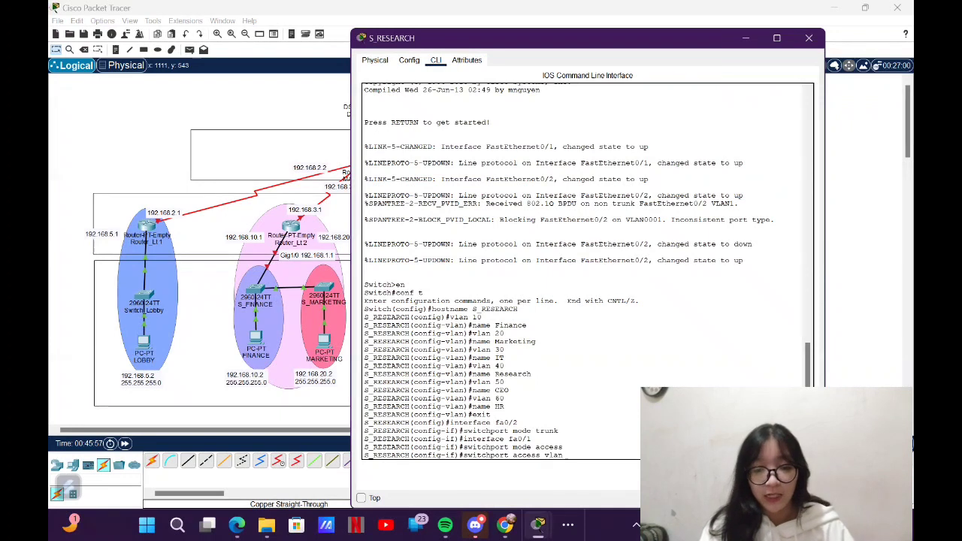
text(5)
text(0)
key(Return)
Step: Return to privileged mode on S_RESEARCH and save its configuration with write
key(ctrl+z)
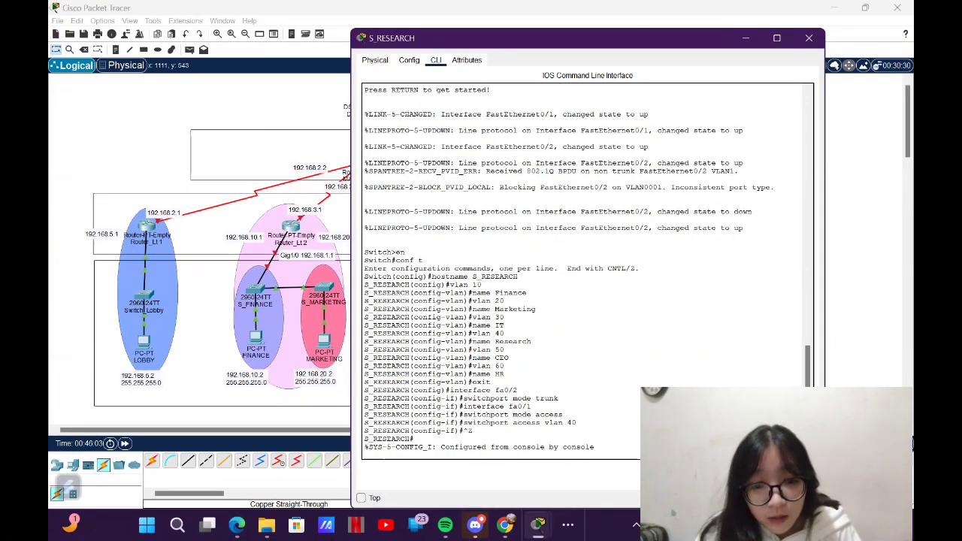
text(write)
key(Return)
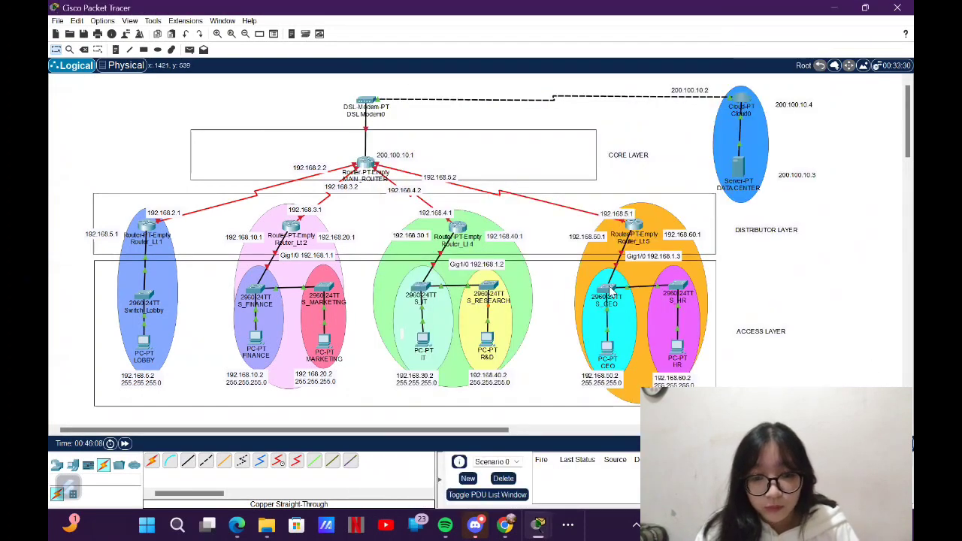
Step: Open the command line of the CEO switch, enter global configuration mode and set the hostname to S_CEO
mouse_move(605, 319)
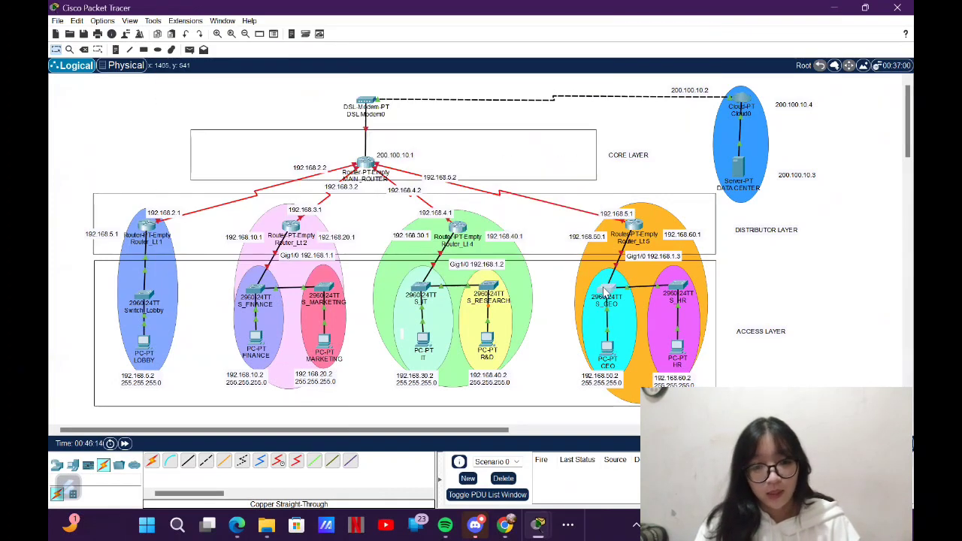
click(605, 290)
click(437, 62)
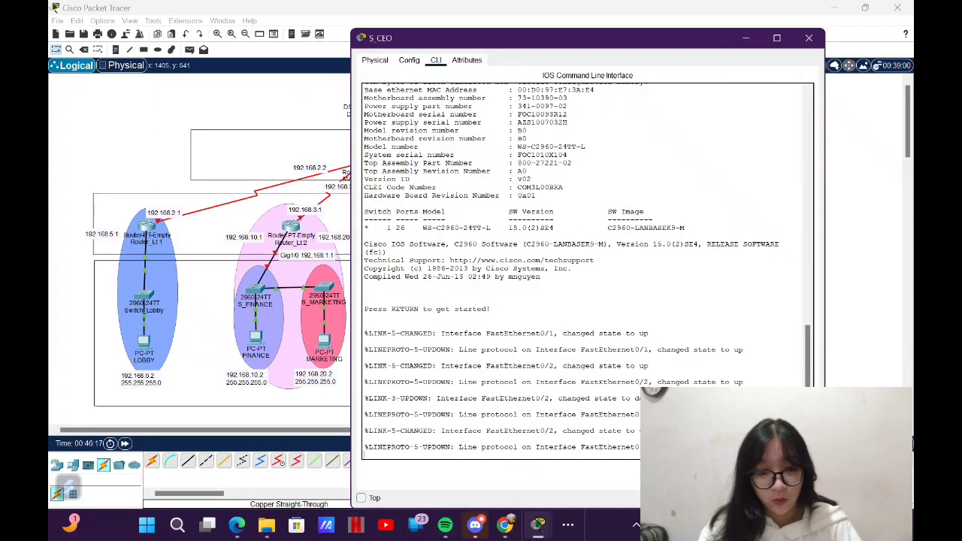
key(Return)
text(en)
key(Return)
text(conf t)
key(Return)
text(h)
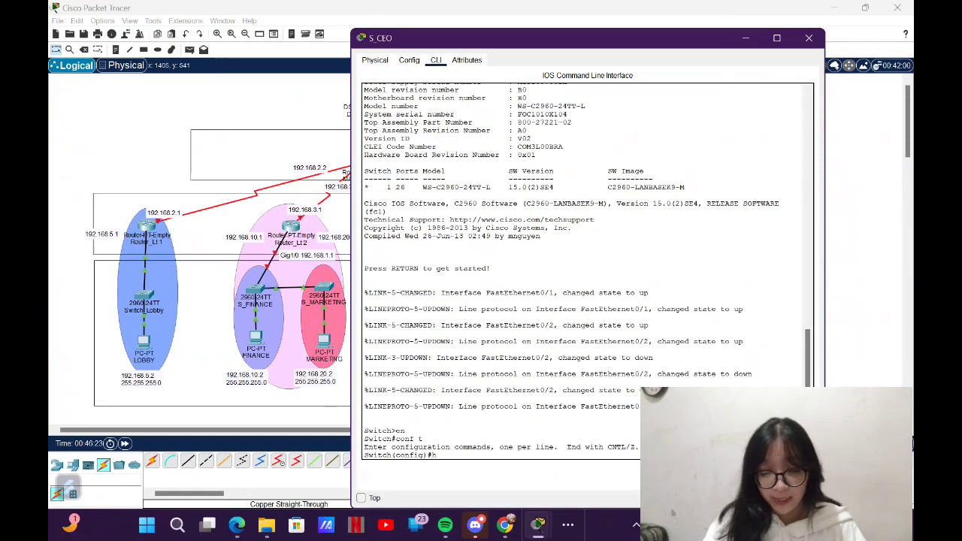
text(ostname S_CEO)
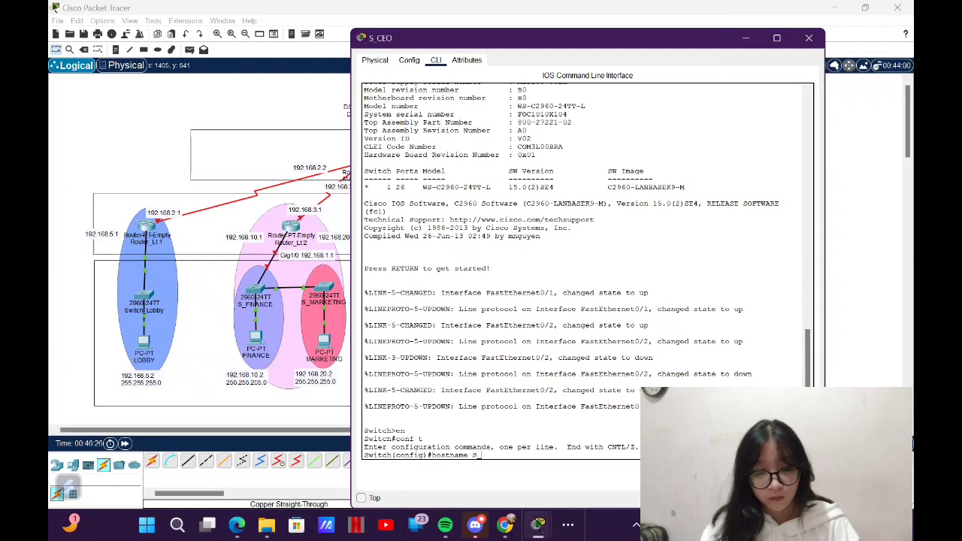
key(Return)
text(interfac)
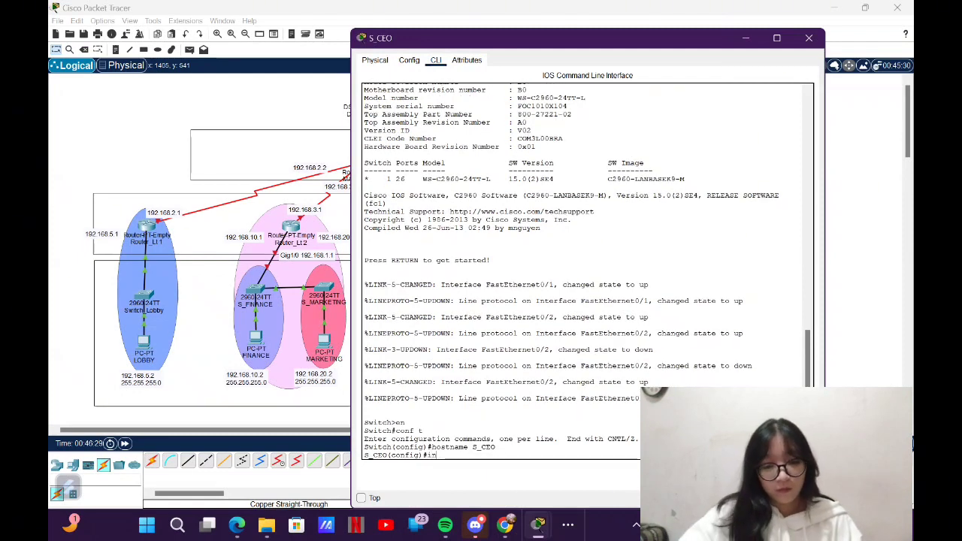
key(BackSpace)
key(BackSpace)
key(BackSpace)
key(BackSpace)
key(BackSpace)
key(BackSpace)
Step: Create VLAN 10 named Finance and VLAN 20 named Marketing on switch S_CEO
text(vlan 10)
key(Return)
text(name Fi)
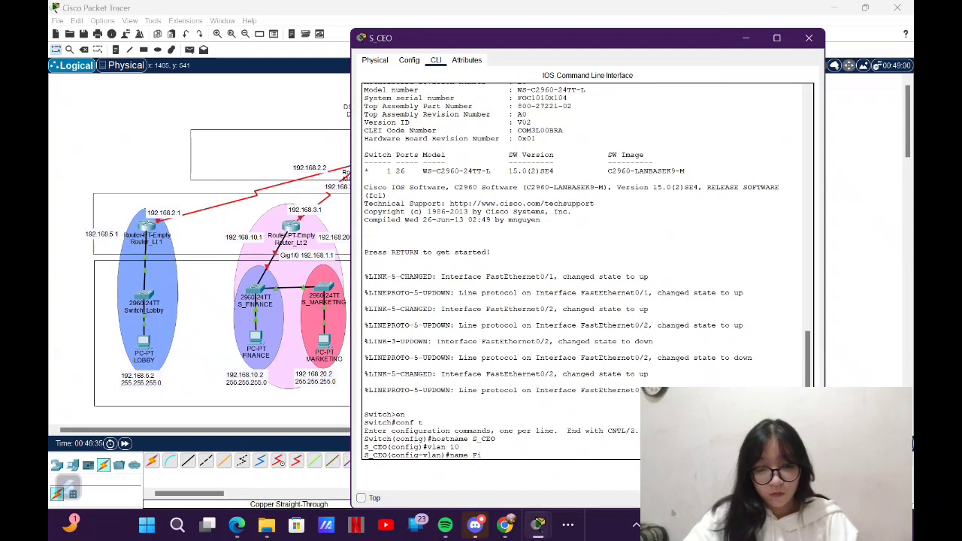
text(nance)
key(Return)
text(vlan 20)
key(Return)
text(name Marketing)
key(Return)
Step: Add VLAN 30 named IT and VLAN 40 named Research on switch S_CEO
text(vlan 30)
key(Return)
text(name IT)
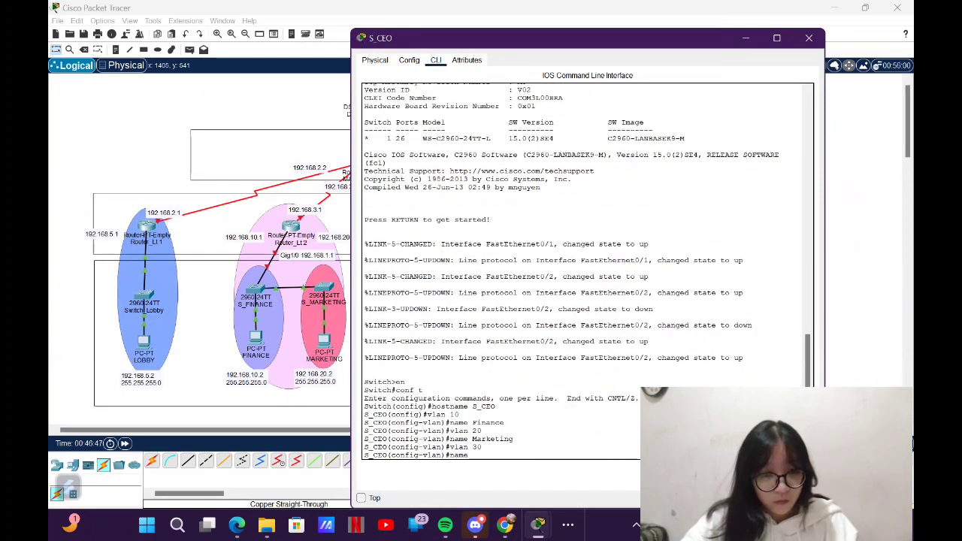
key(Return)
text(vlan 40)
key(Return)
text(name Research)
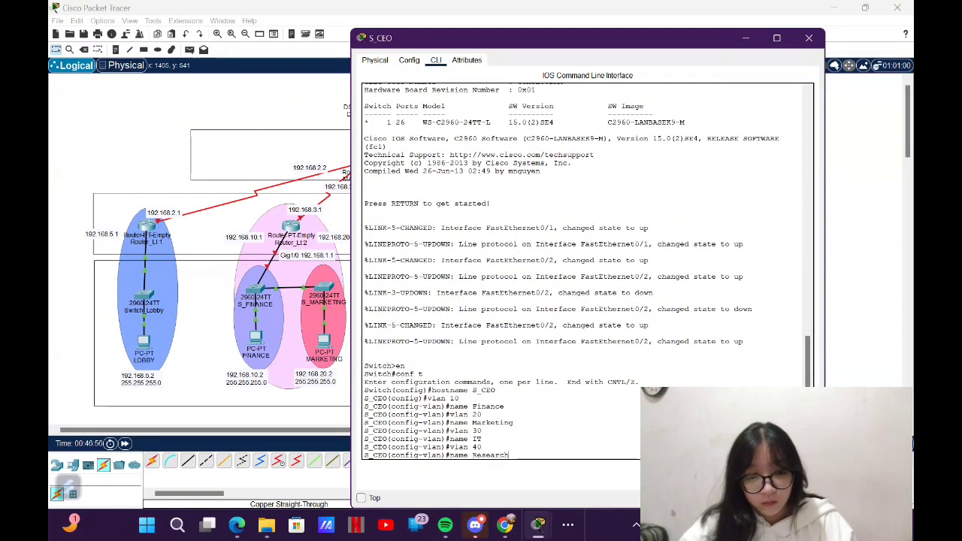
key(Return)
Step: Add VLAN 50 named CEO and VLAN 60 named HR on S_CEO, and return to global configuration mode
text(vlan 50)
key(Return)
text(name CEO)
key(Return)
text(vlan 60)
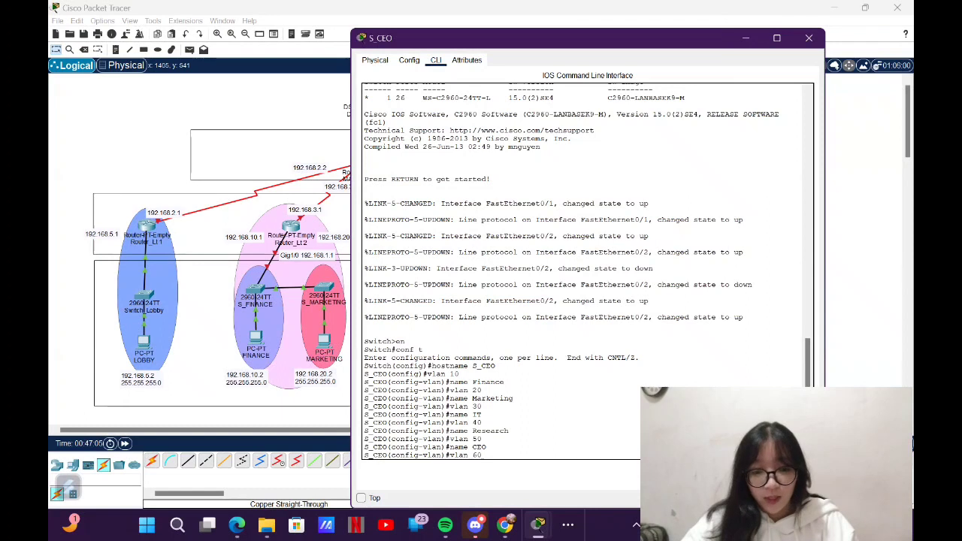
key(Return)
text(name HR)
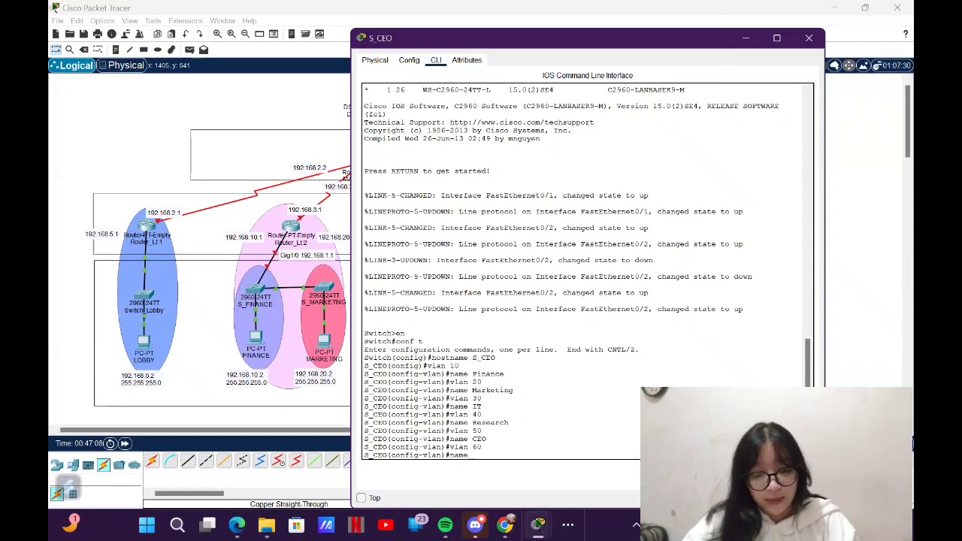
key(Return)
text(exit)
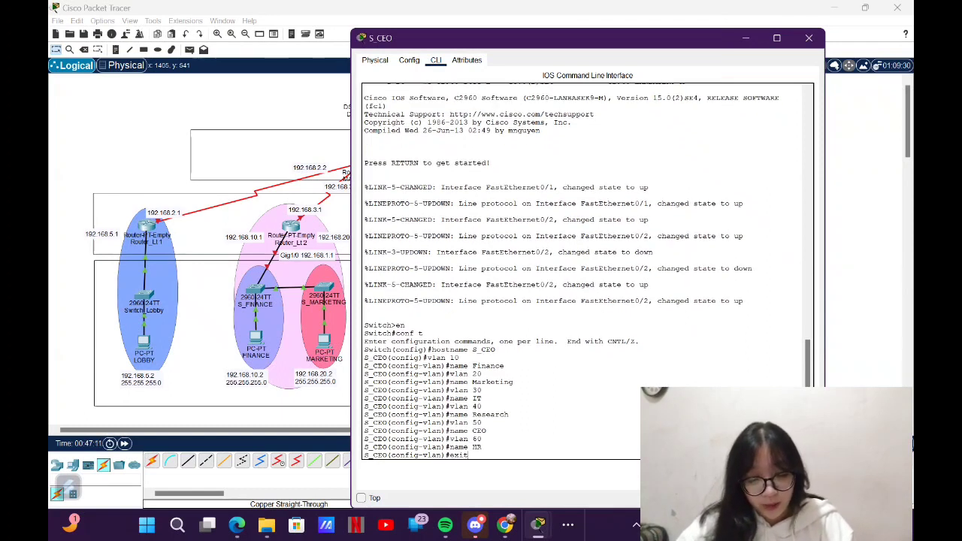
key(Return)
Step: Set interfaces fa0/3 and fa0/2 on switch S_CEO to trunk mode
text(interface fa0/3)
key(Return)
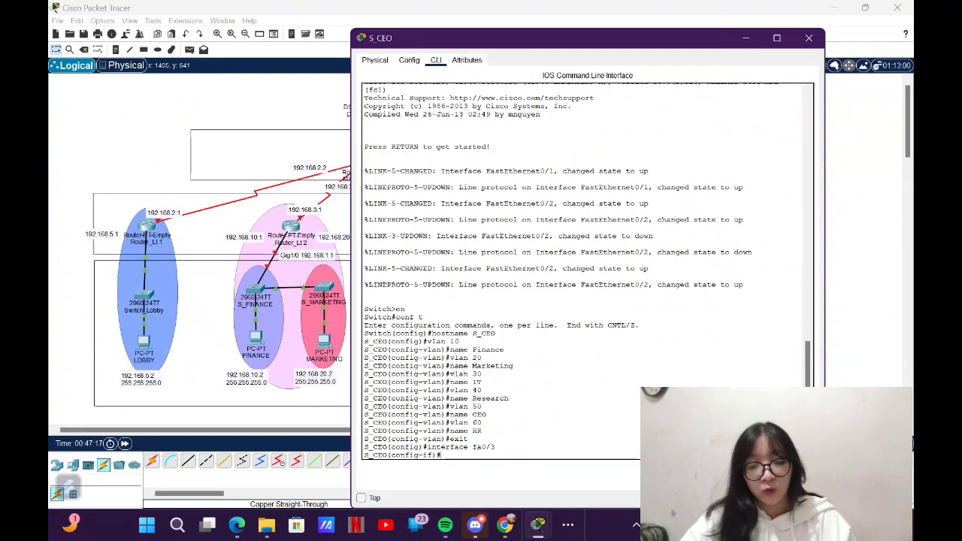
text(switchport mode trunk)
key(Return)
text(interface fa0/2)
key(Return)
text(switchp)
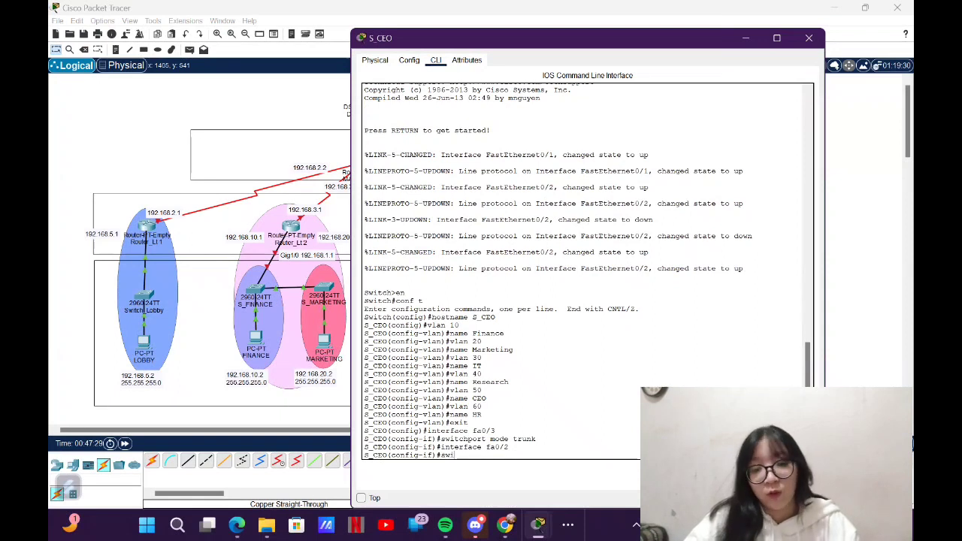
text(runk)
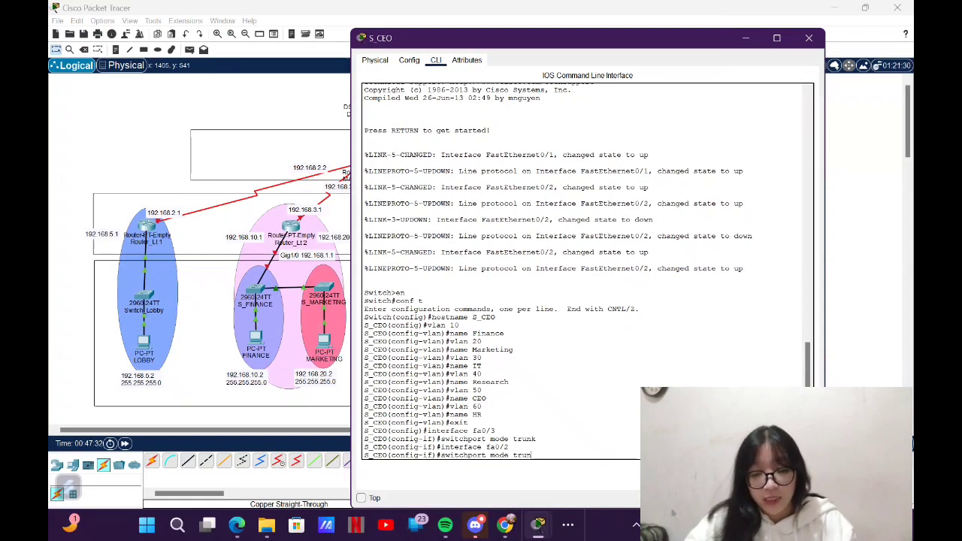
key(Return)
Step: Set interface fa0/1 on S_CEO to access mode and assign it to VLAN 50
text(interface fa0/1)
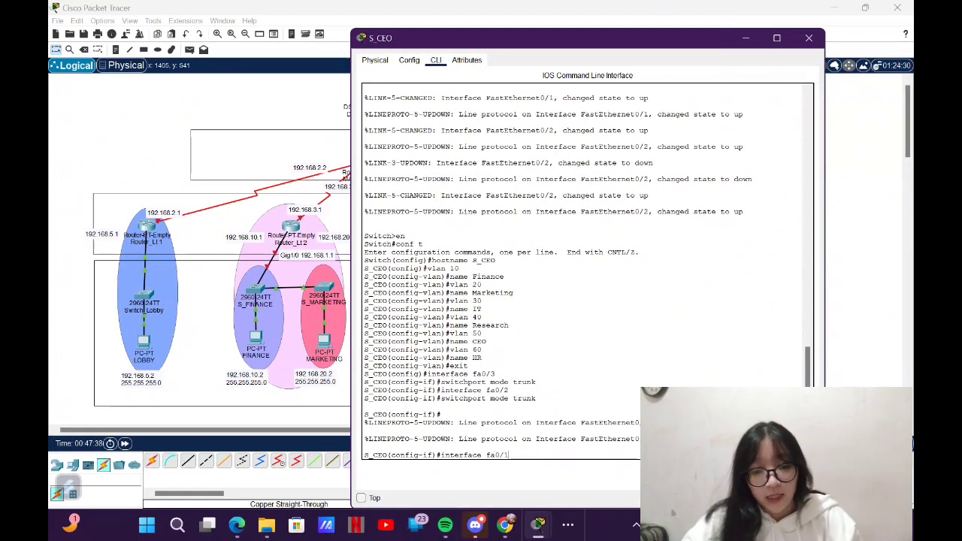
key(Return)
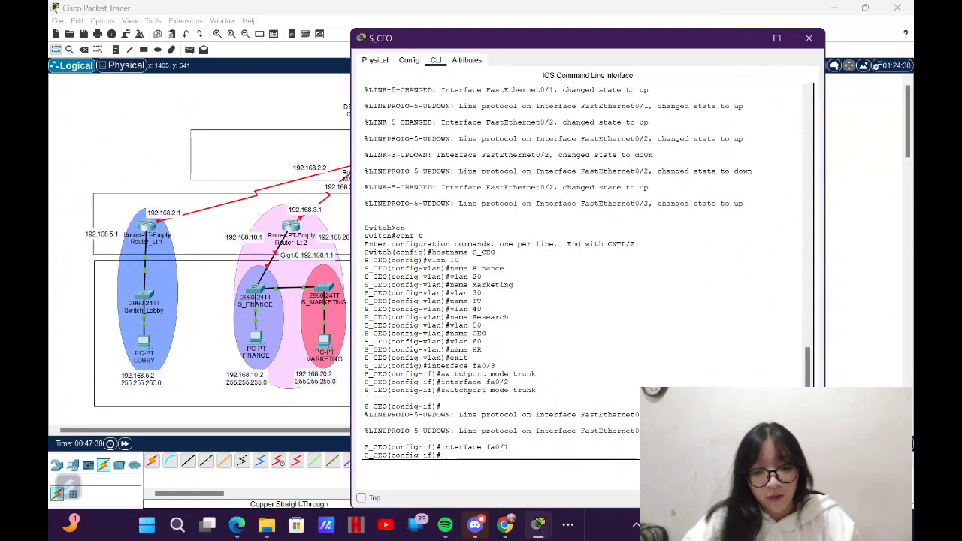
text(switchport mode access)
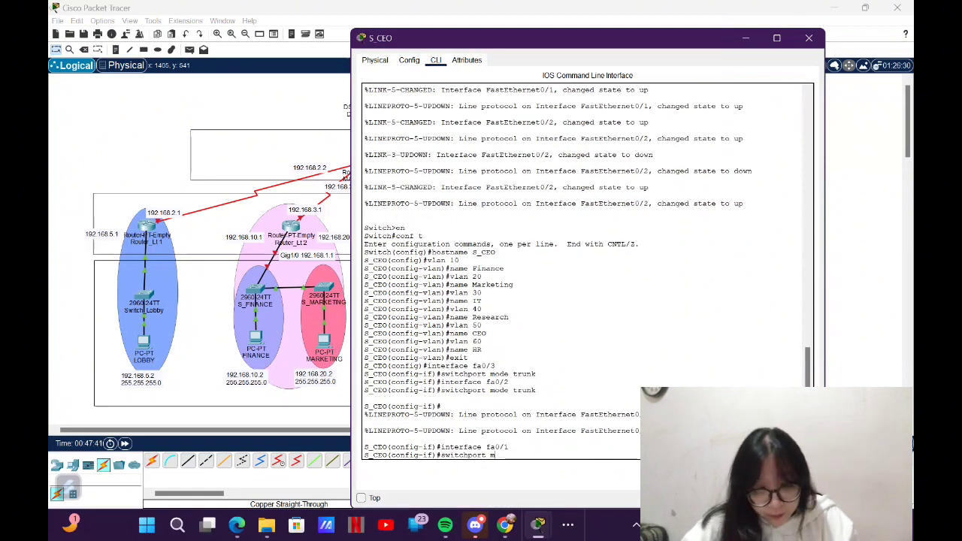
key(Return)
text(switchport acc)
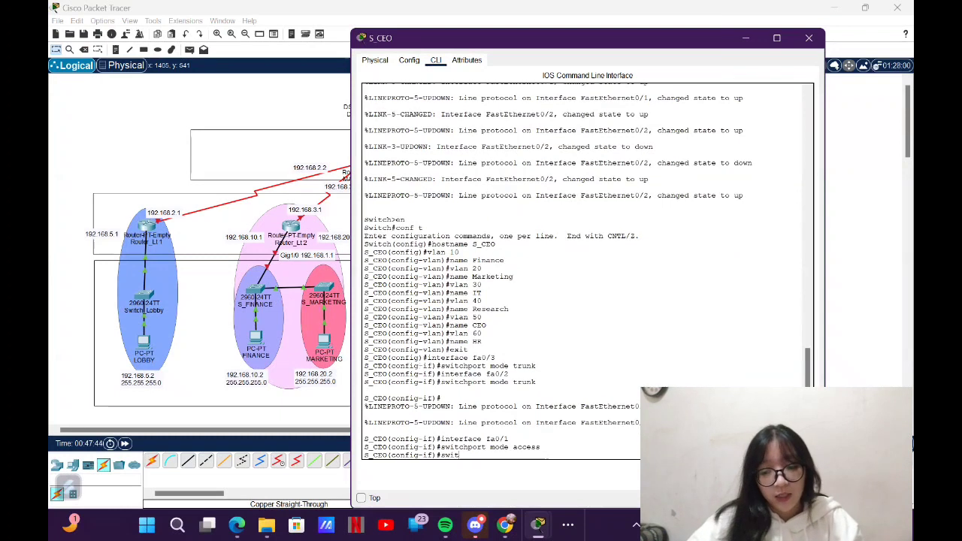
text(ess )
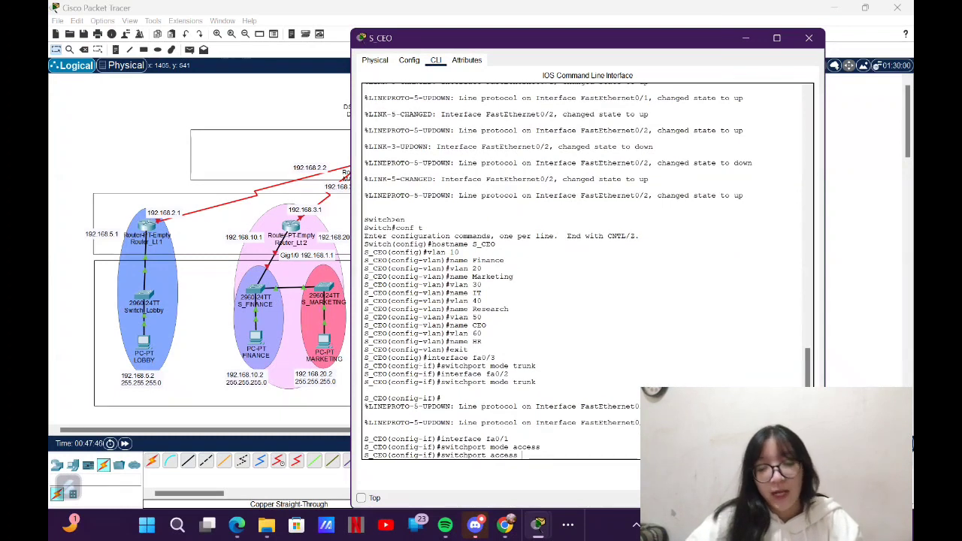
text(vlan 40)
key(Return)
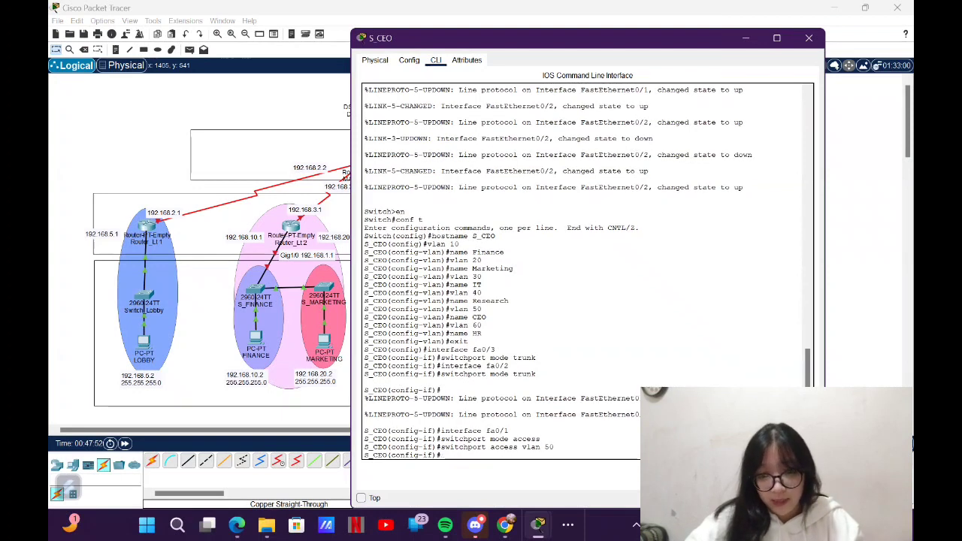
Step: Return to privileged mode on S_CEO, save its configuration with write and close the switch window
key(ctrl+z)
text(write)
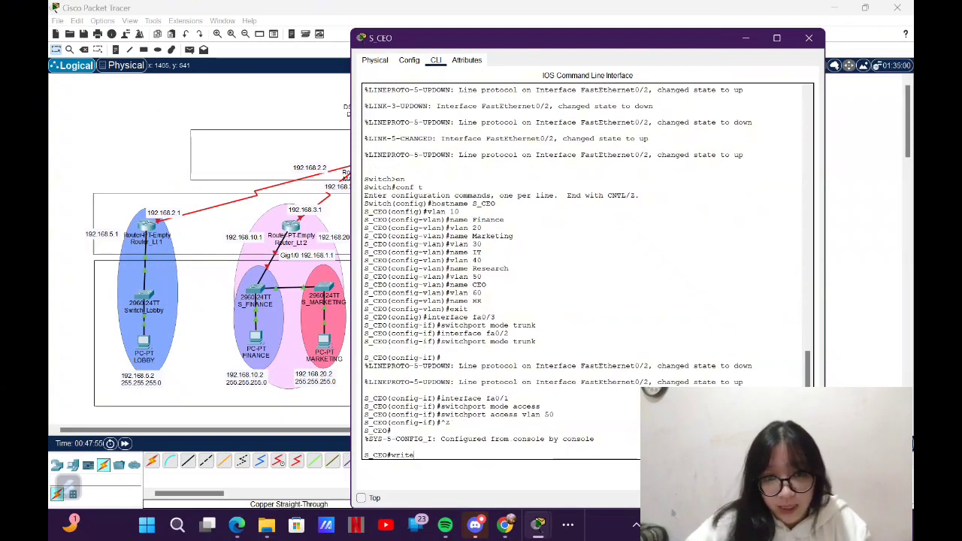
key(Return)
click(847, 314)
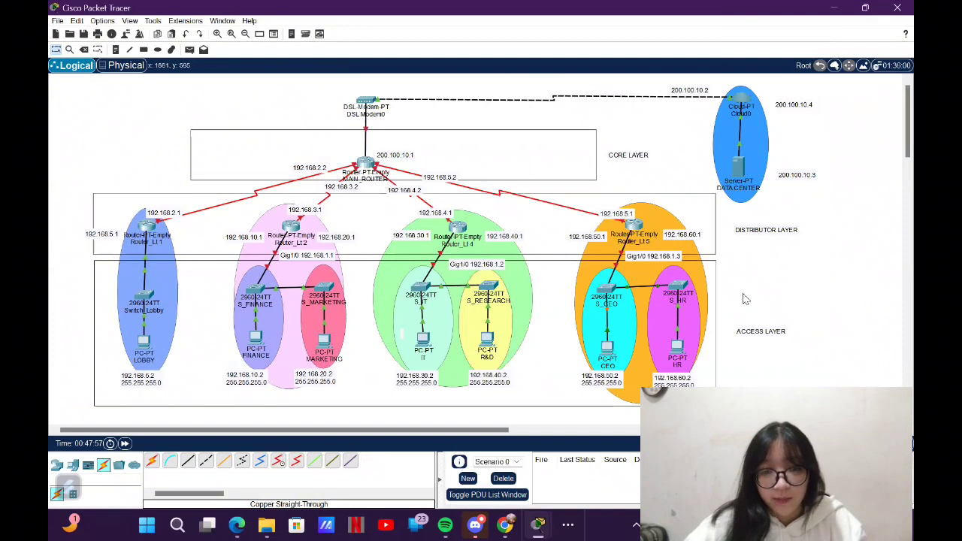
Step: Open the command line of switch S_HR, enter global configuration mode and set its hostname to S_HR
click(677, 290)
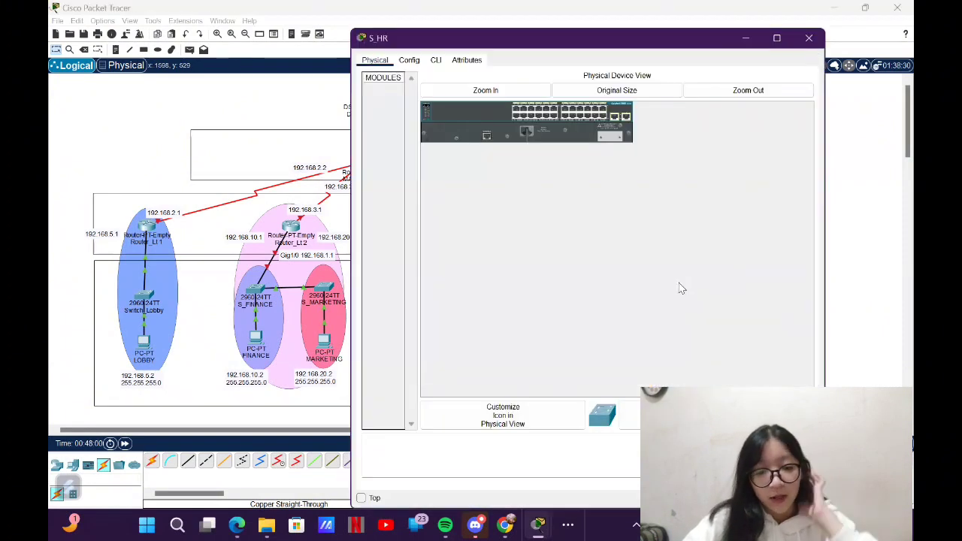
click(436, 60)
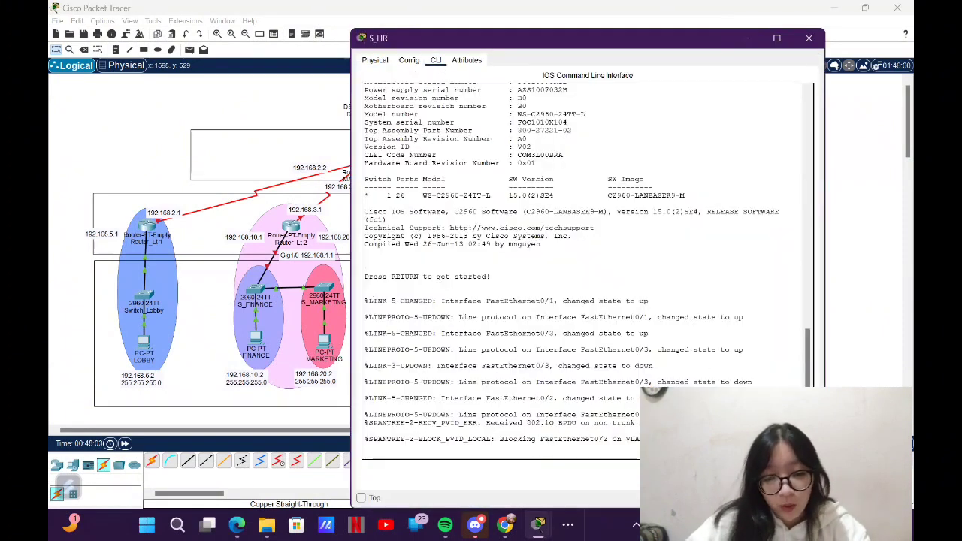
key(Return)
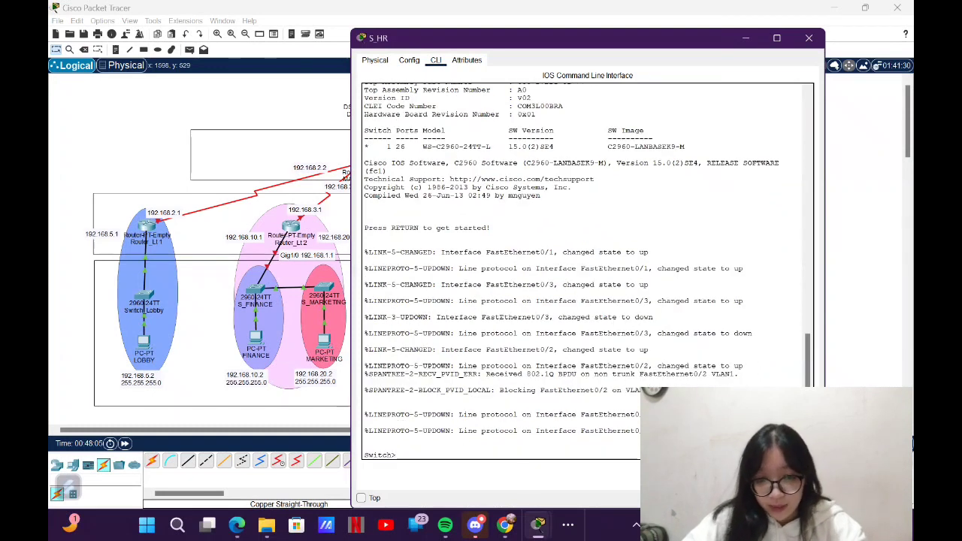
text(en)
key(Return)
text(conf t)
key(Return)
text(h)
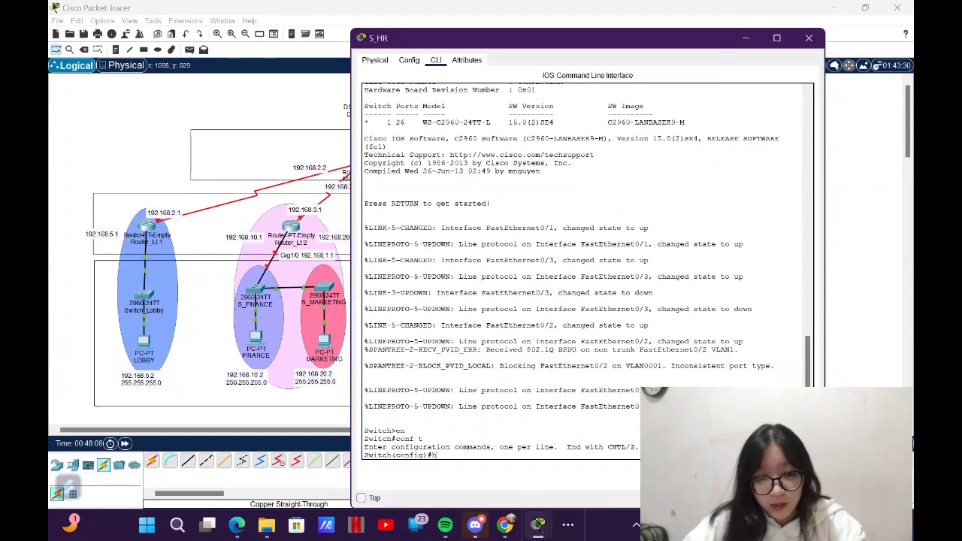
text(ostname S_HR)
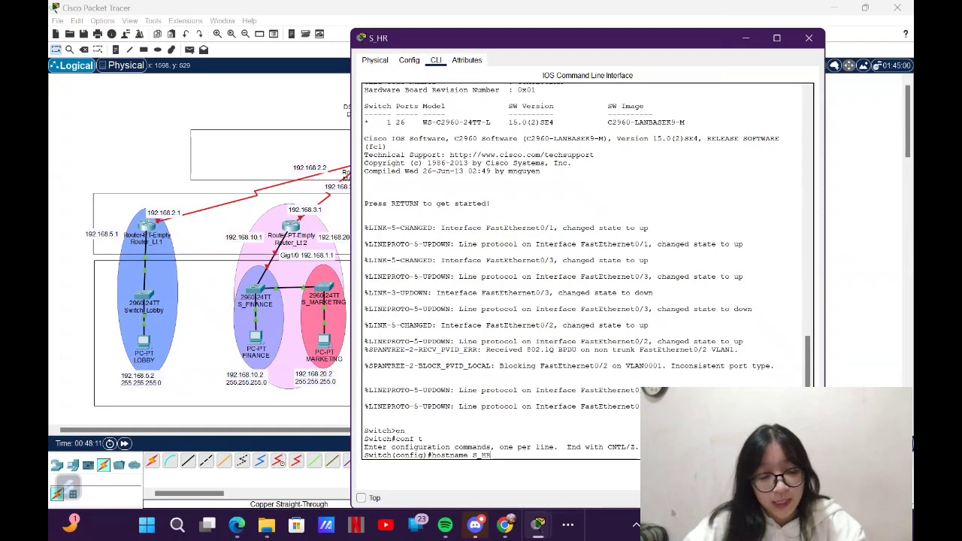
key(Return)
Step: Create VLAN 10 named Finance and VLAN 20 named Marketing on S_HR
text(vlan 10)
key(Return)
text(name Finance)
key(Return)
text(vlan 20)
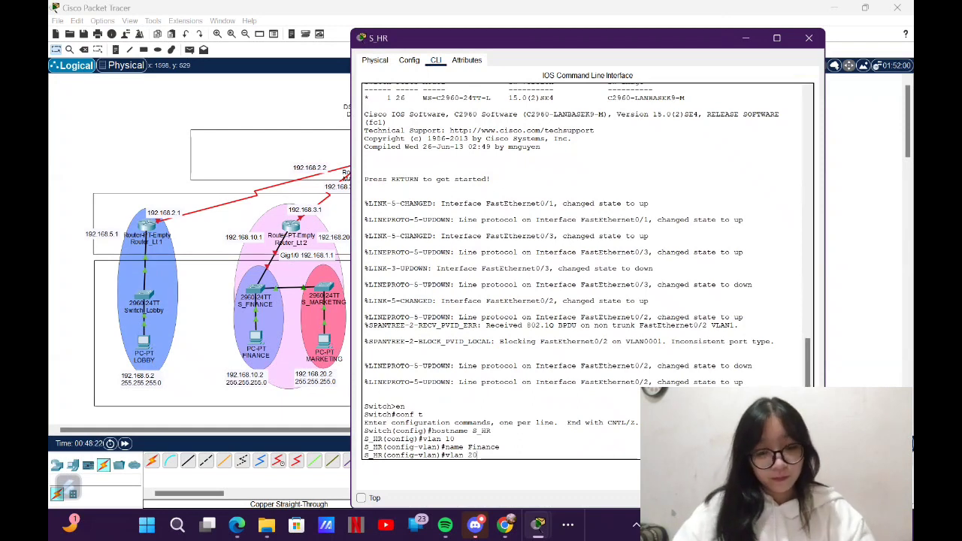
key(Return)
text(name Marketing)
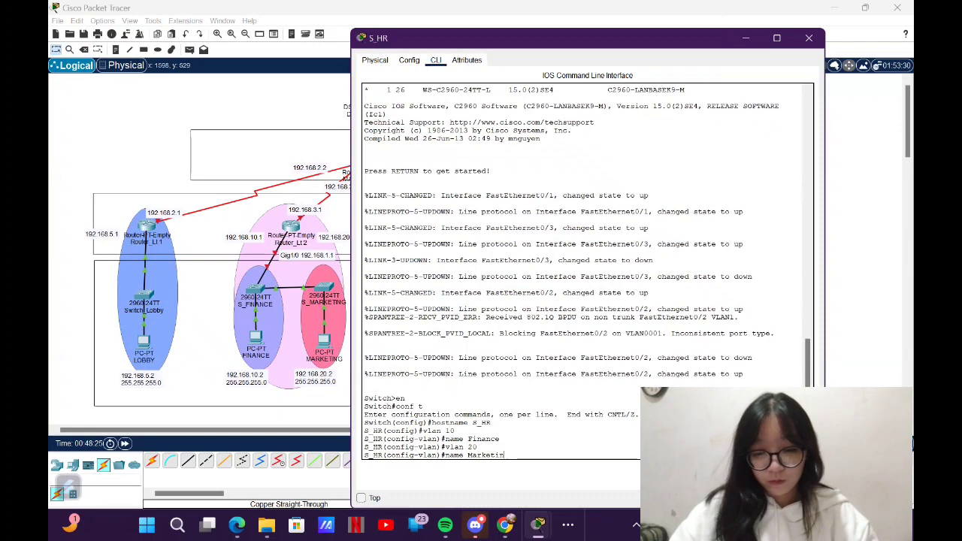
key(Return)
Step: Create VLAN 30 named IT and VLAN 40 named Research on S_HR
text(vlan 30)
key(Return)
text(name IT)
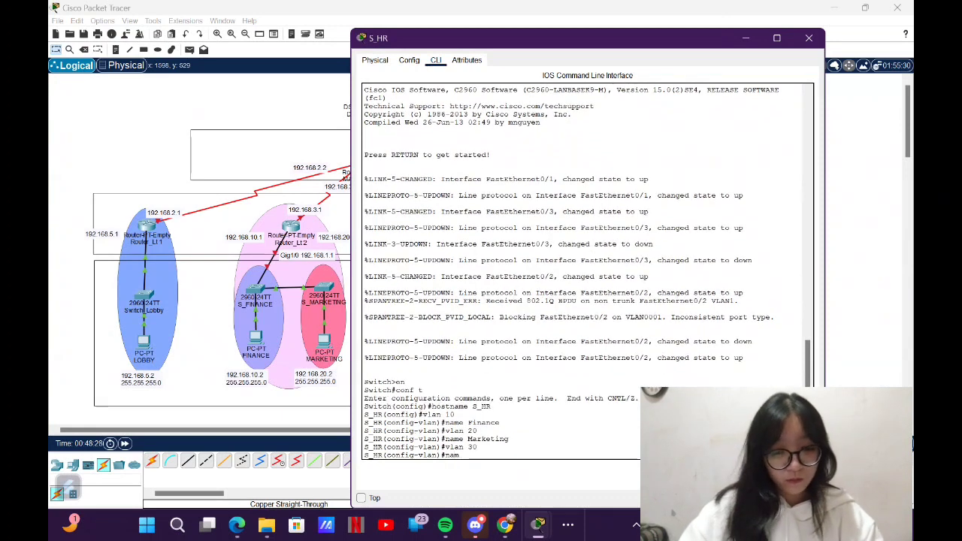
key(Return)
text(vlan)#vlan)
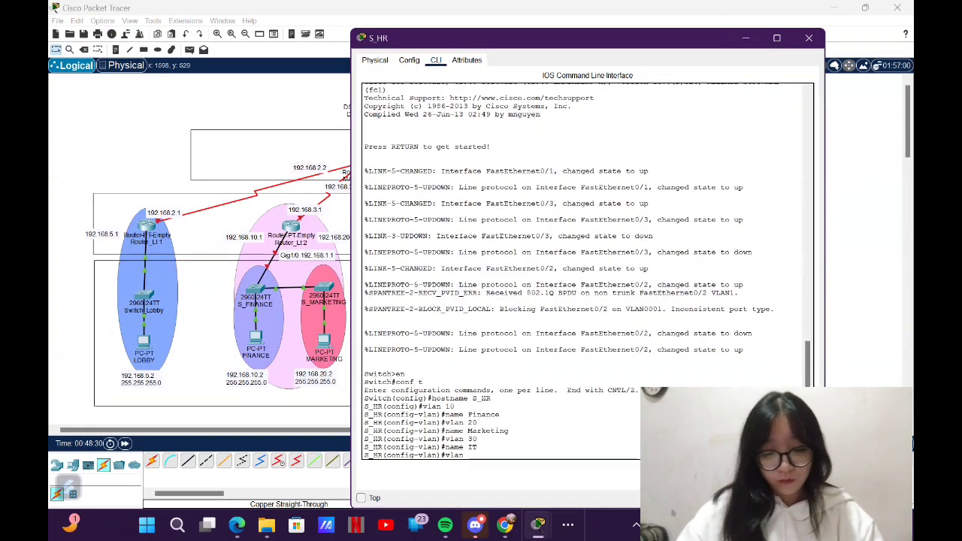
text( 40)
key(Return)
text(name Research)
key(Return)
Step: Add VLAN 50 named CEO and VLAN 60 named HR on S_HR, and return to global configuration mode
text(vlan)#vlan)
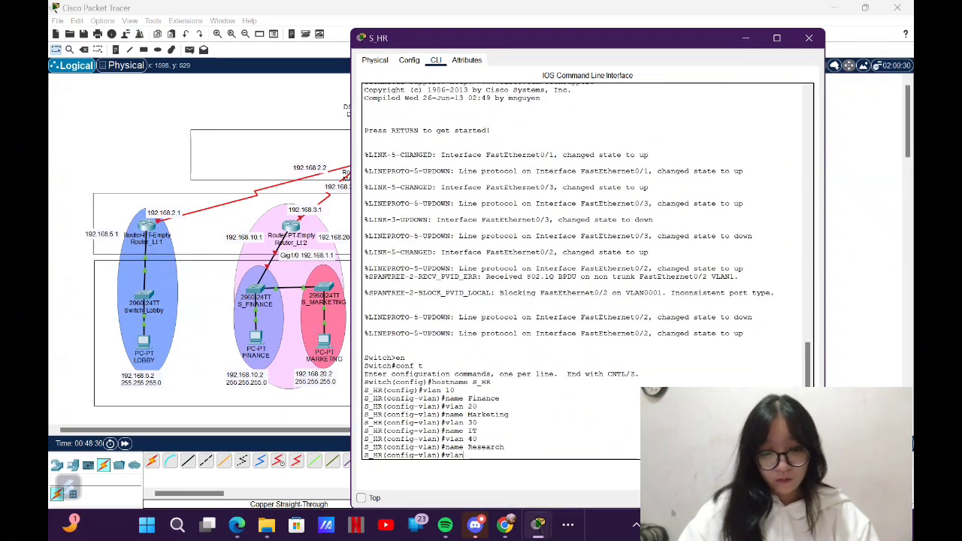
text( 50)
key(Return)
text(name CEO)
key(Return)
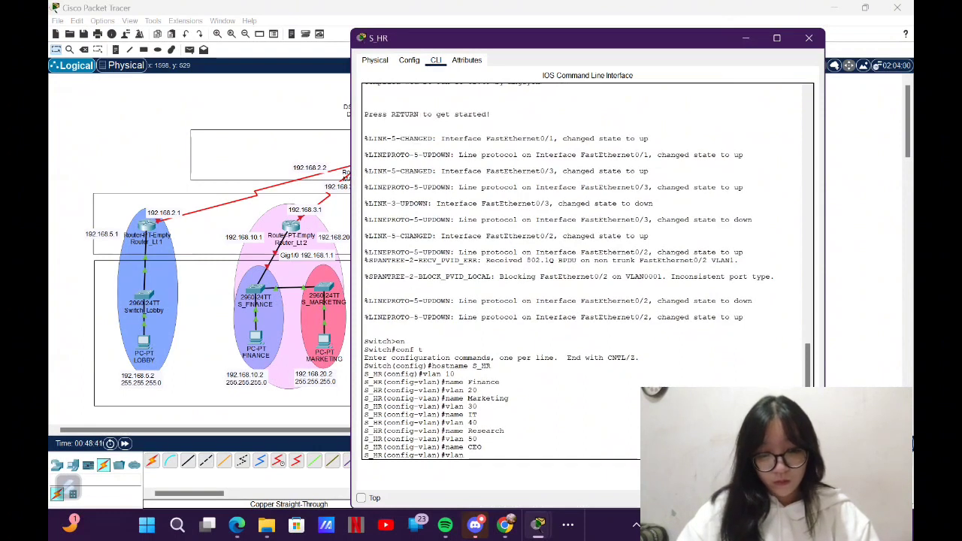
text(vlan 60)
key(Return)
text(name HR)
key(Return)
text(exit)
key(Return)
Step: Set interface fa0/2 on switch S_HR to trunk mode
text(interface fa0/2)
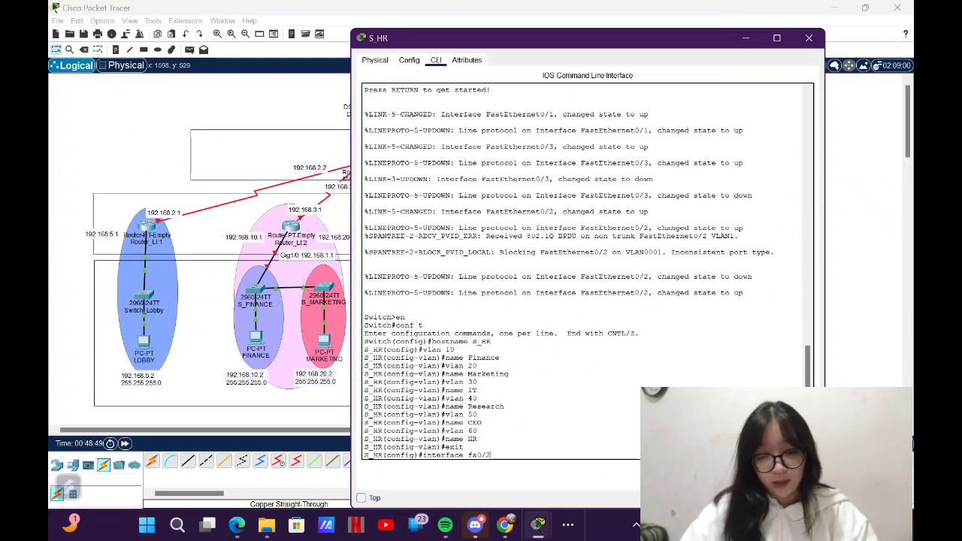
key(Return)
text(switch)
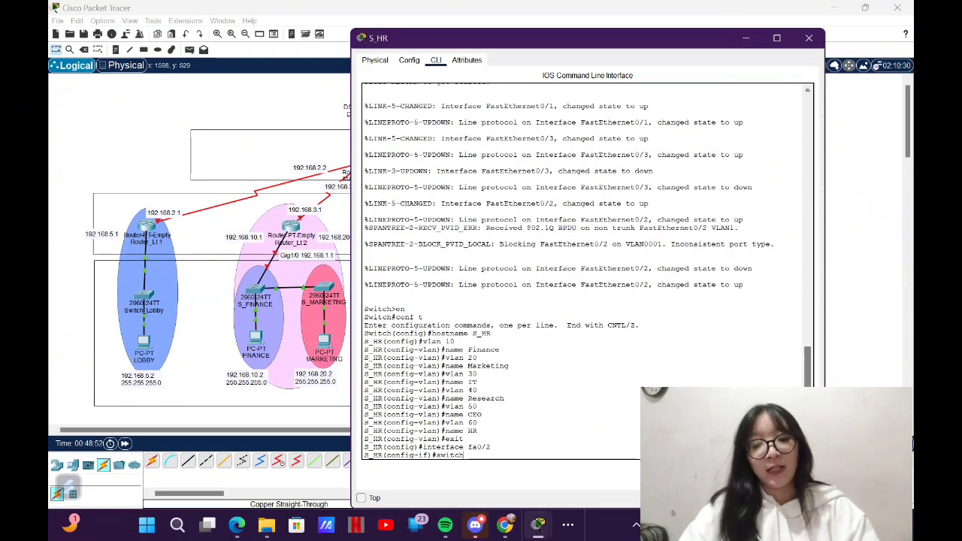
text(port mode trunk)
key(Return)
Step: Set interface fa0/1 on S_HR to access mode and assign it to VLAN 60
text(interface f)
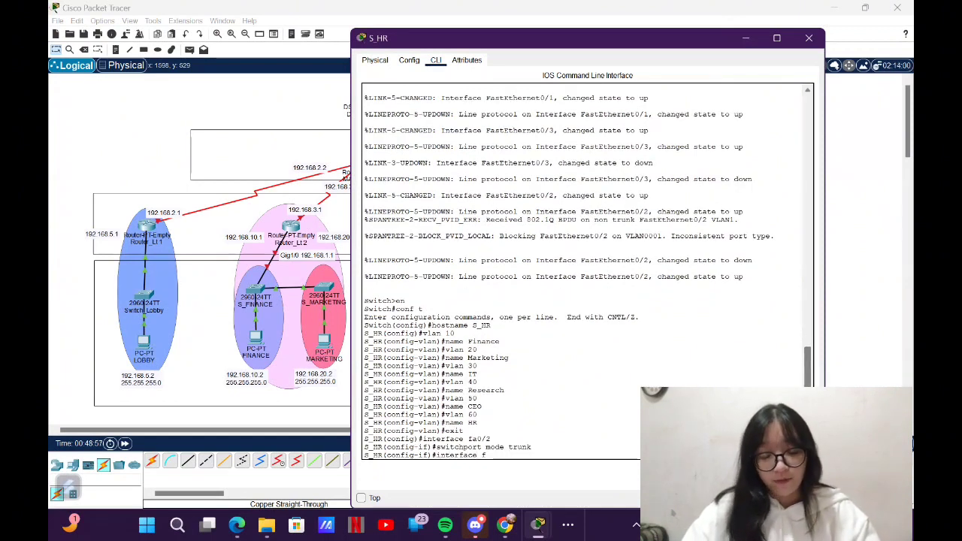
text(a0/1)
key(Return)
text(switc)
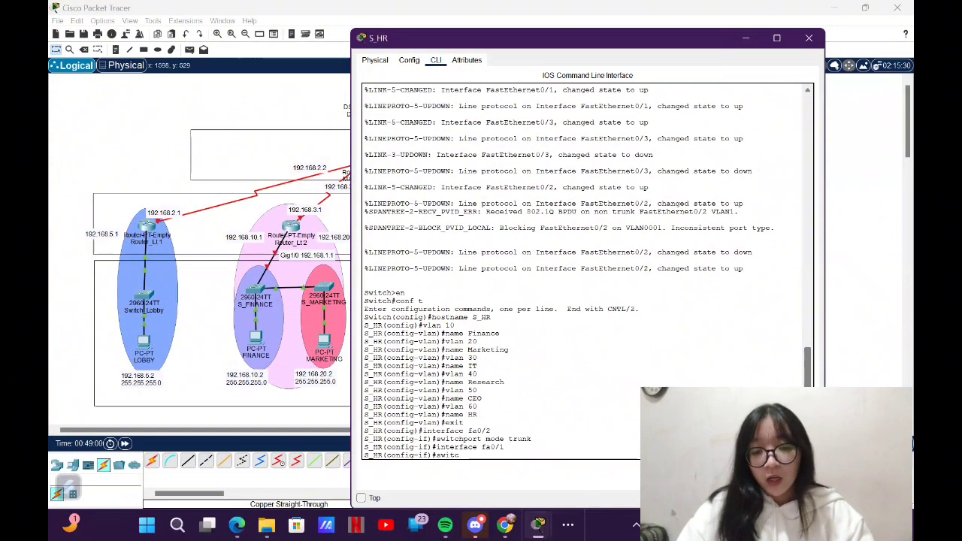
text(hport acces)
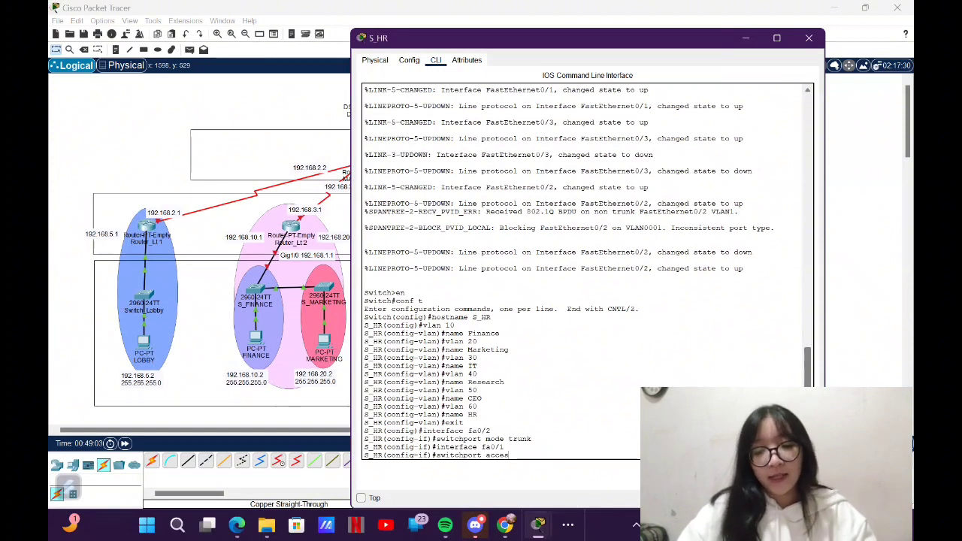
text(s vlan)
key(BackSpace)
key(BackSpace)
key(BackSpace)
key(BackSpace)
key(BackSpace)
key(BackSpace)
key(BackSpace)
key(BackSpace)
key(BackSpace)
key(BackSpace)
key(BackSpace)
text(mode access)
key(Return)
text(switchport access vlan 60)
key(Return)
Step: Return to privileged mode on S_HR, save its configuration with write and close the switch window
key(ctrl+z)
key(Return)
text(write)
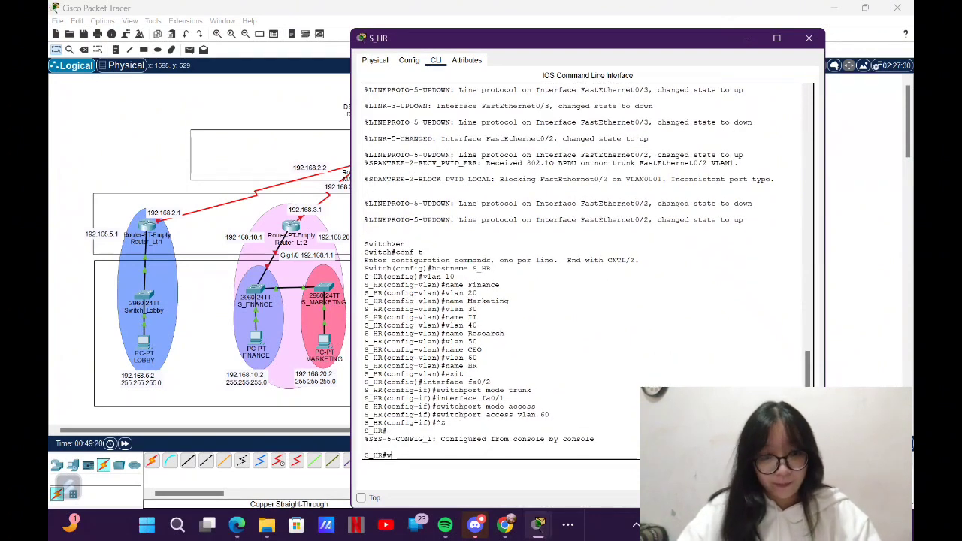
key(Return)
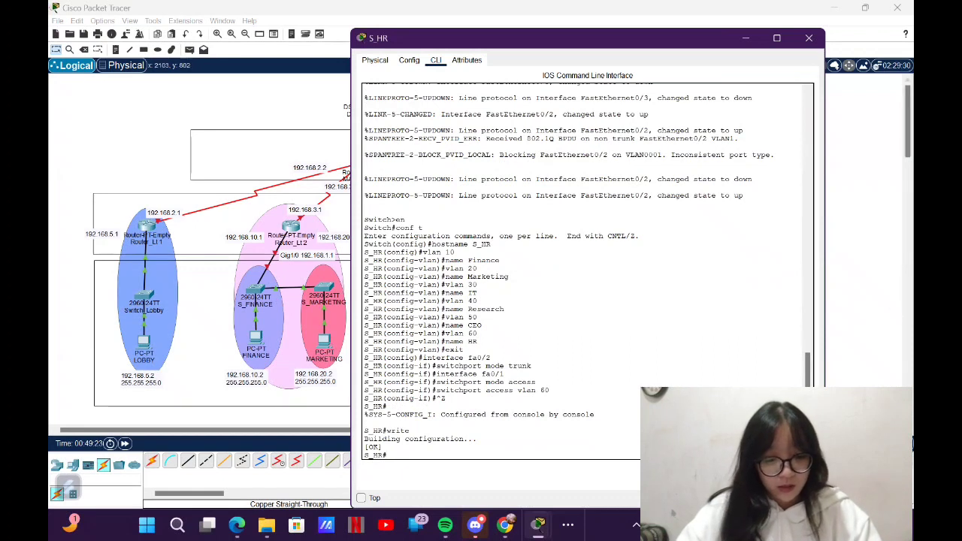
key(alt+F4)
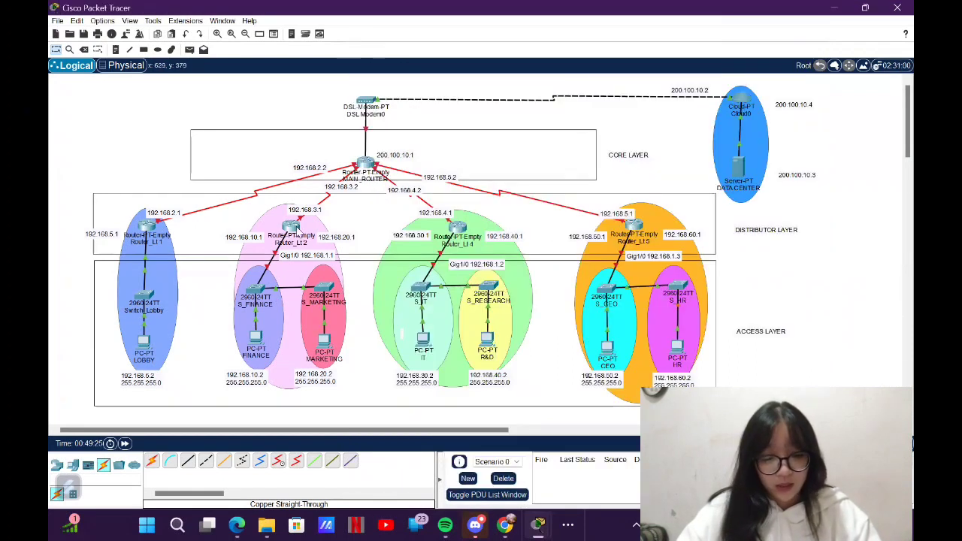
Step: Open the command line of Router_Lt 2 and decline the initial configuration dialog
click(293, 229)
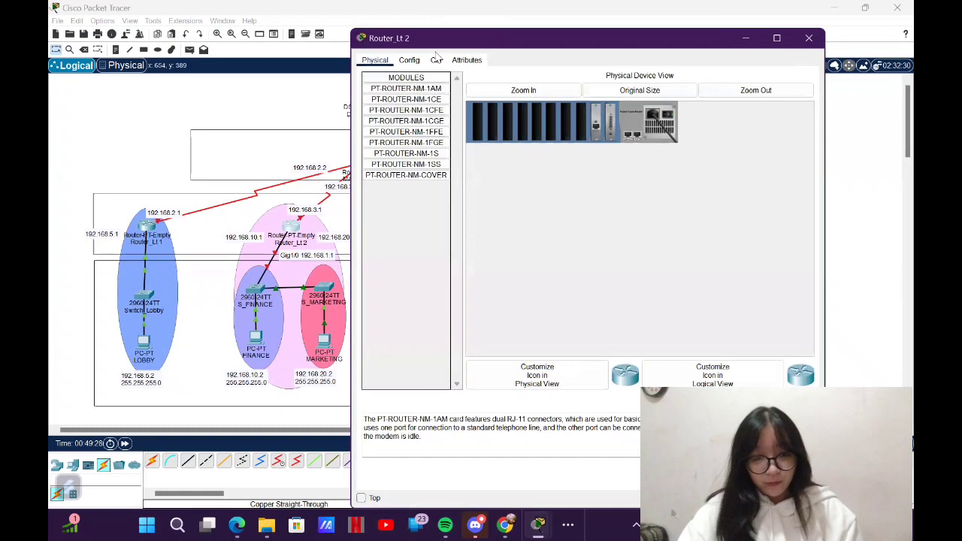
click(436, 60)
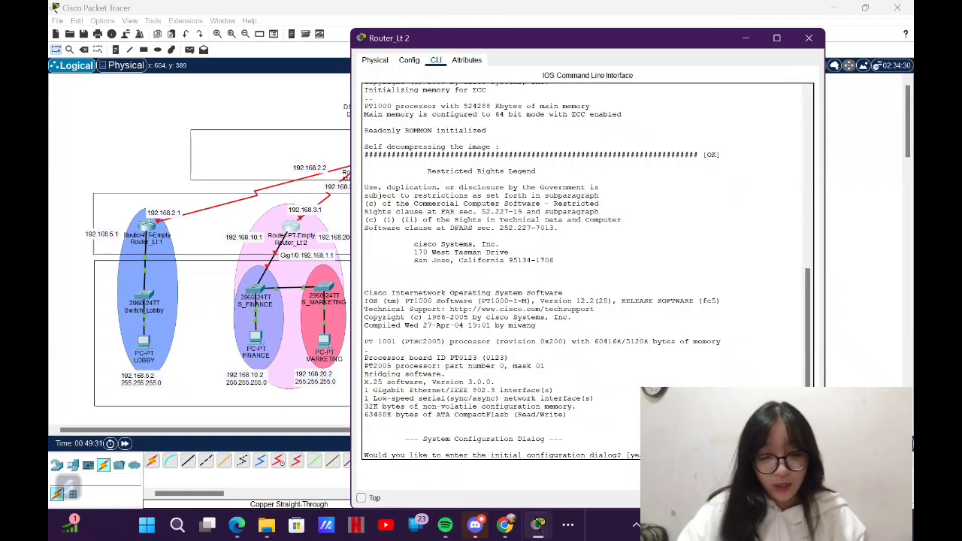
text(no)
key(Return)
key(Return)
Step: Enter global configuration mode on Router_Lt 2 and set its hostname to LANTAI_2
text(en)
key(Return)
text(conft)
key(Return)
text(hostname RO)
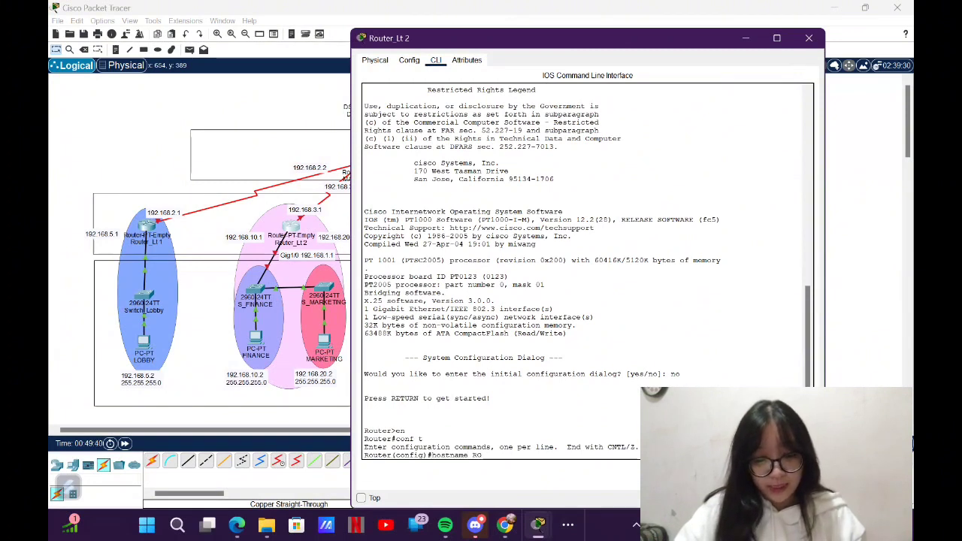
key(BackSpace)
key(BackSpace)
text(LANTAI_2)
key(Return)
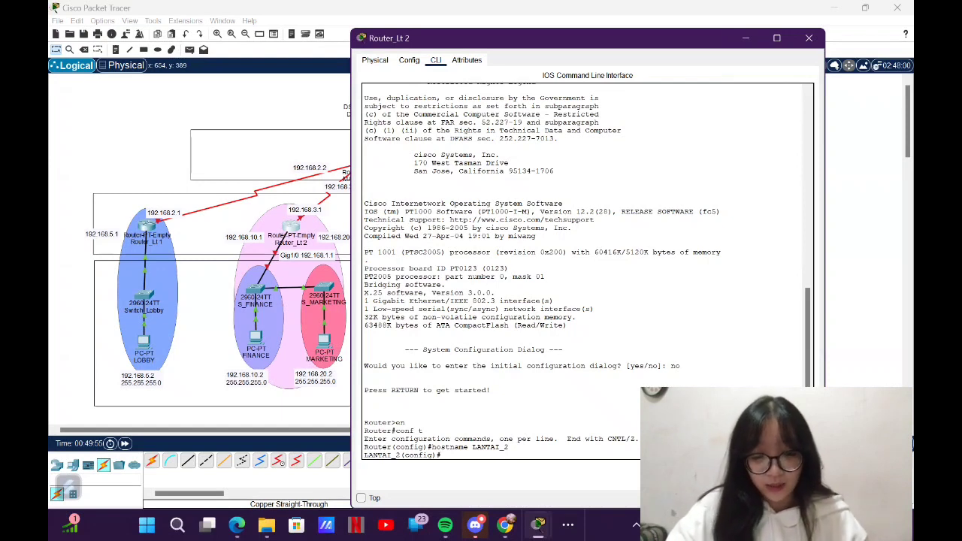
Step: Try to assign IP address 192.168.1.1 with mask 255.255.255.0 to subinterface gig1/0.1 on LANTAI_2
text(interface gig1)
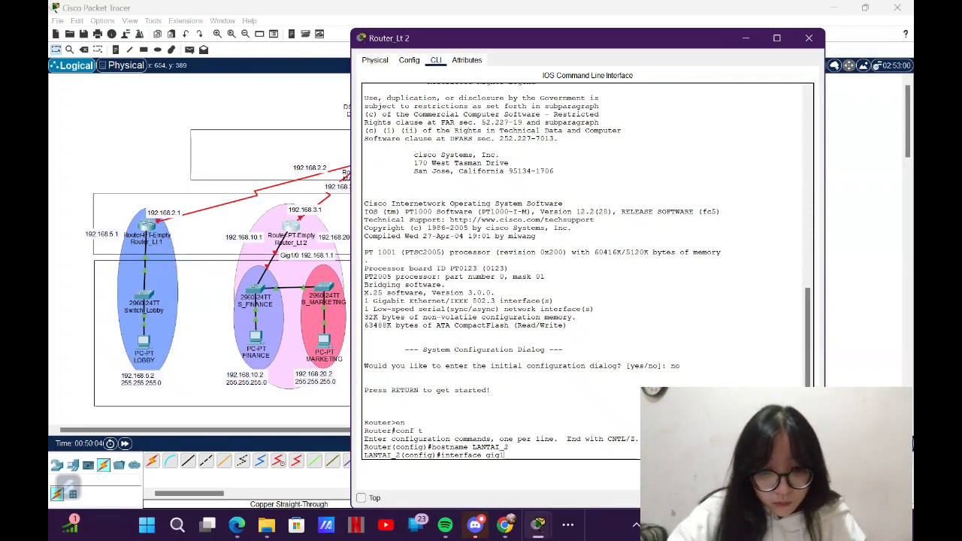
click(210, 166)
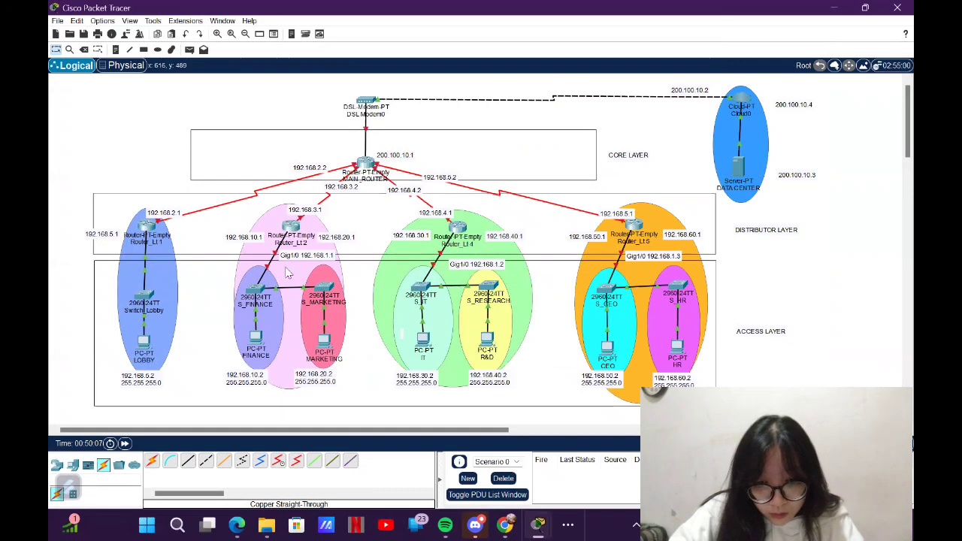
click(293, 225)
text(1)
click(538, 458)
text(/)
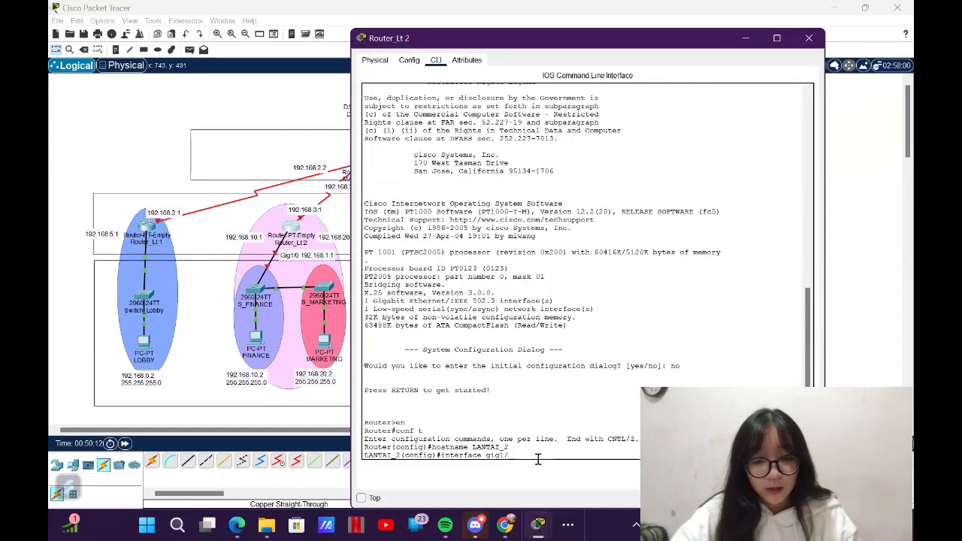
text(0.1)
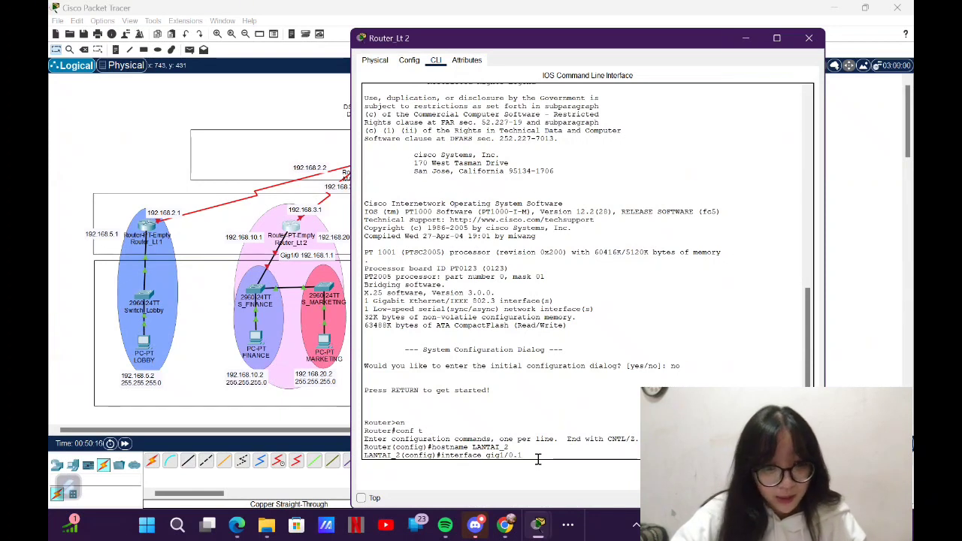
key(Return)
text(ip address)
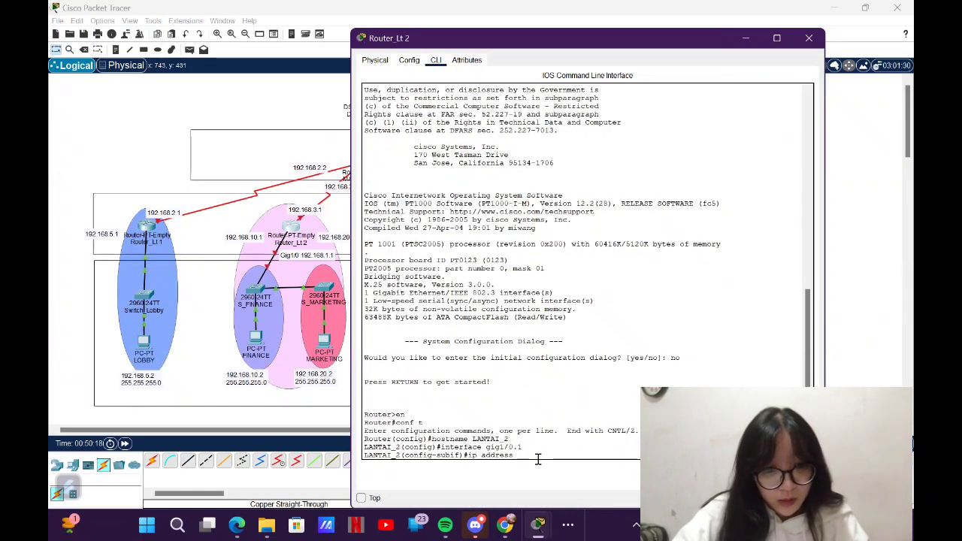
text( 192.168.)
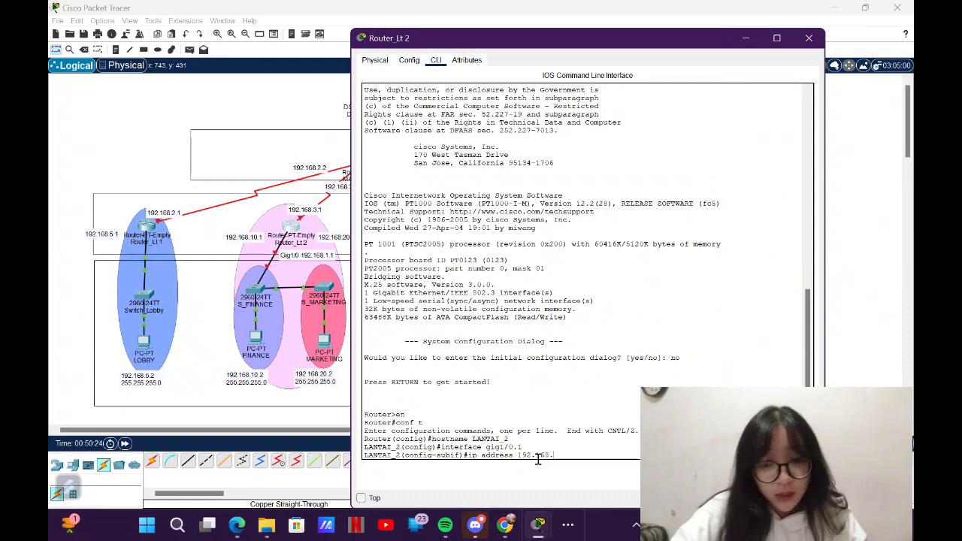
text(1.1 255.255.255.)
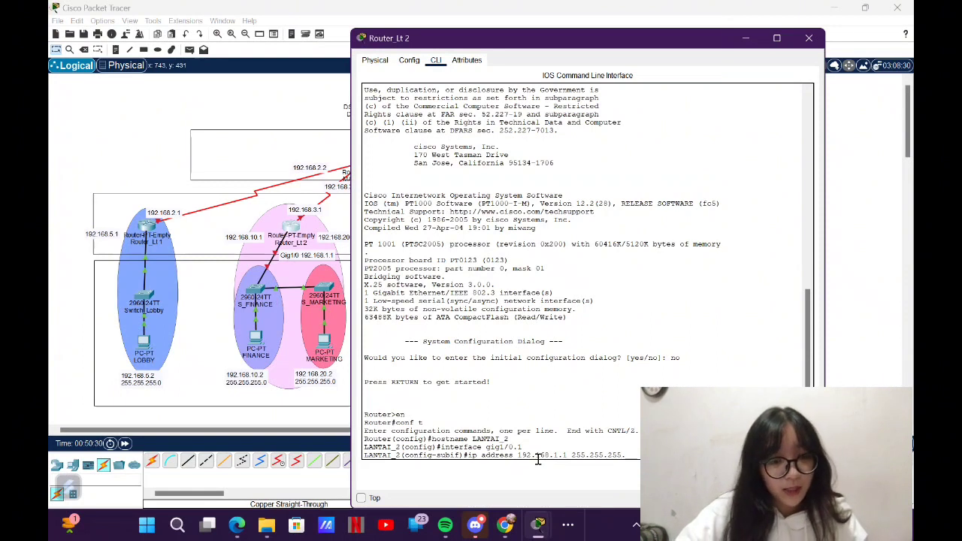
text(0)
key(Return)
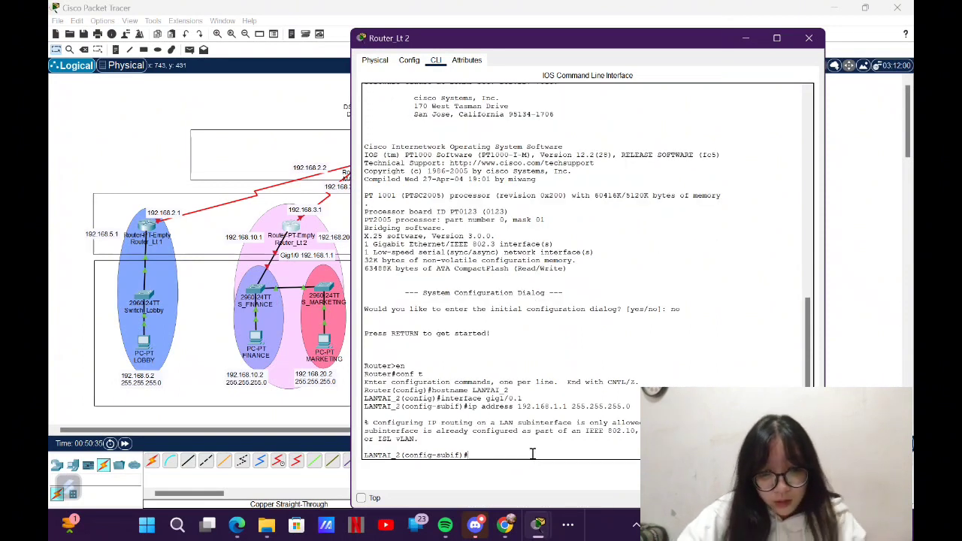
Step: Select subinterface gig1/0.1 on LANTAI_2 and set its encapsulation to dot1Q with VLAN 1
text(in)
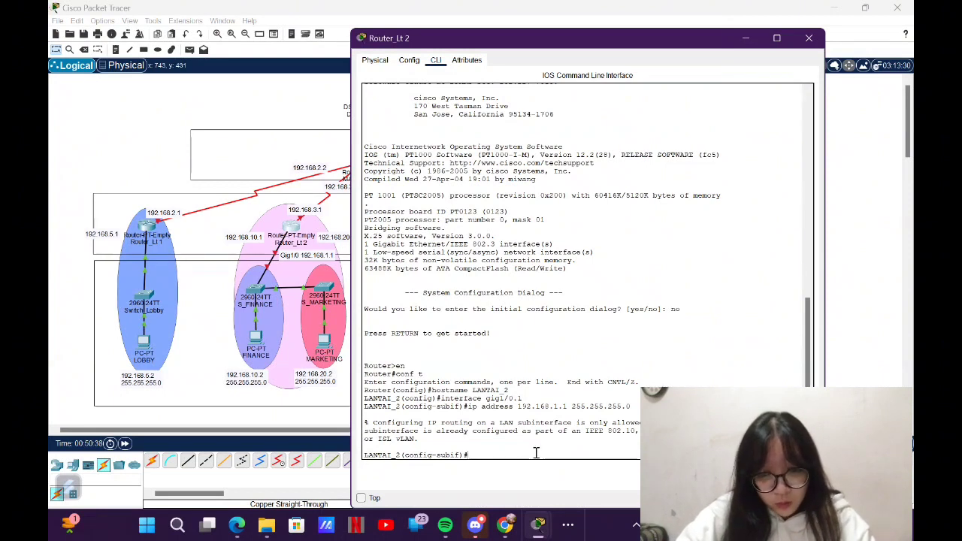
text(interface gig1/0.1)
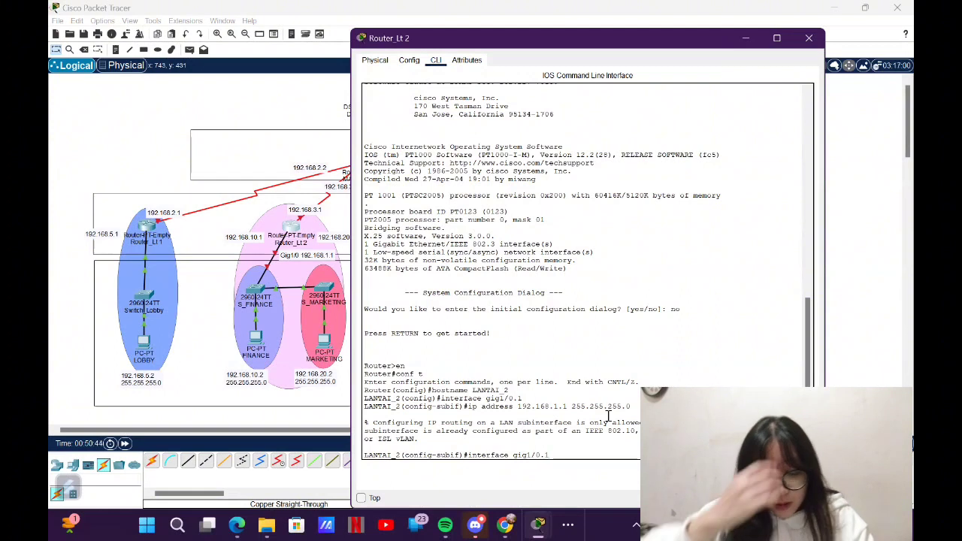
key(Return)
text(encap)
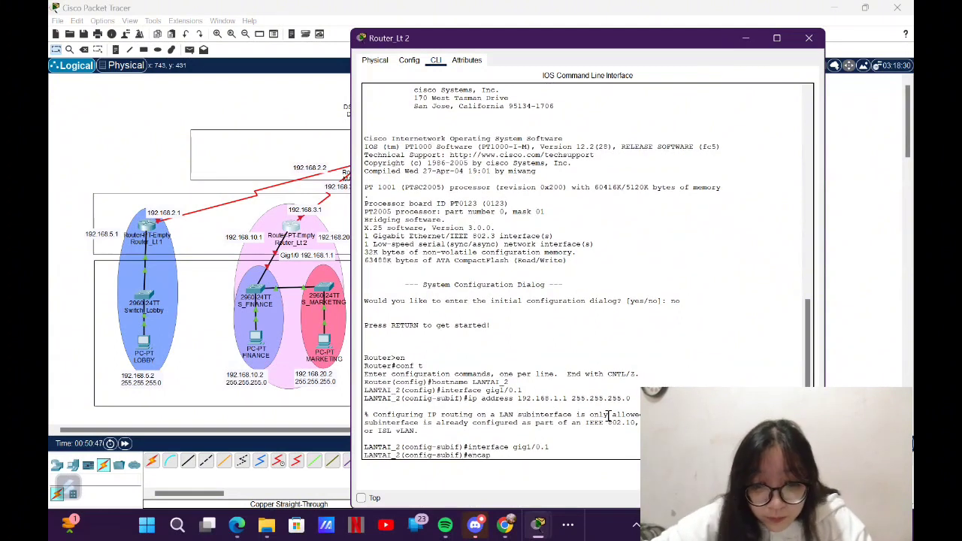
text(sulation dot1)
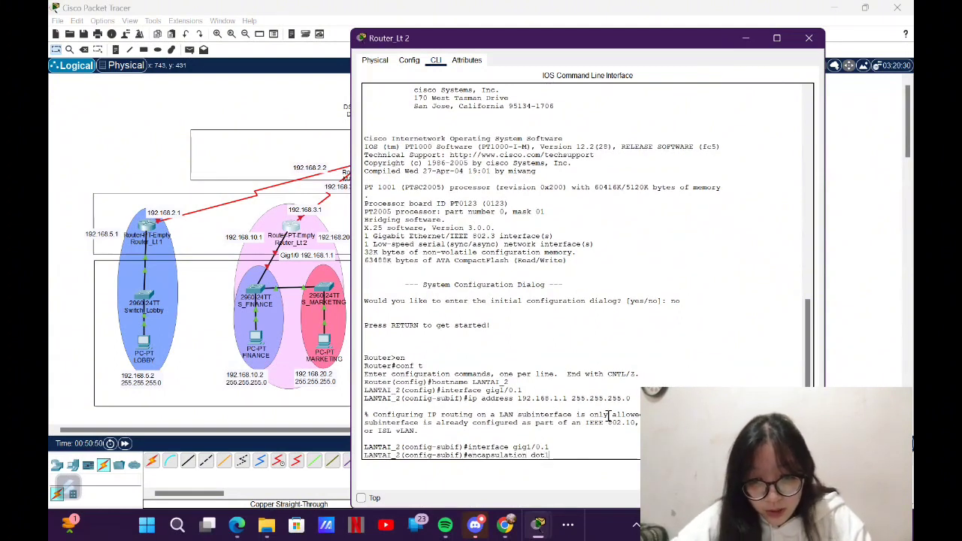
text(Q)
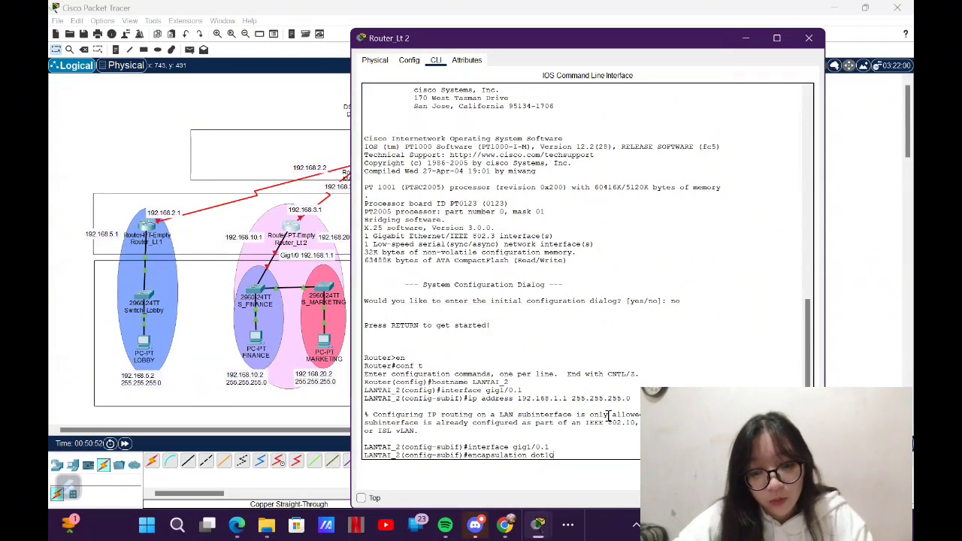
text( 1)
key(Return)
Step: Assign IP address 192.168.1.1 with mask 255.255.255.0 to subinterface gig1/0.1 on LANTAI_2
text(ip add)
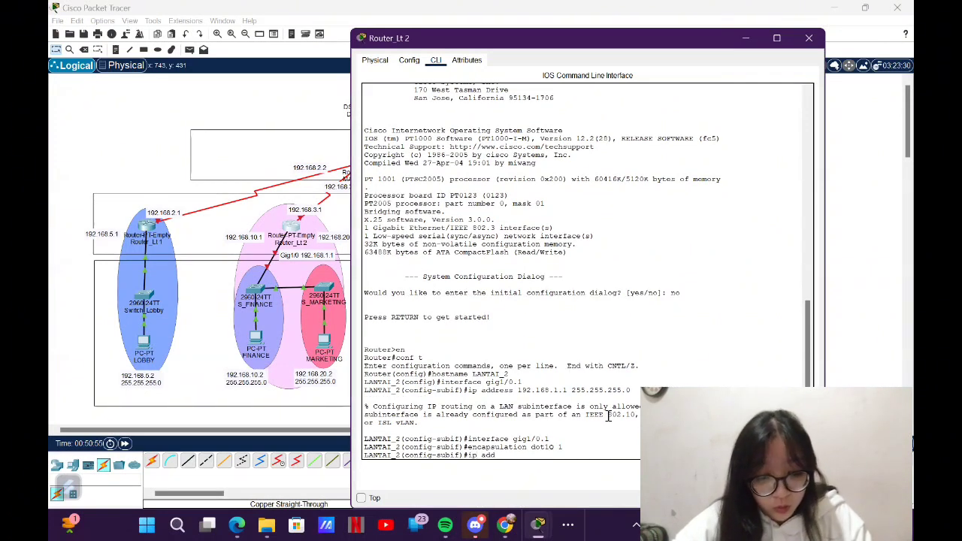
text( 192.168)
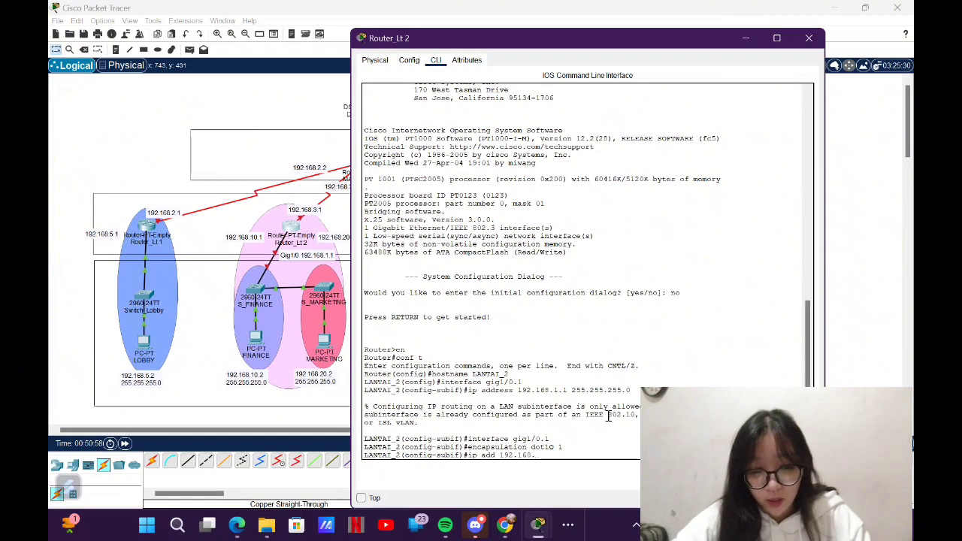
text(.1.1 255.255)
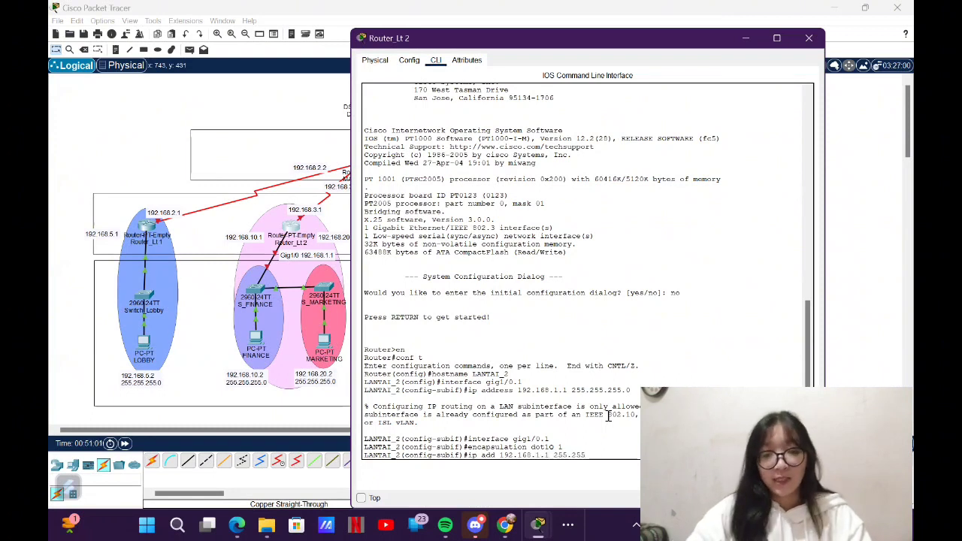
text(.255.0)
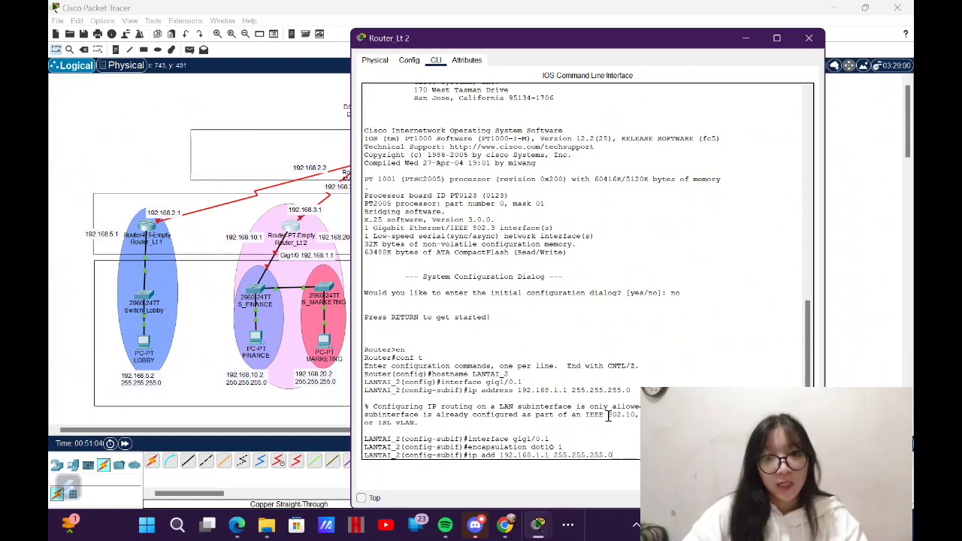
key(Return)
Step: Configure subinterface gig1/0.10 on LANTAI_2 with encapsulation dot1Q 10 and IP address 192.168.10.1, mask 255.255.255.0
text(interface fa)
key(BackSpace)
key(BackSpace)
text(gig1/0.10)
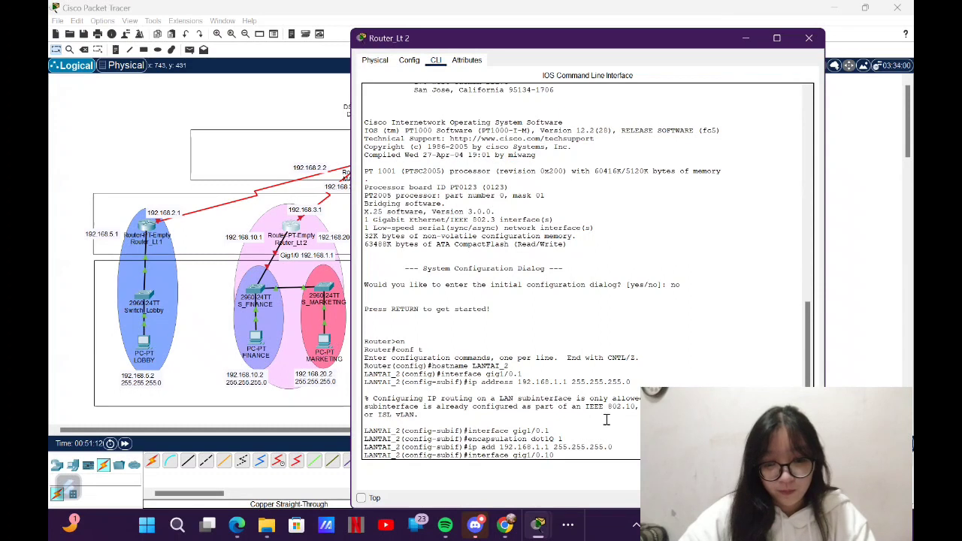
key(Return)
text(encapsula)
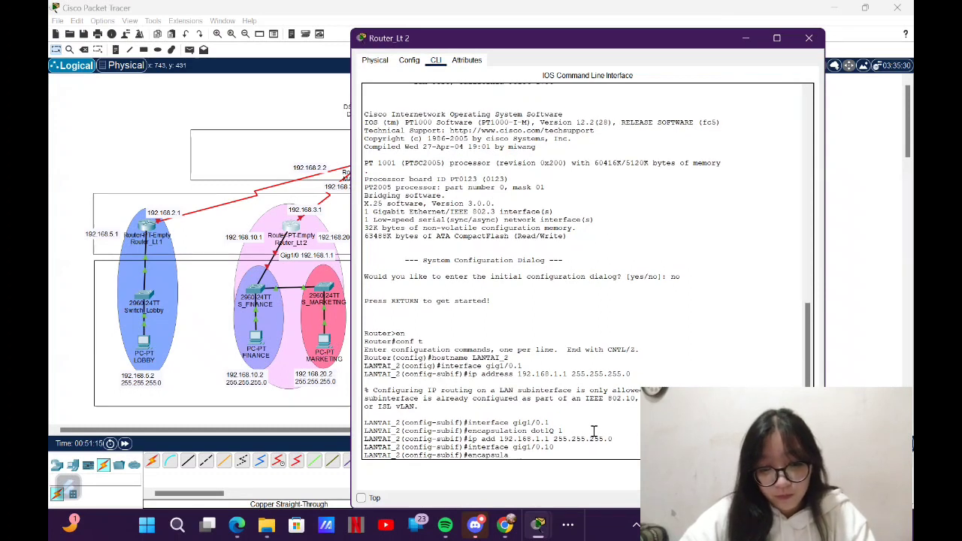
text(tion f)
text(ot1Q 10)
key(Return)
text(ip add 192.168.10.1 255.255.255.0)
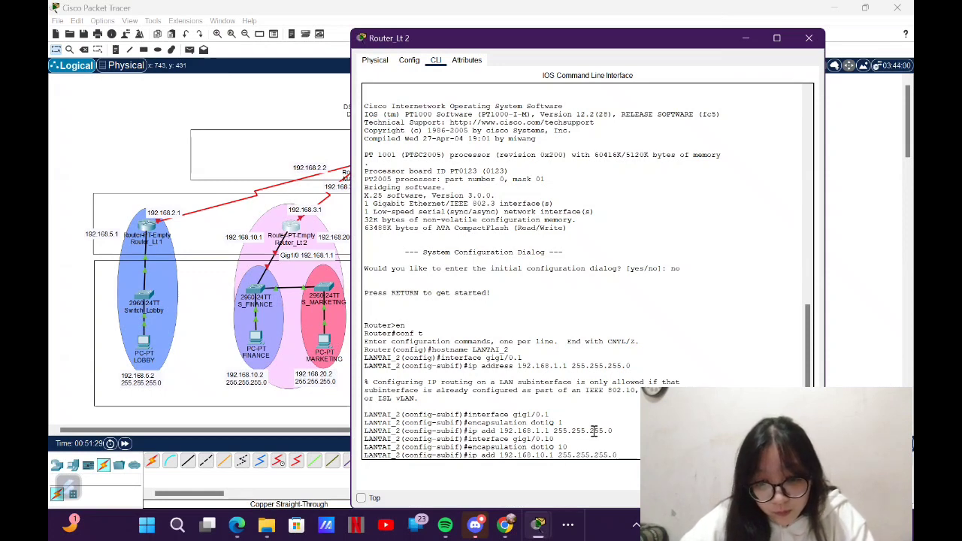
key(Return)
Step: Configure subinterface gig1/0.20 on LANTAI_2 with encapsulation dot1Q 20 and IP address 192.168.20.1, mask 255.255.255.0
text(interface gig1/0.20)
key(Return)
text(encapsulation dot1Q 20)
key(Return)
text(ip)
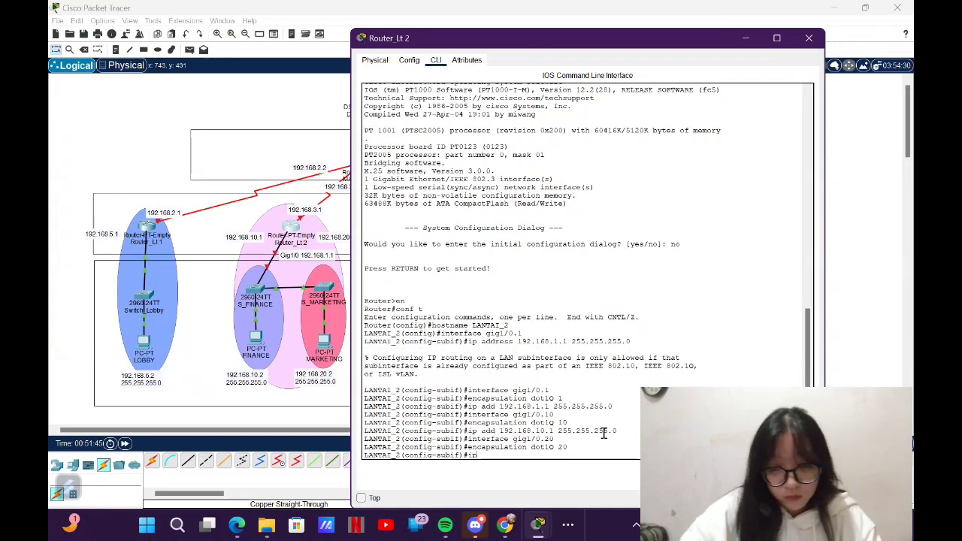
text( add 192.168.20.1 2)
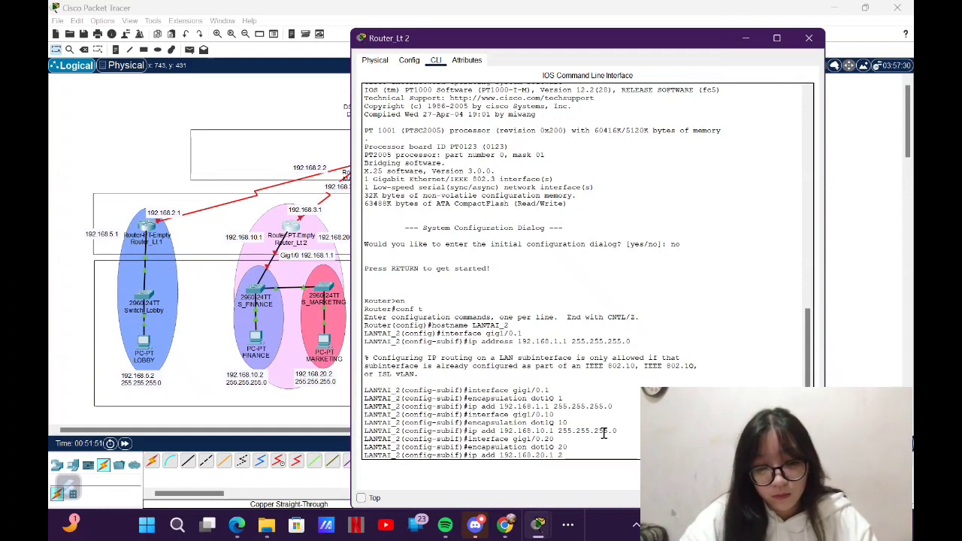
text(55.255.255.0)
key(Return)
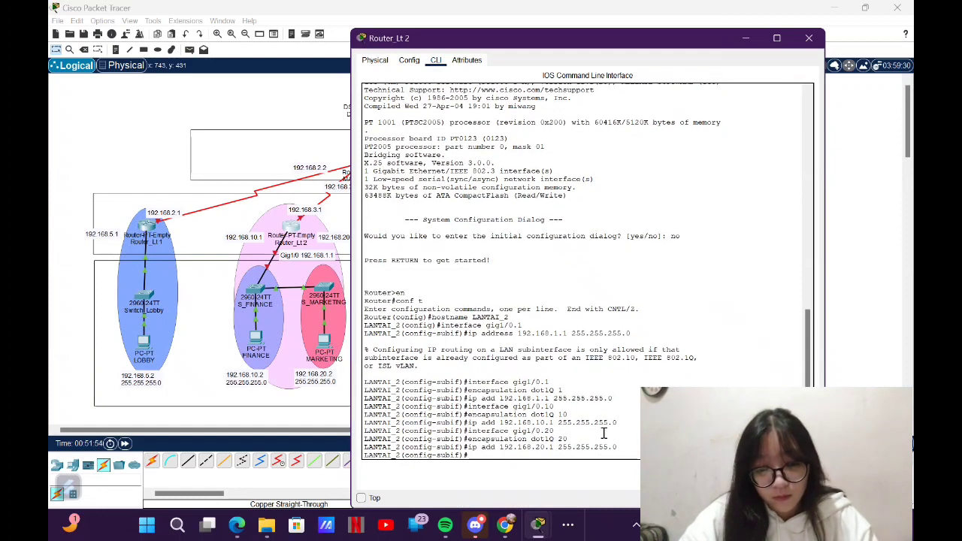
Step: Leave subinterface configuration and enable the physical interface gig1/0 on LANTAI_2 with no shutdown
text(exit)
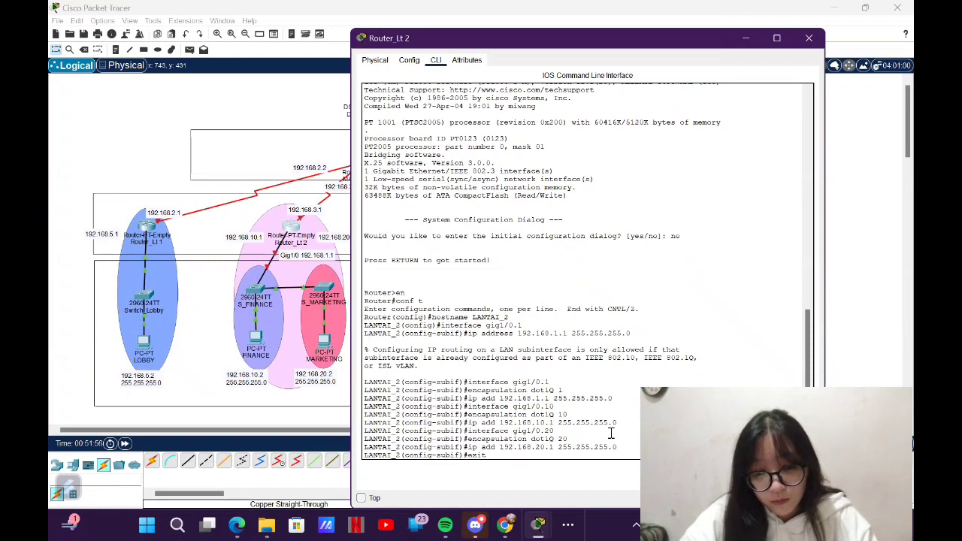
key(Return)
text(inter)
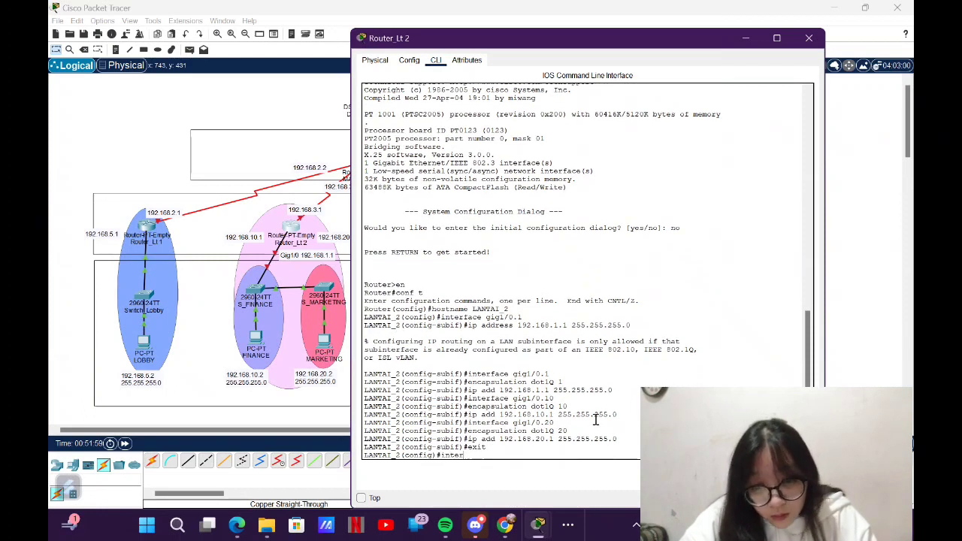
text(face gig1/0)
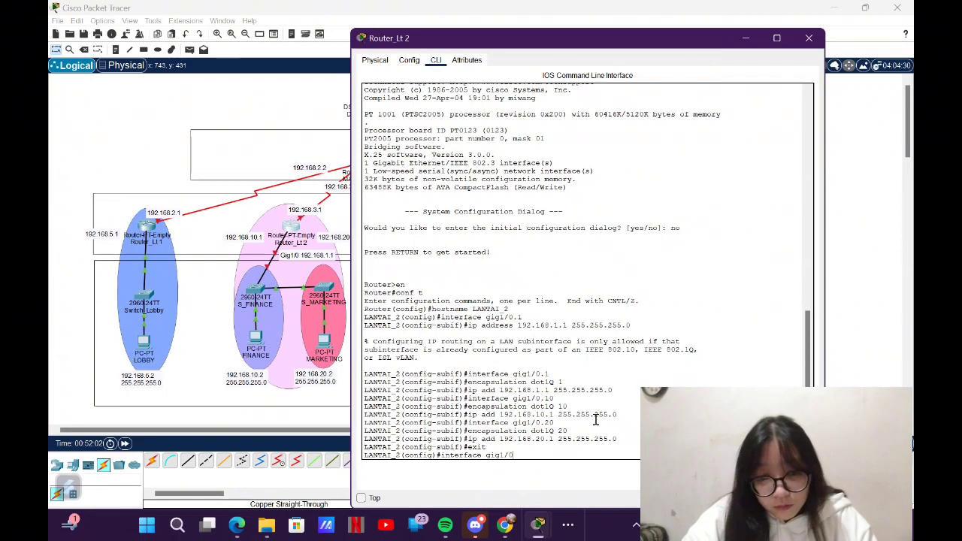
key(Return)
text(nfig-if)#no shutdown)
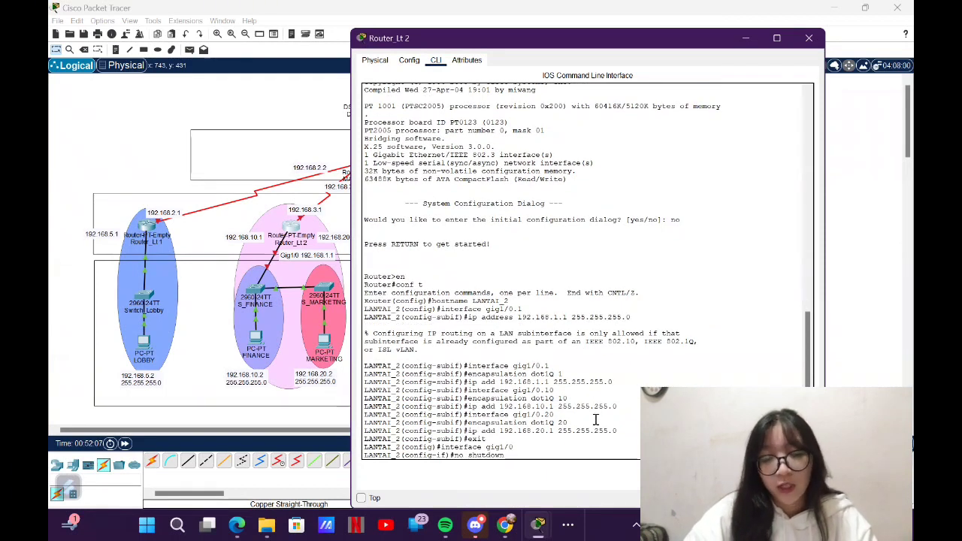
key(Return)
key(Return)
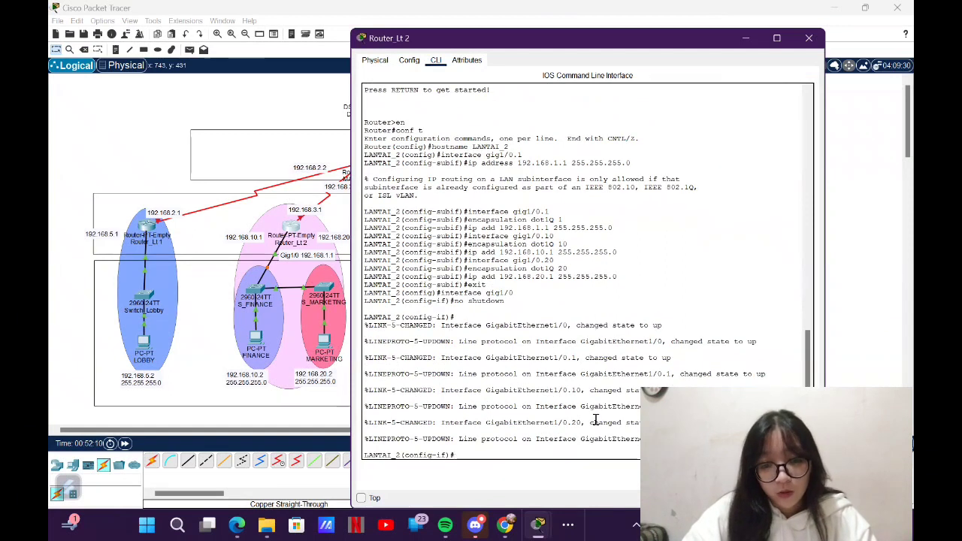
Step: Return to privileged mode on LANTAI_2, save its configuration with write and close the router window
key(ctrl+z)
text(write)
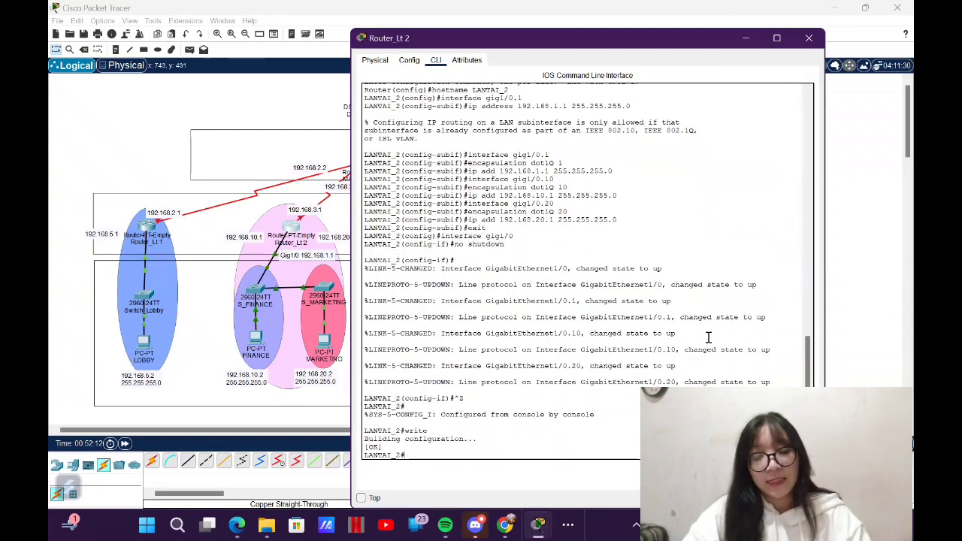
click(849, 323)
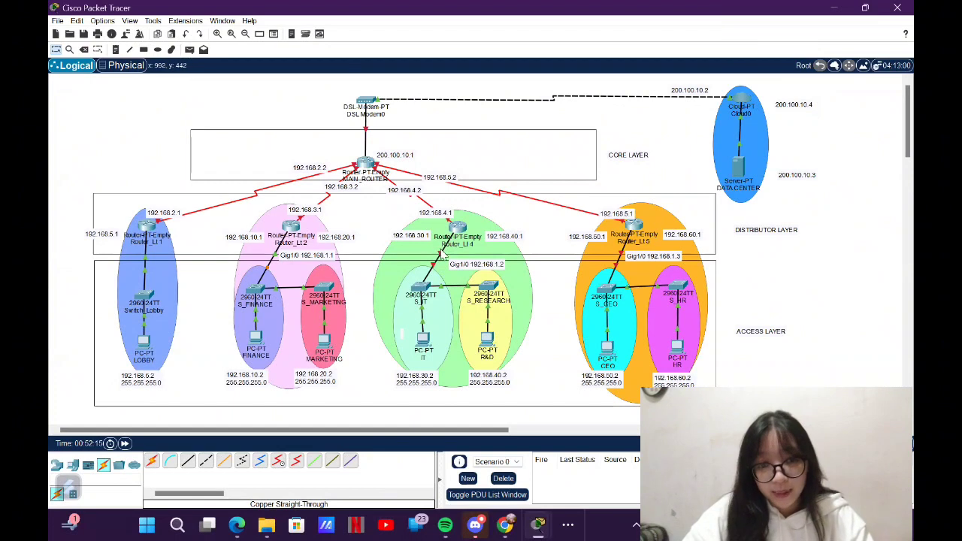
Step: Open the command line of Router_Lt 4 and decline the initial configuration dialog
click(458, 227)
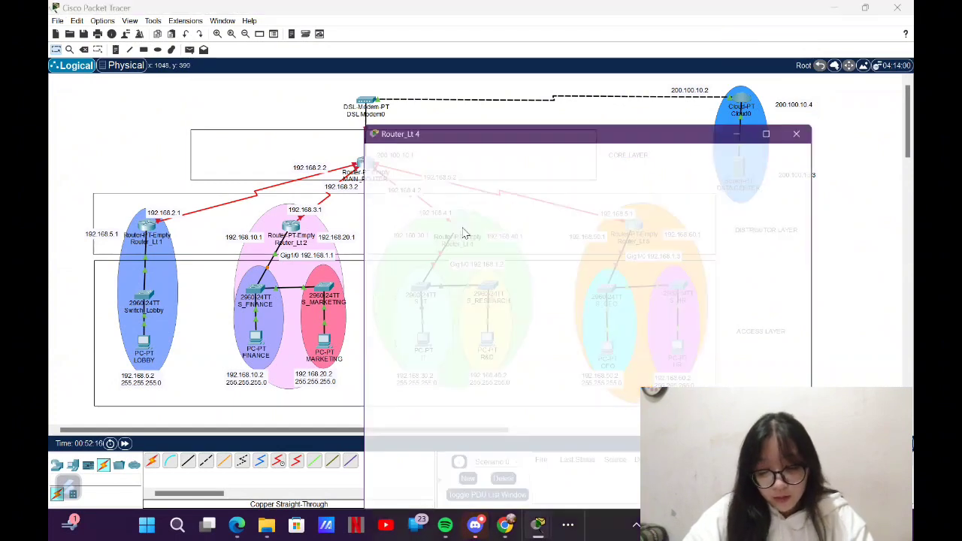
click(436, 59)
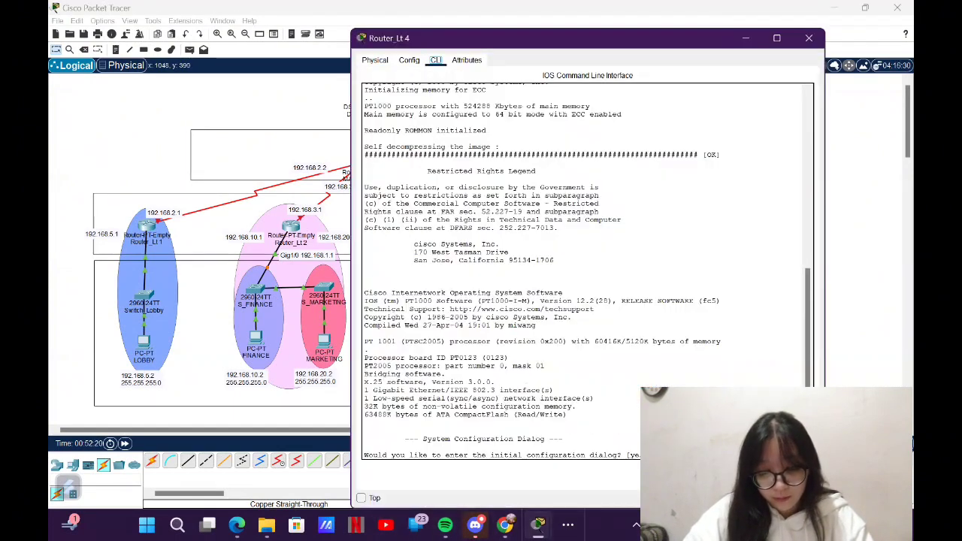
key(Return)
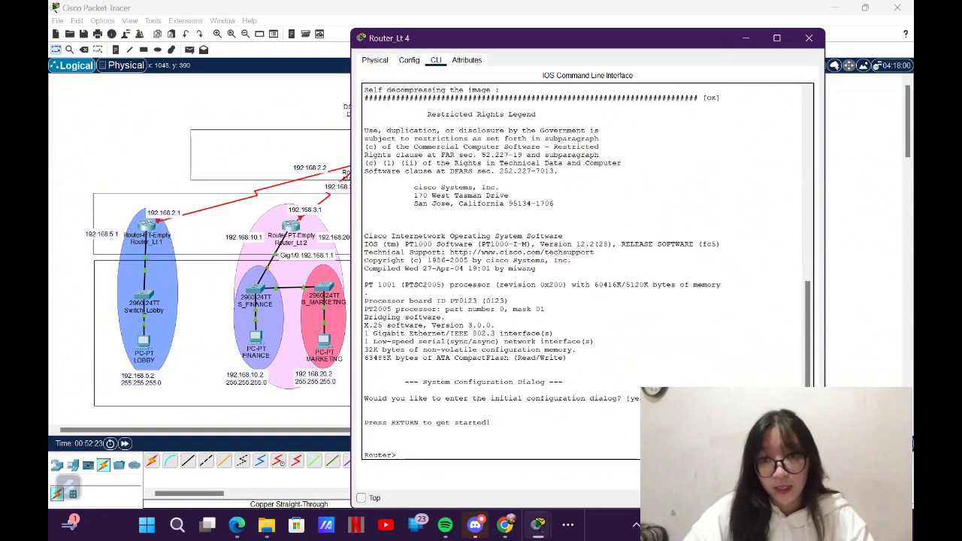
Step: Enter global configuration mode on Router_Lt 4 and set its hostname to LANTAI_4
text(en)
key(Return)
text(conf t)
key(Return)
text(host)
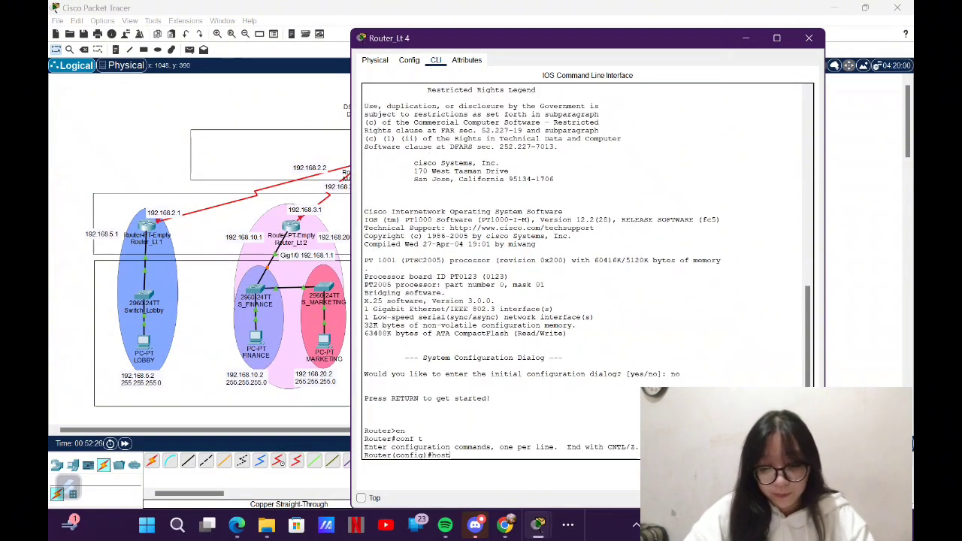
text(name LANTAI_4)
key(Return)
Step: Try to assign IP address 192.168.1.2 with mask 255.255.255.0 to subinterface gig1/0.1 on LANTAI_4
text(INTERnte)
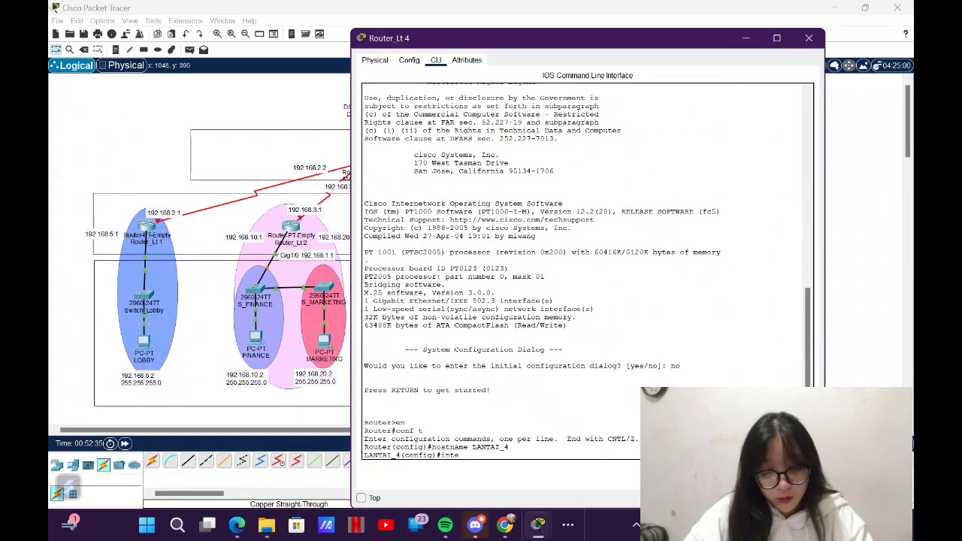
text(rface gig1/0)
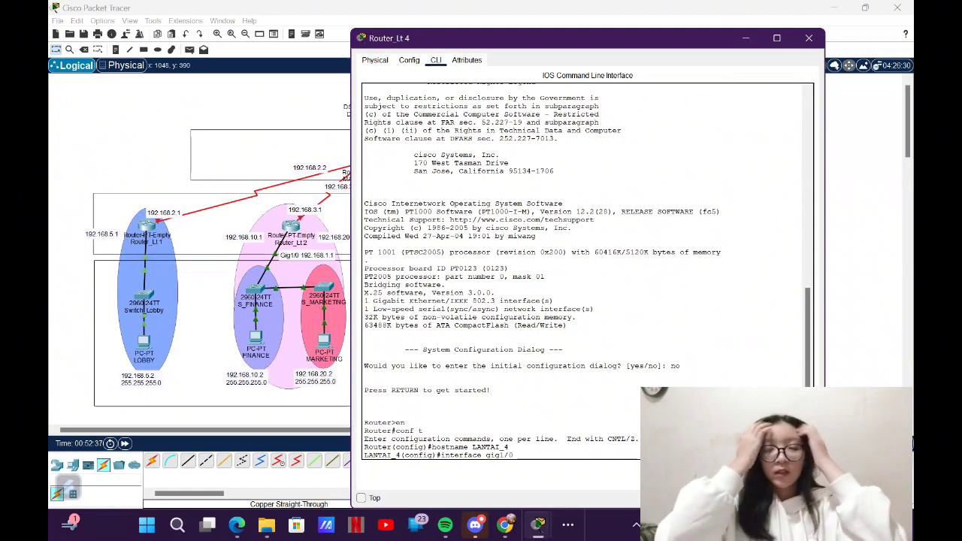
text(.1)
key(Return)
text(ip add)
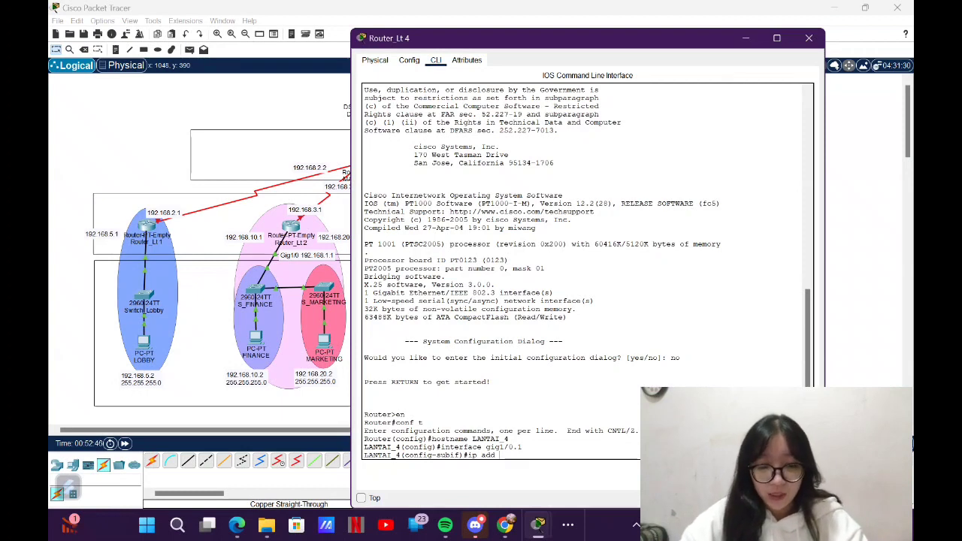
text(192.168.1.2)
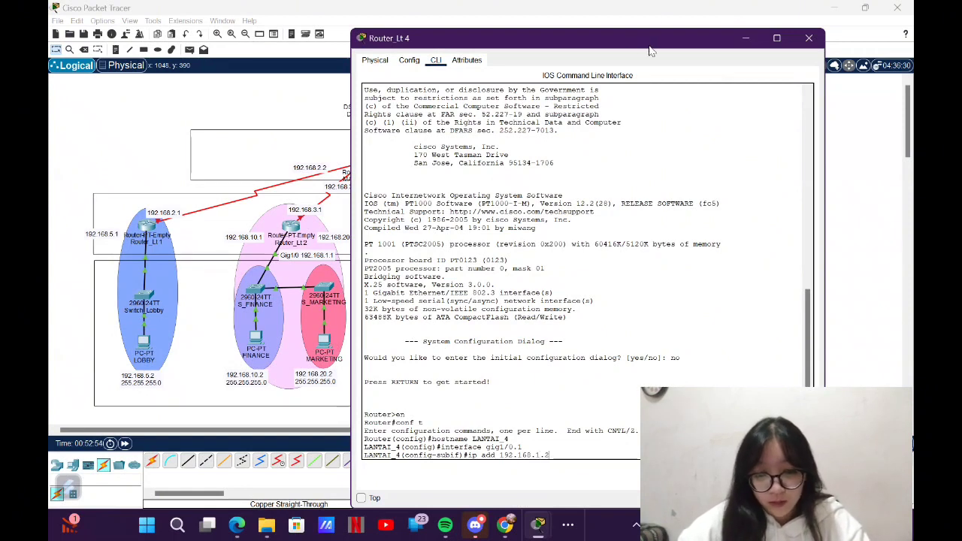
drag(651, 51, 646, 70)
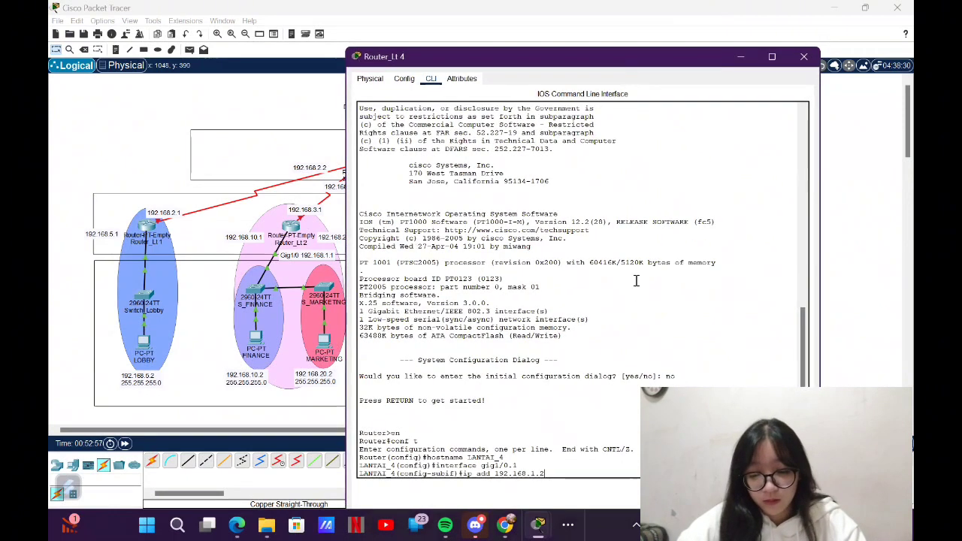
text(55.2)
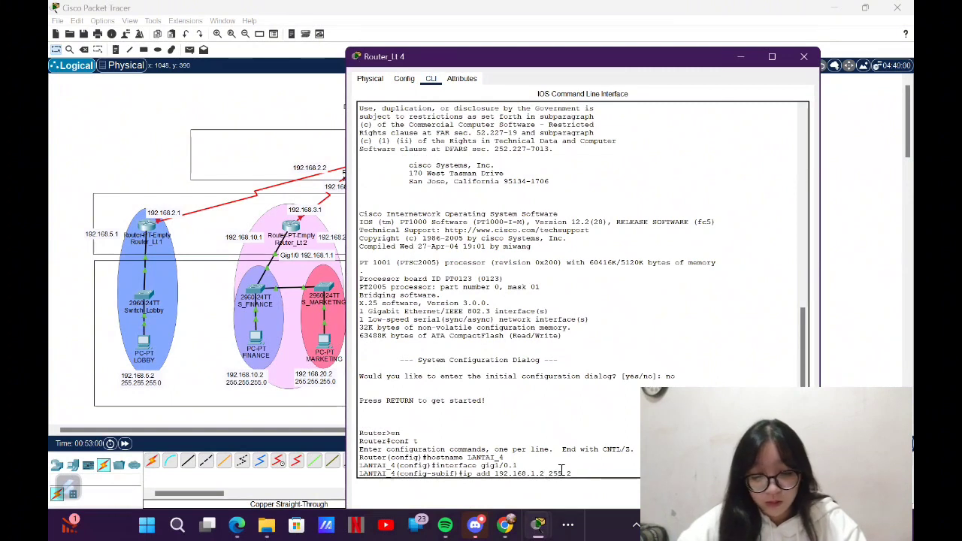
text(55.255.0)
key(Return)
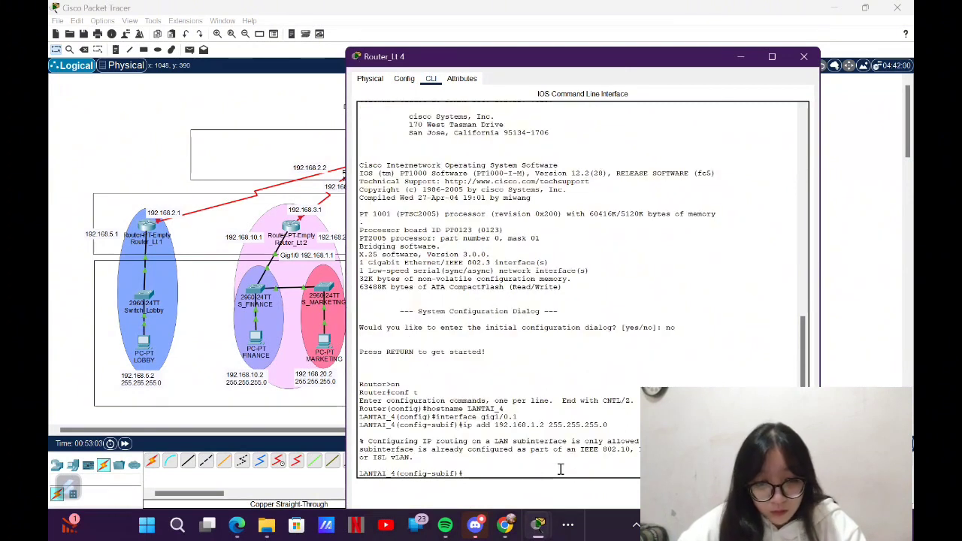
Step: Configure subinterface gig1/0.1 on LANTAI_4 with dot1Q 1 encapsulation and IP address 192.168.1.2, mask 255.255.255.0
text(interface fa)
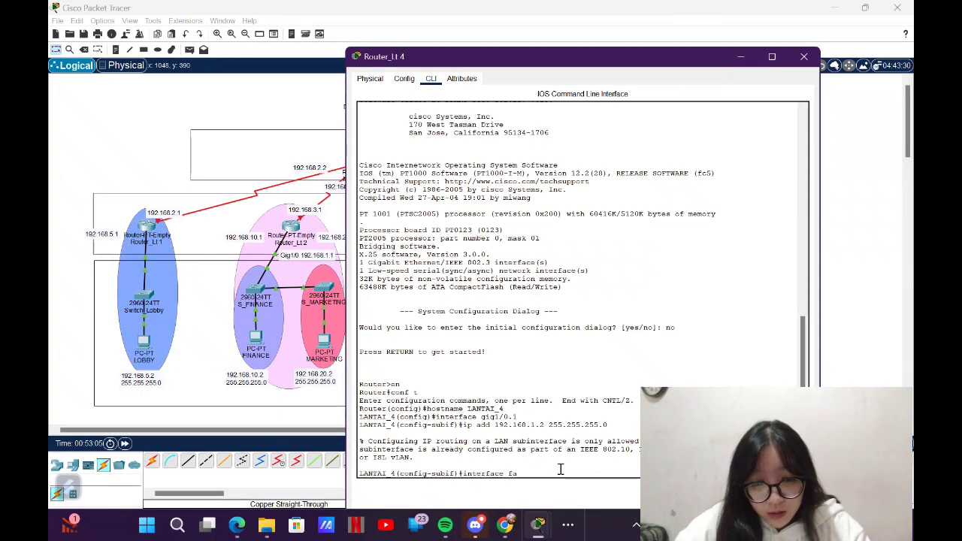
key(BackSpace)
key(BackSpace)
text(gig1/0.1)
key(Return)
text(encapsulatio)
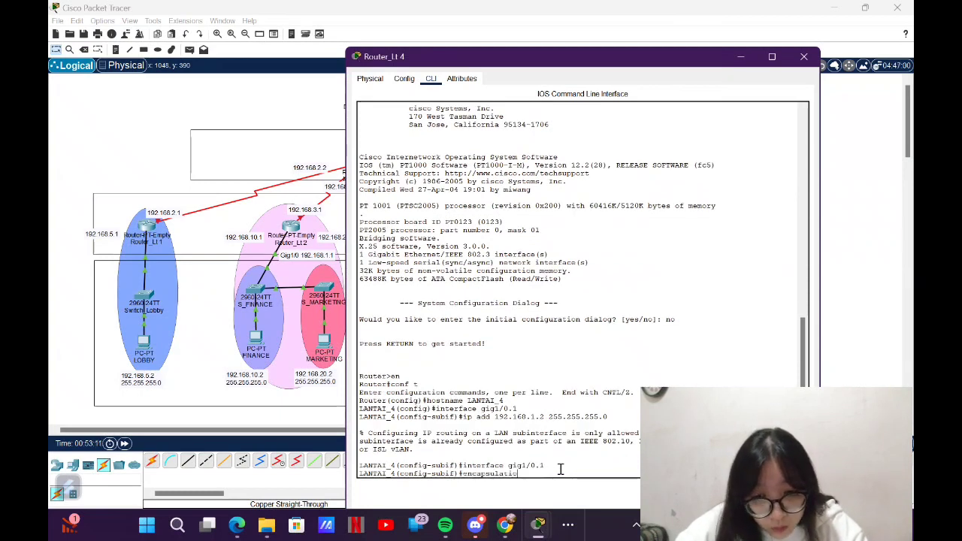
text(n dot1Q 1)
key(Return)
text(ip add 192.168.1.2 255.255)
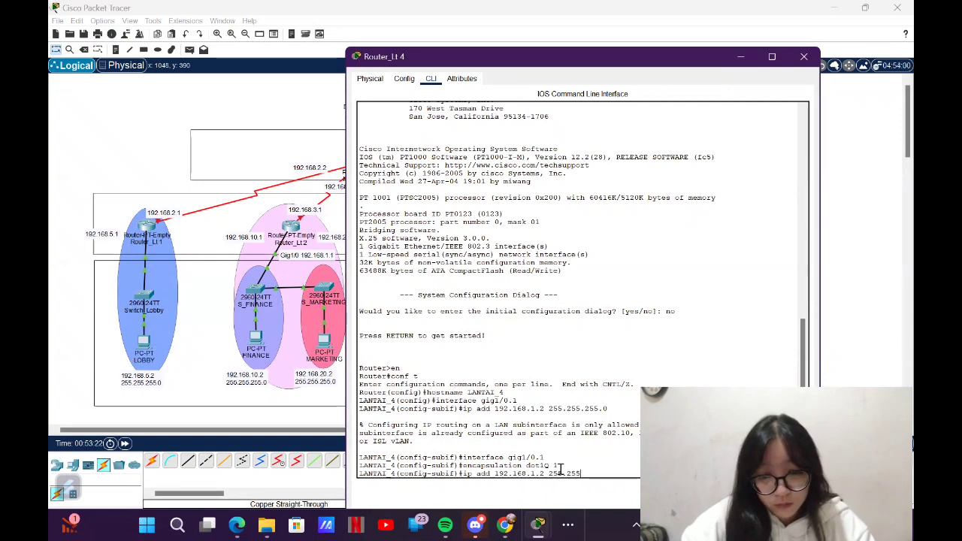
text(.255.0)
key(Return)
Step: Configure subinterface gig1/0.30 on LANTAI_4 with dot1Q 30 encapsulation and IP address 192.168.30.1, mask 255.255.255.0
text(interface gig1/)
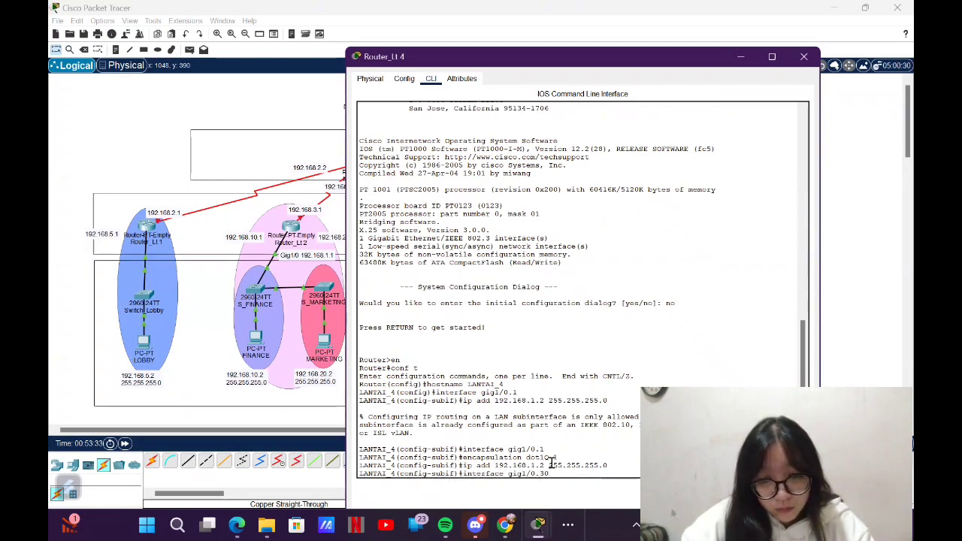
text(0.30)
key(Return)
text(encapsulation dot)
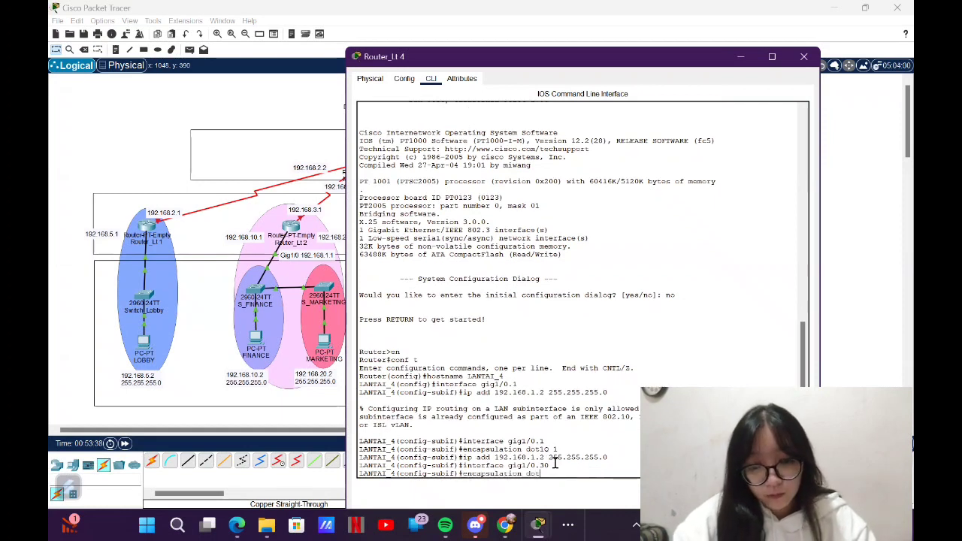
text(1Q 30)
key(Return)
text(ip add 192.168.30.1)
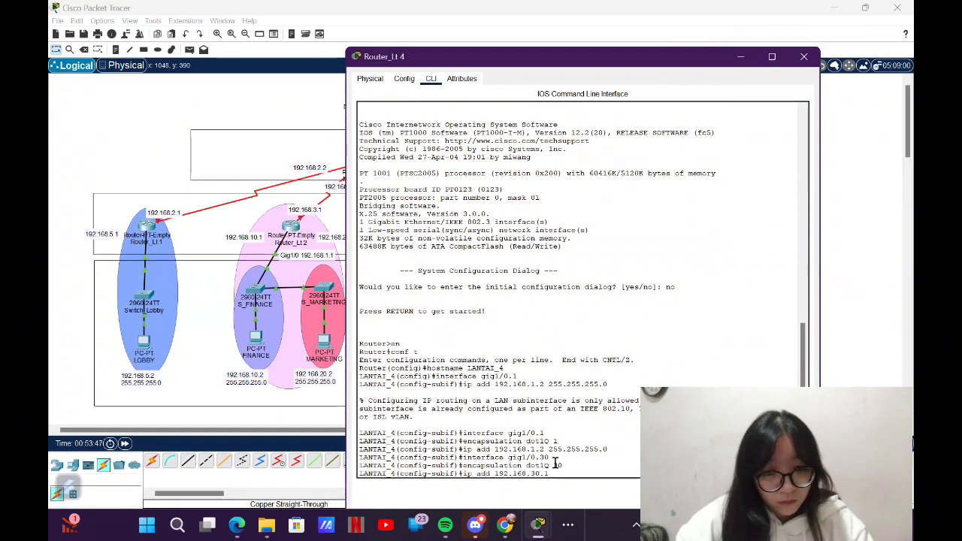
text( 255.2)
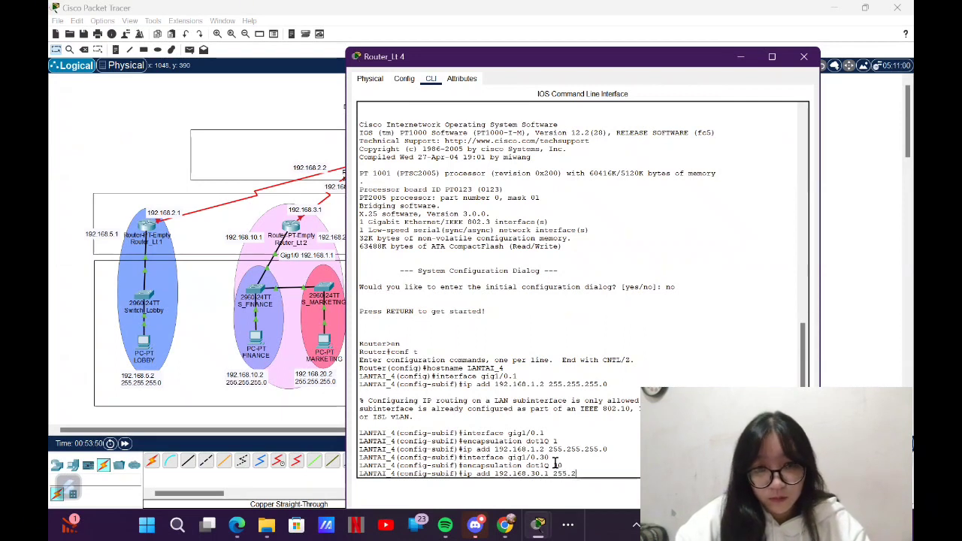
text(55.255.0)
key(Return)
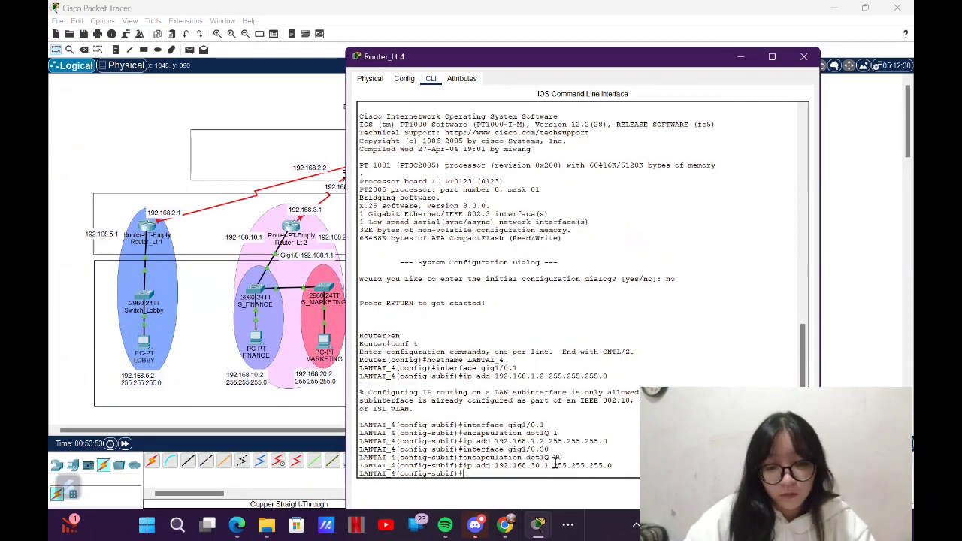
Step: Configure subinterface gig1/0.40 on LANTAI_4 with dot1Q 40 encapsulation and IP address 192.168.40.1, mask 255.255.255.0
text(interface gig1/)
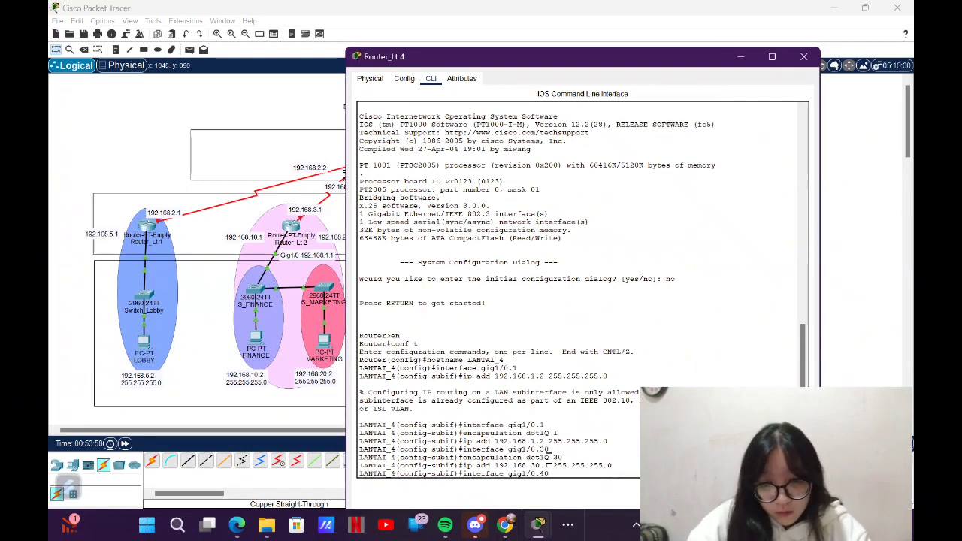
text(0.40)
key(Return)
text(encapsulation dot1Q 40)
key(Return)
text(ip add 192.168.40)
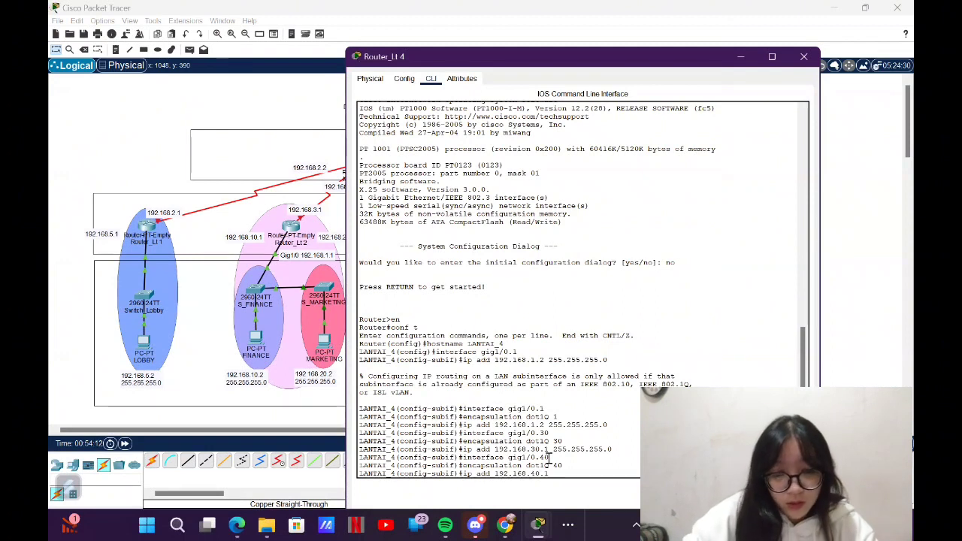
text(.1)
key(Return)
text(ip add 192.168)
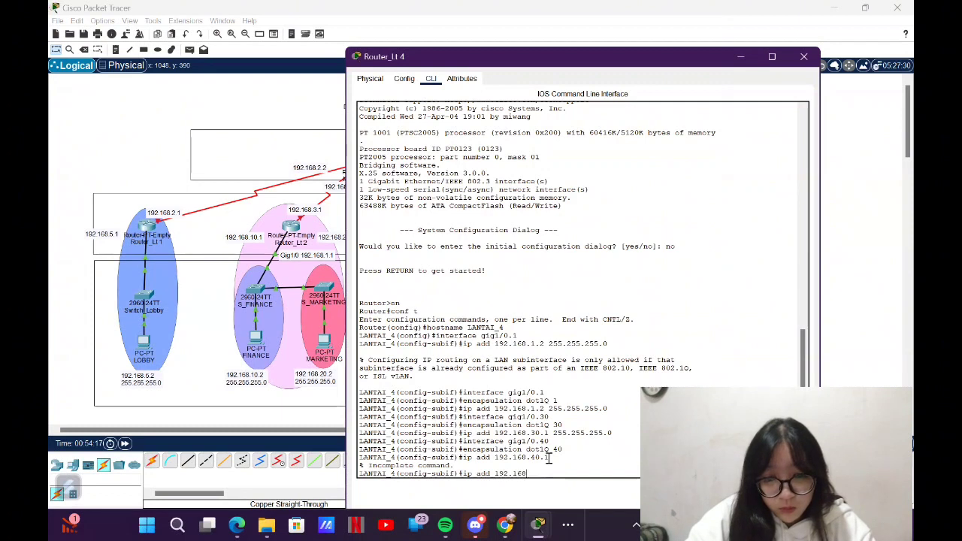
text(.40.1 255.255.255.0)
key(Return)
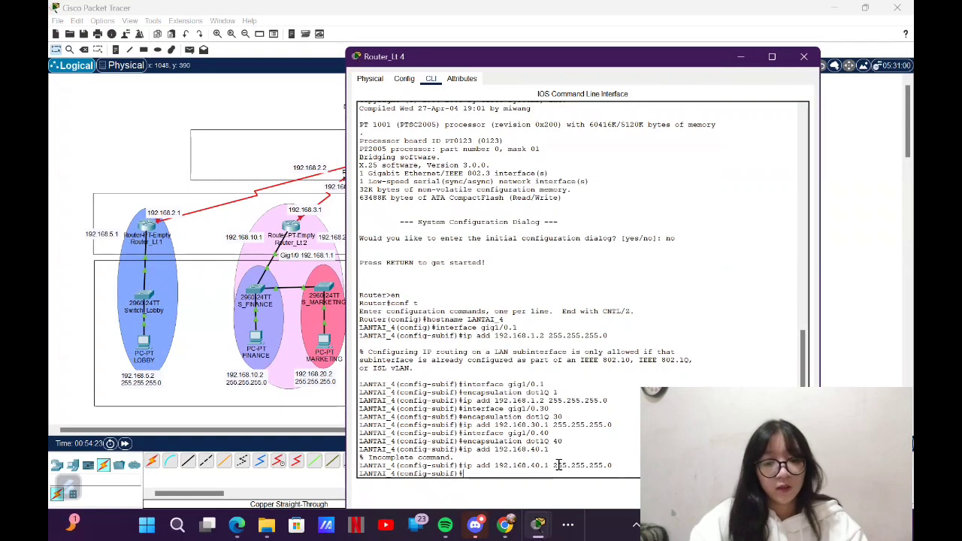
Step: Exit subinterface configuration on LANTAI_4 and enable the physical interface gig1/0 with no shut
text(exit)
key(Return)
text(interface gig)
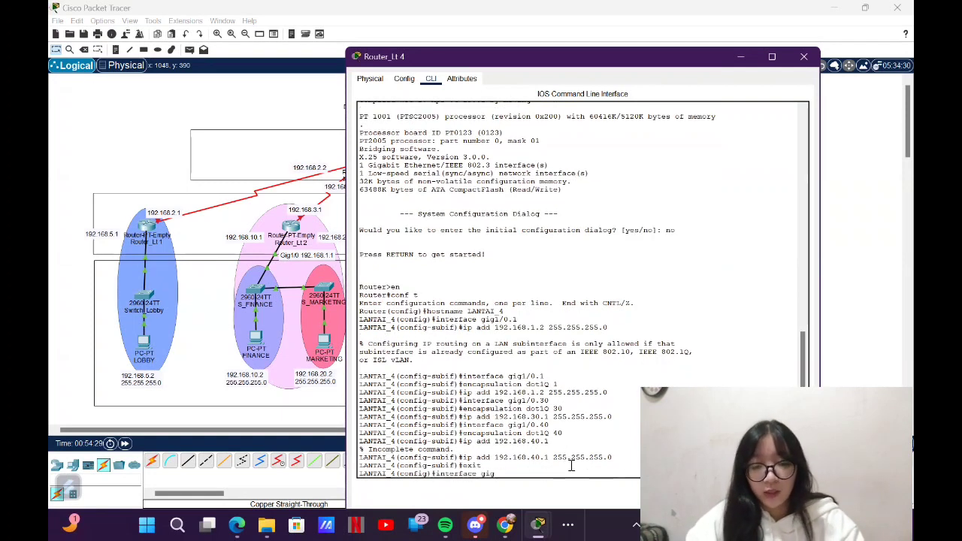
text(1/0)
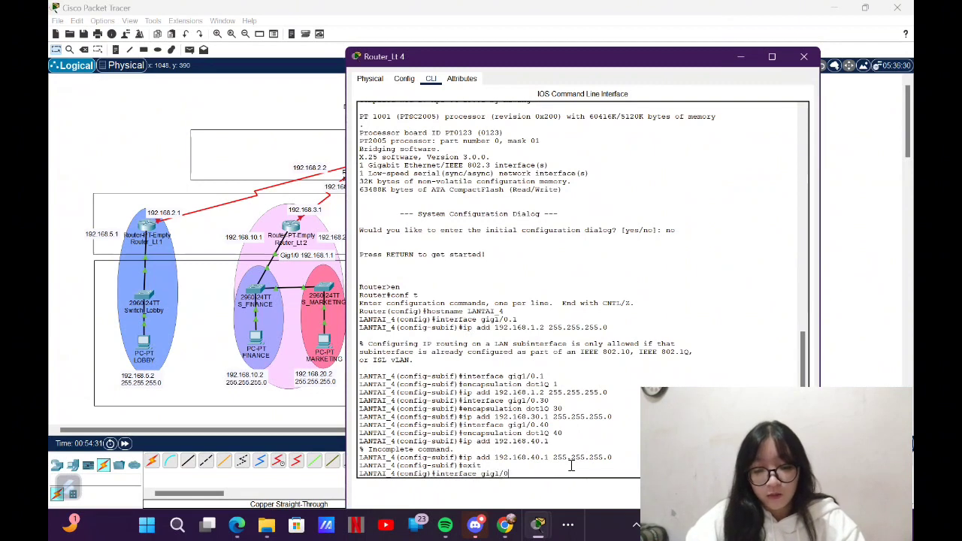
key(Return)
text(no shut)
key(Return)
Step: Return to privileged mode on LANTAI_4, save its configuration with write and go back to the network topology
key(ctrl+z)
text(wr)
key(Return)
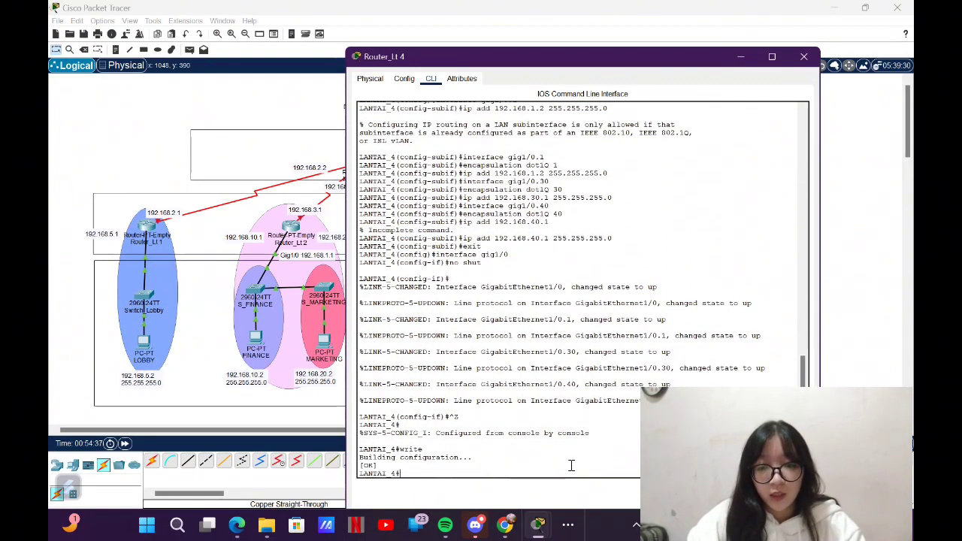
click(883, 248)
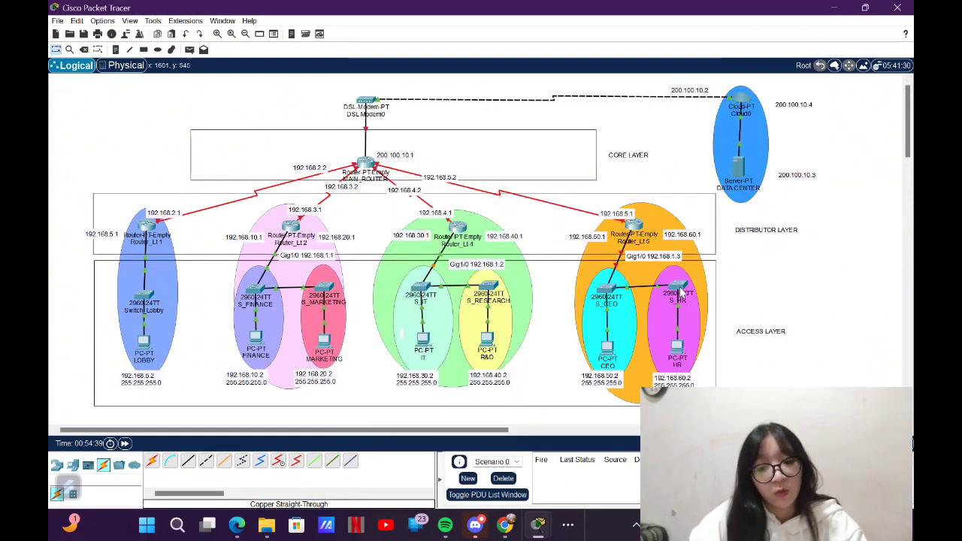
Step: Open the command line of Router_Lt 5 and decline the initial configuration dialog
click(635, 227)
click(435, 59)
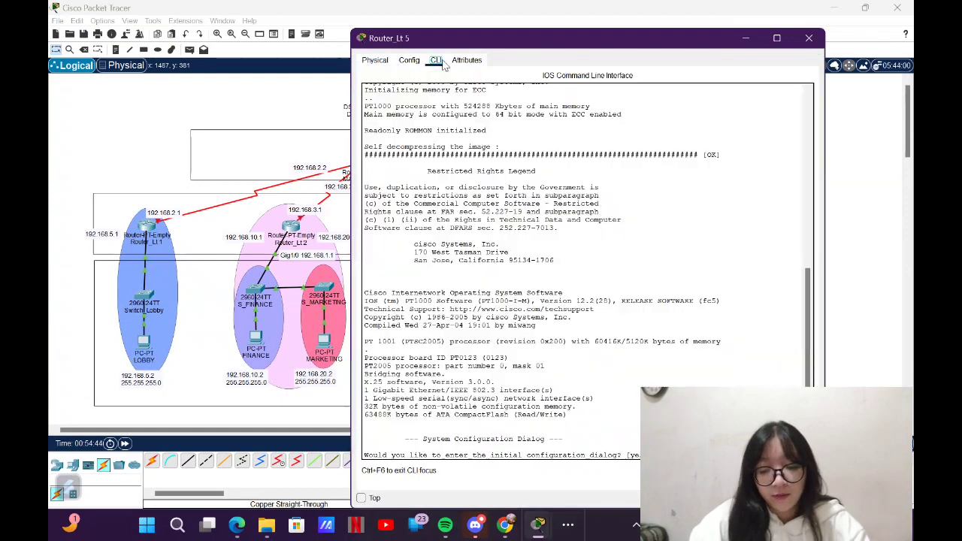
text(no)
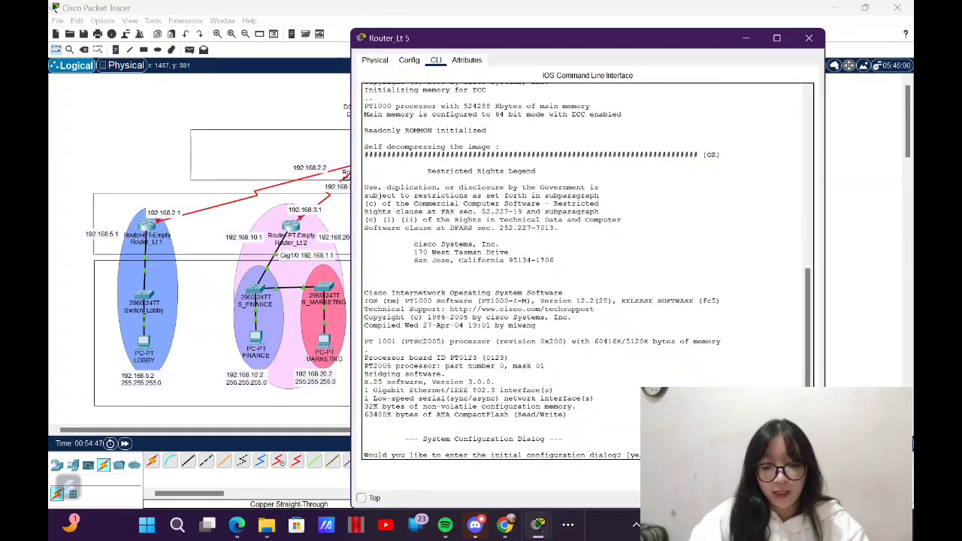
key(Return)
key(Return)
Step: Enter global configuration mode on Router_Lt 5 and set its hostname to LANTAI_5
text(en)
key(Return)
text(conf t)
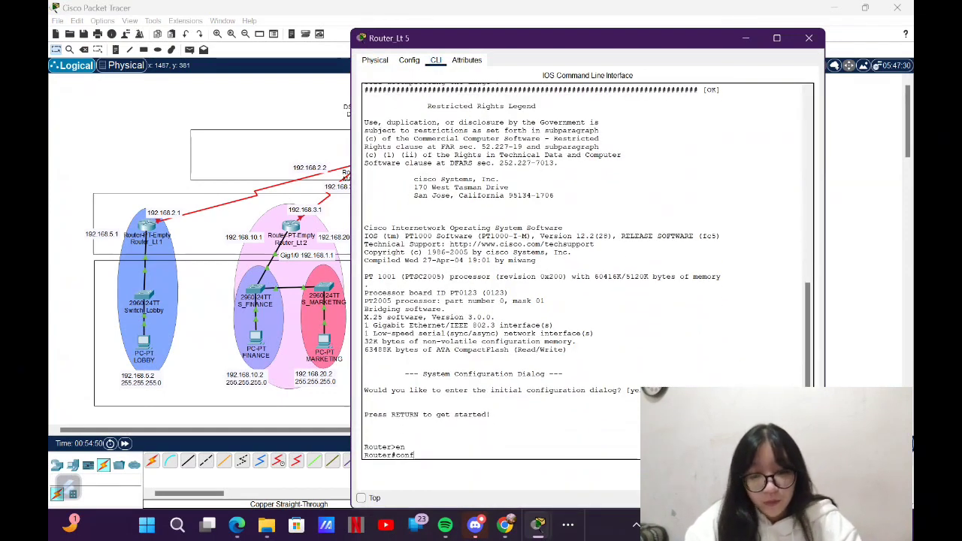
key(Return)
text(hostname)
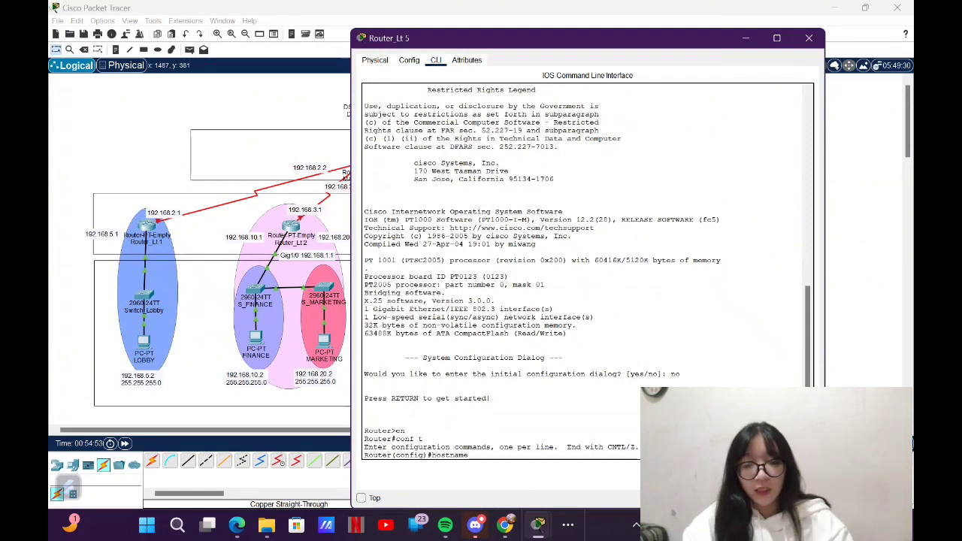
text( LANTAI)
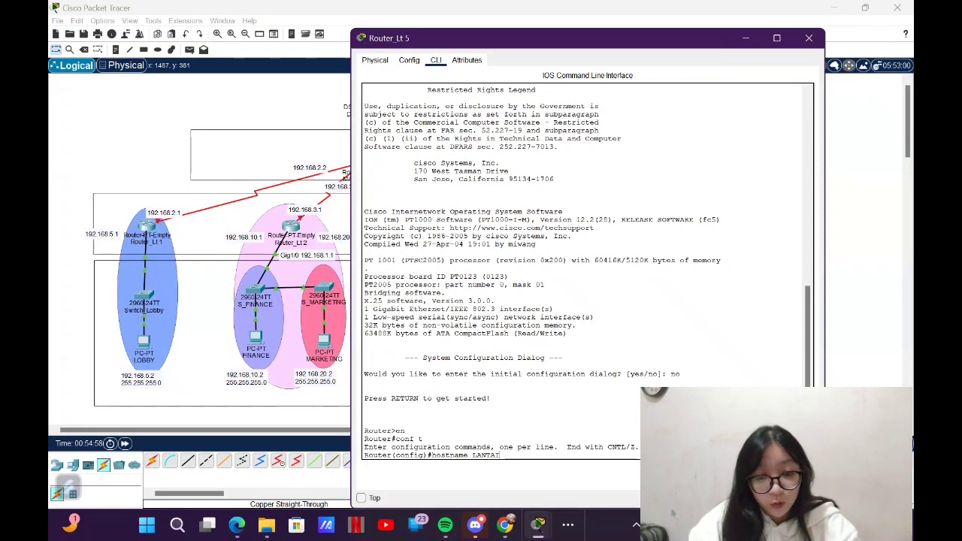
text(_5)
key(Return)
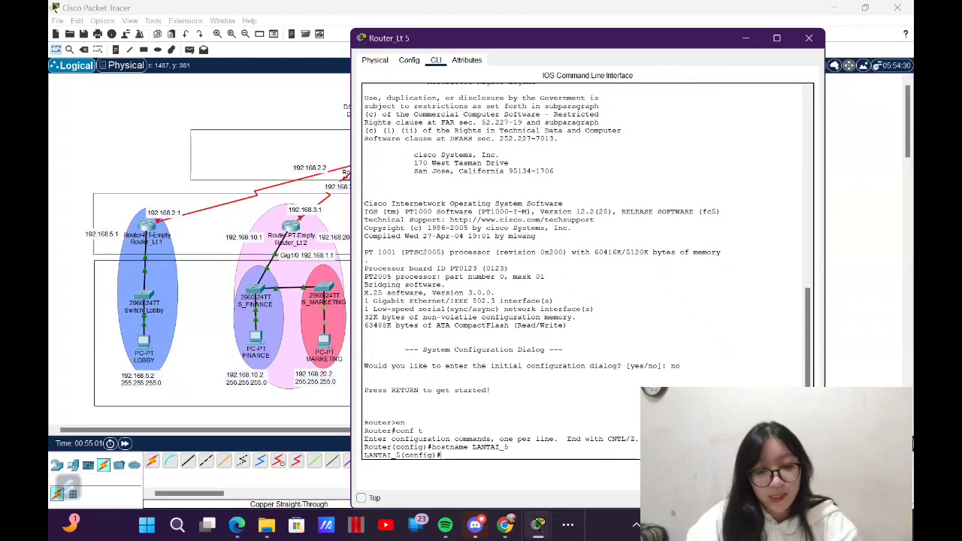
Step: Configure subinterface gig1/0.1 on LANTAI_5 with dot1Q 1 encapsulation and IP address 192.168.1.3, mask 255.255.255.0
text(int)
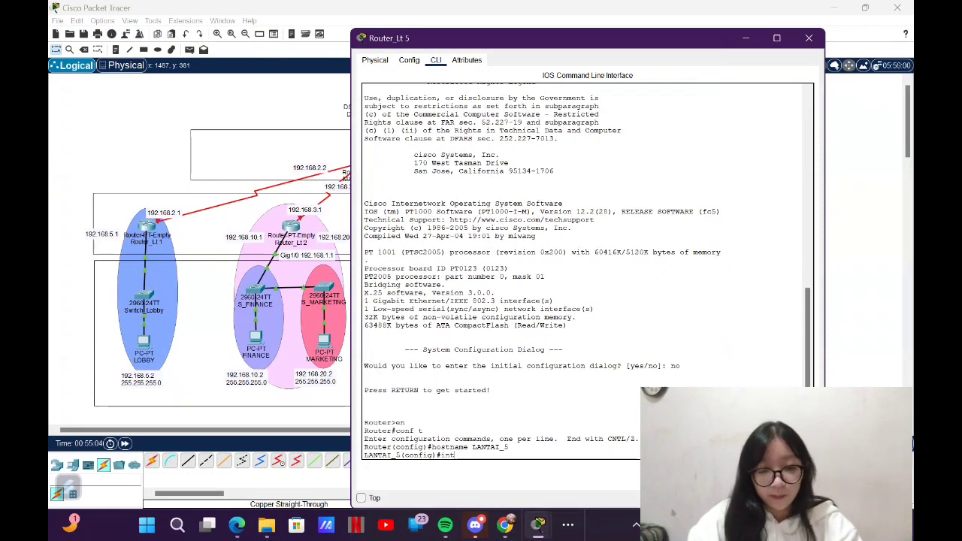
text(erface gig1/0)
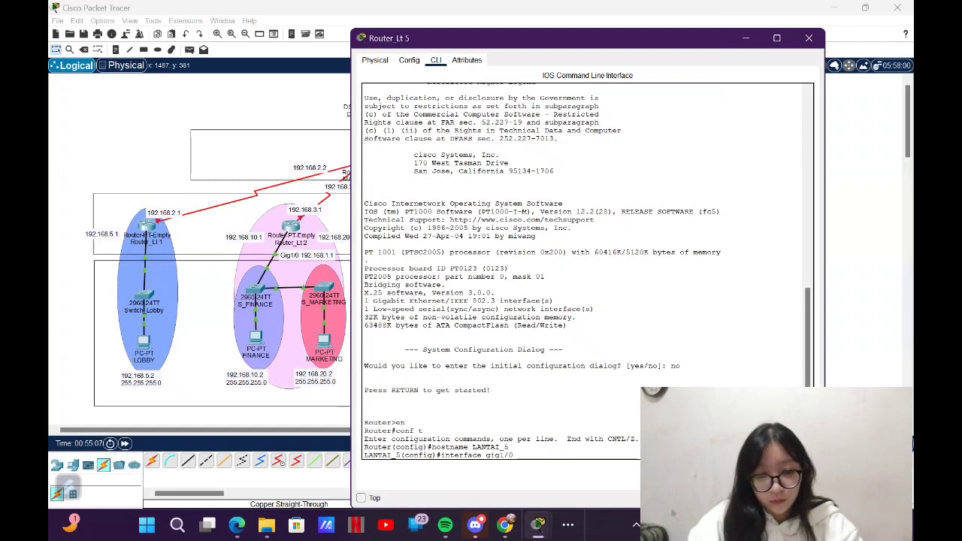
text(.1)
key(Return)
text(encapsulation dot1Q 1)
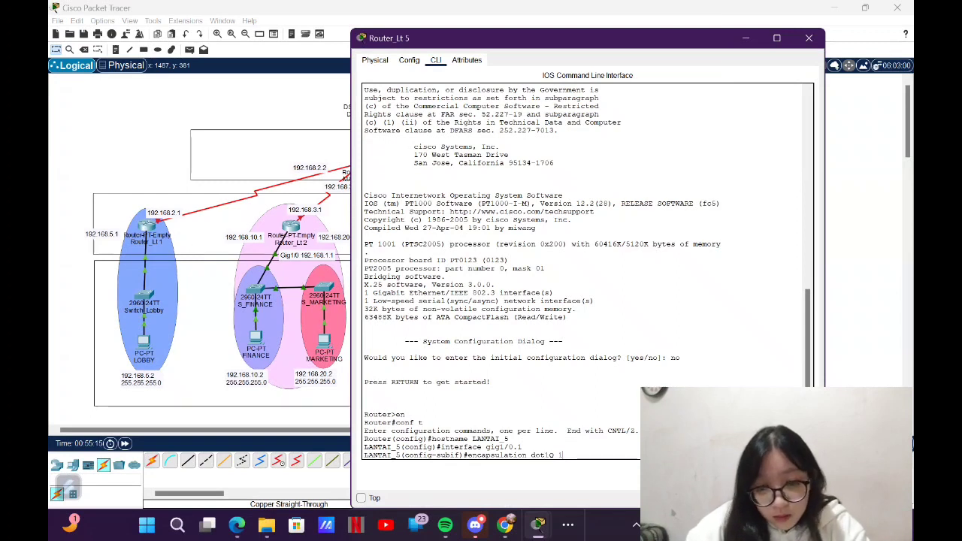
key(Return)
text(ip add 192.168.1.3 255.255.255.0)
key(Return)
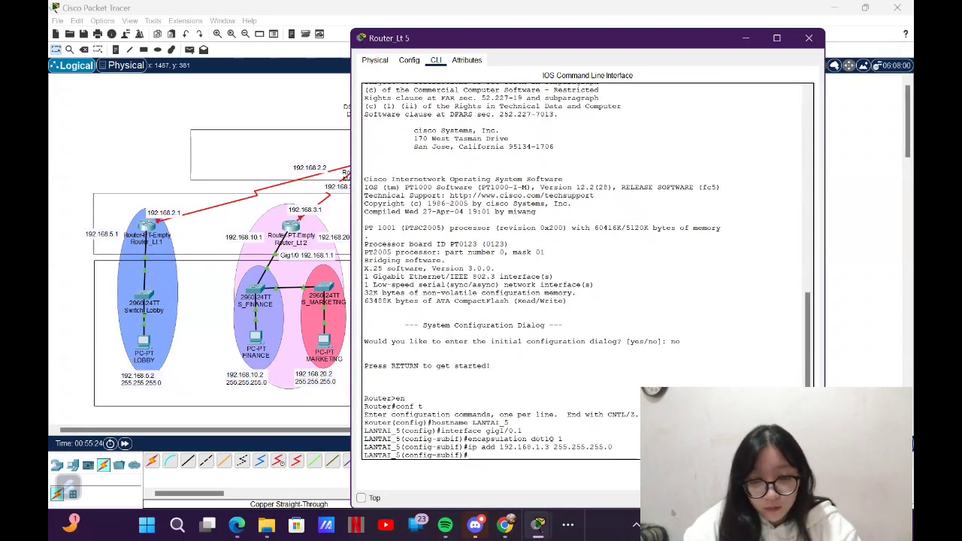
Step: Configure subinterface gig1/0.50 on LANTAI_5 with dot1Q 50 encapsulation and IP address 192.168.50.1, mask 255.255.255.0
text(interface gig1/0.50)
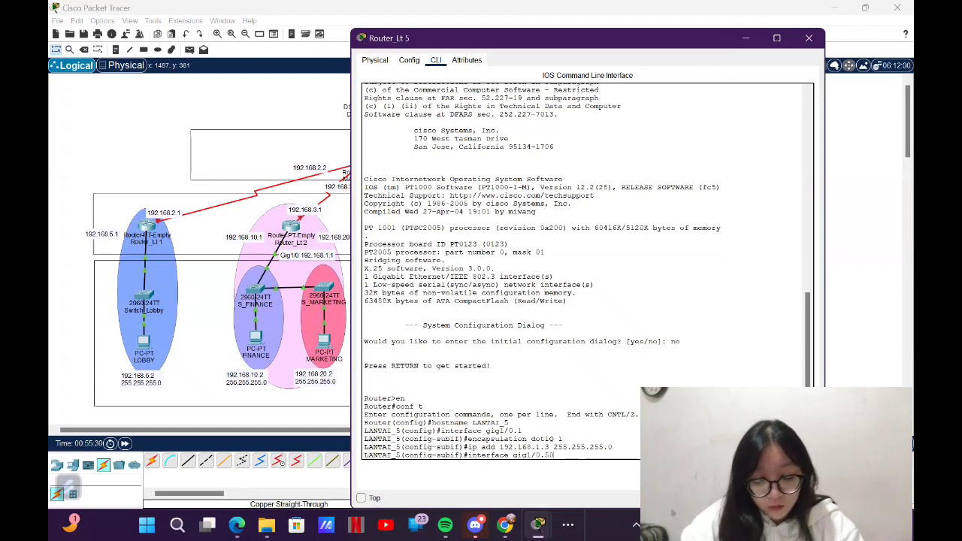
key(Return)
text(encaps)
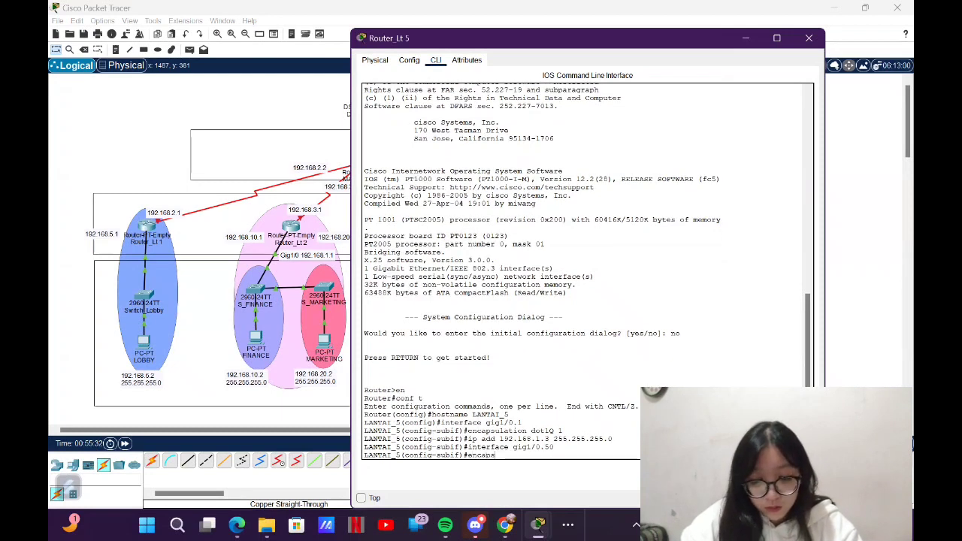
text(ulation dot1)
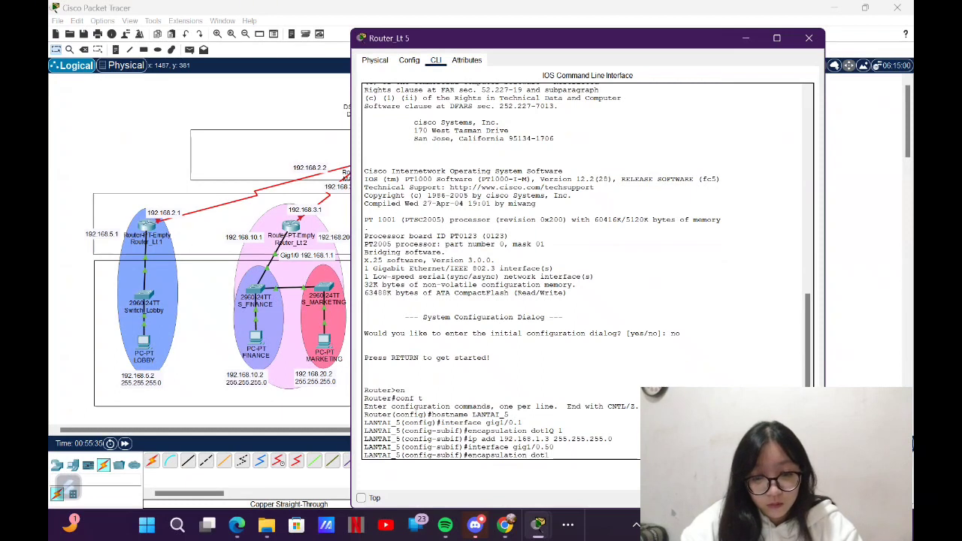
text(Q 50)
key(Return)
text(ip add 192.16)
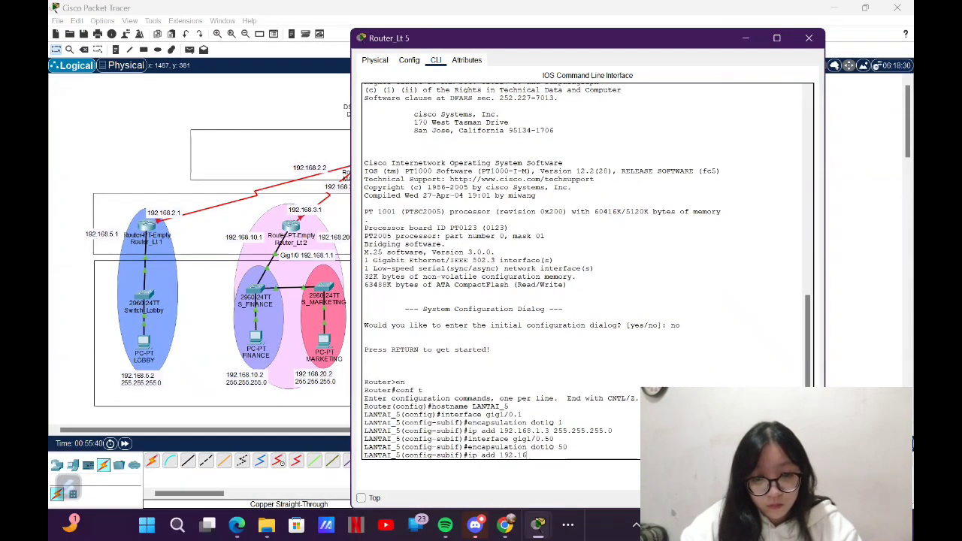
text(8.50.1 255.255.255.0)
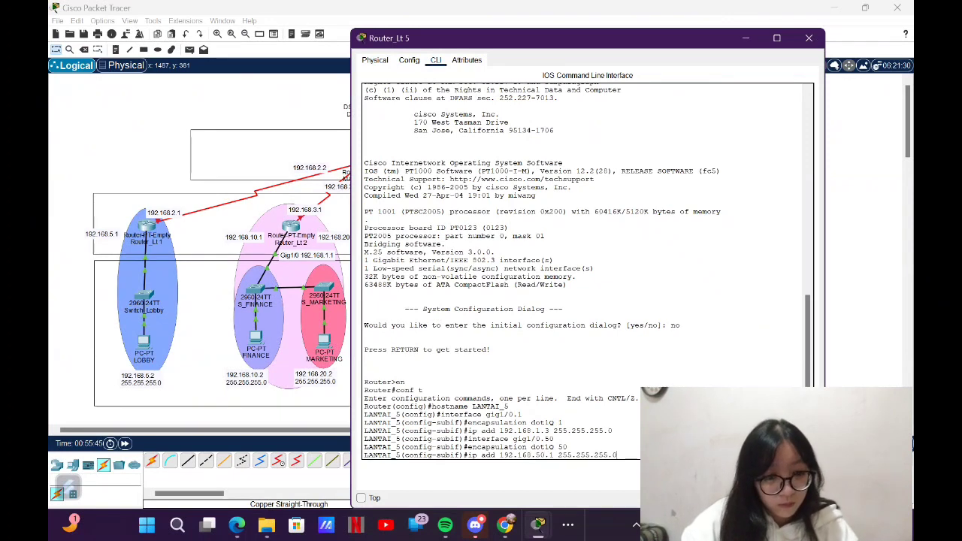
key(Return)
Step: Configure subinterface gig1/0.60 on LANTAI_5 with dot1Q 60 encapsulation and IP address 192.168.60.1, mask 255.255.255.0
text(interface)
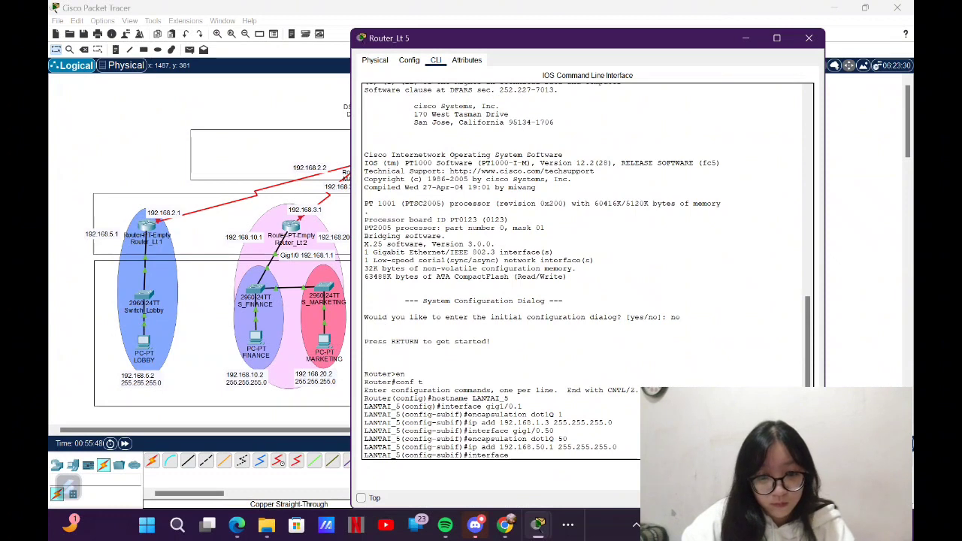
text( gig1)
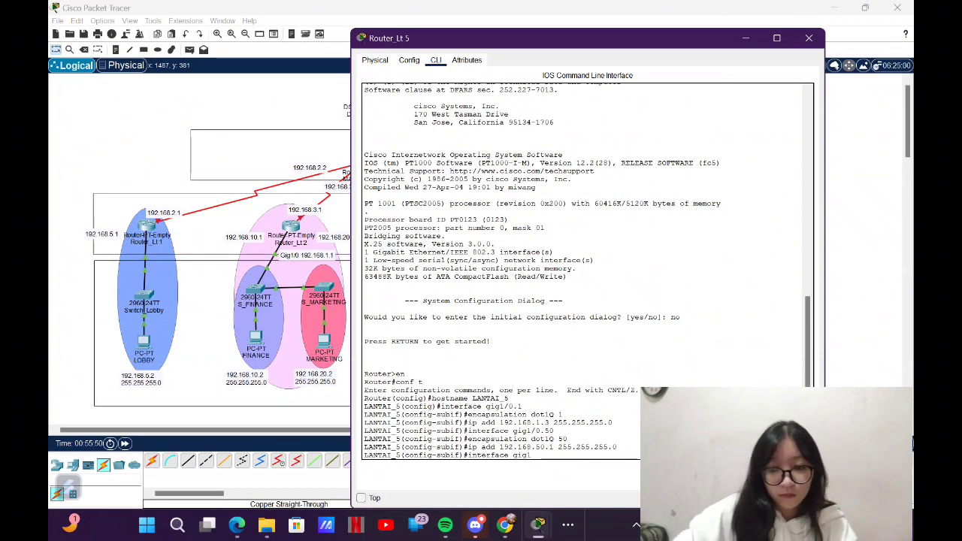
text(/0.60)
key(Return)
text(encapsulation dot1Q)
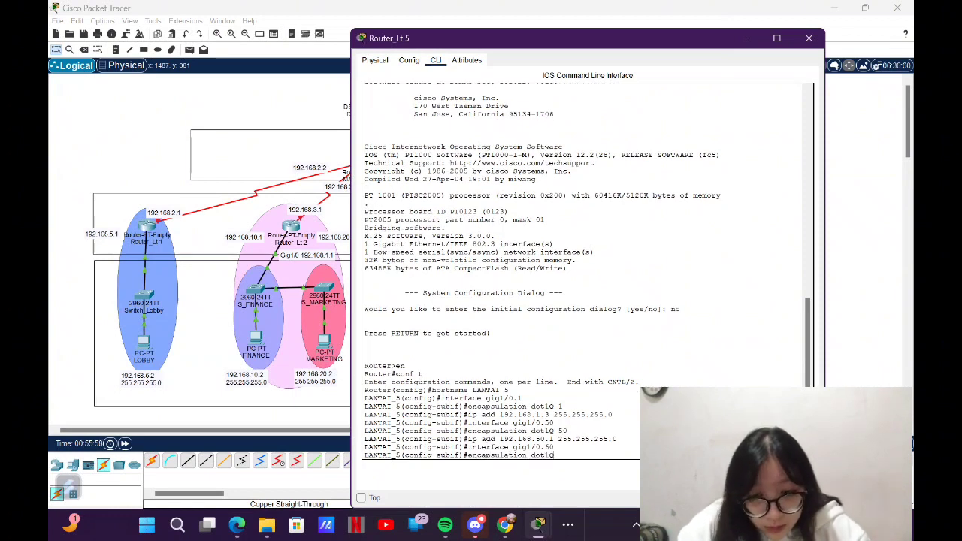
text( 60)
key(Return)
text(i)
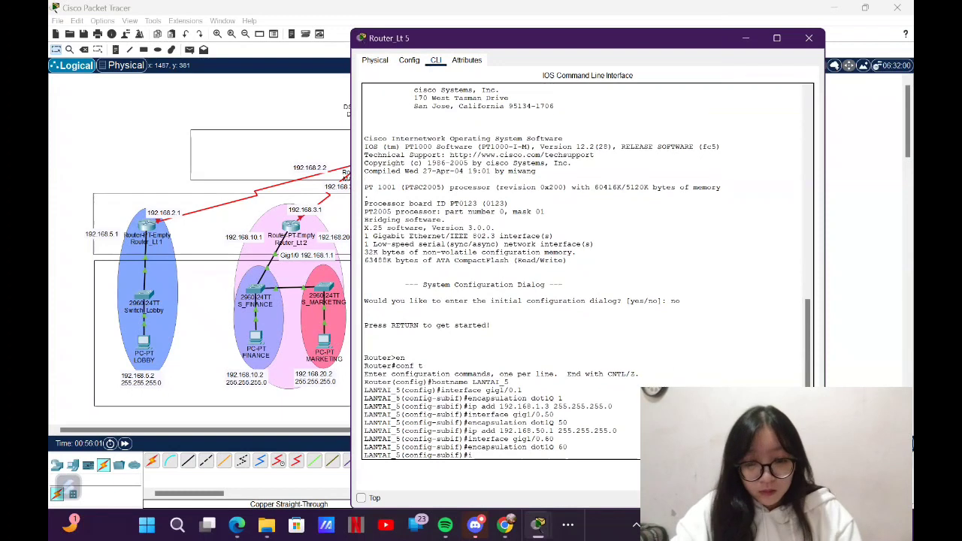
text(p add 192.168)
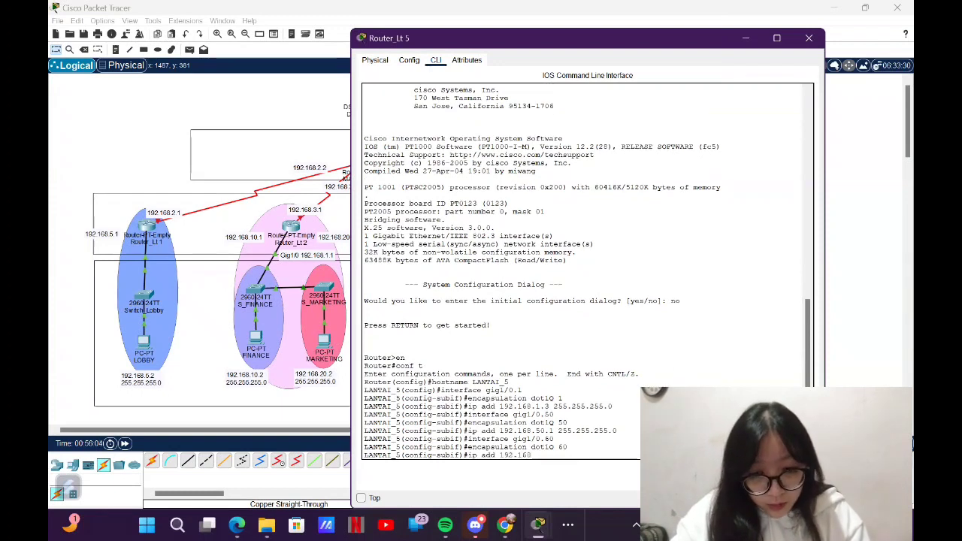
text(.60.1 255)
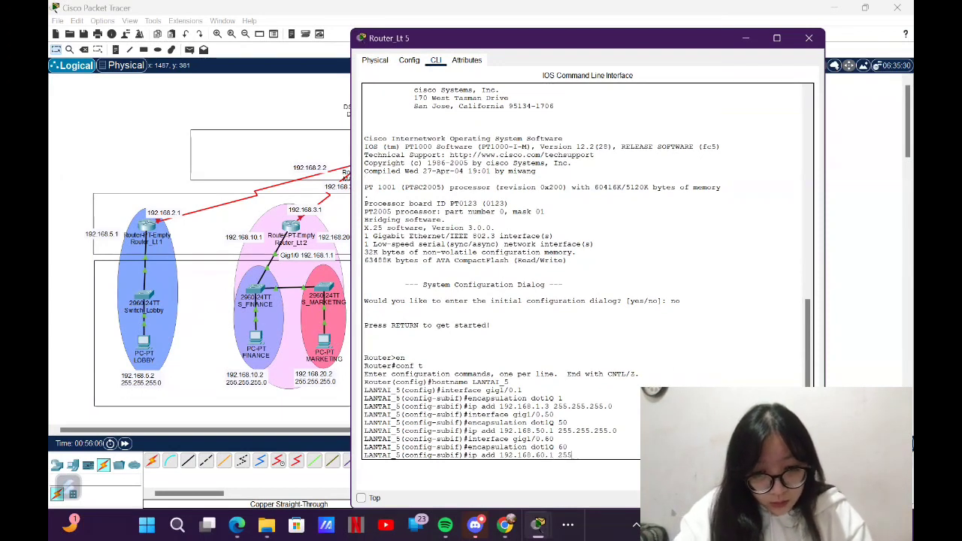
text(.255.255.0)
key(Return)
Step: Leave subinterface configuration and enable the physical interface gig1/0 on LANTAI_5
text(exit)
key(Return)
text(interface gig1/0)
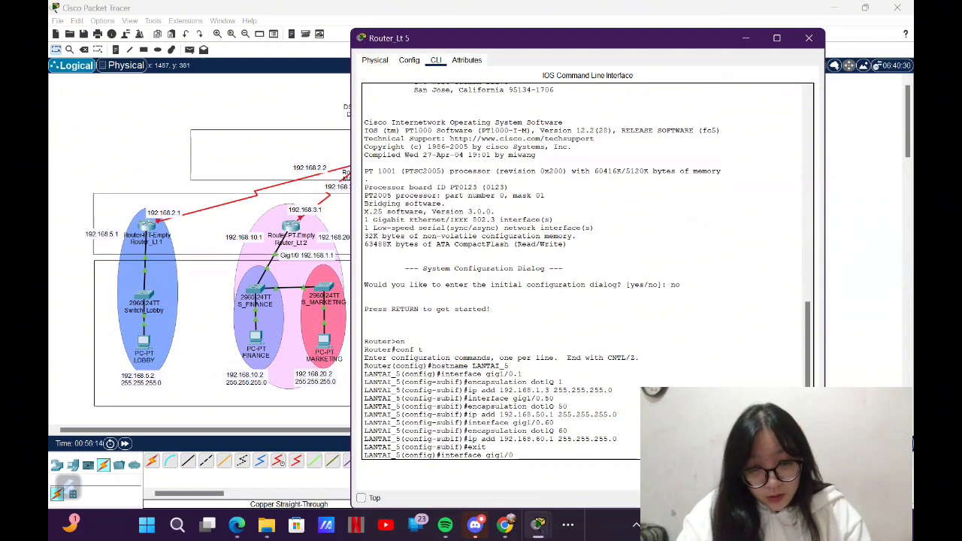
key(Return)
text(no shut)
key(Return)
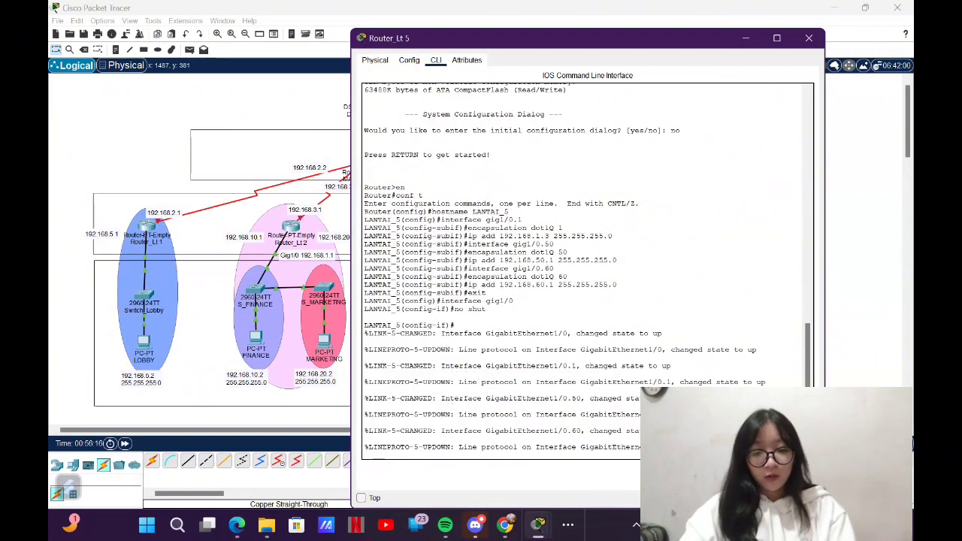
Step: End configuration mode on LANTAI_5, save its configuration and put its window away
key(ctrl+z)
text(wri)
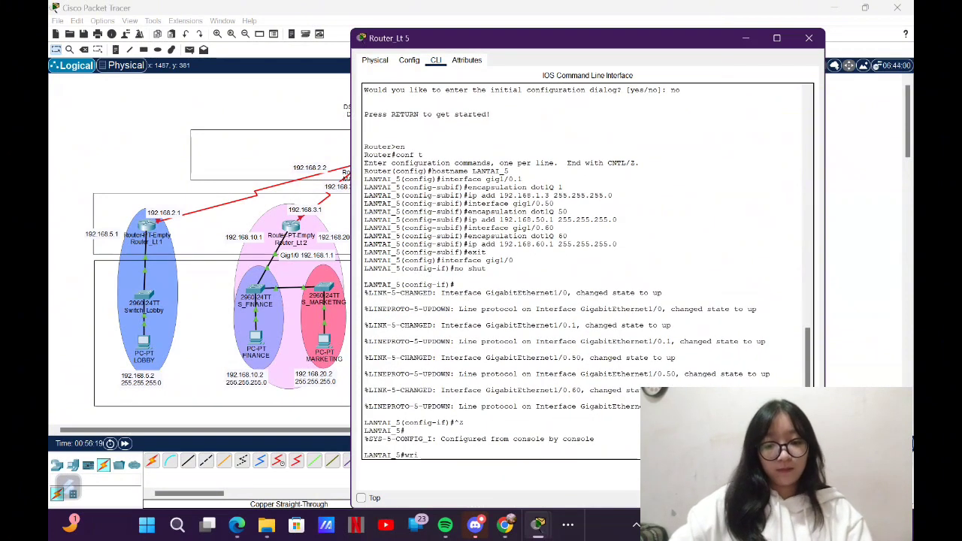
text(te)
key(Return)
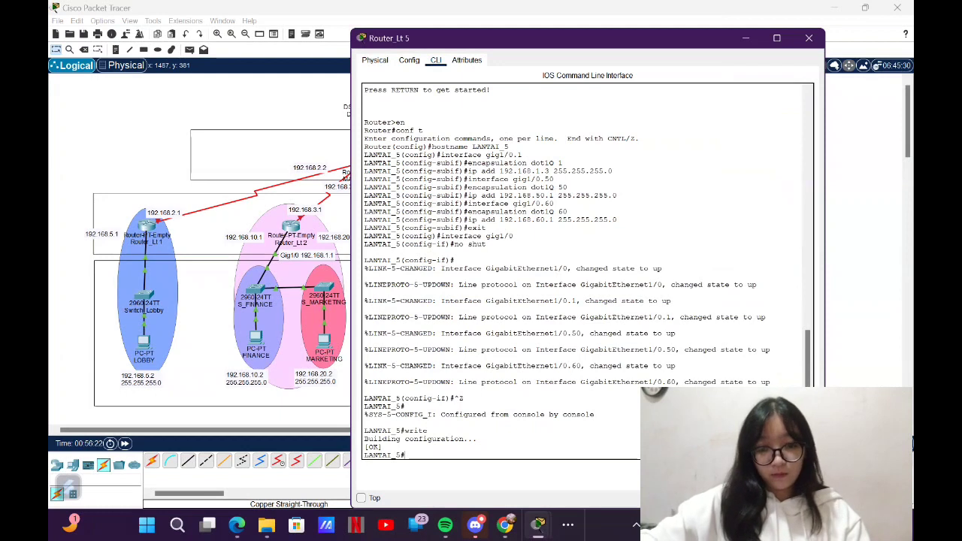
click(745, 38)
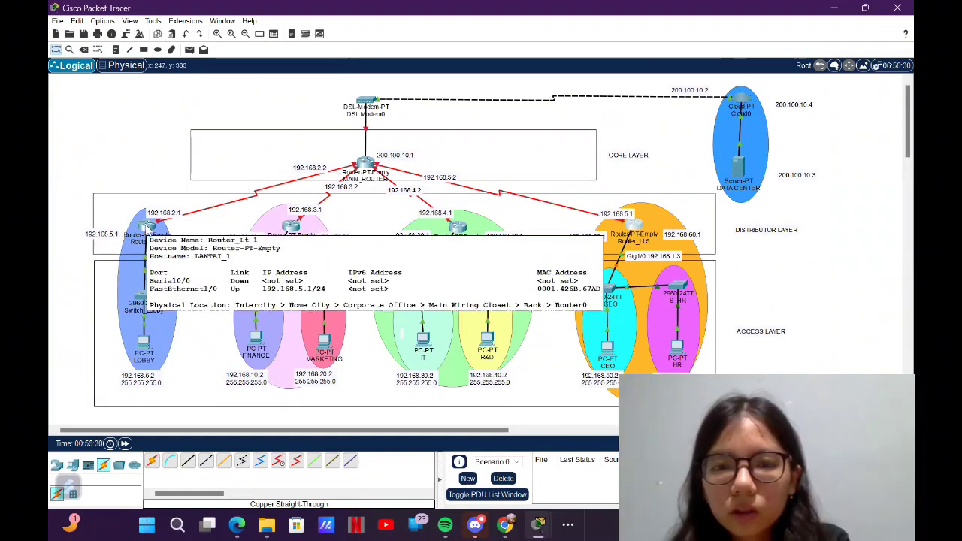
Step: Open the command line of Router_Lt 1 and enter global configuration mode
click(154, 228)
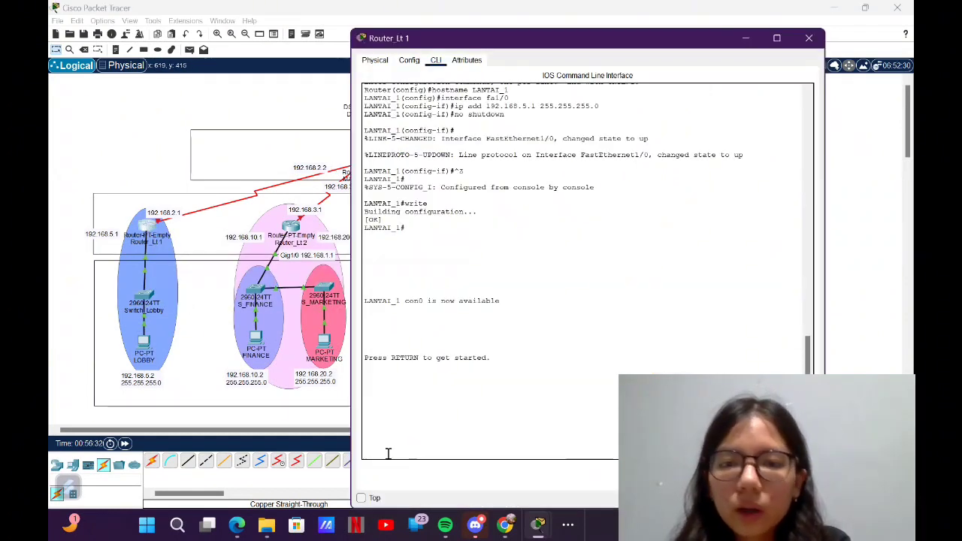
key(Return)
text(en)
key(Return)
text(conf t)
key(Return)
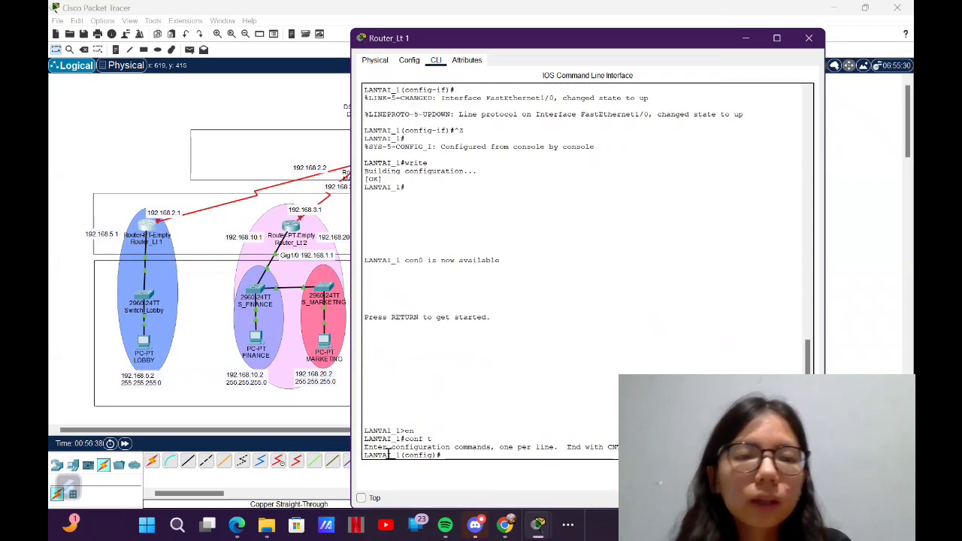
Step: Check Router_Lt 1's serial port in the topology and assign interface se0/0 the IP address 192.168.2.1, mask 255.255.255.0
text(interface)
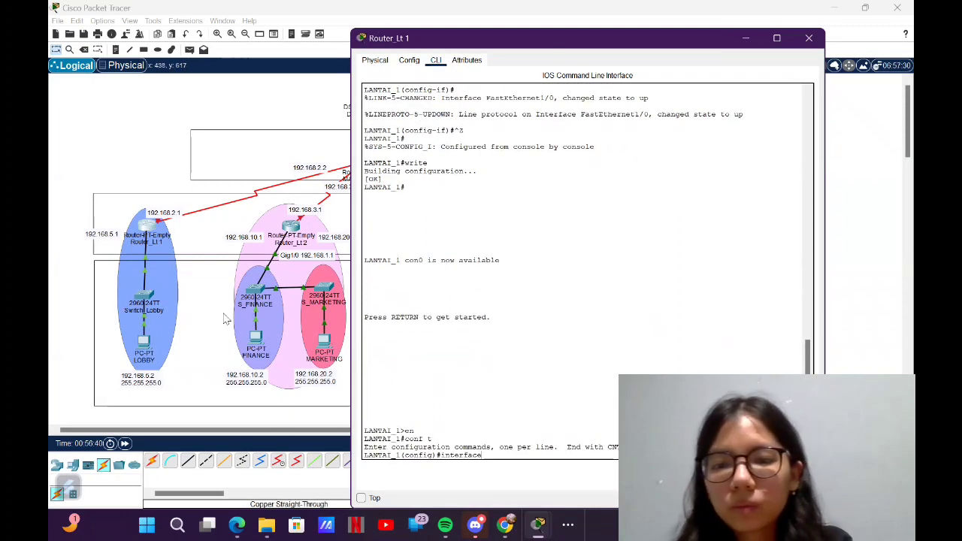
click(140, 145)
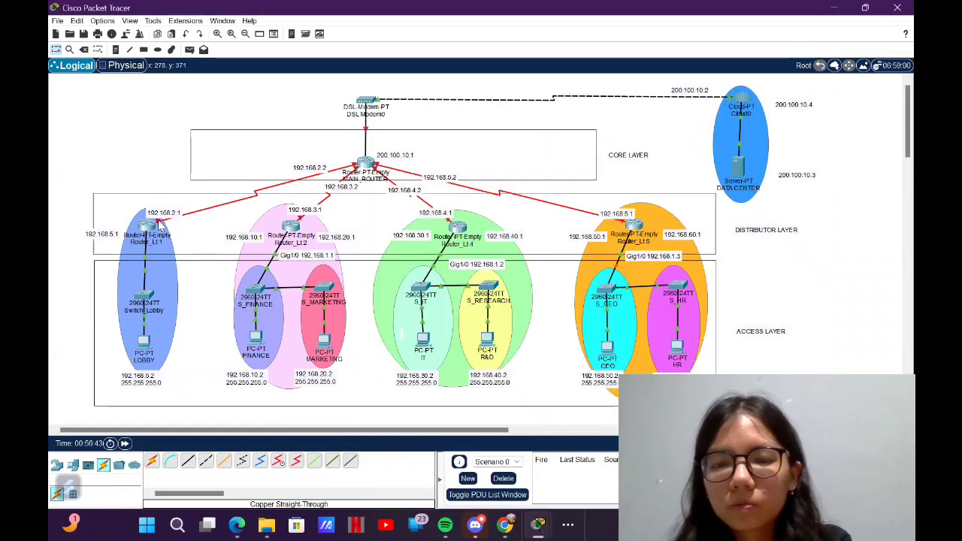
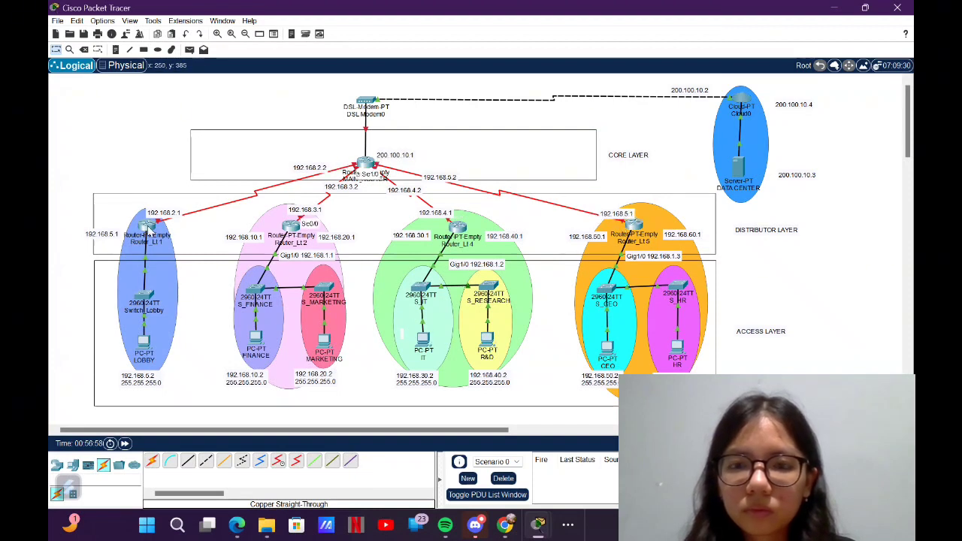
click(148, 225)
text(se)
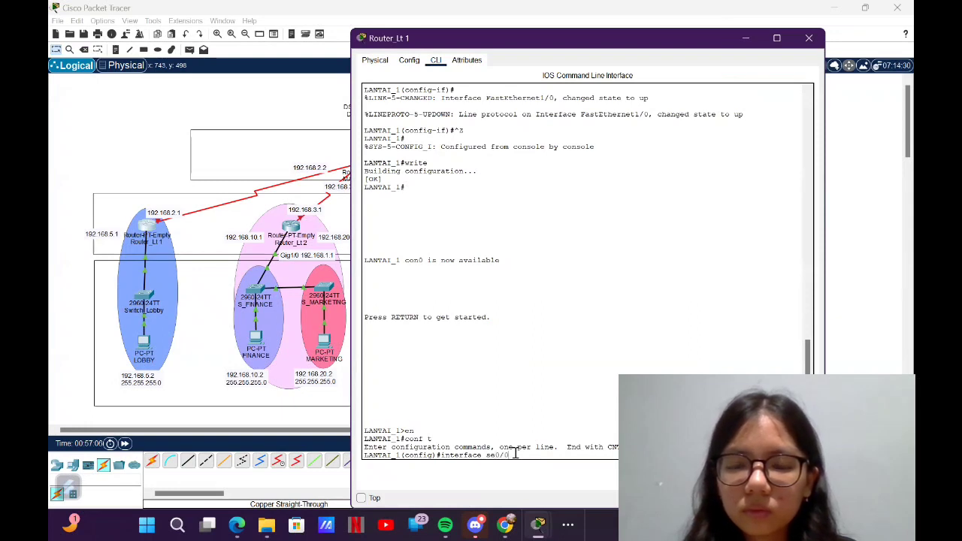
text(0/0)
key(Return)
text(ip add )
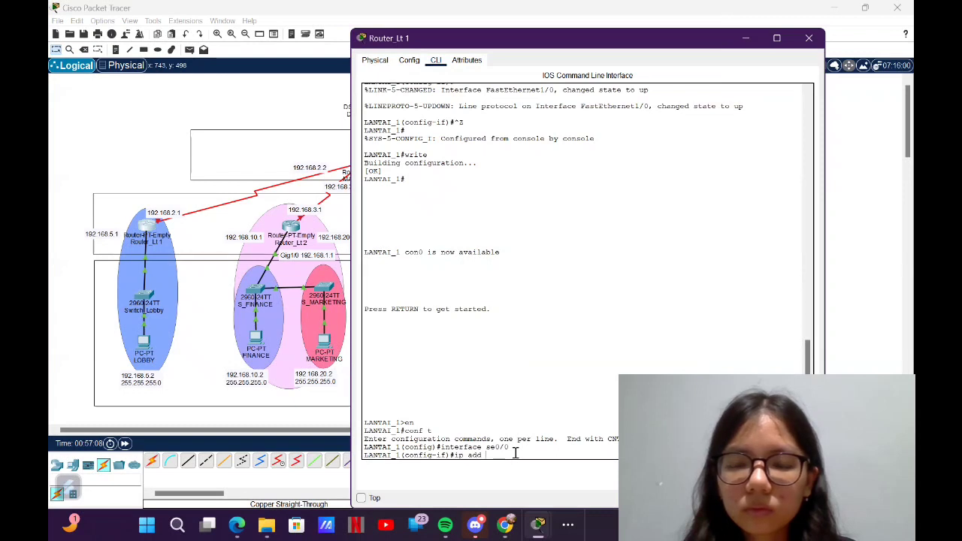
text(192.168.2.)
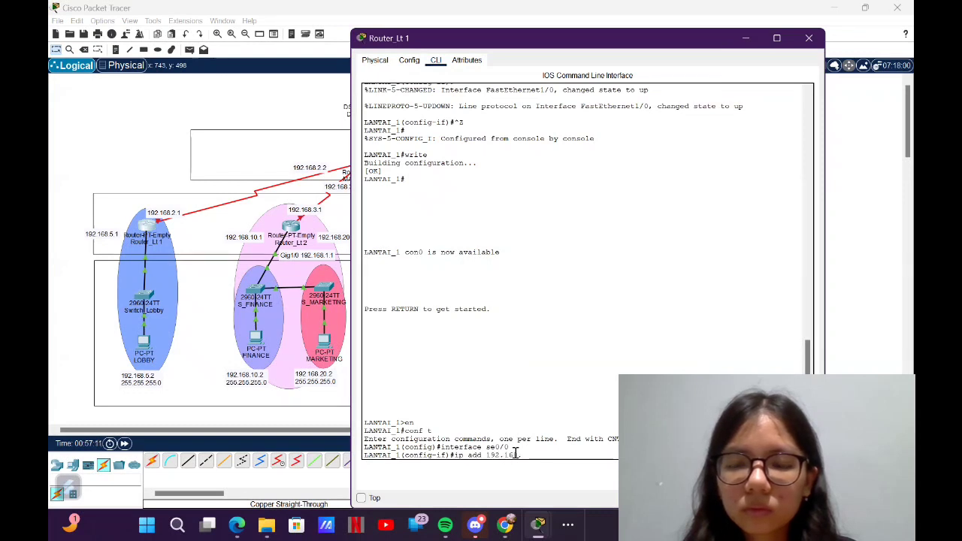
text(1 255.255.255.0)
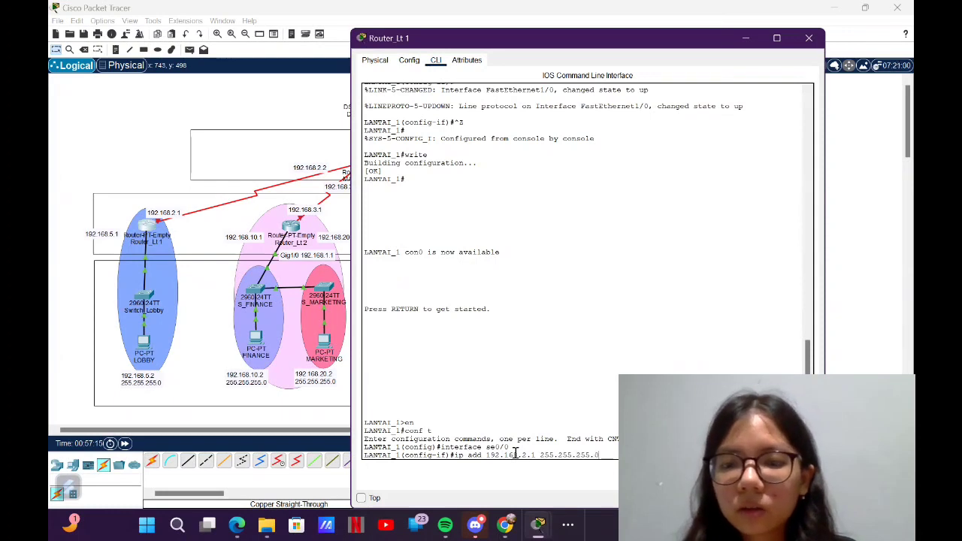
key(Return)
Step: Set the bandwidth of se0/0 on LANTAI_1 to 64000 and try to apply a clock rate of 56000
text(bandwidth)
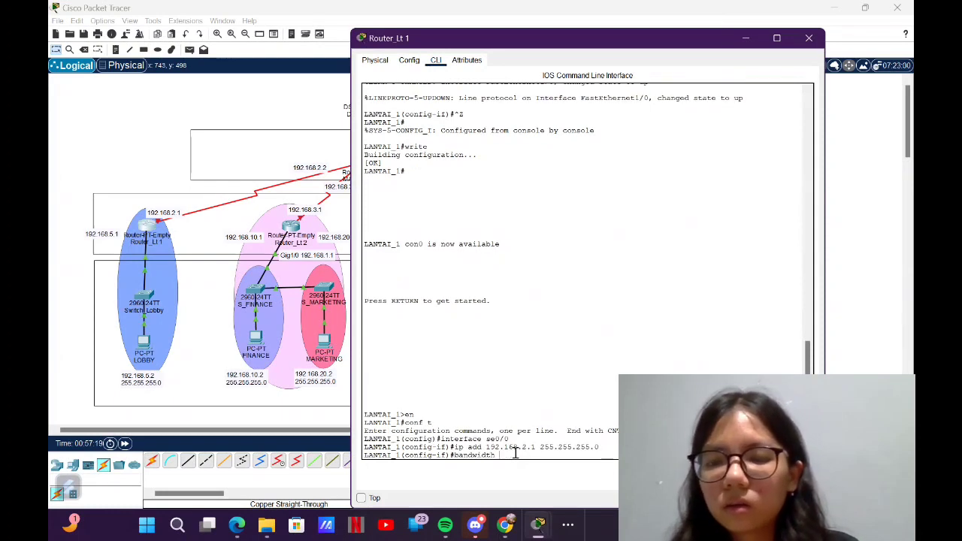
text( 64000)
key(Return)
text(clock rate 56)
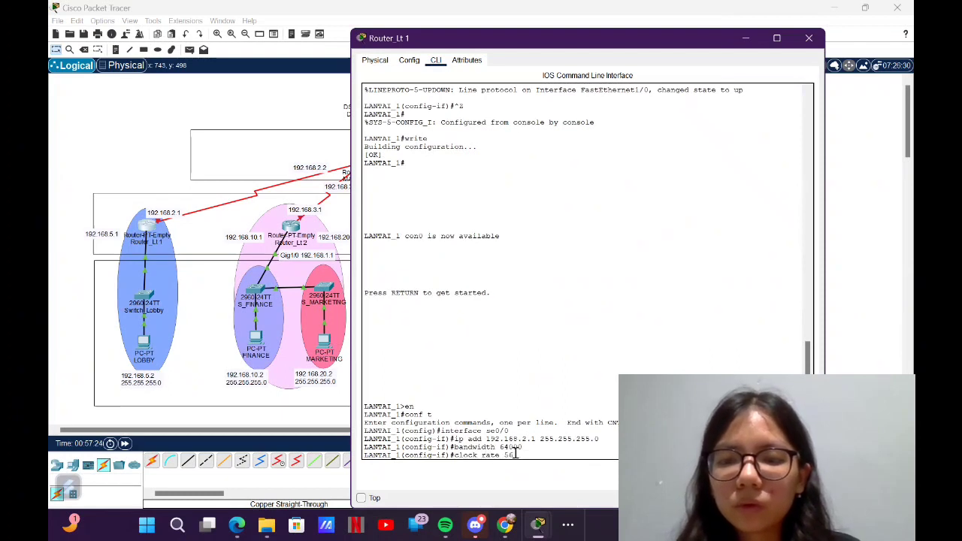
text(000)
key(Return)
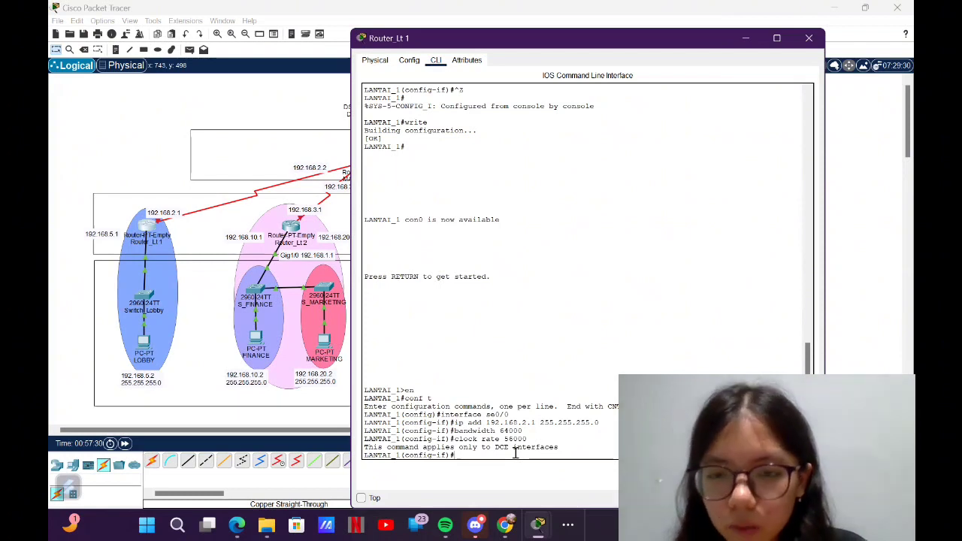
Step: Enable interface se0/0 on LANTAI_1 and return to global configuration mode
text(no shutdown)
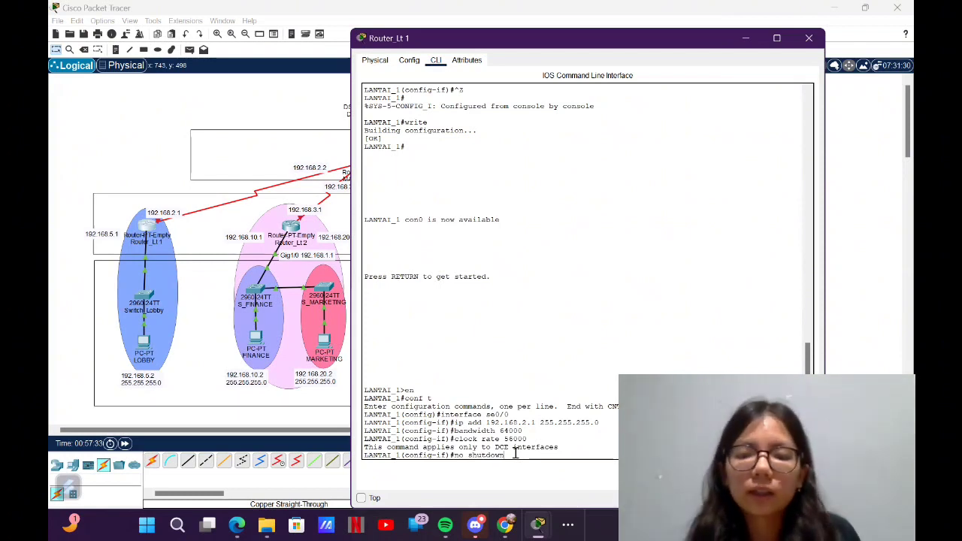
key(Return)
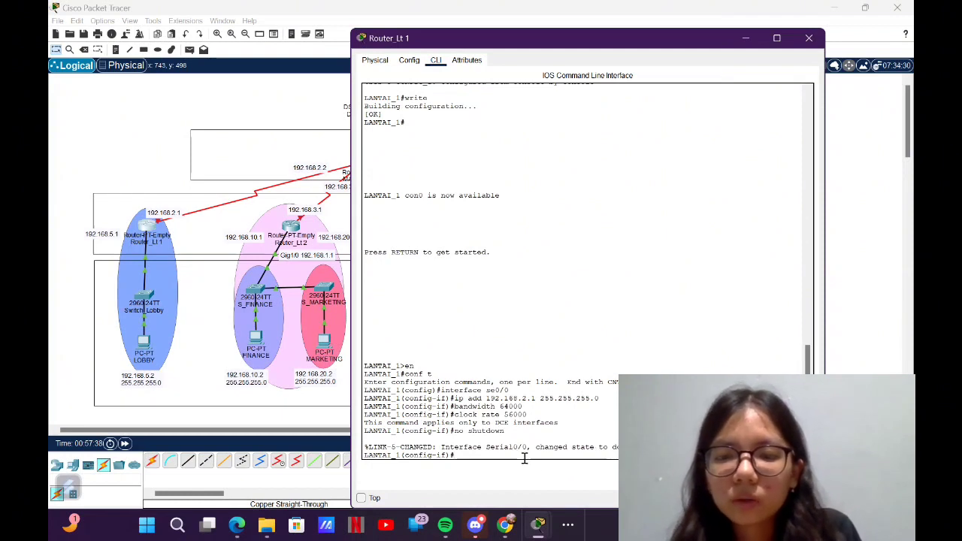
text(exit)
key(Return)
Step: Start RIP routing on LANTAI_1 and add the networks 192.168.2.1 and 192.168.5.1
text(router rip)
key(Return)
text(network 192.16)
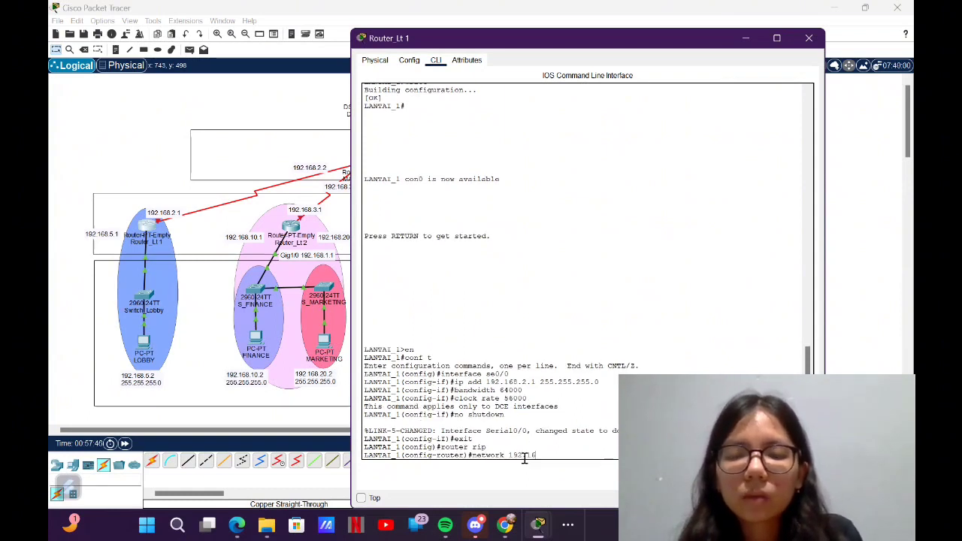
text(8.2.1)
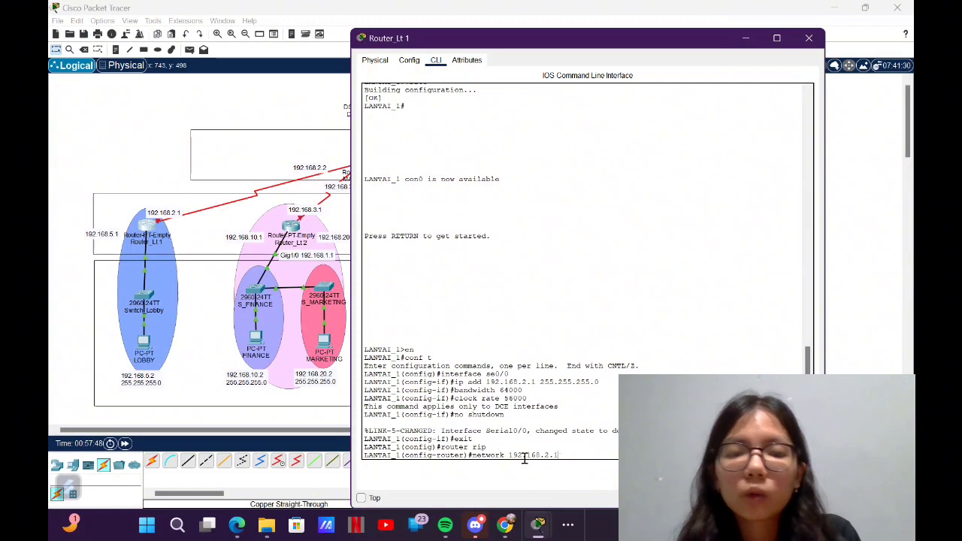
key(Return)
text(network 192.168.)
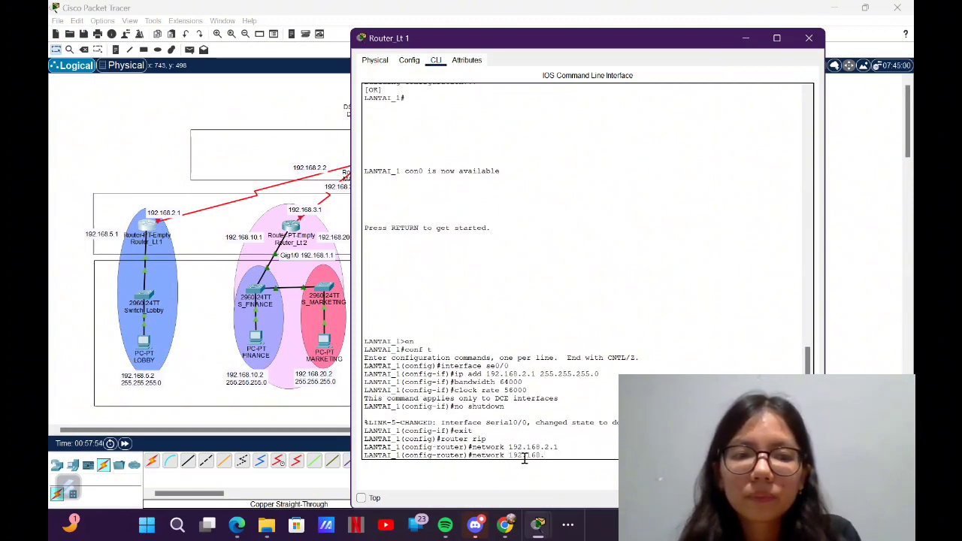
text(5.1)
key(Return)
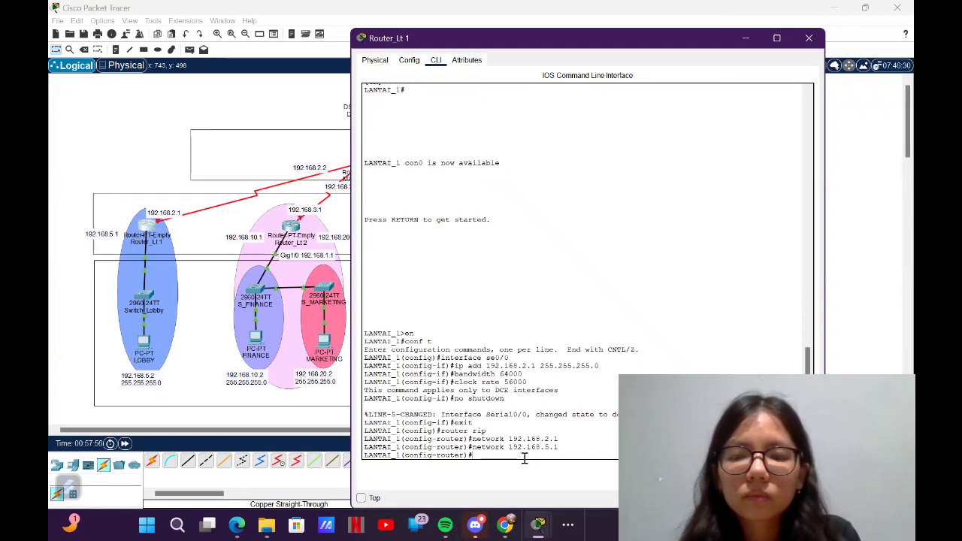
Step: End configuration mode on LANTAI_1, save its configuration and return to the topology
key(ctrl+z)
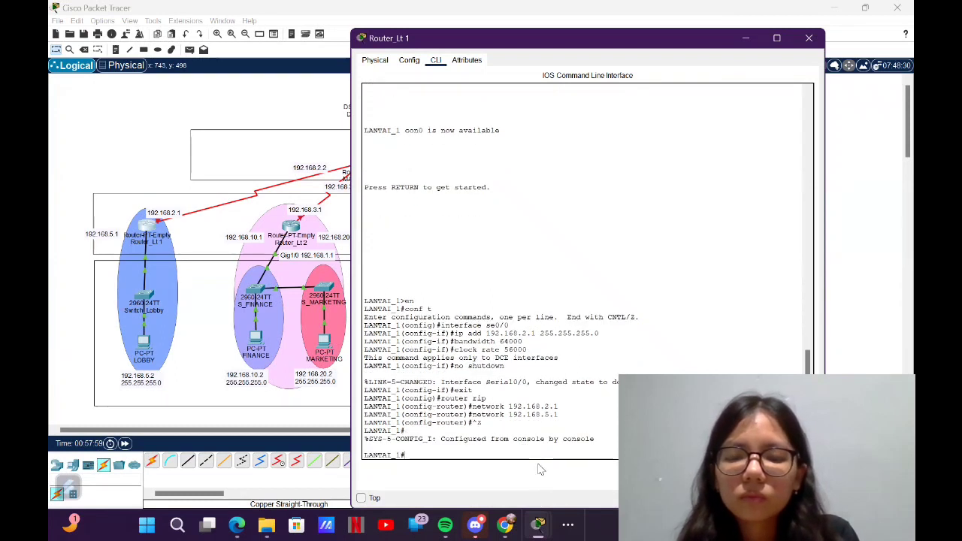
text(write)
key(Return)
click(180, 126)
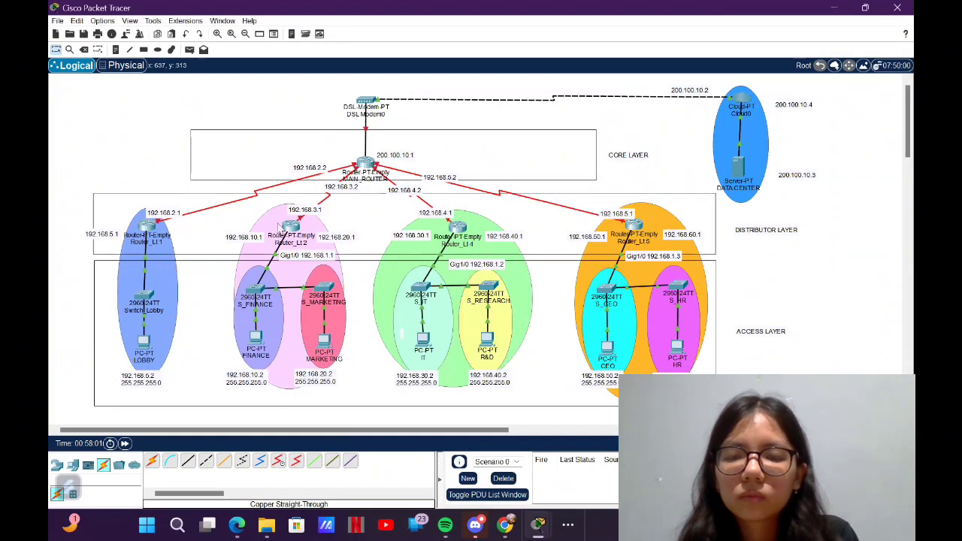
Step: On Router_Lt 2, enter global configuration mode and assign interface se0/0 the IP address 192.168.3.1 with mask 255.255.255.0
click(291, 226)
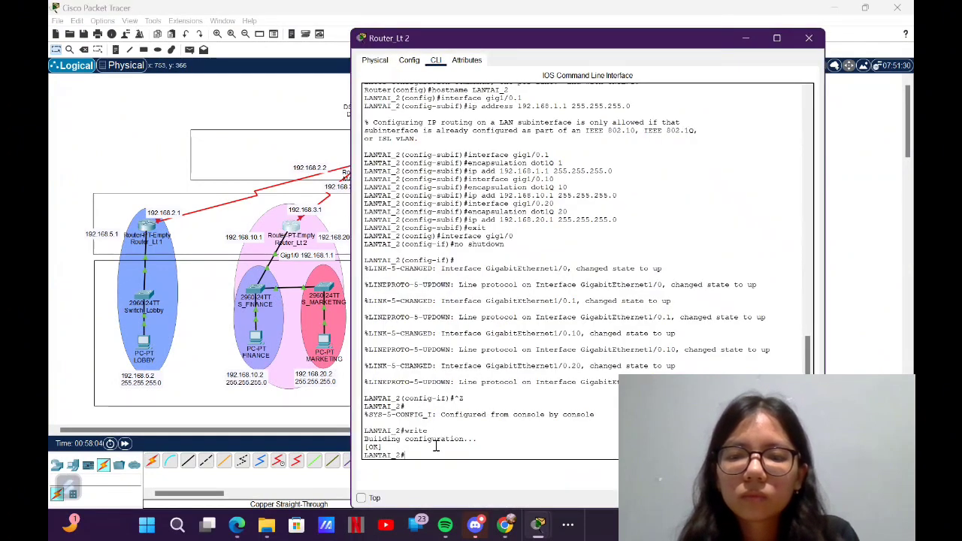
text(conf t)
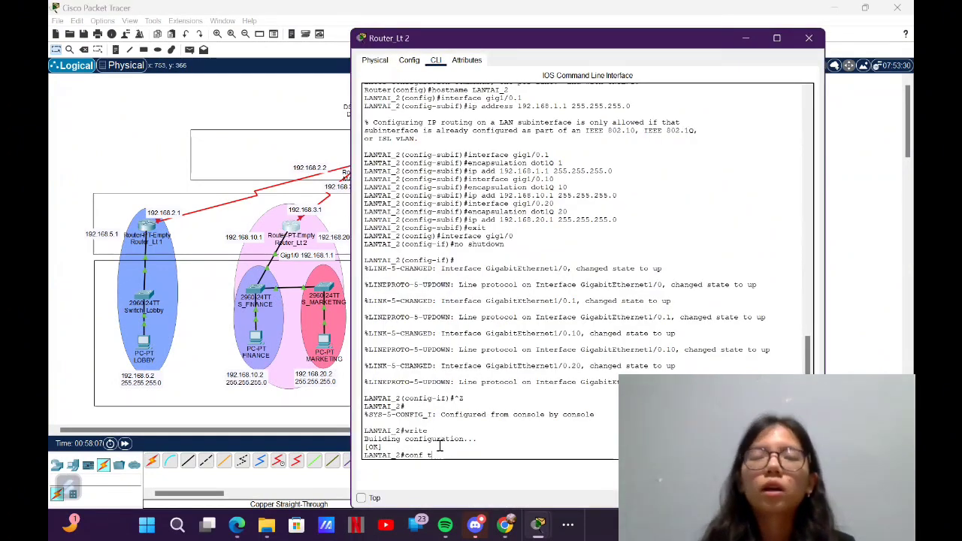
key(Return)
text(interface se)
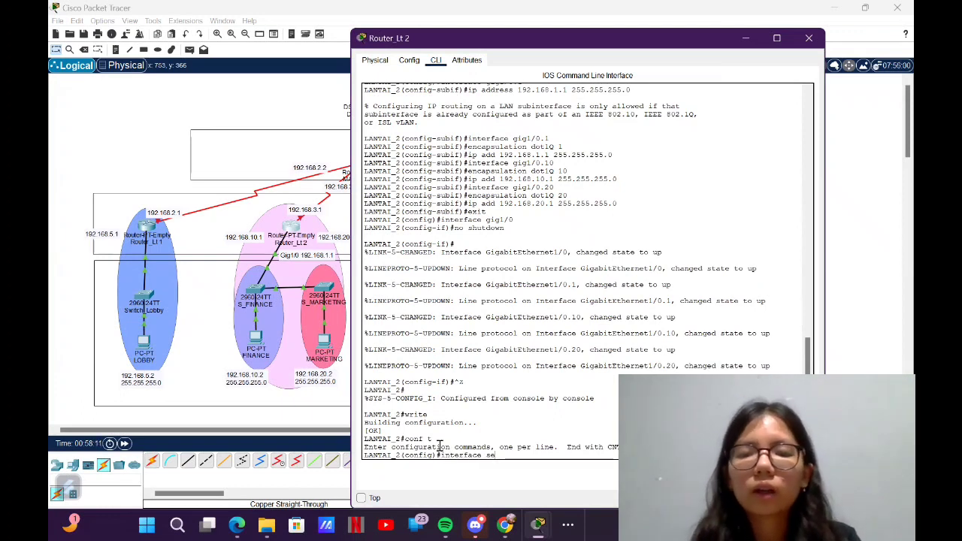
click(243, 113)
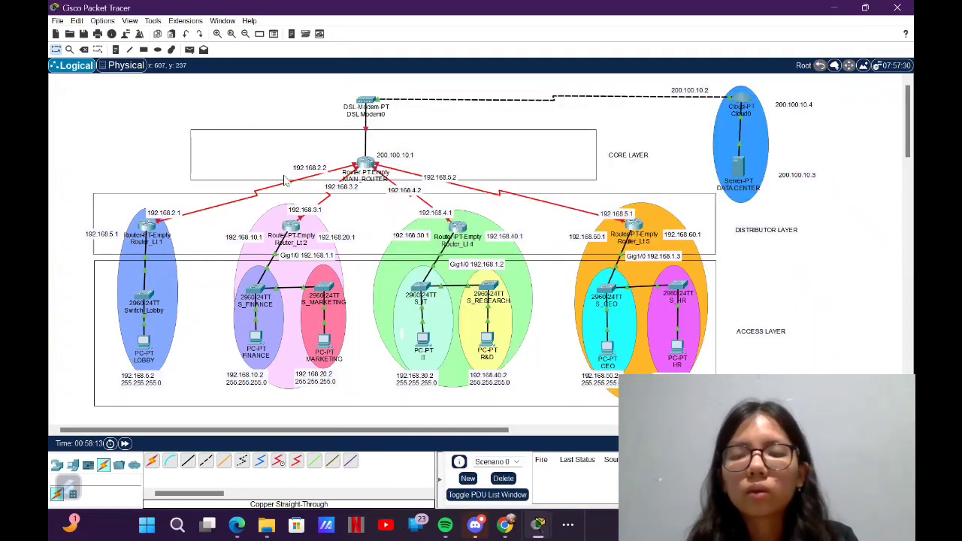
click(299, 225)
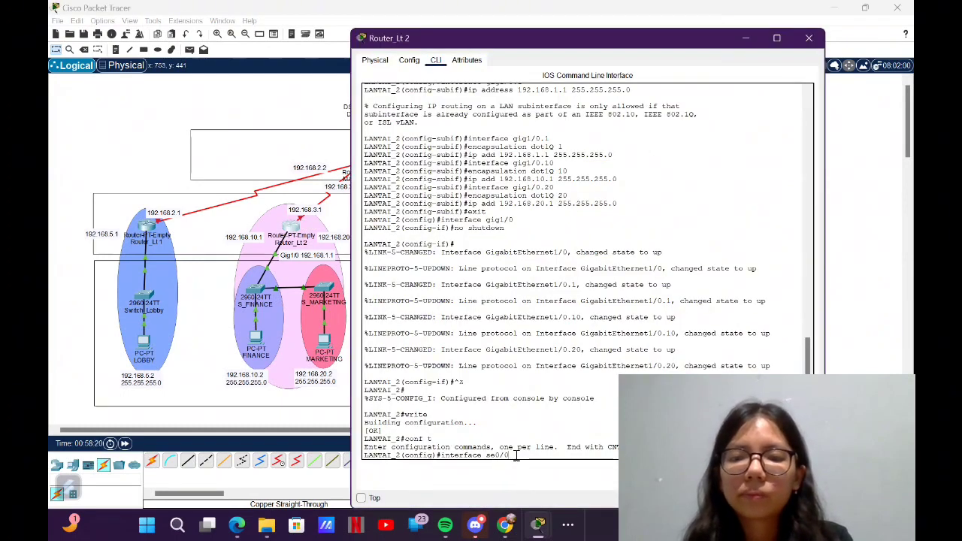
key(Return)
text(ip add 192)
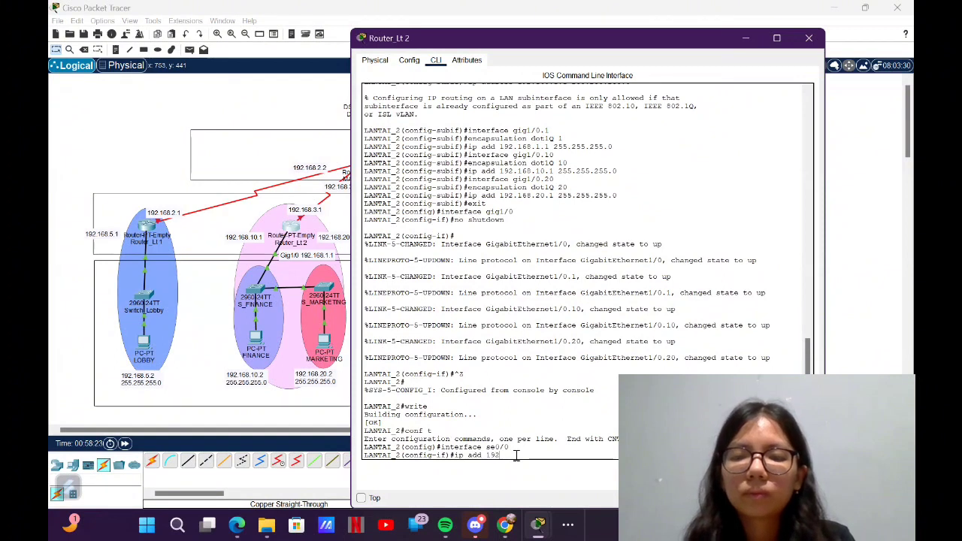
text(.168.3.1)
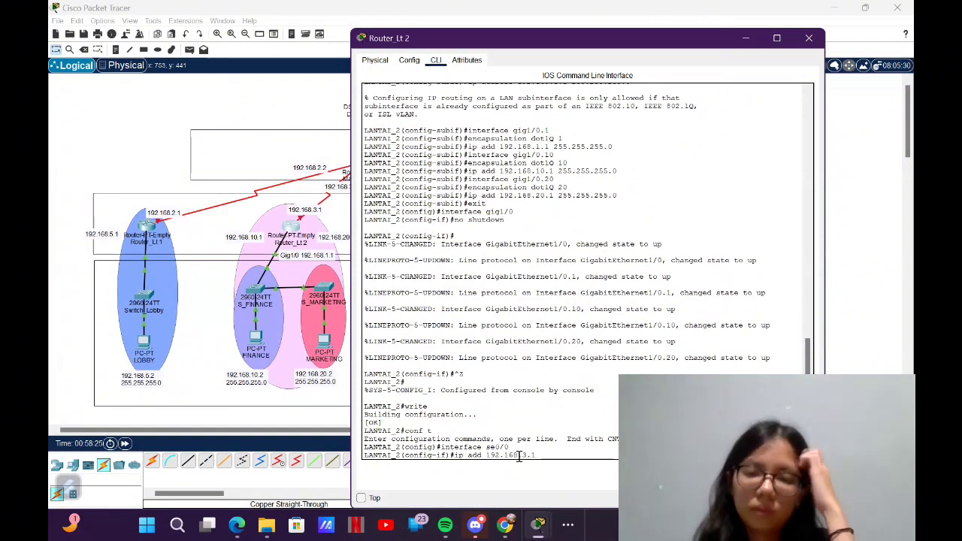
text( 255.255.255.0)
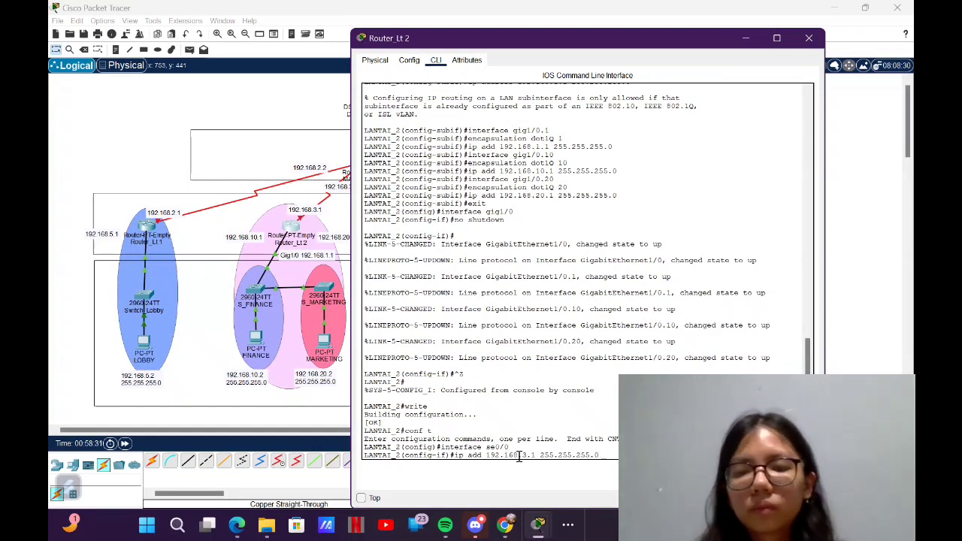
key(Return)
Step: Set the bandwidth of se0/0 on LANTAI_2 to 64000, enable the interface and return to global configuration mode
text(bandwidth 6)
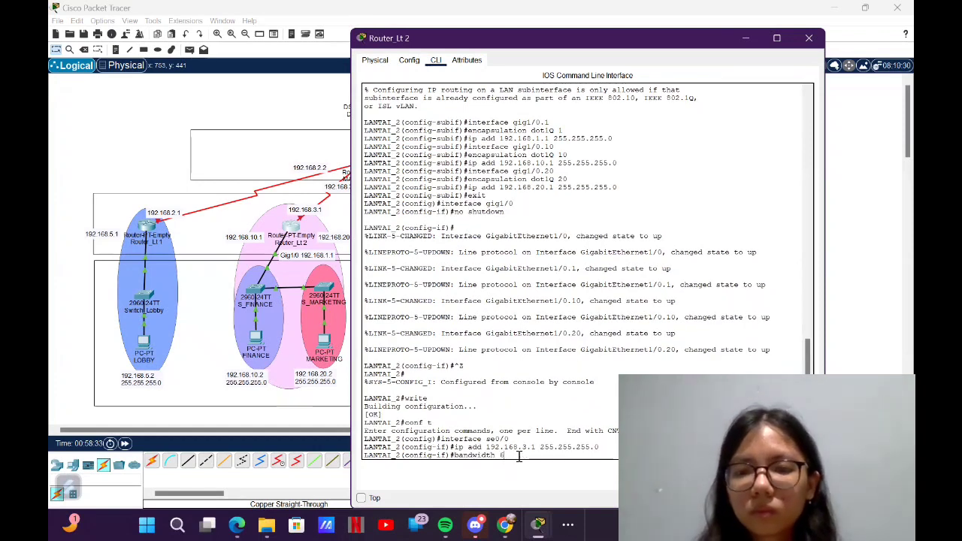
text(4000)
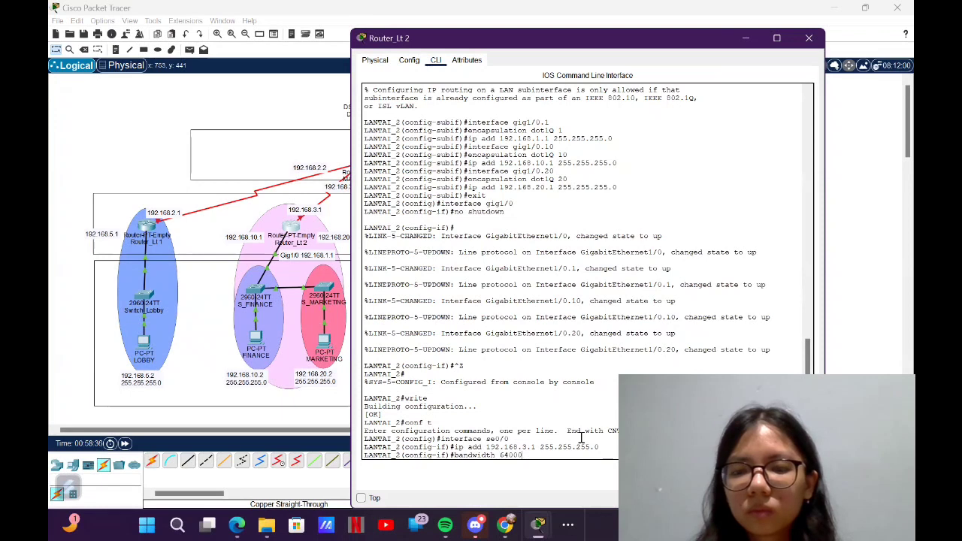
key(Return)
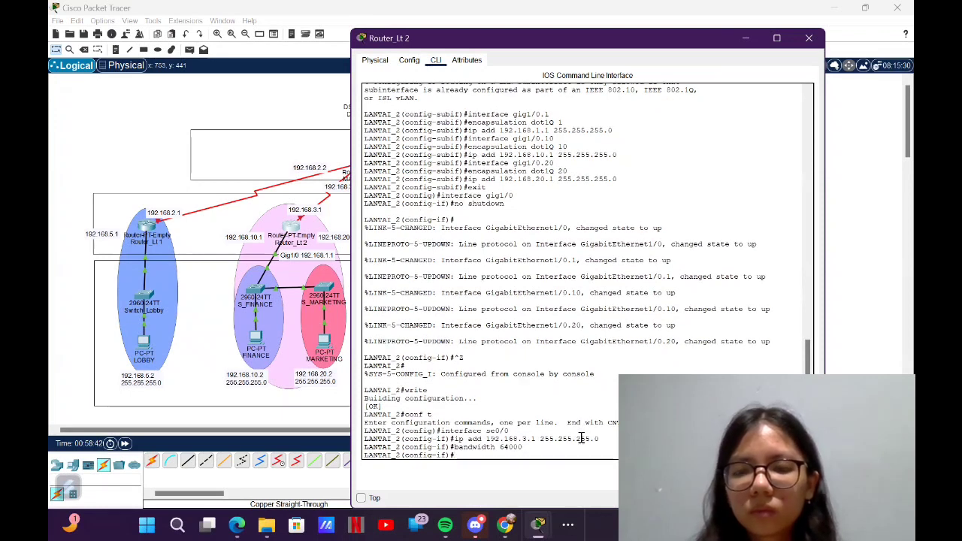
text(no shut)
key(Return)
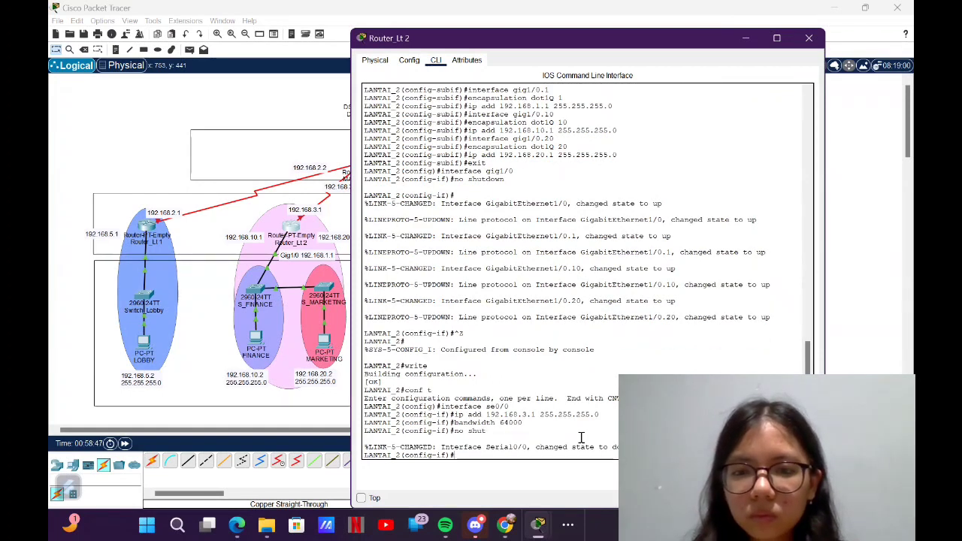
text(exit)
key(Return)
Step: Start RIP routing on LANTAI_2 and add the serial link network 192.168.3.1
text(router rip)
key(Return)
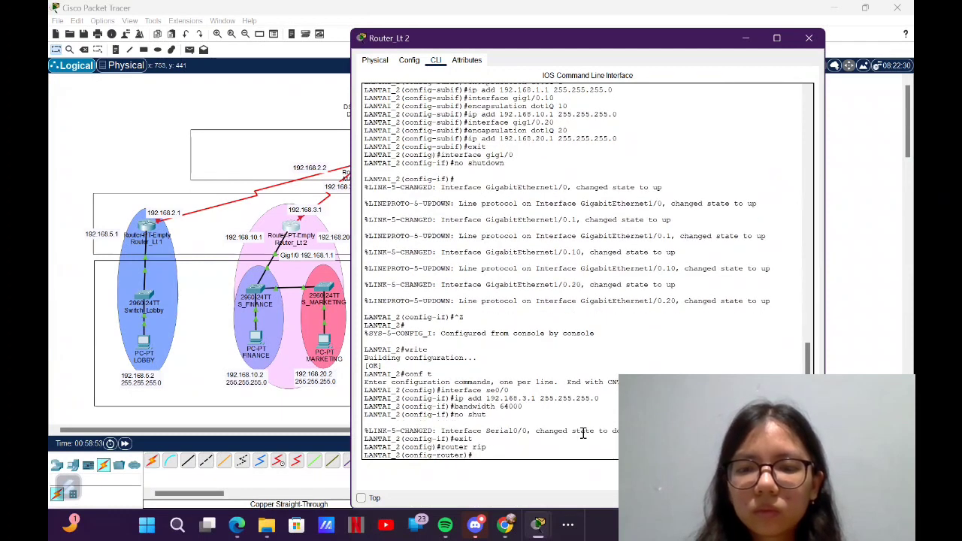
text(netwo)
text(rk 192.168.)
text(1.)
key(BackSpace)
key(BackSpace)
text(3.1)
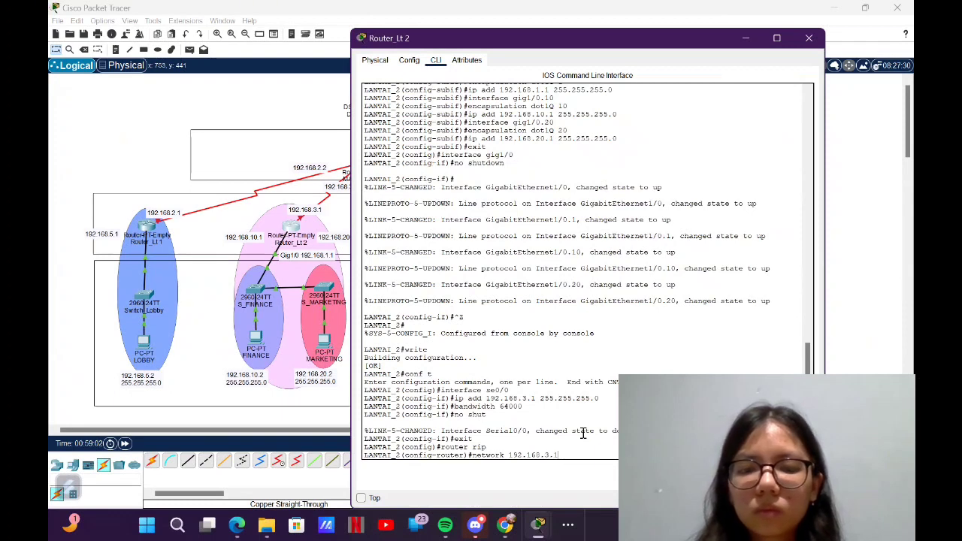
key(Return)
Step: Add the LAN networks 192.168.1.1, 192.168.10.1 and 192.168.20.1 to RIP on LANTAI_2
text(network 192.168.1.1)
key(Return)
text(network 192.16)
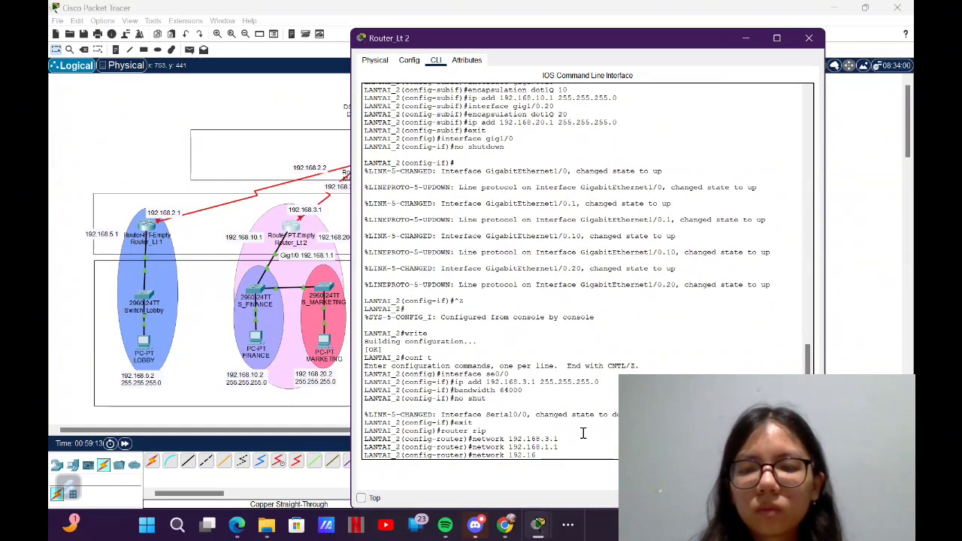
text(8.10.1)
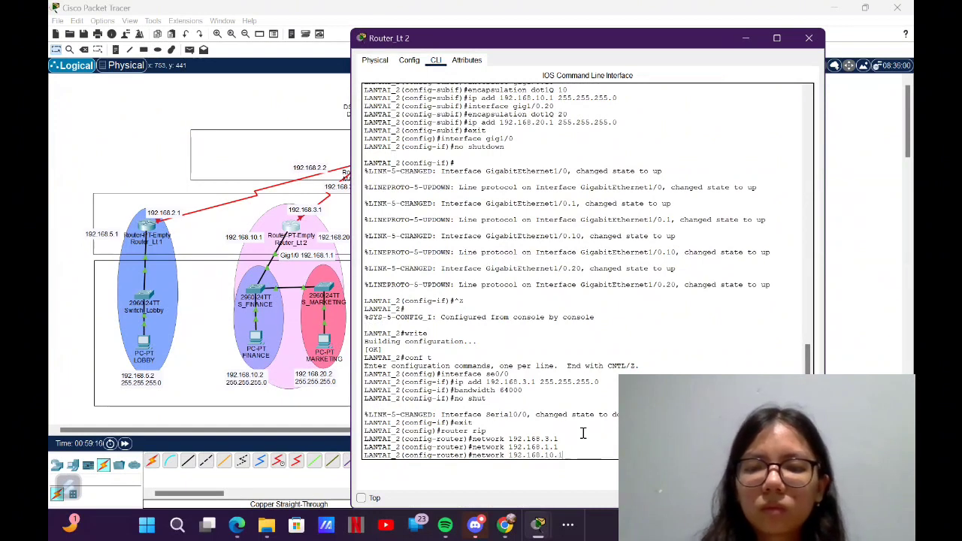
key(Return)
text(network 192.168.)
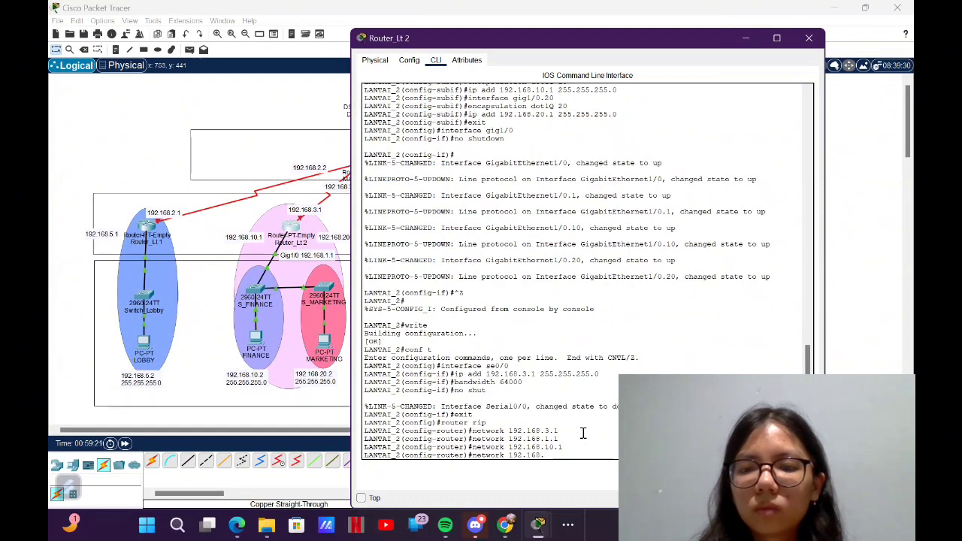
text(20.1)
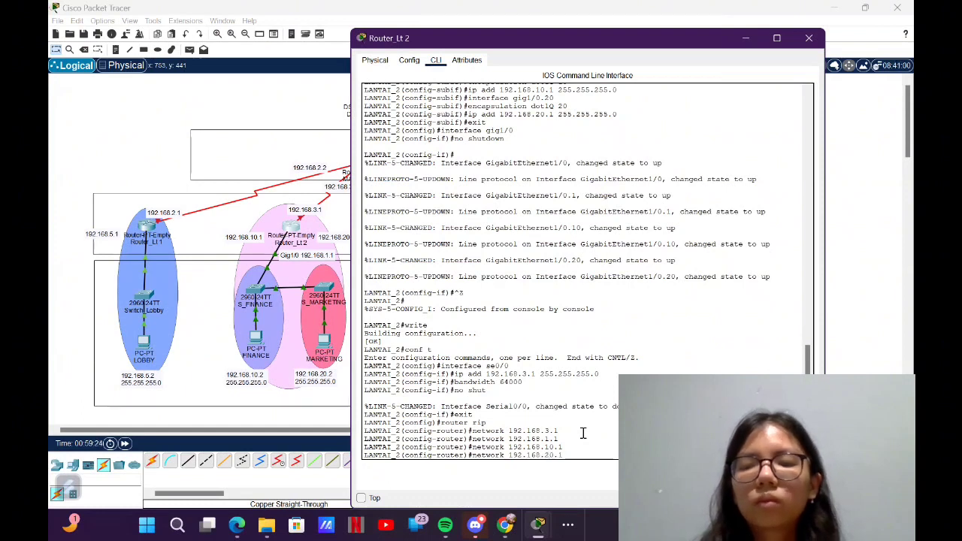
key(Return)
Step: End configuration mode on LANTAI_2, save its configuration and return to the topology
key(ctrl+z)
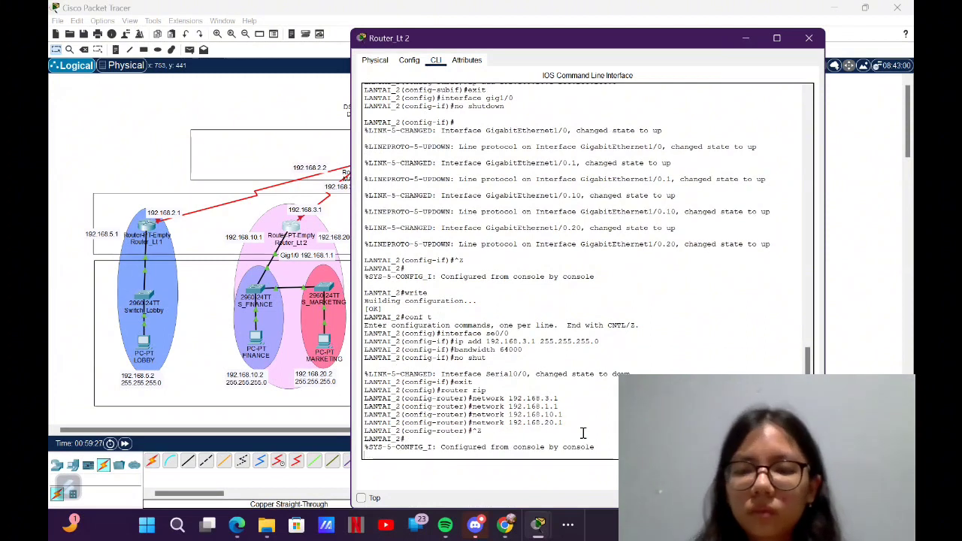
text(write)
key(Return)
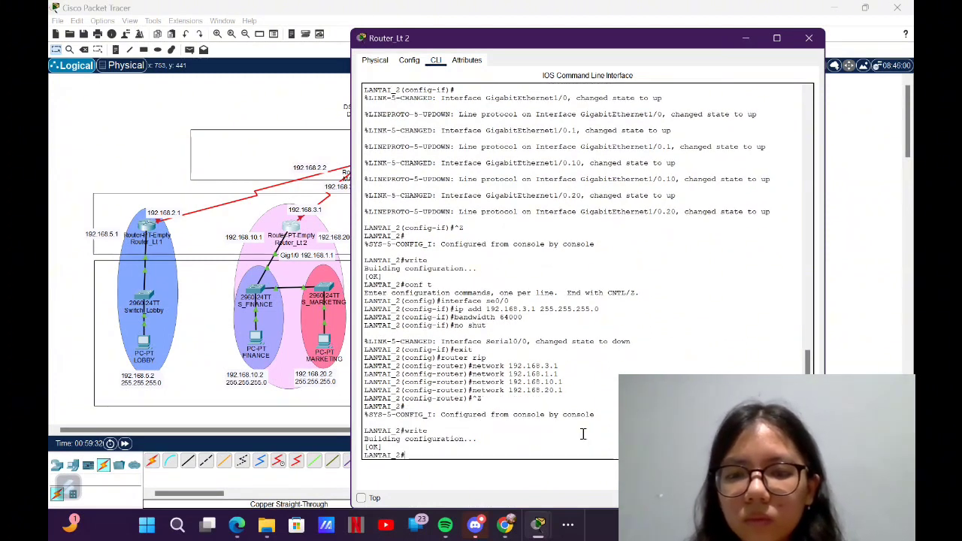
click(327, 223)
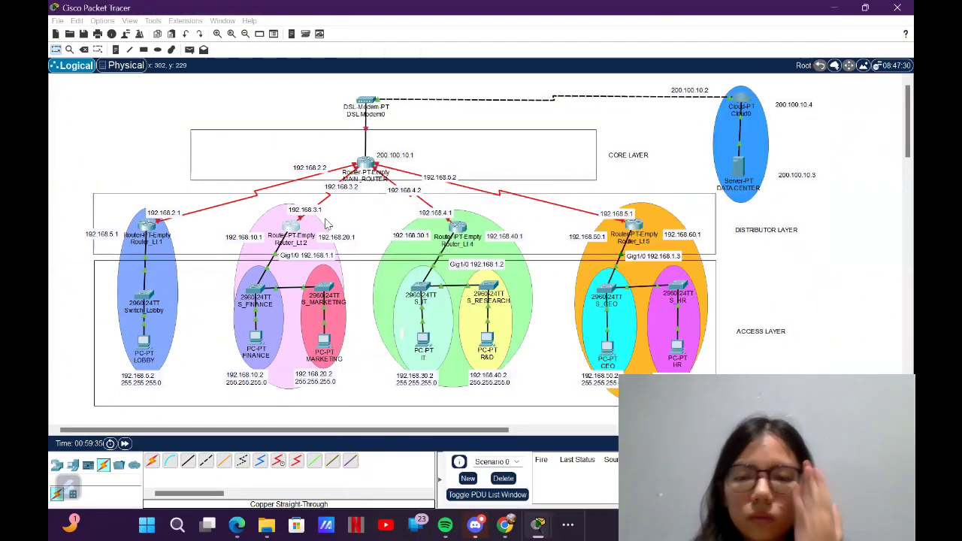
Step: On Router_Lt 4, enter global configuration mode and assign interface se0/0 the IP address 192.168.4.1 with mask 255.255.255.0
click(458, 227)
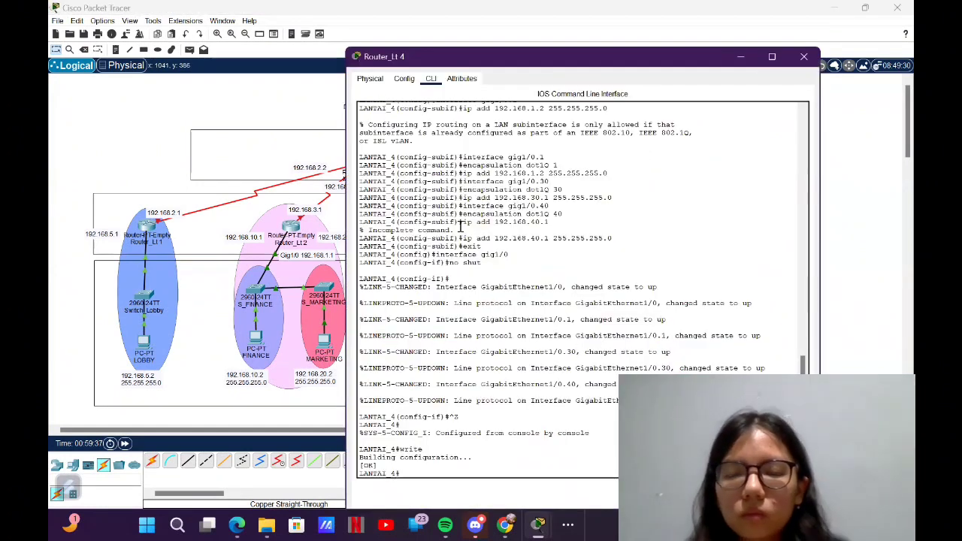
text(en)
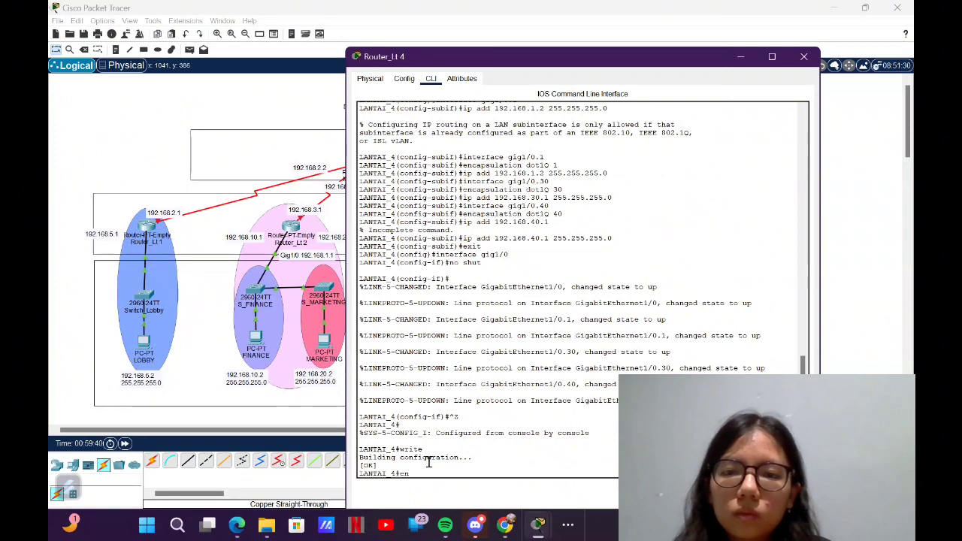
key(BackSpace)
key(BackSpace)
text(conf t)
key(Return)
text(interface se0/0)
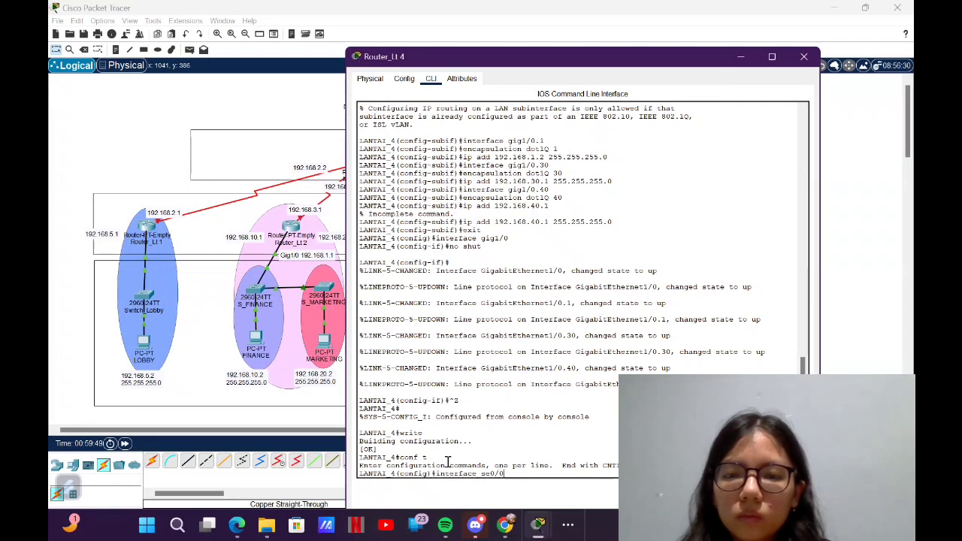
key(Return)
text(ip add 192.168.)
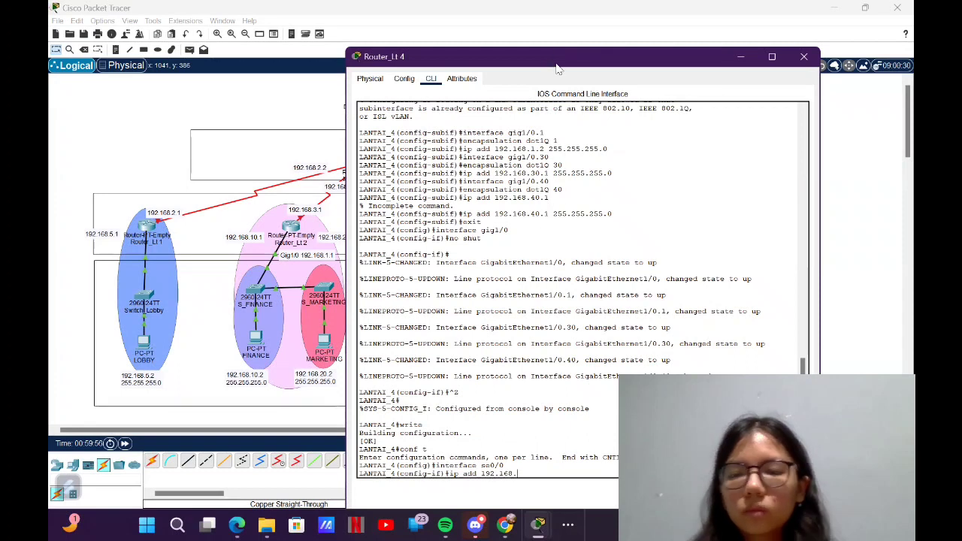
drag(556, 68, 509, 79)
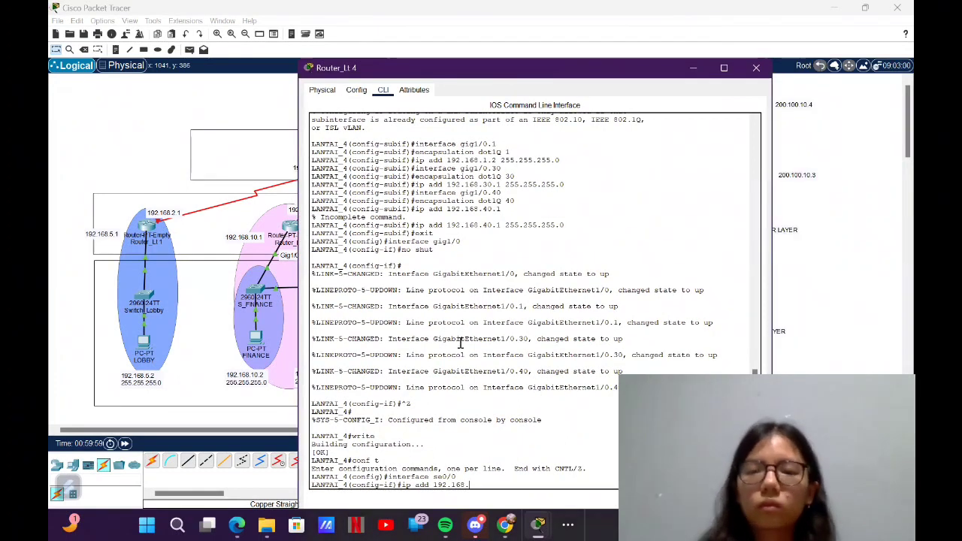
text(55.255.25)
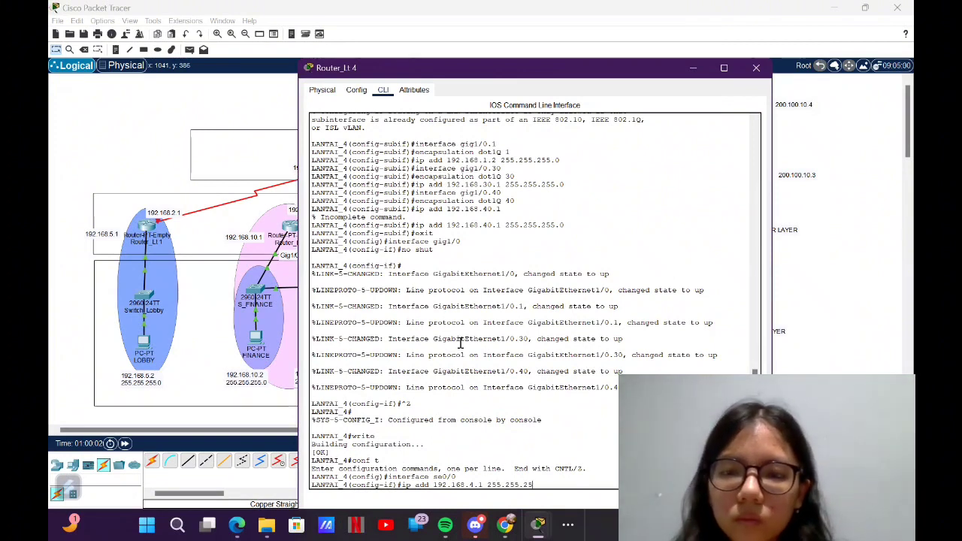
text(.0)
key(Return)
Step: Set the bandwidth of se0/0 on LANTAI_4 to 64000, enable the interface and return to global configuration mode
text(nfig-if)#bandwidth 64000)
key(Return)
text(no shut)
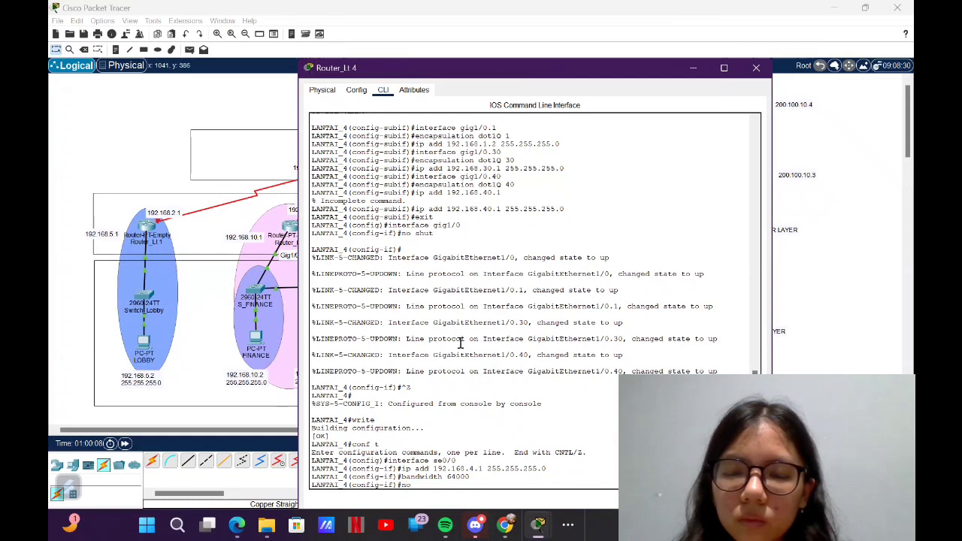
key(Return)
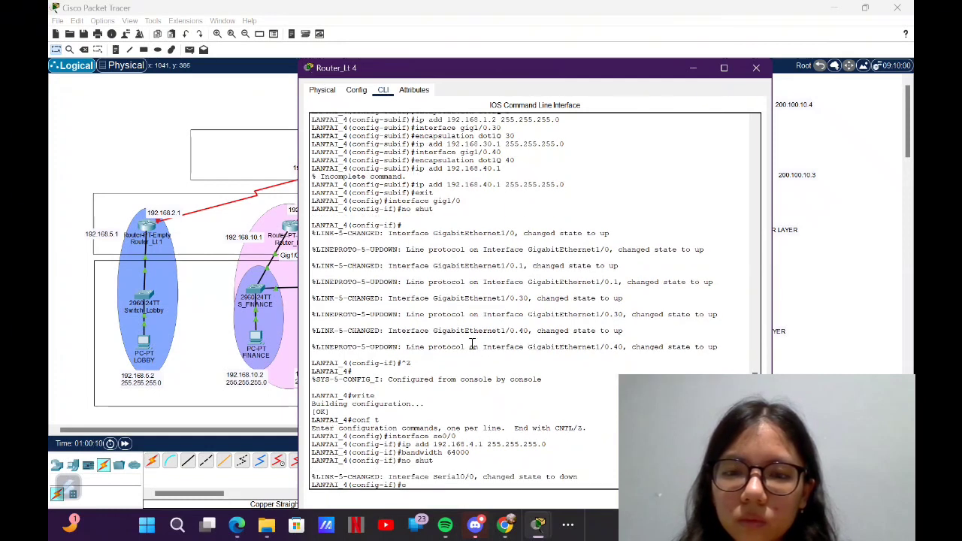
text(exit)
key(Return)
Step: Start RIP routing on LANTAI_4 and add the networks 192.168.4.1 and 192.168.1.2
text(router rip)
key(Return)
text(n)
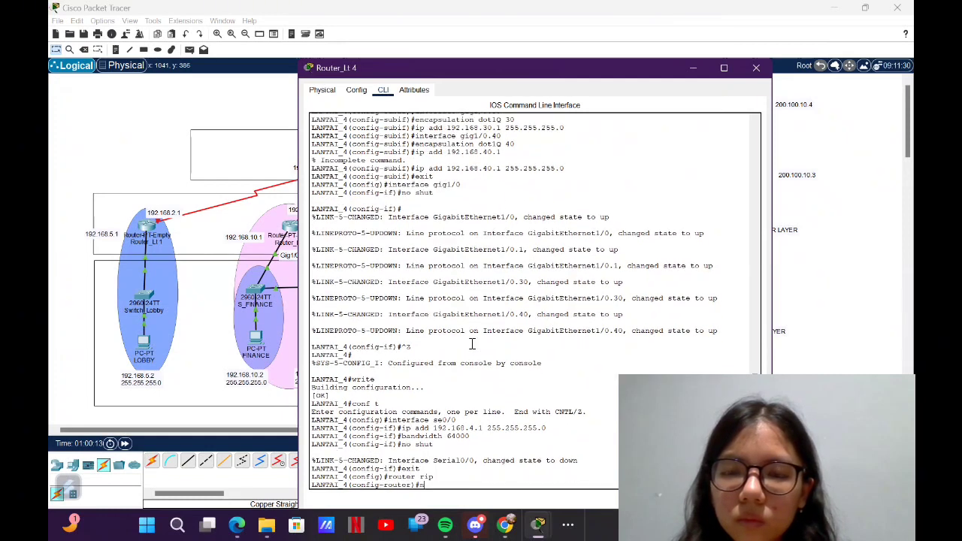
text(etwork 192.168.4.1)
key(Return)
text(network )
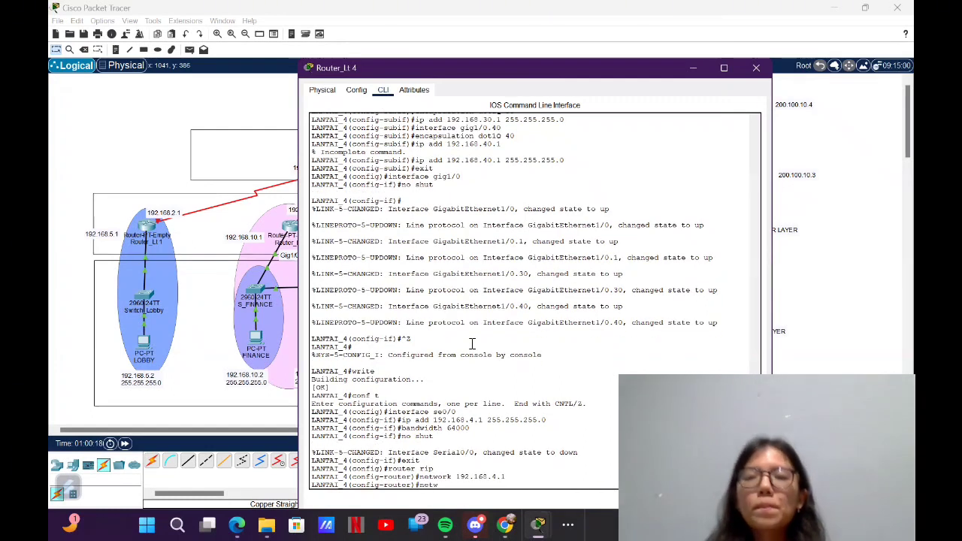
text(192.168.)
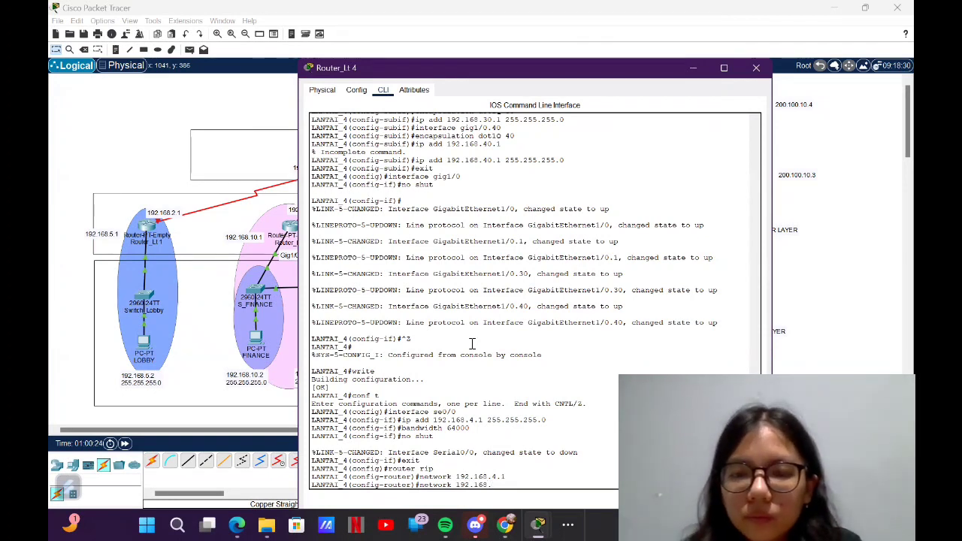
text(1.2)
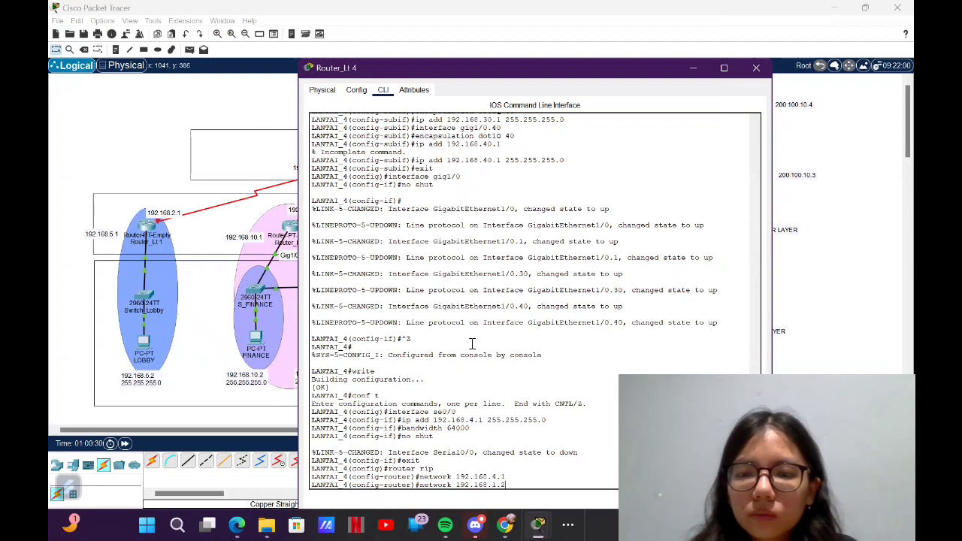
key(Return)
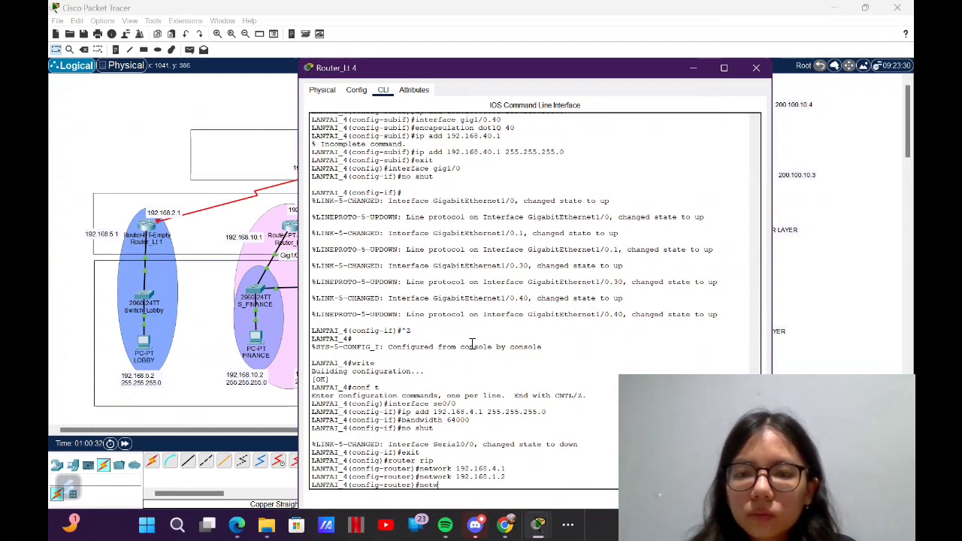
Step: Add the LAN networks 192.168.30.1 and 192.168.40.1 to RIP on LANTAI_4
text(192.168)
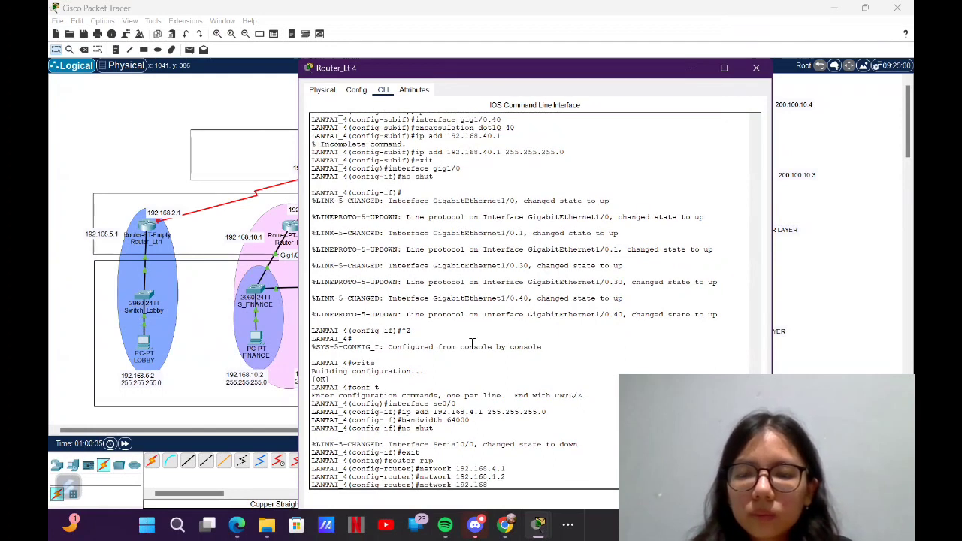
text(.30.1)
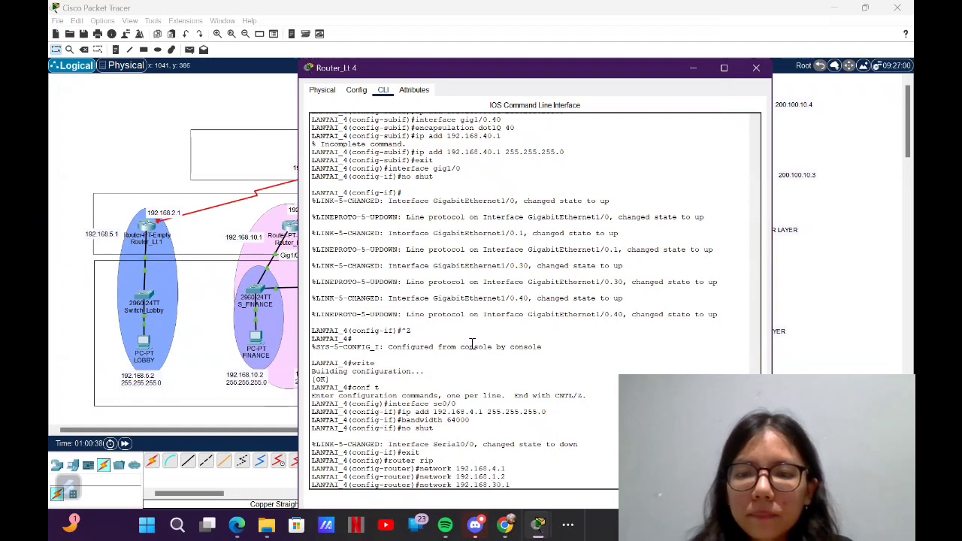
key(Return)
text(network 192.168)
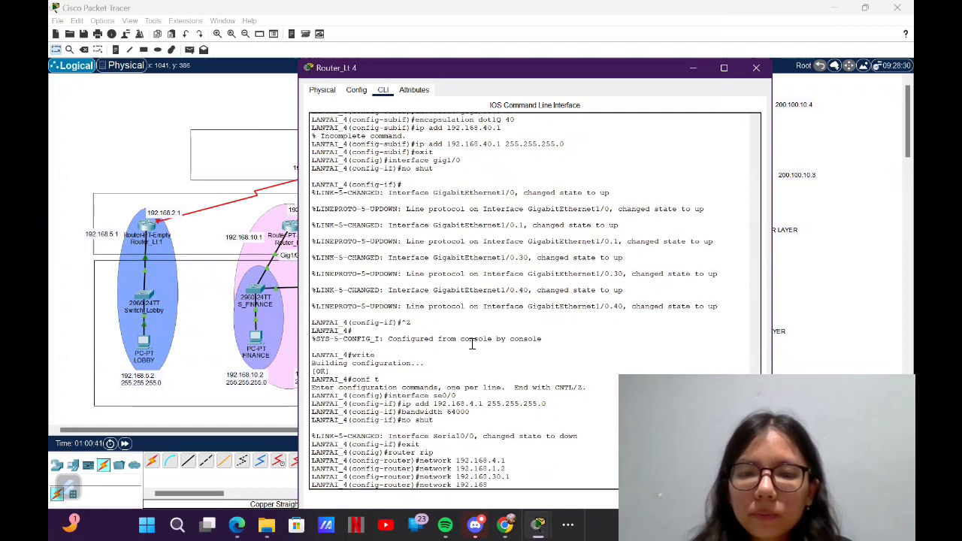
text(.40.1)
key(Return)
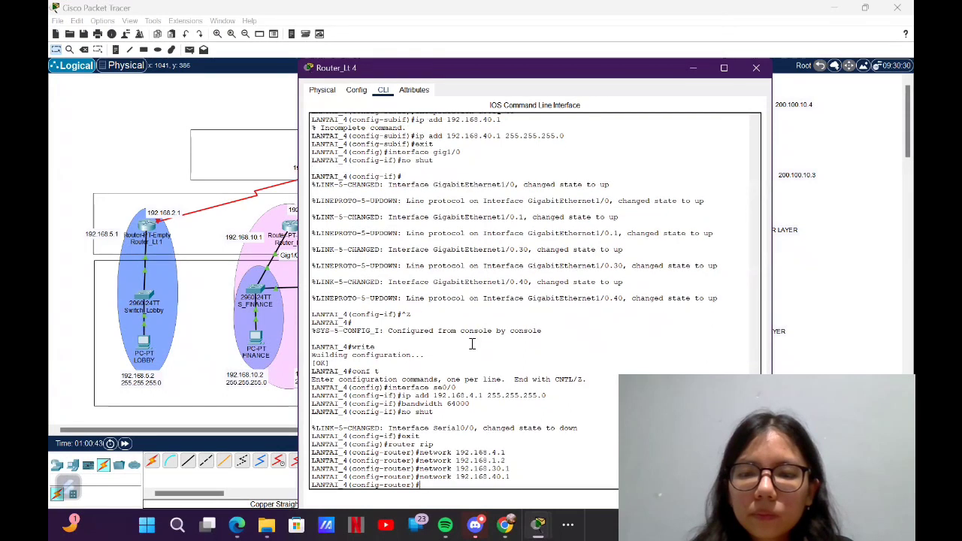
Step: End configuration mode on LANTAI_4, save its configuration and return to the topology
key(ctrl+z)
text(write)
key(Return)
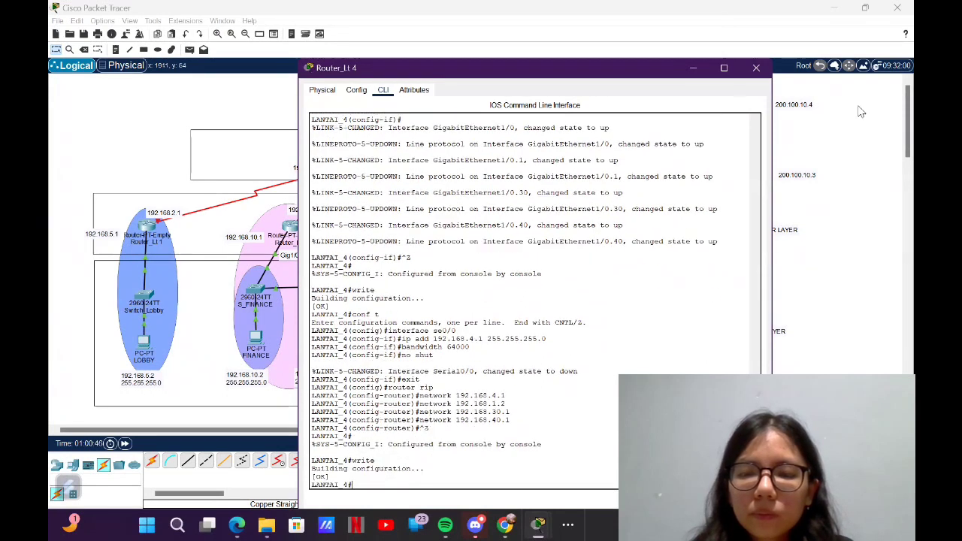
click(756, 68)
Step: On Router_Lt 5, enter global configuration mode and assign interface se0/0 the IP address 192.168.5.1 with mask 255.255.255.0
click(629, 226)
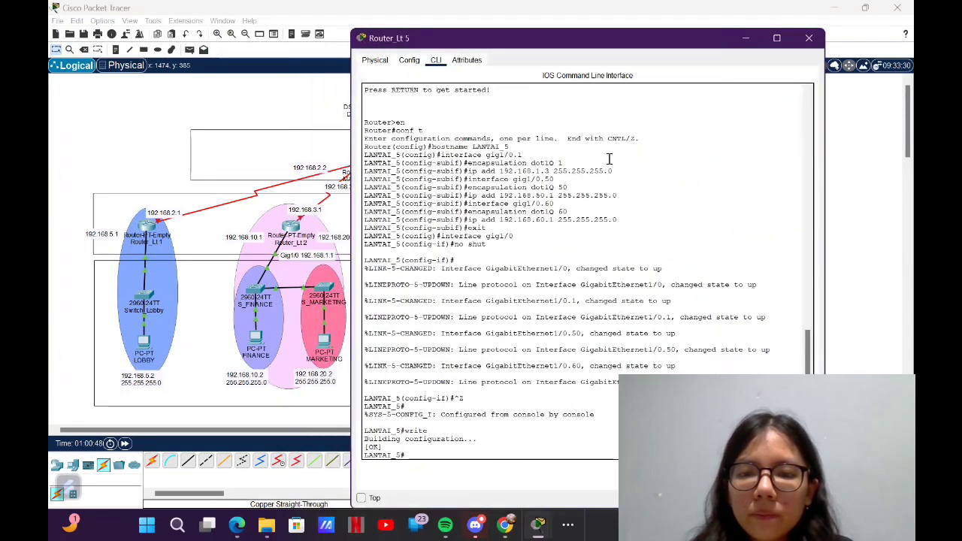
drag(577, 37, 281, 77)
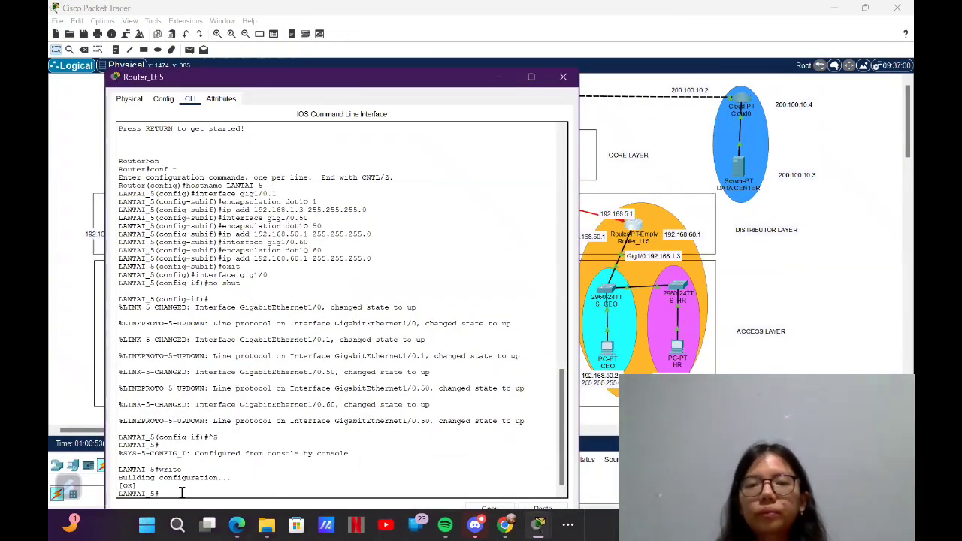
text(onf t)
key(Return)
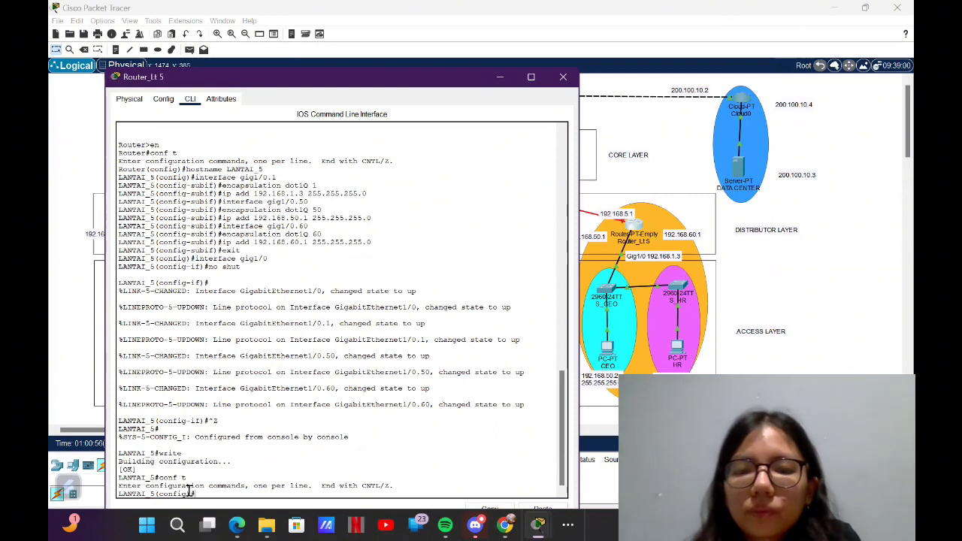
text(interface se0/0)
key(Return)
text(ig-if)#ip add 192.168.5.1 255.255.255.0)
key(Return)
Step: Set the bandwidth of se0/0 on LANTAI_5 to 64000, enable the interface and return to global configuration mode
text(bandwidth 640)
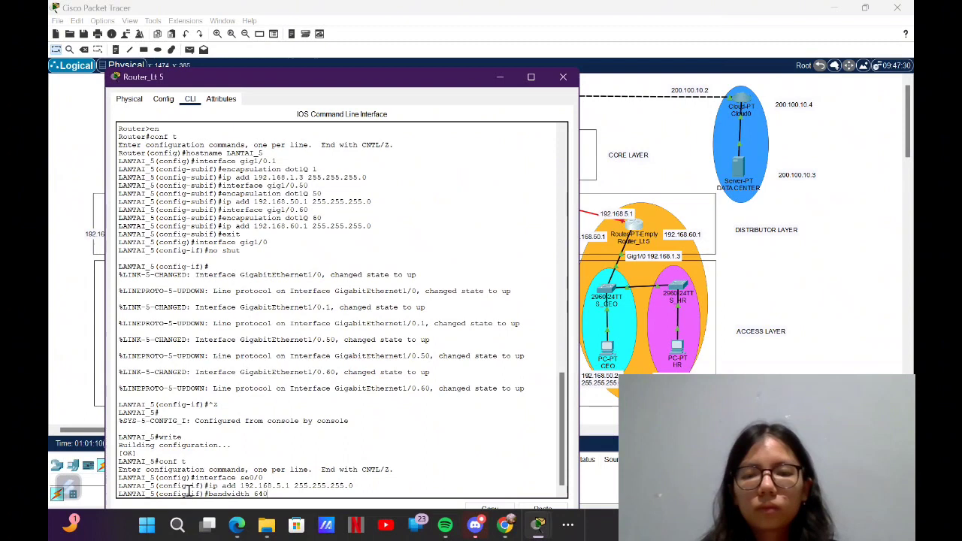
text(00)
key(Return)
text(no shut)
key(Return)
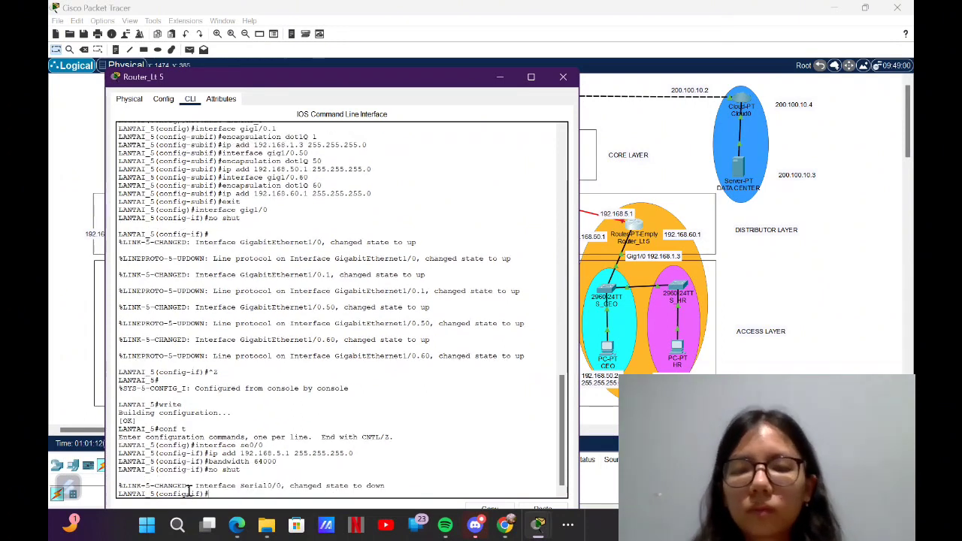
text(exit)
Step: Start RIP routing on LANTAI_5 and add the networks 192.168.5.1 and 192.168.1.3
text(uter)
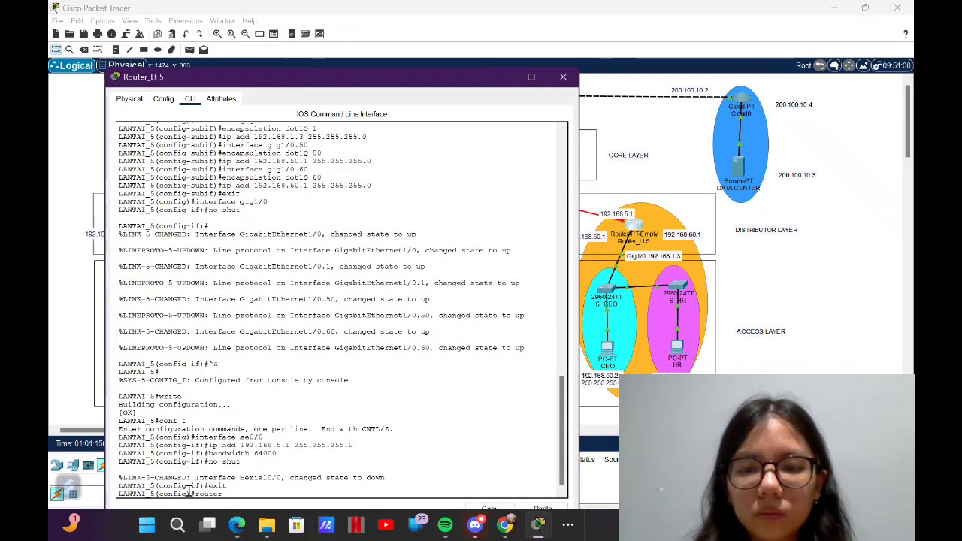
text( rip)
key(Return)
text(nfig-router)#networ)
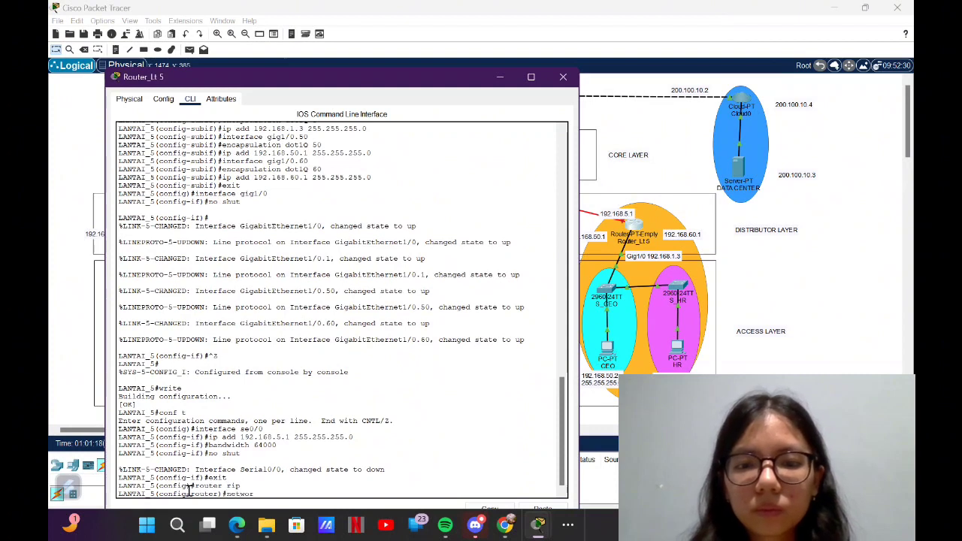
text(k 192.168)
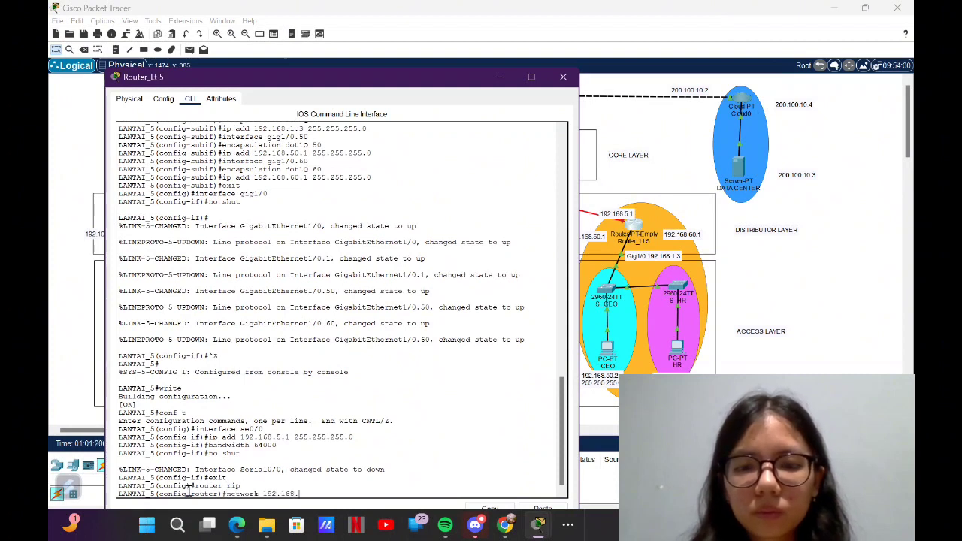
text(.5.1)
key(Return)
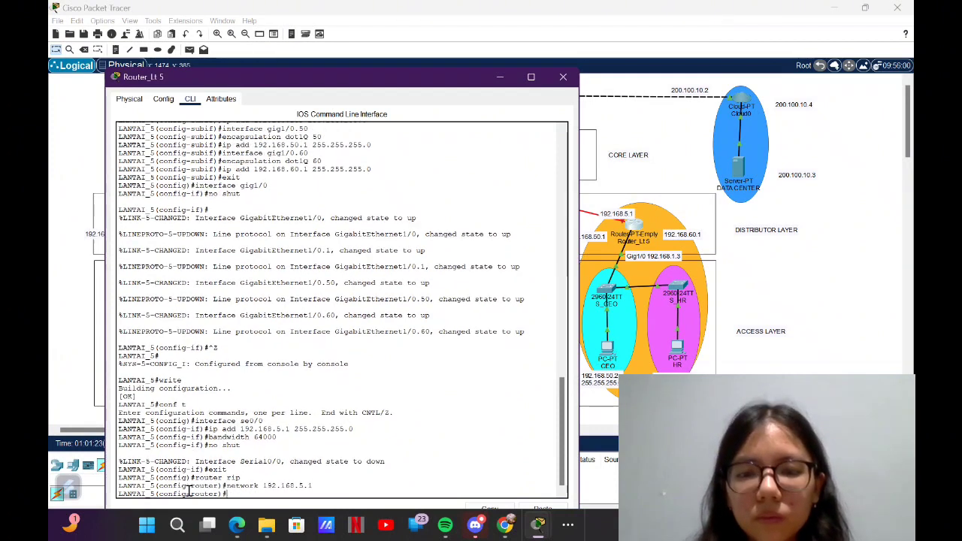
text(network 192.168.)
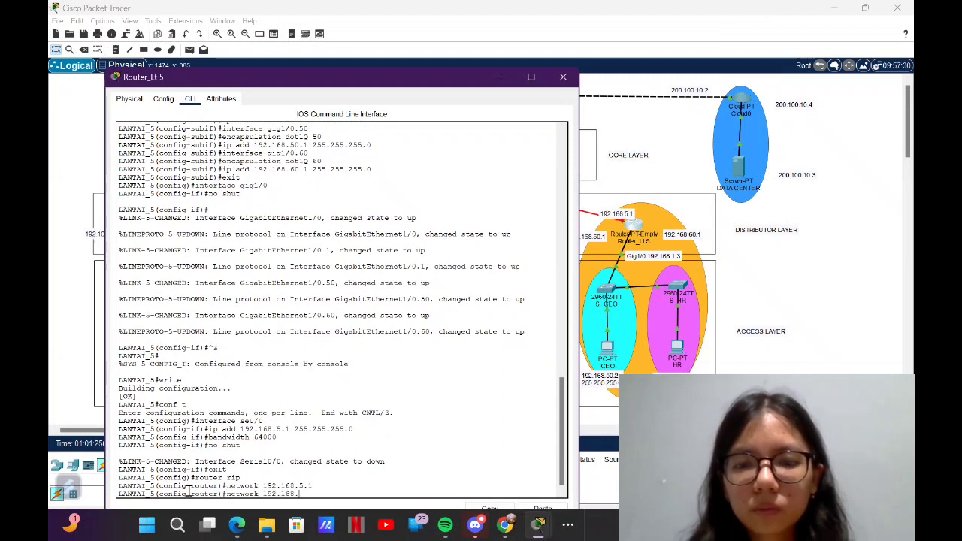
text(1.3)
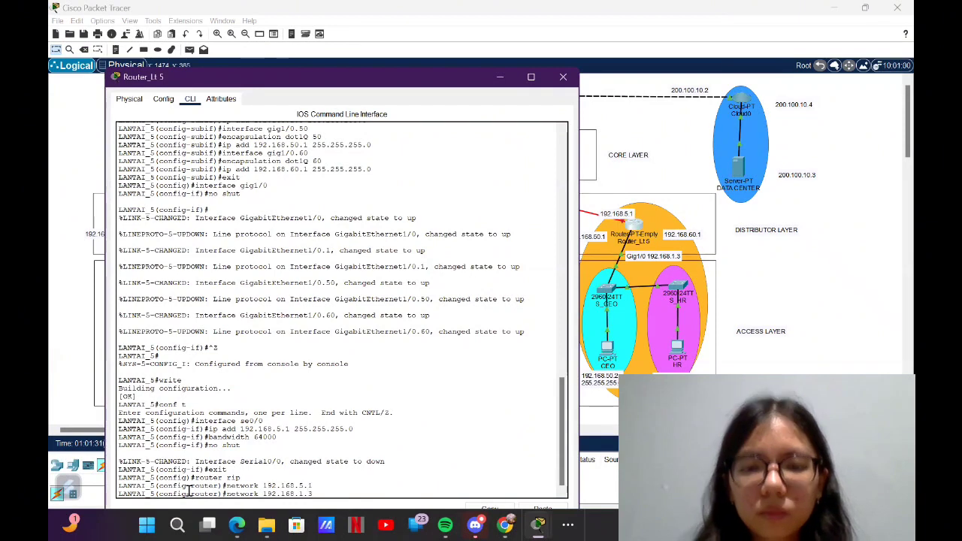
key(Return)
Step: Add the LAN networks 192.168.50.1 and 192.168.60.1 to RIP on LANTAI_5
text(network 192.1)
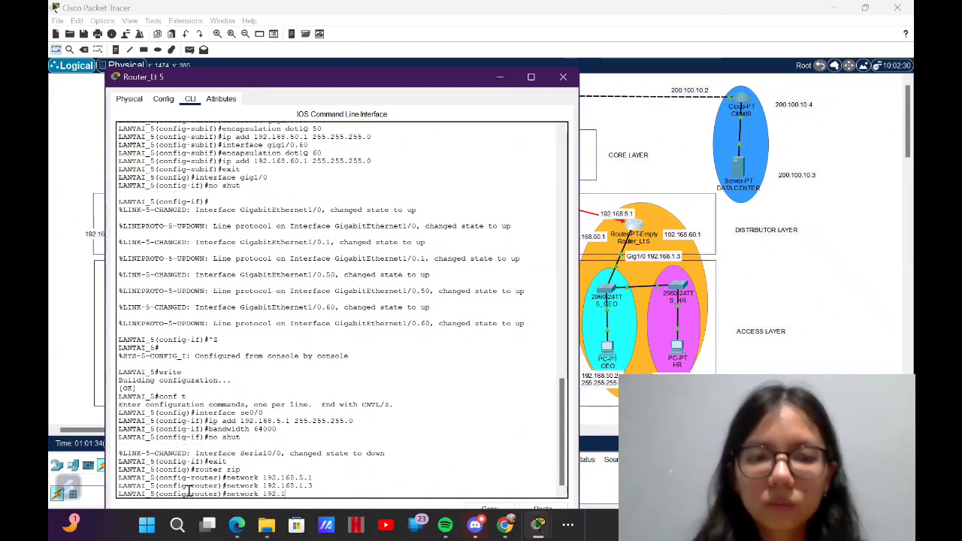
text(68.)
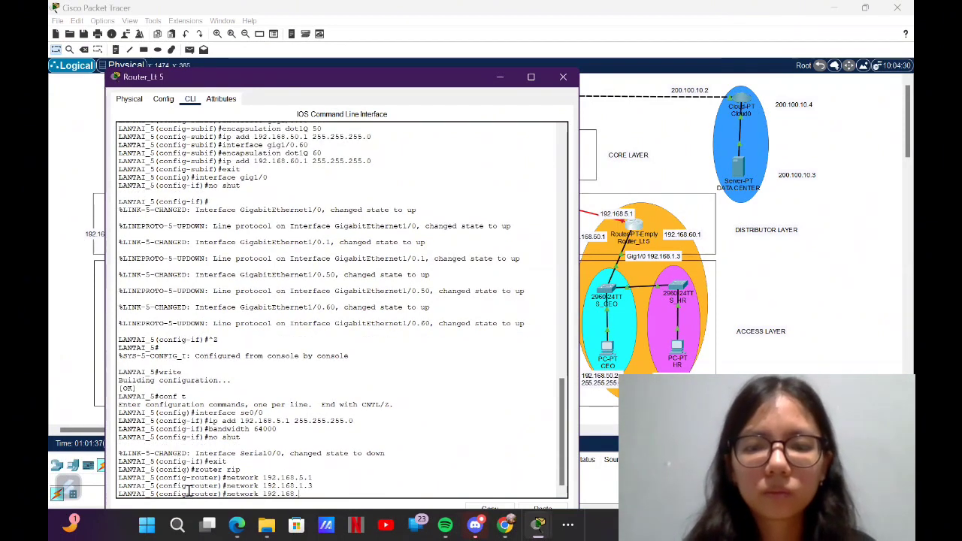
text(50.1)
key(Return)
text(network 192.168)
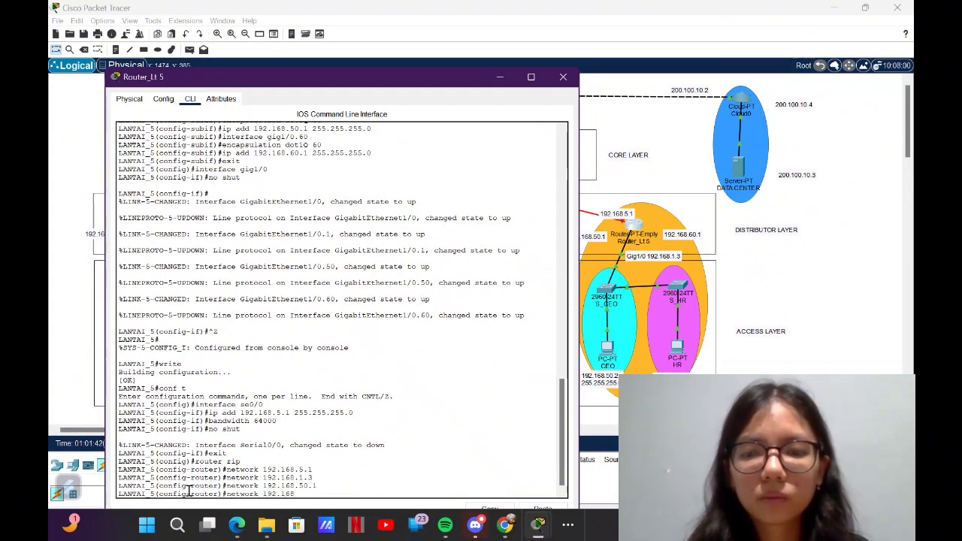
text(.60.1)
key(Return)
Step: End configuration mode on LANTAI_5, save its configuration and return to the topology
key(ctrl+z)
text(write)
key(Return)
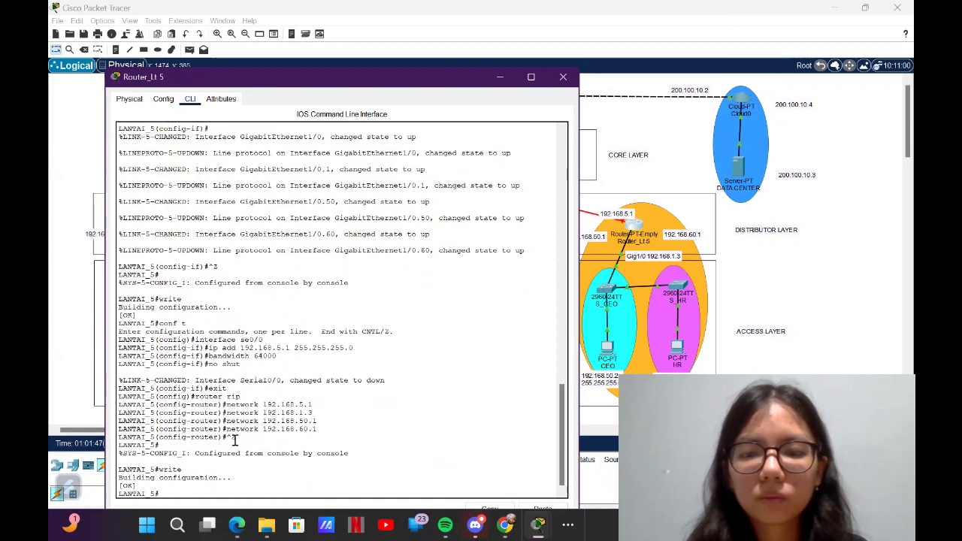
click(563, 76)
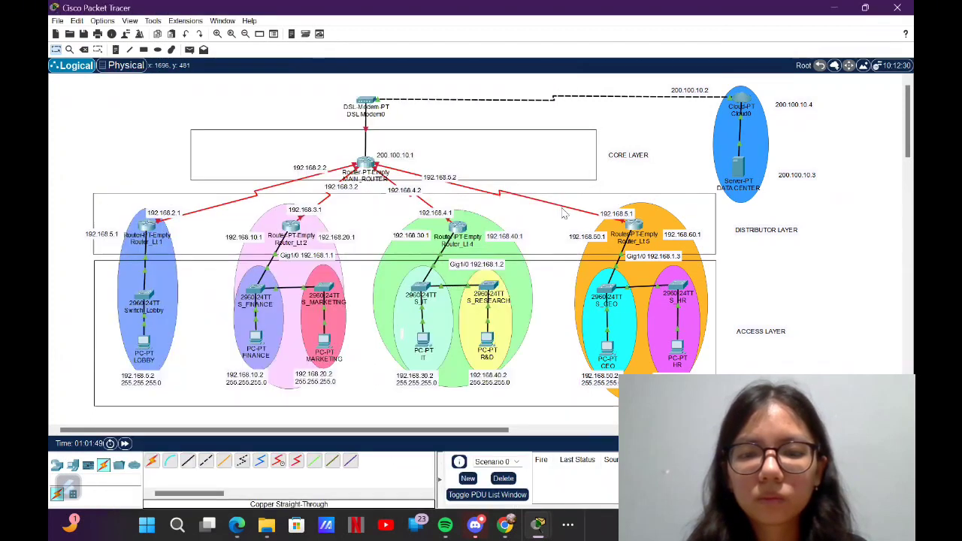
click(457, 227)
text(show)
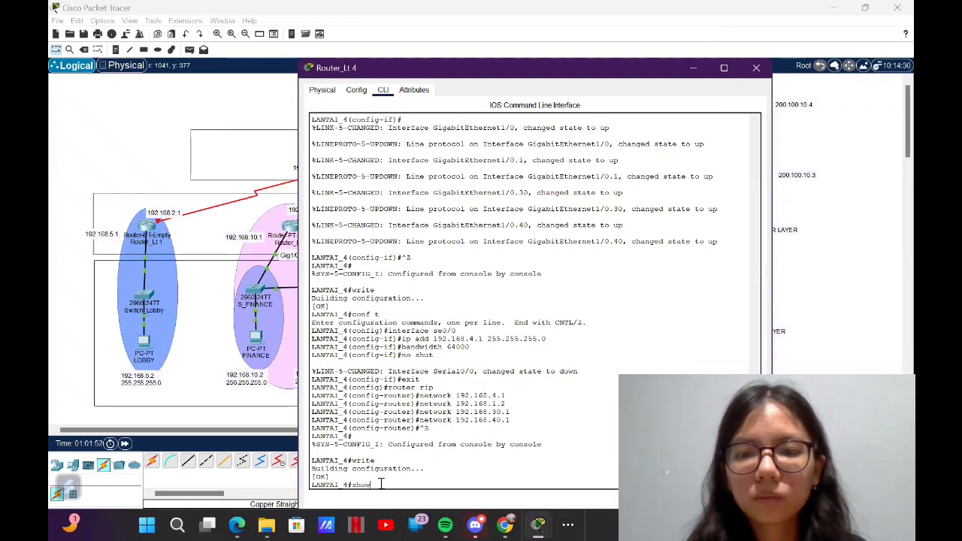
click(840, 261)
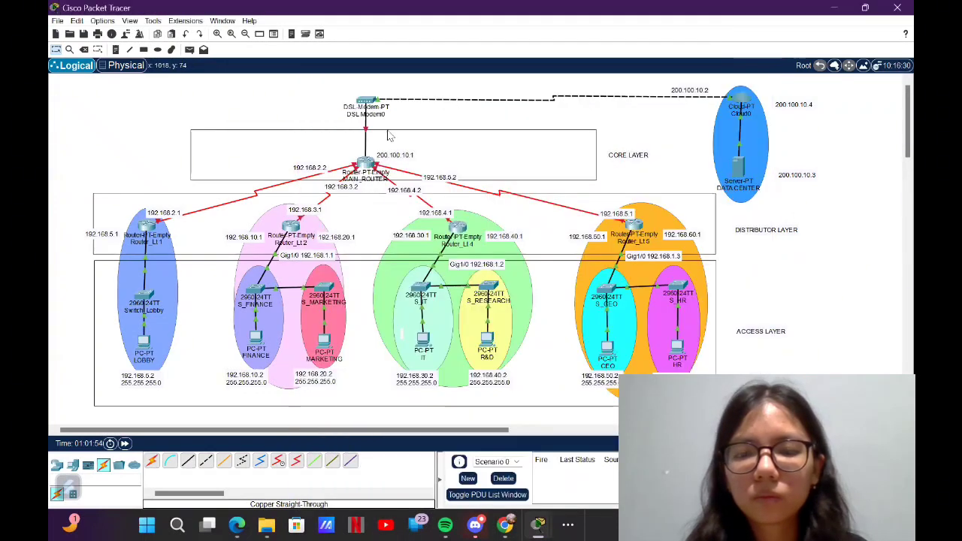
Step: On MAIN_ROUTER, decline the initial configuration dialog, enter global configuration mode and set the hostname to MAIN
click(366, 161)
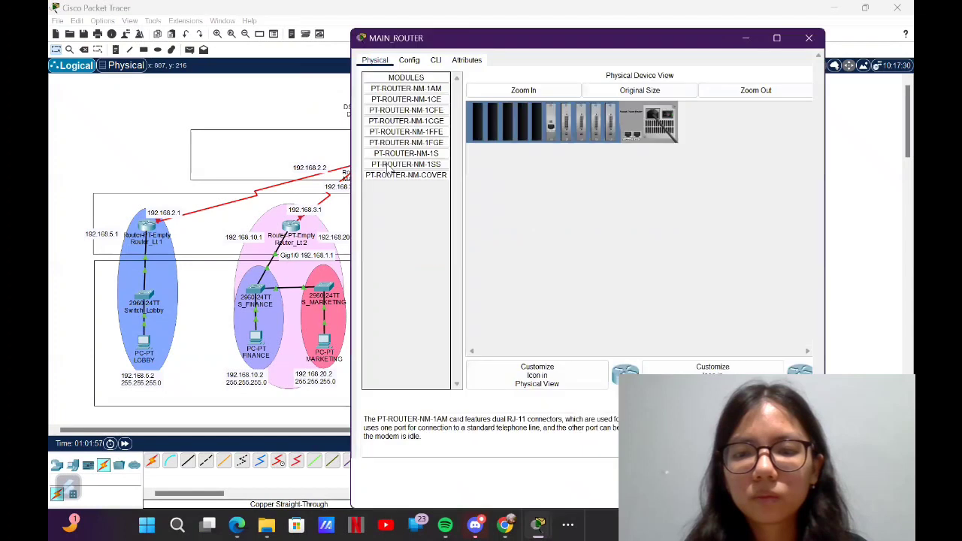
click(435, 60)
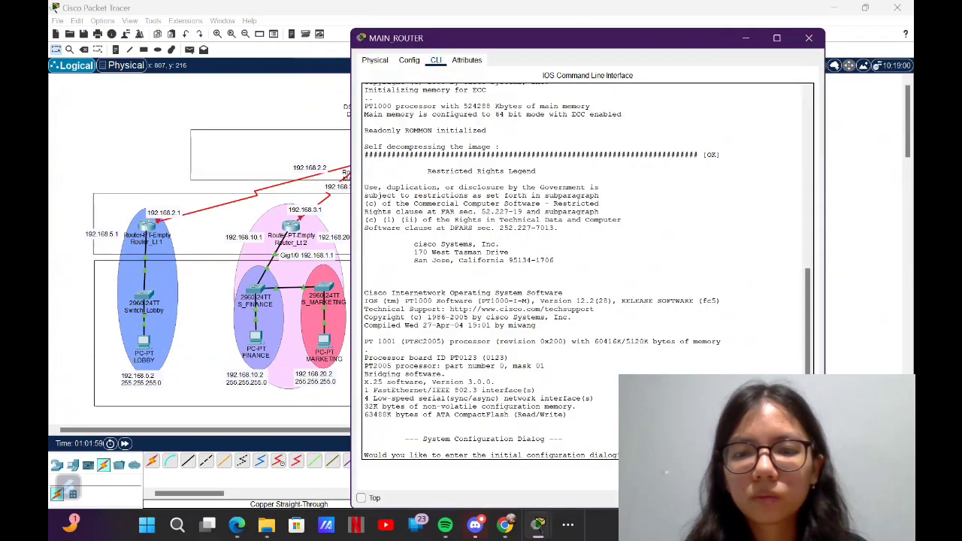
key(Return)
text(en)
key(Return)
text(conf t)
key(Return)
text(ho)
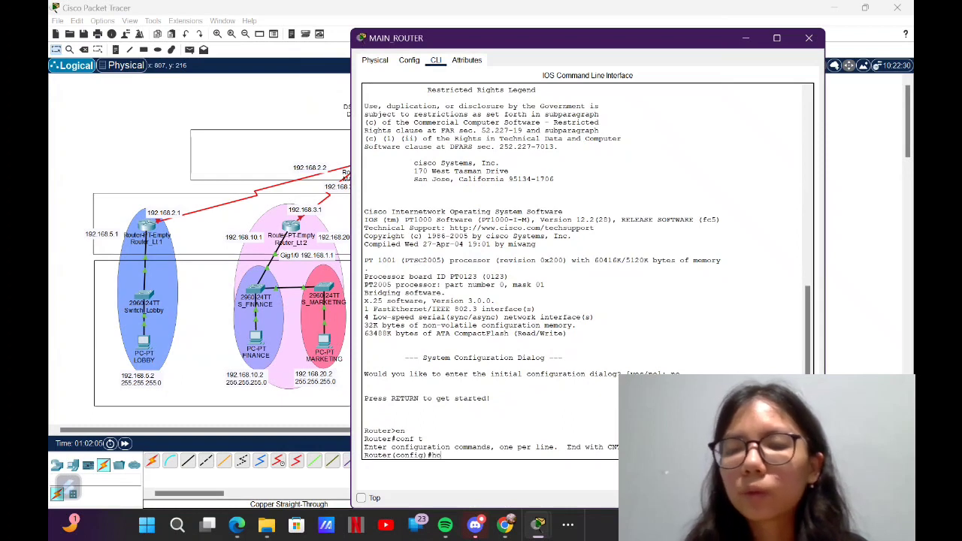
text(stname MAIN)
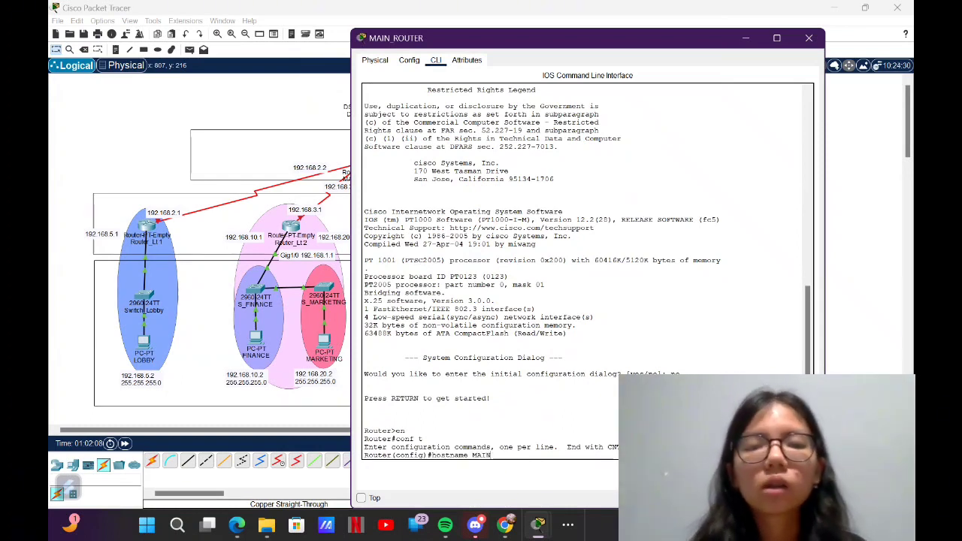
key(Return)
Step: Enter interface se0/0 on the main router and assign it IP address 192.168.2.2 with mask 255.255.255.0
text(in)
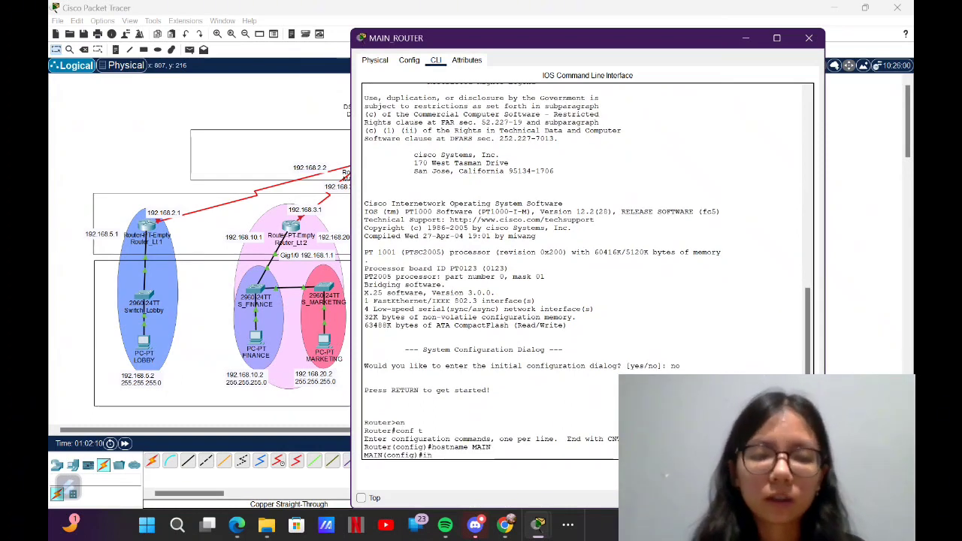
text(terface se)
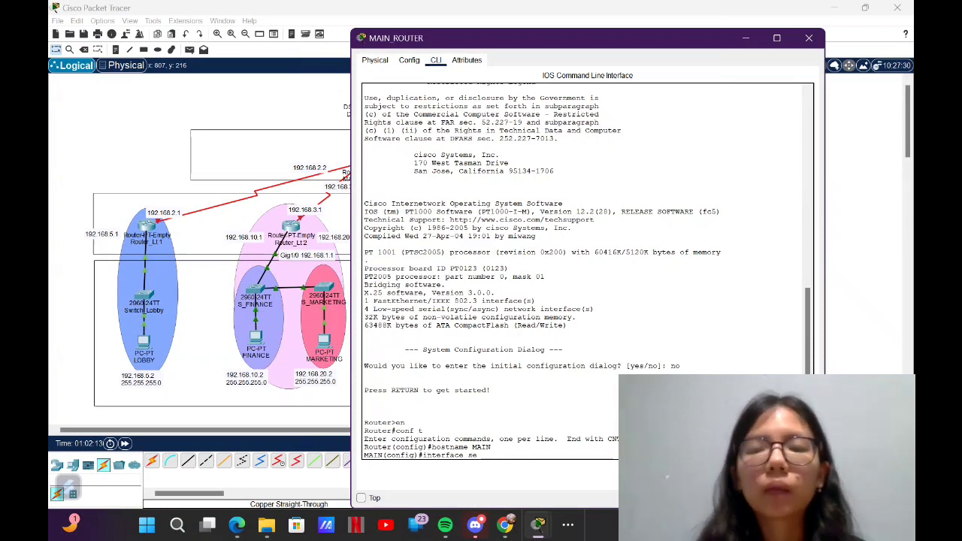
text(0/0)
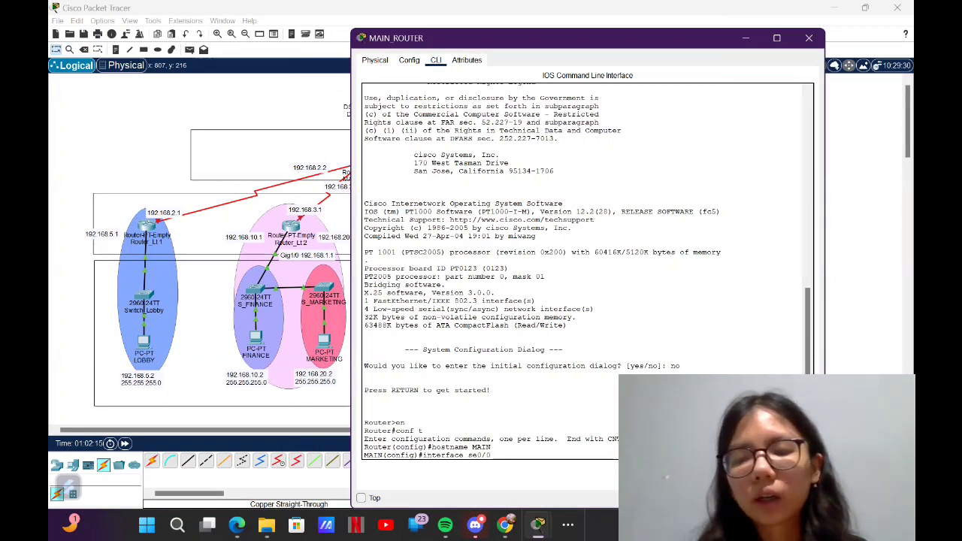
key(Return)
text(ip add 1)
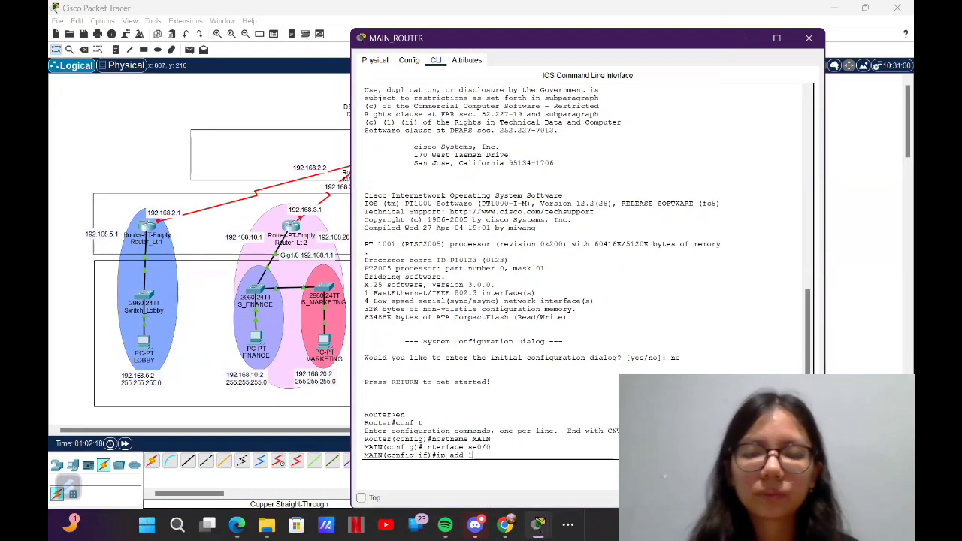
text(92.168.2)
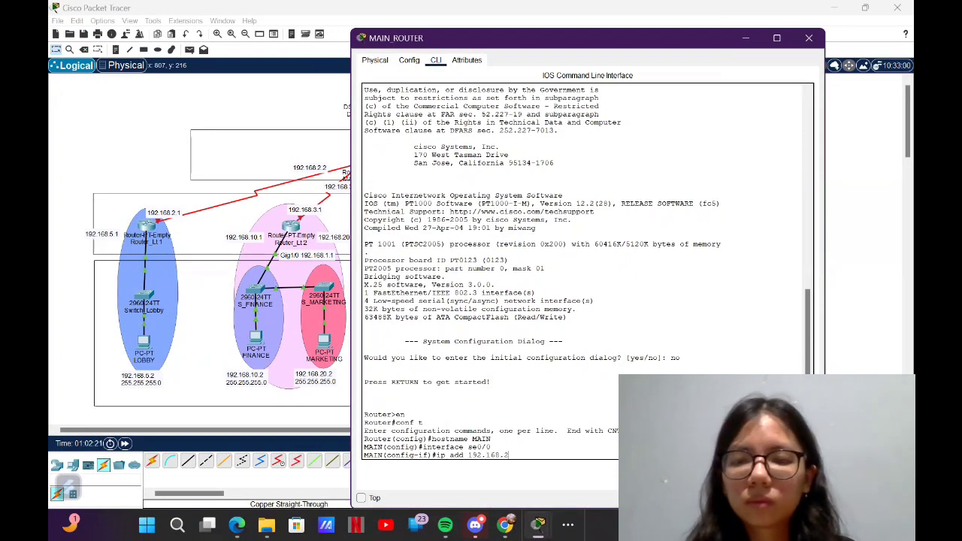
text(.2 255.255.255.0)
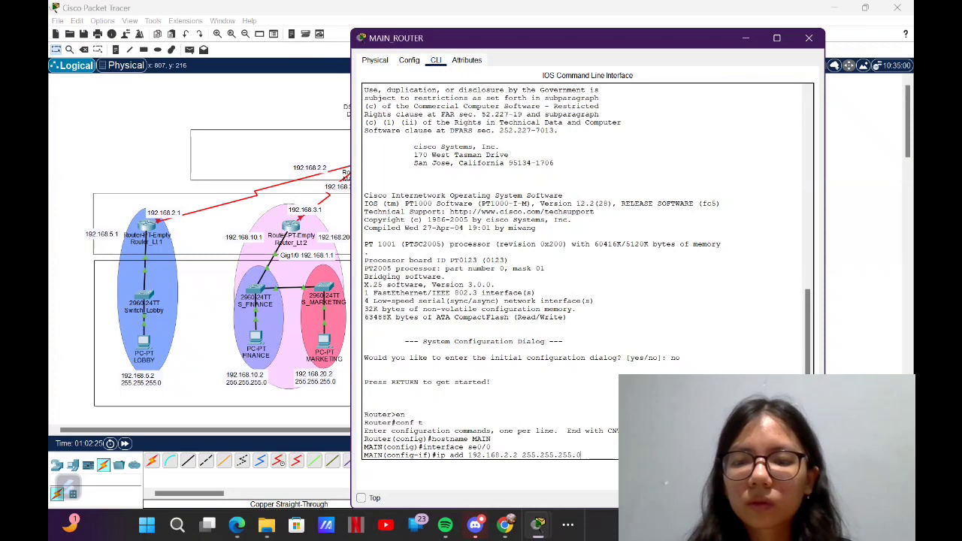
key(Return)
Step: Set bandwidth 64000 and clock rate 56000 on se0/0 and enable the interface
text(bandwidt)
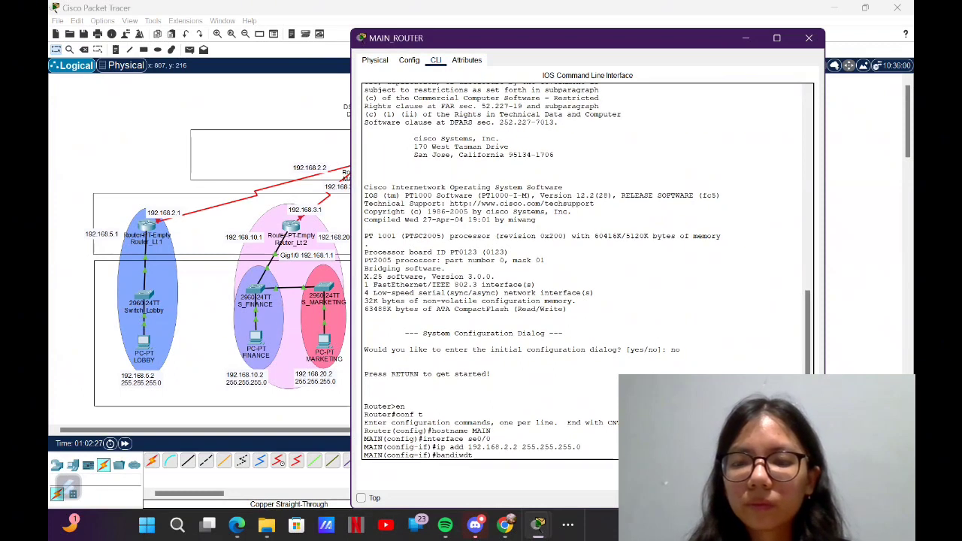
key(BackSpace)
key(BackSpace)
key(BackSpace)
text(width 64000)
key(Return)
text(clock)
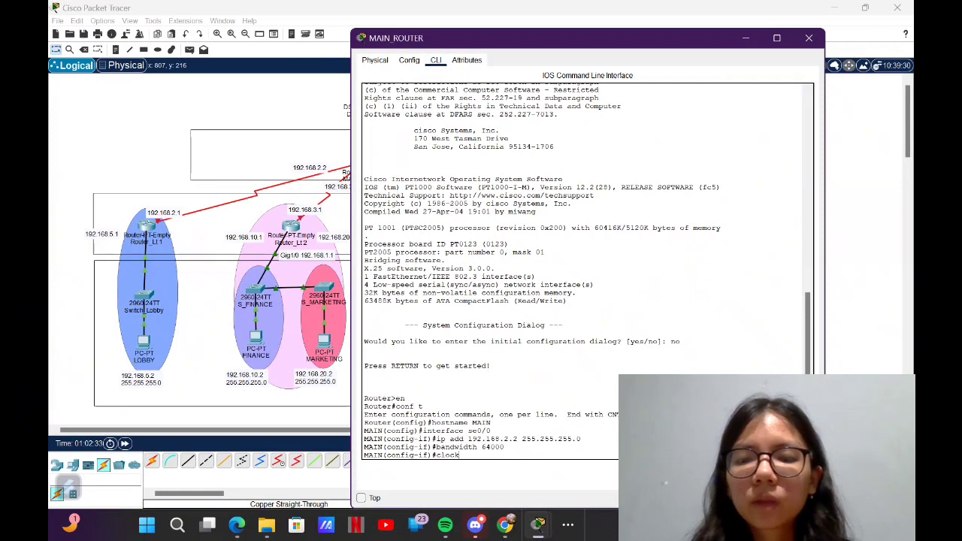
text( rate 56000)
key(Return)
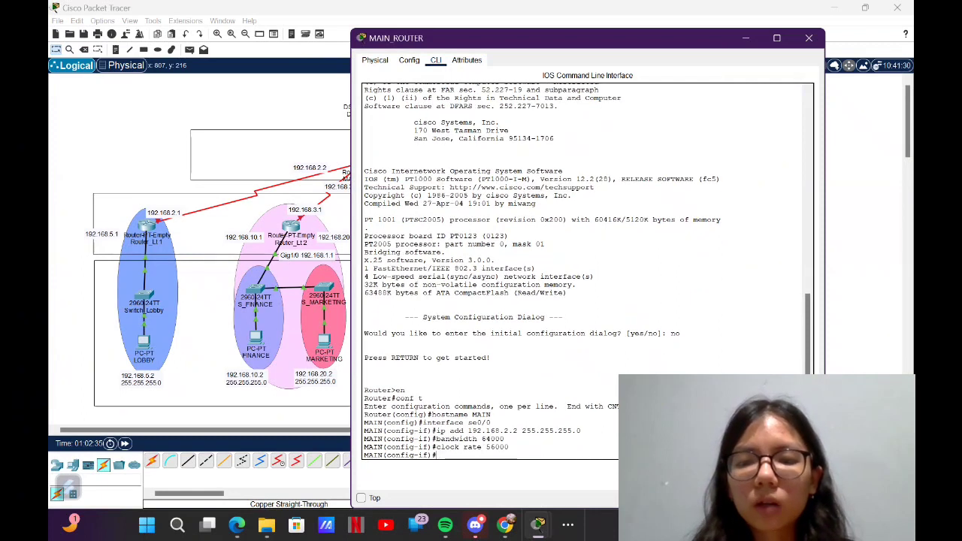
text(no shut)
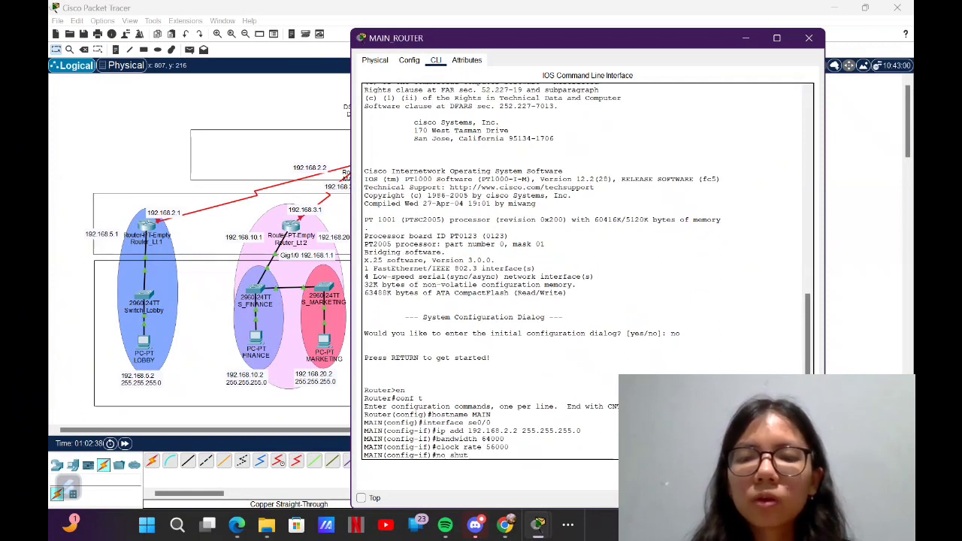
key(Return)
text(inte)
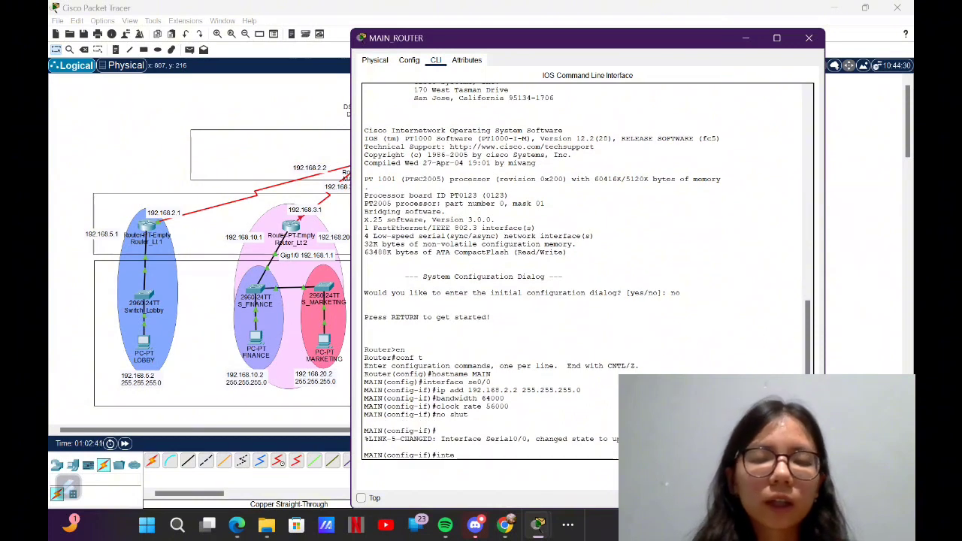
text(rface se1/0)
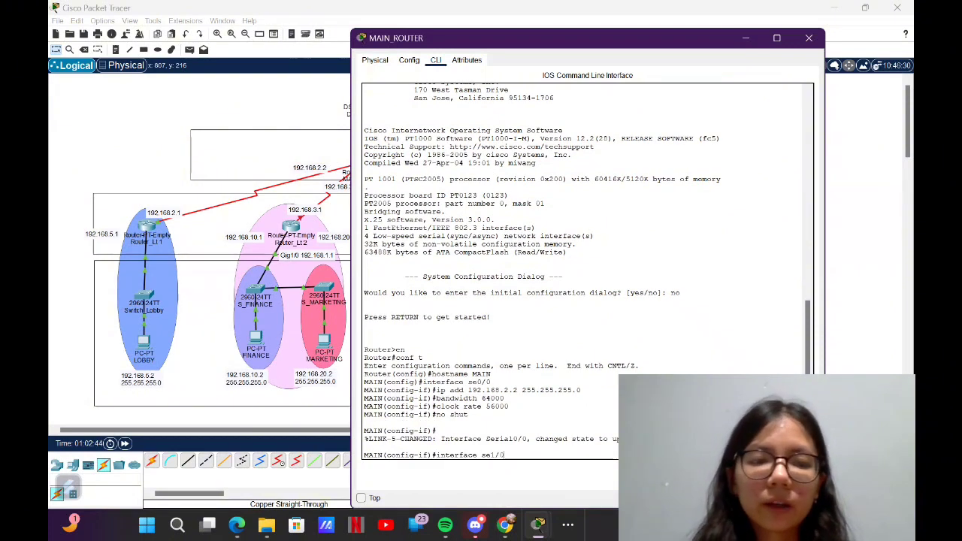
key(Return)
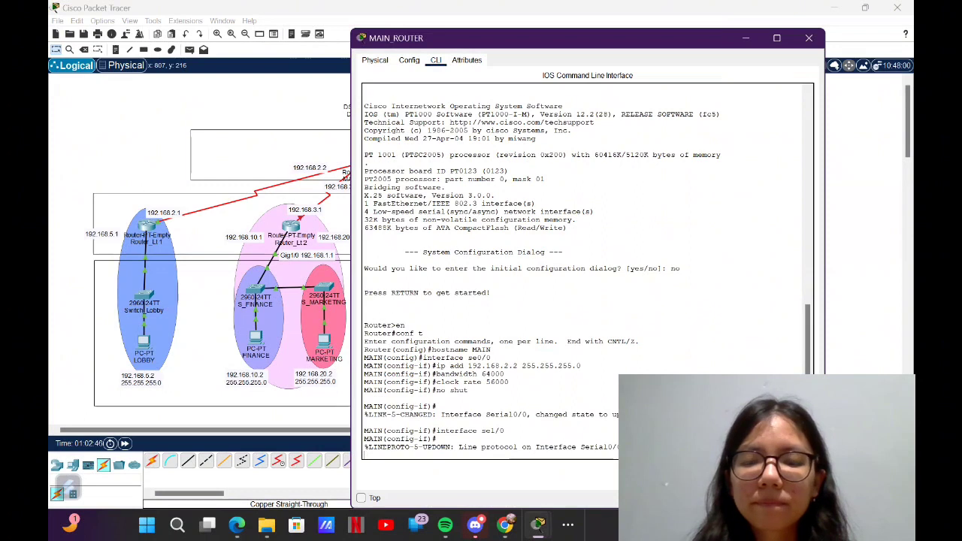
text(exit)
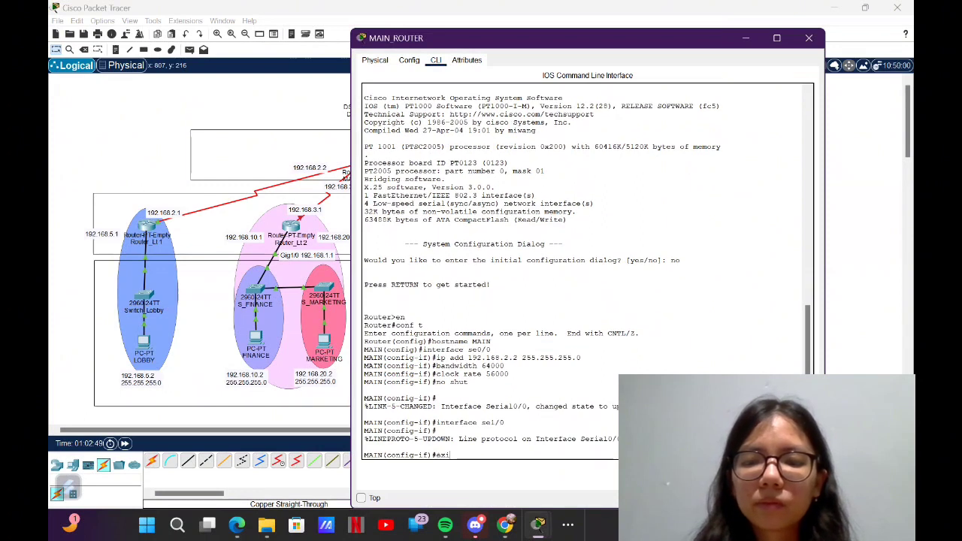
key(Return)
Step: Enter interface se1/0 on the main router and assign it IP address 192.168.3.2 with mask 255.255.255.0
text(interface se1/0)
key(Return)
text(ip add 192.168.)
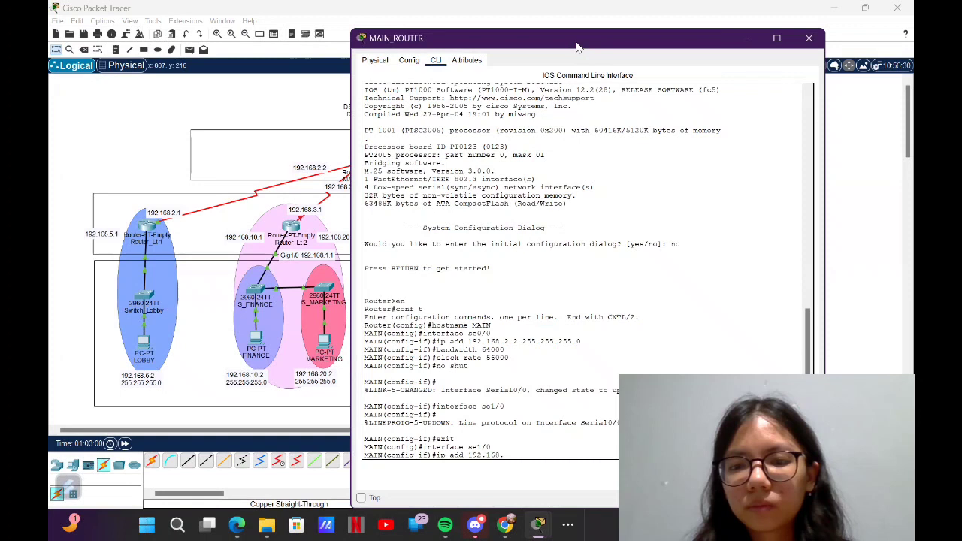
drag(574, 48, 618, 47)
text(.168.3.2)
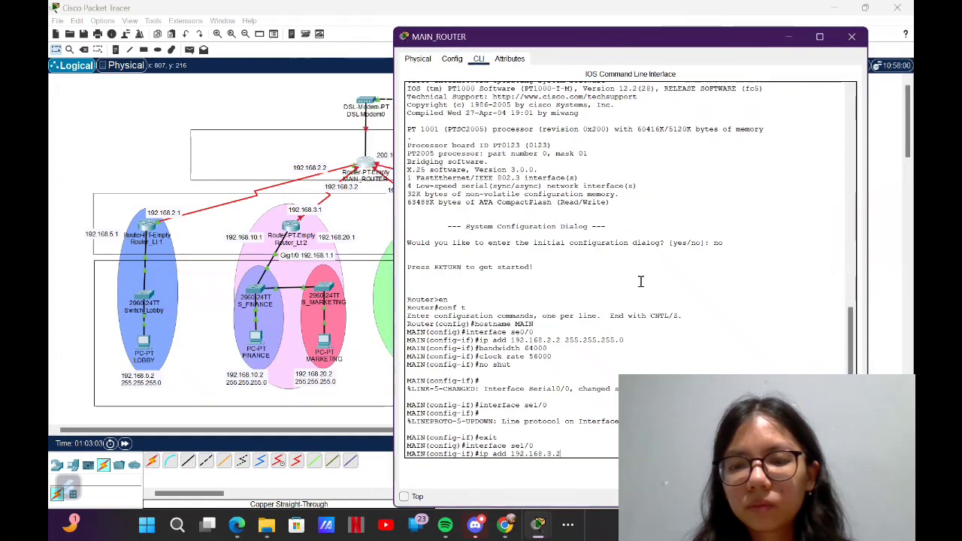
text( 255.255.255.)
key(Return)
Step: Give se1/0 bandwidth 64000 and clock rate 56000, enable it and return to global configuration mode
text(bnad)
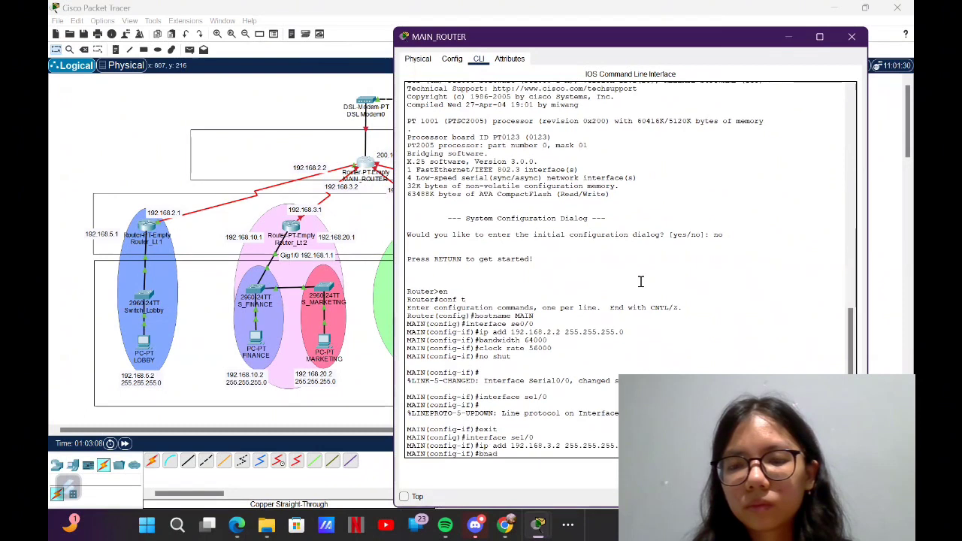
key(BackSpace)
key(BackSpace)
key(BackSpace)
text(andwidth 64000)
key(Return)
text(clock rate 56000)
key(Return)
text(no shut)
key(Return)
text(exit)
key(Return)
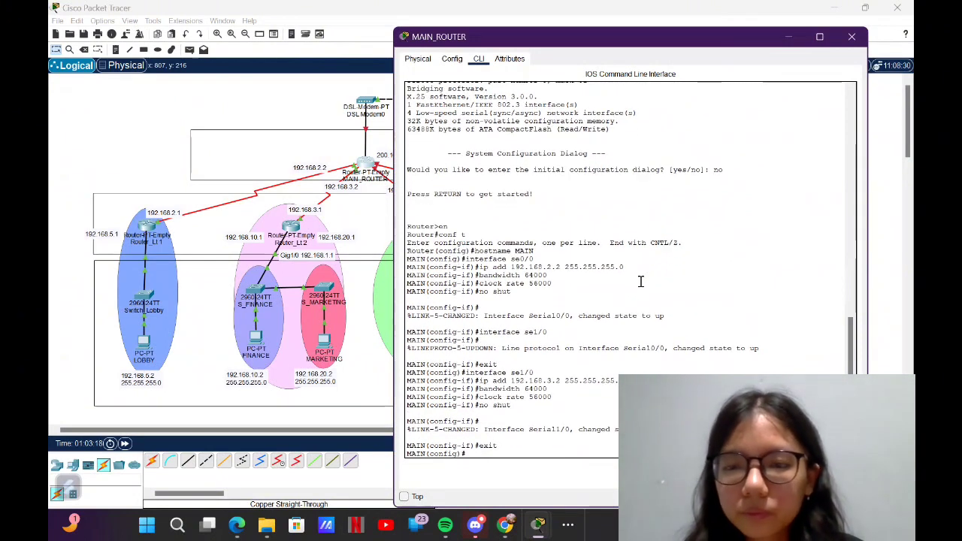
Step: Enter interface se2/0 on the main router and assign it IP address 192.168.4.2 with mask 255.255.255.0
text(interface se2)
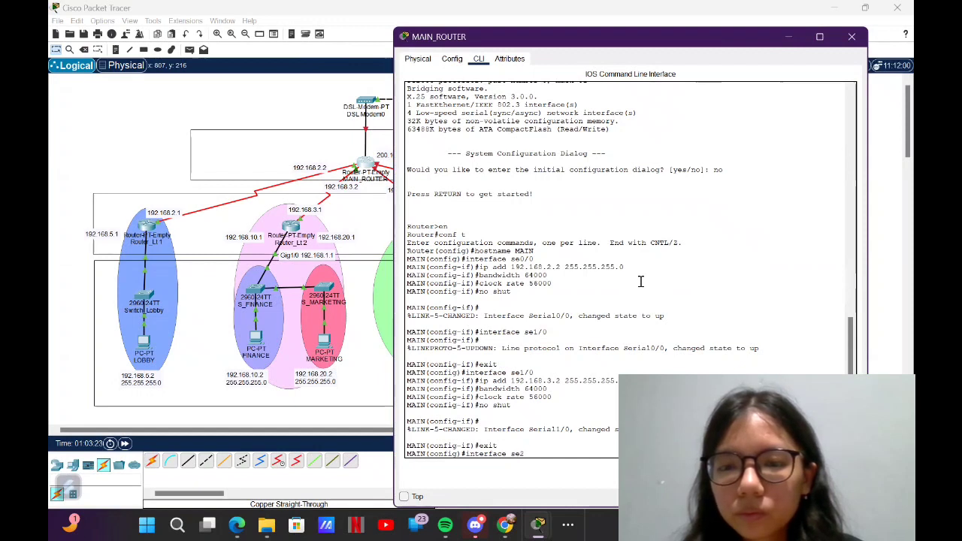
text(/0)
key(Return)
text(in)
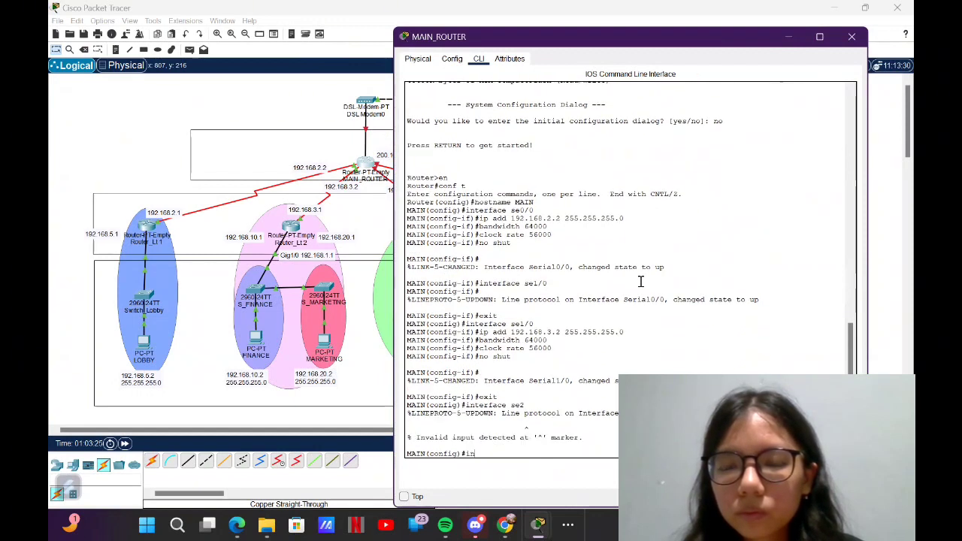
text(terface se2/0)
key(Return)
text(ip add)
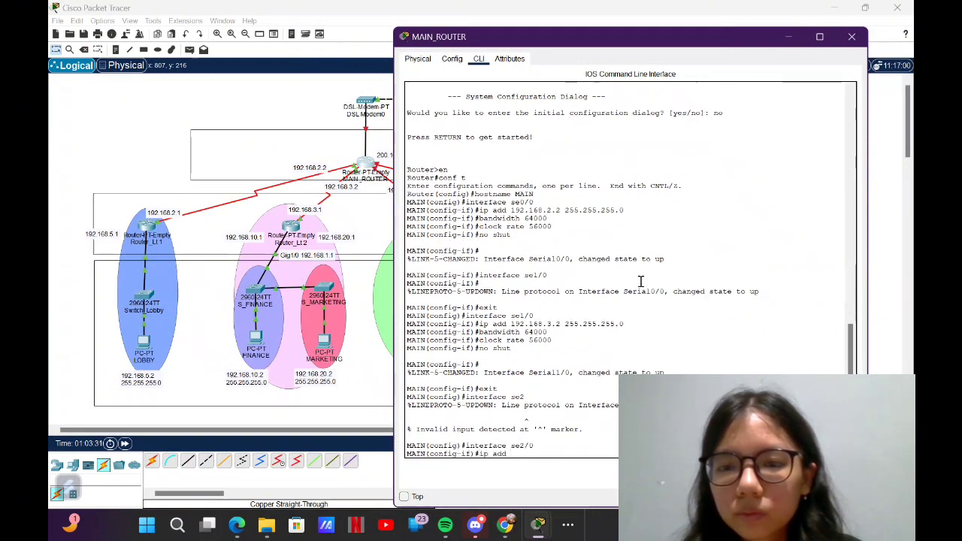
text( 192.168.4.2 255.255.255.)
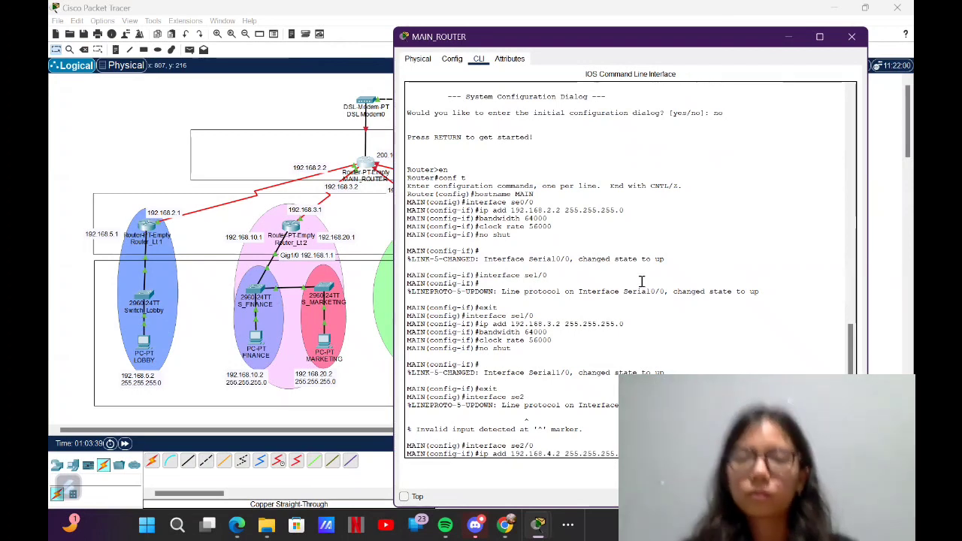
key(Return)
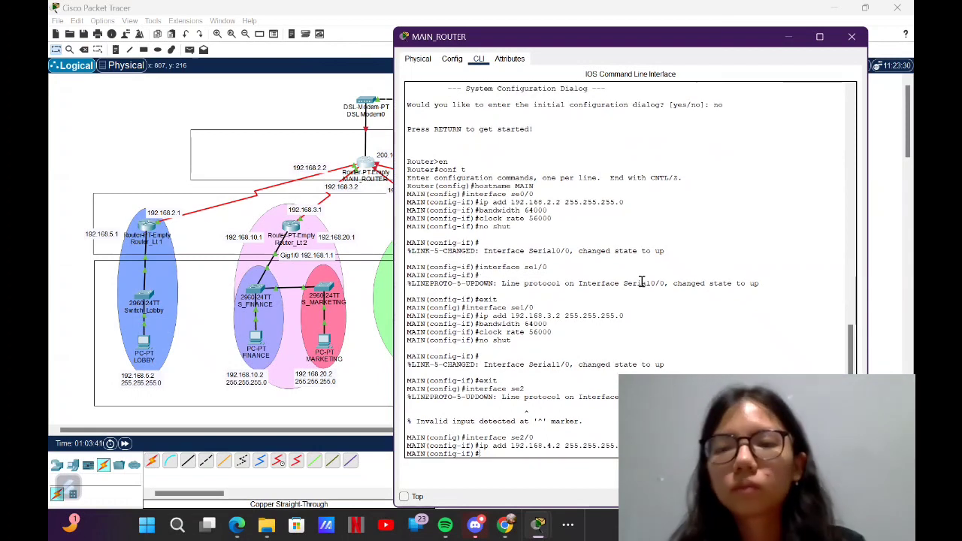
Step: Give se2/0 bandwidth 64000 and clock rate 56000, enable it and return to global configuration mode
text(bandwidth 64)
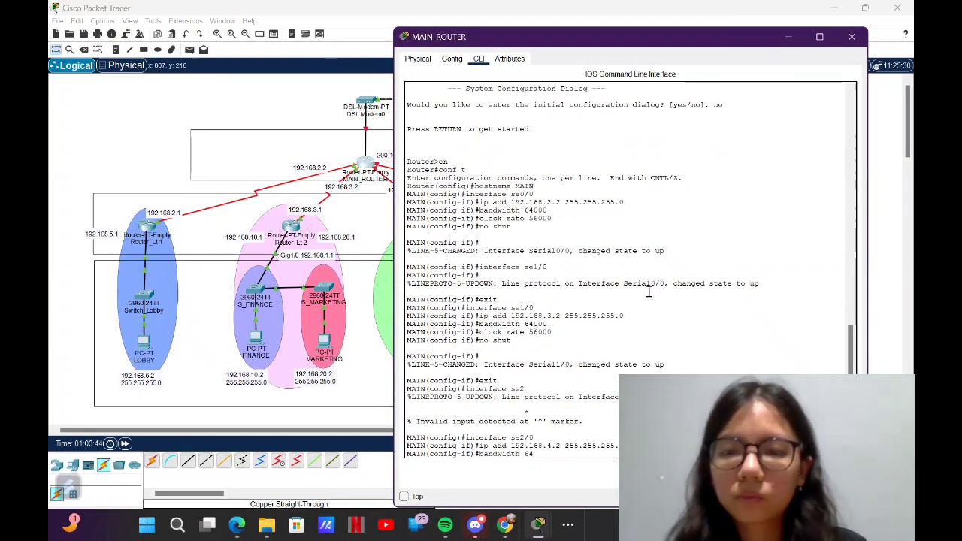
text(000)
key(Return)
text(clock rate)
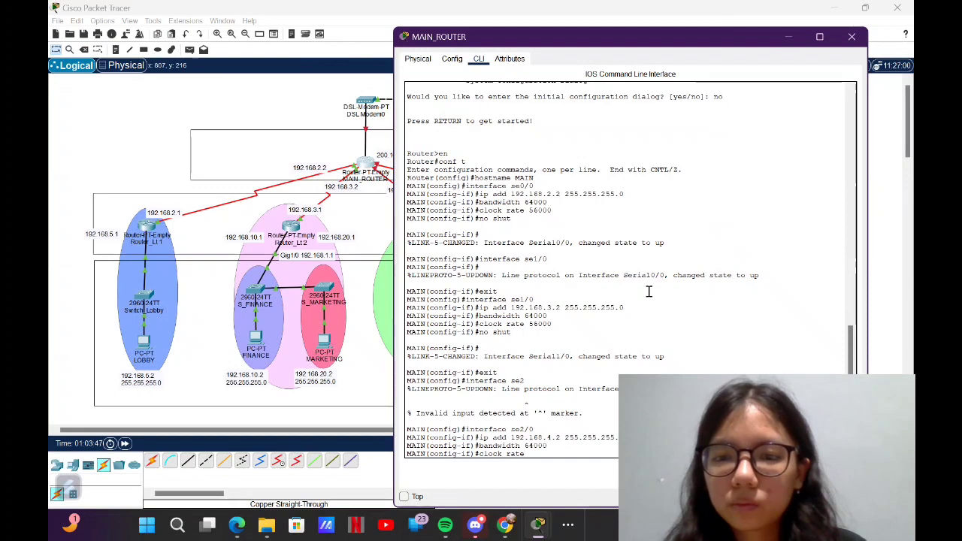
text( 56000)
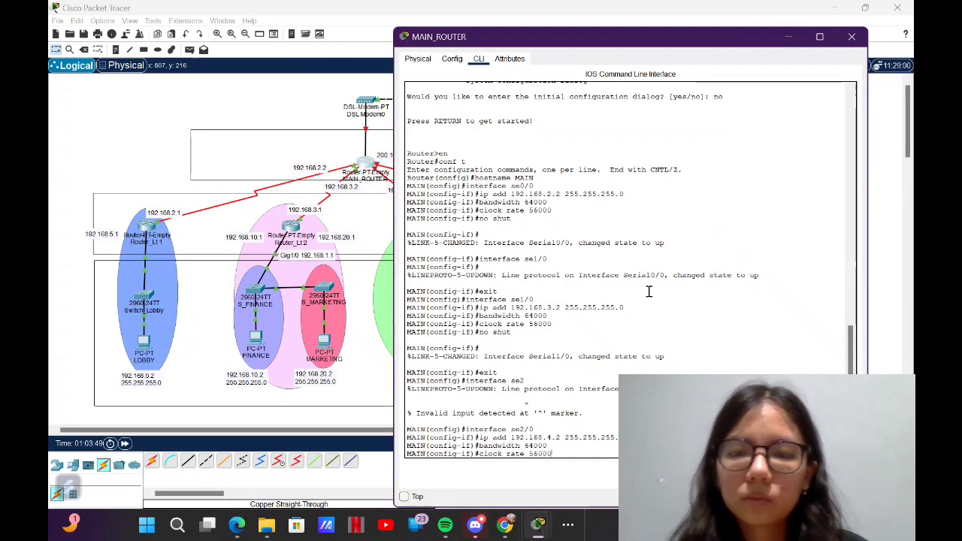
key(Return)
text(no shut)
key(Return)
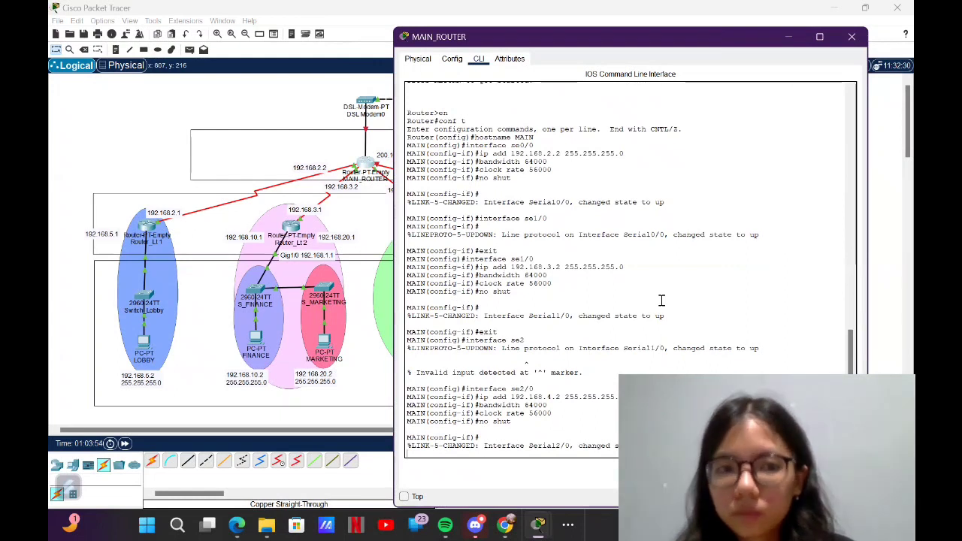
key(Return)
text(exit)
key(Return)
Step: Enter interface se3/0 on the main router and assign it IP address 192.168.5.2 with mask 255.255.255.0
text(inter)
key(Return)
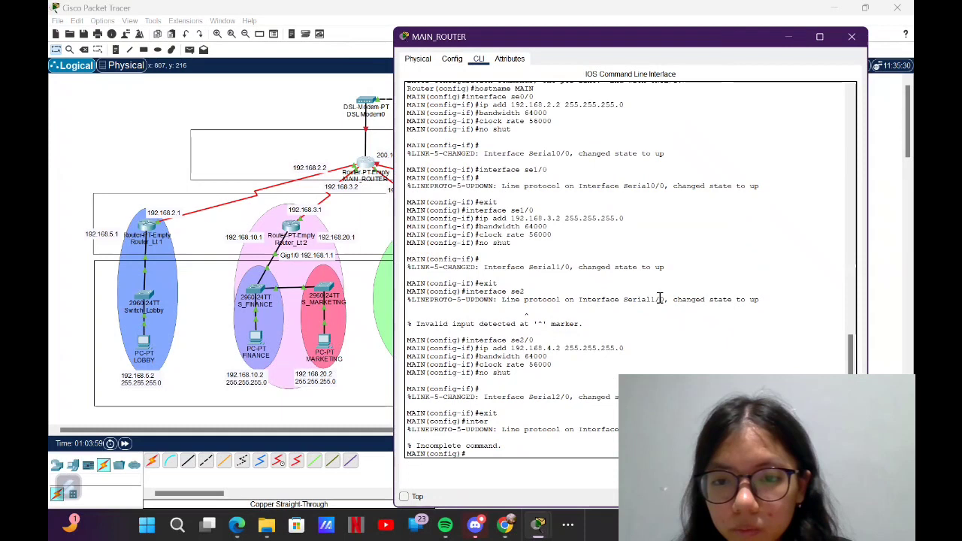
text(face se)
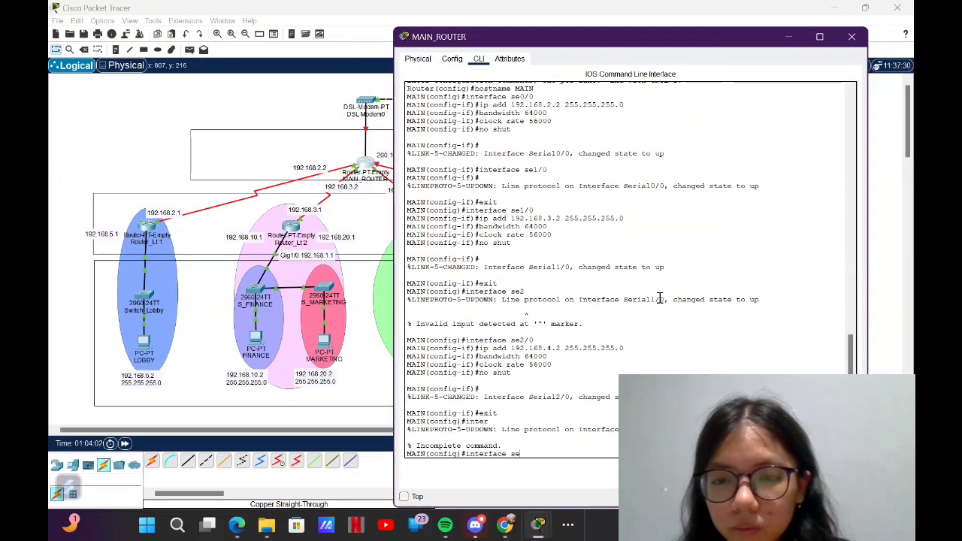
text(3/0)
key(Return)
text(ip add 192.168)
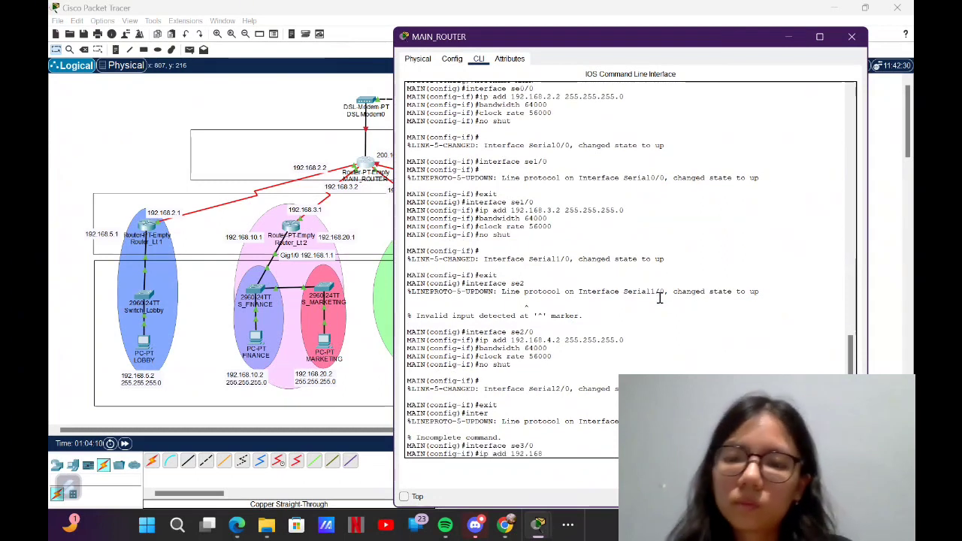
text(.5.2)
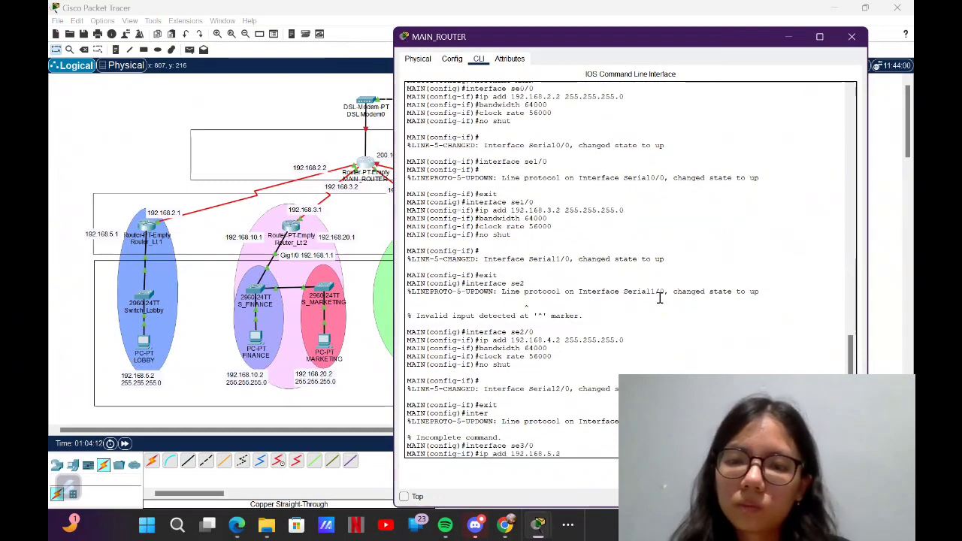
text( 255.255.255.0)
key(Return)
Step: Give se3/0 bandwidth 64000 and clock rate 56000, enable it and return to global configuration mode
text(bandwidth 64000)
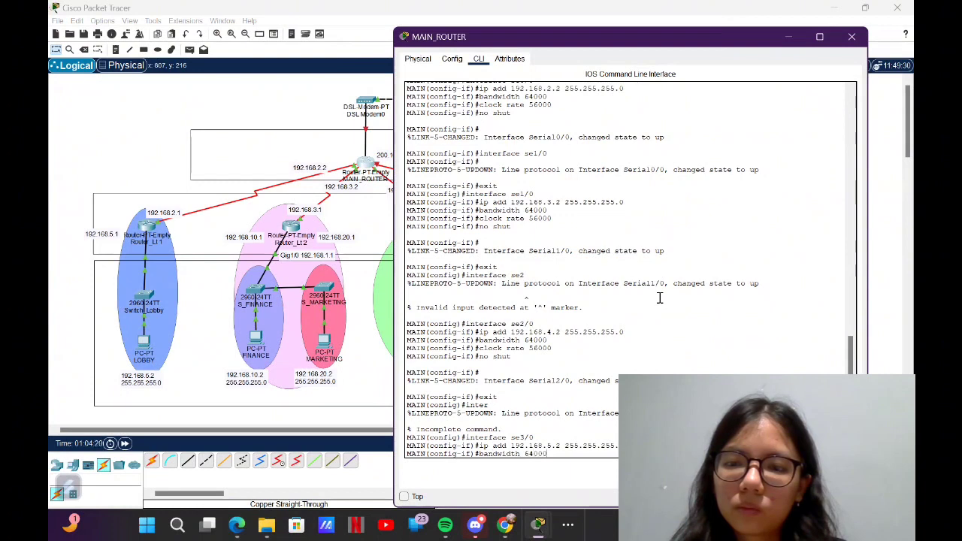
key(Return)
text(clock rate 56)
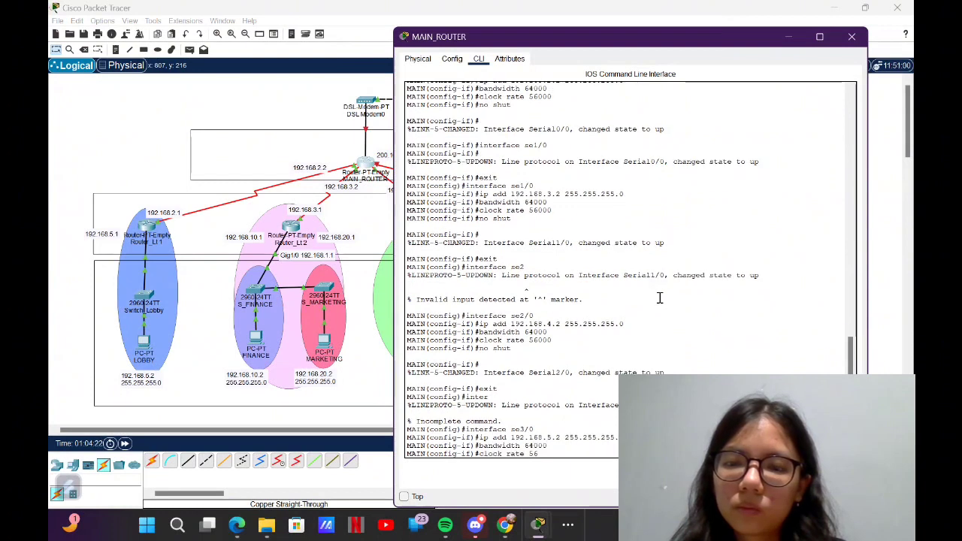
text(000)
key(Return)
text(no)
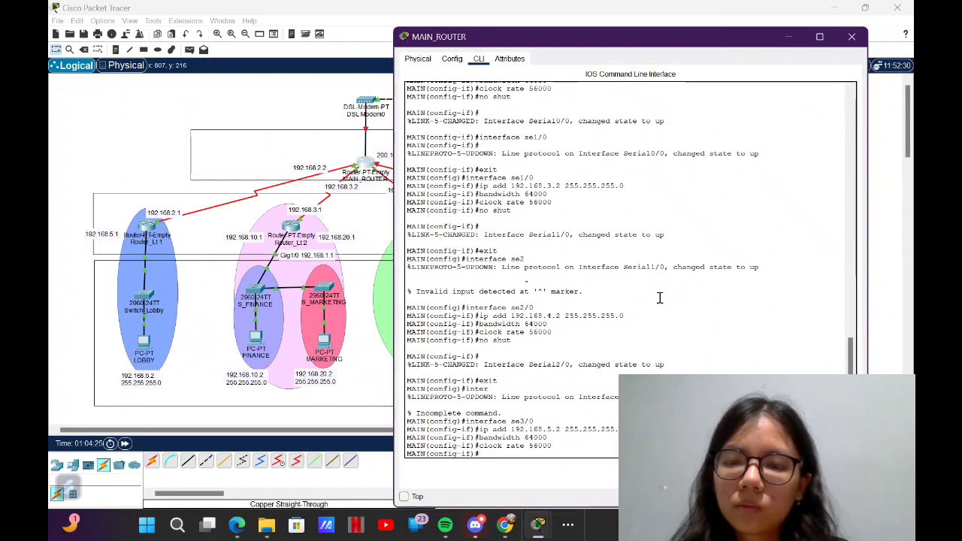
text( shut)
key(Return)
text(exit)
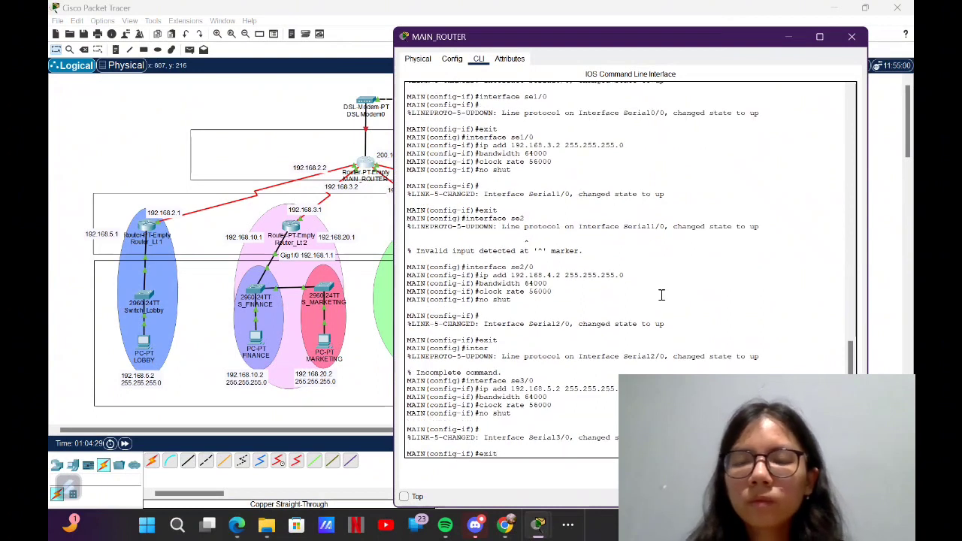
key(Return)
text(router rip)
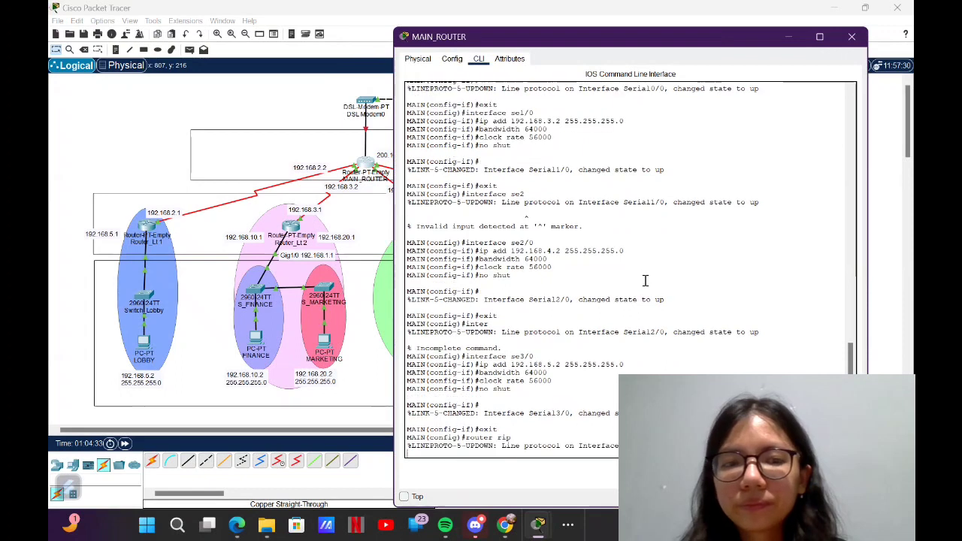
text(e)
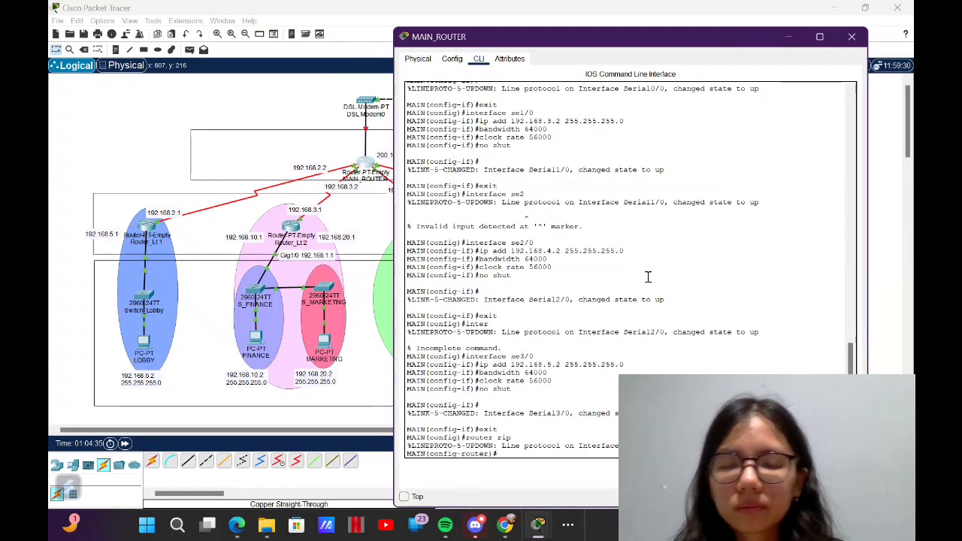
text(xit)
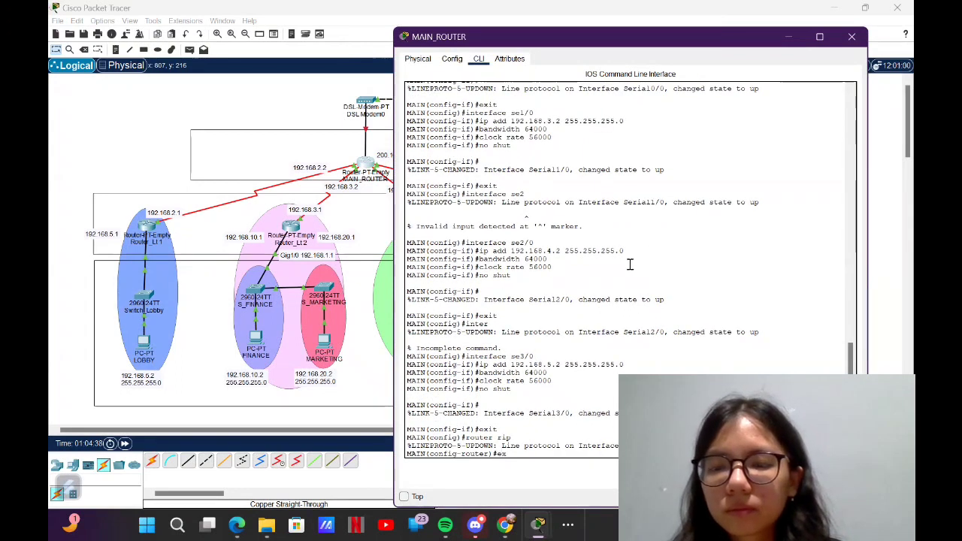
key(Return)
Step: Move the DSL modem slightly farther above the main router and enter interface fa4/0 in the main router's configuration
text(interface)
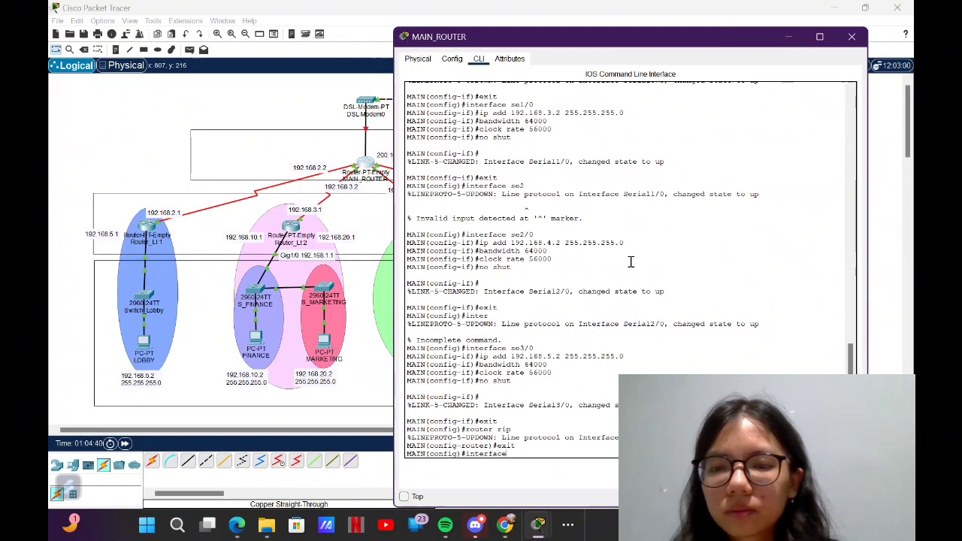
click(366, 133)
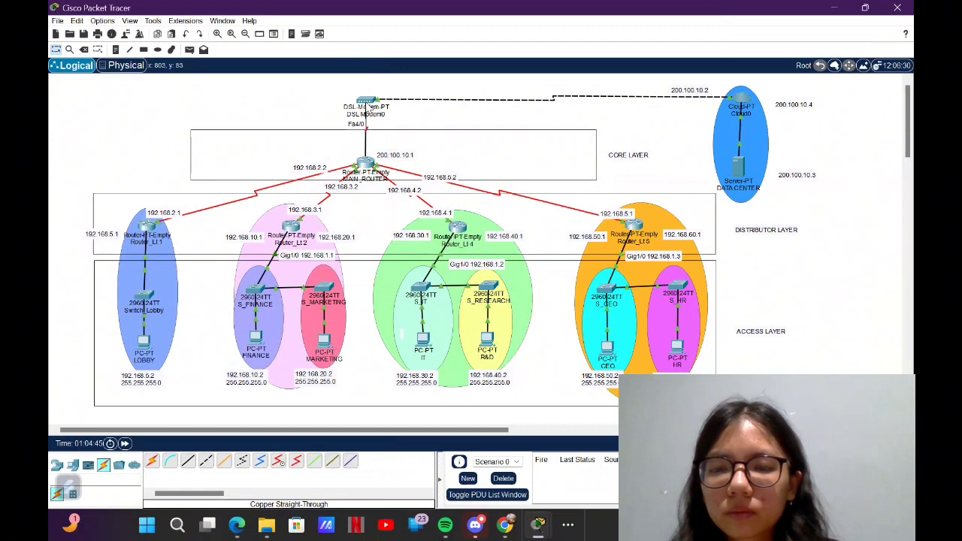
drag(367, 102, 366, 89)
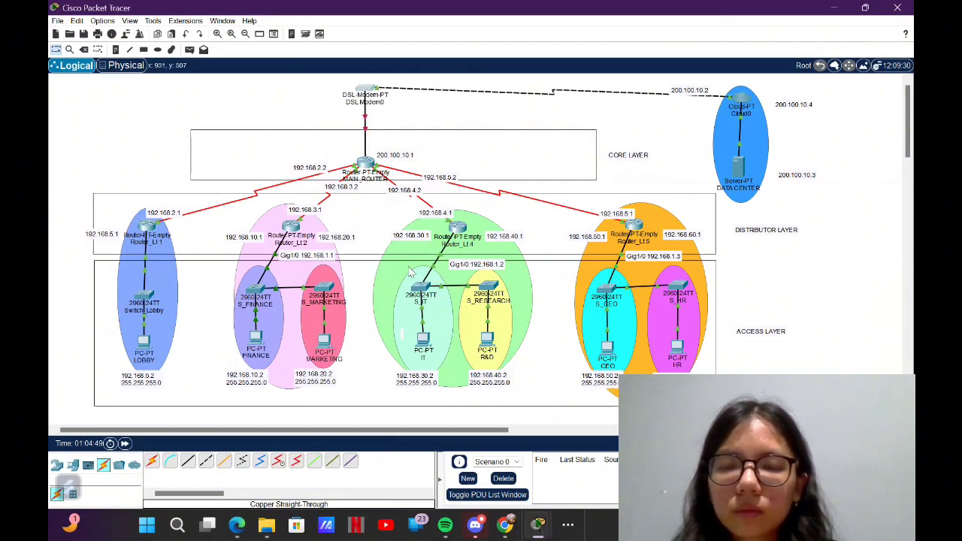
click(368, 163)
text(face fa4/0)
key(Return)
Step: Assign fa4/0 IP address 200.100.10.1 with mask 255.255.255.0, enable it and return to global configuration mode
text(ip add 200.100.10.1)
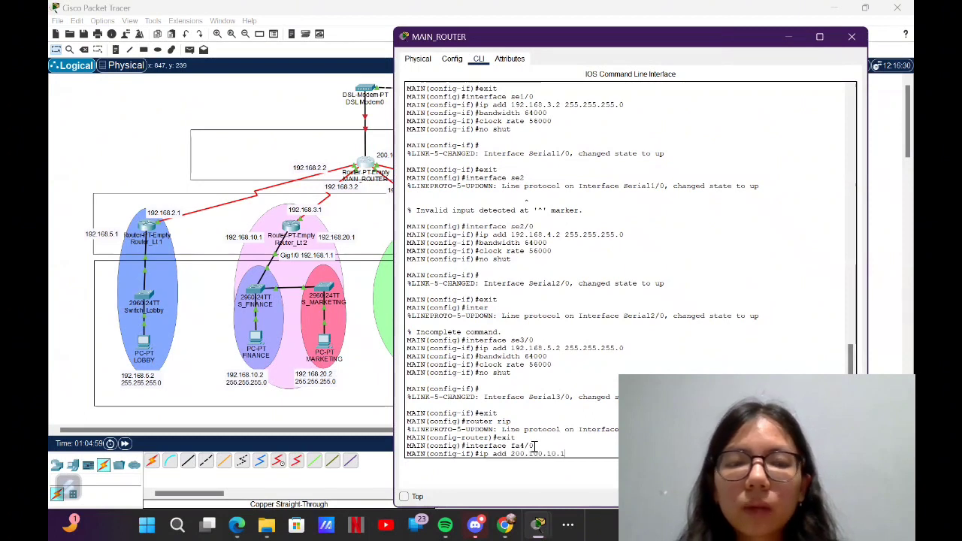
text( 255.255.255)
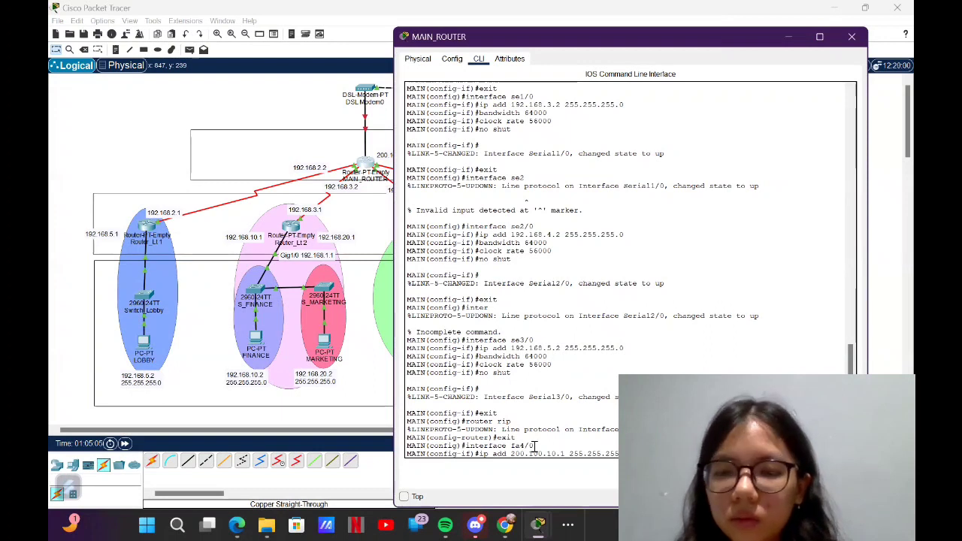
key(Return)
text(no shutdown)
key(Return)
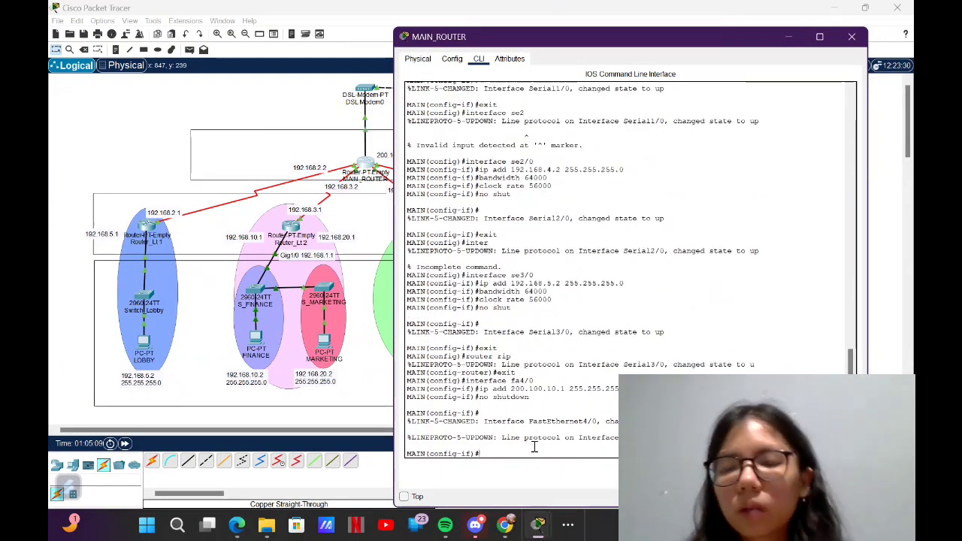
text(exit)
key(Return)
Step: Enter RIP configuration on the main router and add networks 200.100.10.1 and 192.168.2.2
text(router rip)
key(Return)
text(netwo)
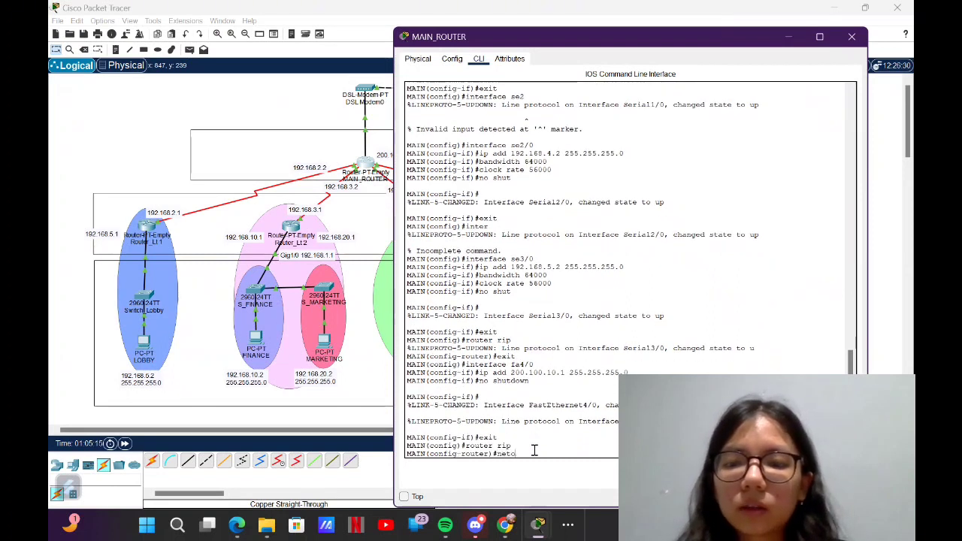
text(rk 200.100)
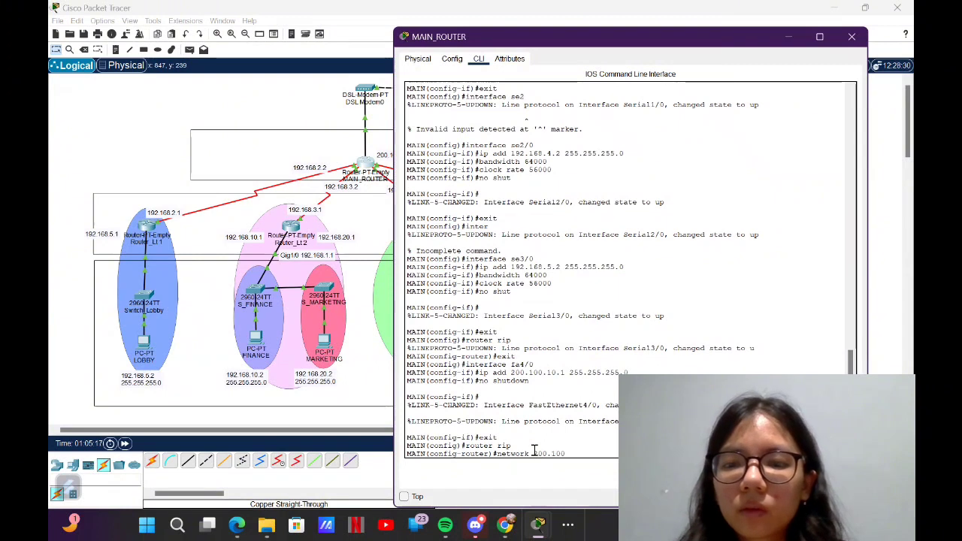
text(.10.1)
key(Return)
text(network 192.168.2.2)
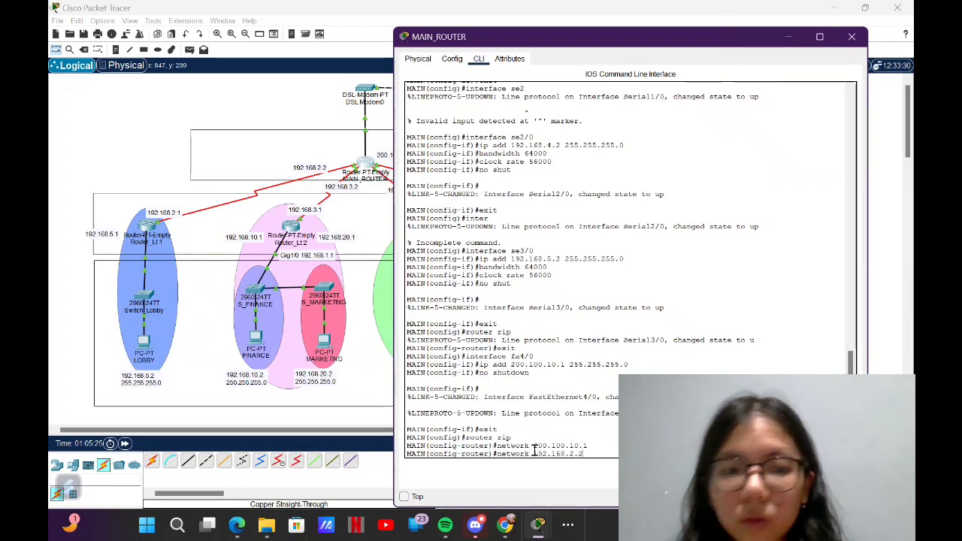
key(Return)
Step: Add networks 192.168.3.2 and 192.168.4.2 to the main router's RIP configuration
text(network 192.168.)
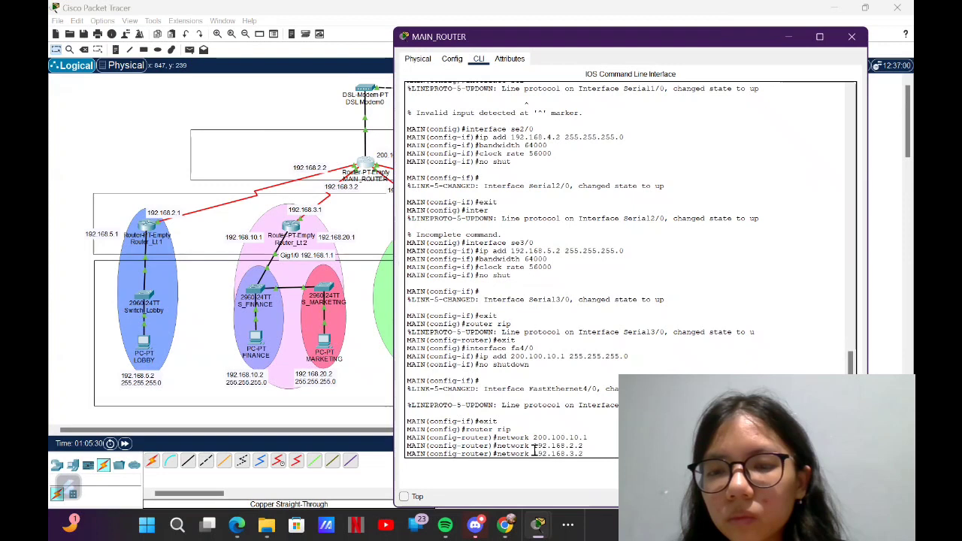
text(3.2)
key(Return)
text(network 192.168.4.2)
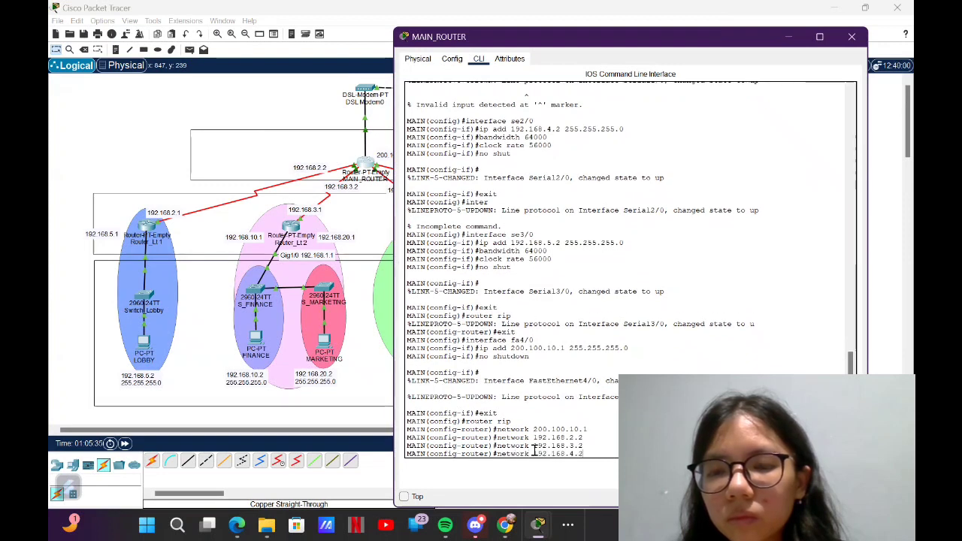
key(Return)
Step: Add network 192.168.6.2 to the main router's RIP configuration and return to global configuration mode
text(network 192.168.)
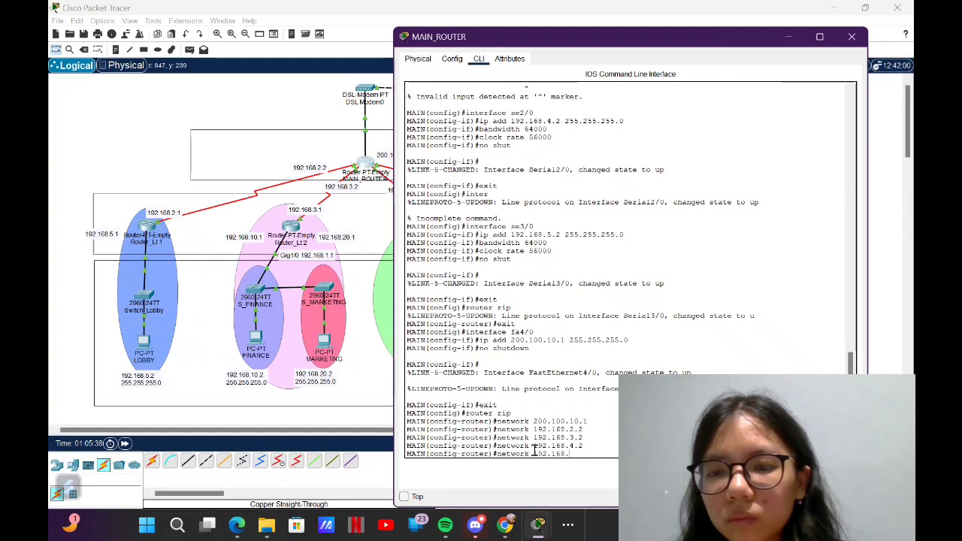
text(5.)
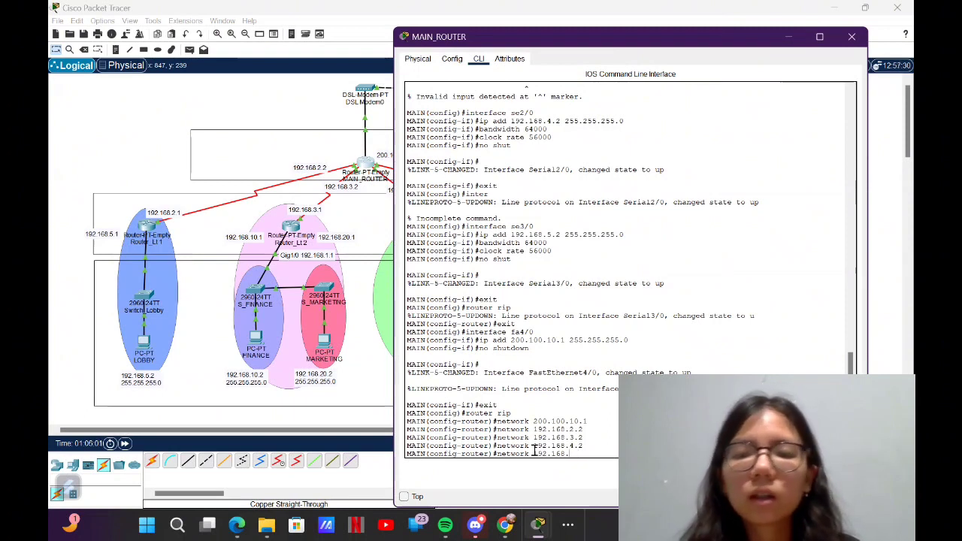
text(2)
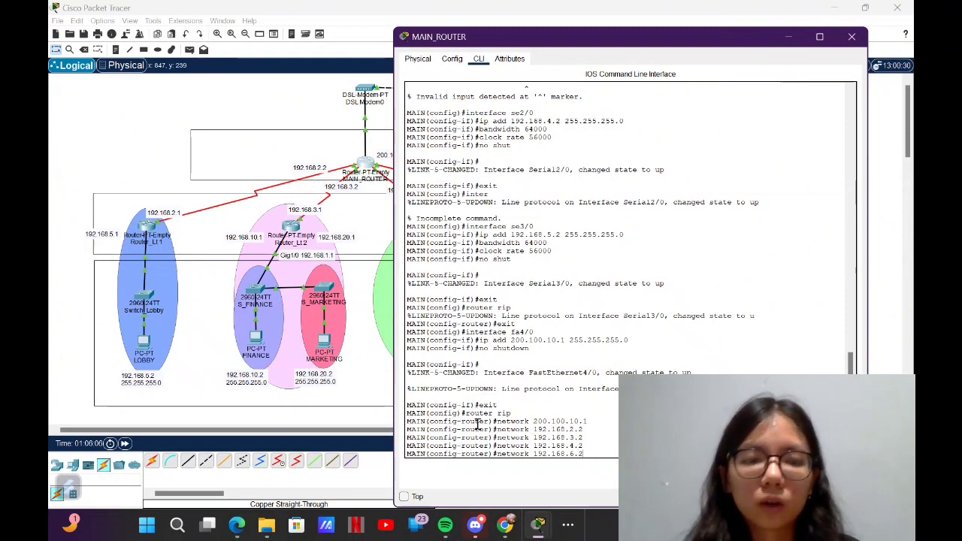
key(Return)
text(exit)
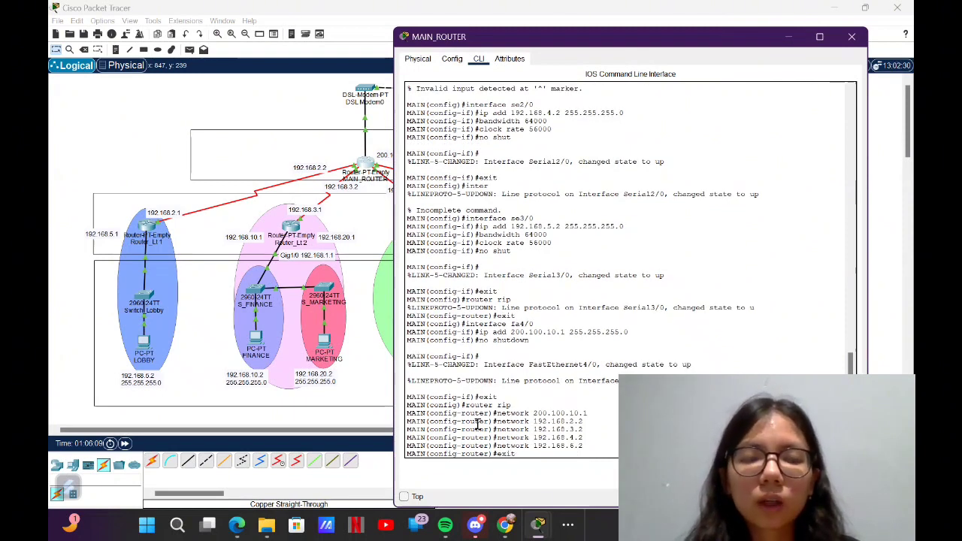
key(Return)
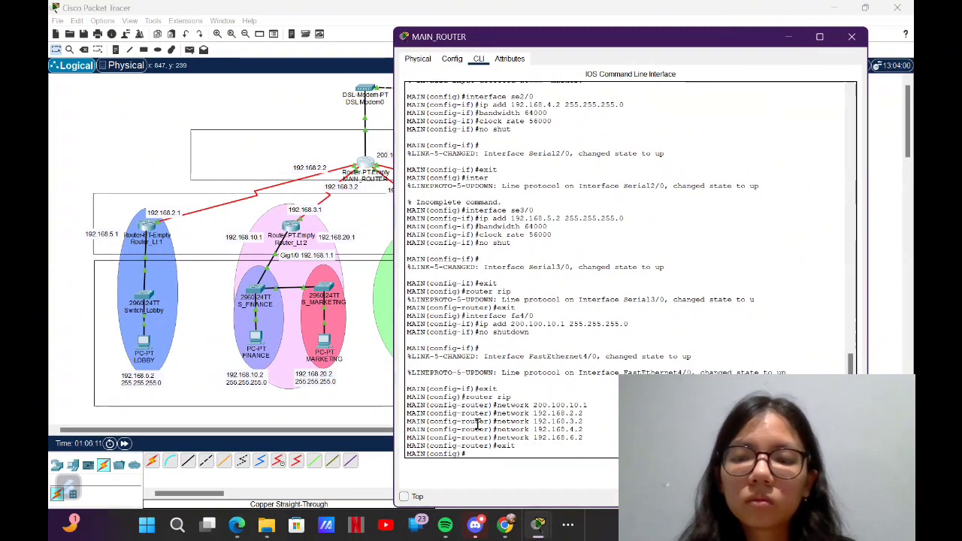
Step: Leave configuration mode on the main router and save its configuration with write
key(ctrl+z)
key(Return)
text(write)
key(Return)
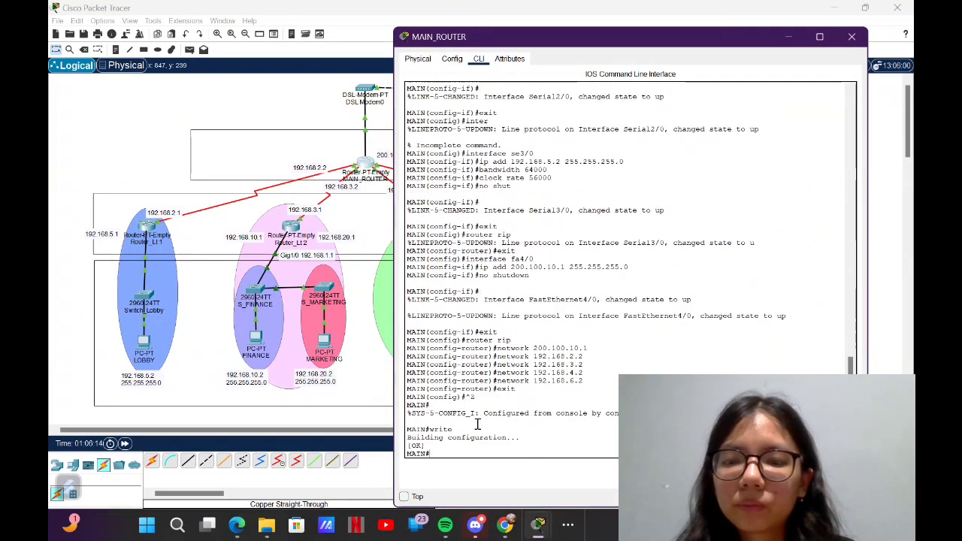
Step: Change the address labels on the serial link between the main router and Router_Lt 5 to 192.168.6.1 and 192.168.6.2
click(130, 161)
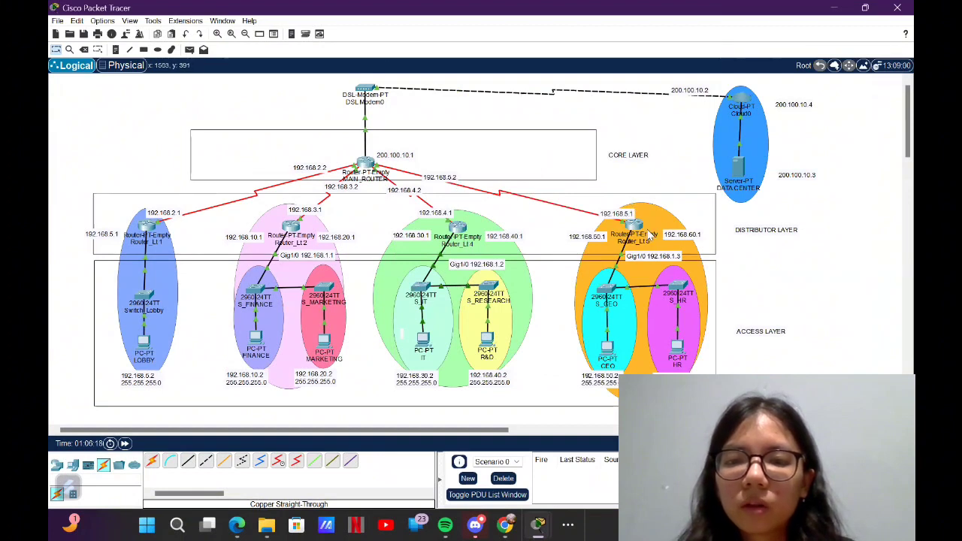
click(628, 215)
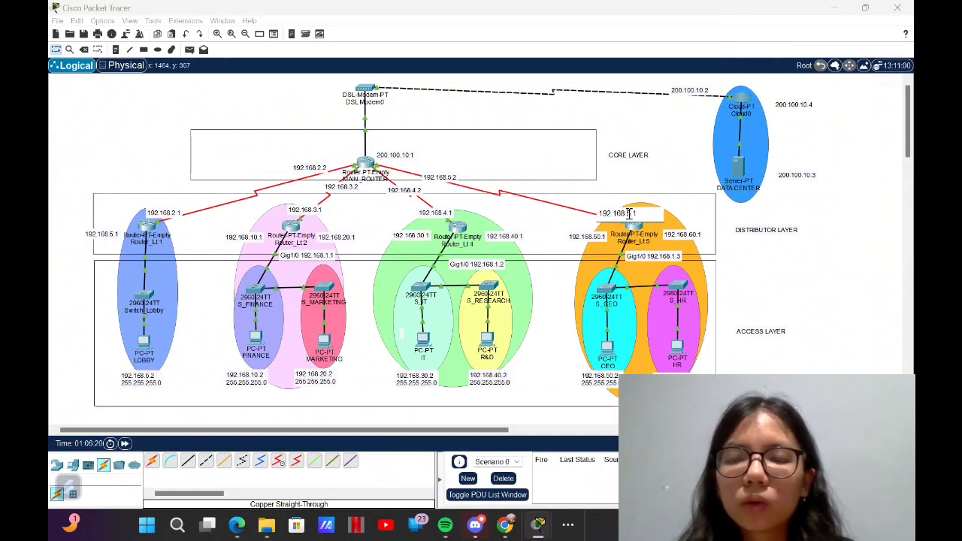
click(452, 179)
click(453, 181)
click(455, 178)
key(BackSpace)
text(6)
click(234, 104)
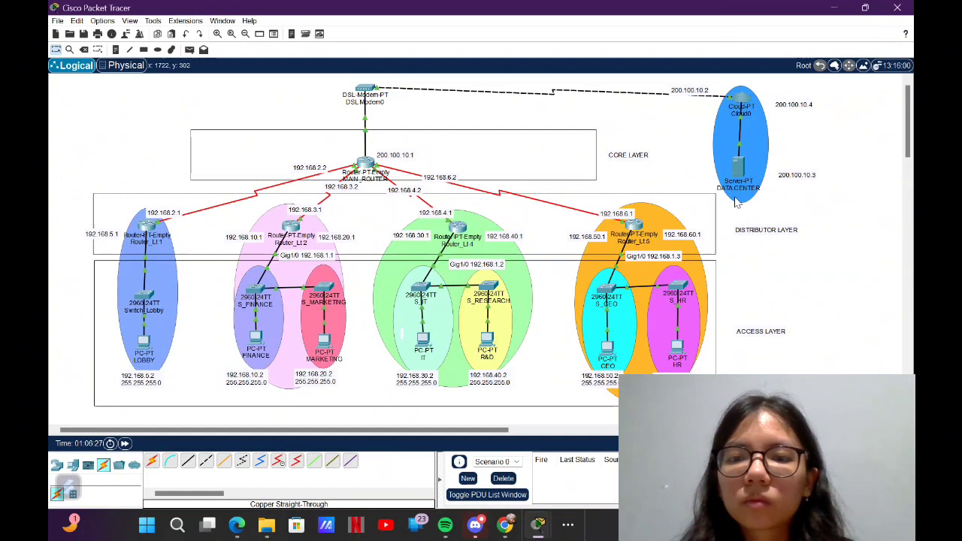
Step: Open Router_Lt 5's command line, enter global configuration mode and select interface se0/0
click(635, 226)
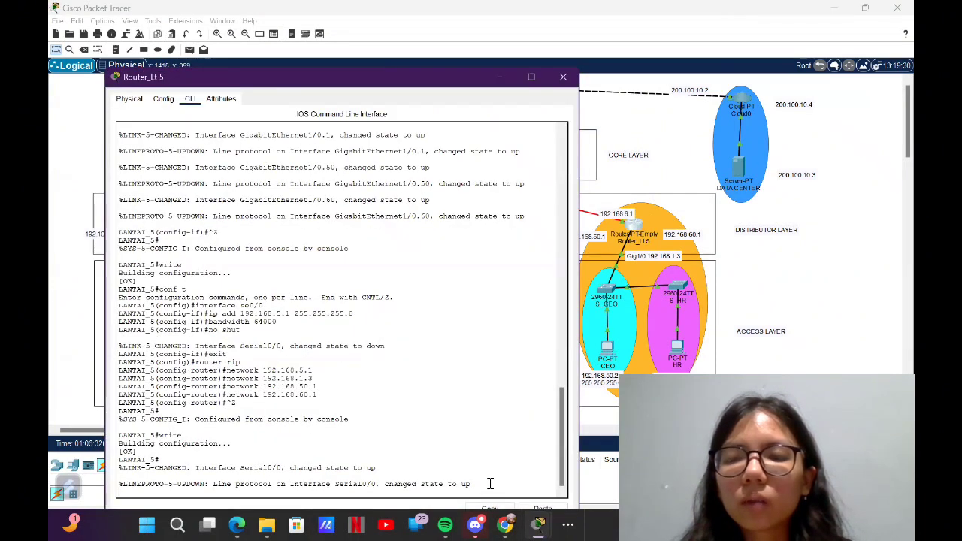
key(Return)
text(conf t)
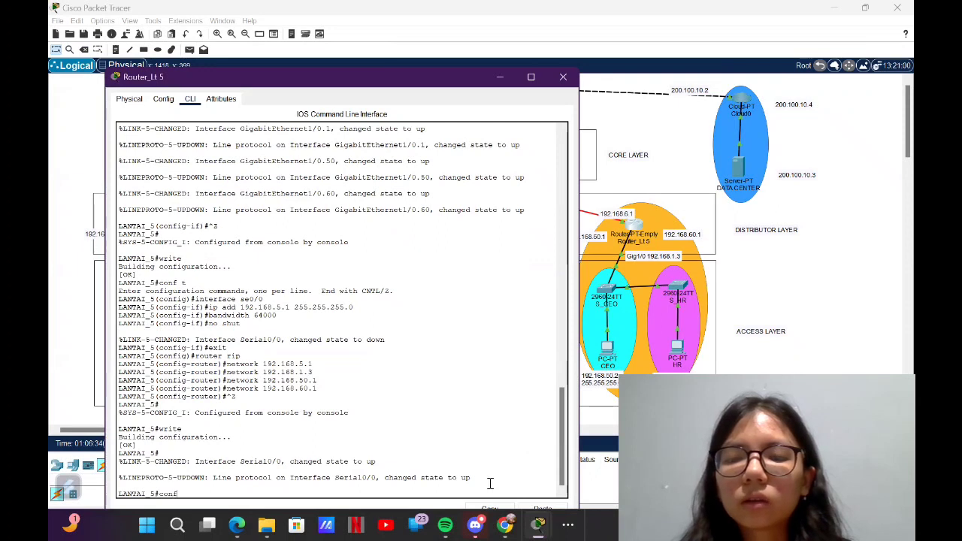
key(Return)
text(interface se)
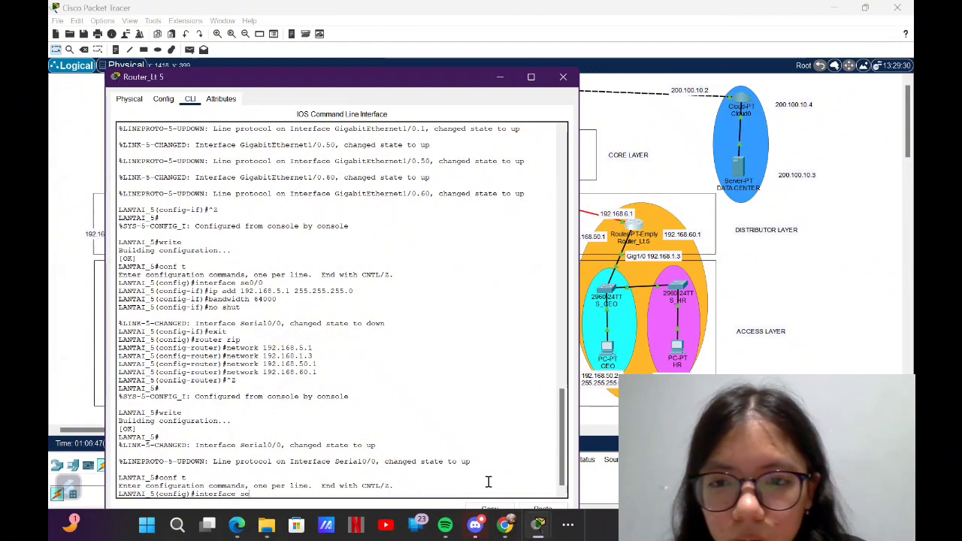
text(/0)
key(Return)
text(ip add)
key(BackSpace)
key(BackSpace)
key(BackSpace)
key(BackSpace)
key(BackSpace)
key(BackSpace)
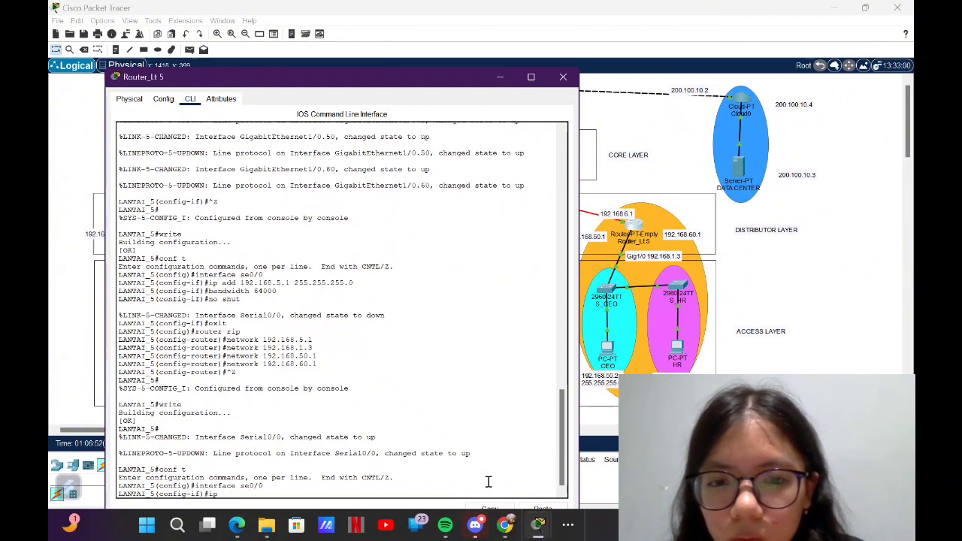
text(no)
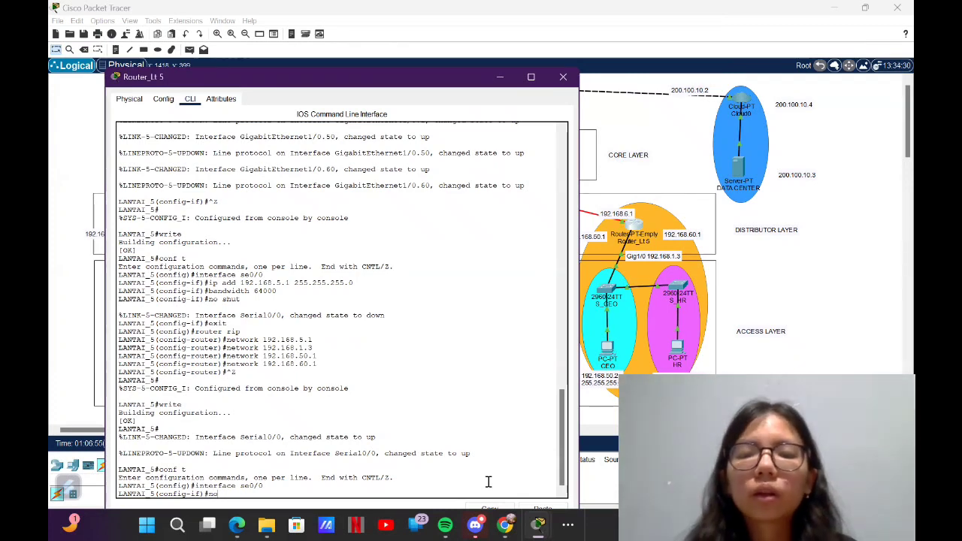
key(BackSpace)
key(BackSpace)
Step: Give serial interface se0/0 the address 192.168.6.1 255.255.255.0 with bandwidth 64000 and enable it with no shut
text(ip add 192)
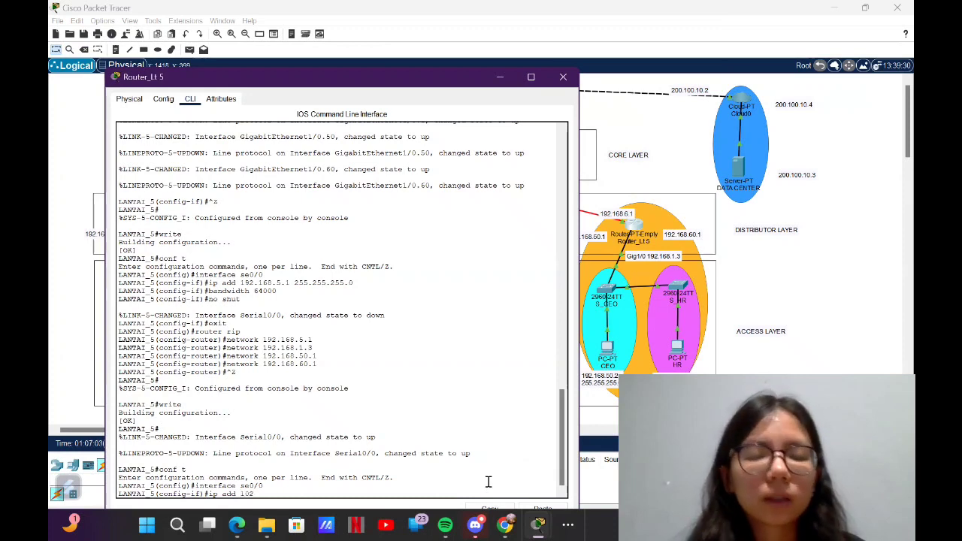
key(BackSpace)
text(2.168)
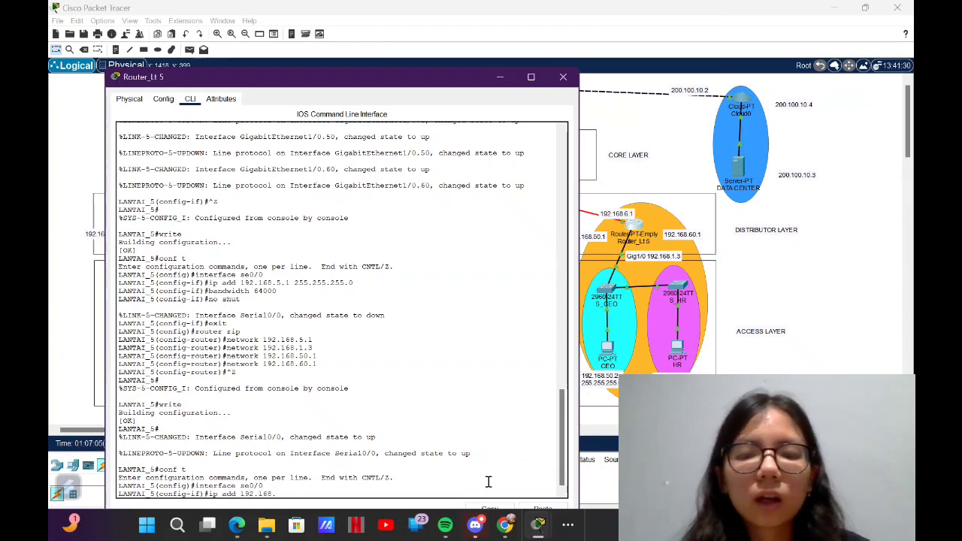
text(.6.1 255.255.255.0)
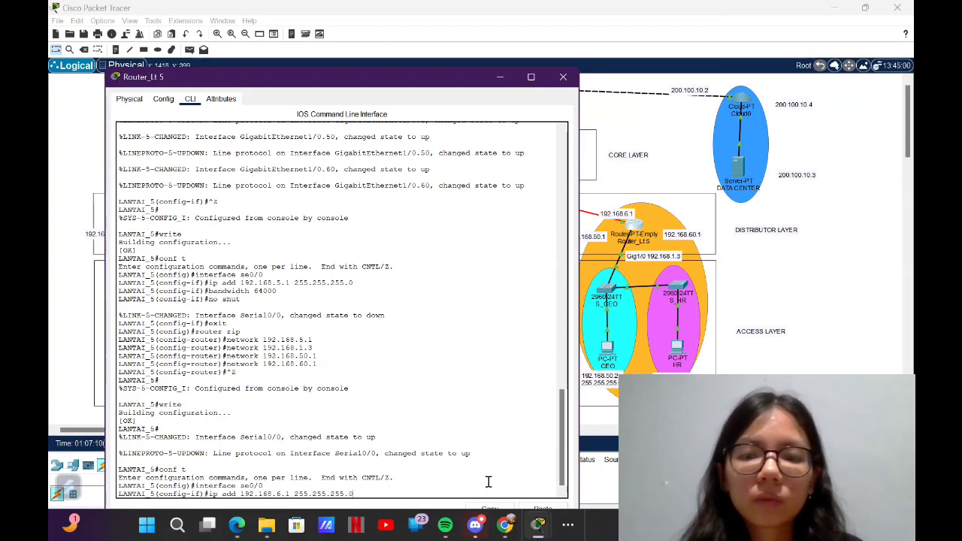
key(Return)
text(bandwidth 64000)
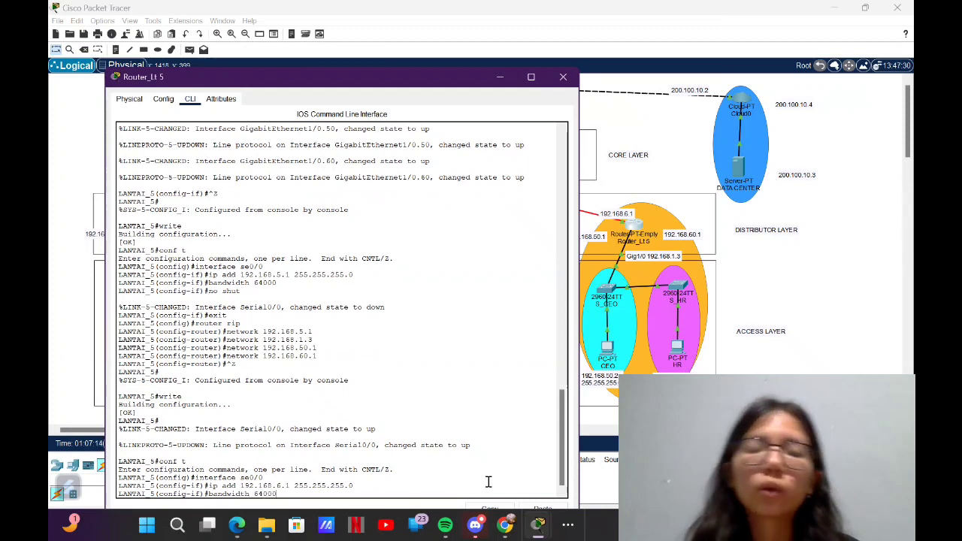
key(Return)
text(no)
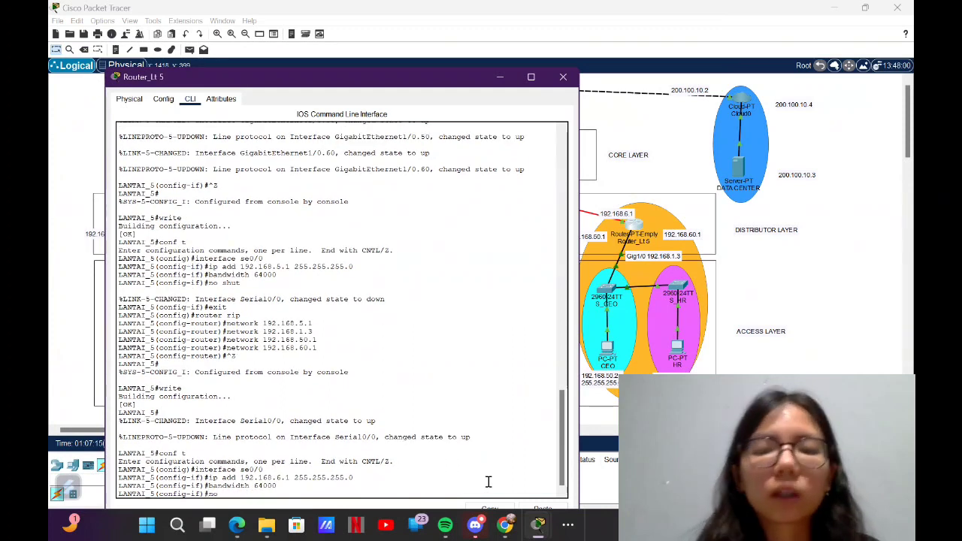
text( shut)
key(Return)
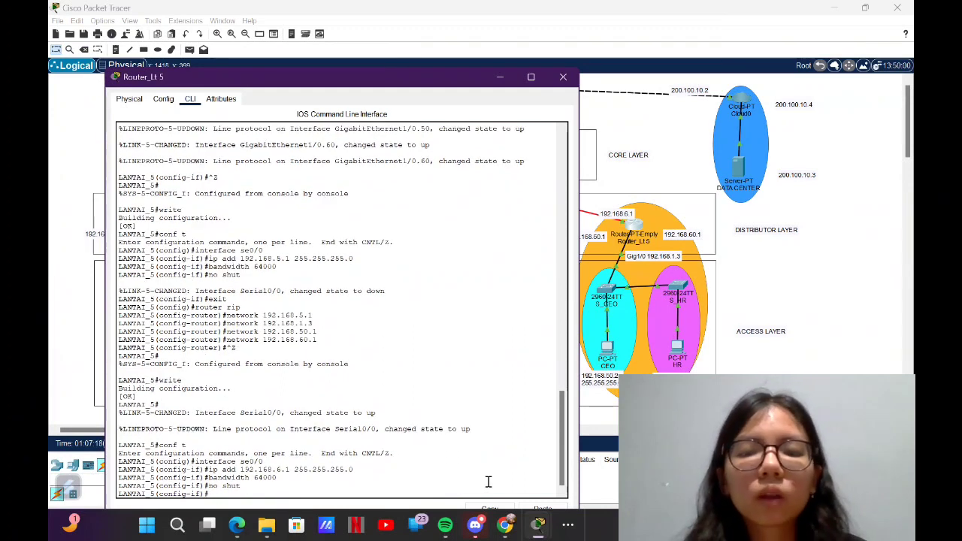
Step: Leave configuration mode on Router_Lt 5 and save its configuration with write
key(ctrl+z)
key(Return)
text(write)
key(Return)
Step: Show Router_Lt 5's running configuration and page through it to examine the interface addresses and RIP networks
text(show run)
key(Return)
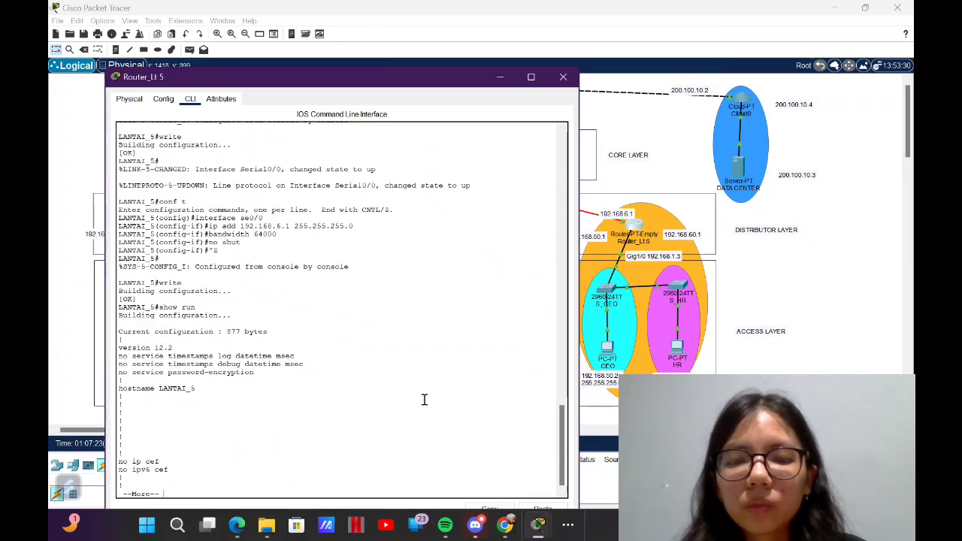
scroll(398, 422, down, 1)
key(Return)
key(Return)
key(Return)
key(Return)
key(Return)
key(Return)
key(Return)
key(Return)
key(Return)
key(Return)
key(Return)
key(Return)
key(Return)
key(Return)
key(Return)
key(Return)
key(Return)
key(Return)
key(Return)
key(Return)
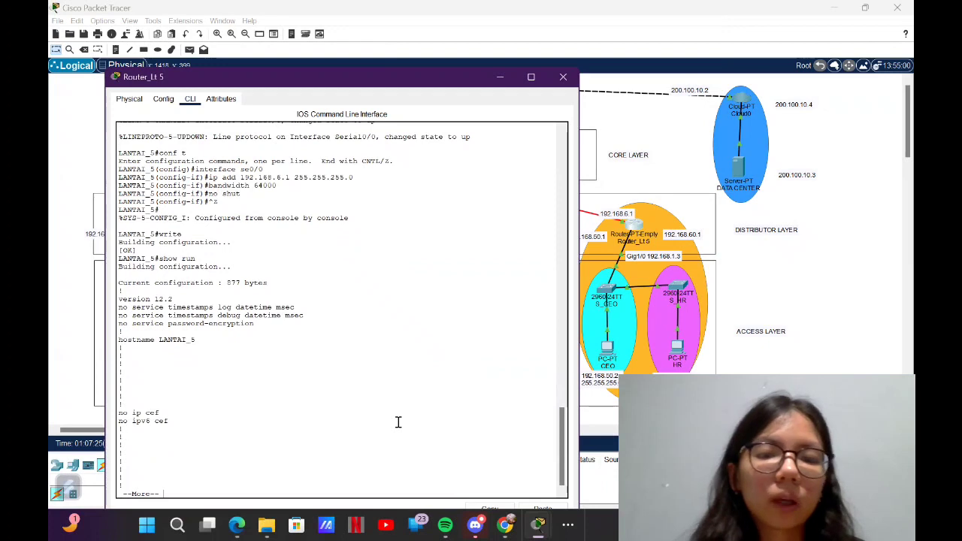
key(Return)
key(Return)
key(Return)
key(Return)
key(Return)
key(Return)
key(Return)
key(Return)
key(Return)
key(Return)
key(Return)
key(Return)
key(Return)
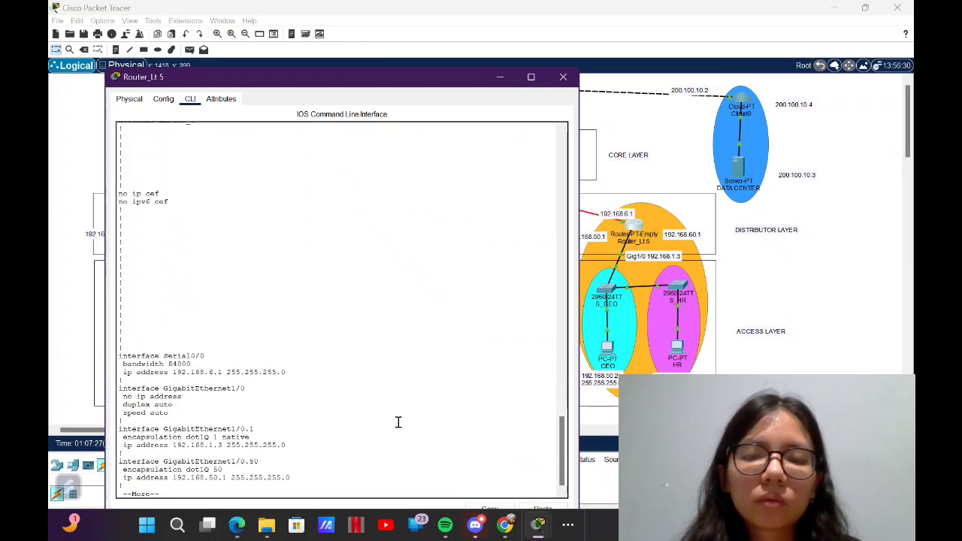
key(Return)
key(Return)
key(Return)
key(Return)
key(Return)
key(Return)
key(Return)
key(Return)
key(Return)
key(Return)
key(Return)
key(Return)
key(Return)
key(Return)
key(Return)
key(Return)
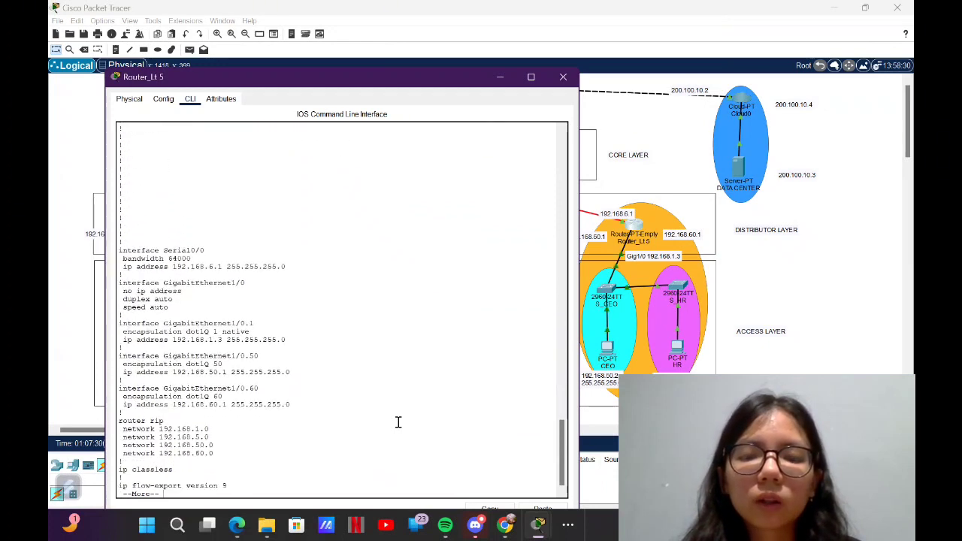
key(Return)
key(Return)
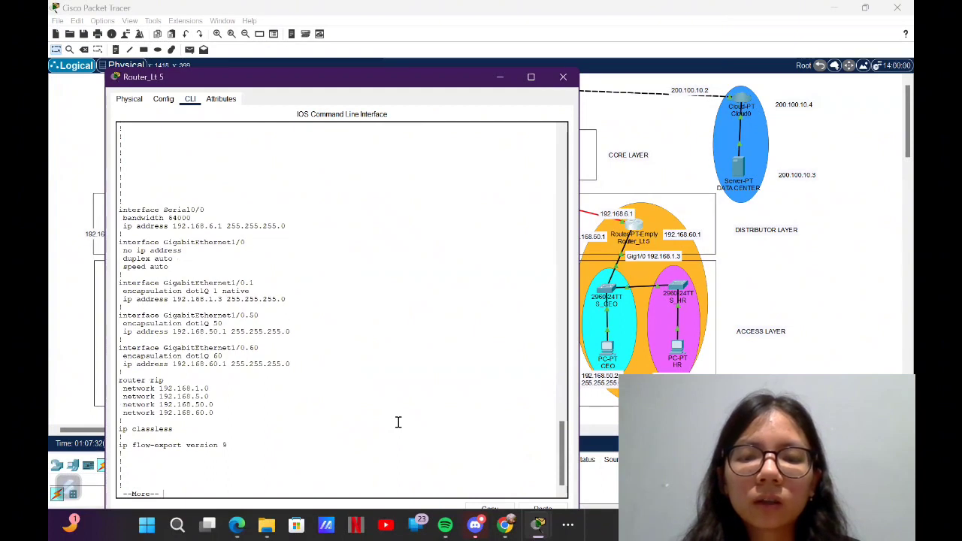
key(Return)
key(Return)
key(Return)
key(Return)
key(Return)
key(Return)
key(Return)
key(Return)
key(Return)
key(Return)
key(Return)
key(Return)
key(Return)
key(Return)
key(Return)
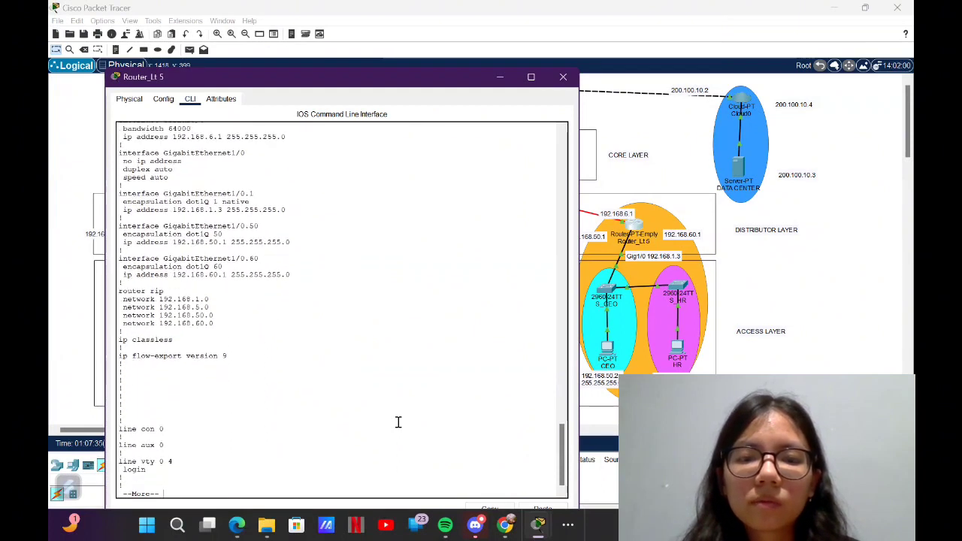
key(Return)
key(Return)
Step: Remove network 192.168.5.0 from Router_Lt 5's RIP configuration and return to privileged mode
text(conf t)
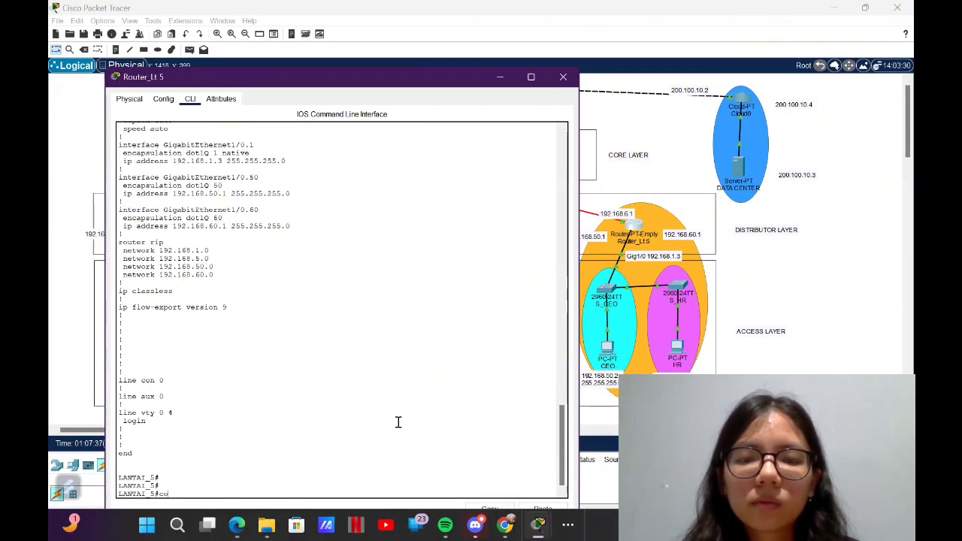
key(Return)
text(router rip)
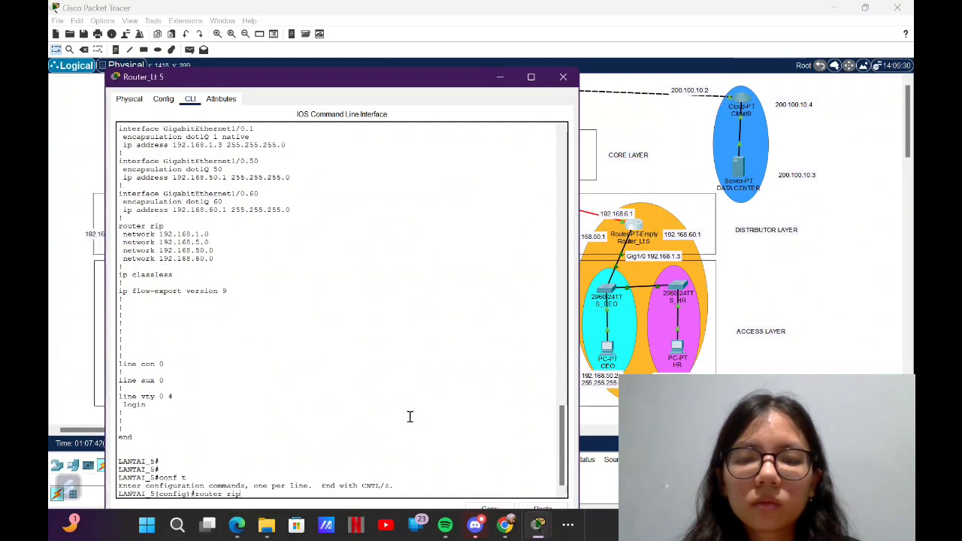
key(Return)
text(n)
text(outer)#no ip s)
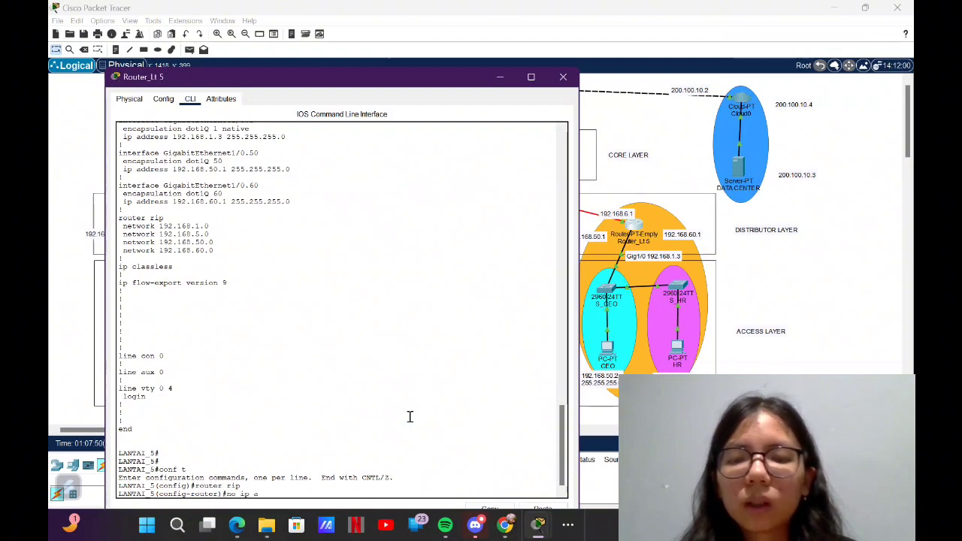
key(BackSpace)
key(BackSpace)
key(BackSpace)
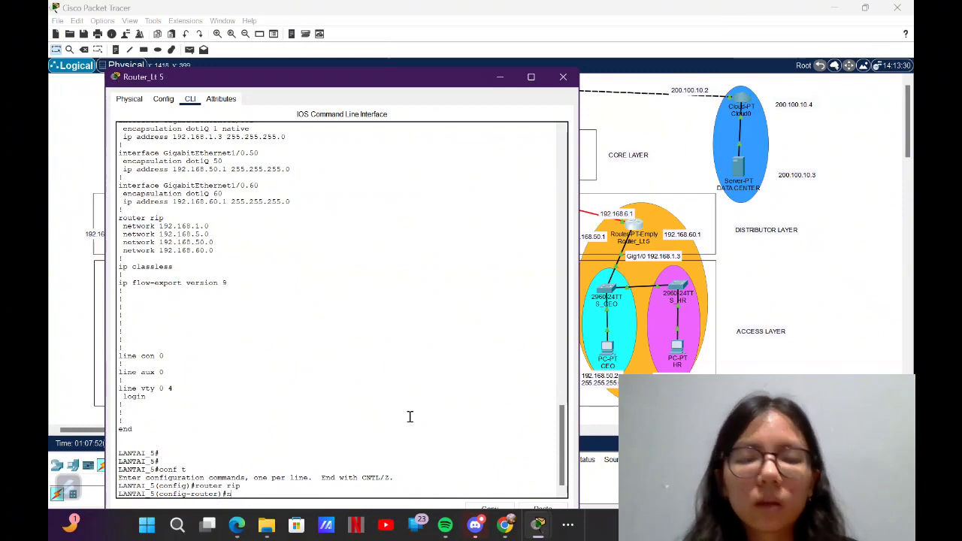
click(567, 525)
click(567, 524)
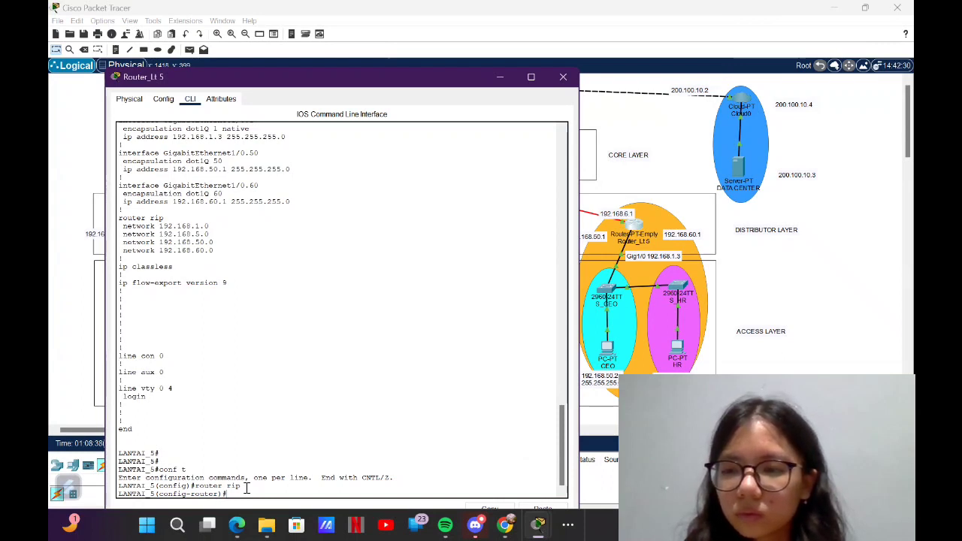
text(o network 192.168.5.0)
key(Return)
key(ctrl+z)
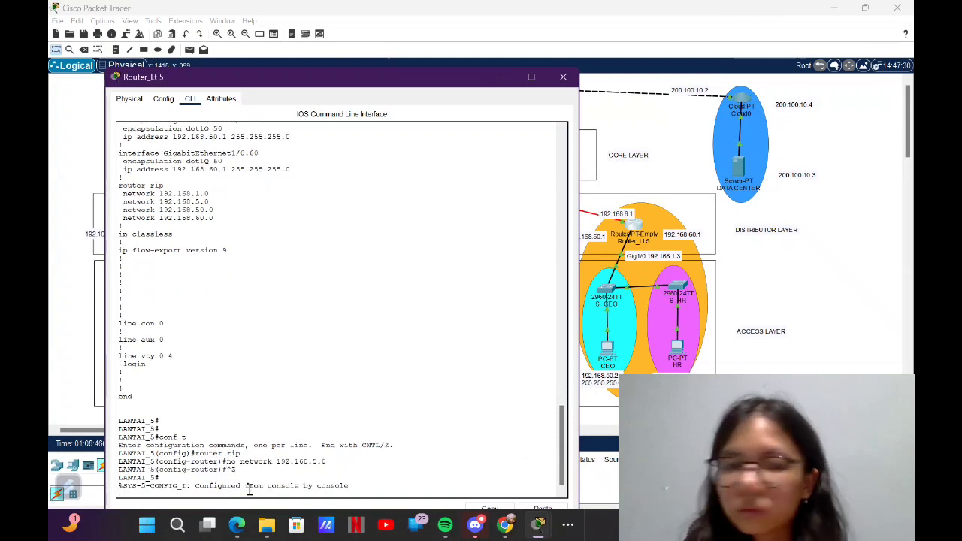
key(Return)
Step: Show the running configuration again and page to its end to check the networks left under router rip
text(show run)
key(Return)
key(space)
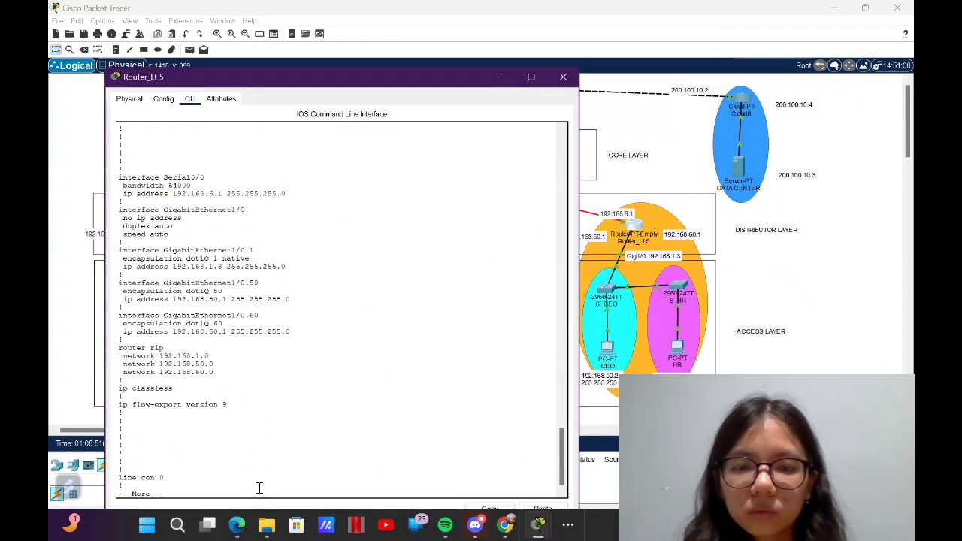
key(Return)
key(Return)
key(Return)
key(Return)
key(Return)
key(Return)
key(Return)
key(Return)
key(Return)
key(Return)
key(Return)
key(Return)
Step: Add network 192.168.6.0 to Router_Lt 5's RIP configuration and leave configuration mode
text(conf t)
key(Return)
text(router ri)
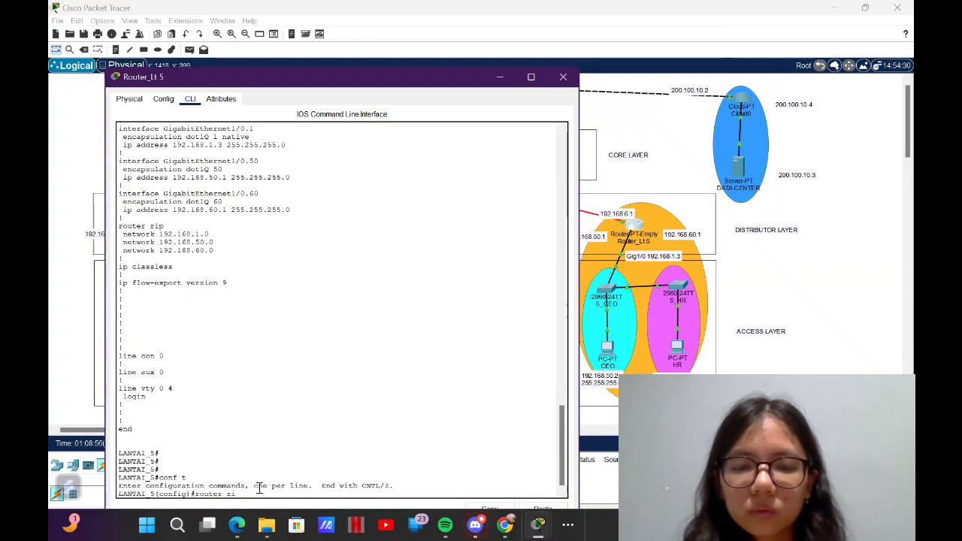
text(p)
key(Return)
text(network 192.1)
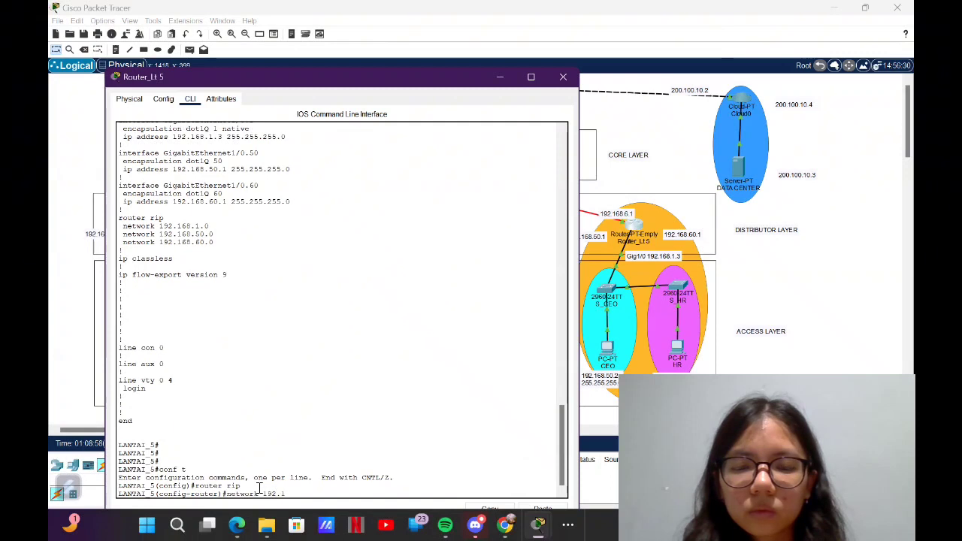
text(68.6.0)
key(Return)
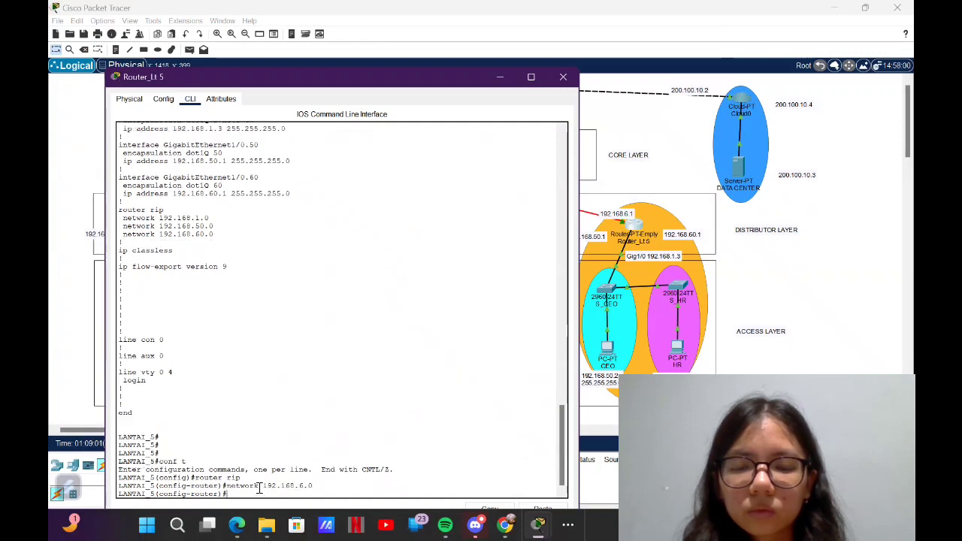
key(ctrl+z)
Step: Show the running configuration once more and check that router rip includes the newly added network
text(show)
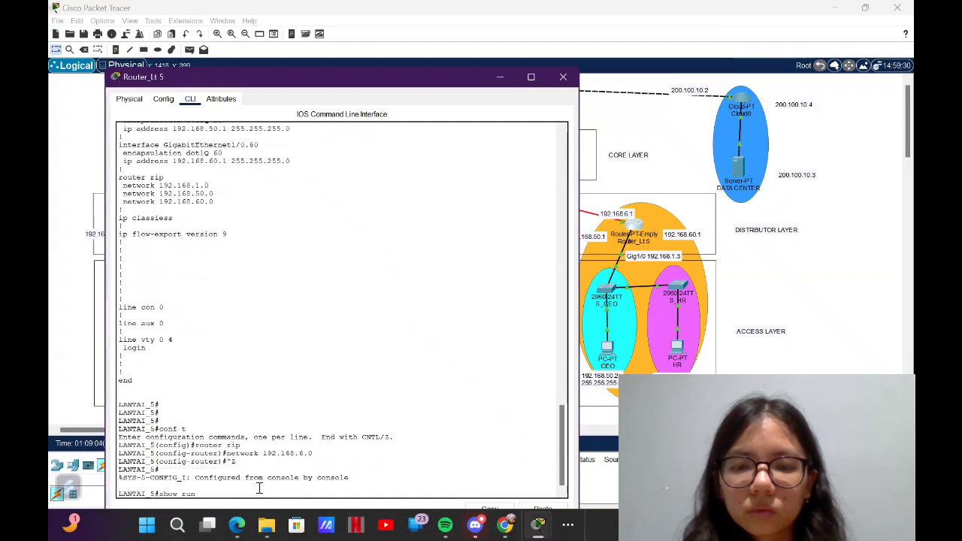
text( run)
key(Return)
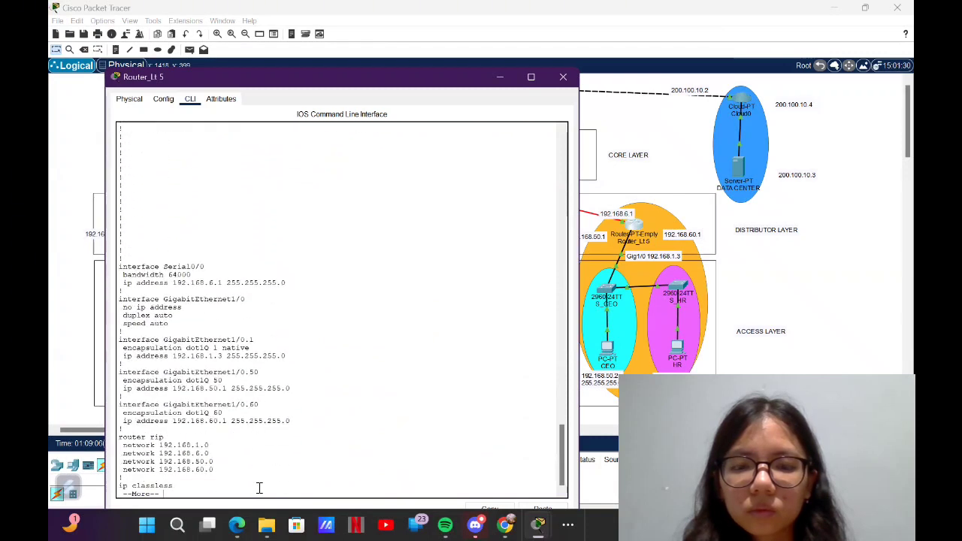
key(Return)
key(Return)
key(Return)
key(Return)
key(Return)
key(Return)
key(Return)
key(Return)
key(Return)
key(Return)
key(Return)
key(Return)
key(Return)
key(Return)
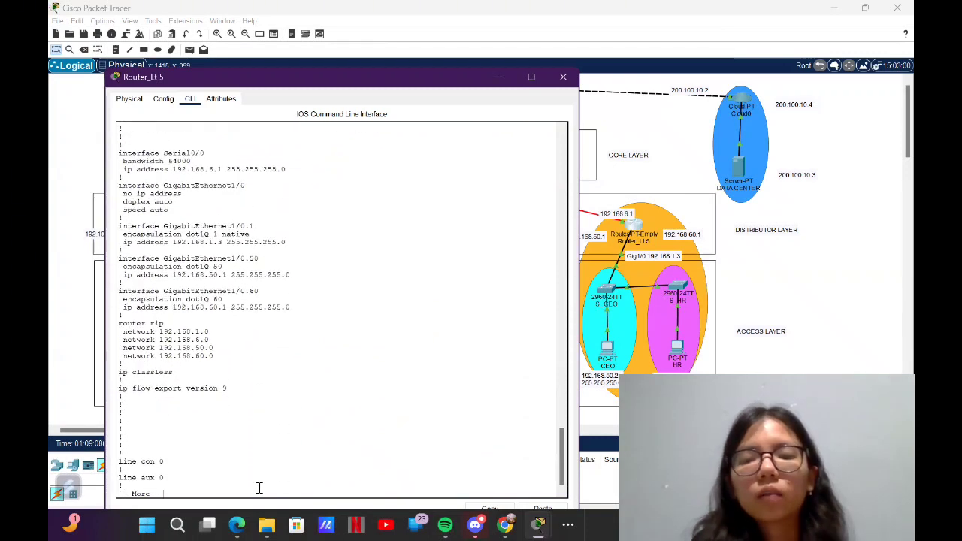
key(Return)
key(Return)
key(Return)
key(Return)
key(Return)
key(Return)
key(Return)
key(Return)
key(Return)
Step: Save Router_Lt 5's corrected RIP configuration and return to the network topology
text(wr)
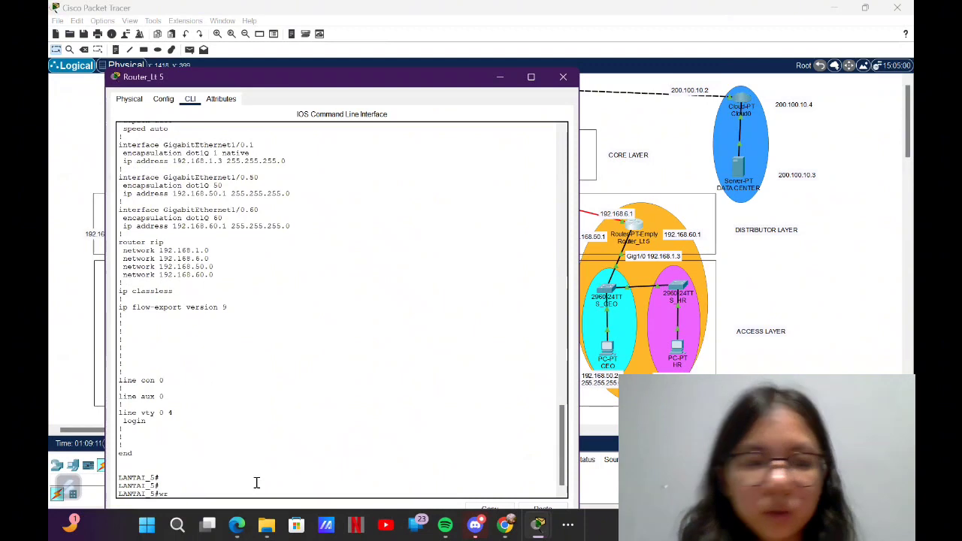
key(Return)
click(792, 311)
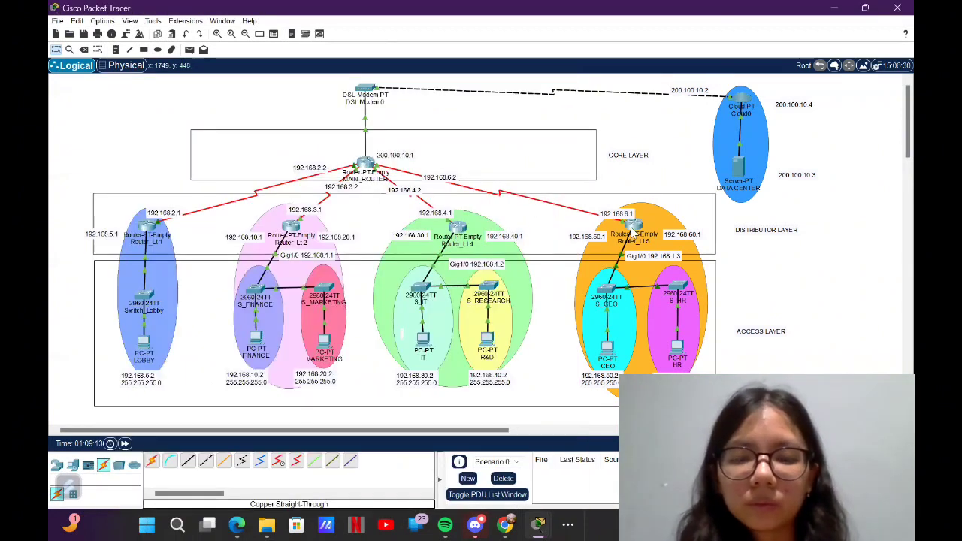
Step: Assign IP address 192.168.6.2 with mask 255.255.255.0 to interface se3/0 on MAIN_ROUTER
click(372, 164)
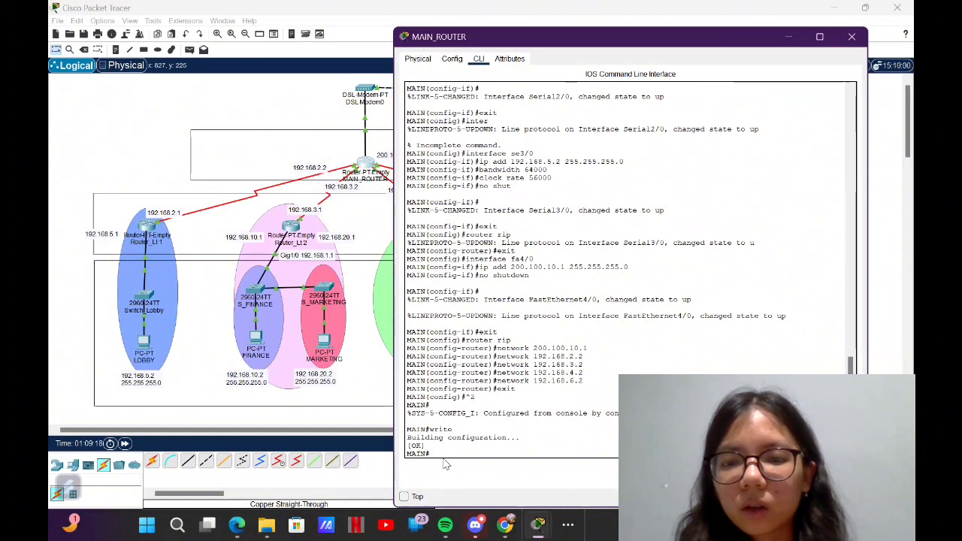
text(conf t)
key(Return)
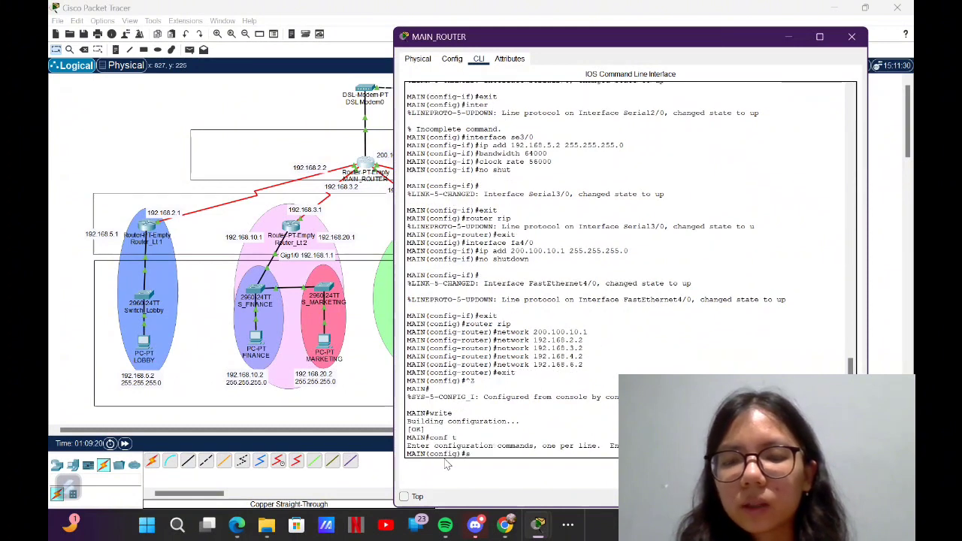
text(interface se)
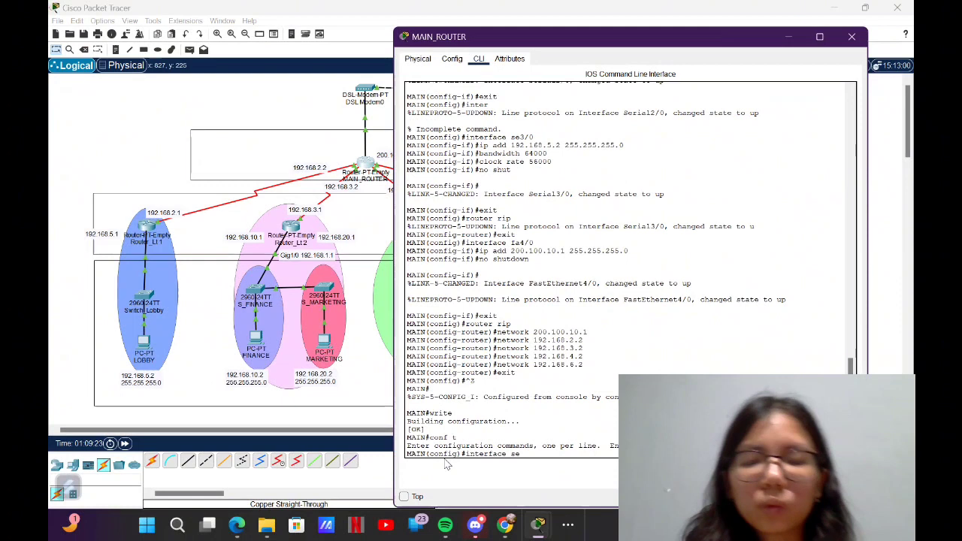
click(262, 109)
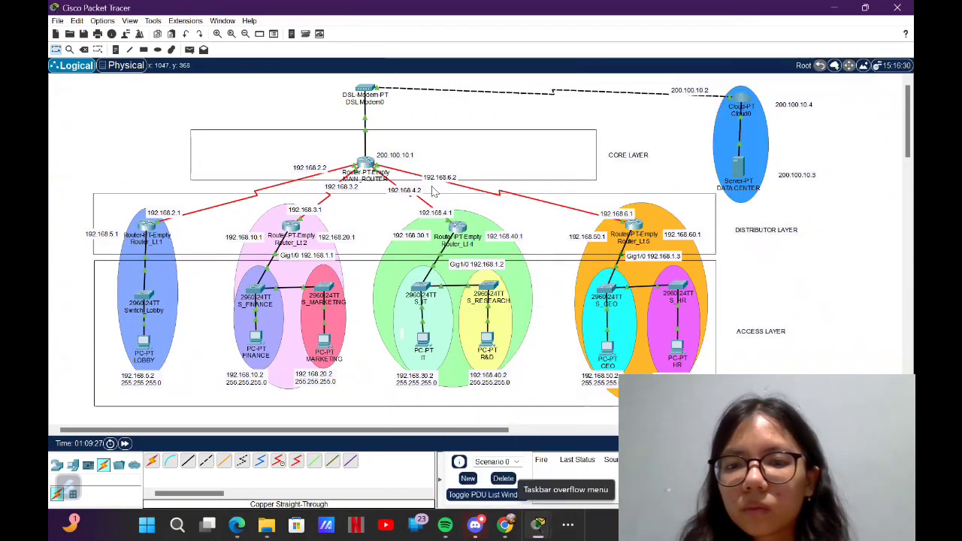
click(631, 228)
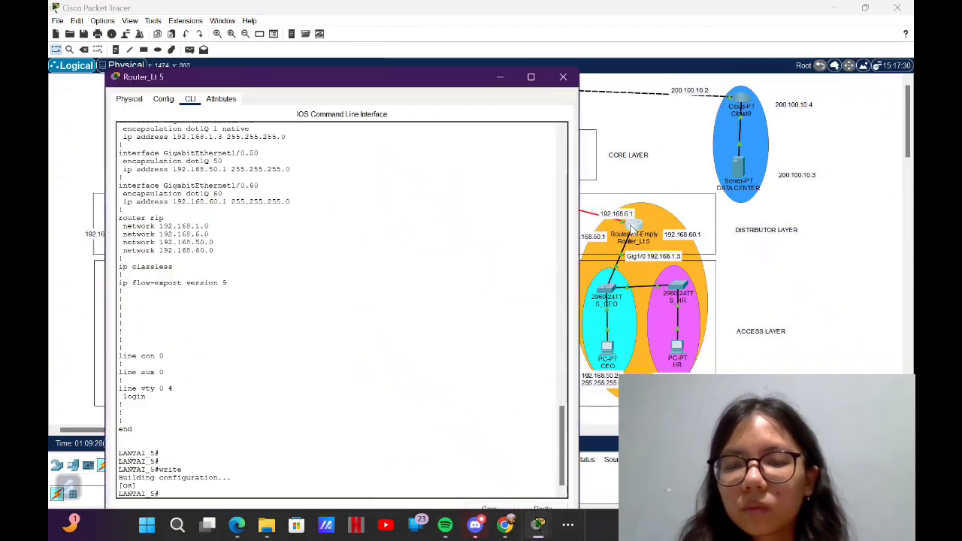
click(192, 493)
click(662, 174)
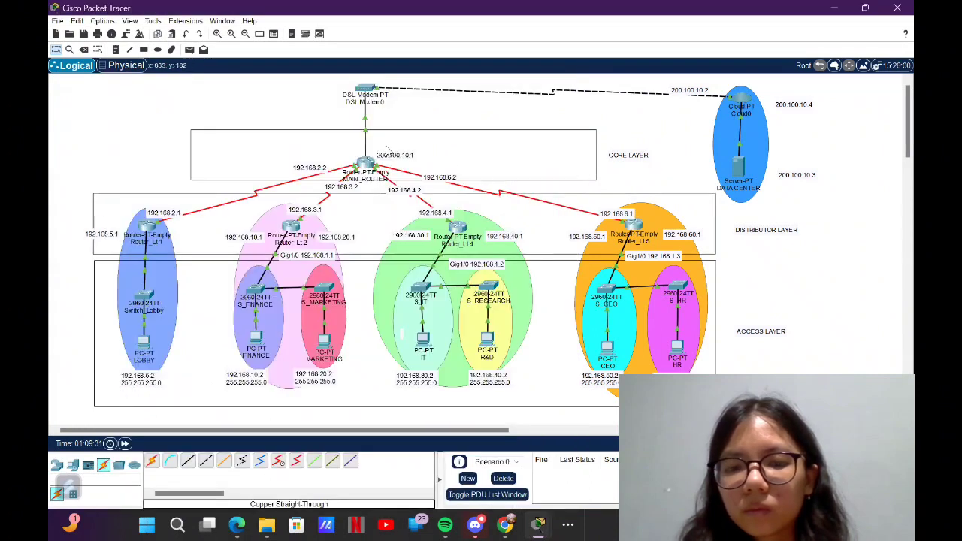
click(366, 162)
text(3/0)
key(Return)
text(ip add 192)
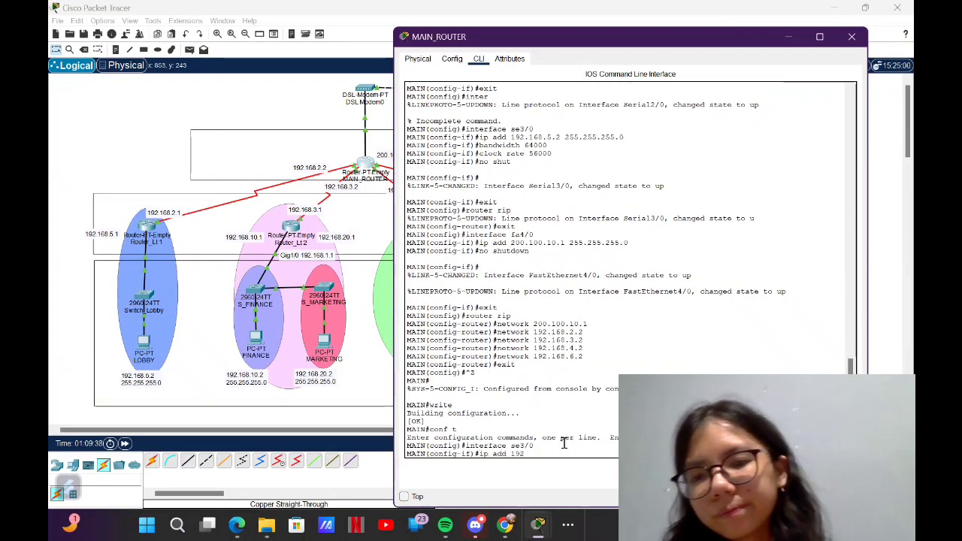
text(.168.6.2)
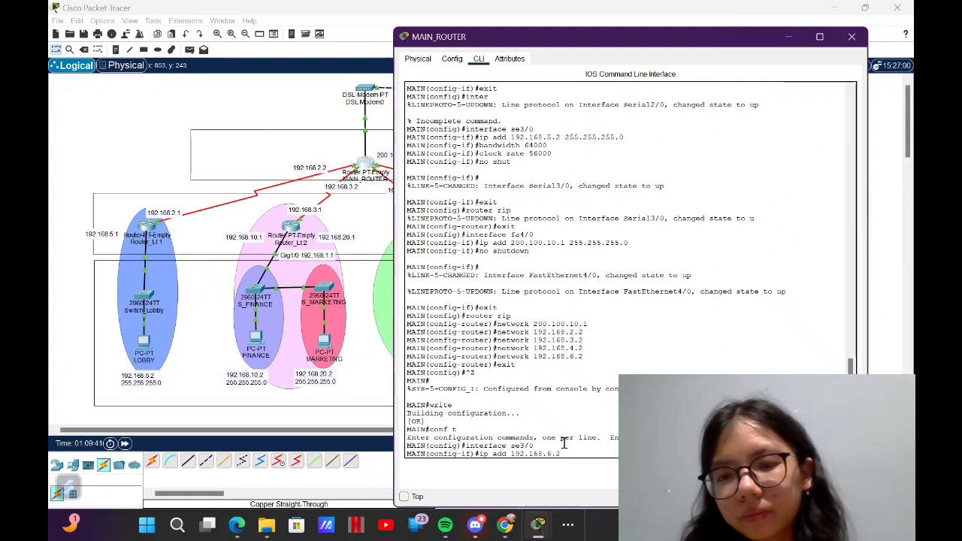
text( 255.255.255.)
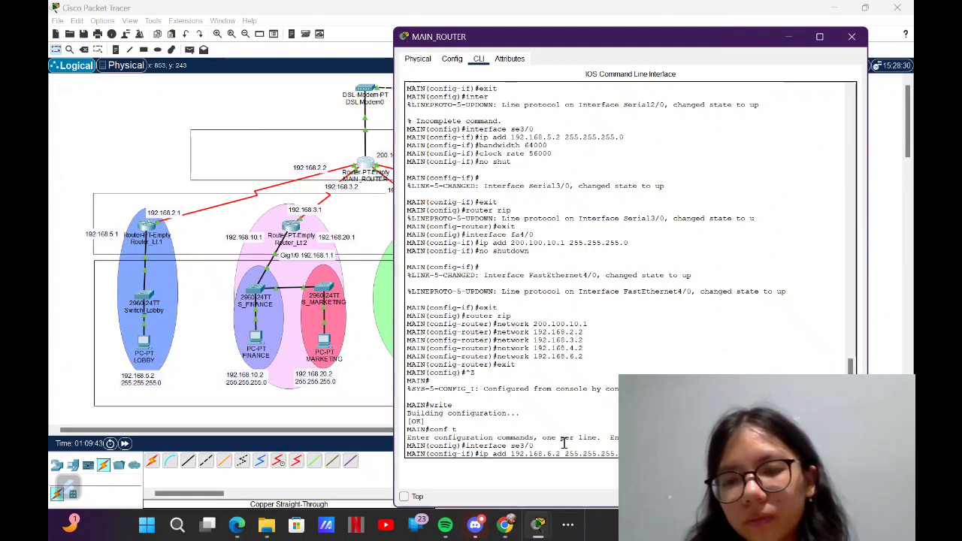
key(Return)
Step: Set MAIN_ROUTER's se3/0 bandwidth to 64000 and clock rate to 56000, and enable the interface
text(ban)
text(h 64000)
key(Return)
text(clock)
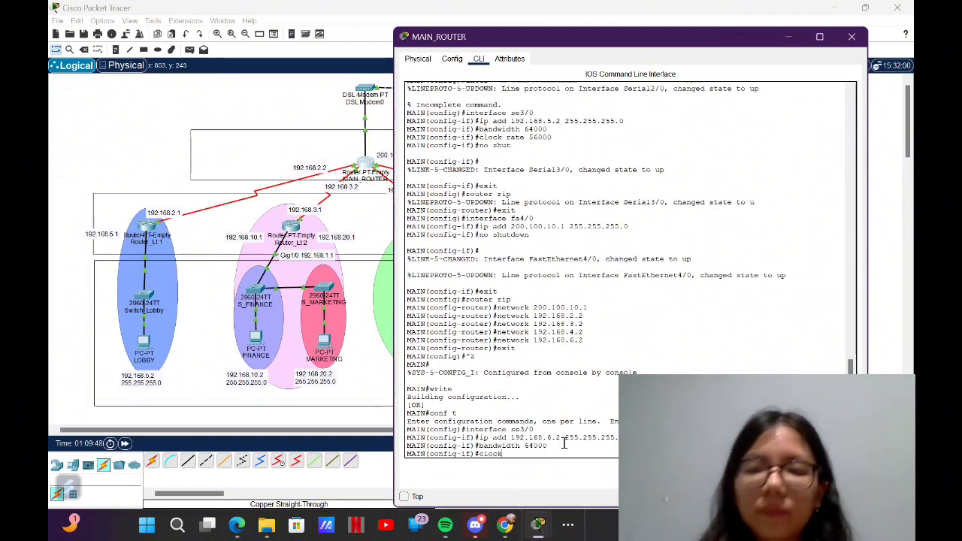
text( rate 56000)
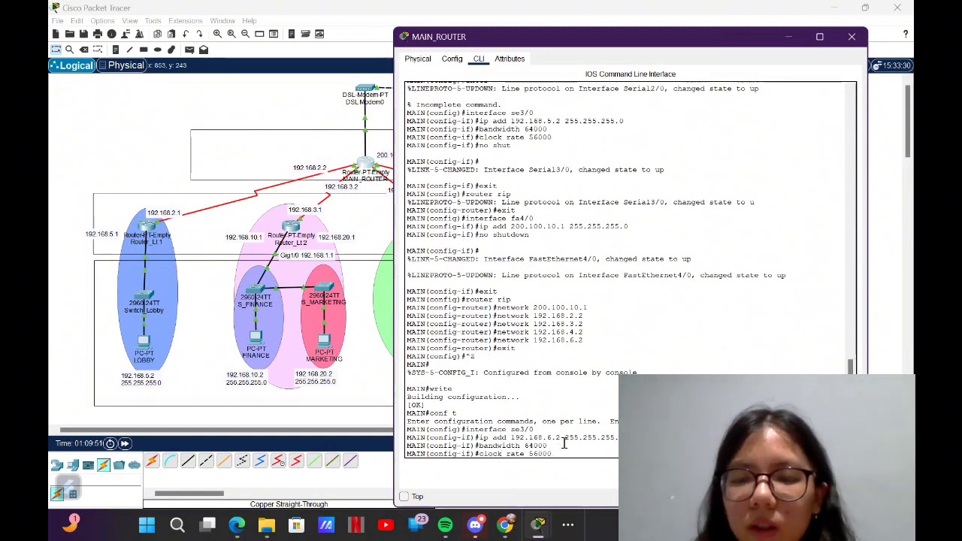
key(Return)
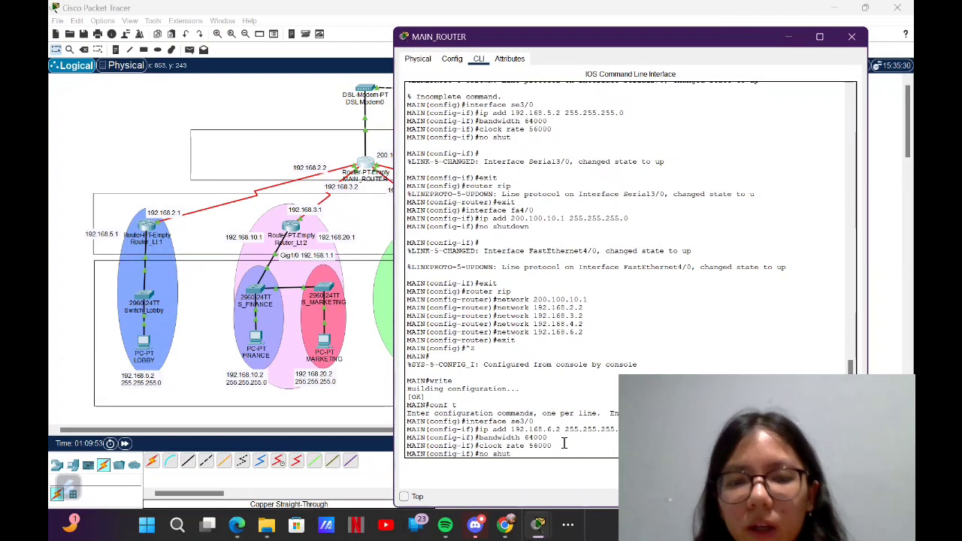
text(no shut)
key(Return)
Step: Leave configuration mode on MAIN_ROUTER, save its configuration and return to the network topology
key(ctrl+z)
key(Return)
text(write)
key(Return)
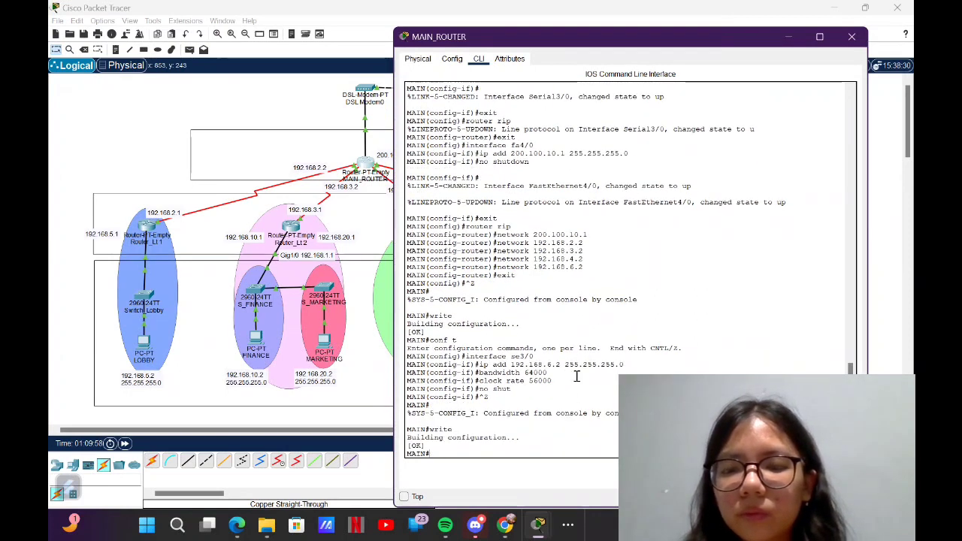
key(alt+F4)
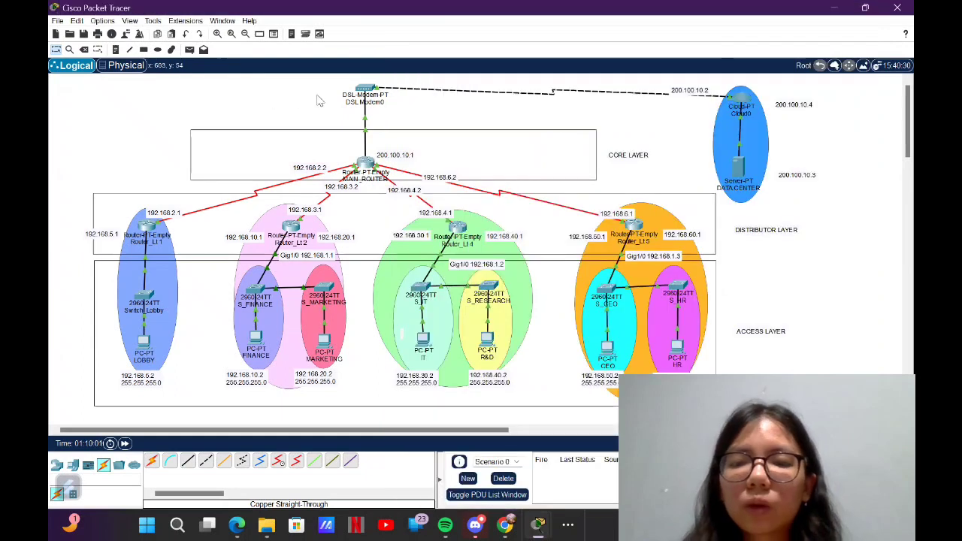
Step: Add a DSL connection from Modem4 to Ethernet6 in Cloud0's configuration and close the device window
click(744, 106)
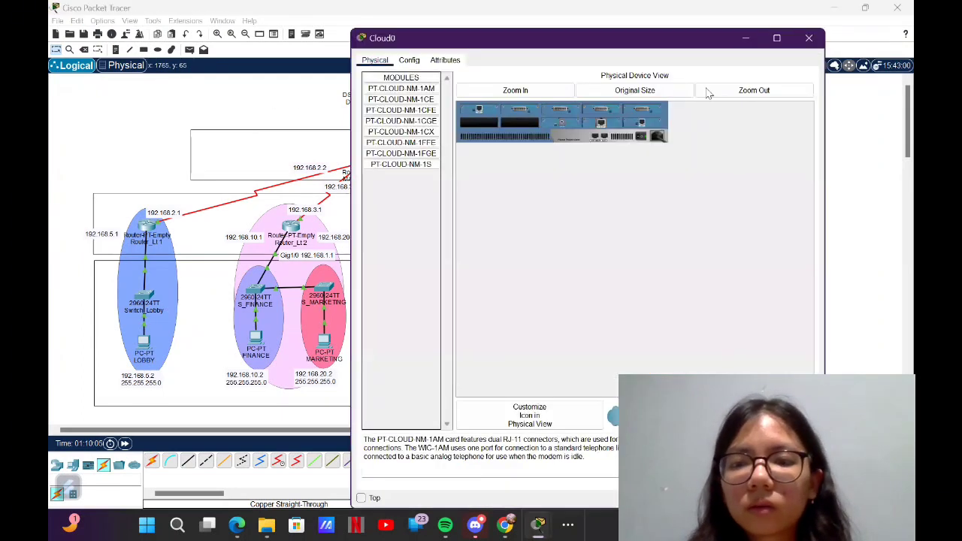
click(417, 62)
click(396, 132)
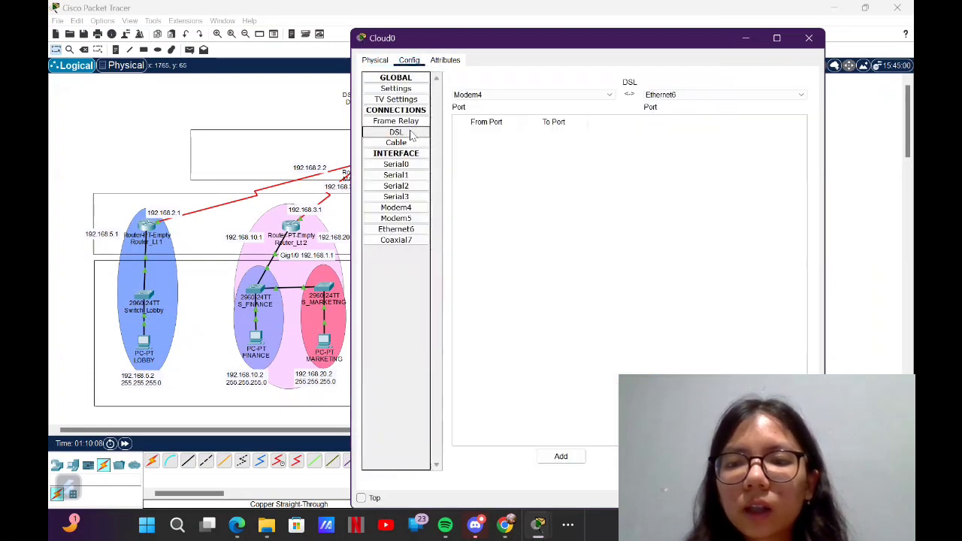
click(560, 456)
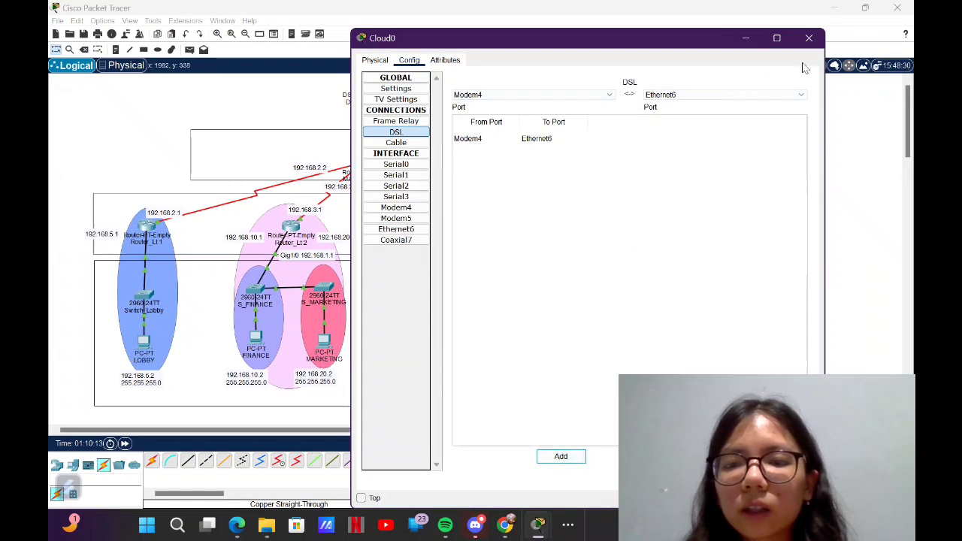
click(809, 38)
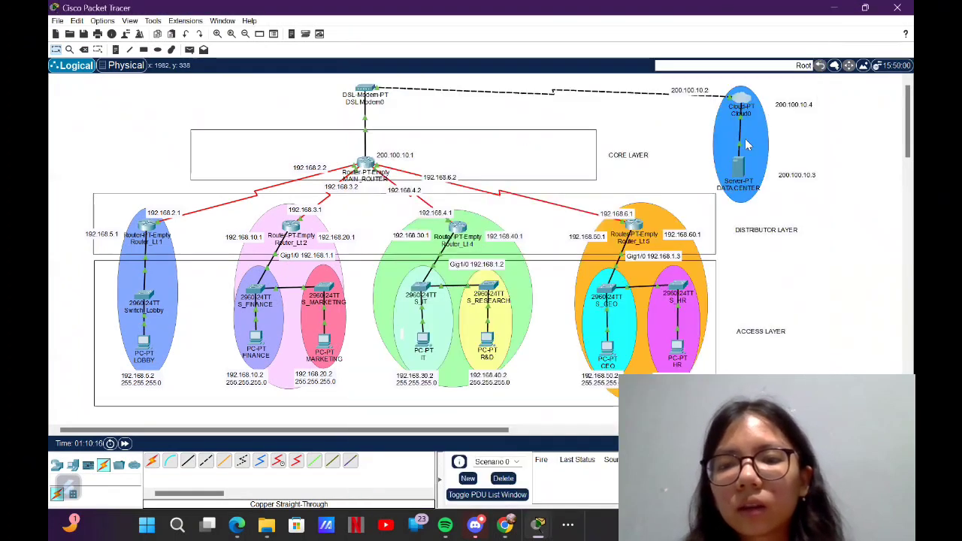
Step: Ping 200.100.10.3 and 200.100.10.1 from the DATA CENTER server's Command Prompt to test connectivity
click(743, 170)
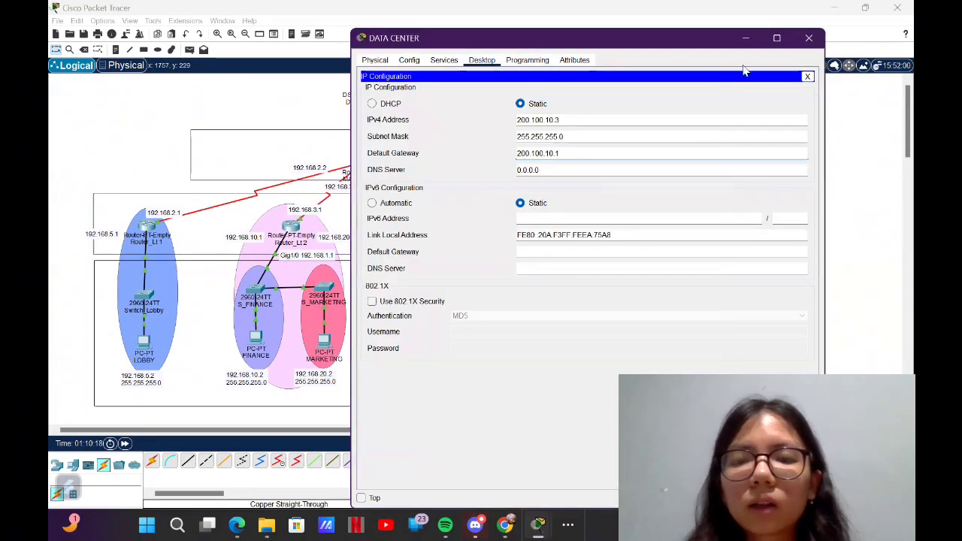
click(806, 77)
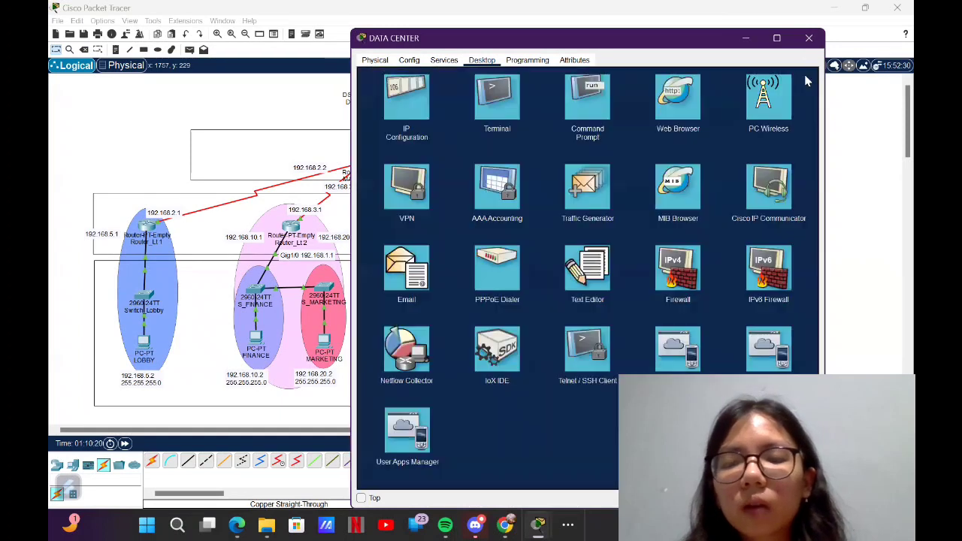
click(587, 97)
text(ping 200.1)
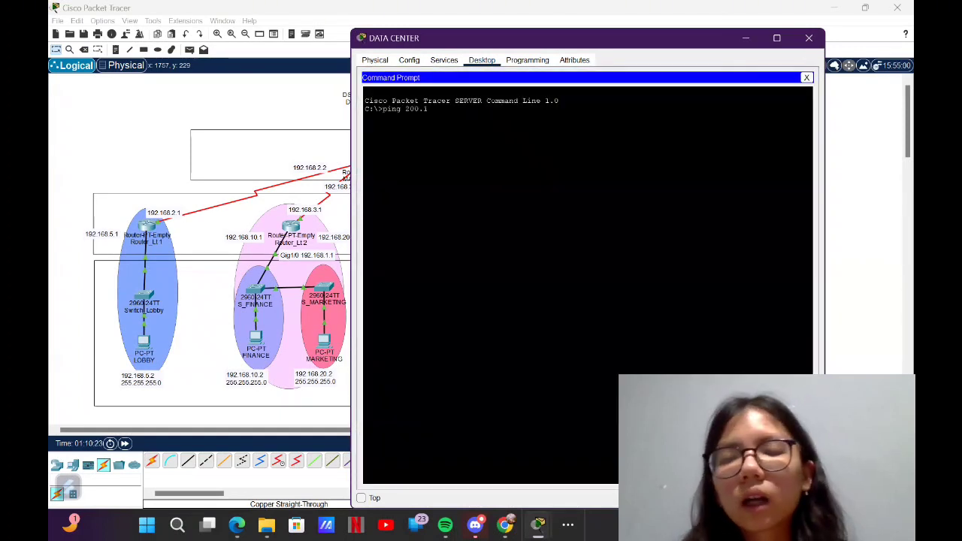
text(00.10.3)
key(Return)
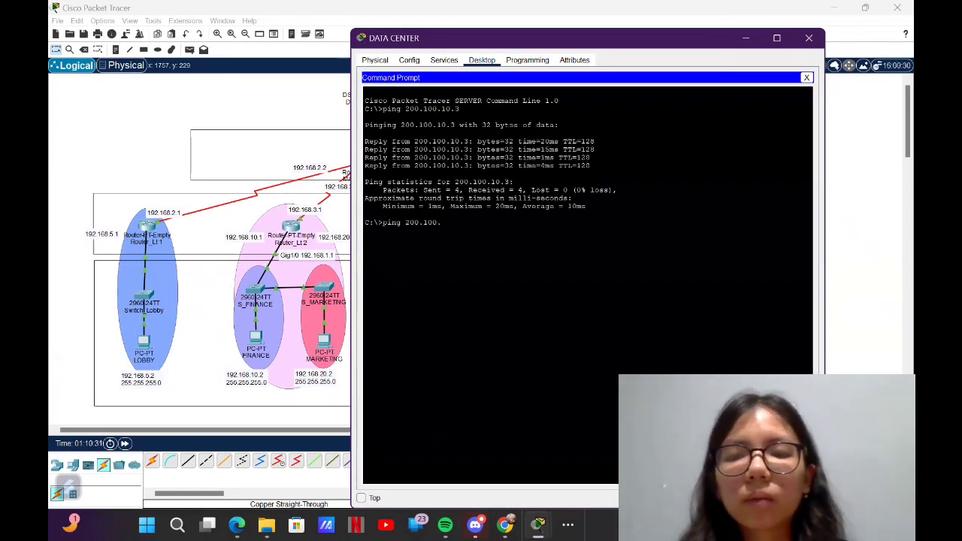
text(ping 200.100.10.1)
key(Return)
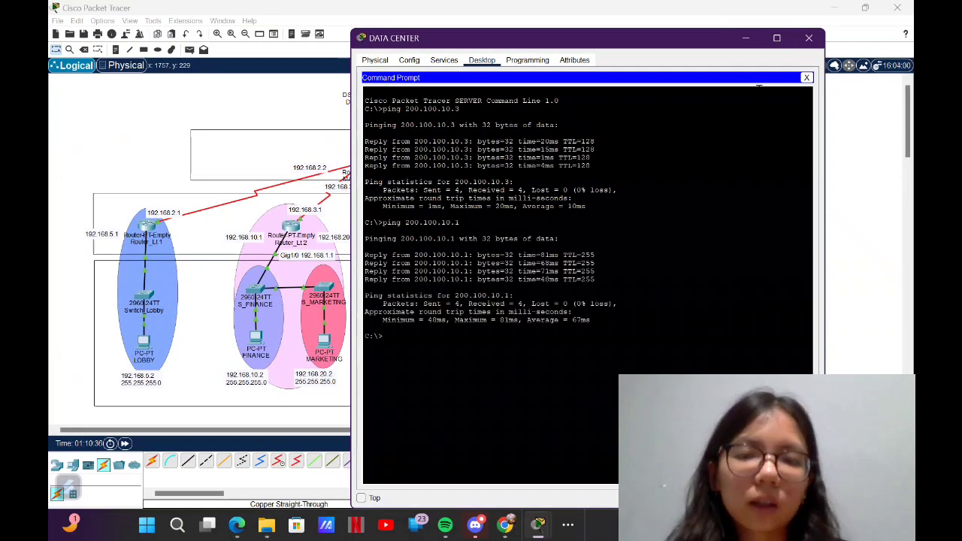
click(809, 38)
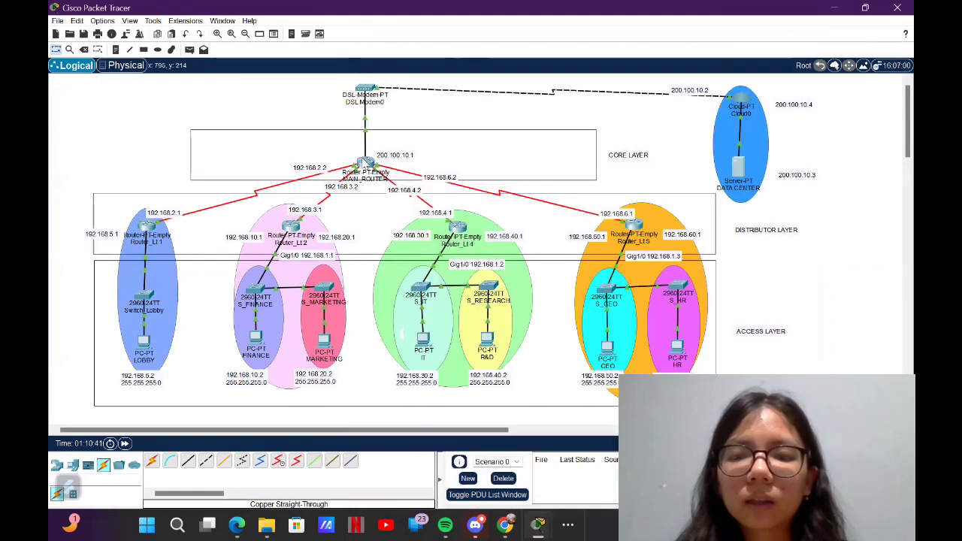
Step: Ping 200.100.10.3 and 200.100.10.1 from MAIN_ROUTER's command line
click(365, 162)
text(ping 200.100.10.3)
key(Return)
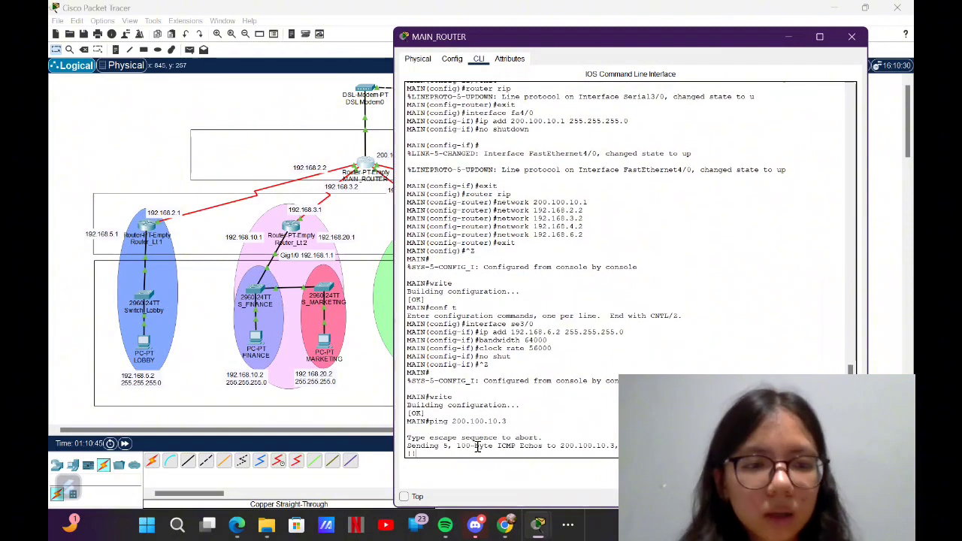
text(ping 200.100.10.1)
key(Return)
Step: Ping the finance gateway 192.168.10.1 and the finance PC 192.168.10.2 from MAIN_ROUTER, and return to the topology
text(ping 192.168.10.1)
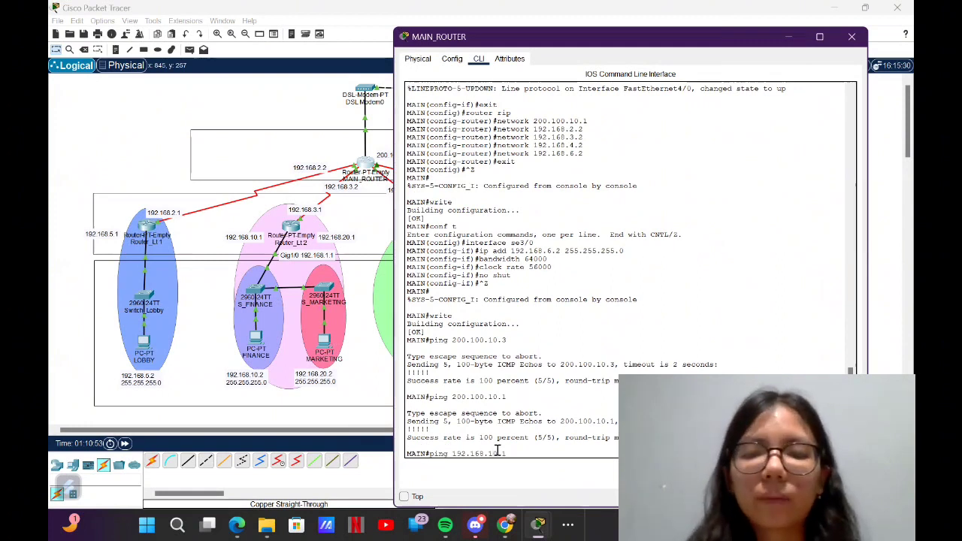
key(Return)
text(ping 192.168.)
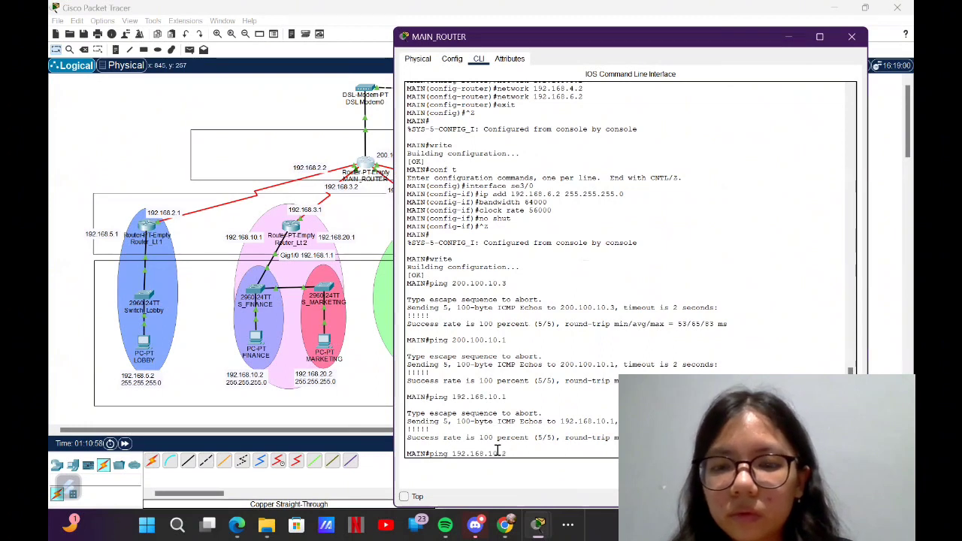
text(10.2)
key(Return)
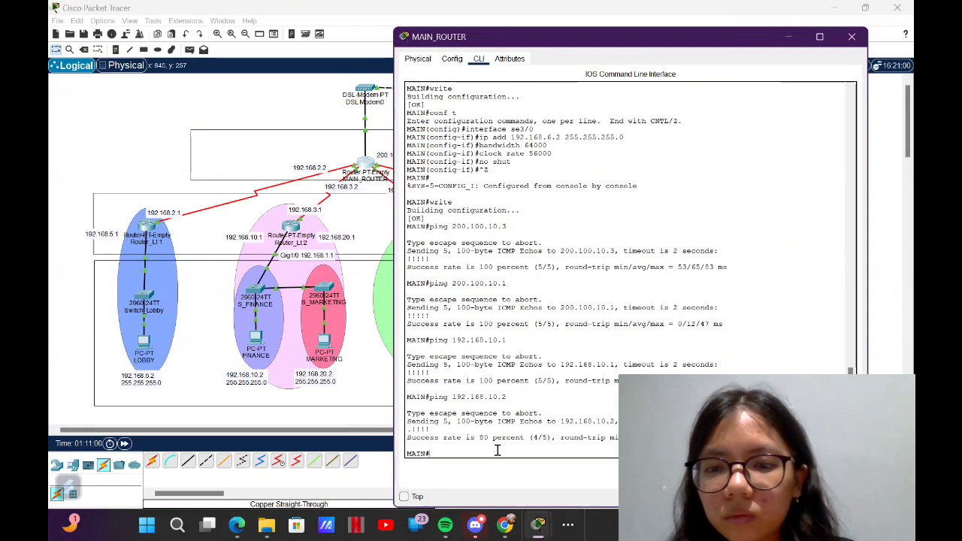
text(ping 192.168.10)
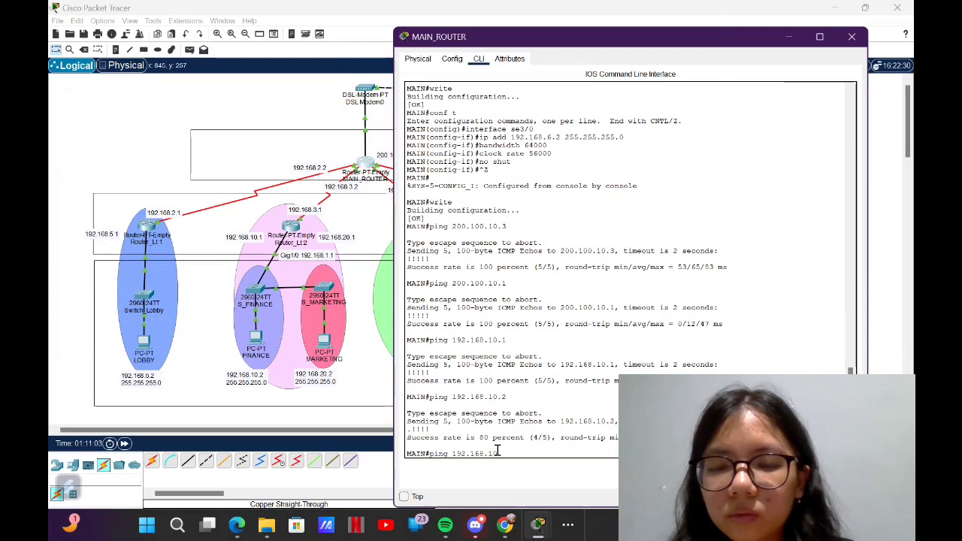
text(.2)
key(Return)
click(875, 259)
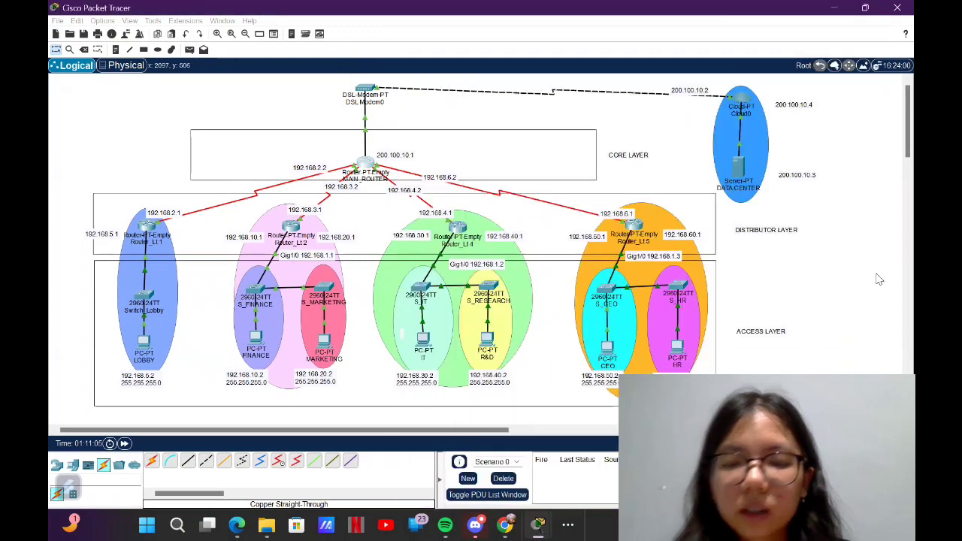
Step: Reopen the DATA CENTER server's Command Prompt and begin a ping to a 192.168.x.x address
click(740, 171)
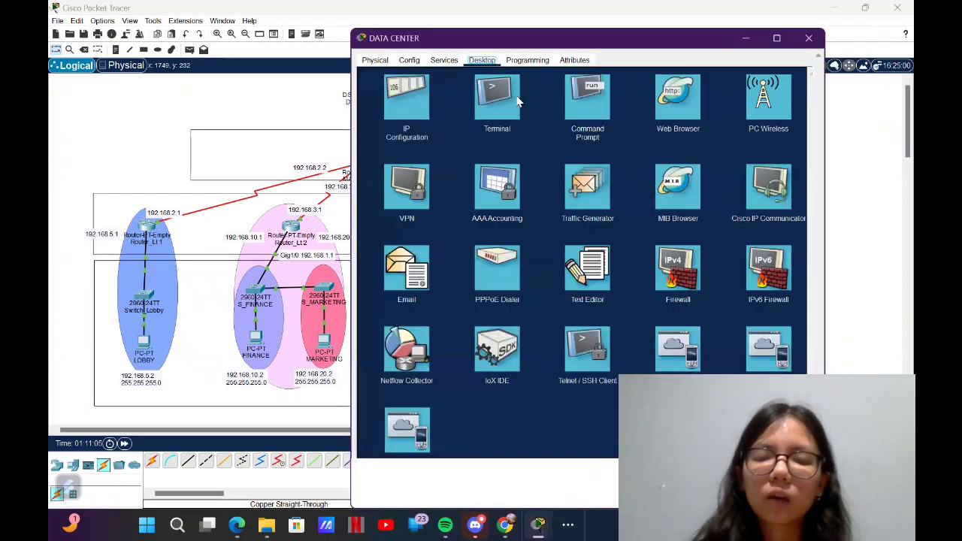
click(607, 114)
text(ping 192.168.)
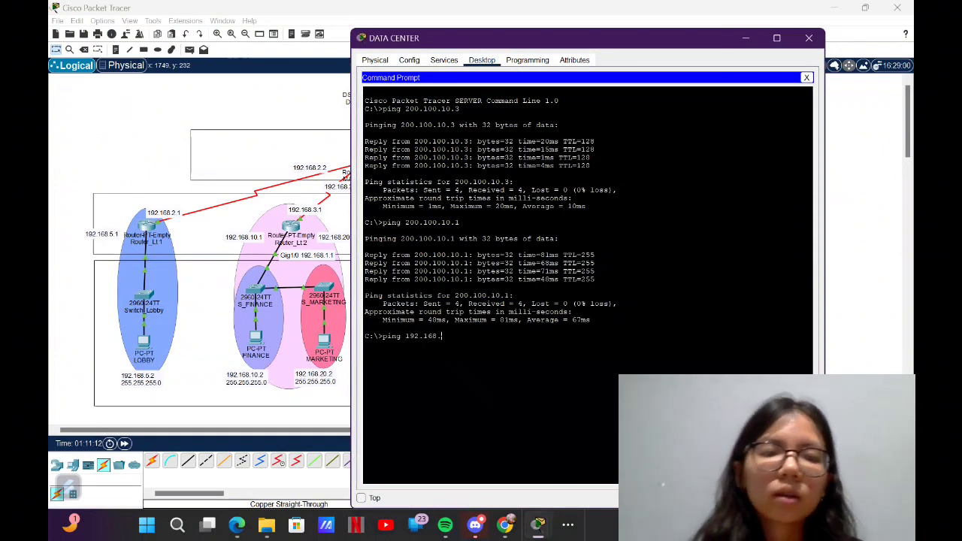